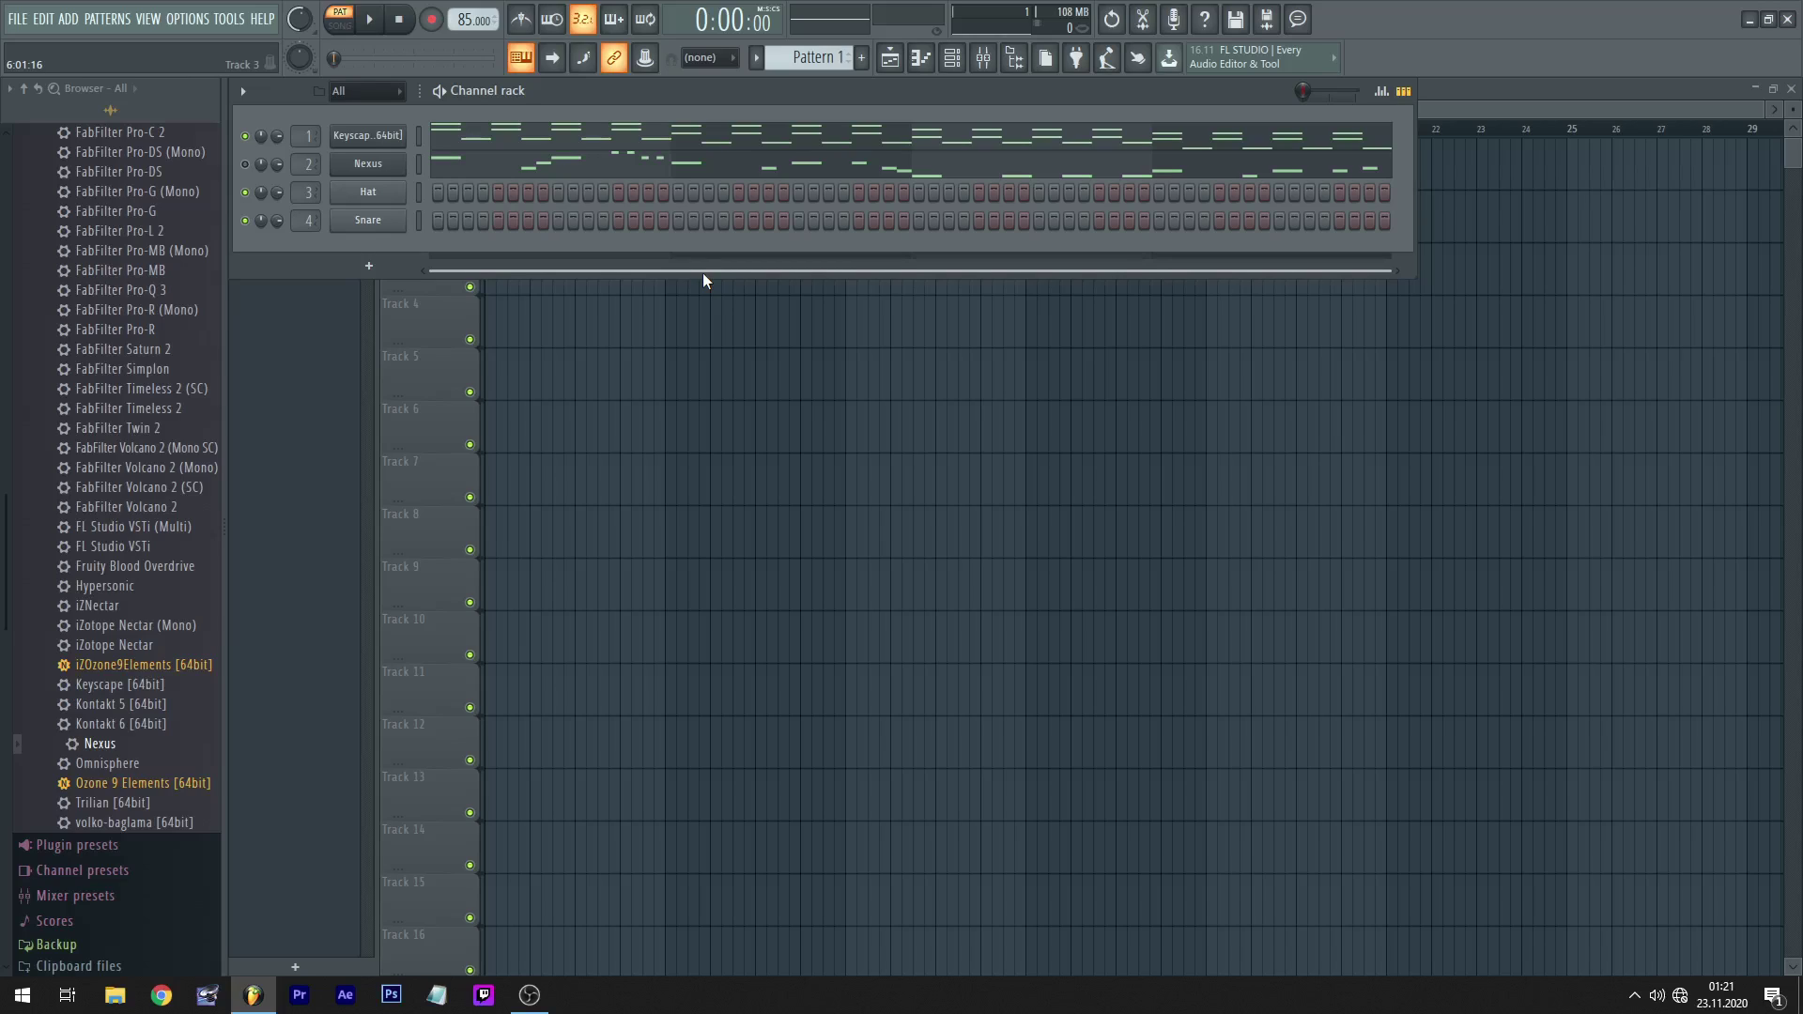
{"action": "scroll", "coordinate": [831, 68], "scroll_direction": "down", "scroll_amount": 1}
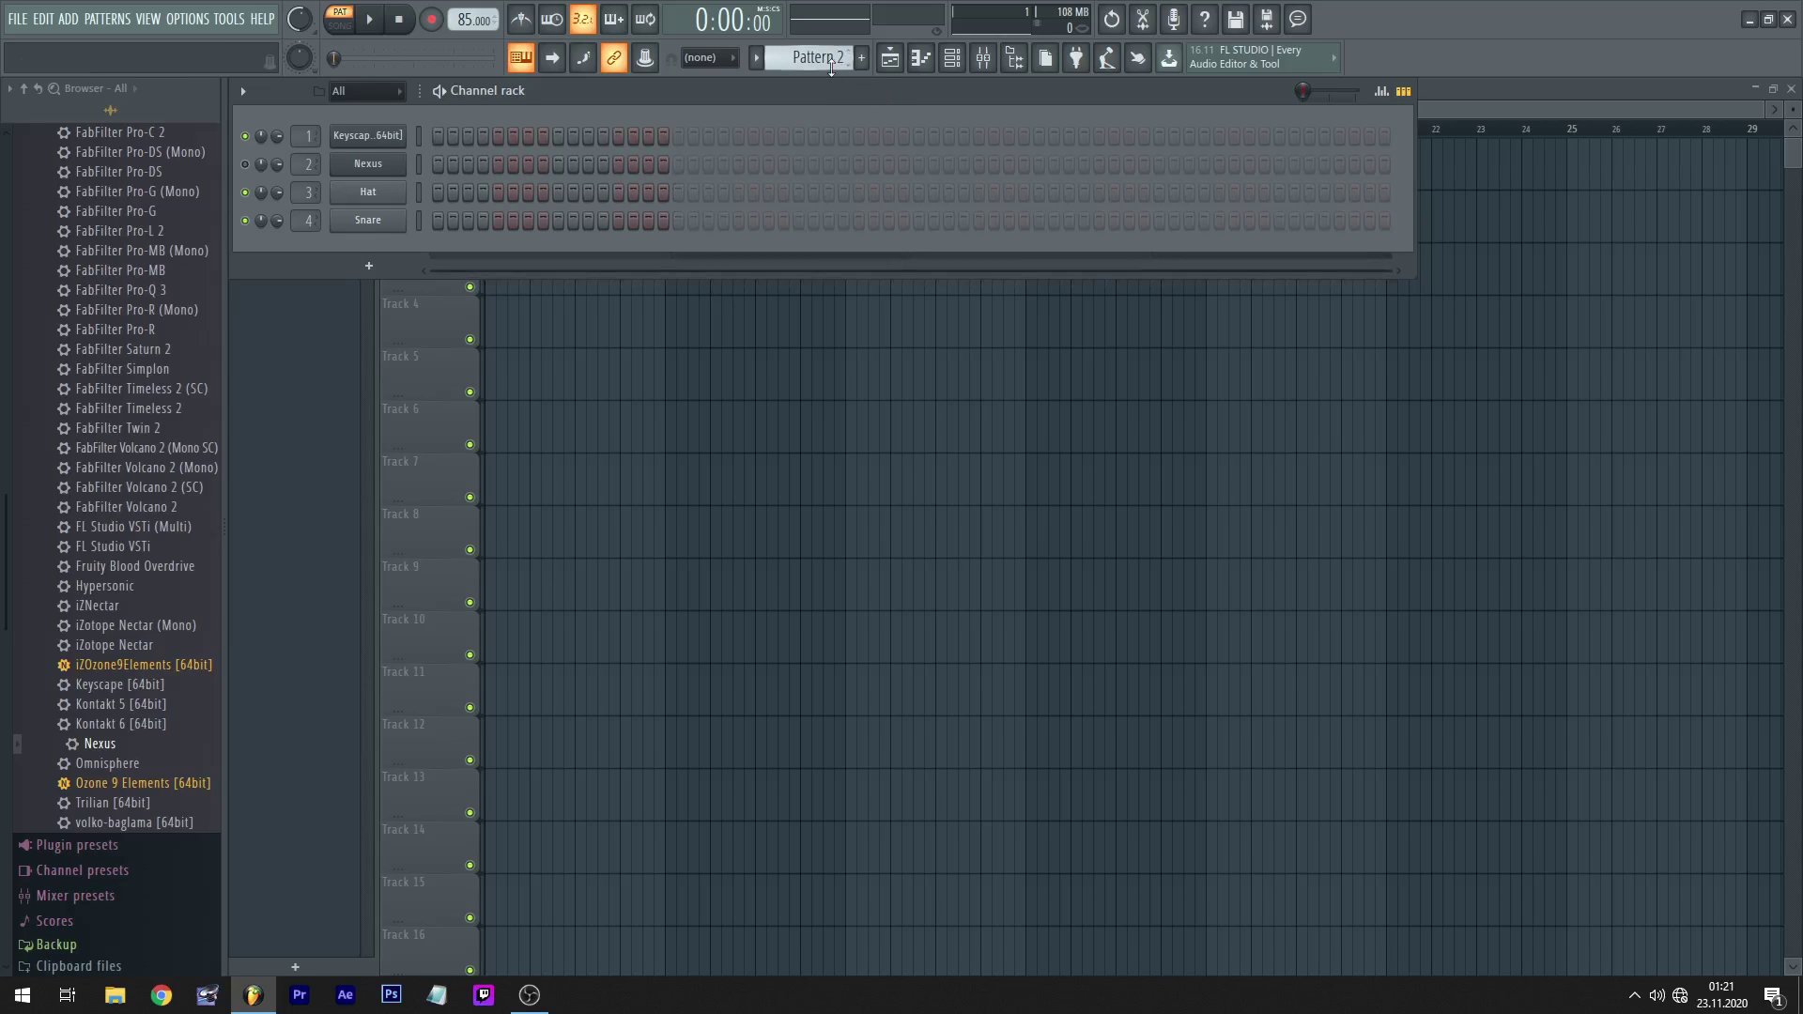
{"action": "scroll", "coordinate": [831, 68], "scroll_direction": "up", "scroll_amount": 1}
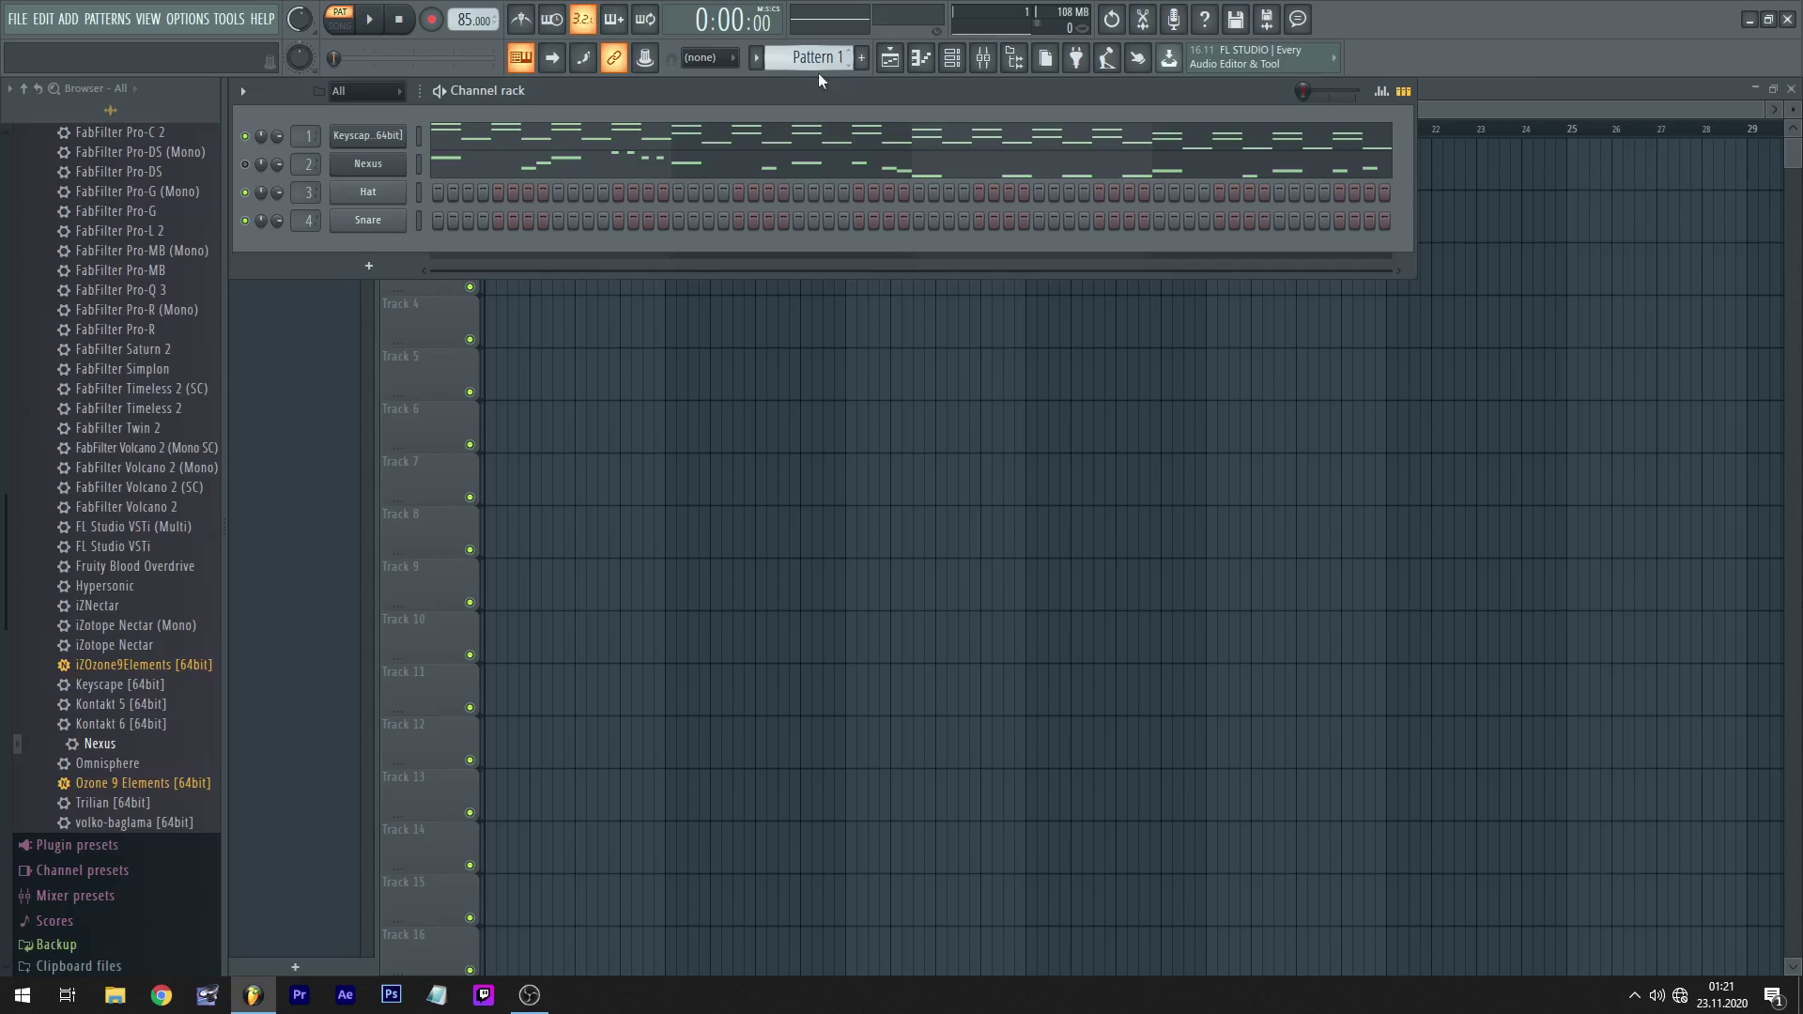
- Open the Nexus channel's plugin, look through its categories and bass presets, and close it
{"action": "left_click", "coordinate": [393, 171]}
{"action": "left_click", "coordinate": [392, 171]}
{"action": "left_click", "coordinate": [393, 167]}
{"action": "scroll", "coordinate": [789, 428], "scroll_direction": "down", "scroll_amount": 3}
{"action": "scroll", "coordinate": [635, 425], "scroll_direction": "down", "scroll_amount": 2}
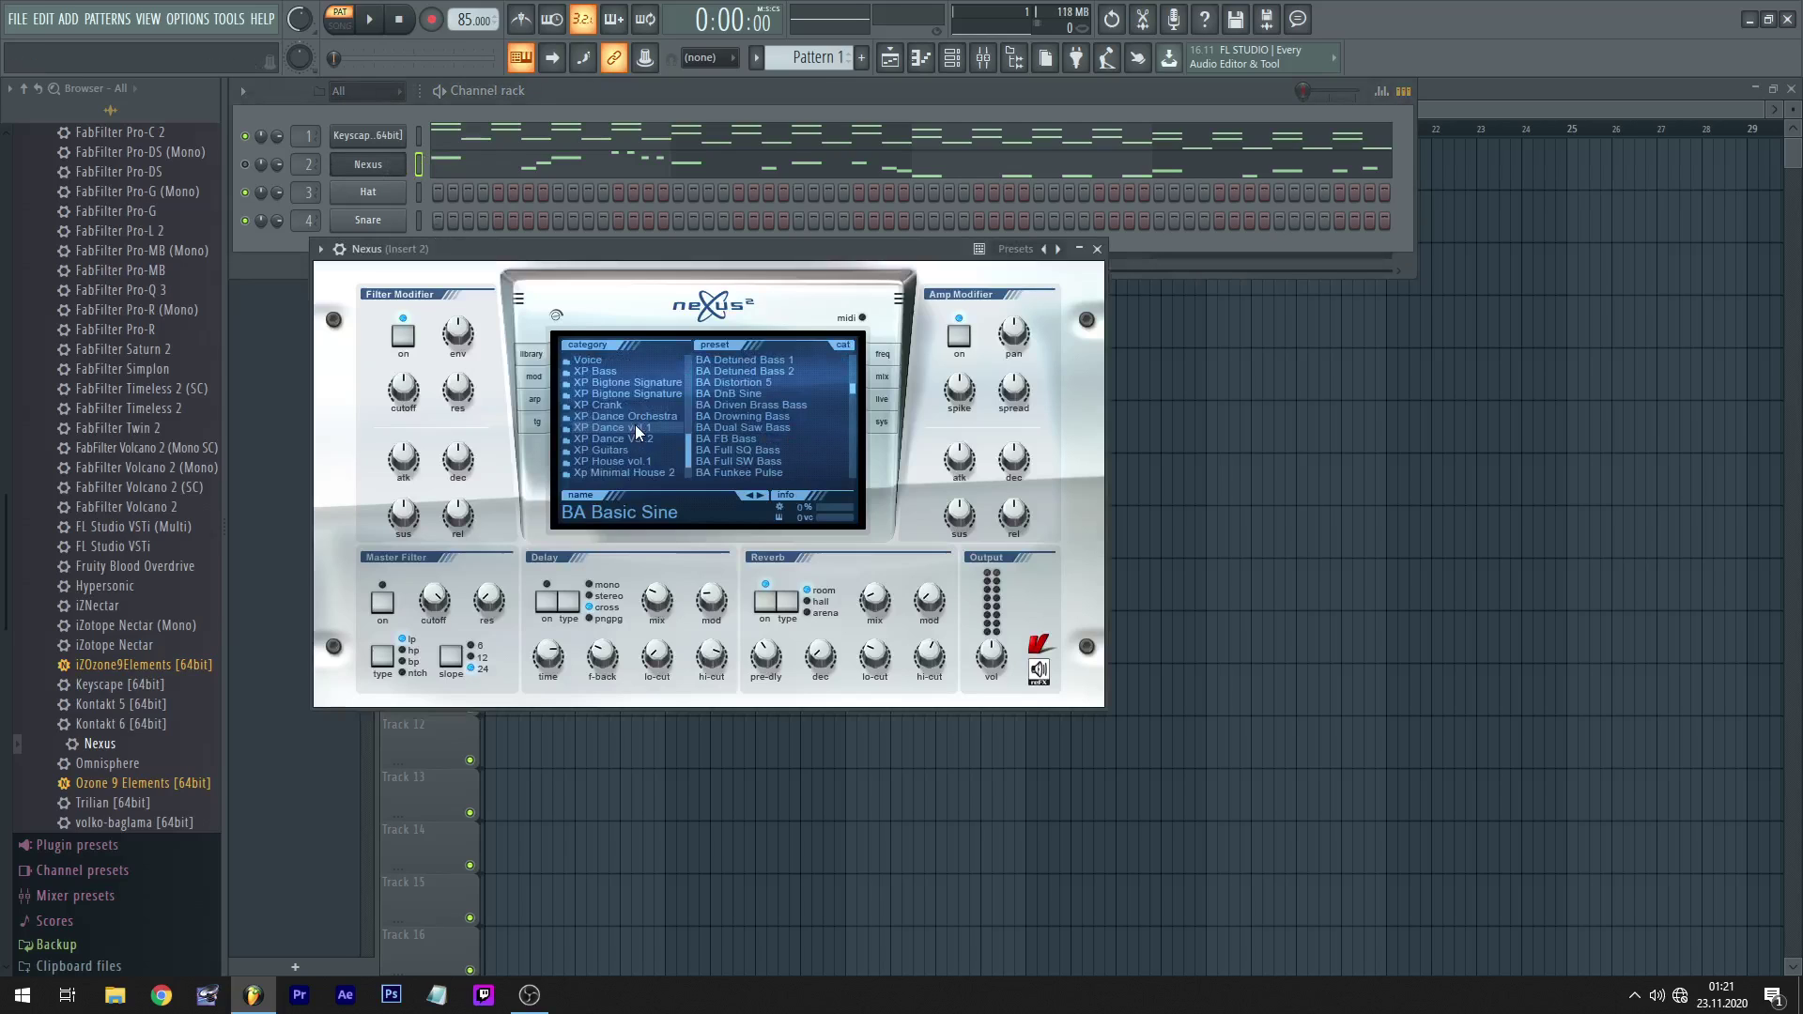
{"action": "scroll", "coordinate": [635, 424], "scroll_direction": "up", "scroll_amount": 3}
{"action": "scroll", "coordinate": [783, 397], "scroll_direction": "up", "scroll_amount": 5}
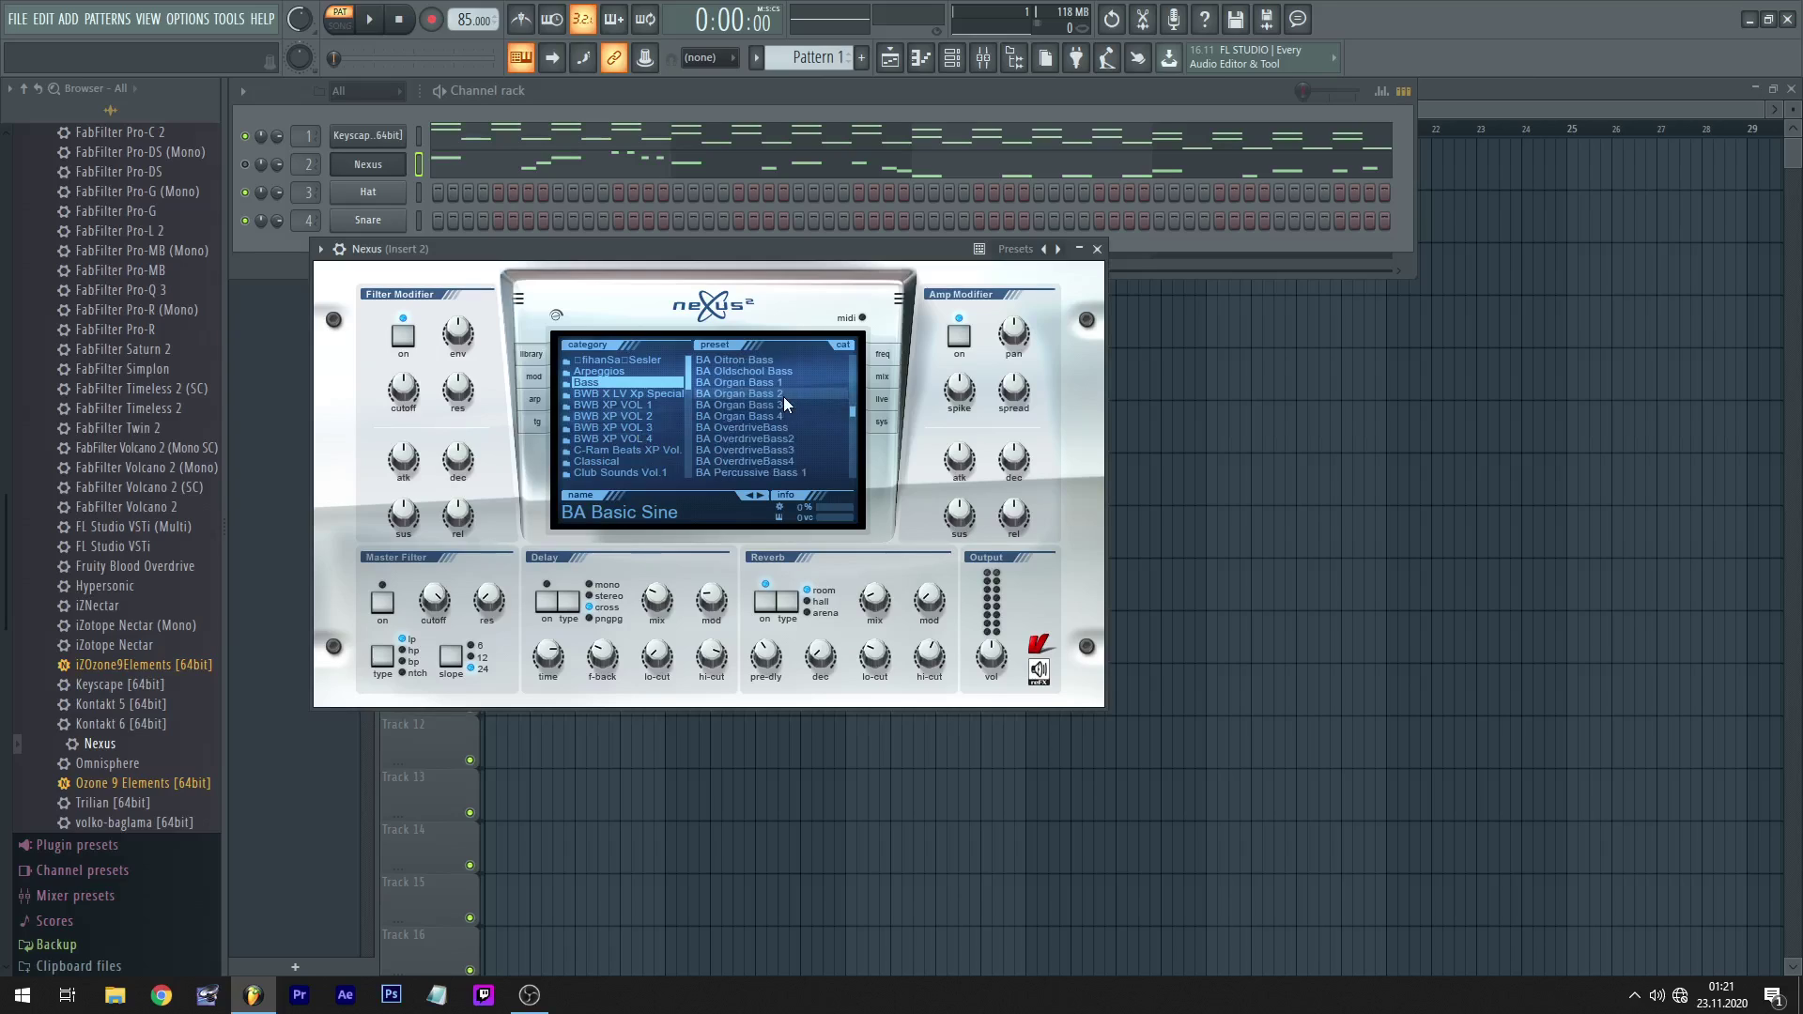
{"action": "left_click", "coordinate": [1097, 249]}
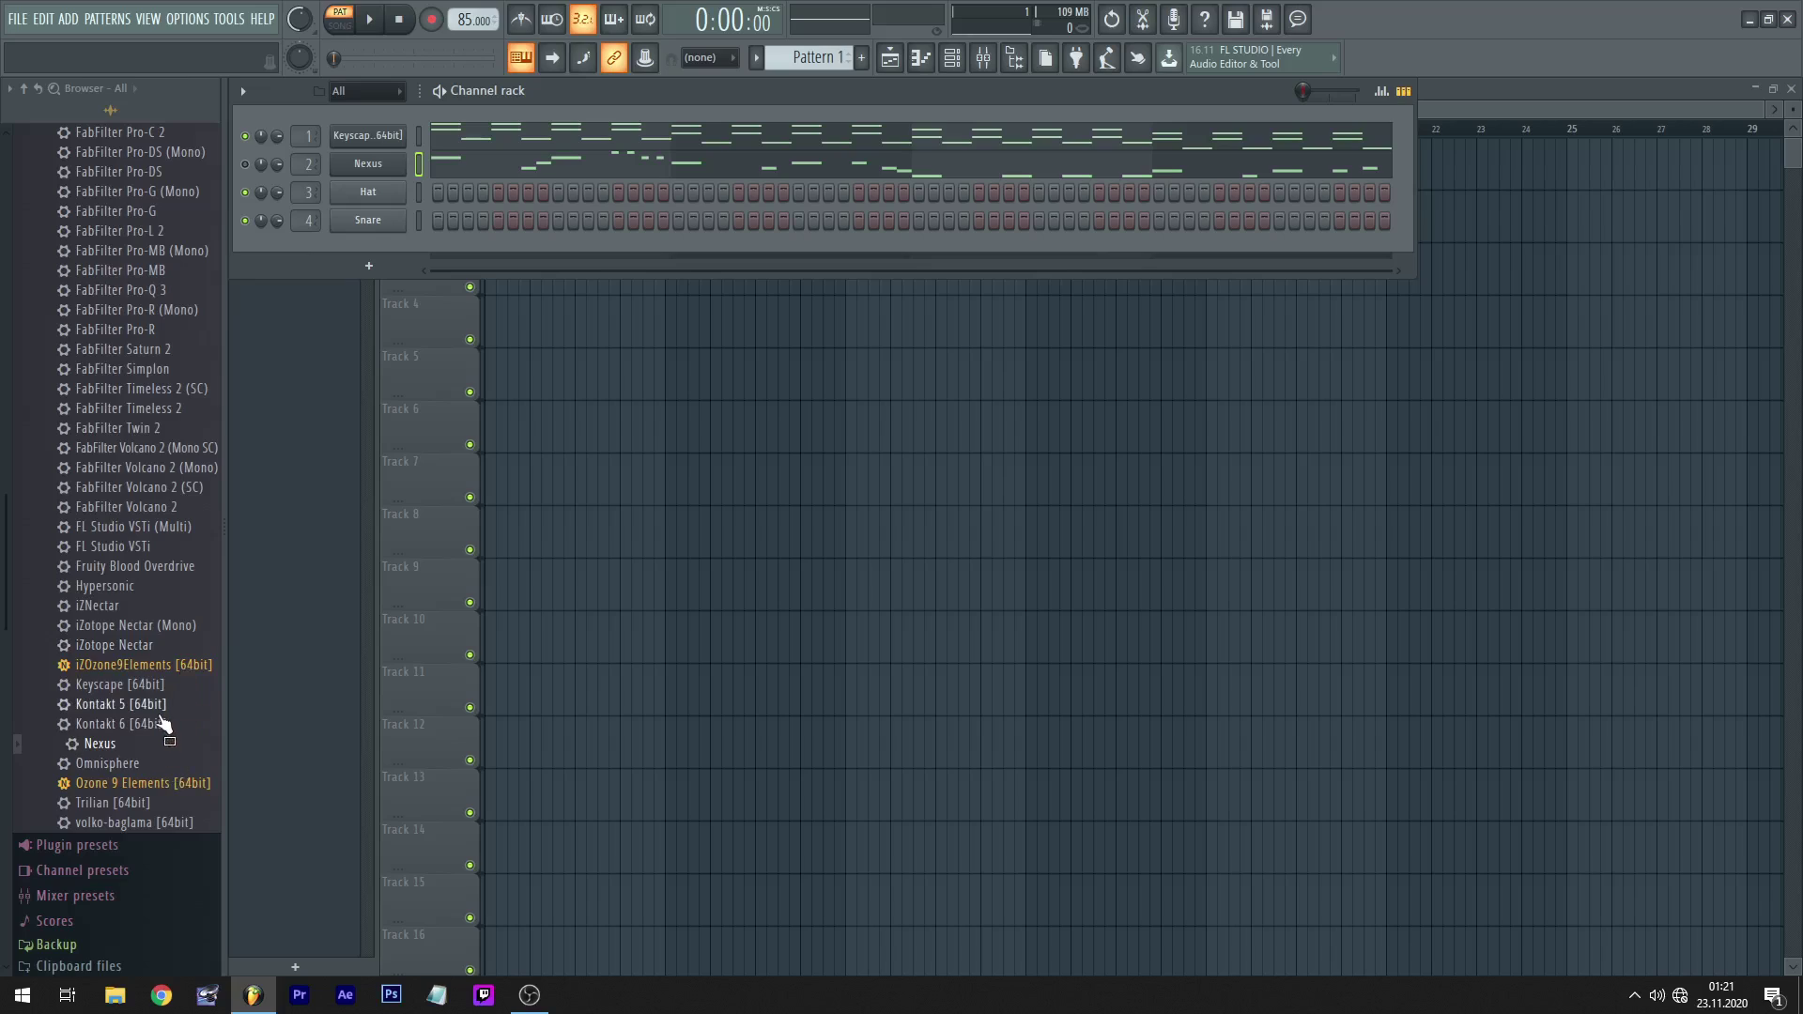
- Replace the Hat channel with Kontakt 6 and move its window clear of the channel names
{"action": "left_click_drag", "start_coordinate": [150, 724], "coordinate": [389, 199]}
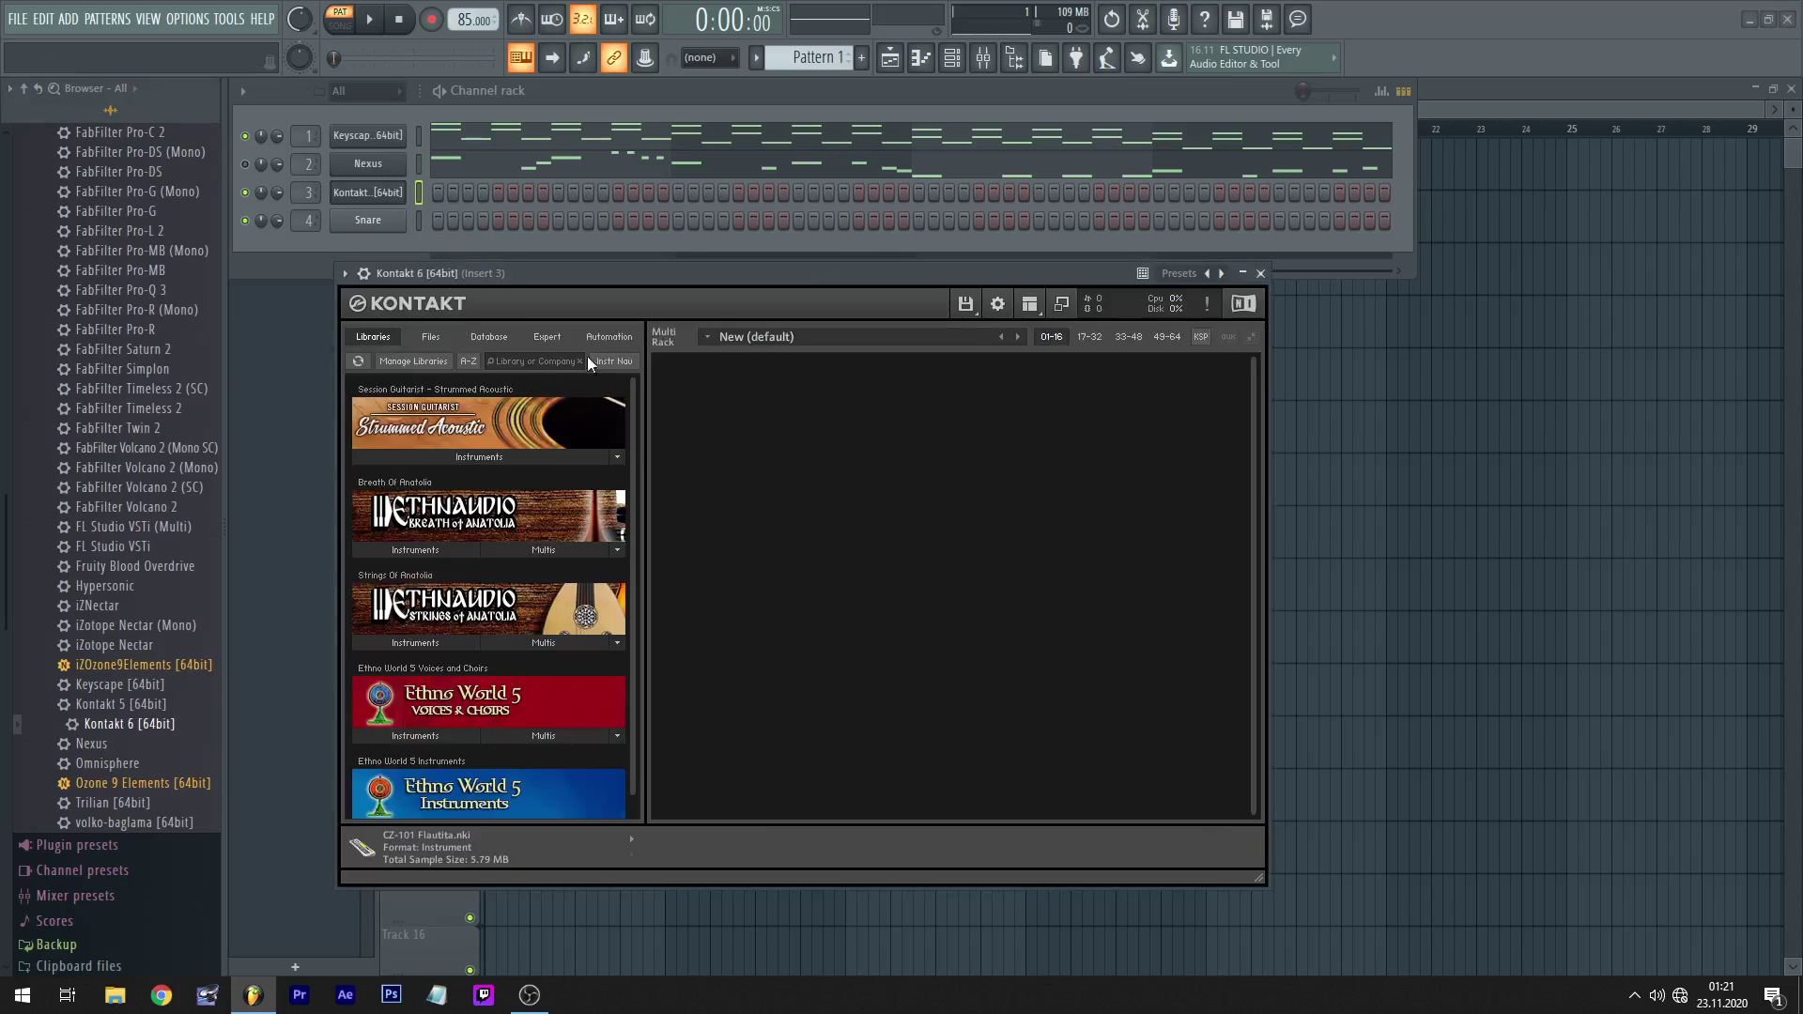
{"action": "left_click_drag", "start_coordinate": [634, 291], "coordinate": [874, 182]}
{"action": "scroll", "coordinate": [752, 447], "scroll_direction": "down", "scroll_amount": 1}
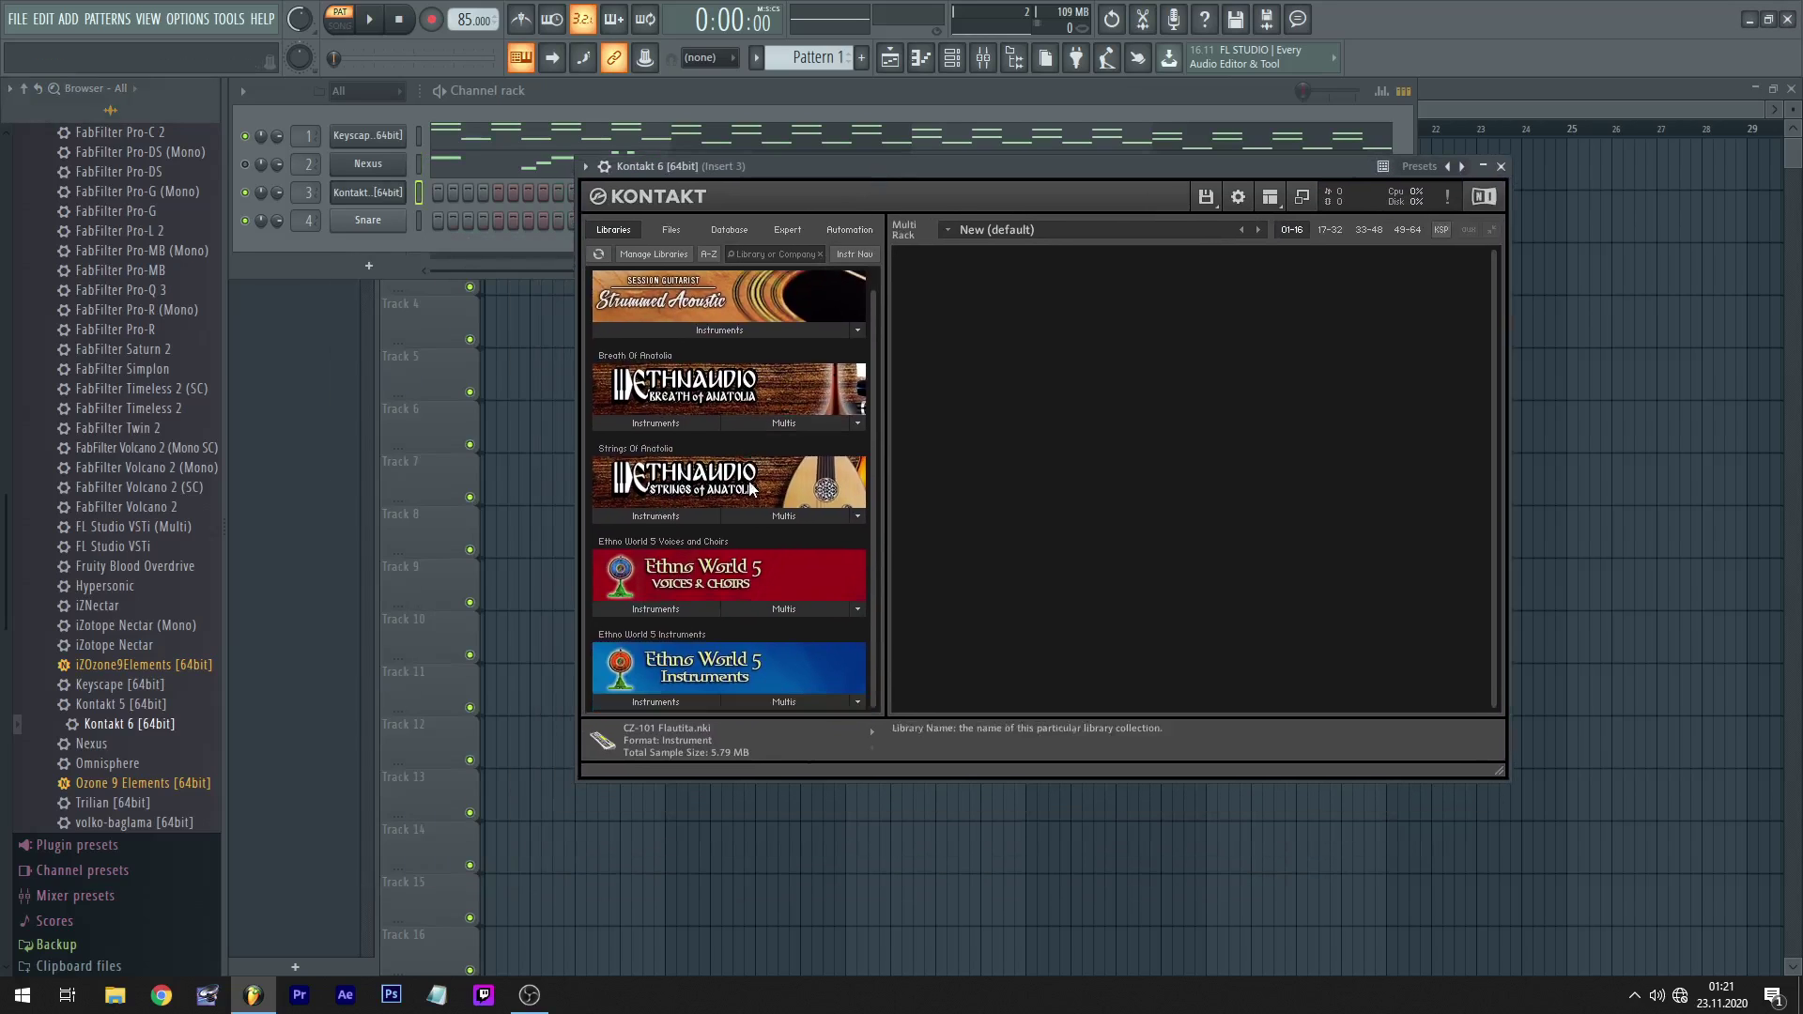
{"action": "scroll", "coordinate": [775, 434], "scroll_direction": "up", "scroll_amount": 1}
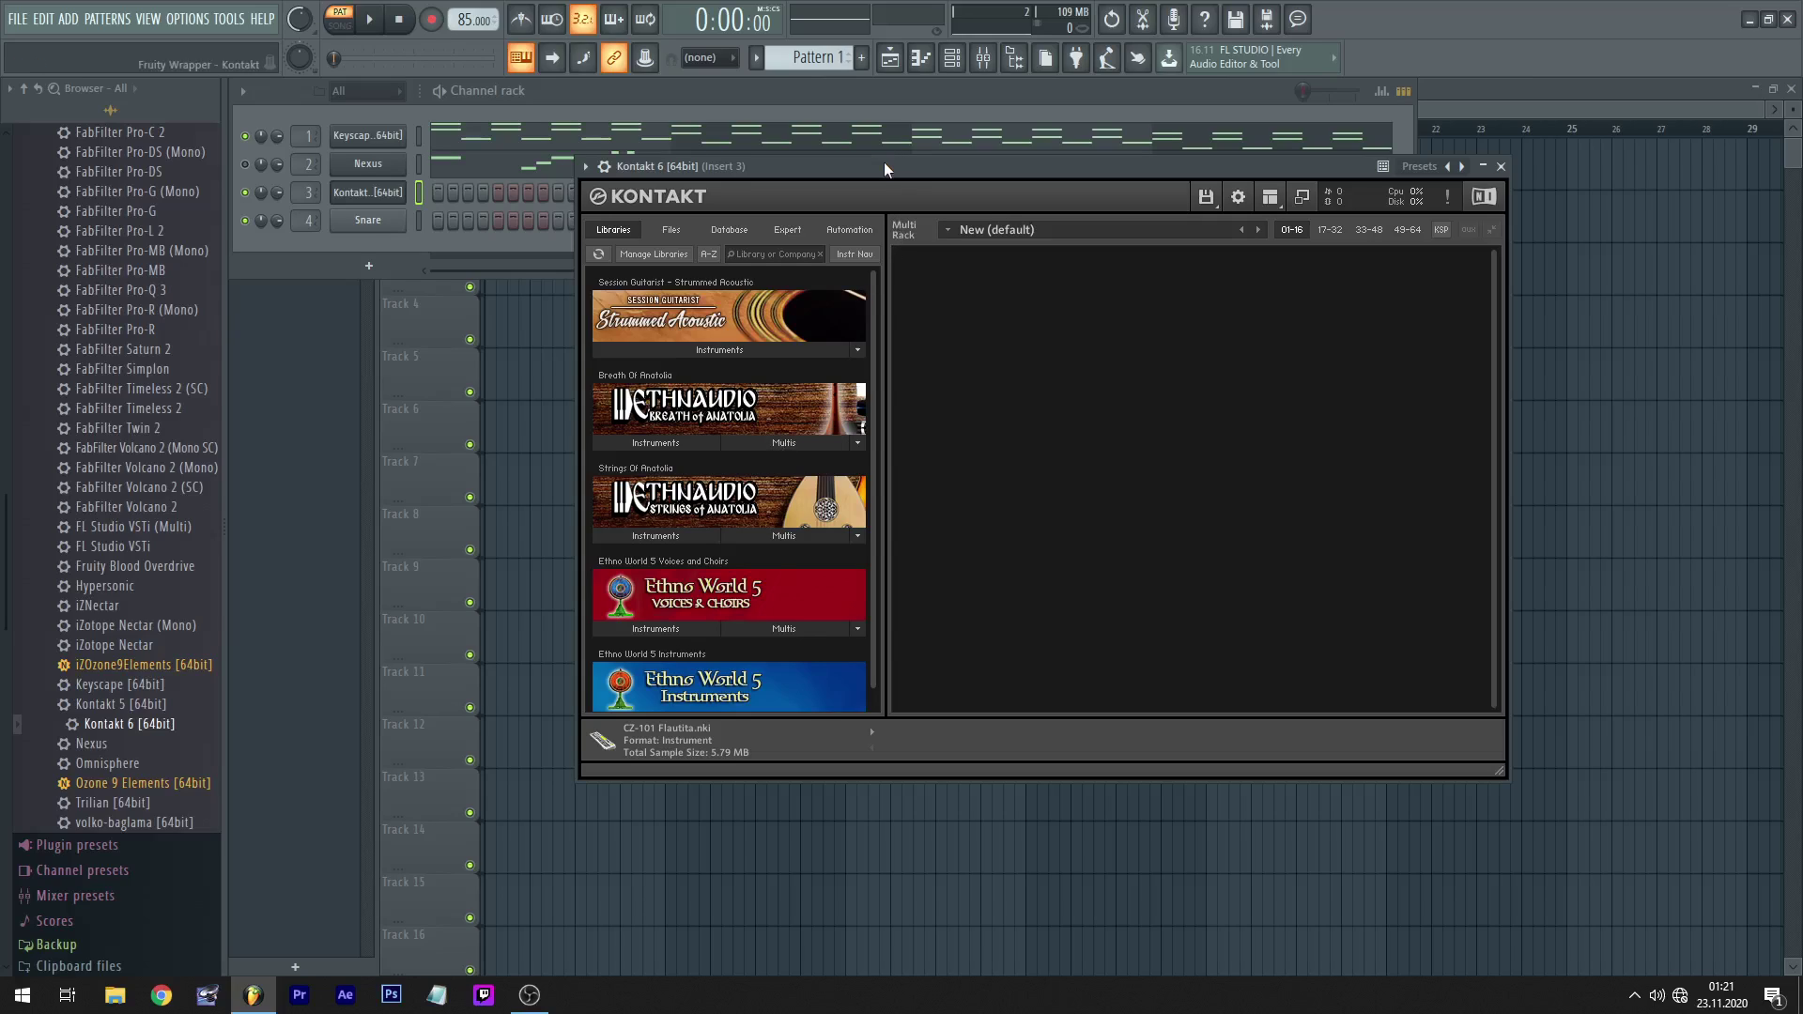
{"action": "left_click_drag", "start_coordinate": [882, 162], "coordinate": [921, 193]}
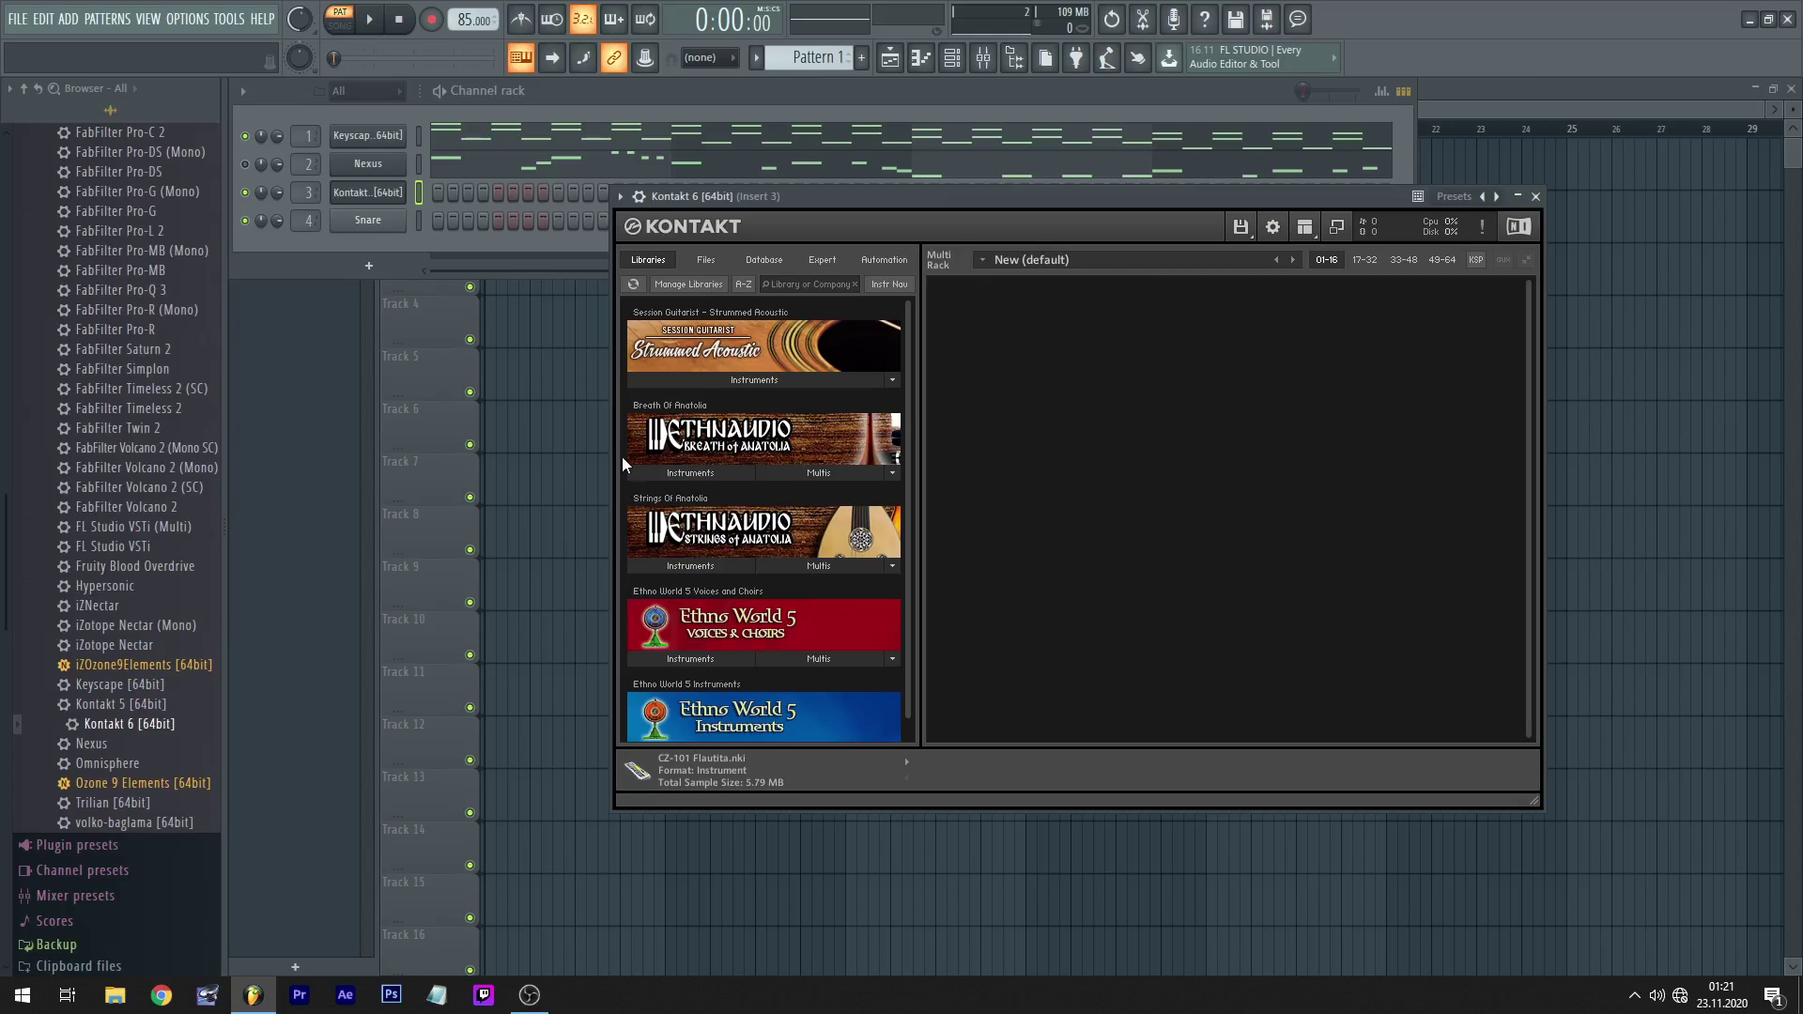
- Browse the instrument list of the Breath Of Anatolia library in Kontakt
{"action": "left_click", "coordinate": [853, 477]}
{"action": "scroll", "coordinate": [700, 413], "scroll_direction": "down", "scroll_amount": 5}
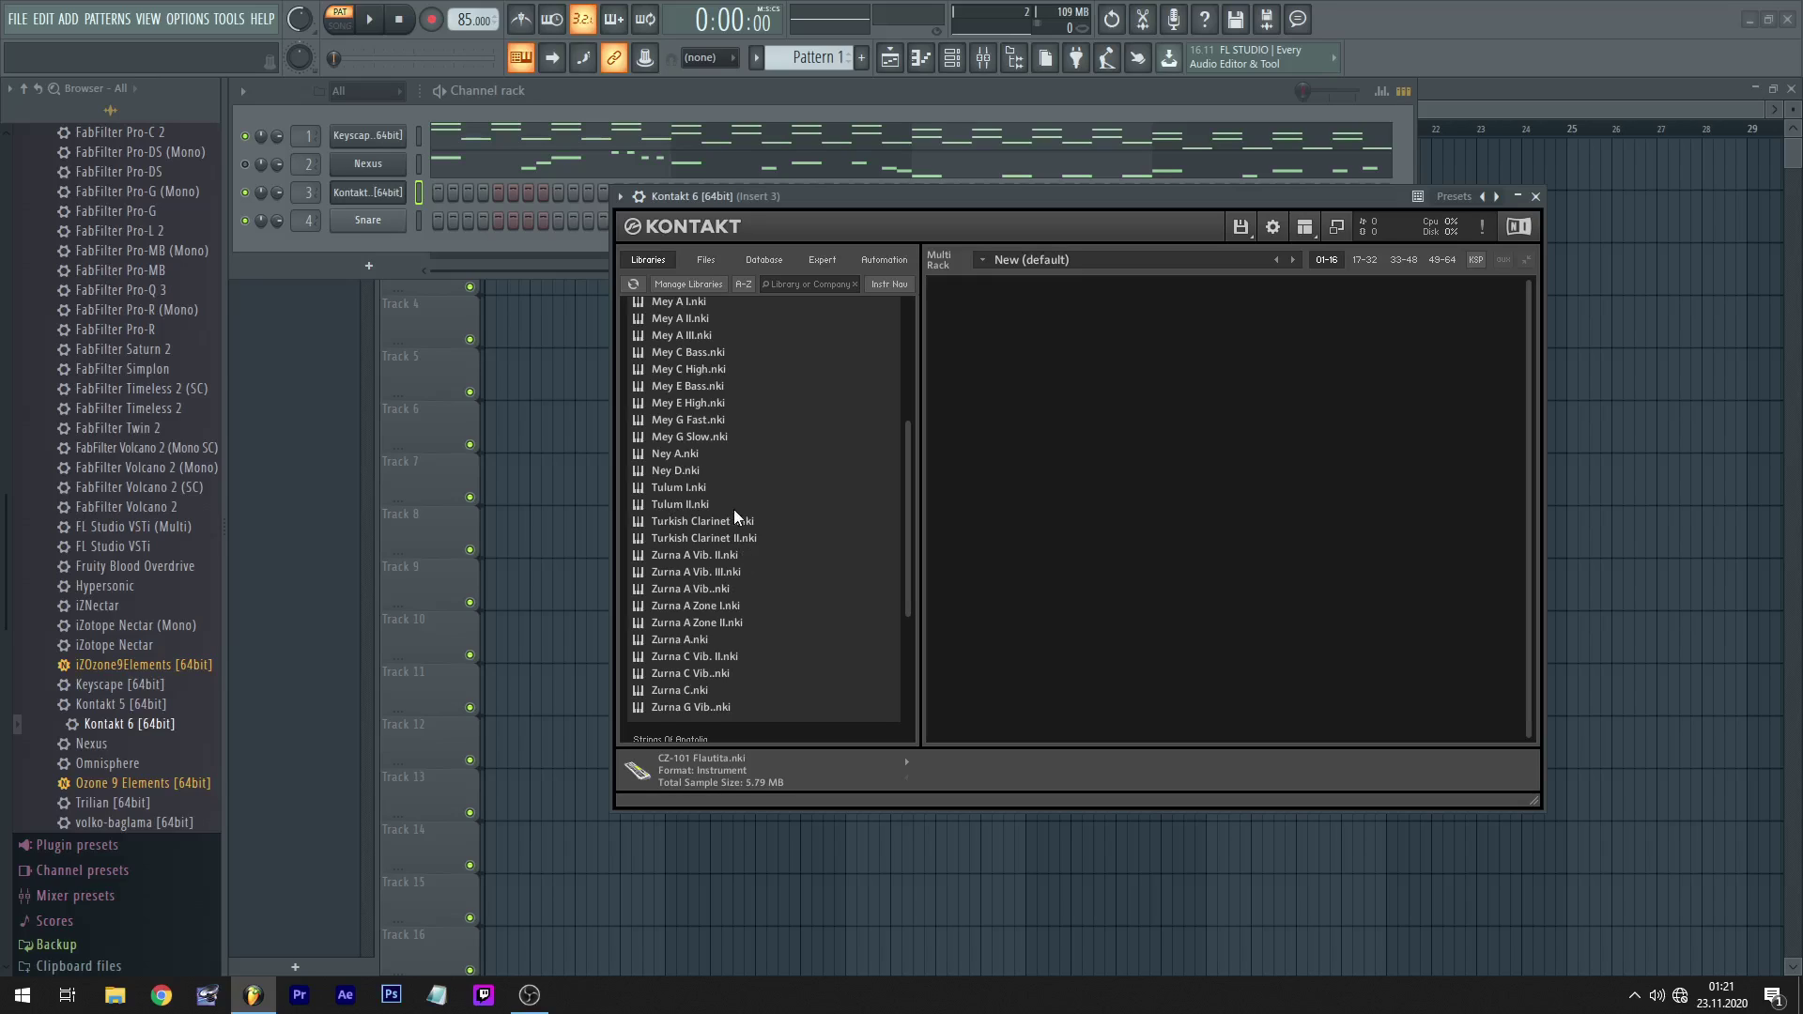
{"action": "scroll", "coordinate": [734, 507], "scroll_direction": "up", "scroll_amount": 5}
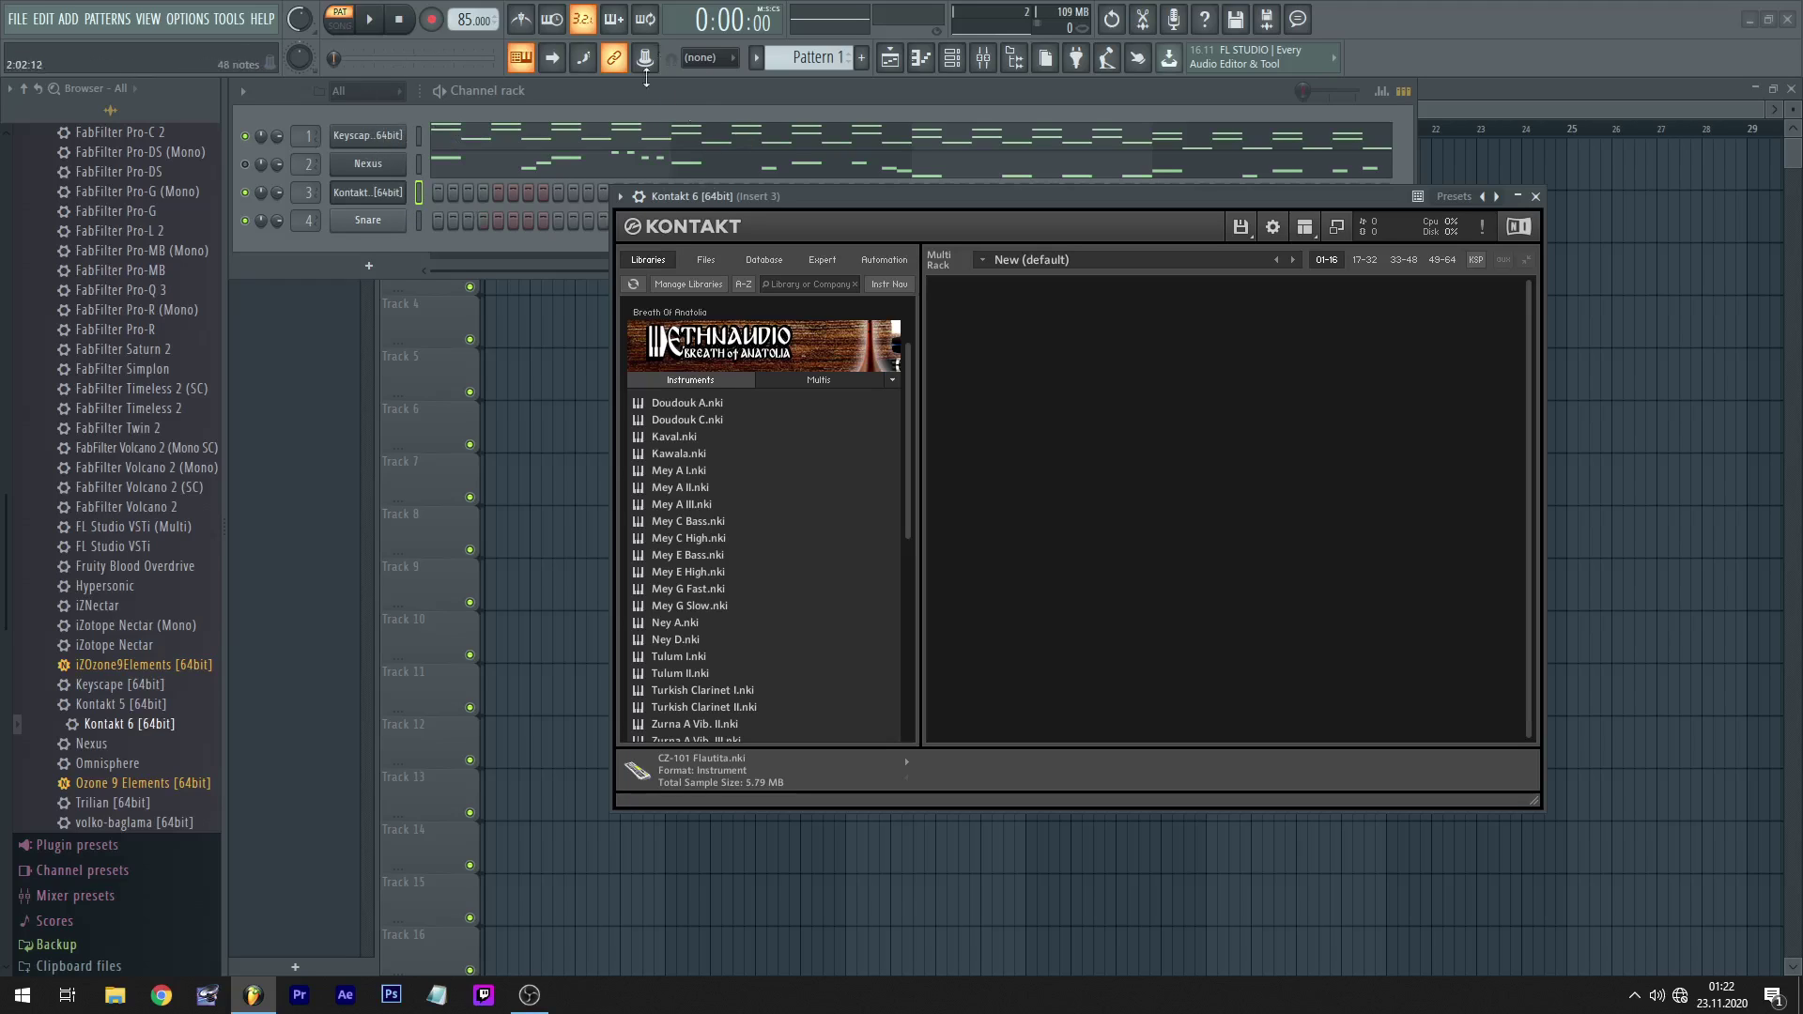
- Open the Keyscape channel's plugin, browse its factory patch list, and close it
{"action": "left_click", "coordinate": [397, 135]}
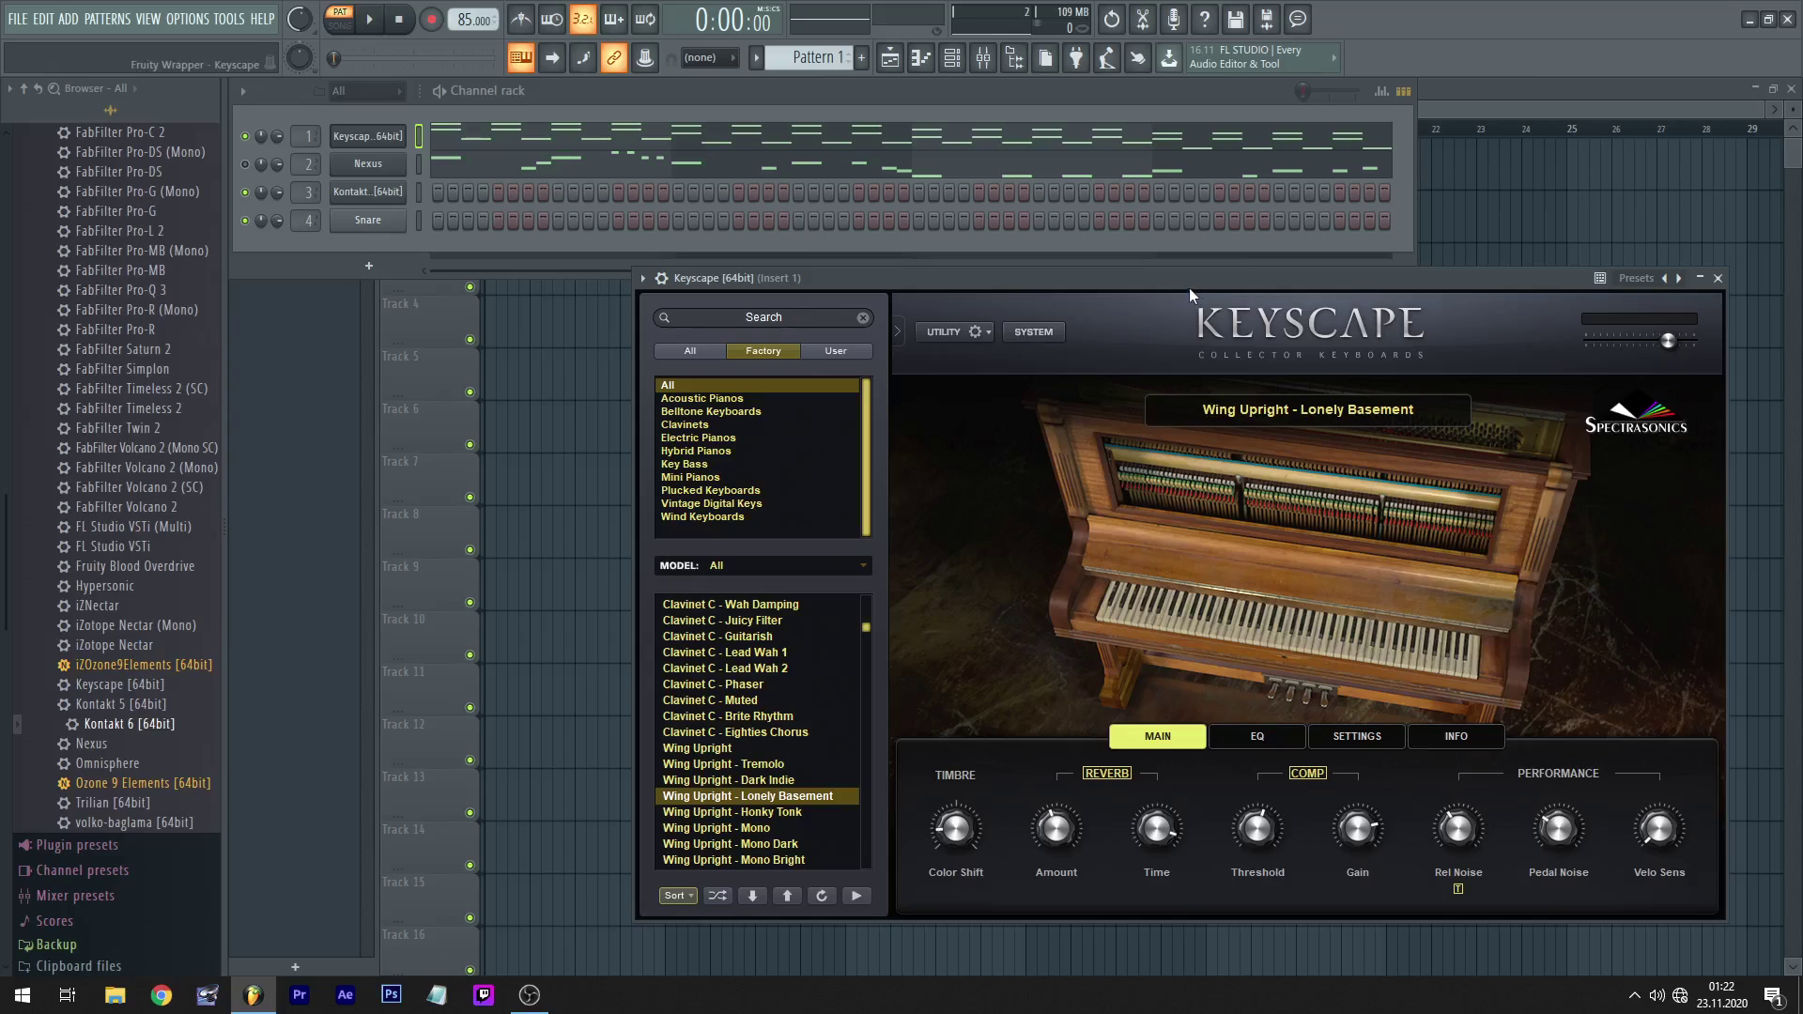
{"action": "left_click", "coordinate": [1717, 278]}
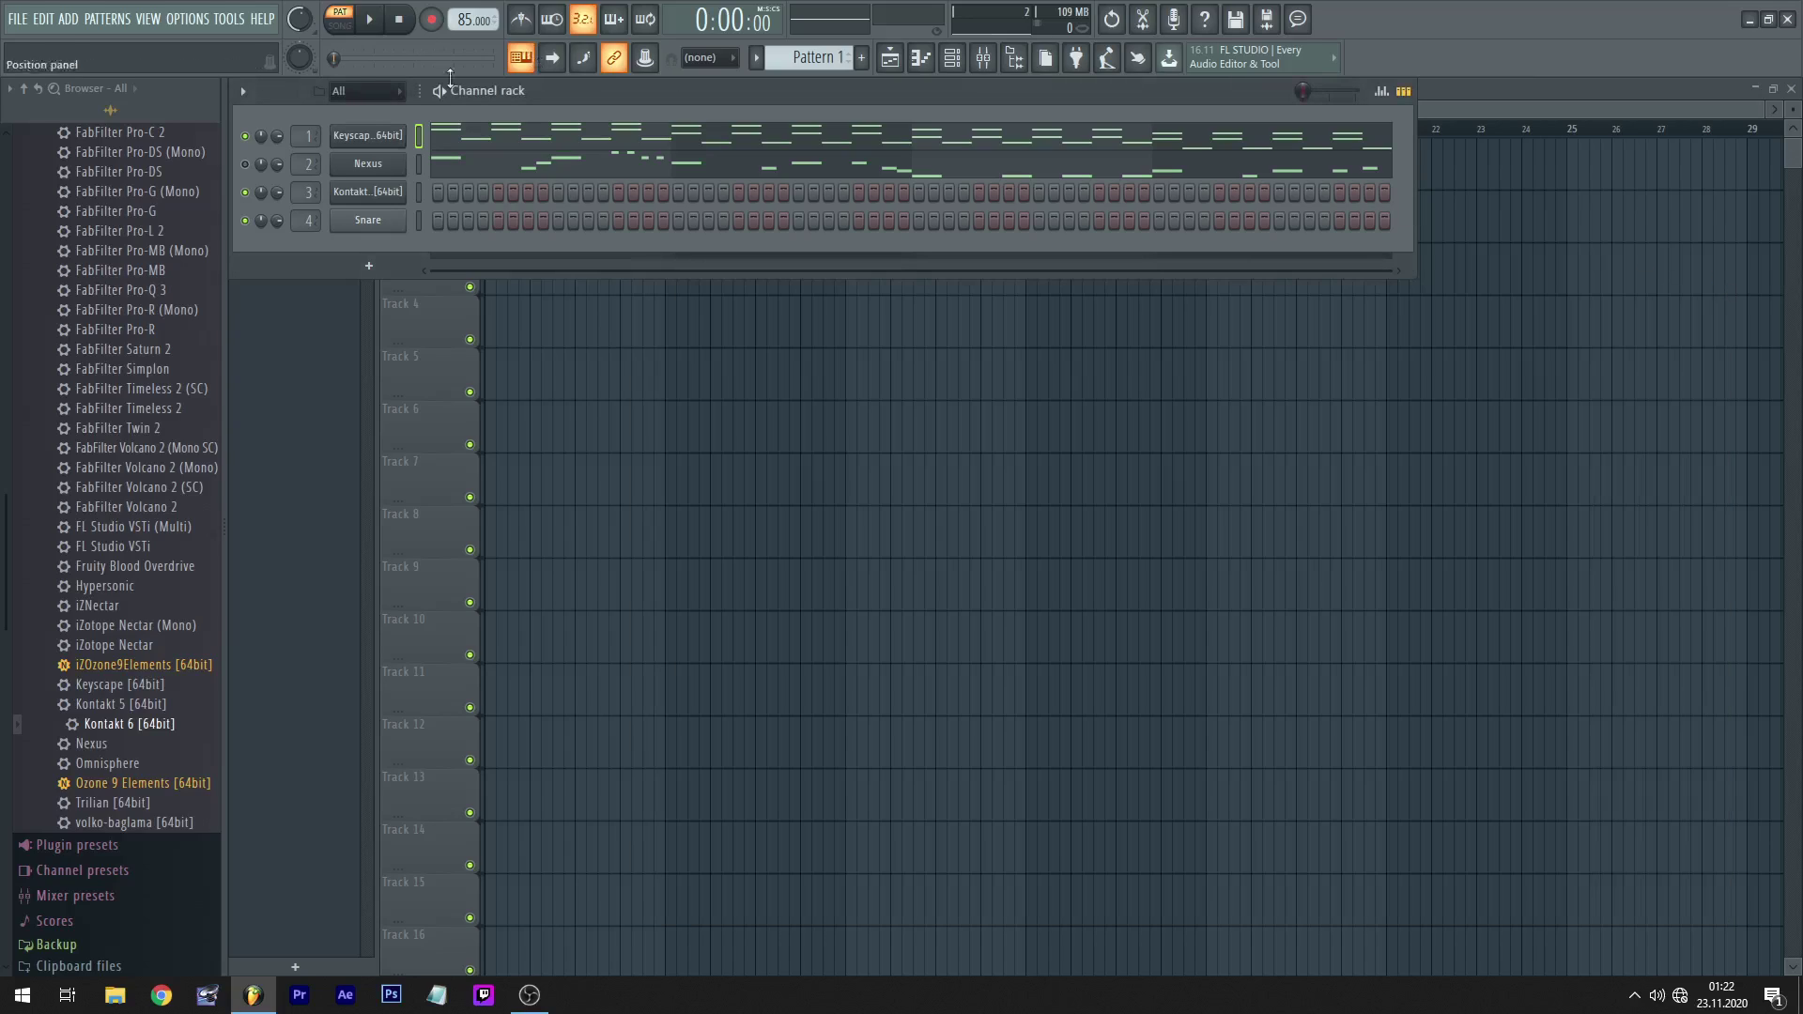
{"action": "left_click", "coordinate": [396, 135]}
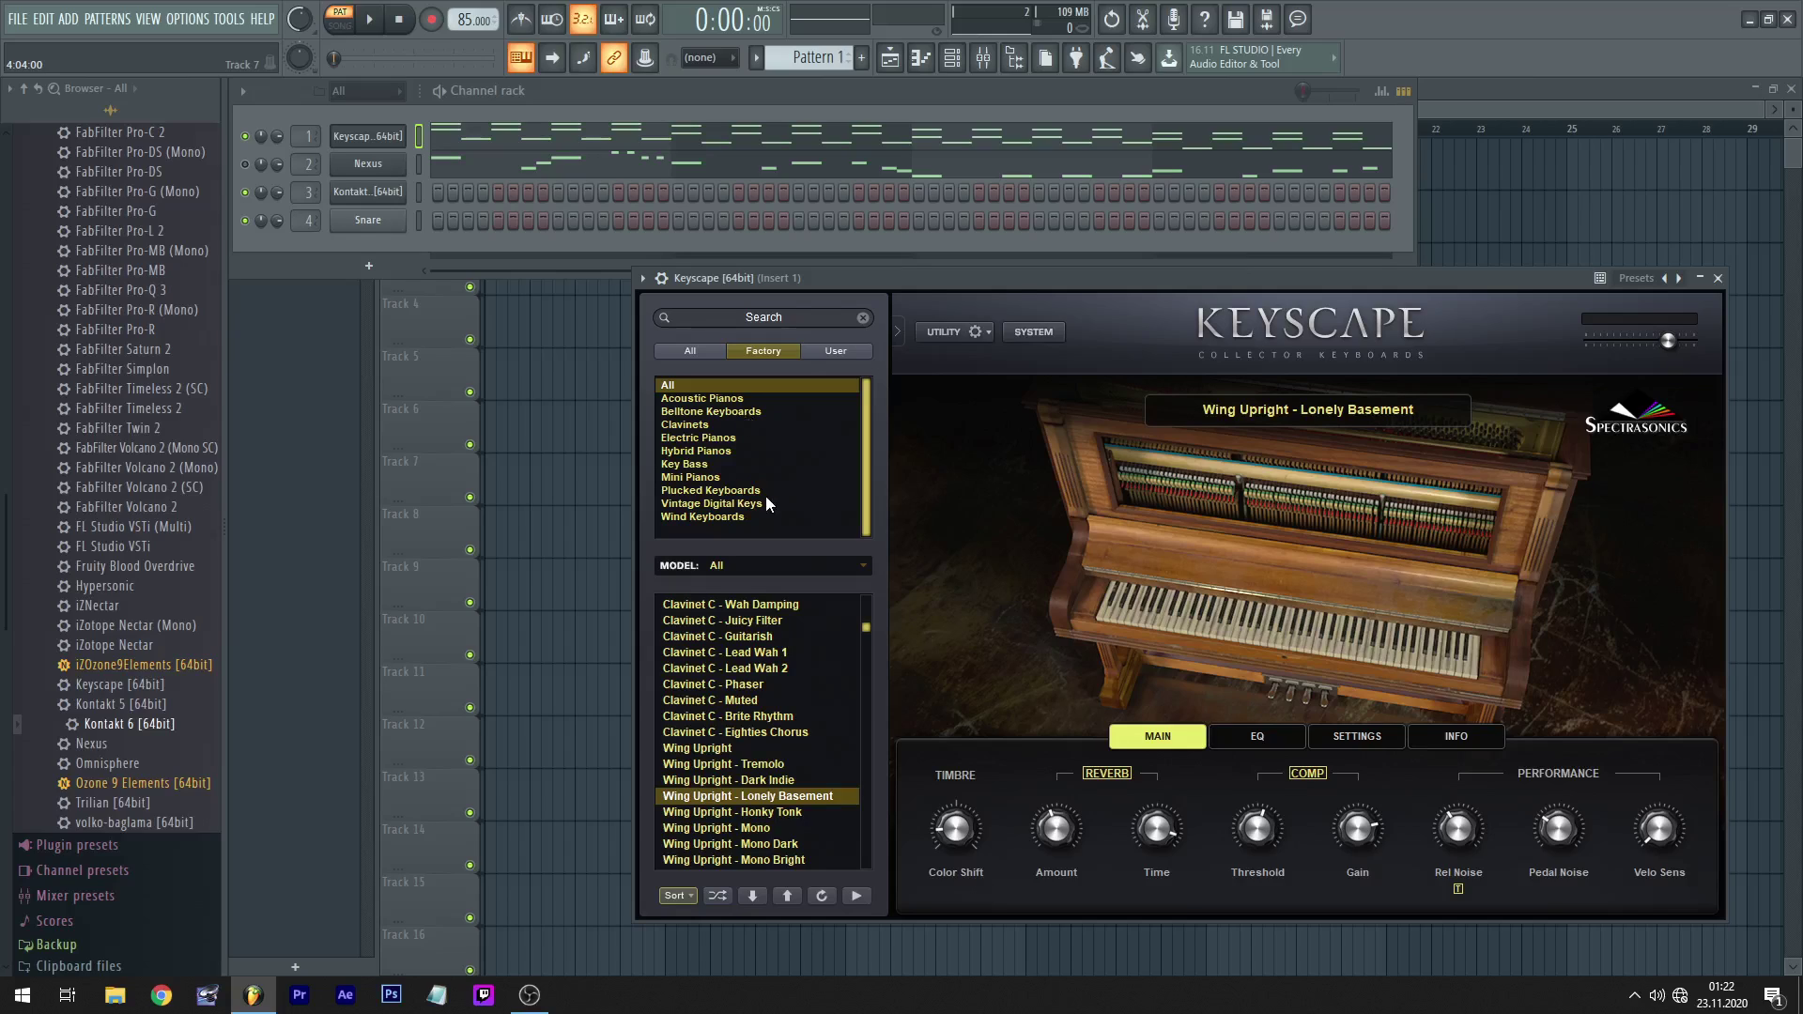
{"action": "scroll", "coordinate": [783, 614], "scroll_direction": "down", "scroll_amount": 8}
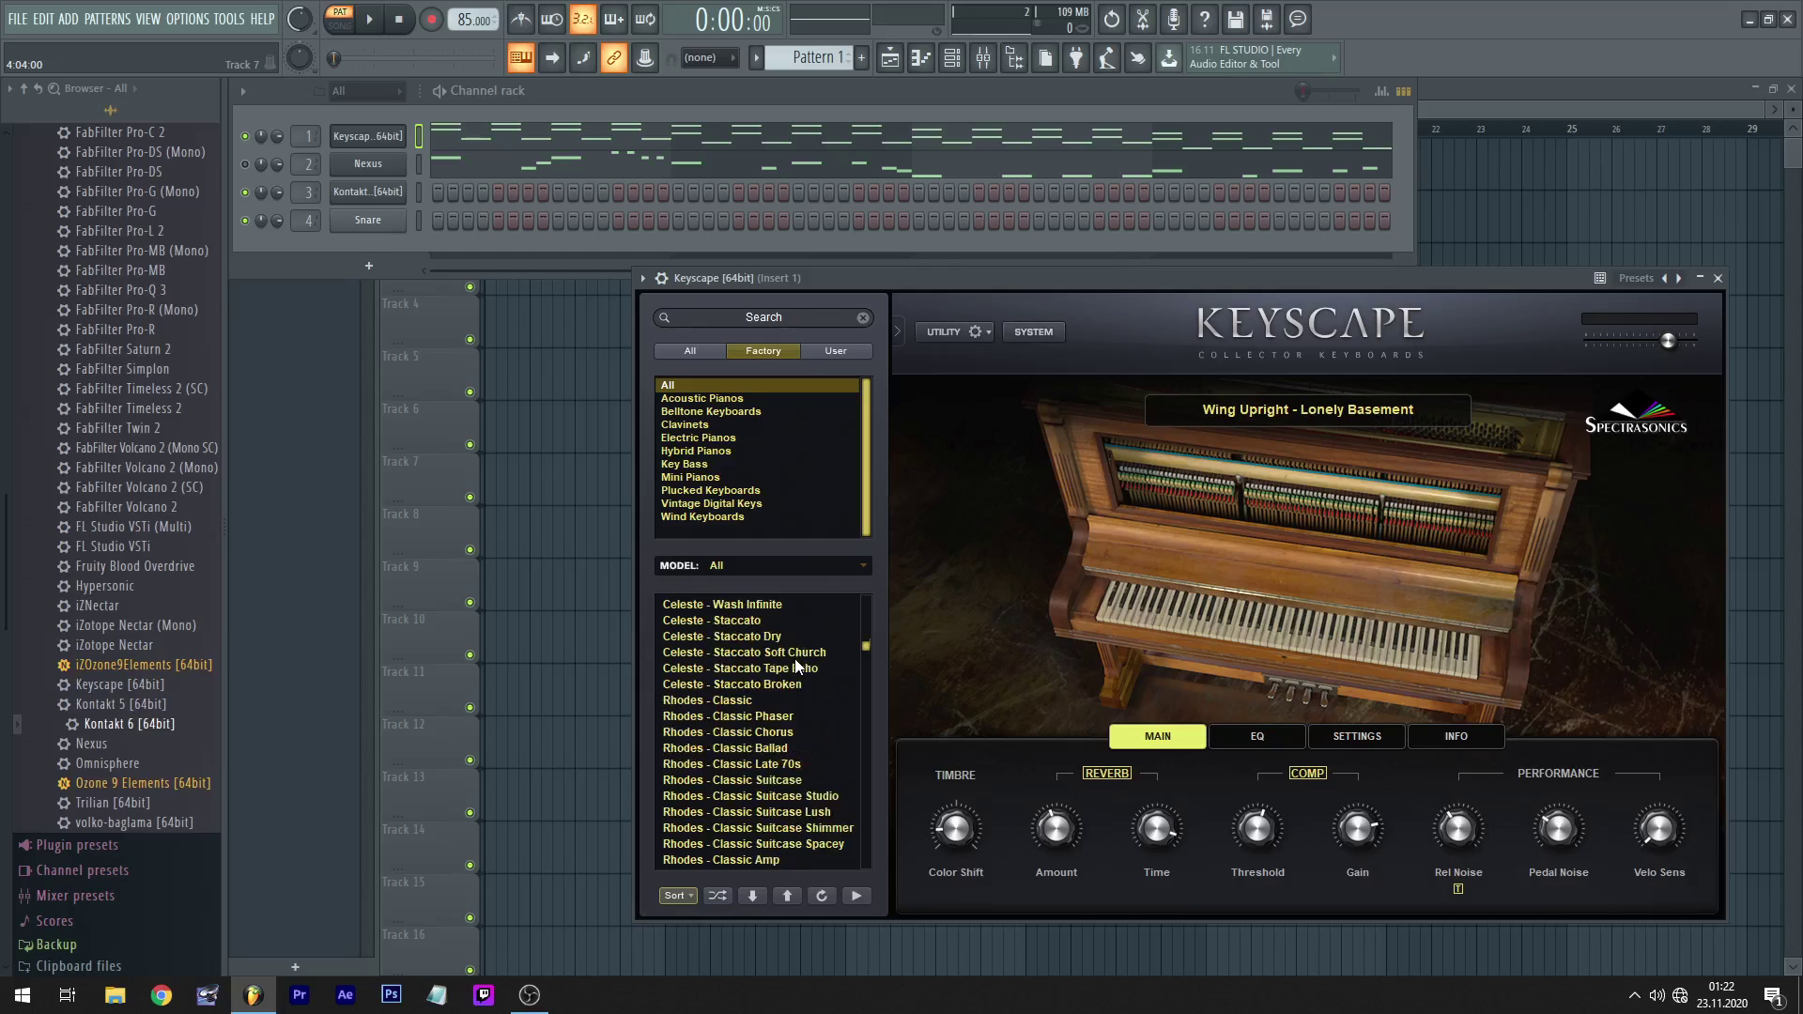
{"action": "scroll", "coordinate": [794, 664], "scroll_direction": "down", "scroll_amount": 6}
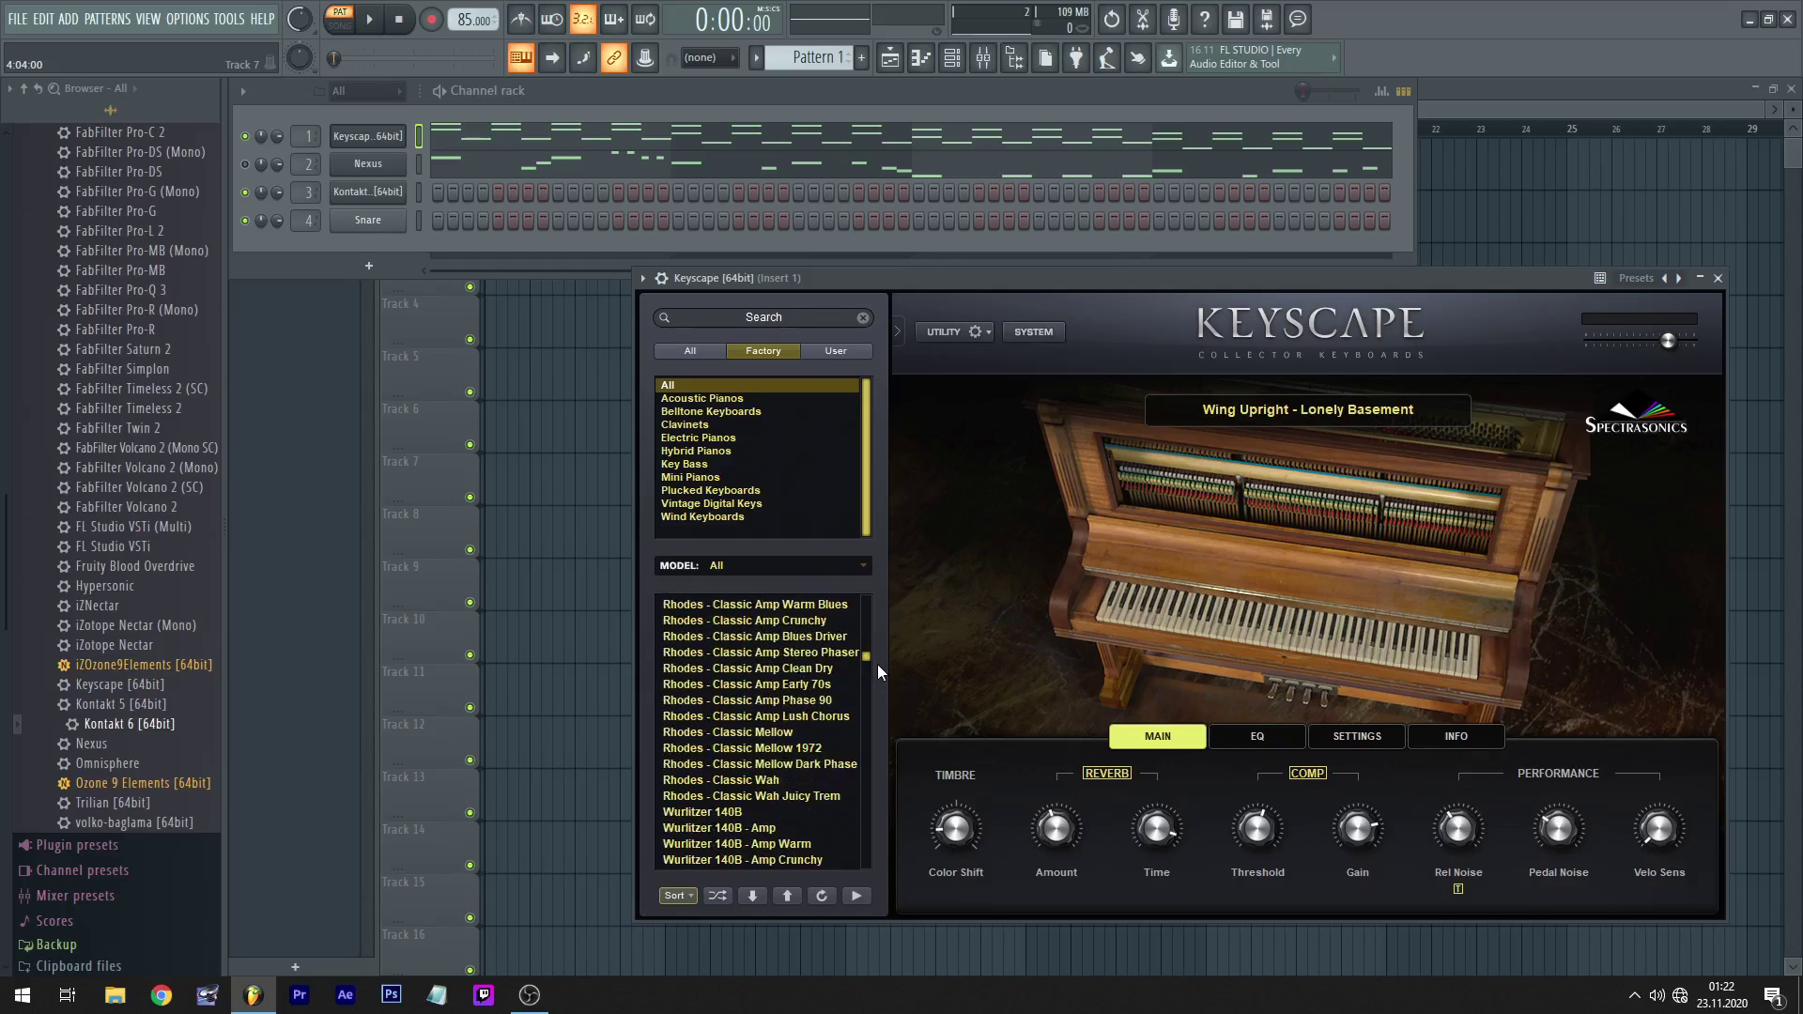
{"action": "left_click_drag", "start_coordinate": [867, 657], "coordinate": [866, 571]}
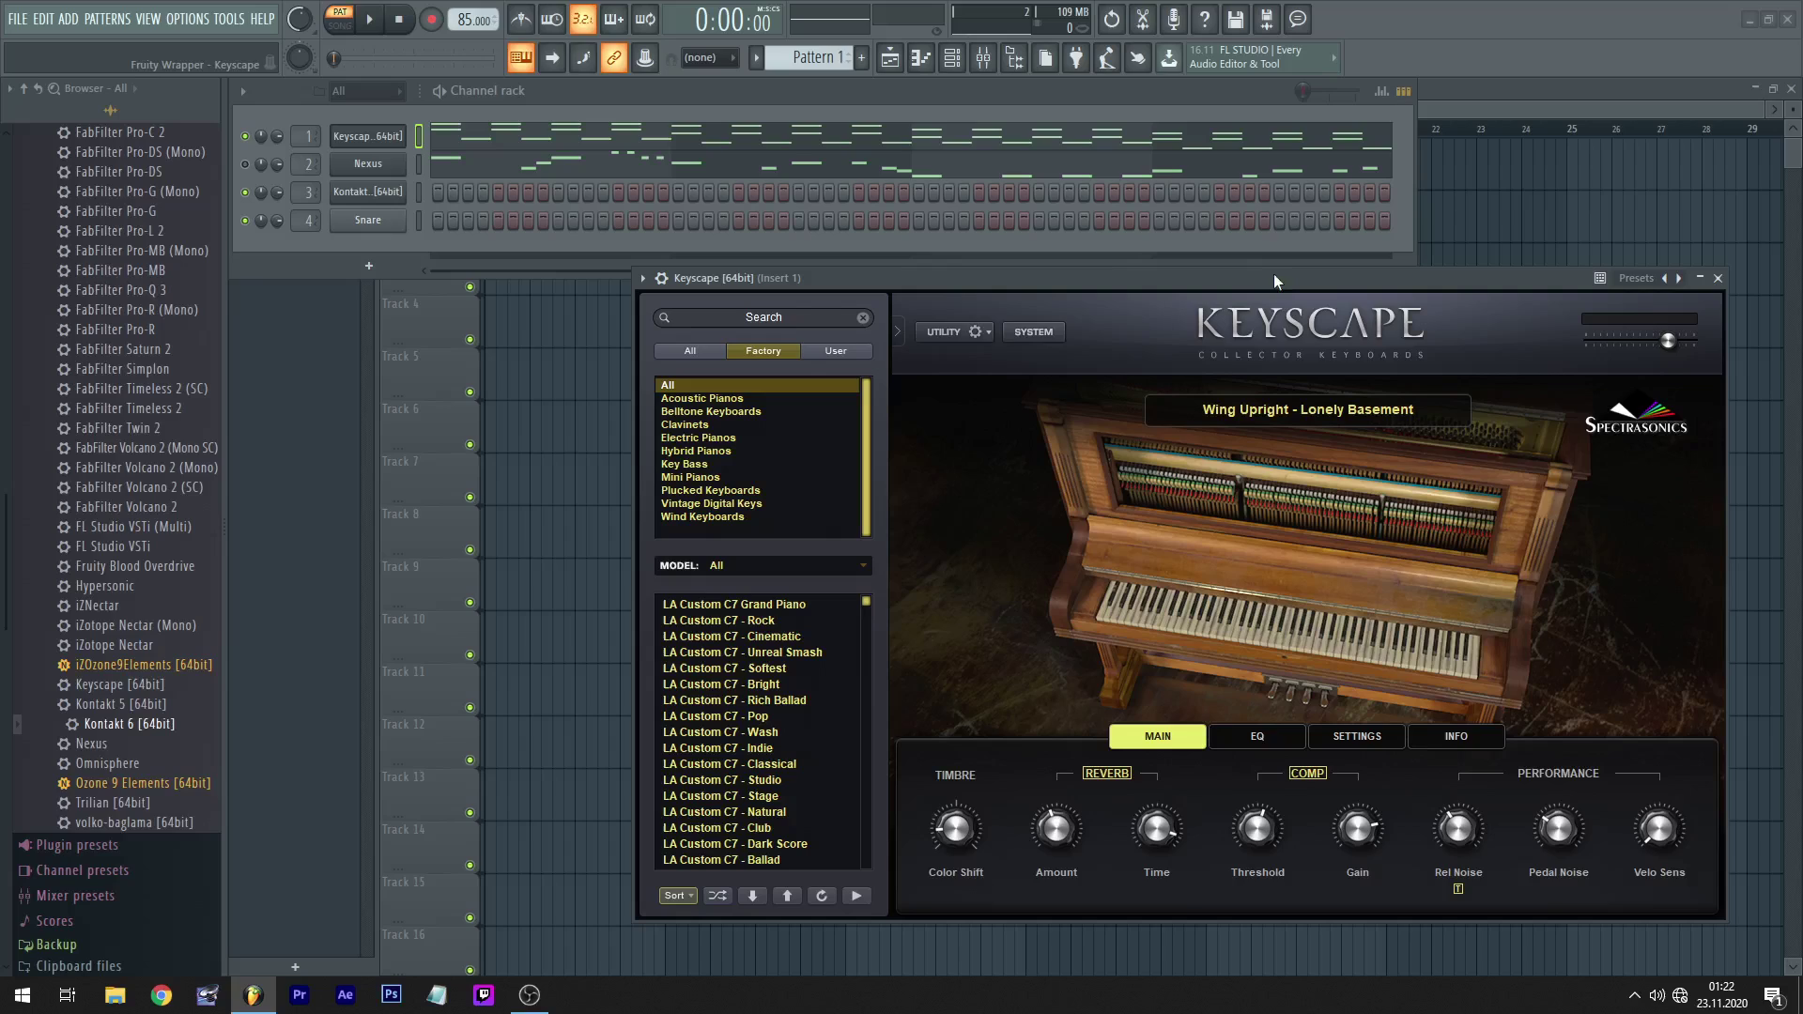
{"action": "left_click", "coordinate": [1718, 279]}
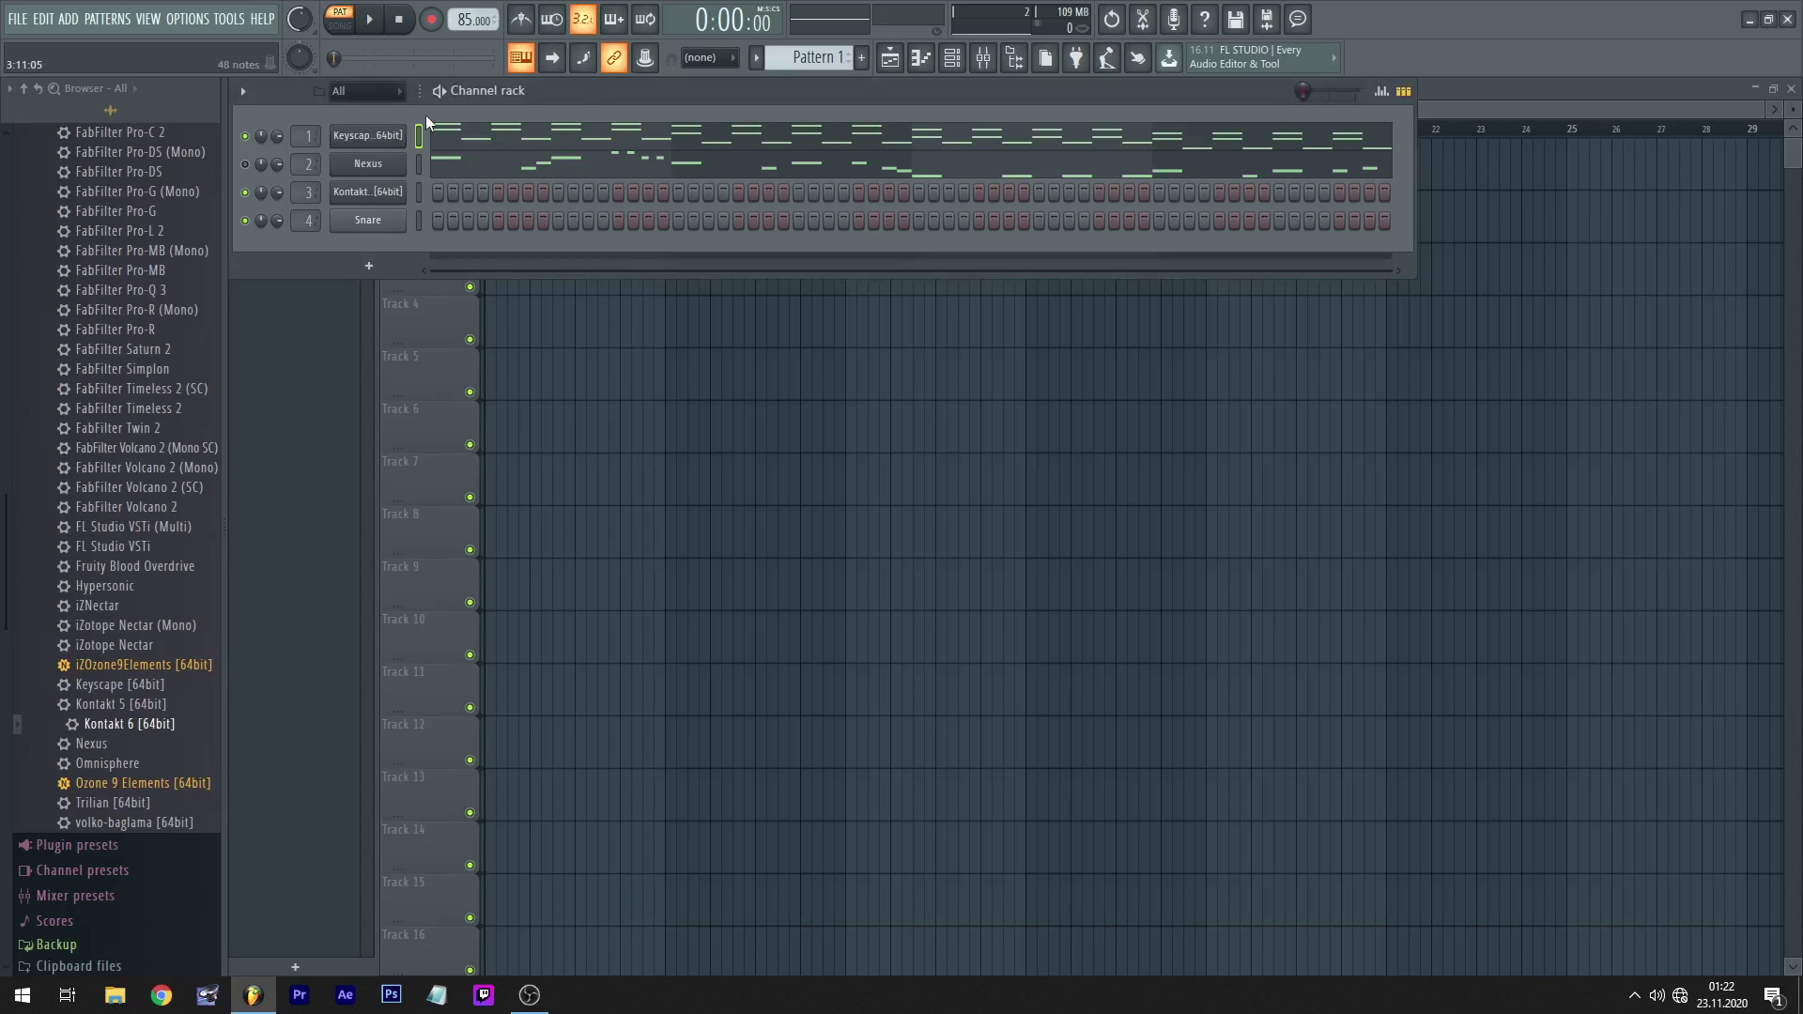
- Reopen the Kontakt 6 window, reset the master volume, and start playing Pattern 1
{"action": "left_click", "coordinate": [394, 191]}
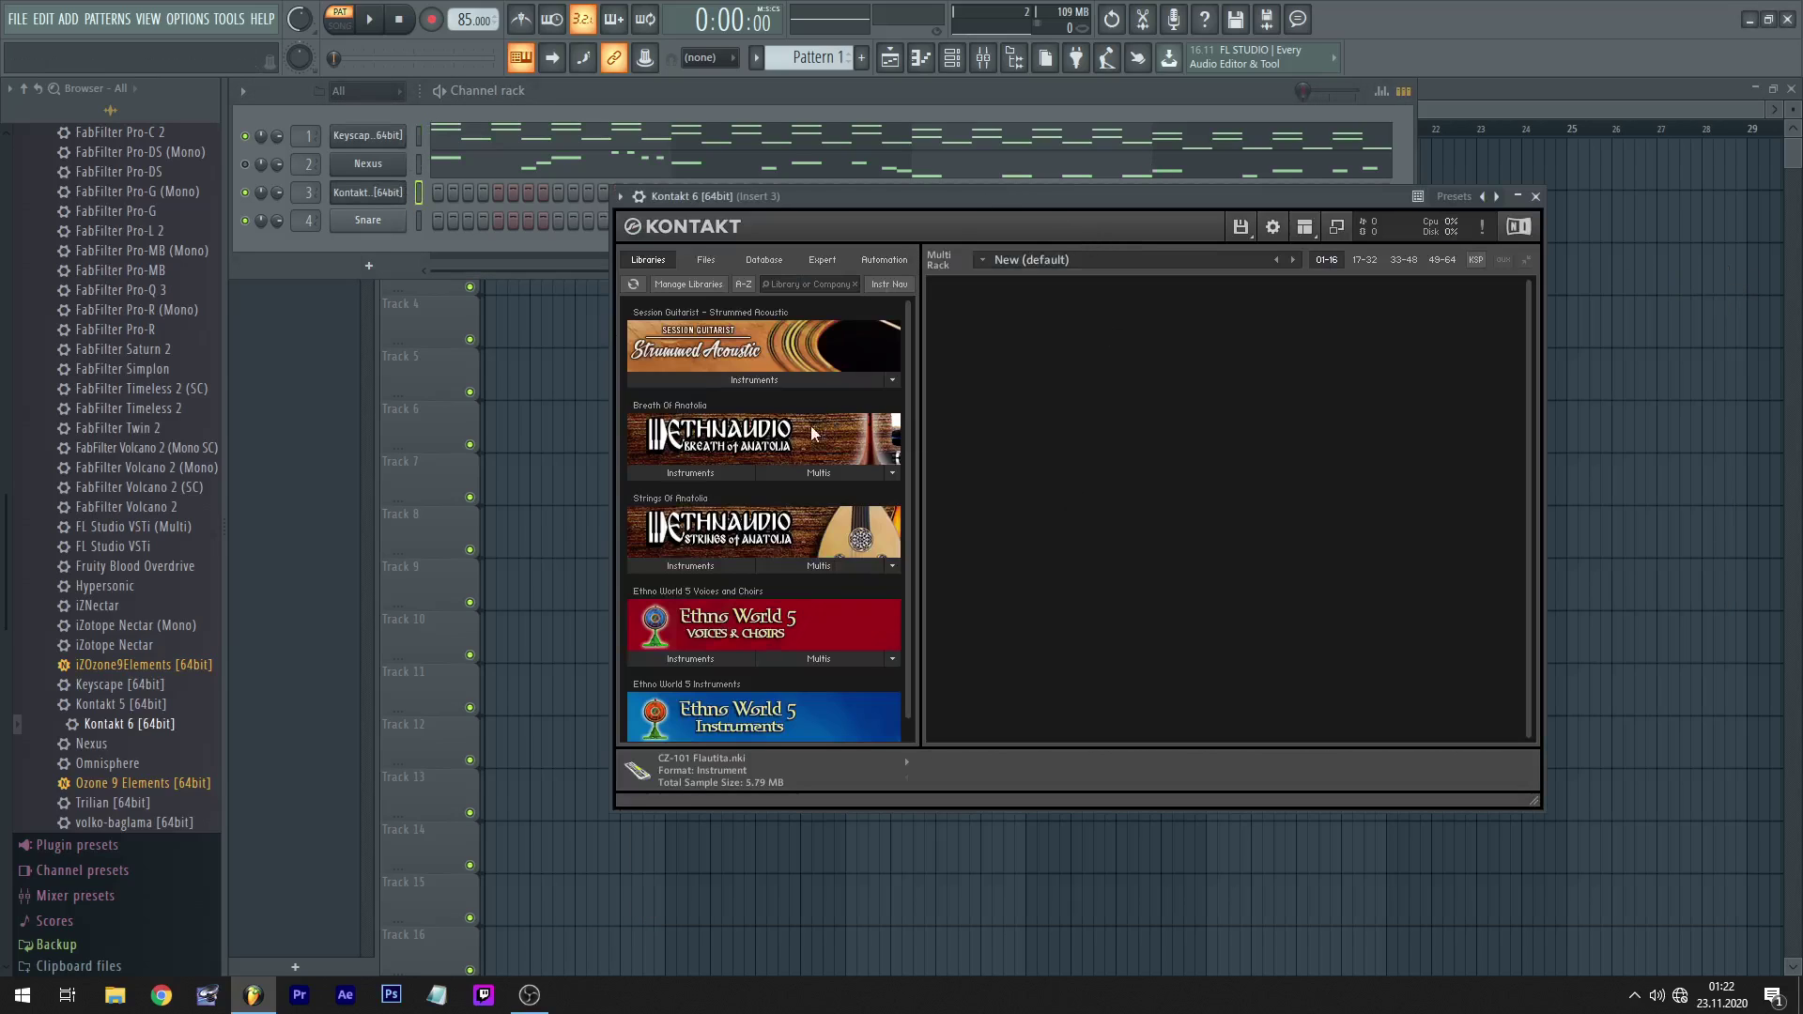
{"action": "right_click", "coordinate": [301, 20]}
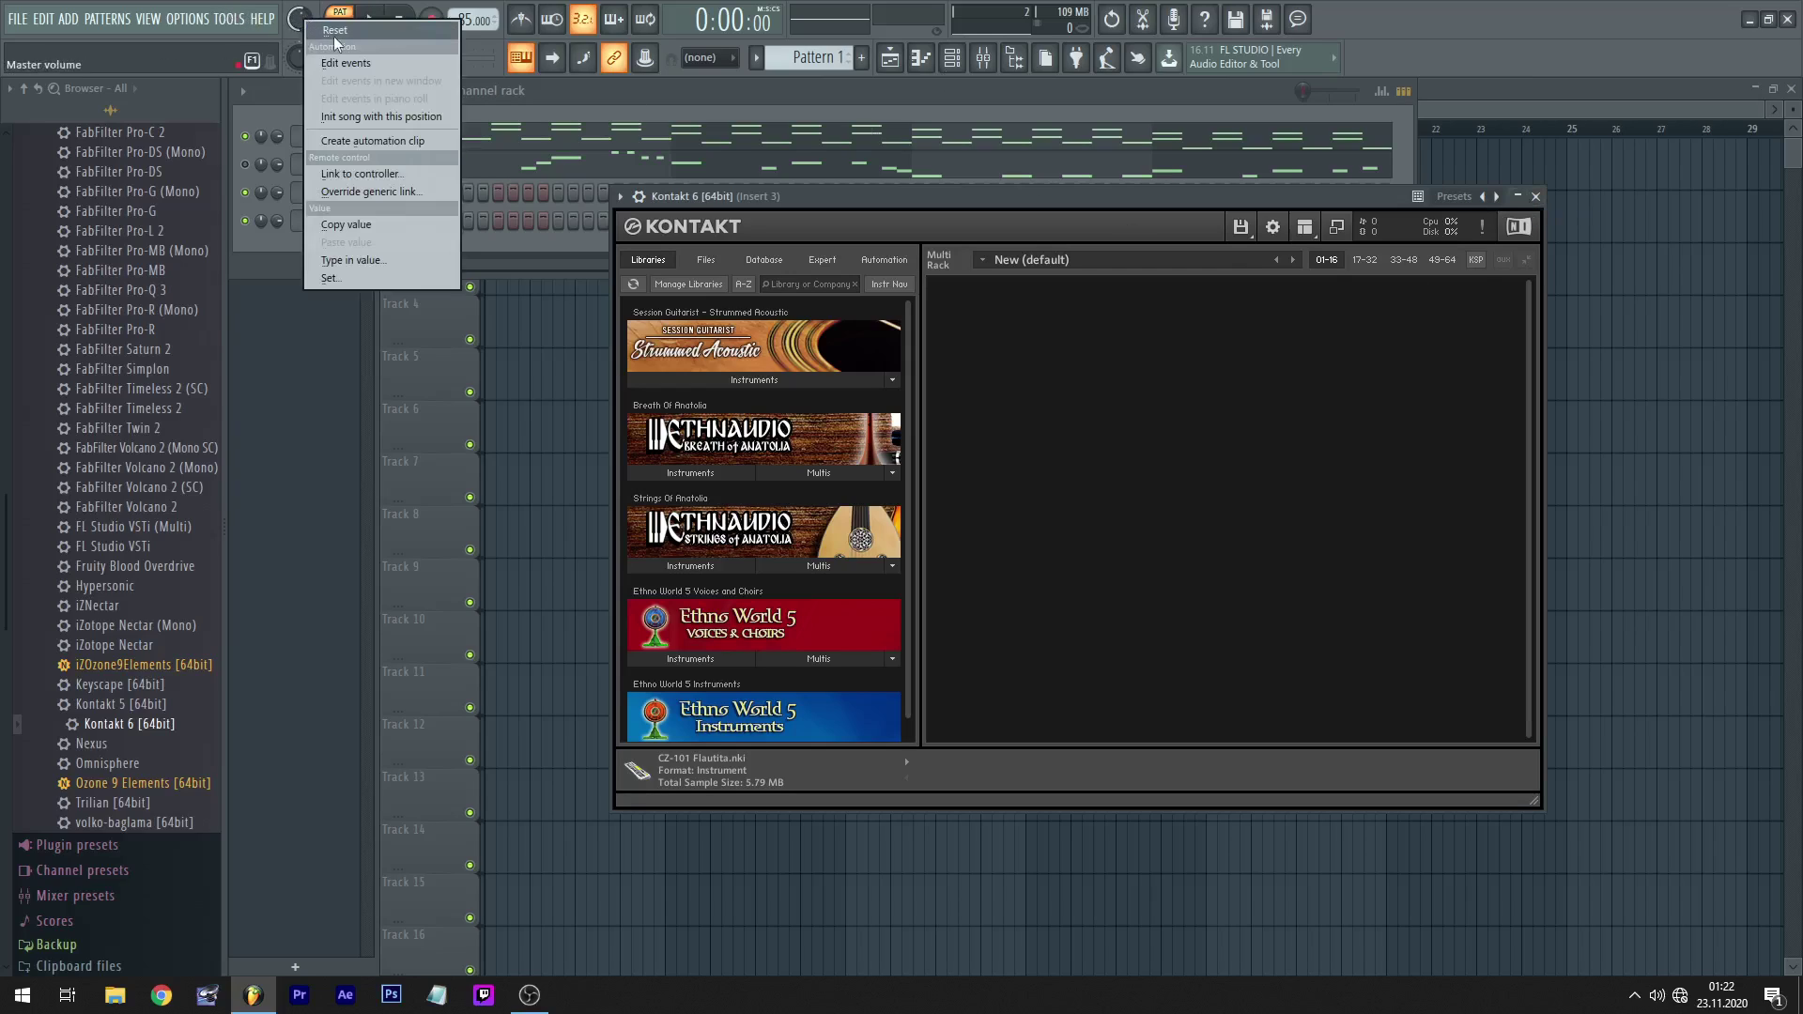
{"action": "left_click", "coordinate": [334, 32]}
{"action": "left_click", "coordinate": [374, 17]}
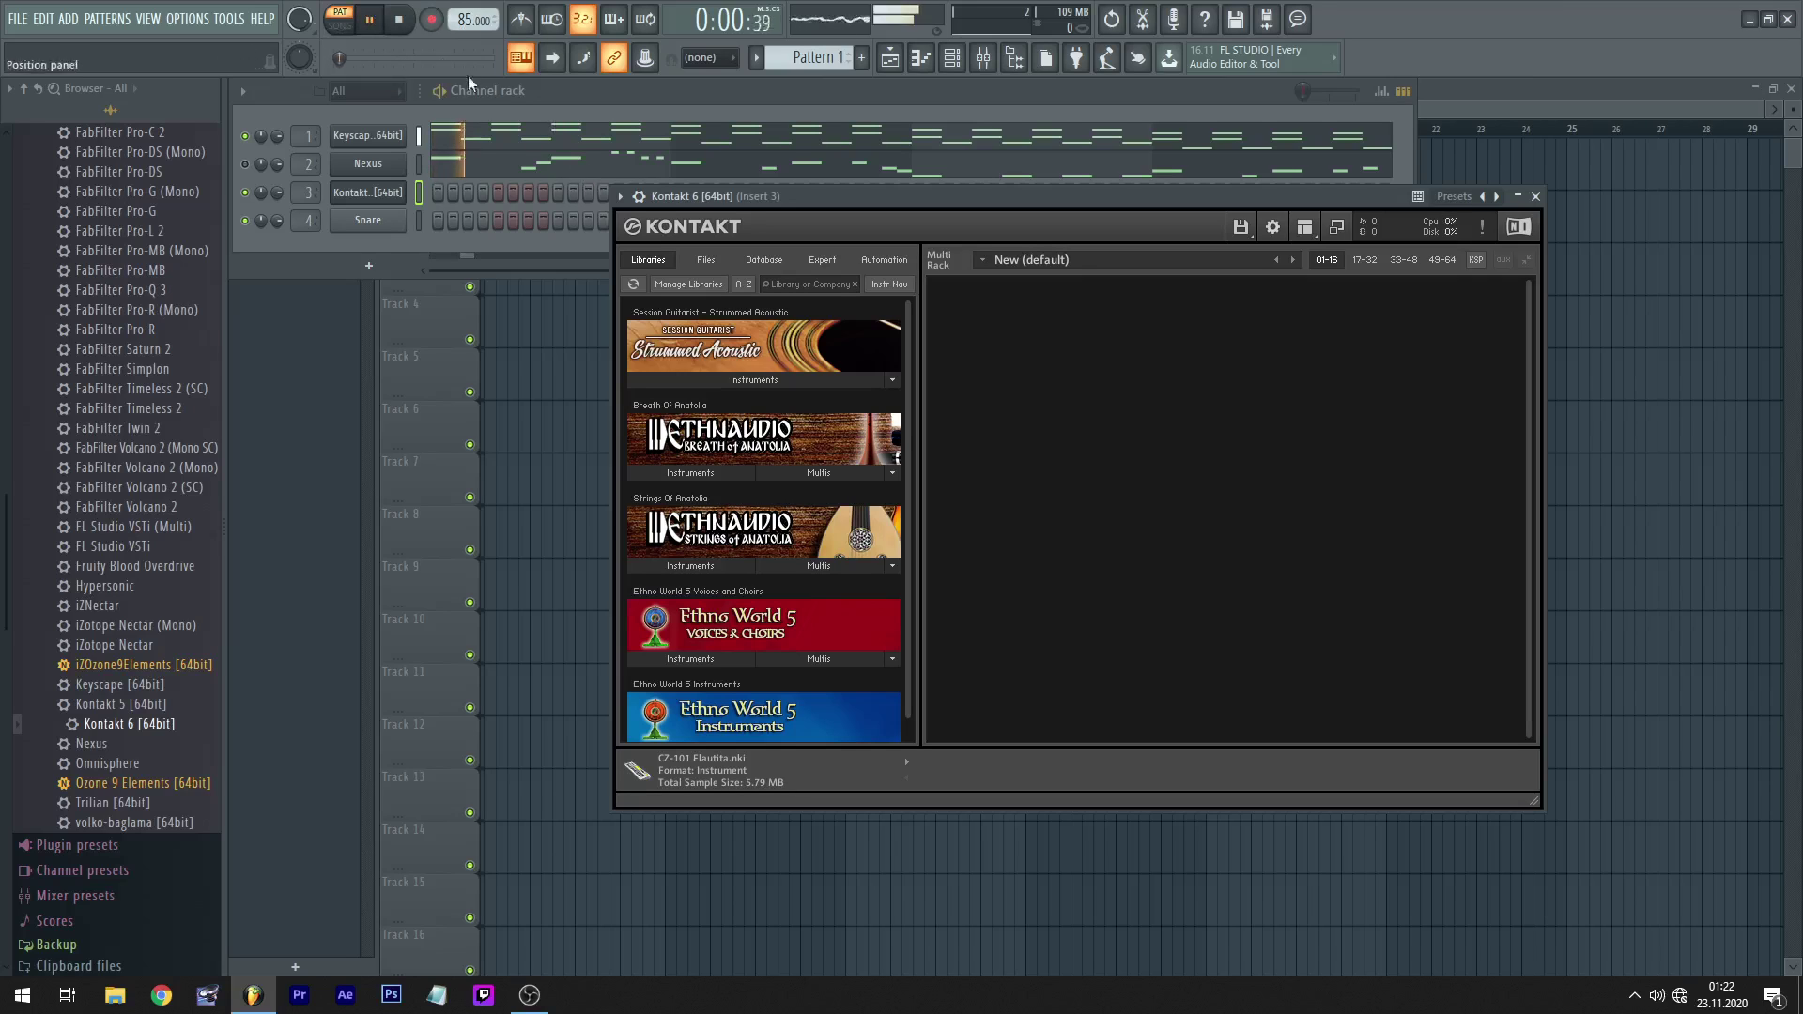
- Examine the Keyscape channel's chord notes in the piano roll during playback
{"action": "left_click", "coordinate": [518, 140]}
{"action": "scroll", "coordinate": [780, 259], "scroll_direction": "down", "scroll_amount": 4}
{"action": "scroll", "coordinate": [761, 264], "scroll_direction": "up", "scroll_amount": 2}
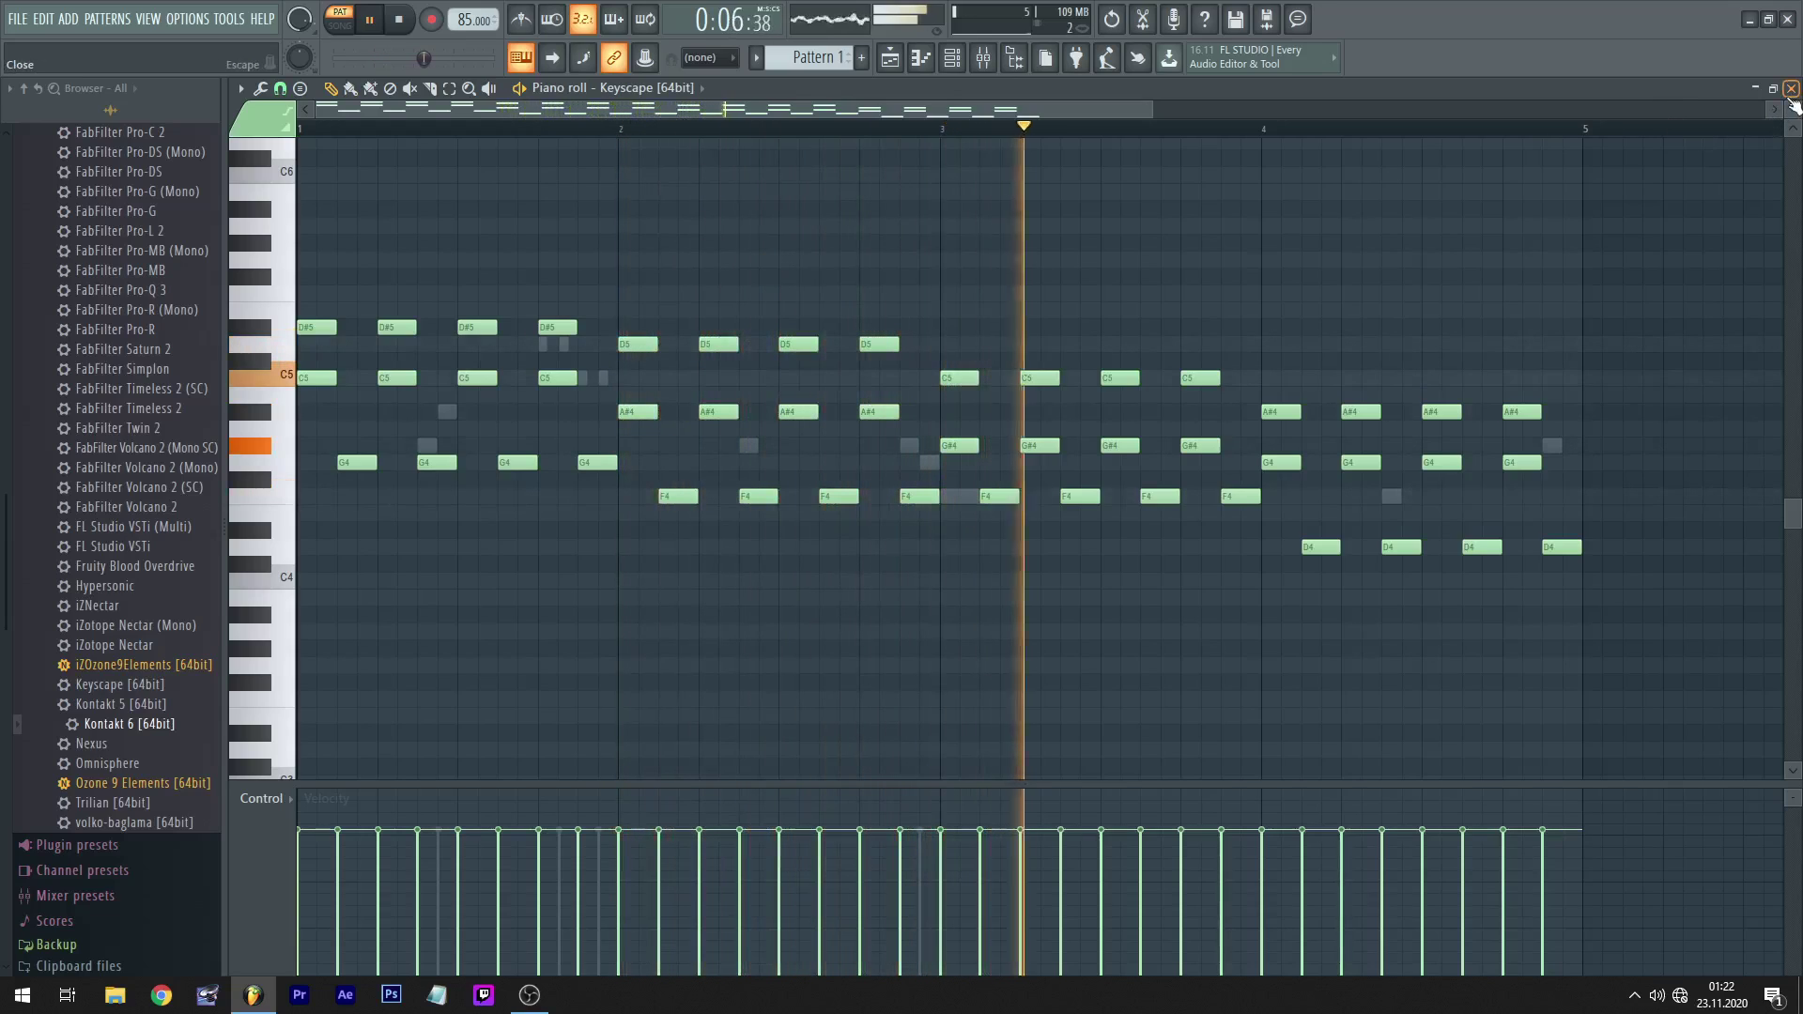
{"action": "left_click", "coordinate": [1790, 88]}
- Unmute the Nexus channel, review its melody in the piano roll, and stop playback
{"action": "left_click", "coordinate": [366, 163]}
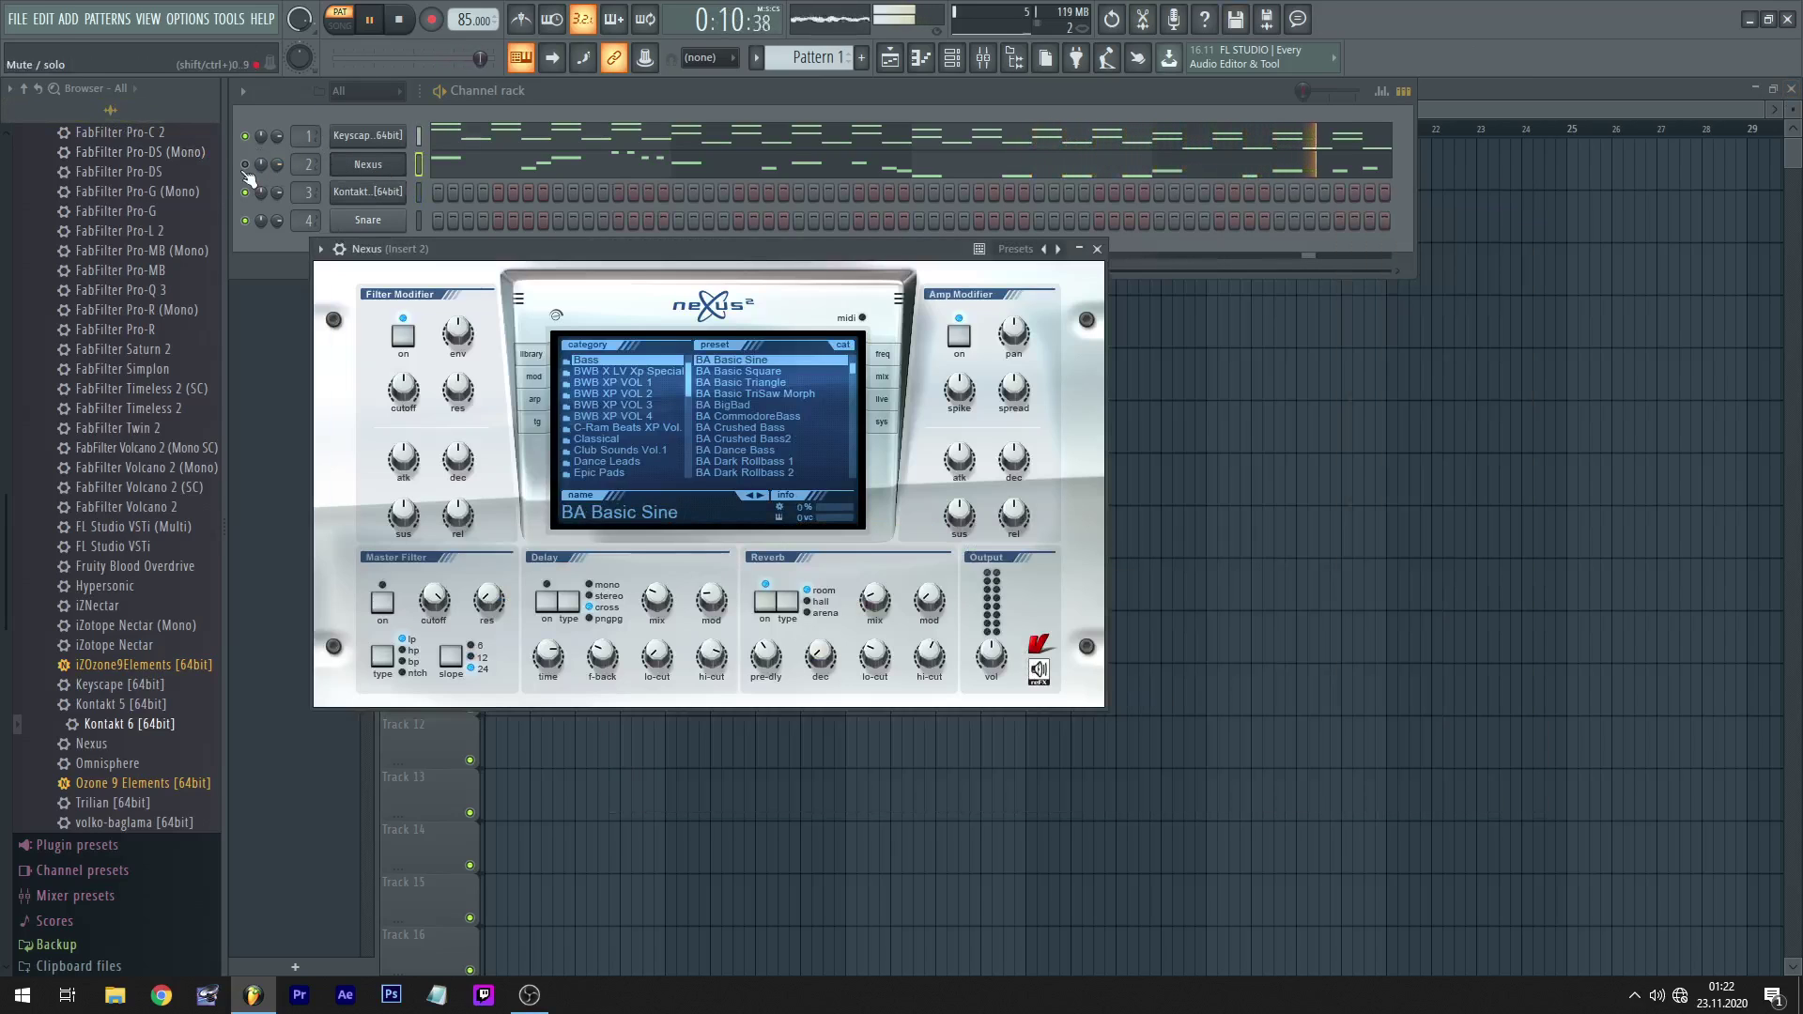
{"action": "left_click", "coordinate": [522, 236]}
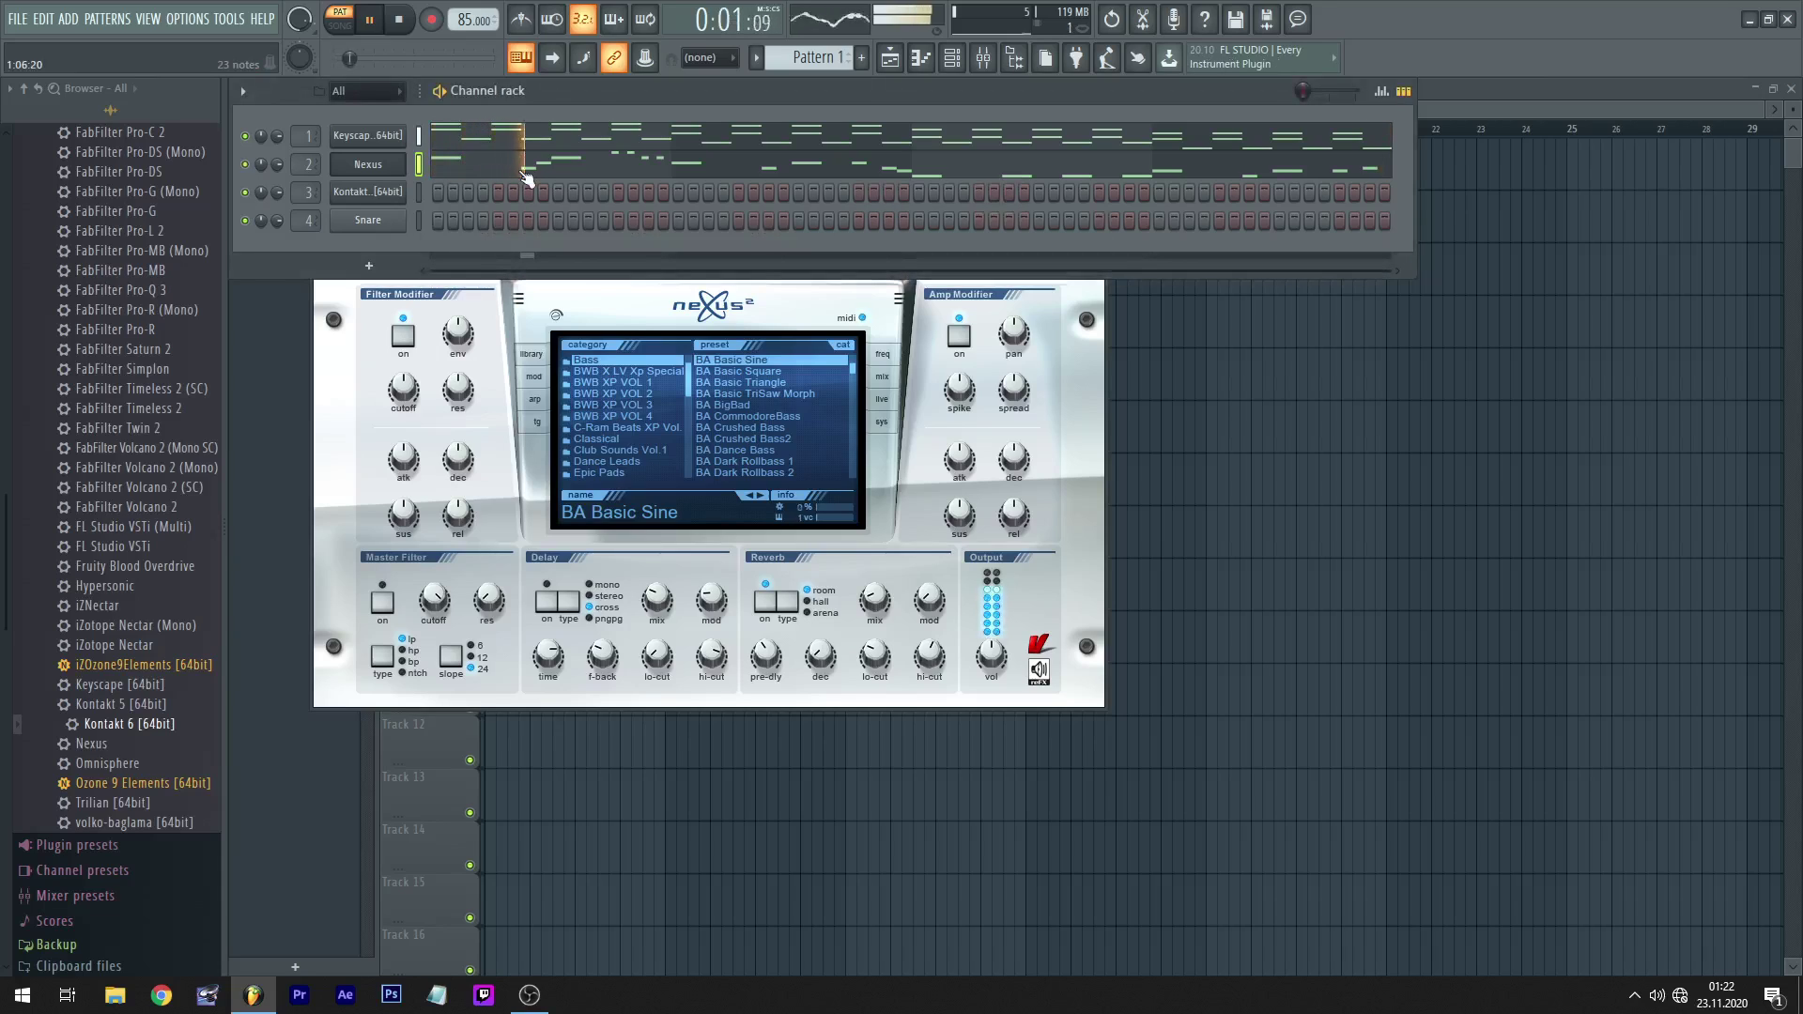
{"action": "left_click", "coordinate": [524, 170]}
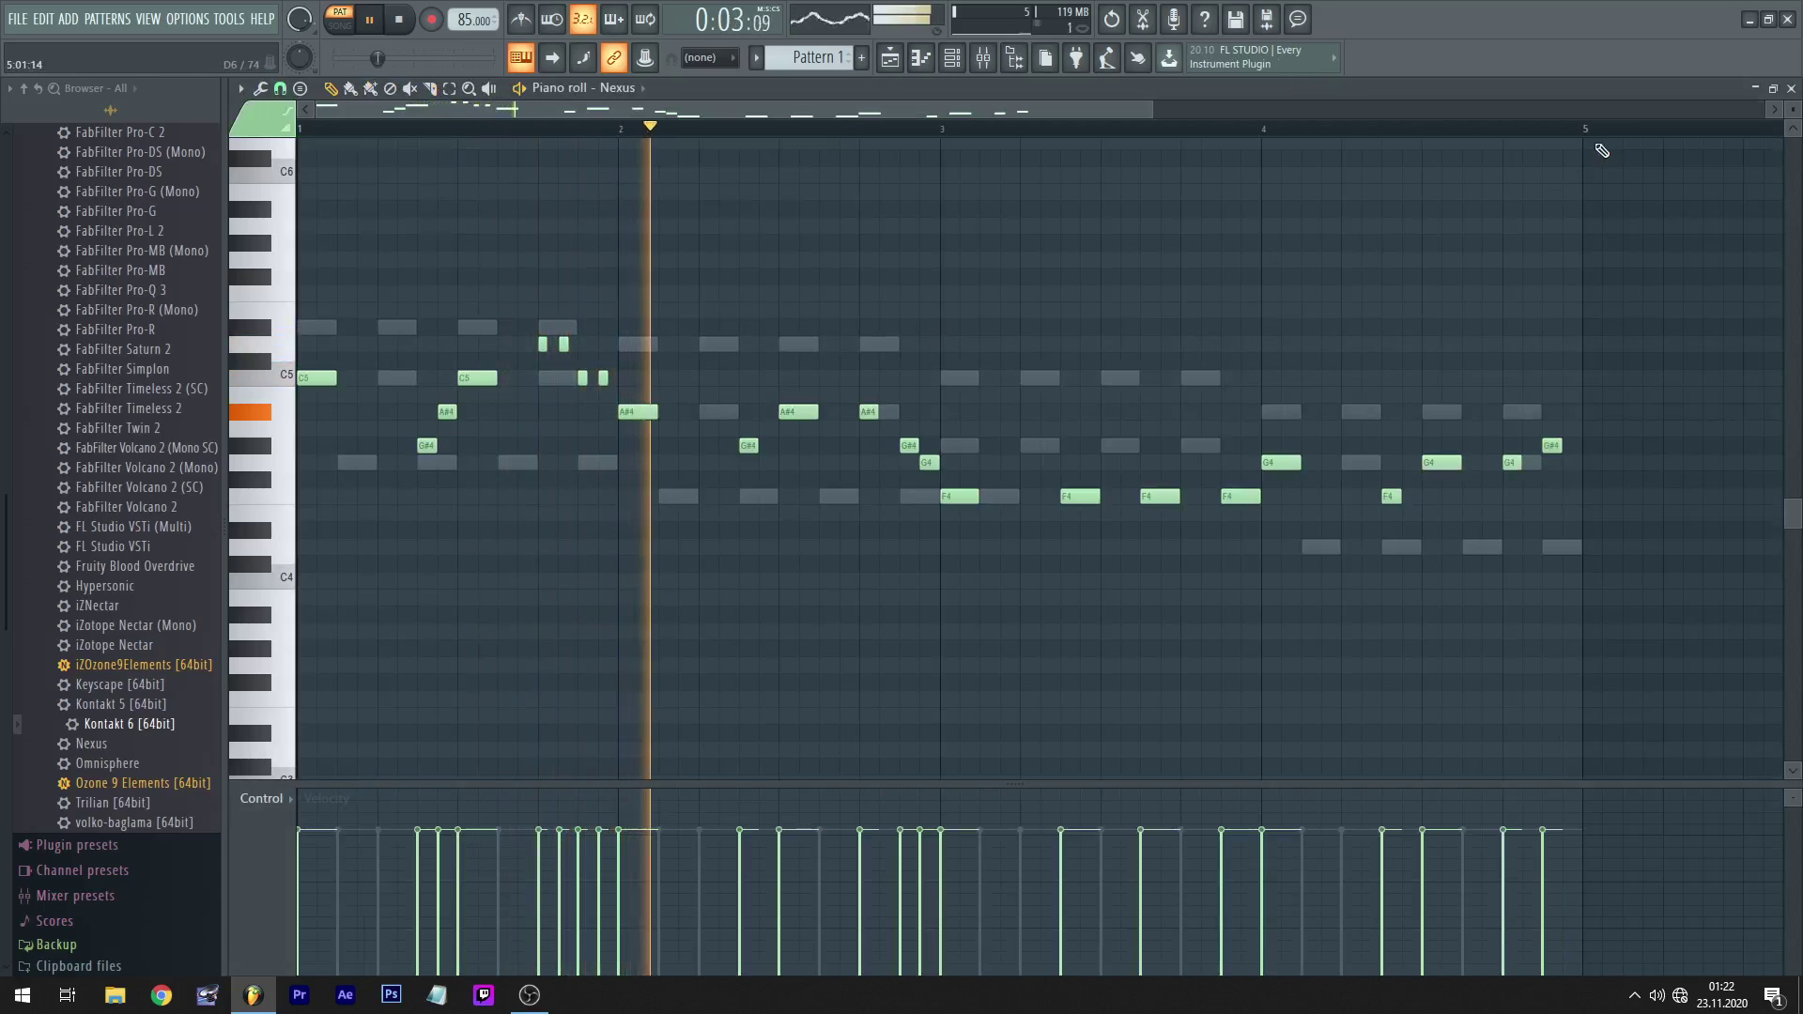
{"action": "left_click_drag", "start_coordinate": [1137, 108], "coordinate": [1198, 100]}
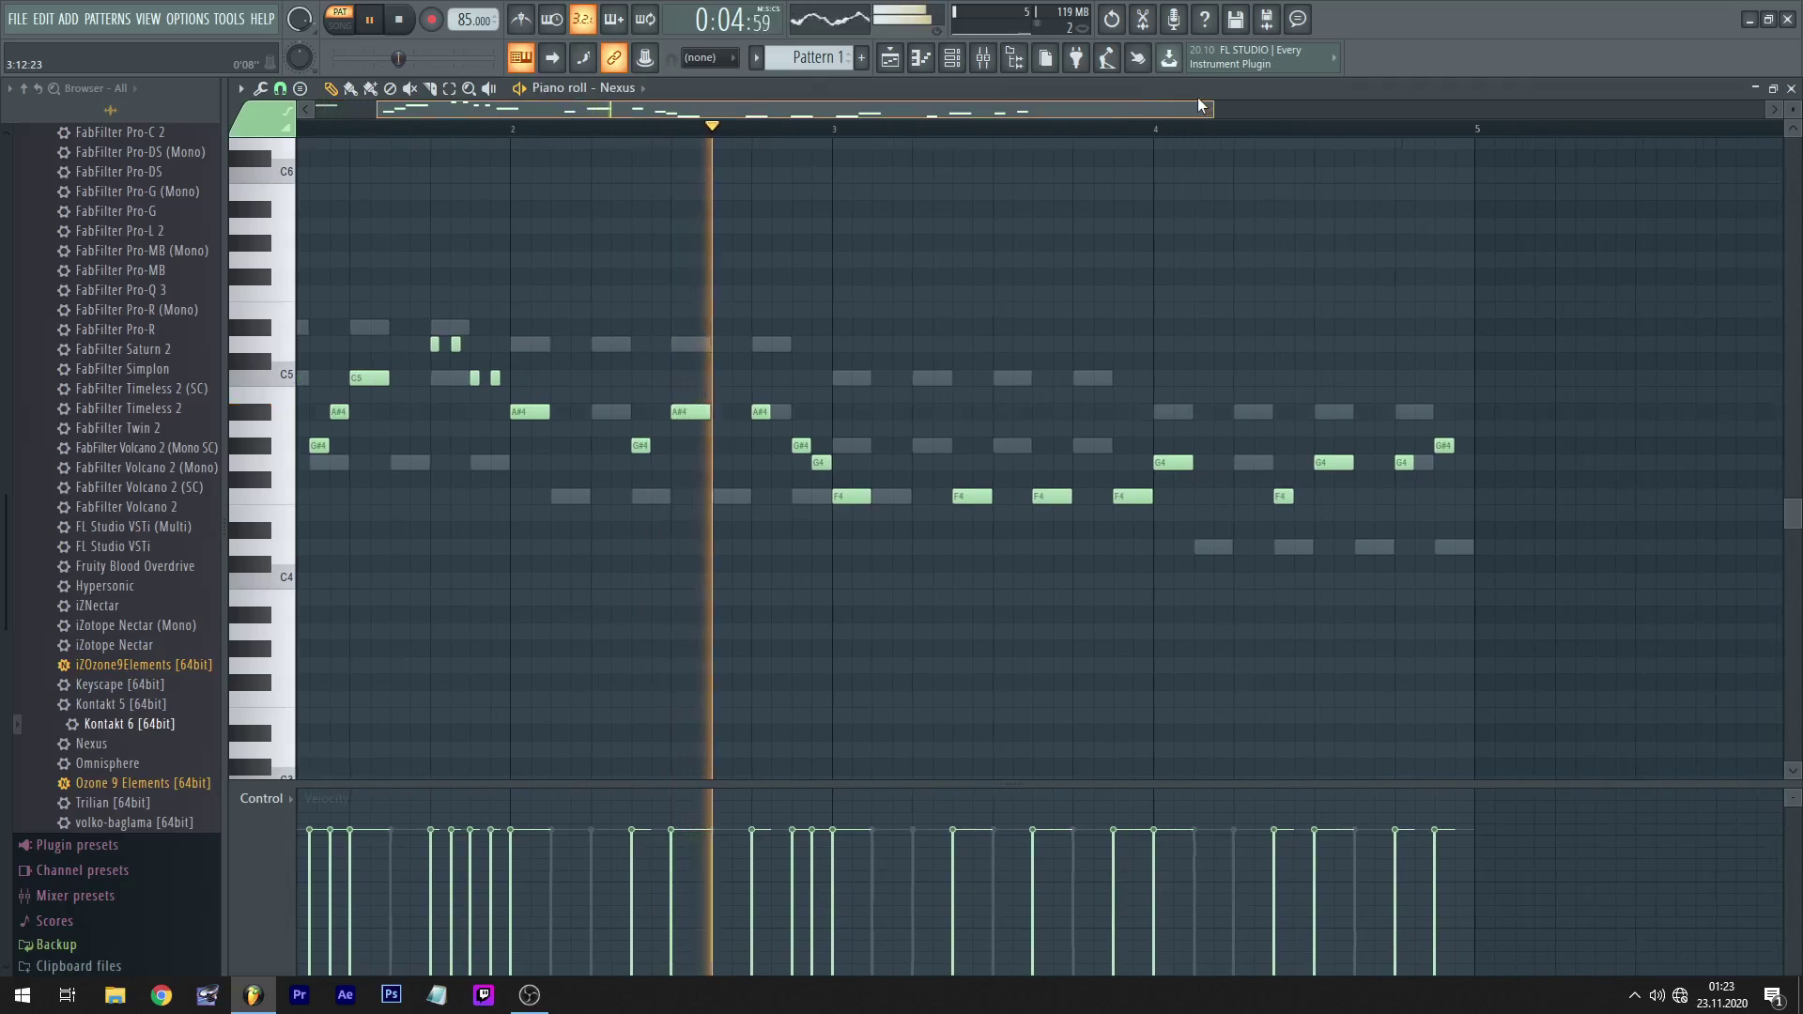
{"action": "key", "text": "space"}
{"action": "left_click", "coordinate": [1791, 90]}
{"action": "left_click", "coordinate": [367, 163]}
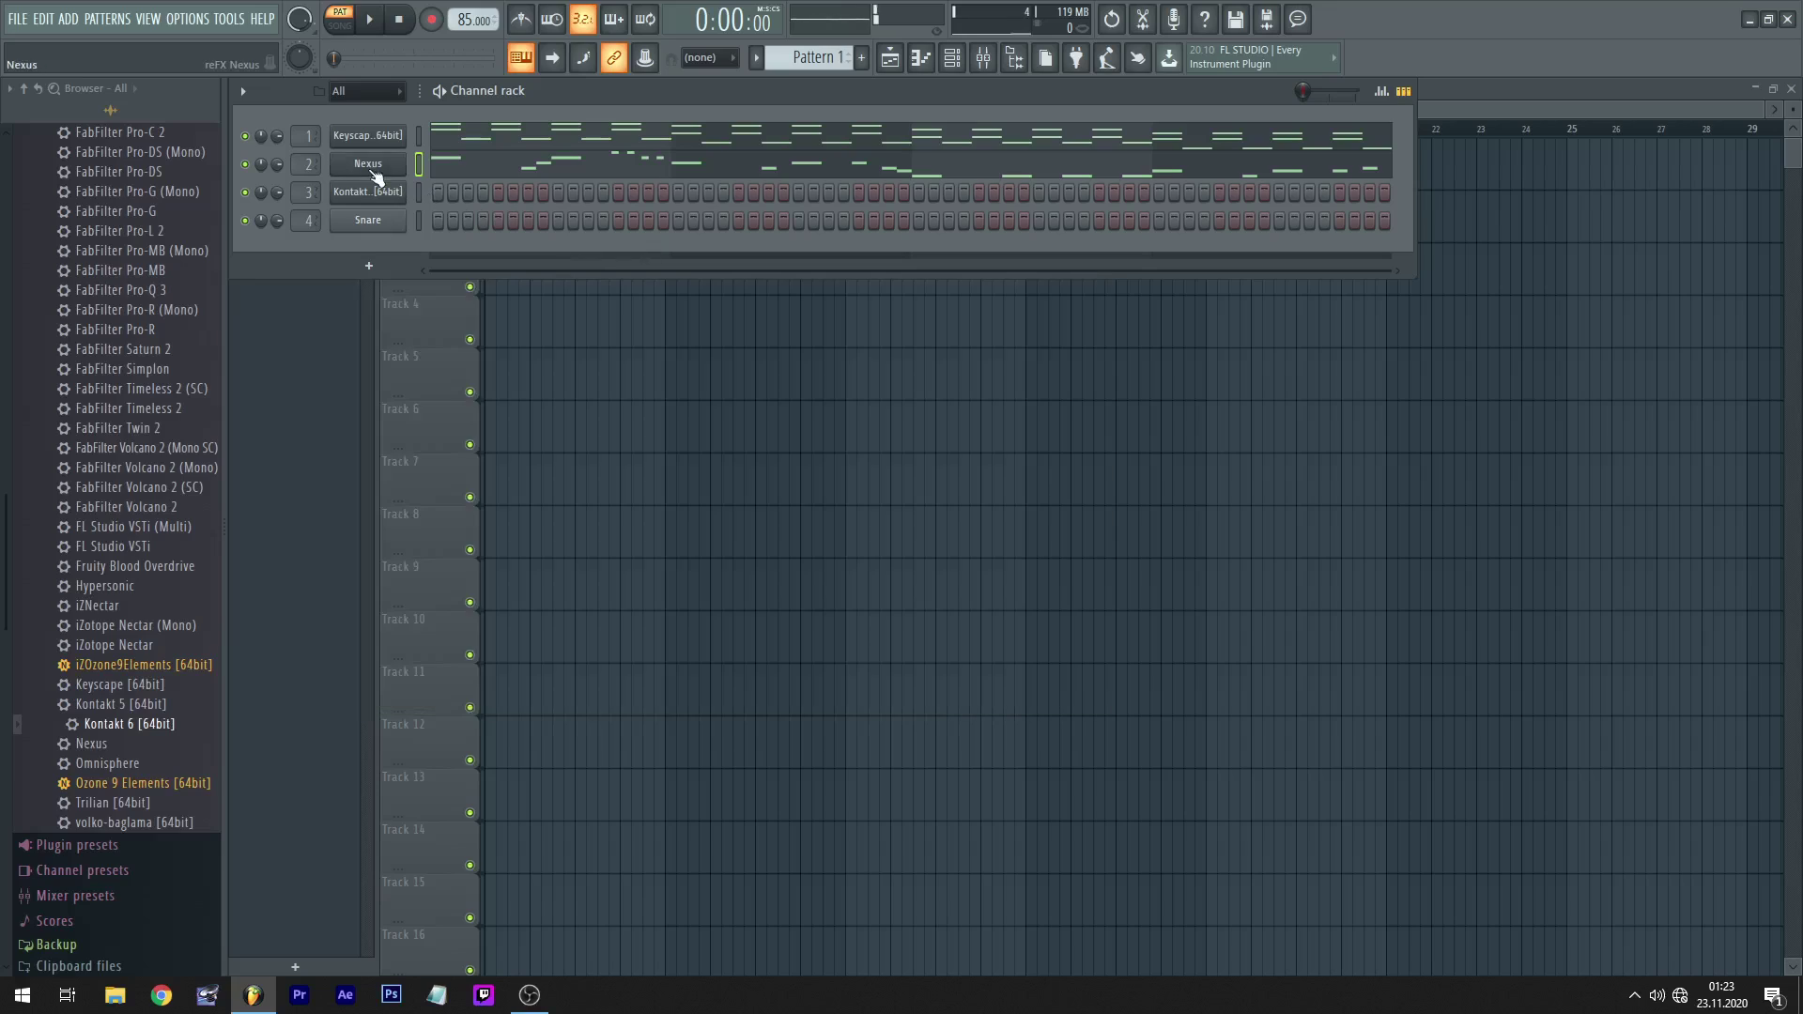
- Load Doudouk A.nki from Breath Of Anatolia in the Kontakt channel and continue past its splash page
{"action": "left_click", "coordinate": [367, 191]}
{"action": "left_click", "coordinate": [689, 470]}
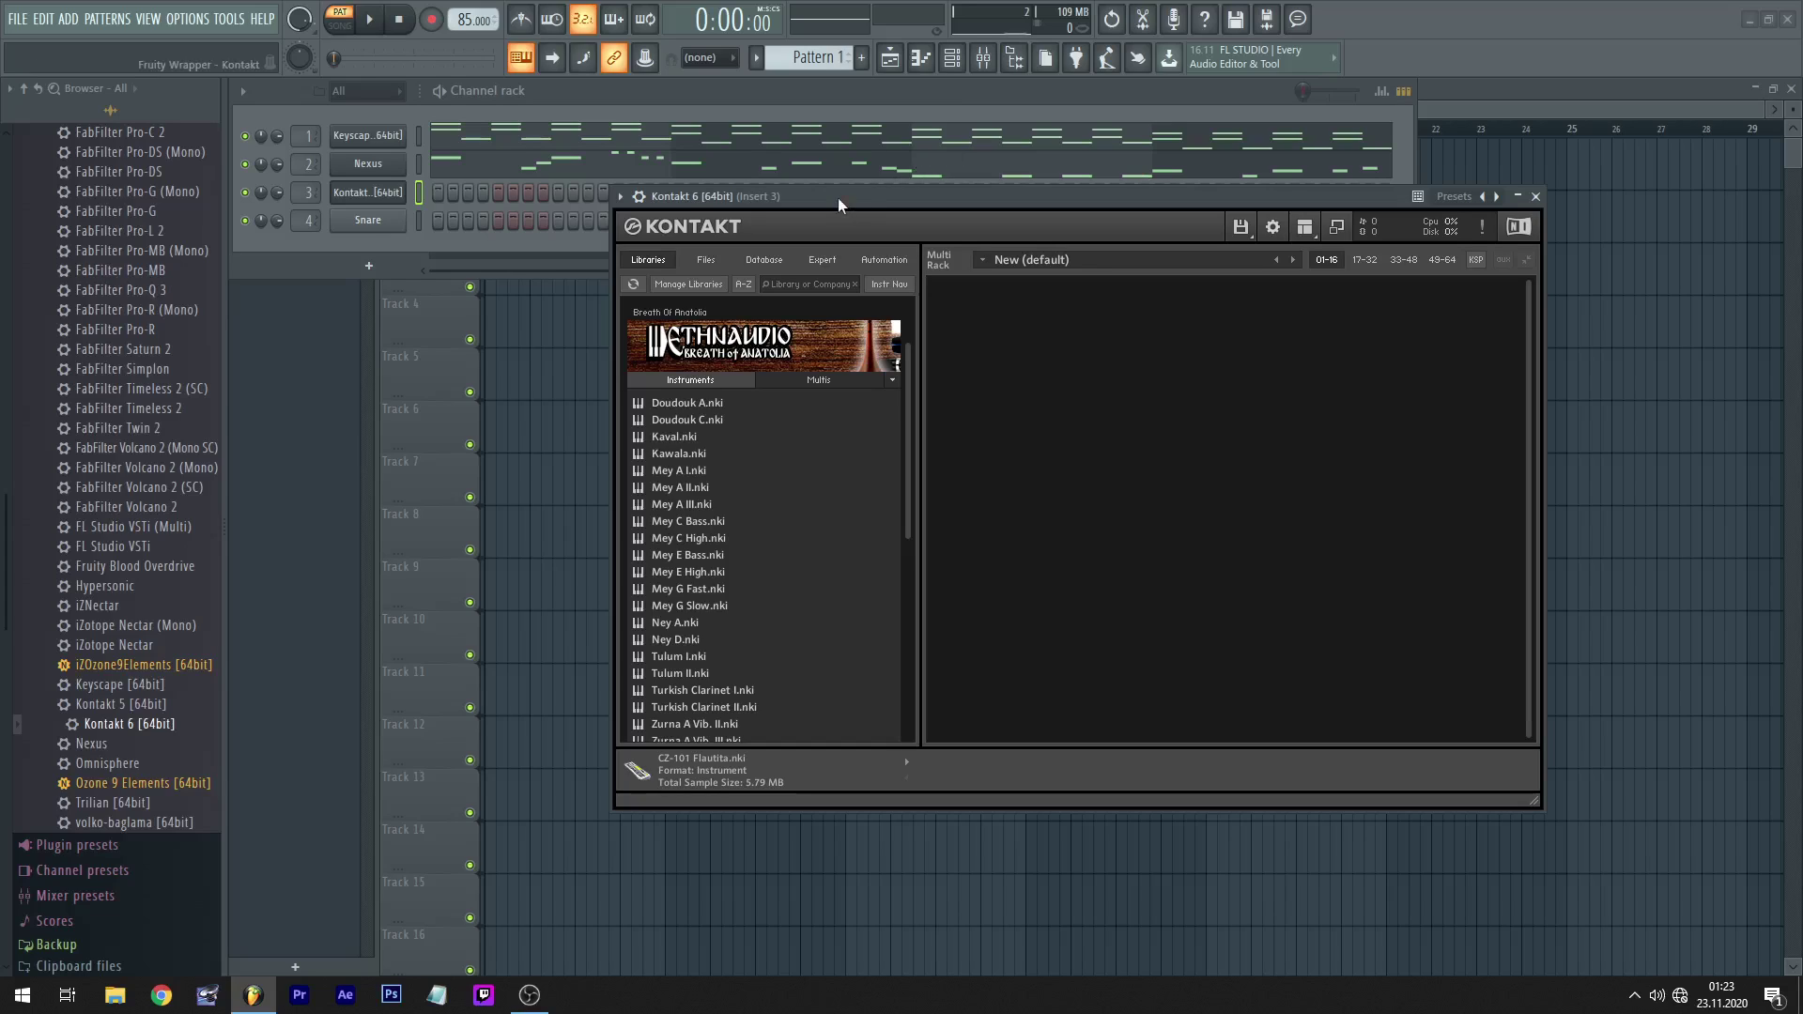
{"action": "double_click", "coordinate": [779, 402]}
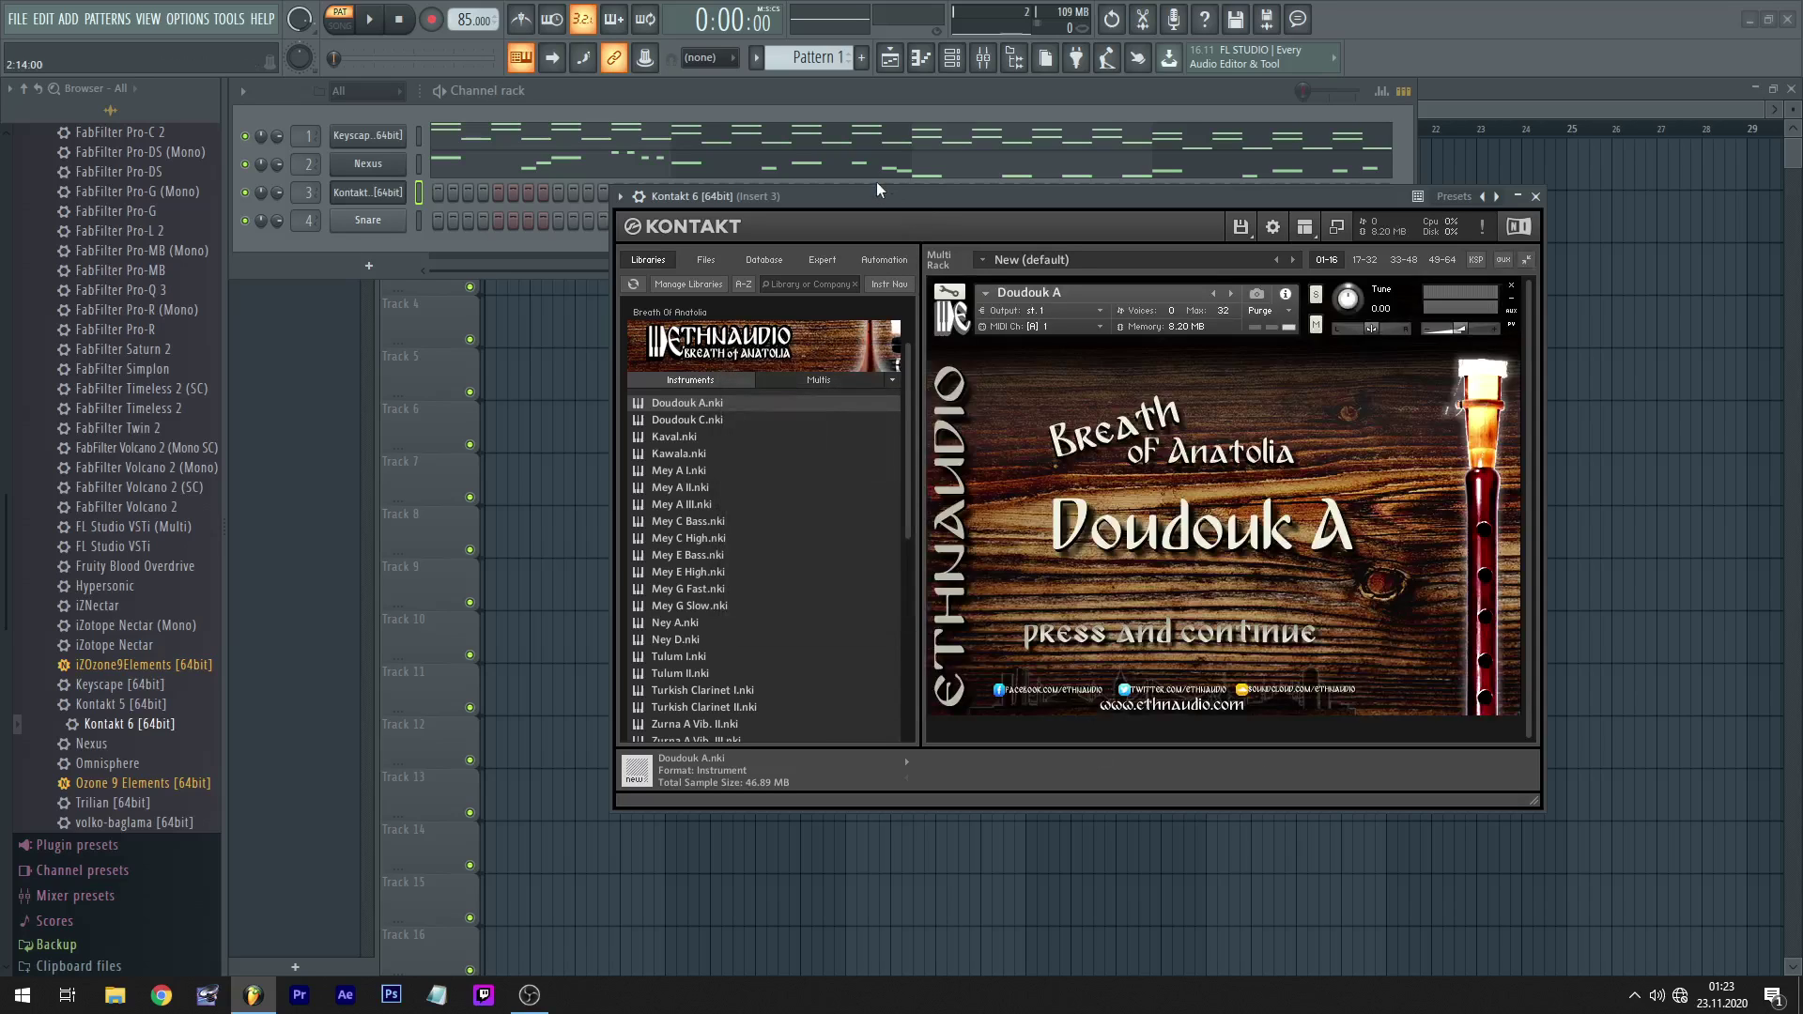
{"action": "left_click_drag", "start_coordinate": [871, 195], "coordinate": [960, 267]}
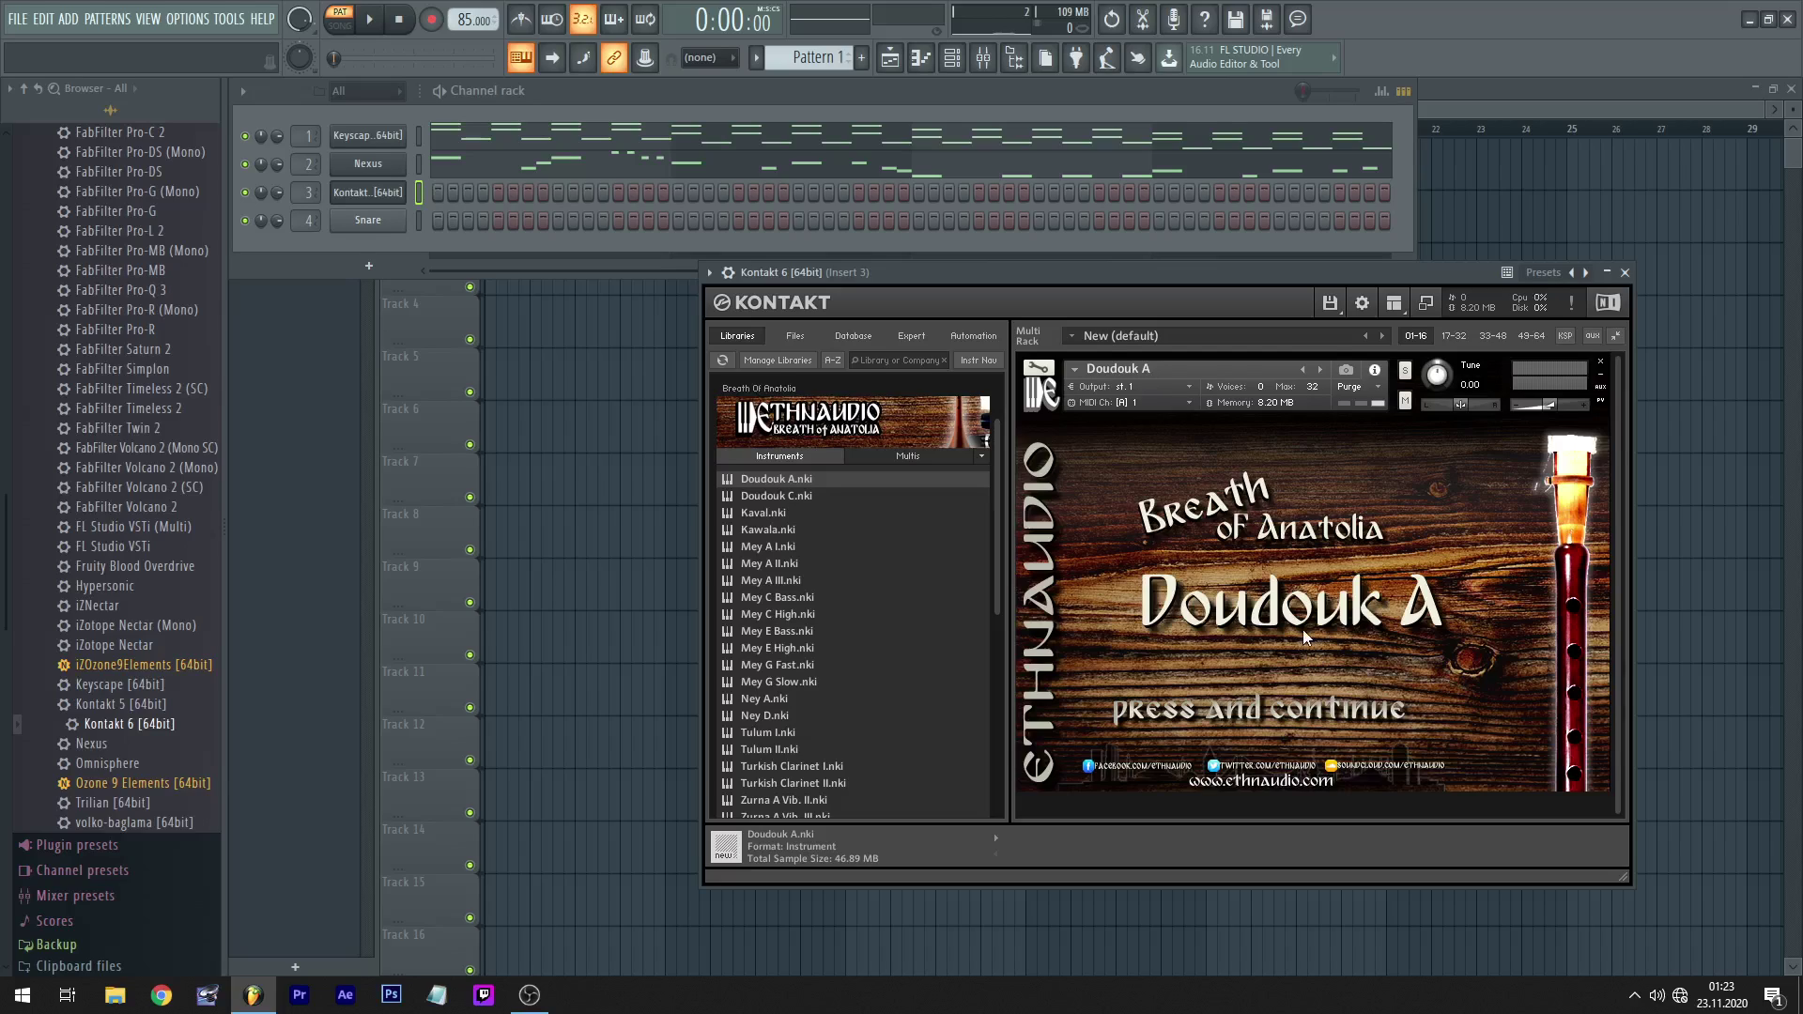
{"action": "left_click", "coordinate": [1284, 556]}
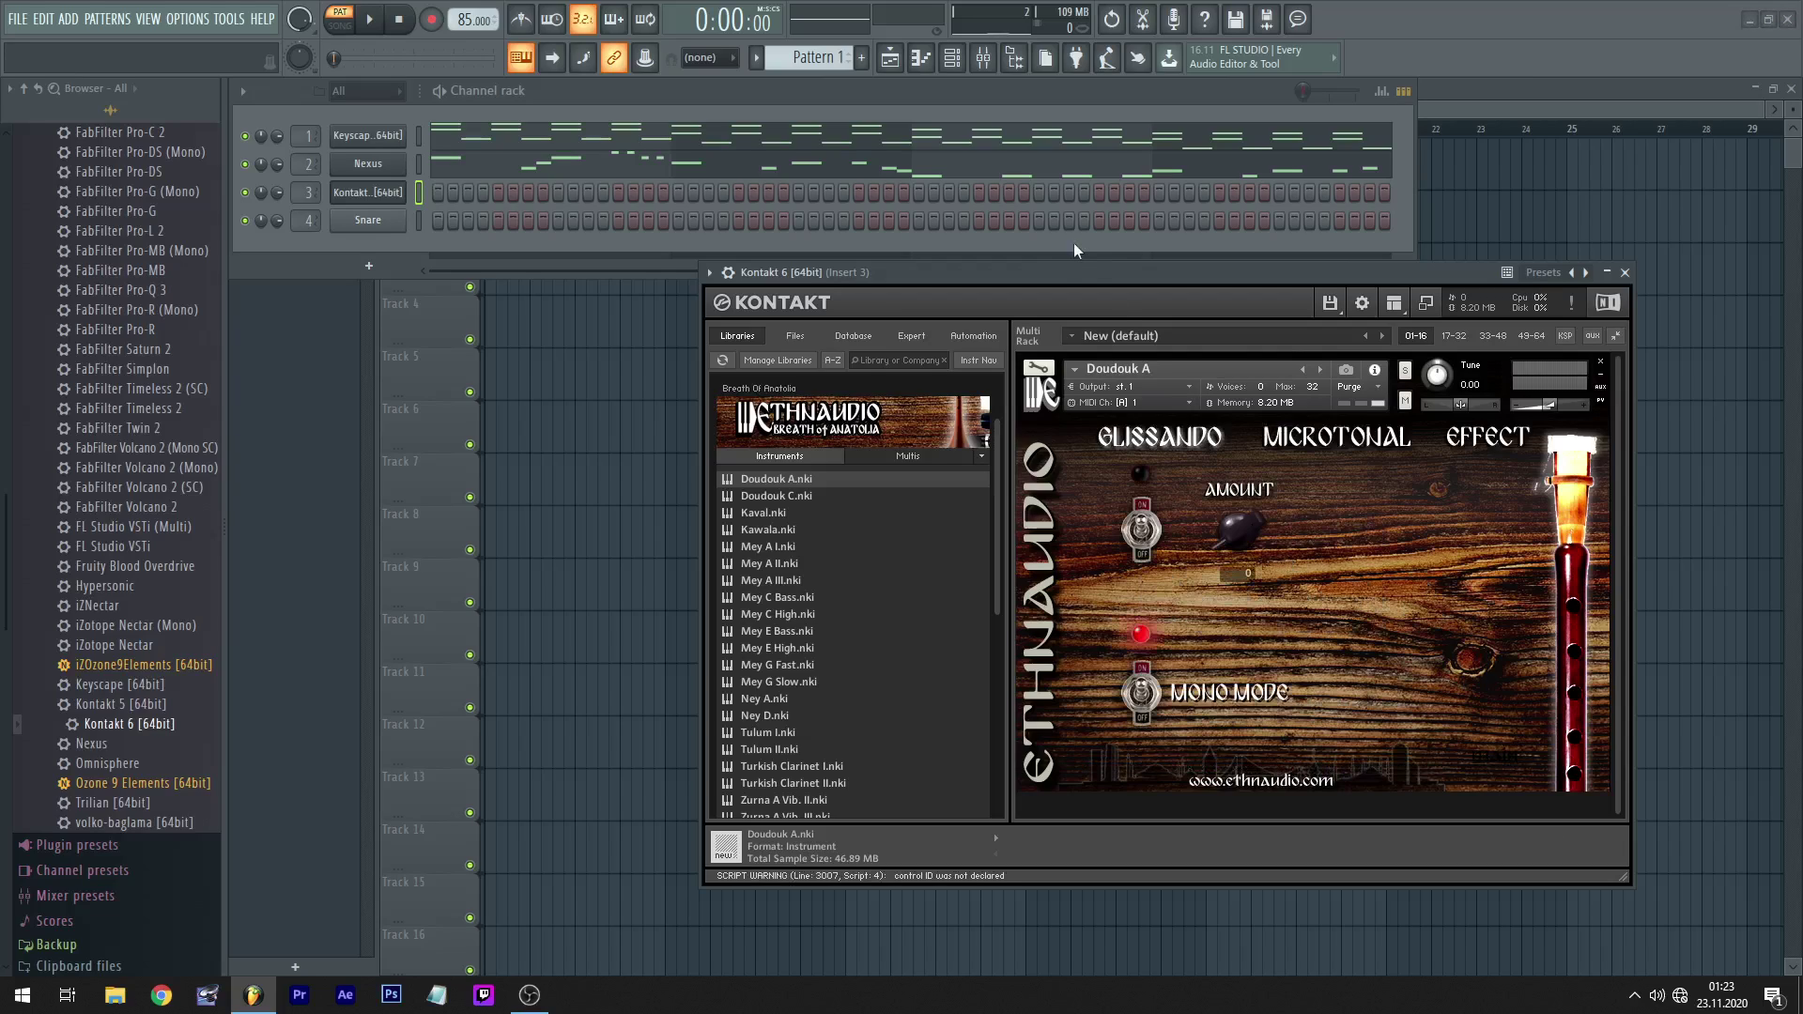
{"action": "left_click_drag", "start_coordinate": [1051, 272], "coordinate": [900, 238]}
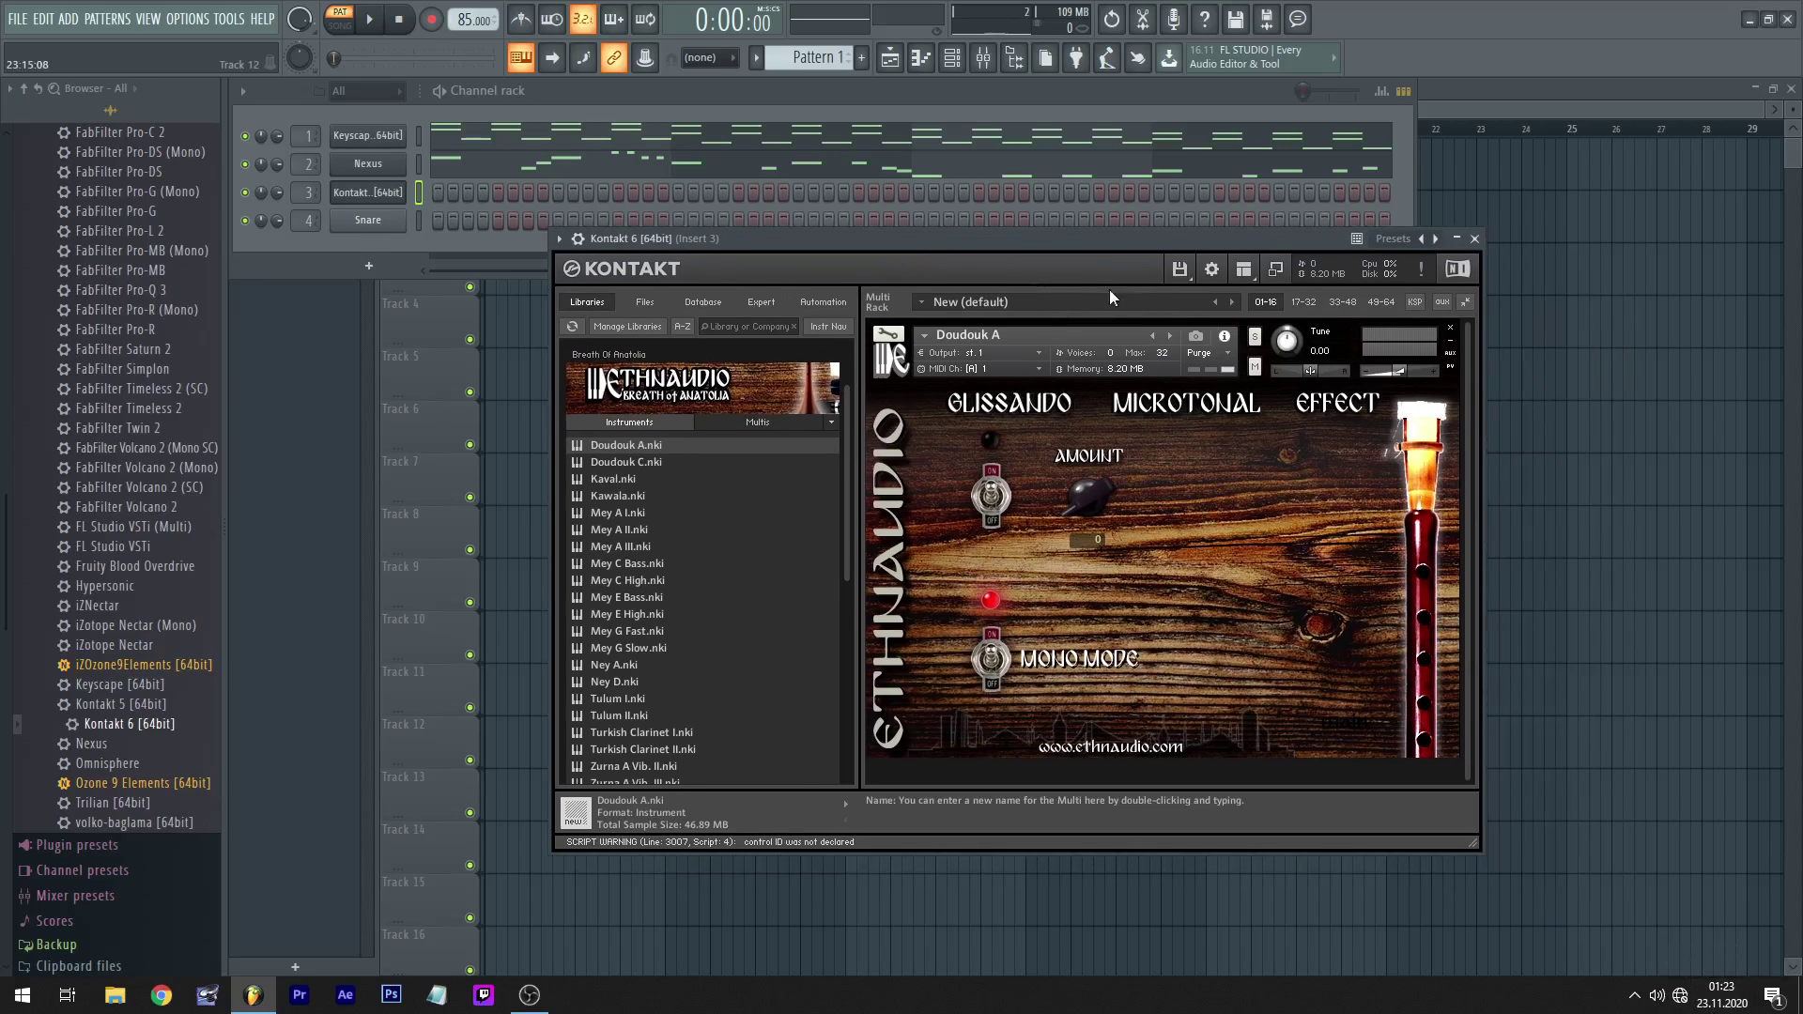
{"action": "left_click_drag", "start_coordinate": [1006, 241], "coordinate": [986, 278]}
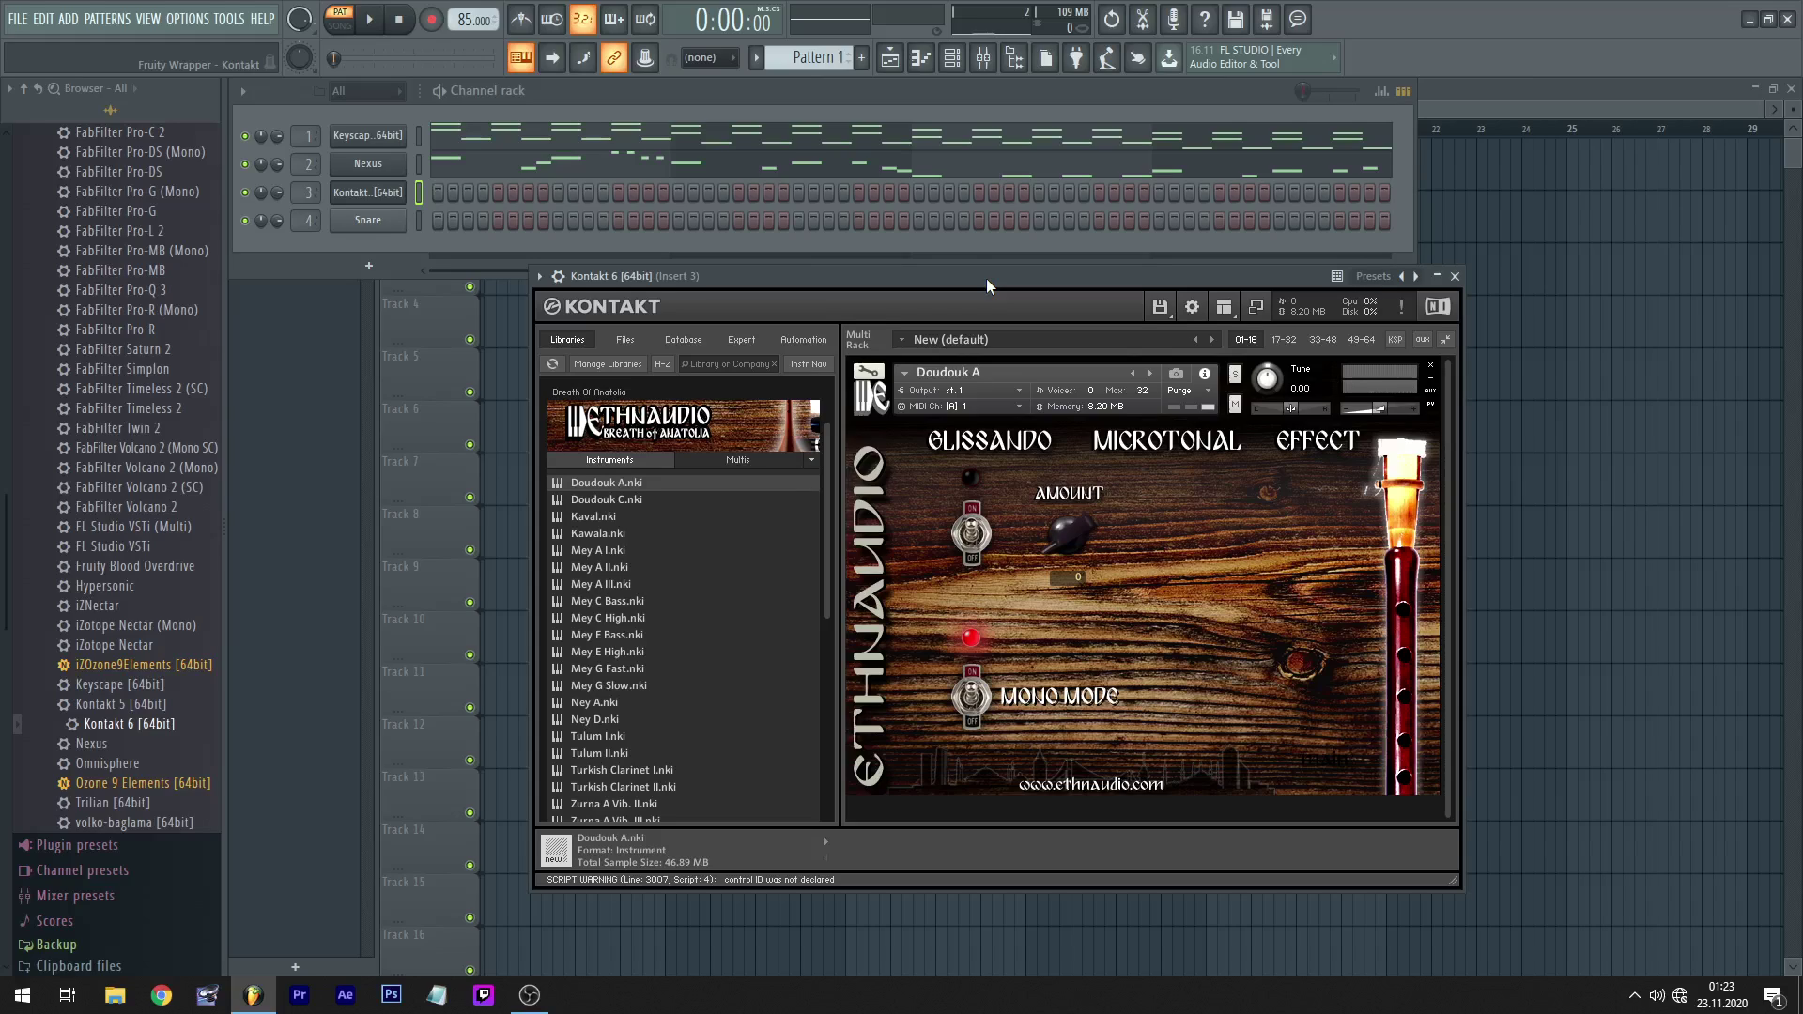
{"action": "left_click_drag", "start_coordinate": [986, 279], "coordinate": [1056, 284]}
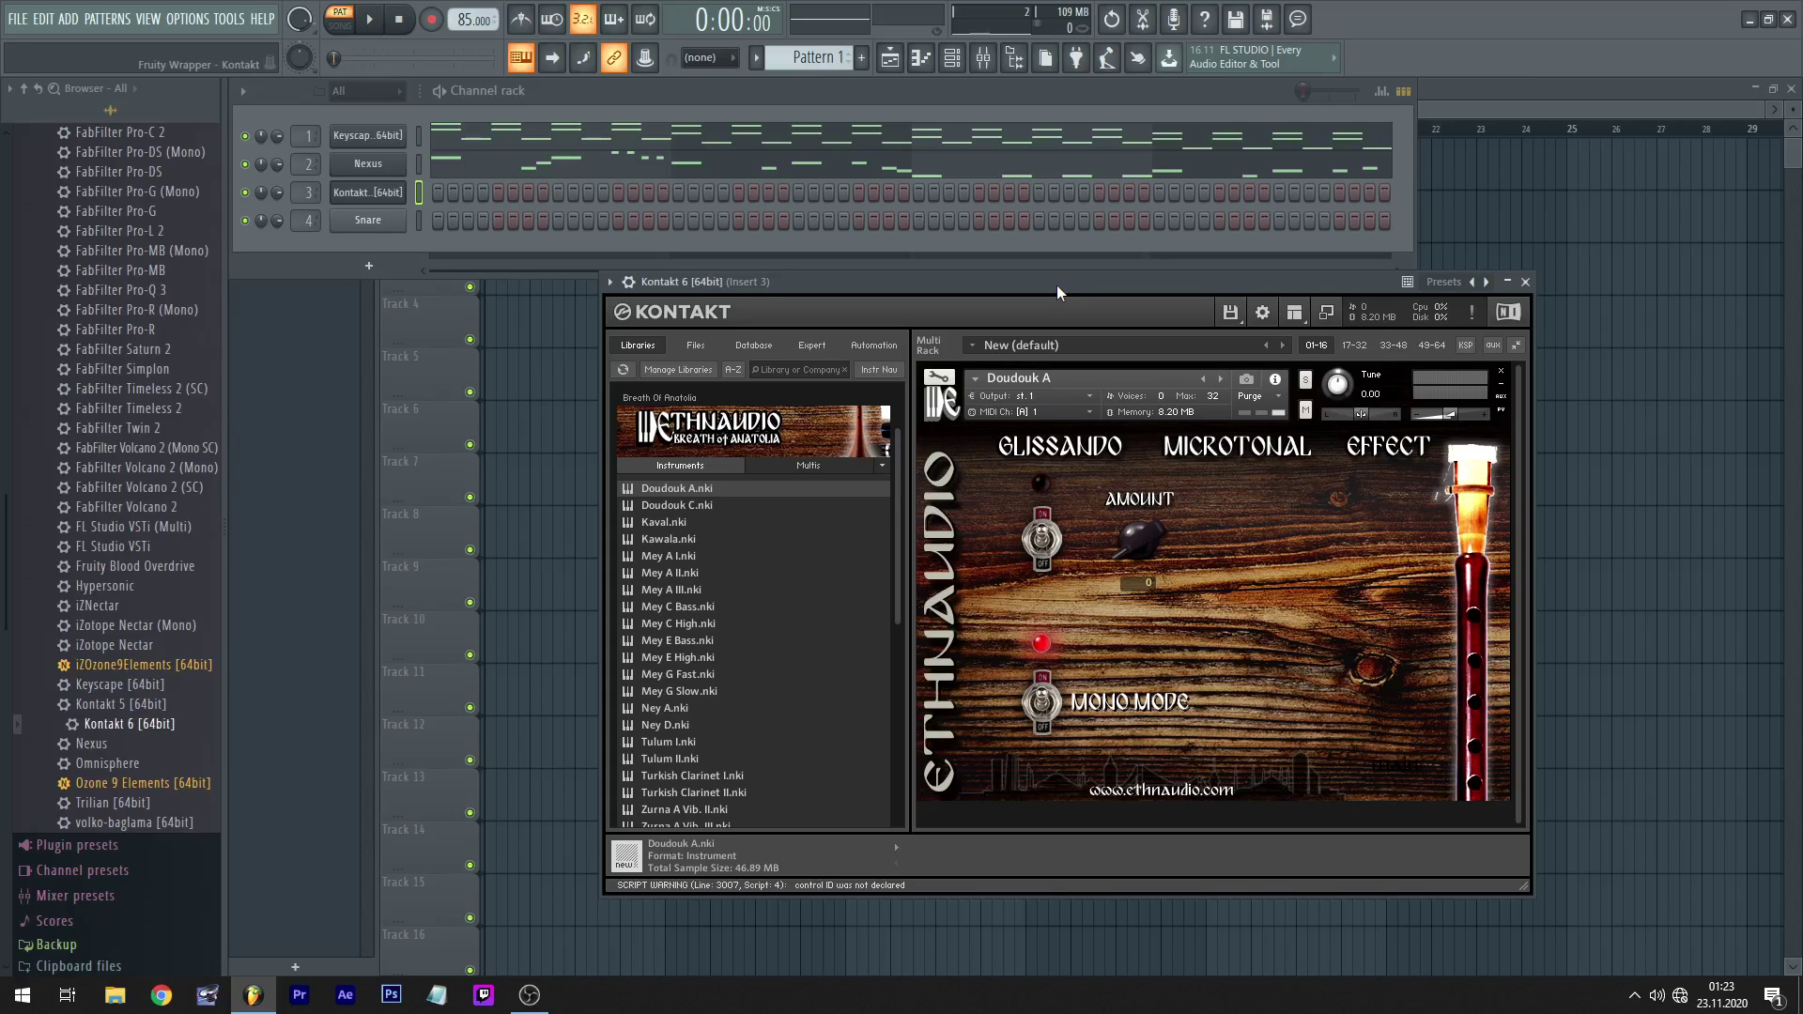
{"action": "left_click_drag", "start_coordinate": [1056, 285], "coordinate": [988, 286]}
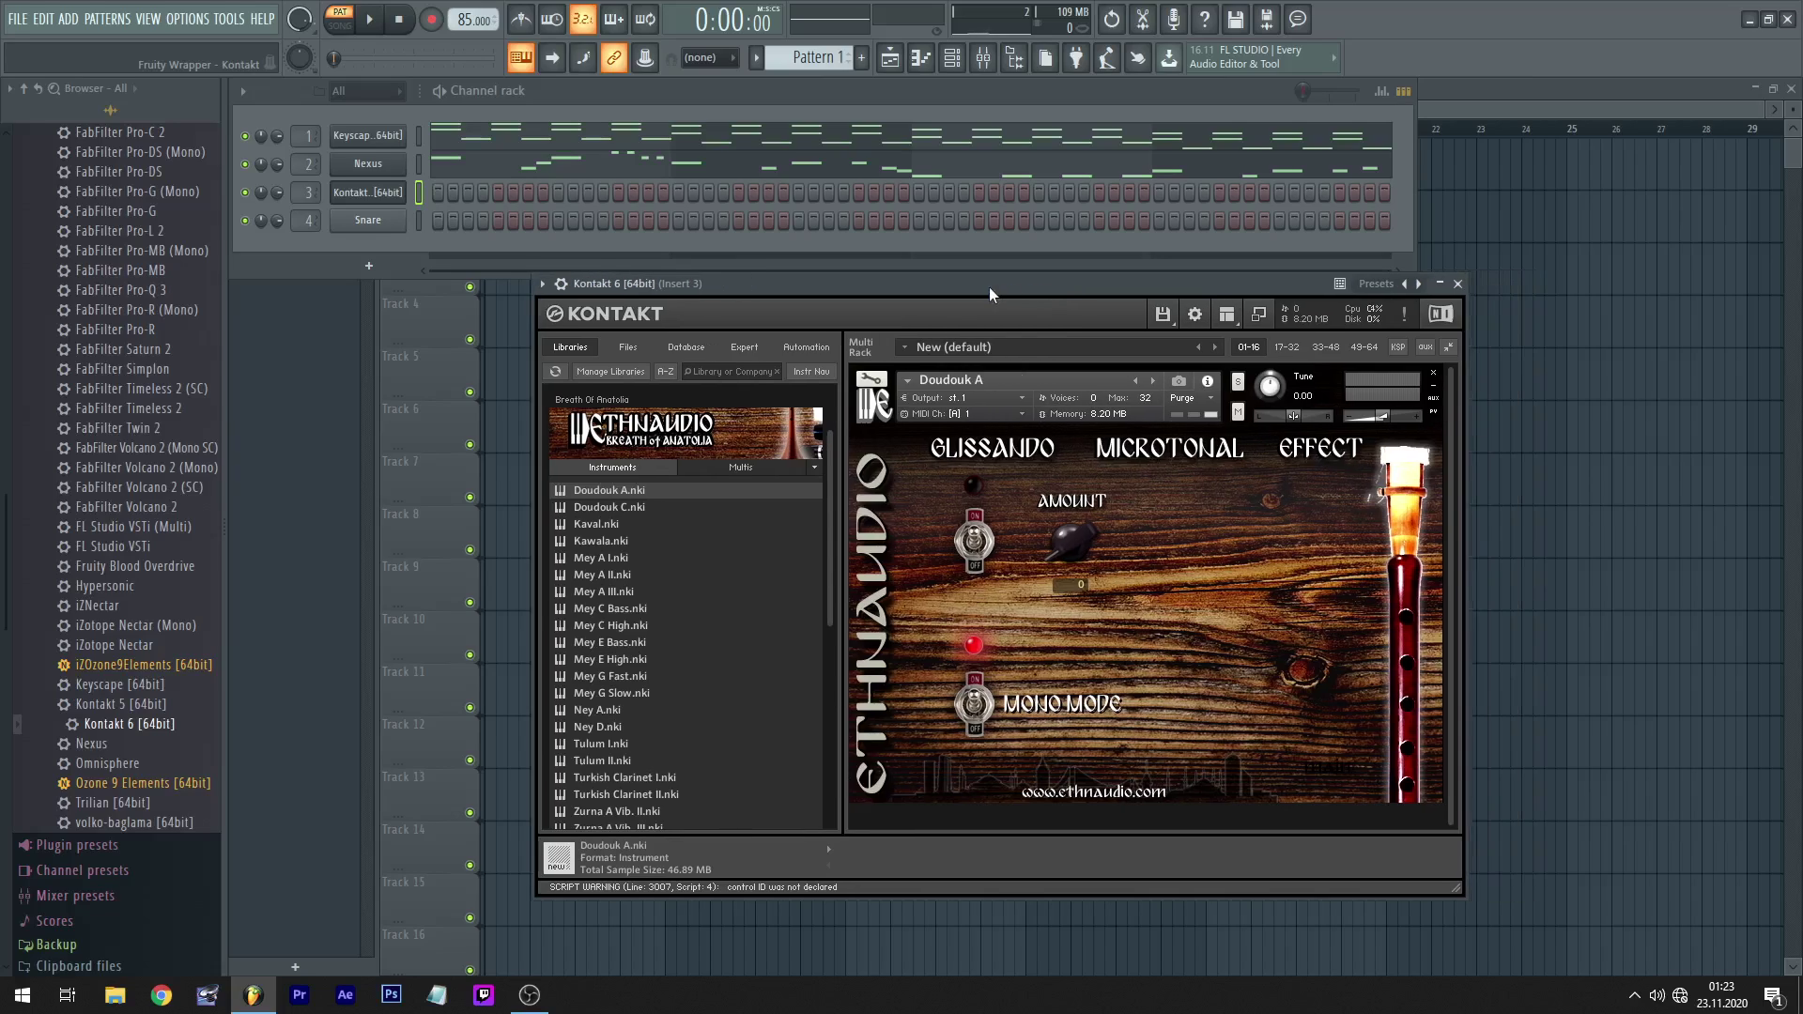
{"action": "left_click", "coordinate": [530, 996]}
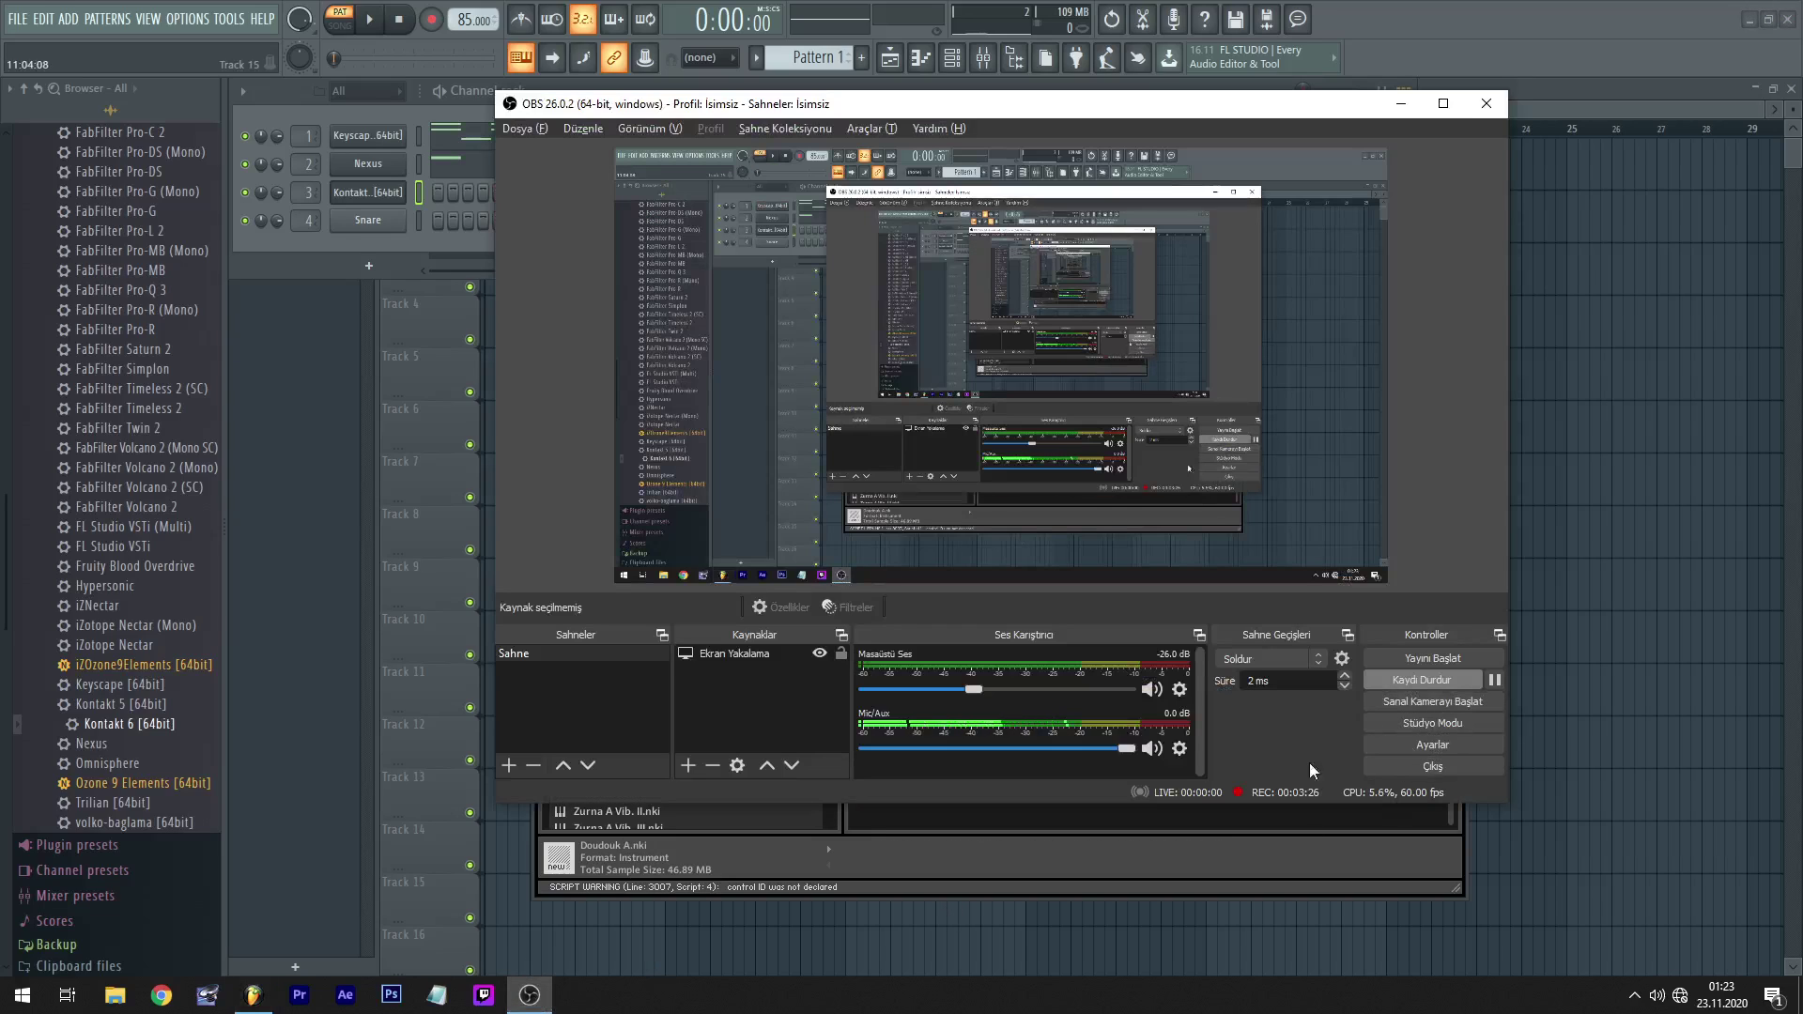
{"action": "left_click", "coordinate": [528, 995]}
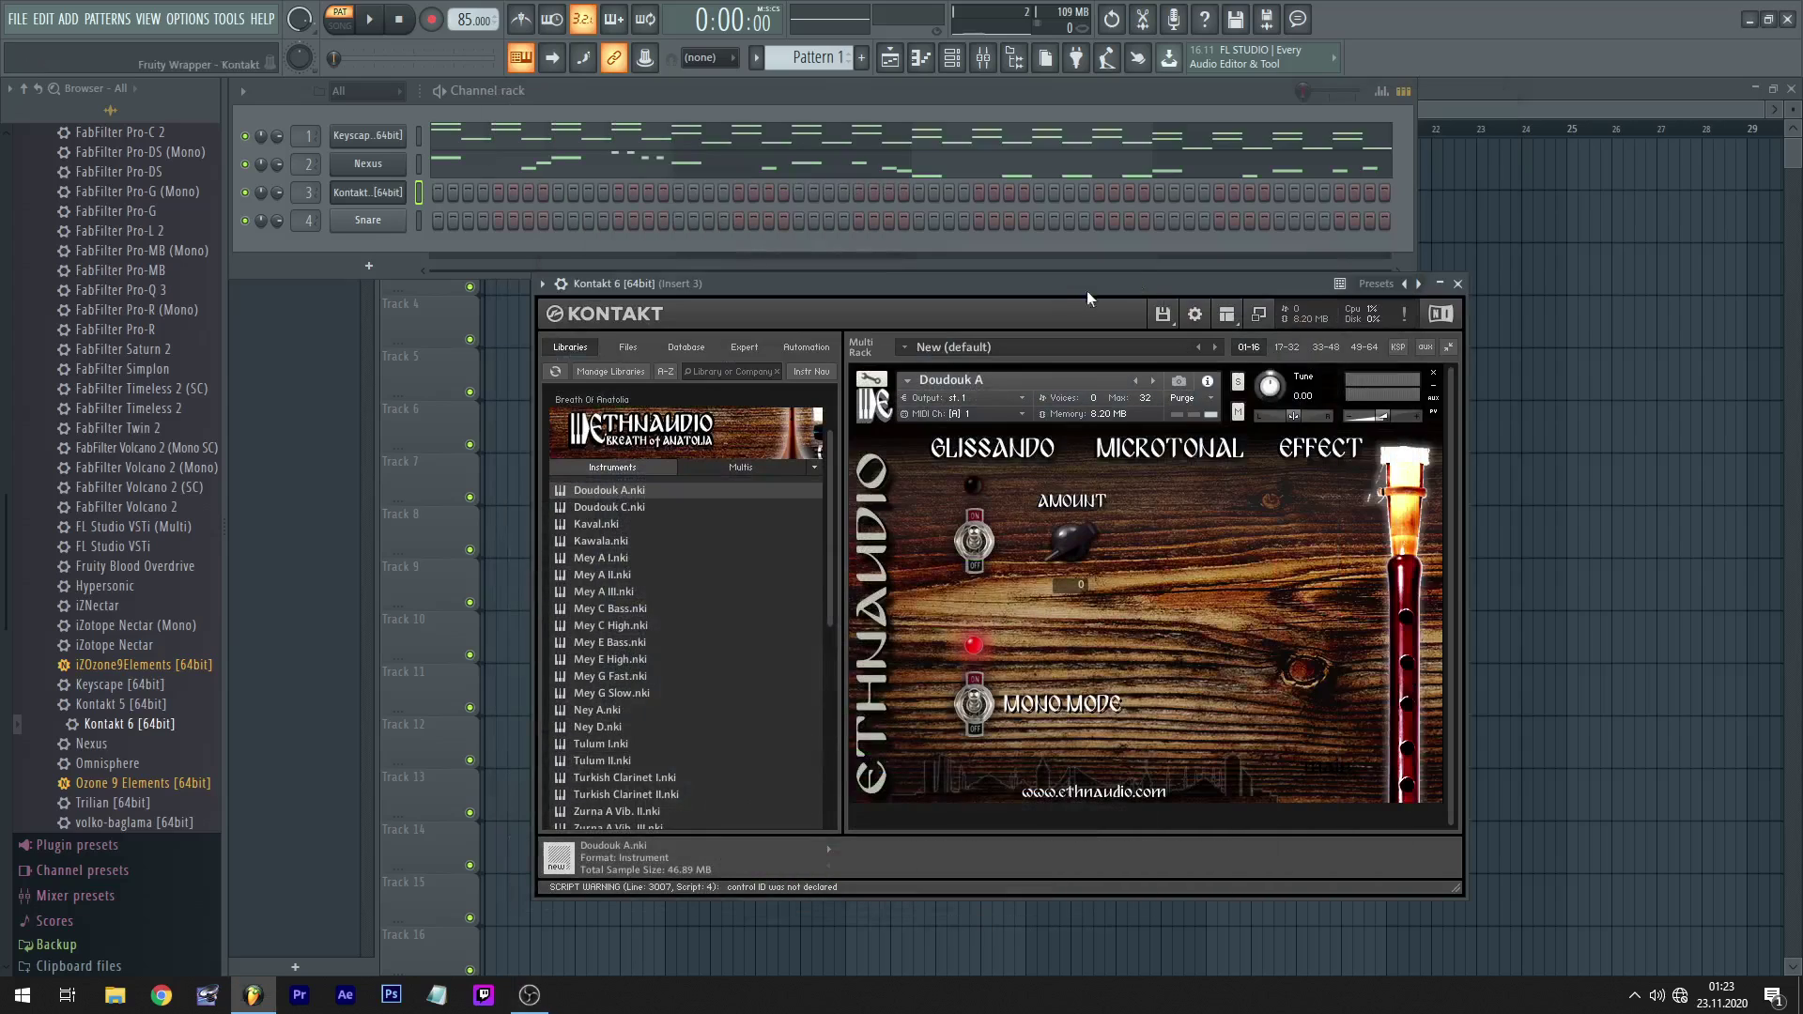
- Move the Kontakt window aside and try out notes with the Doudouk A instrument
{"action": "left_click_drag", "start_coordinate": [985, 276], "coordinate": [1153, 243]}
{"action": "key", "text": "t"}
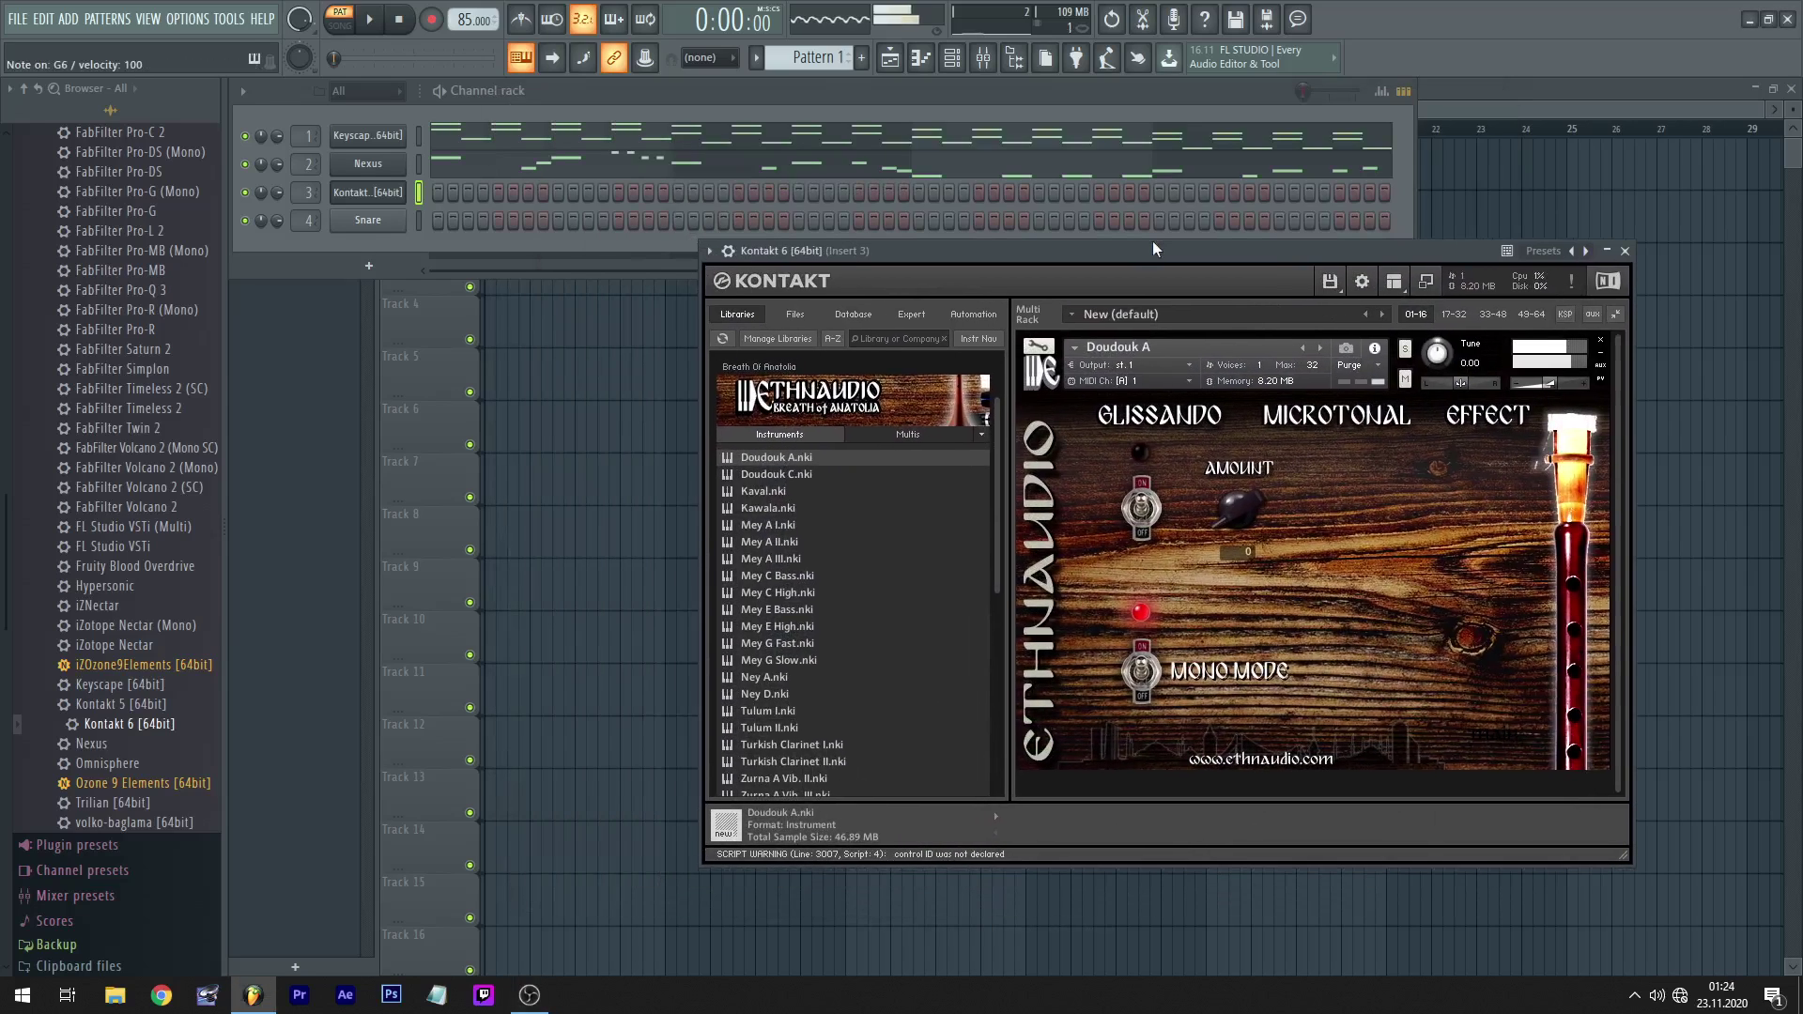
{"action": "key", "text": "t"}
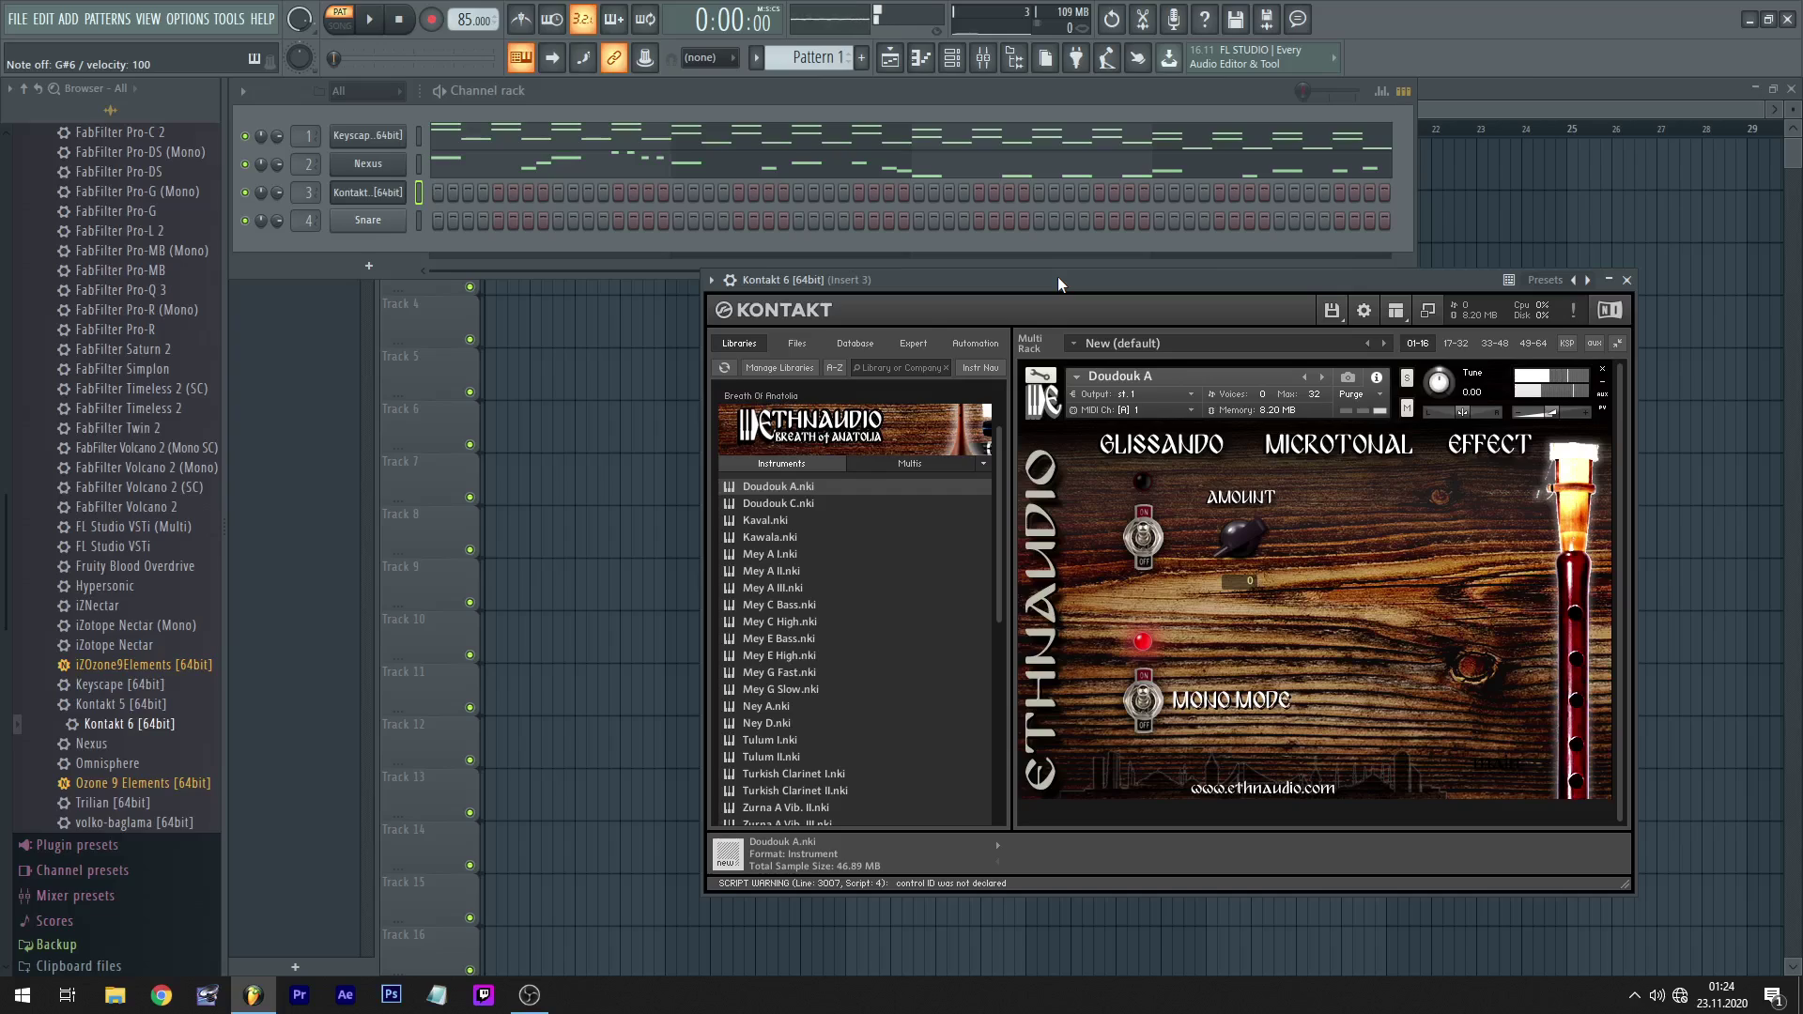
{"action": "key", "text": "t"}
{"action": "key", "text": "r"}
{"action": "key", "text": "7"}
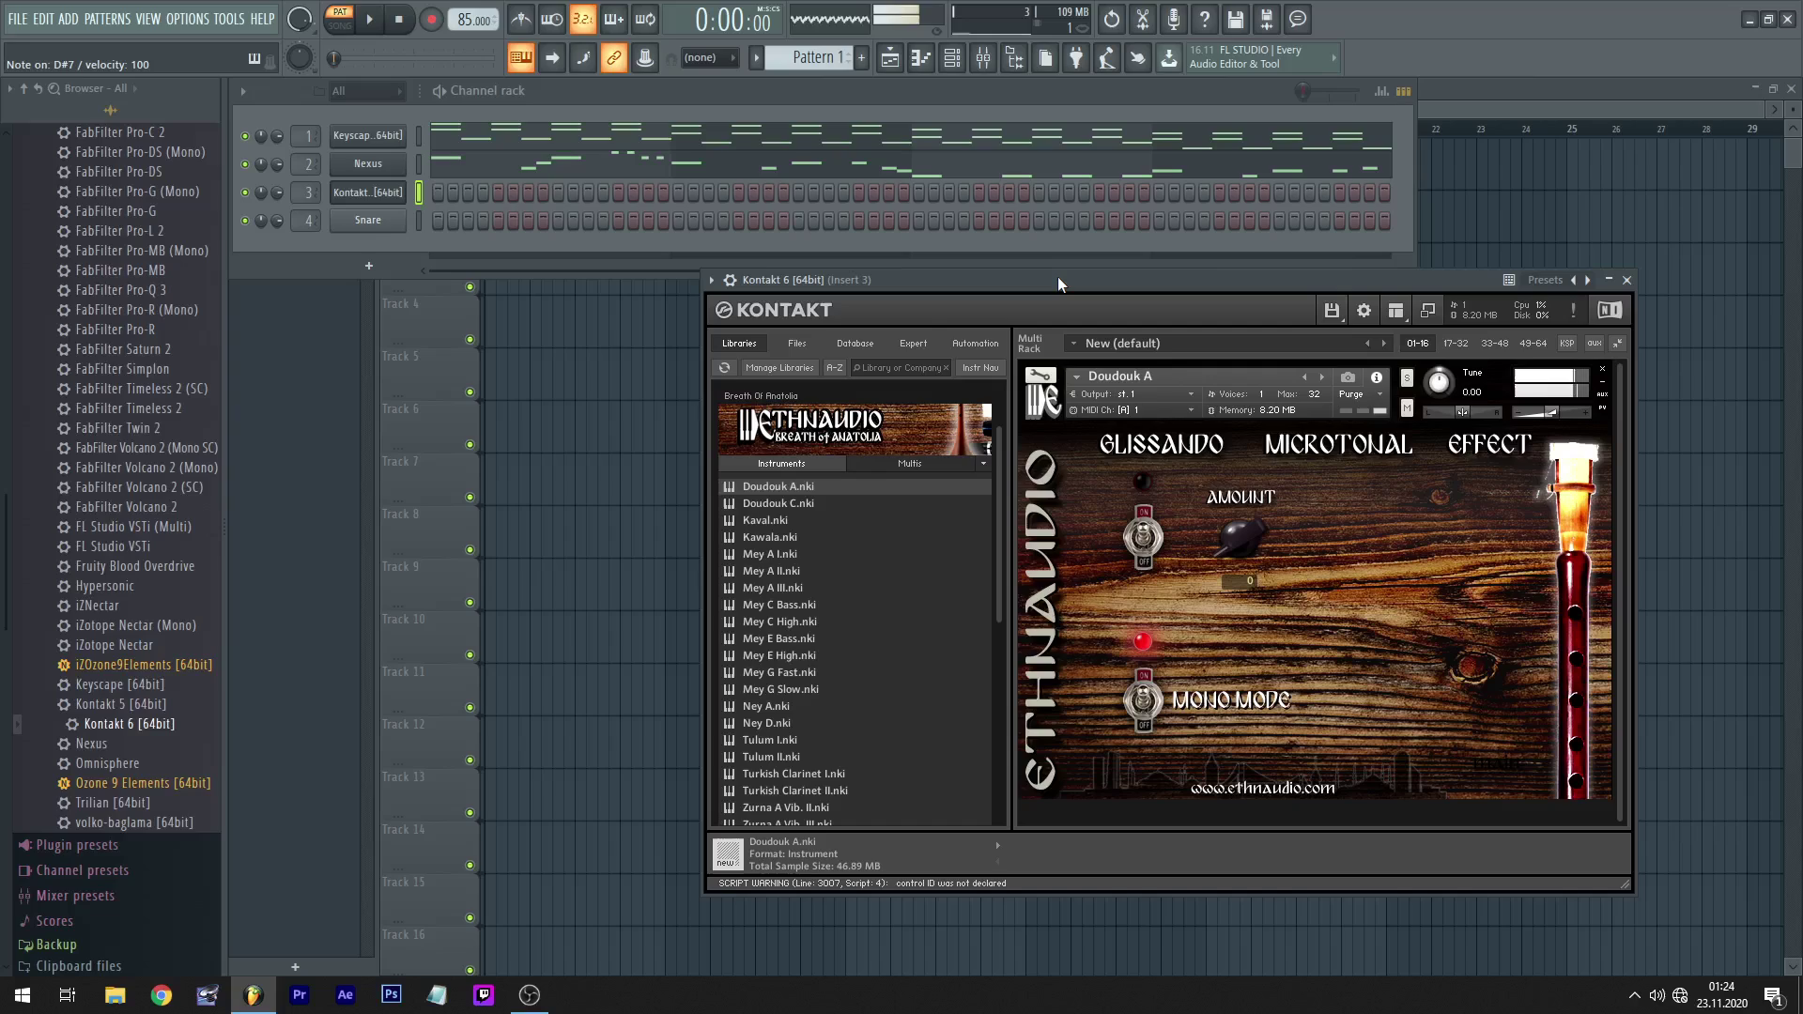
{"action": "key", "text": "i"}
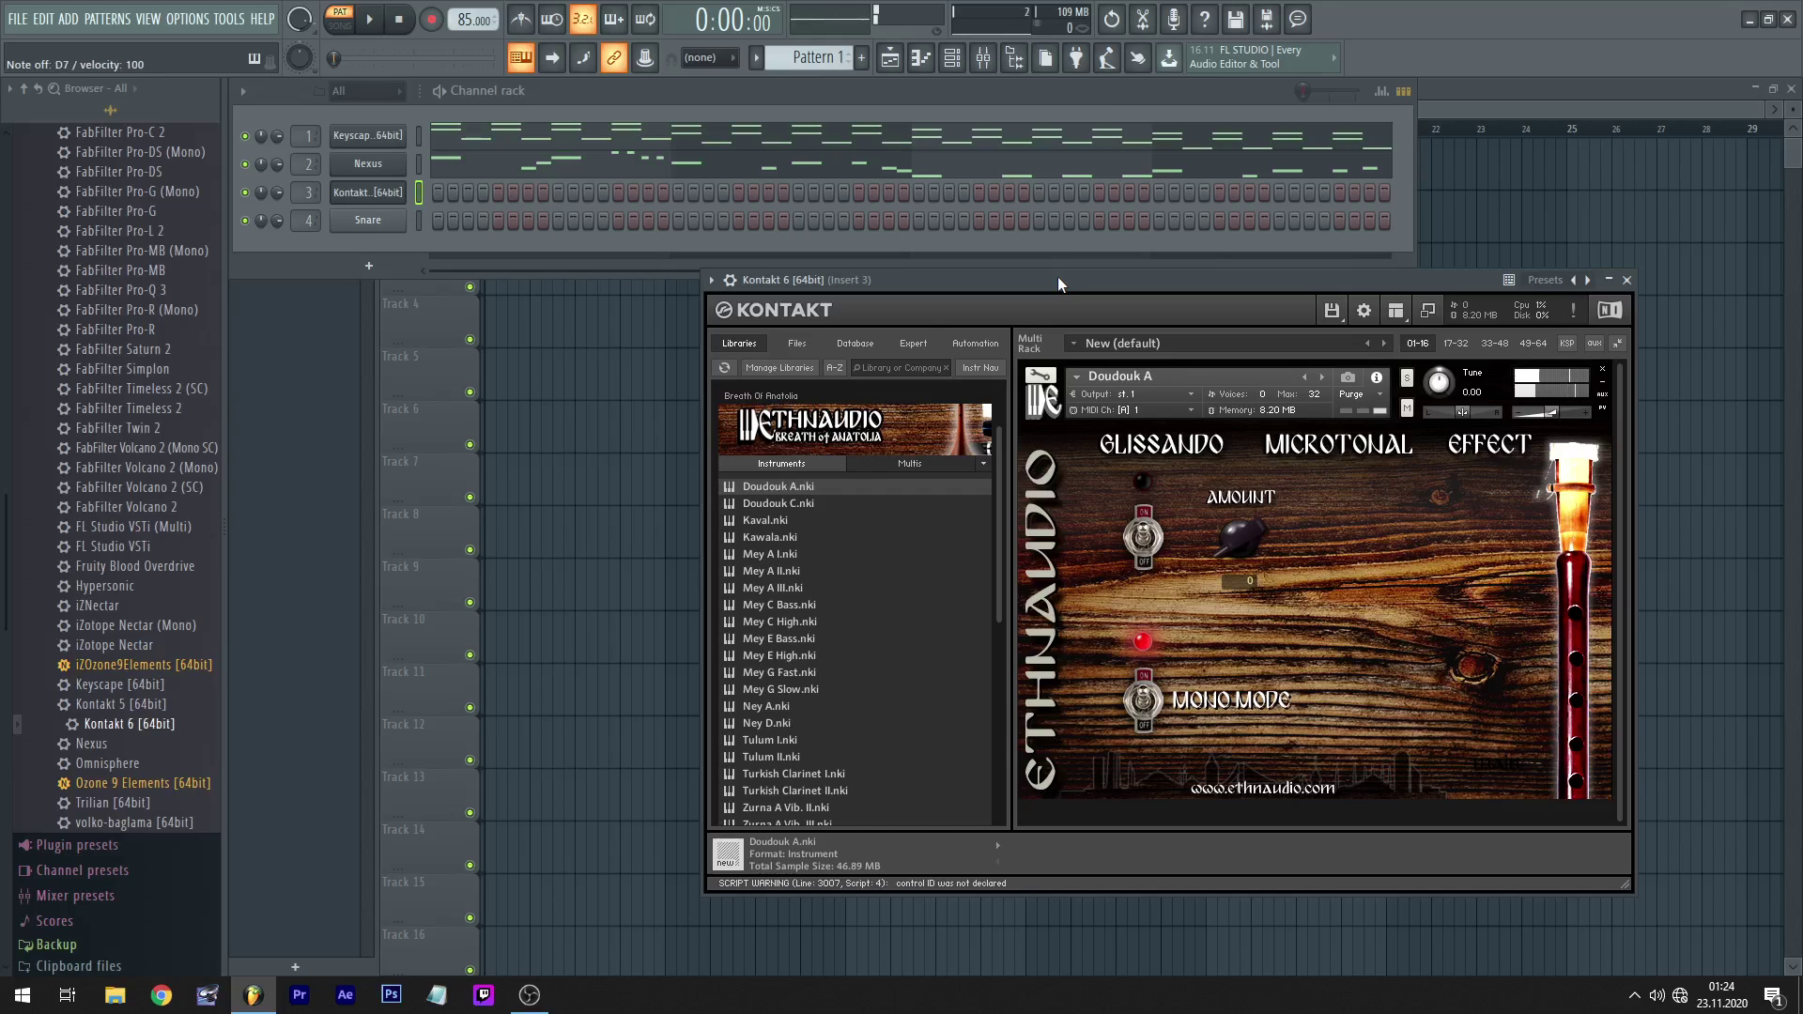
- Switch the Kontakt channel's instrument to Doudouk C and try out melody notes with it
{"action": "left_click_drag", "start_coordinate": [1057, 277], "coordinate": [1012, 290]}
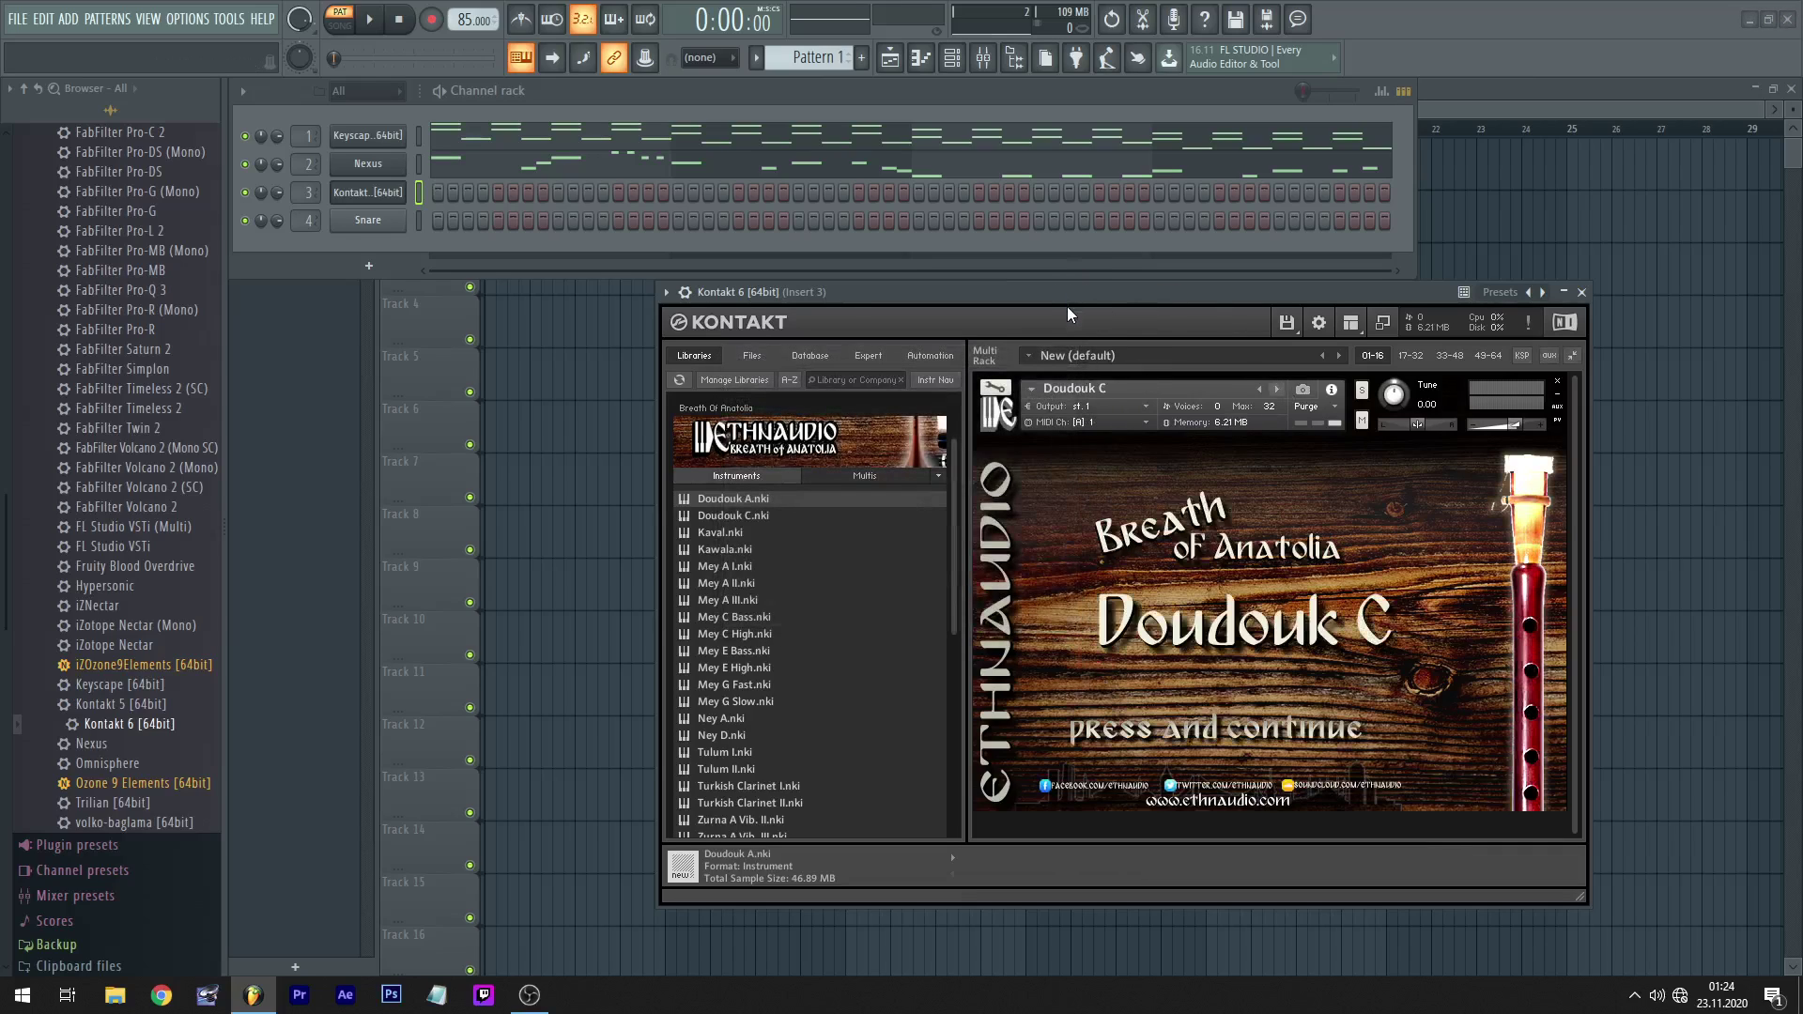
{"action": "left_click_drag", "start_coordinate": [1050, 297], "coordinate": [1104, 298]}
{"action": "key", "text": "t"}
{"action": "key", "text": "t"}
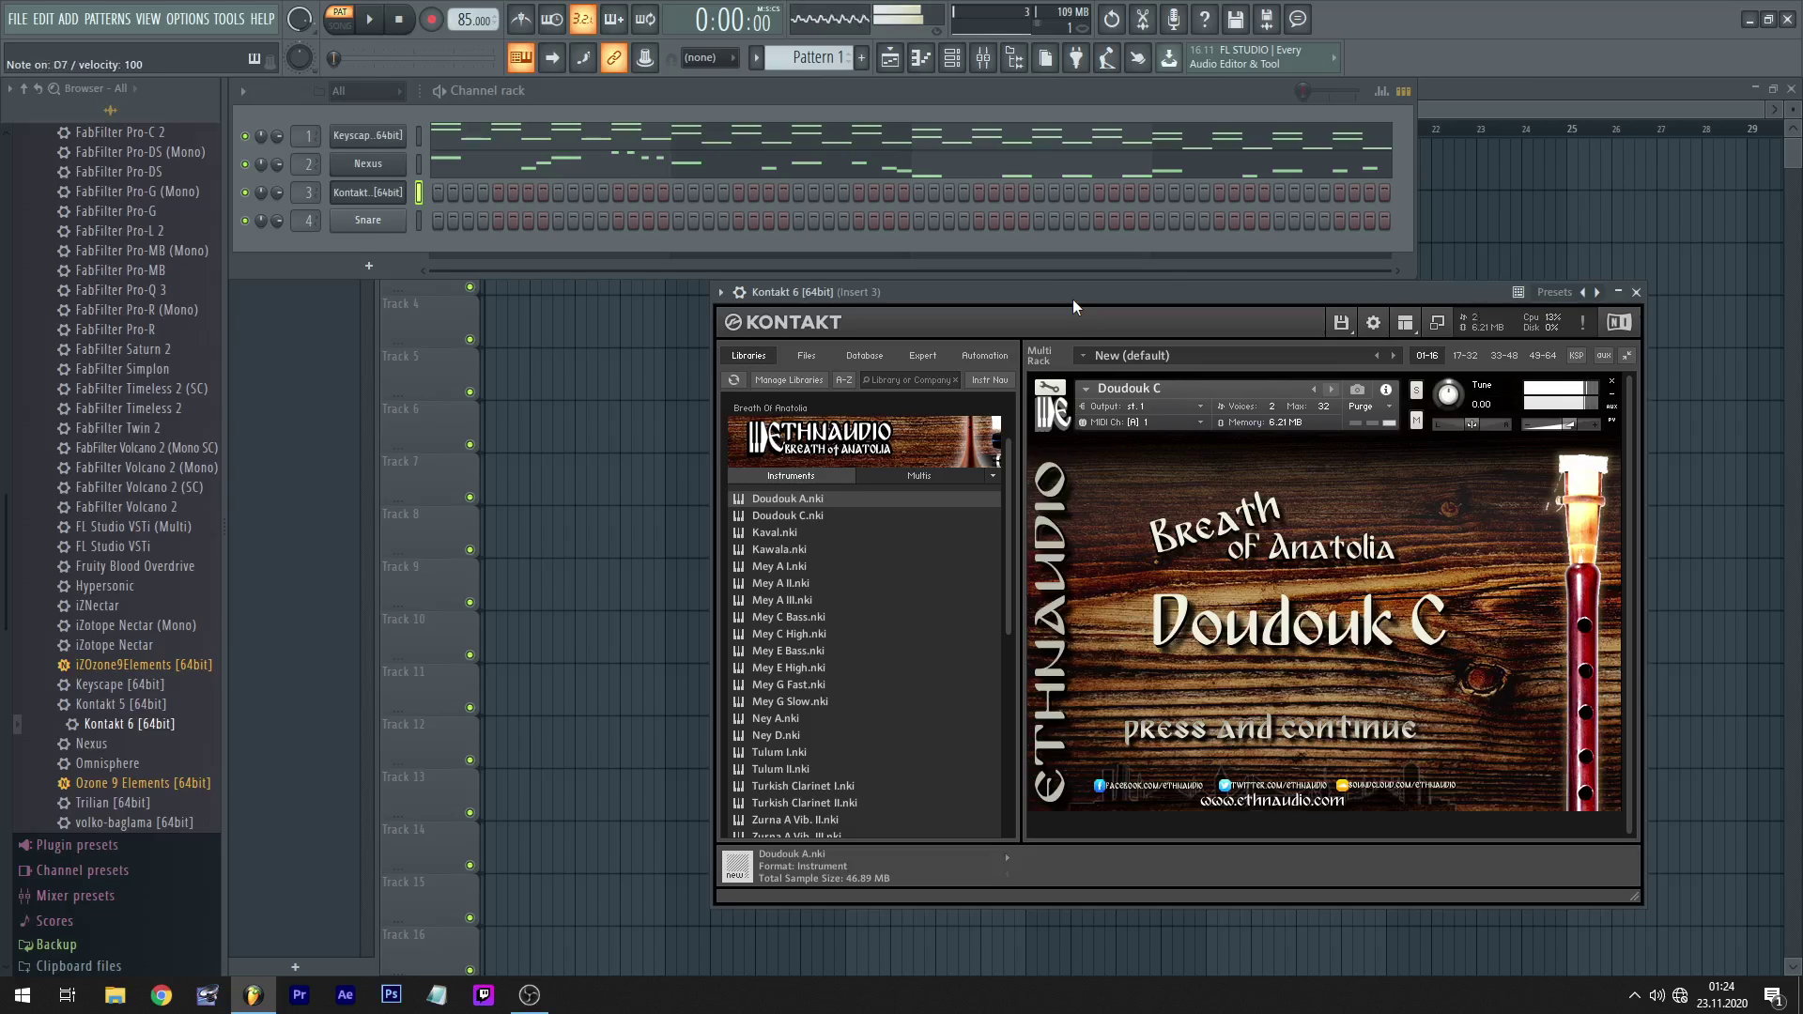
{"action": "key", "text": "i"}
{"action": "key", "text": "6"}
- Select Pattern 2 and open the Kontakt channel's piano roll at the C6 to C8 octaves
{"action": "scroll", "coordinate": [807, 58], "scroll_direction": "down", "scroll_amount": 1}
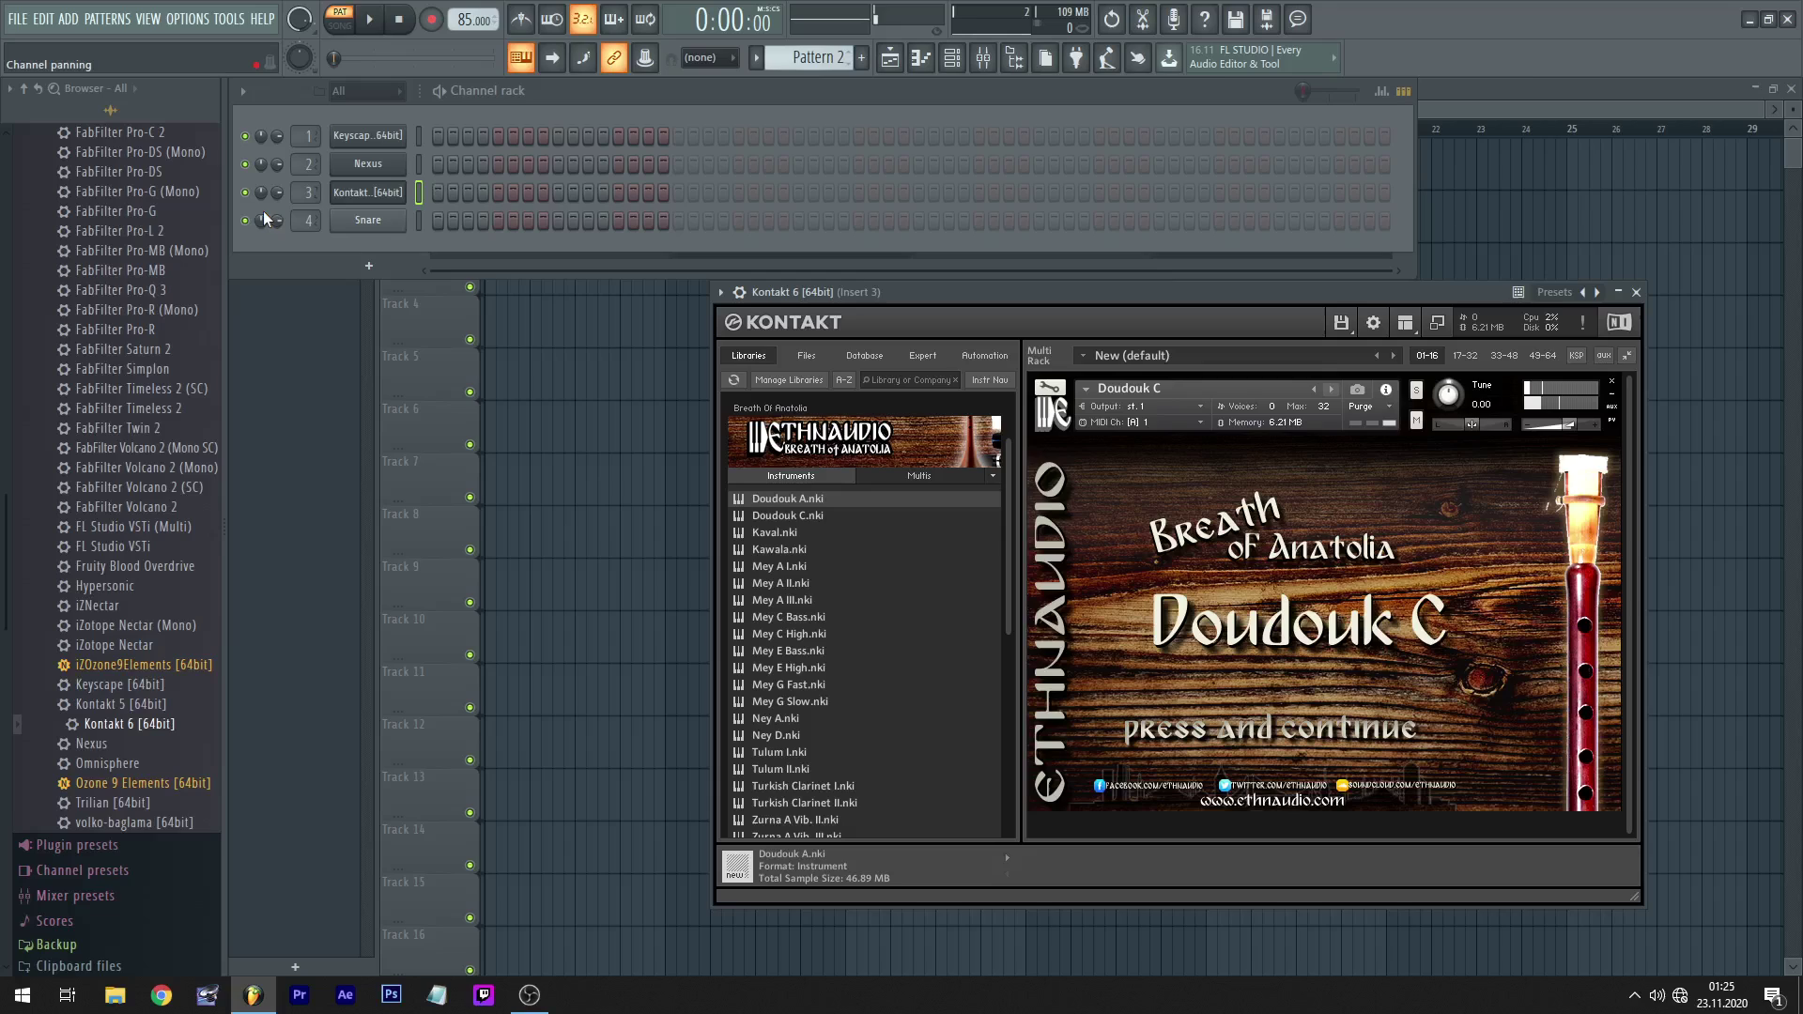
{"action": "right_click", "coordinate": [367, 204]}
{"action": "left_click", "coordinate": [451, 199]}
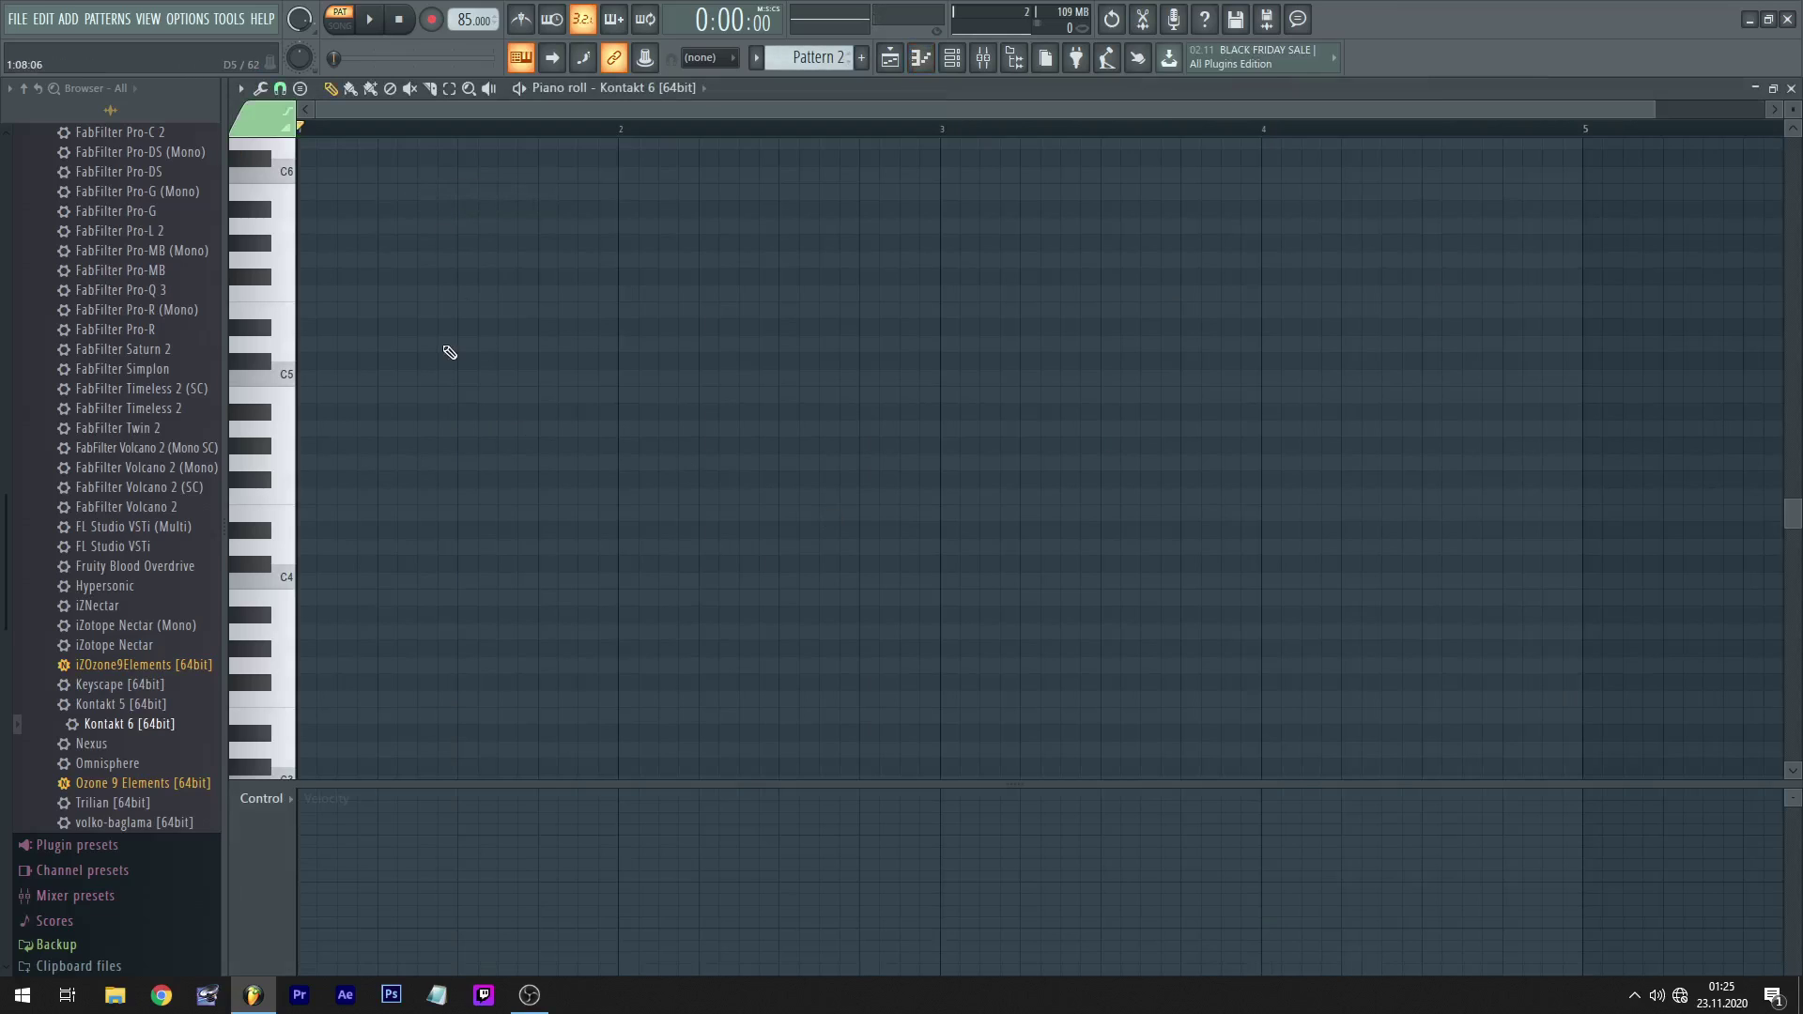
{"action": "scroll", "coordinate": [479, 343], "scroll_direction": "up", "scroll_amount": 4}
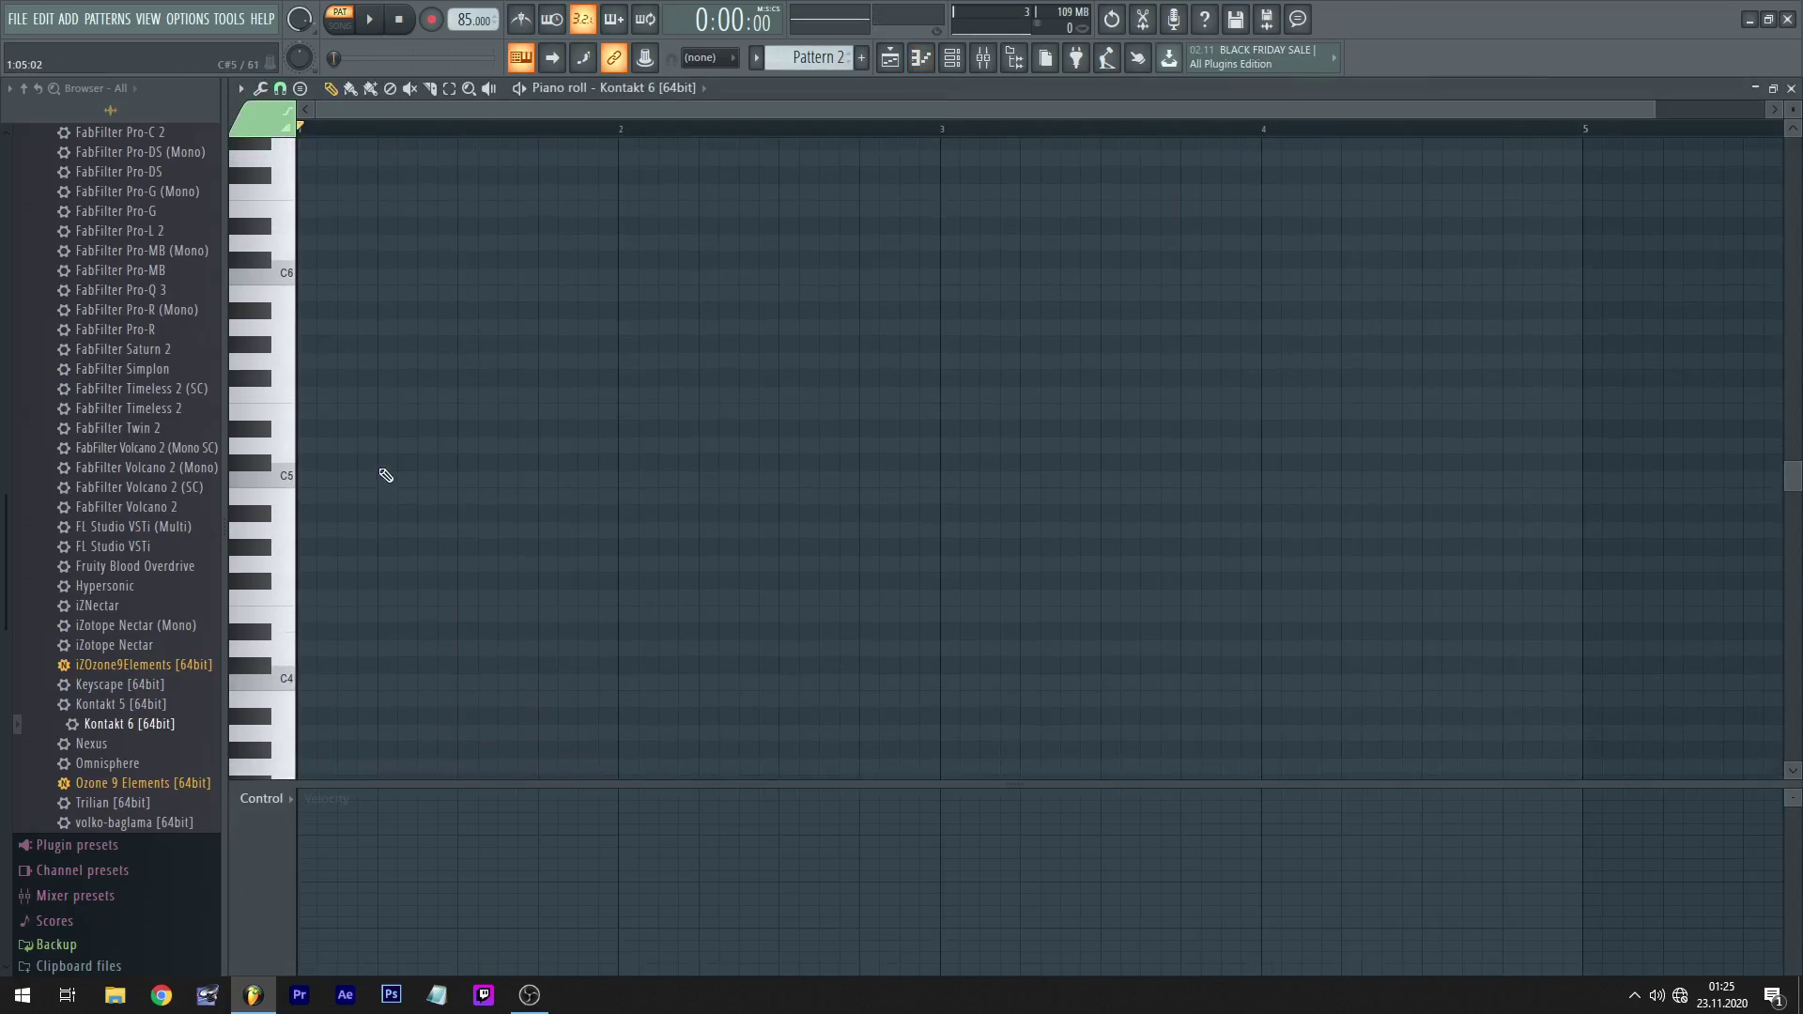
{"action": "scroll", "coordinate": [363, 354], "scroll_direction": "up", "scroll_amount": 8}
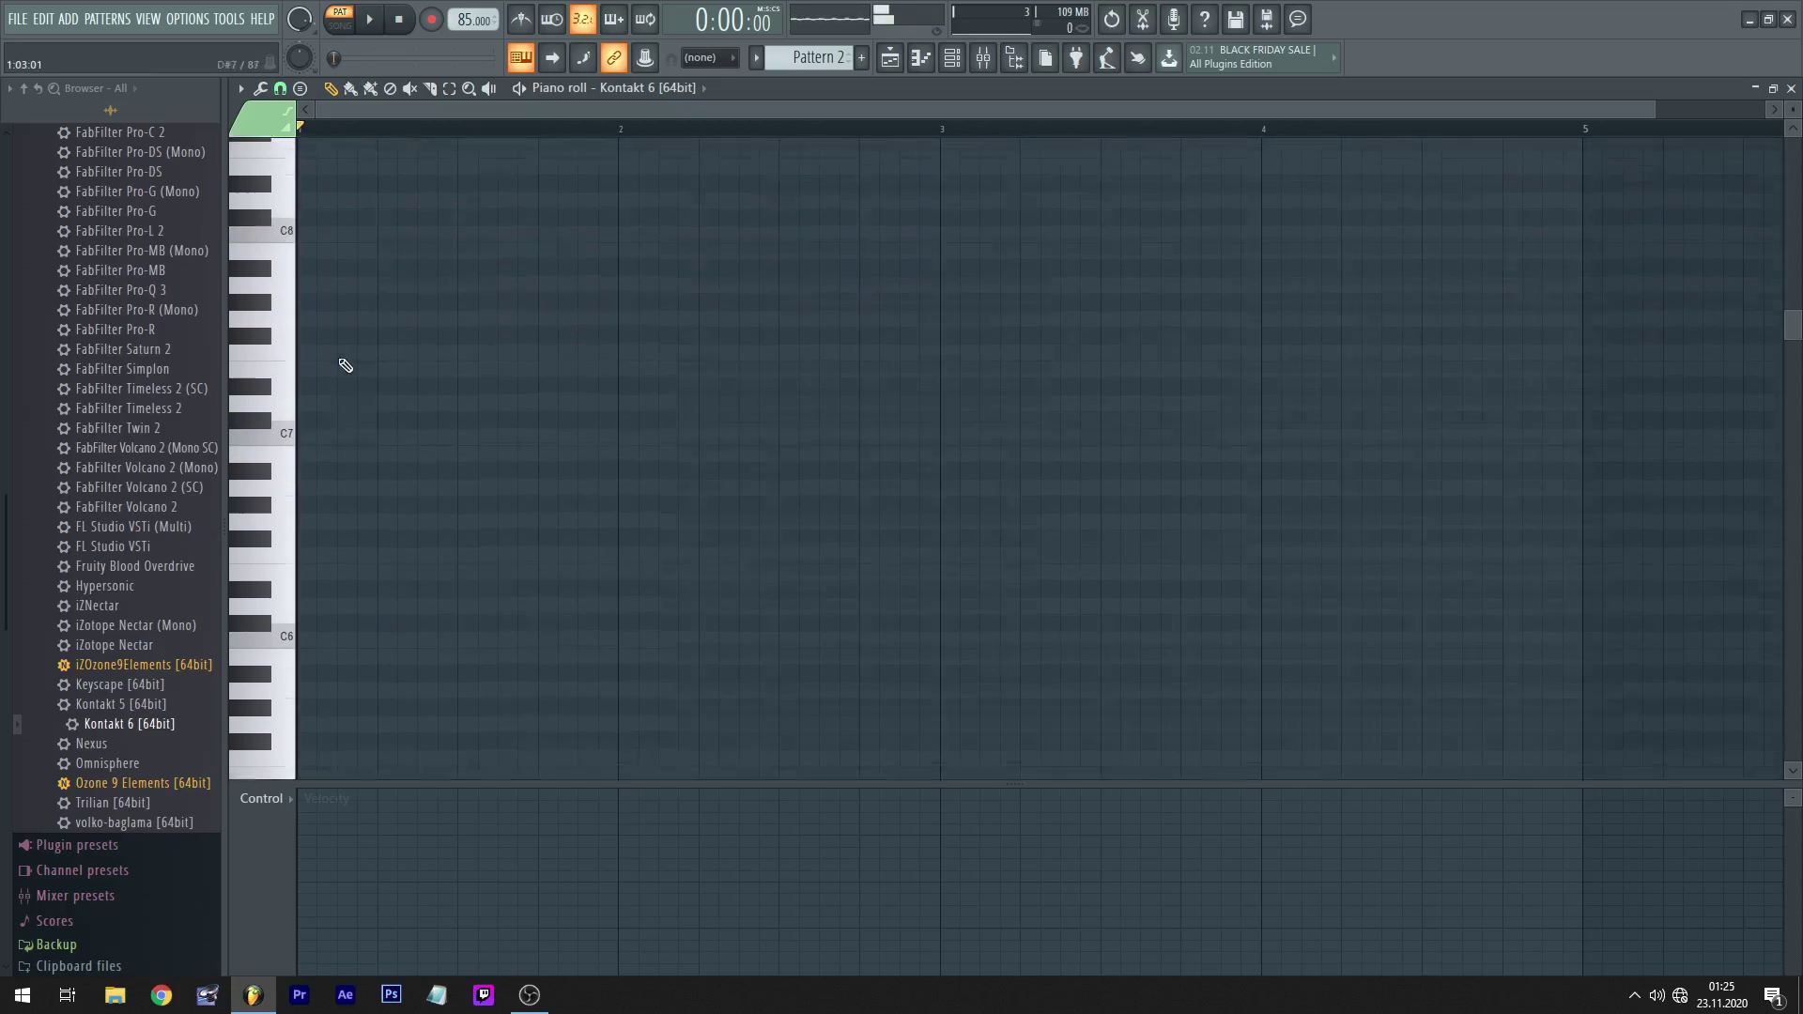
- Draw a G6 note at the start of bar 1 followed by a D7 note, and play the pattern to check them
{"action": "left_click", "coordinate": [308, 582]}
{"action": "left_click_drag", "start_coordinate": [314, 563], "coordinate": [436, 564]}
{"action": "key", "text": "space"}
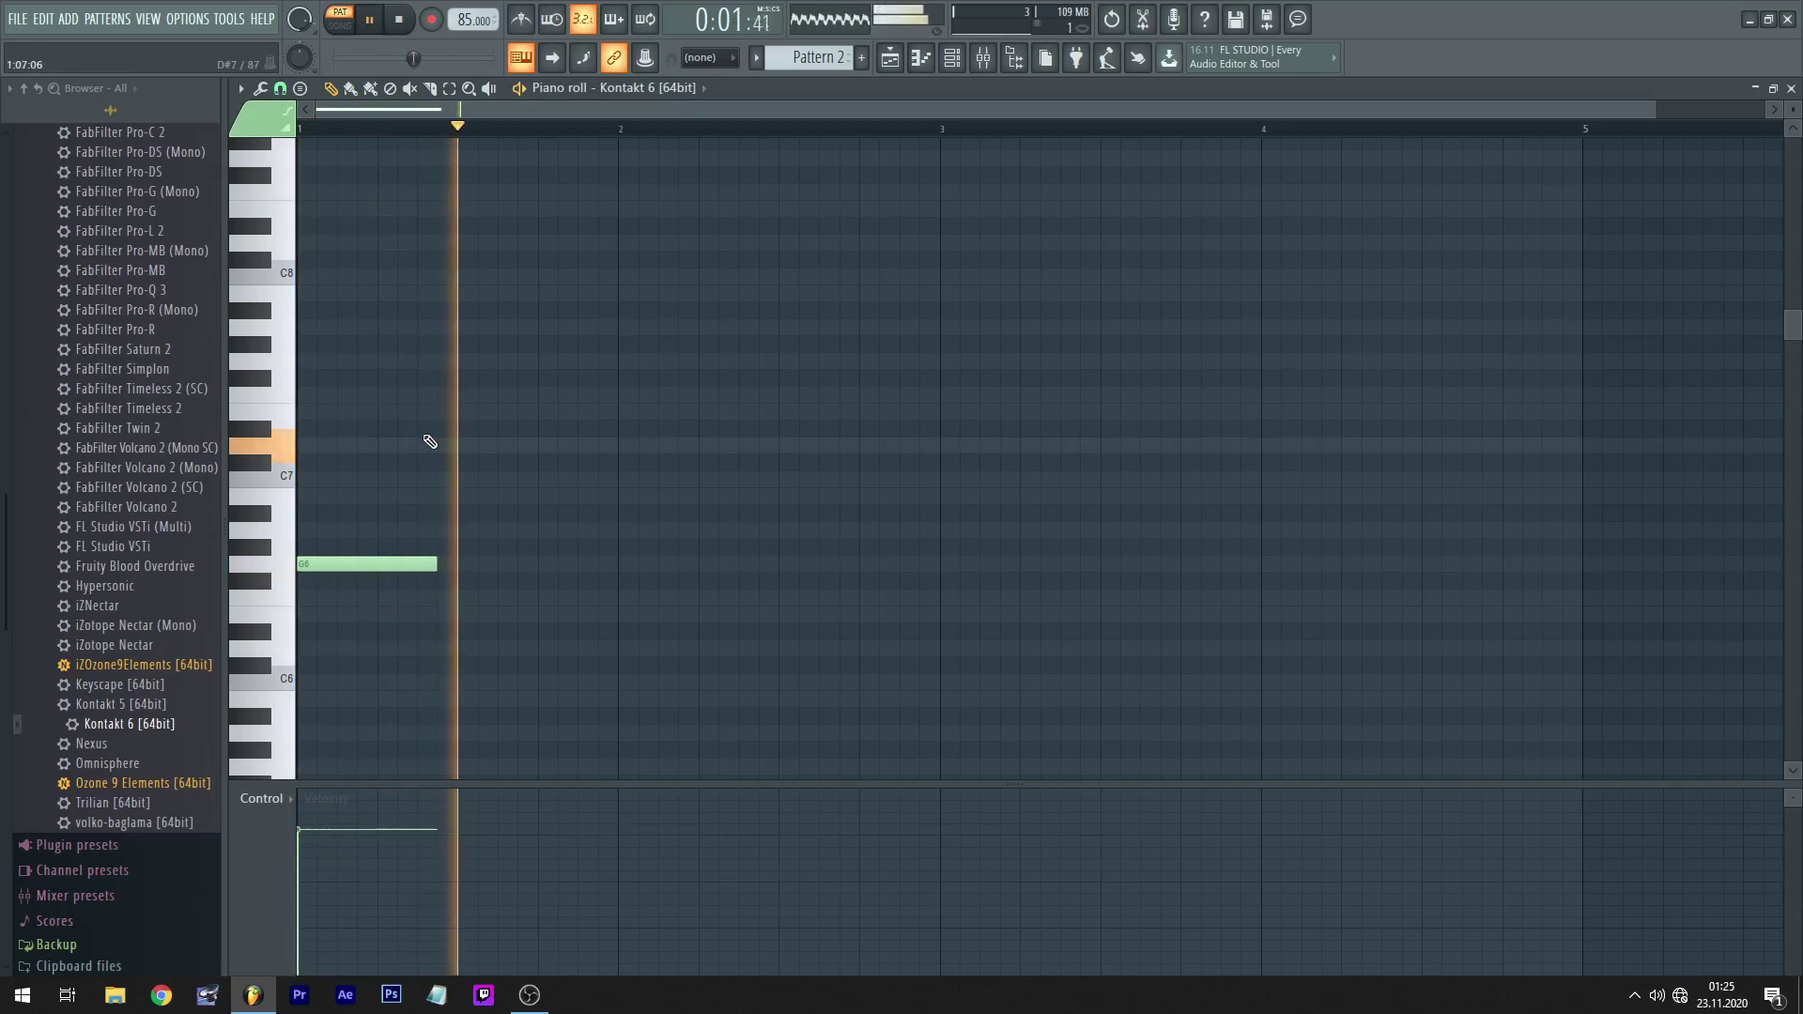
{"action": "left_click", "coordinate": [422, 445]}
{"action": "key", "text": "space"}
{"action": "key", "text": "space"}
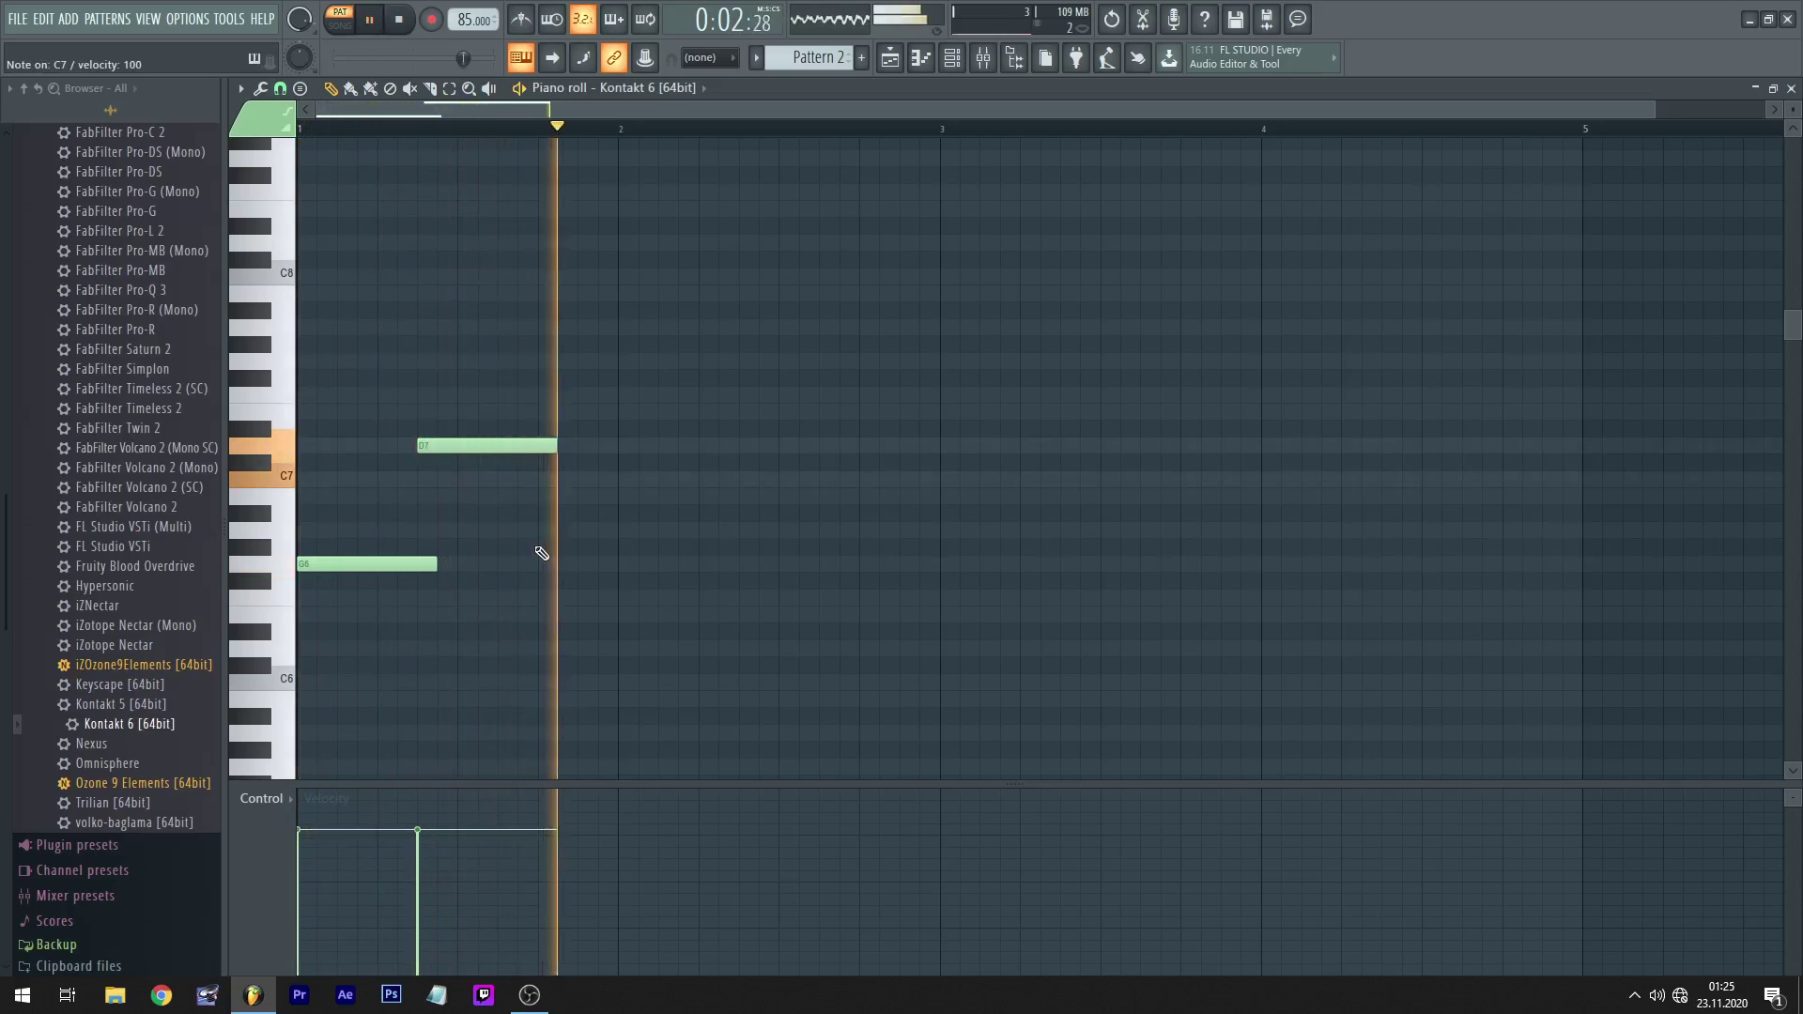
- Add a C7 note after the D7, shorten it to two steps, and trim the G6 and D7 notes to six steps each
{"action": "key", "text": "space"}
{"action": "left_click", "coordinate": [550, 480]}
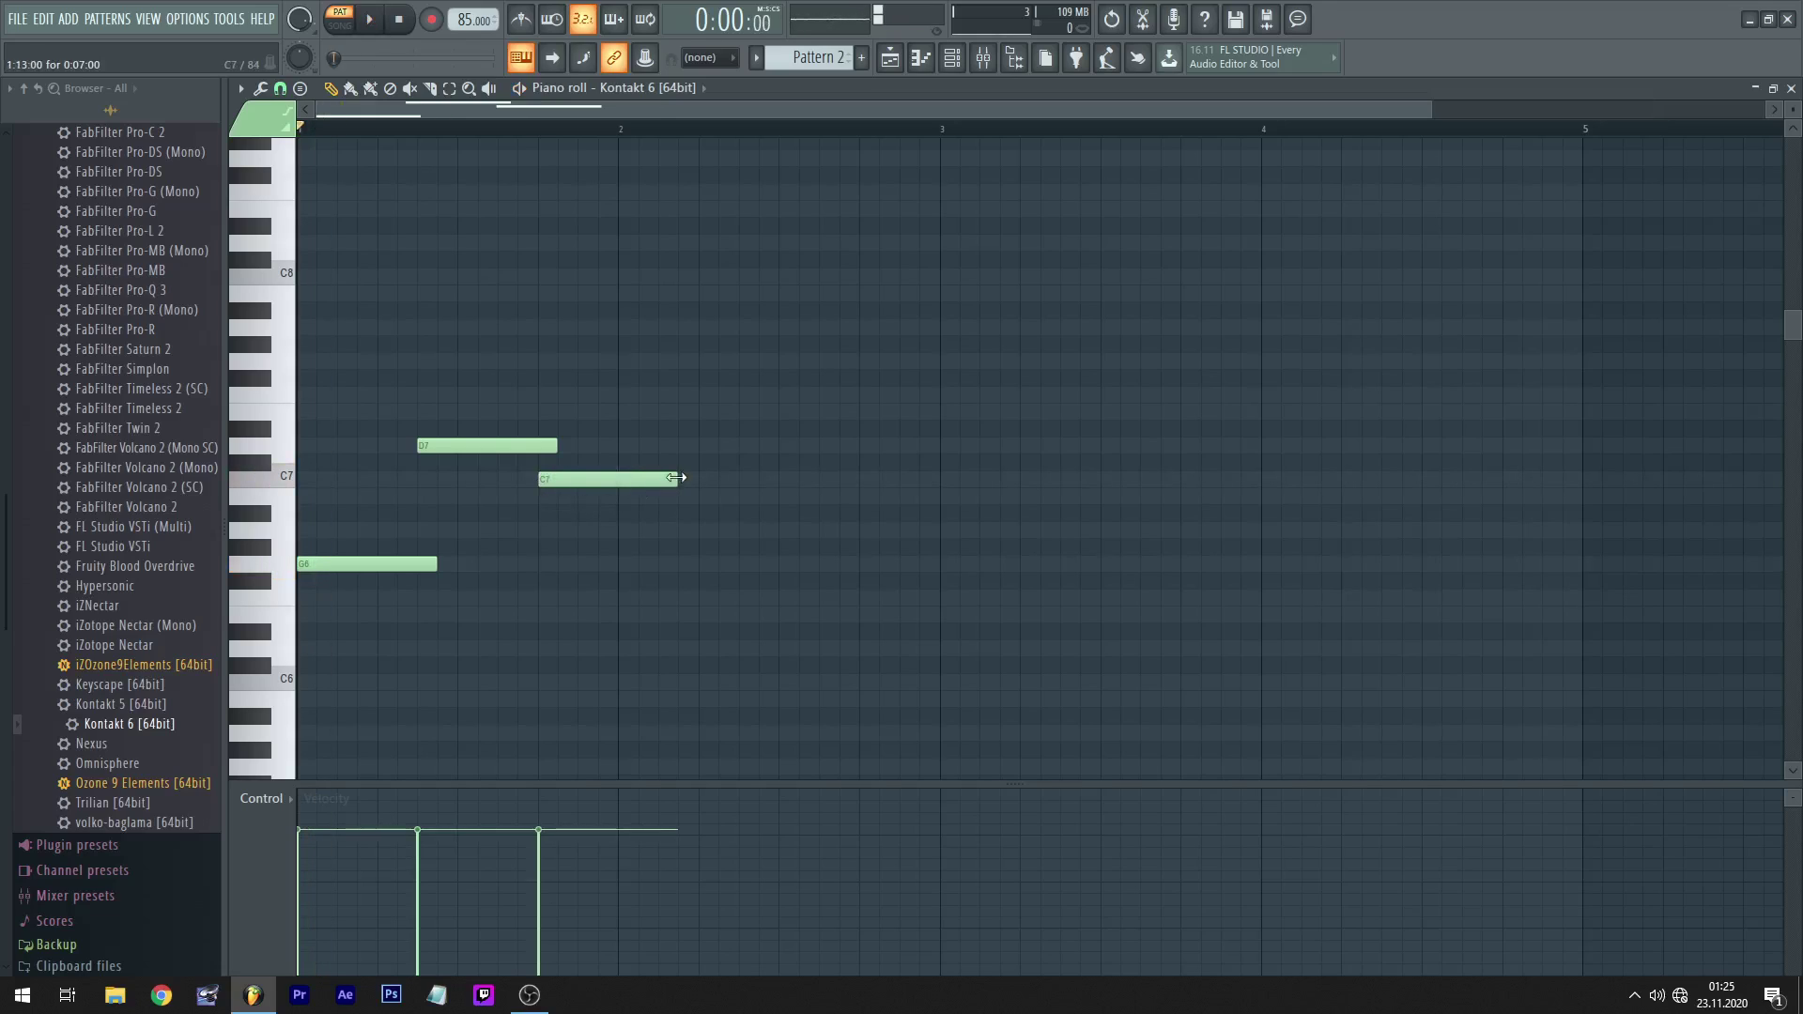
{"action": "left_click_drag", "start_coordinate": [676, 478], "coordinate": [587, 468]}
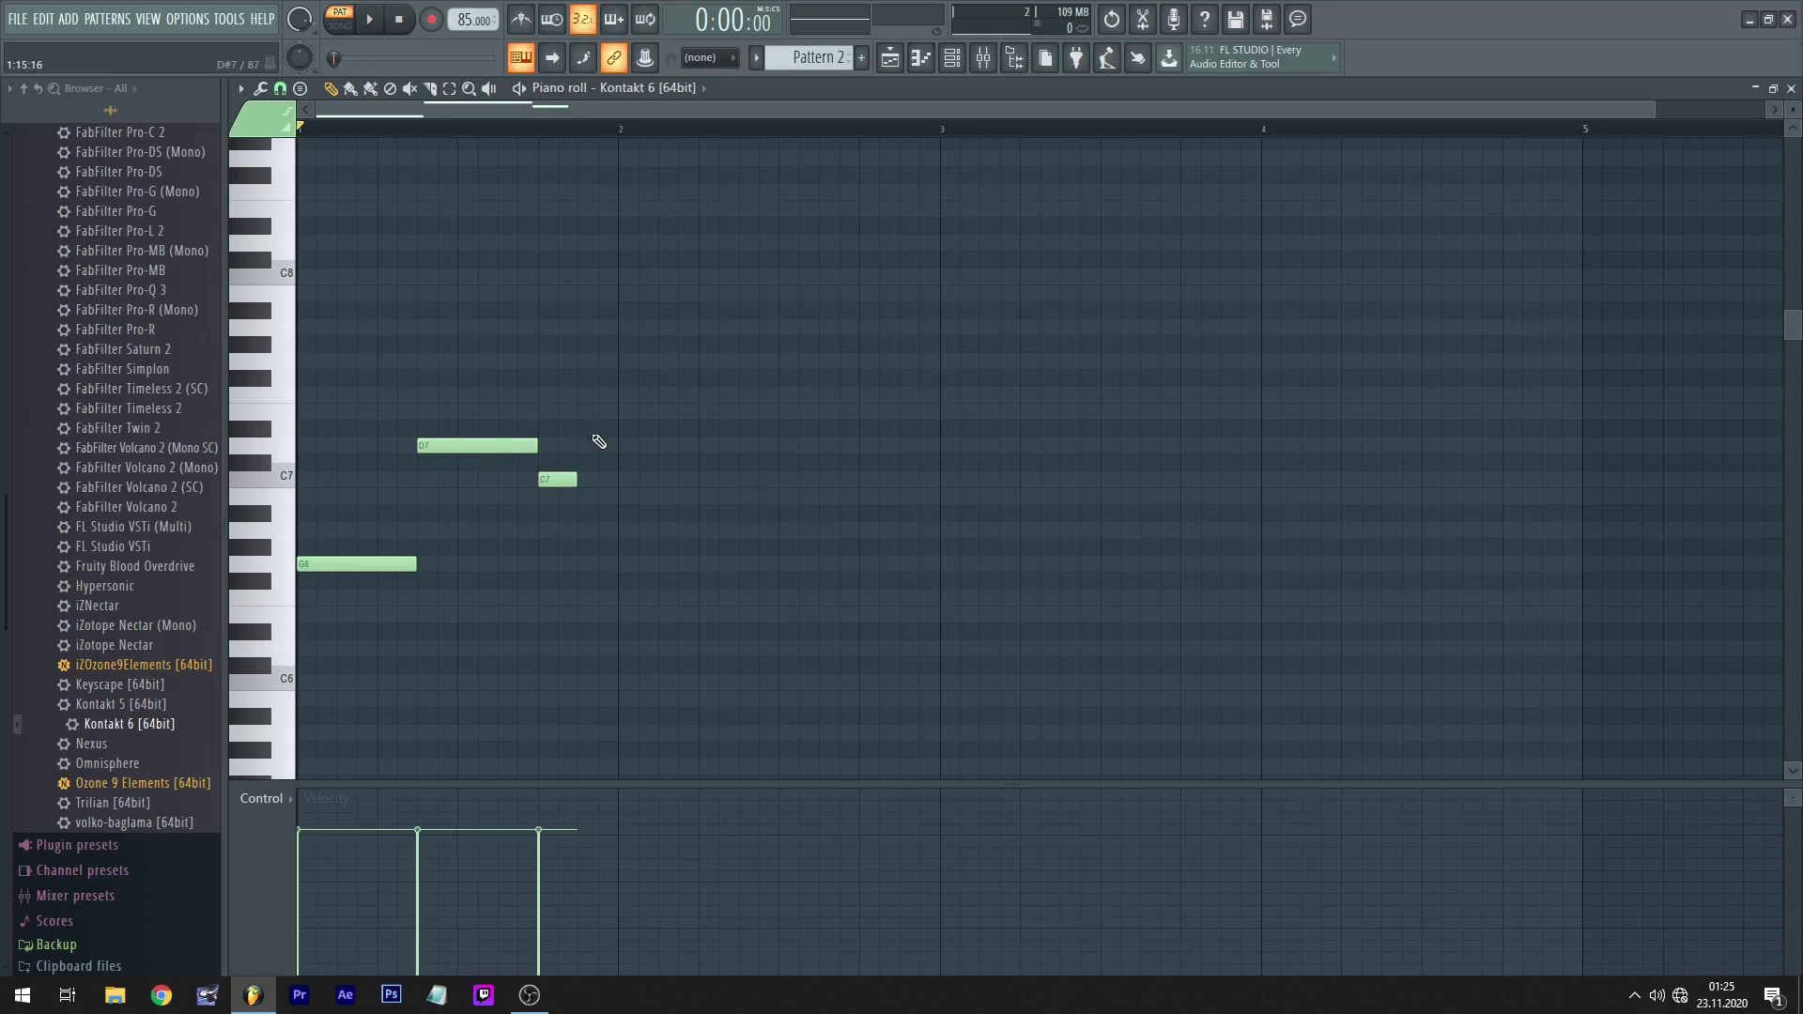
- Try out the next melody notes and add a two-step D7 note at the end of bar 1
{"action": "key", "text": "6"}
{"action": "key", "text": "t"}
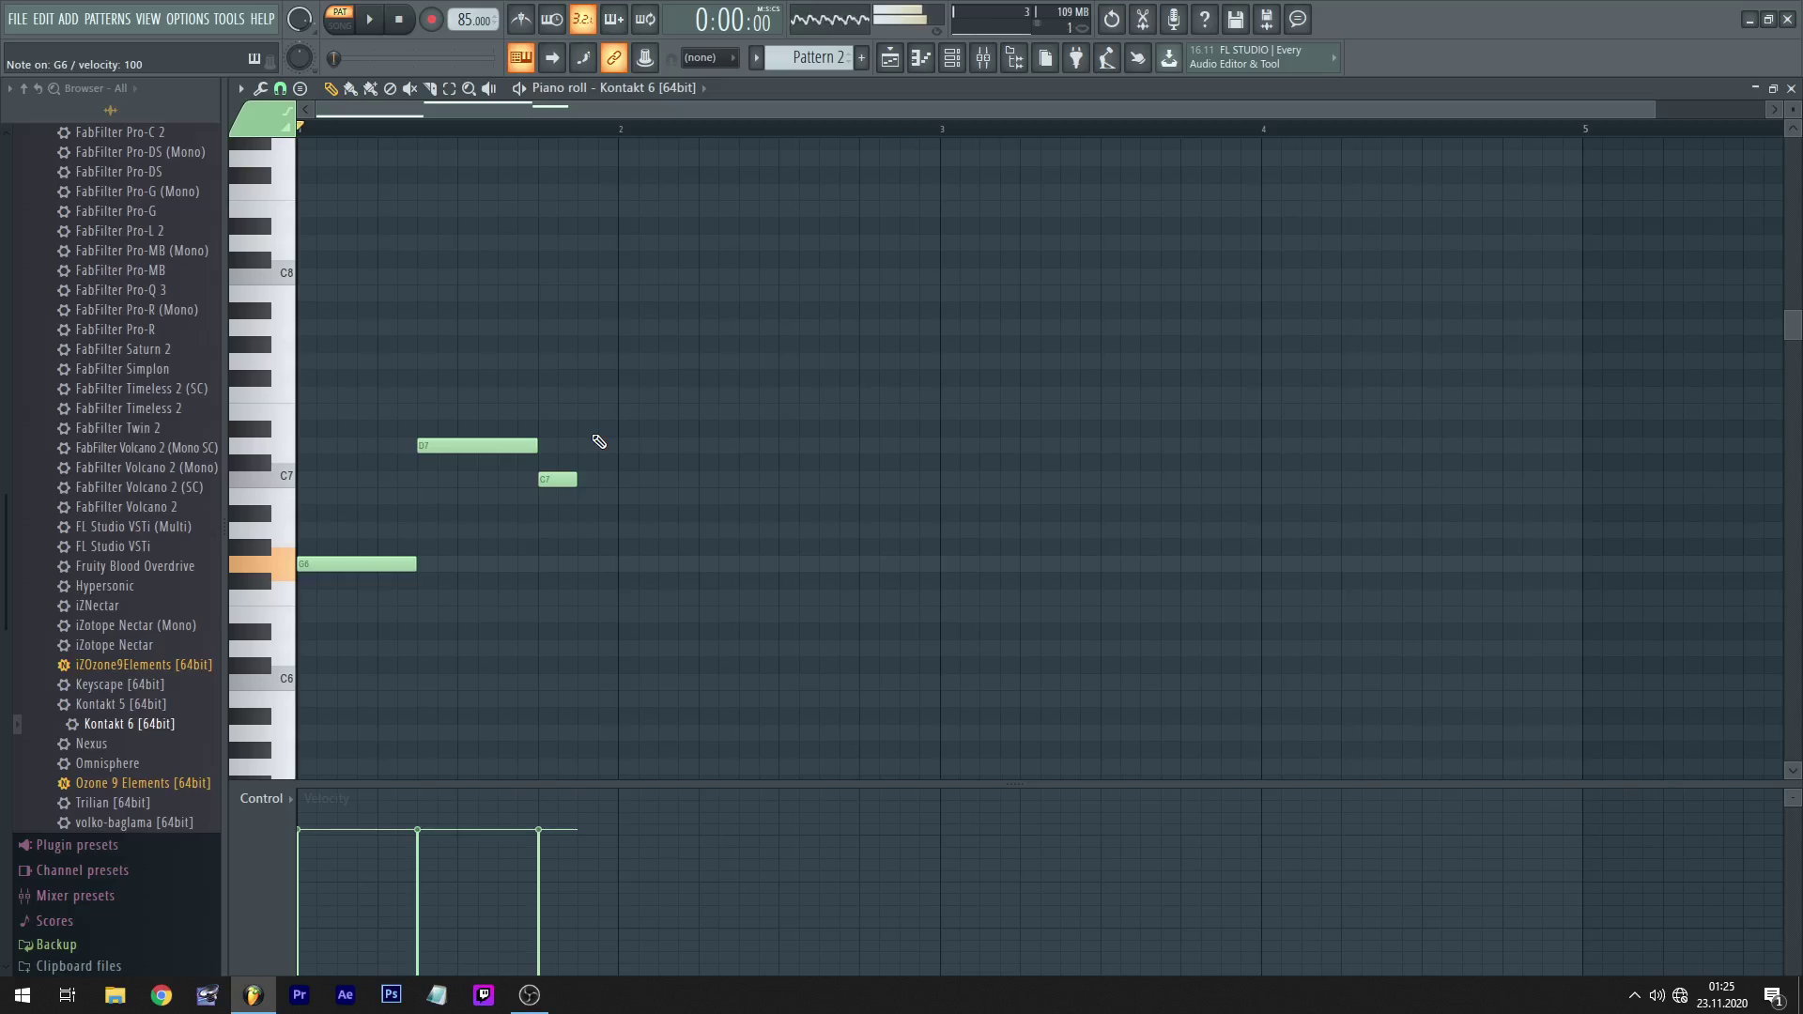
{"action": "key", "text": "o"}
{"action": "key", "text": "i"}
{"action": "key", "text": "o"}
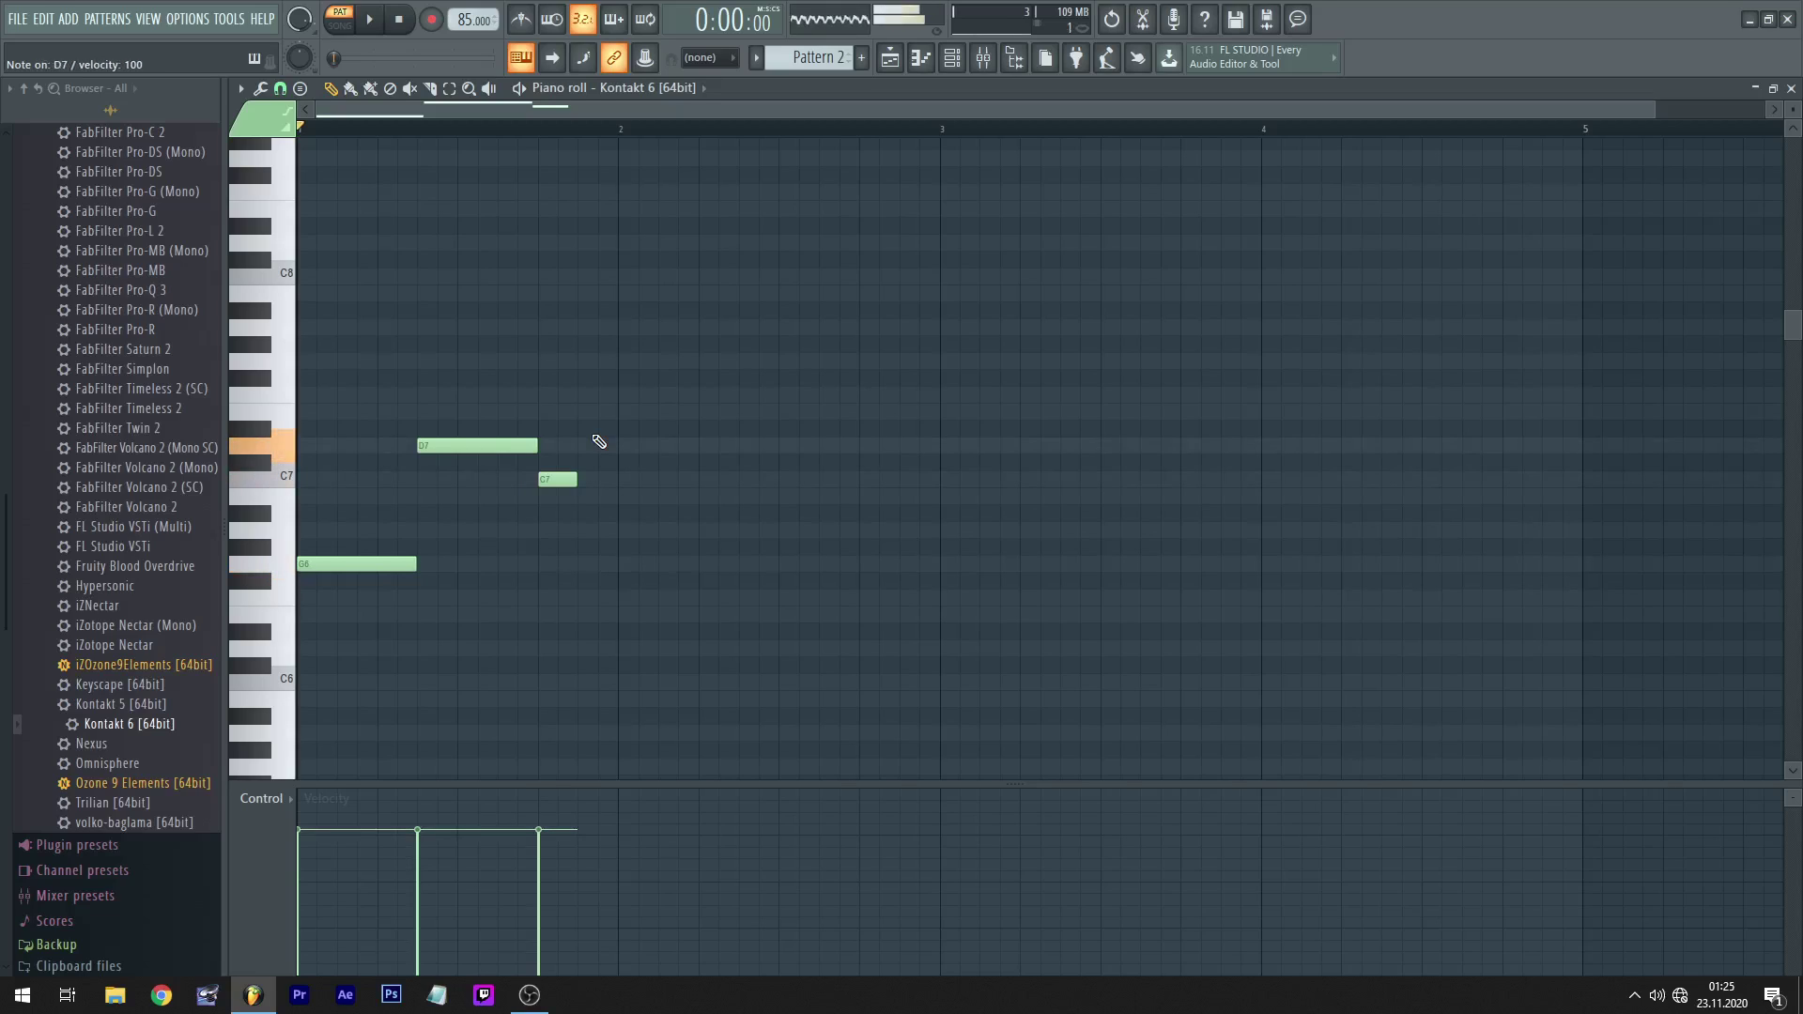
{"action": "left_click", "coordinate": [584, 445]}
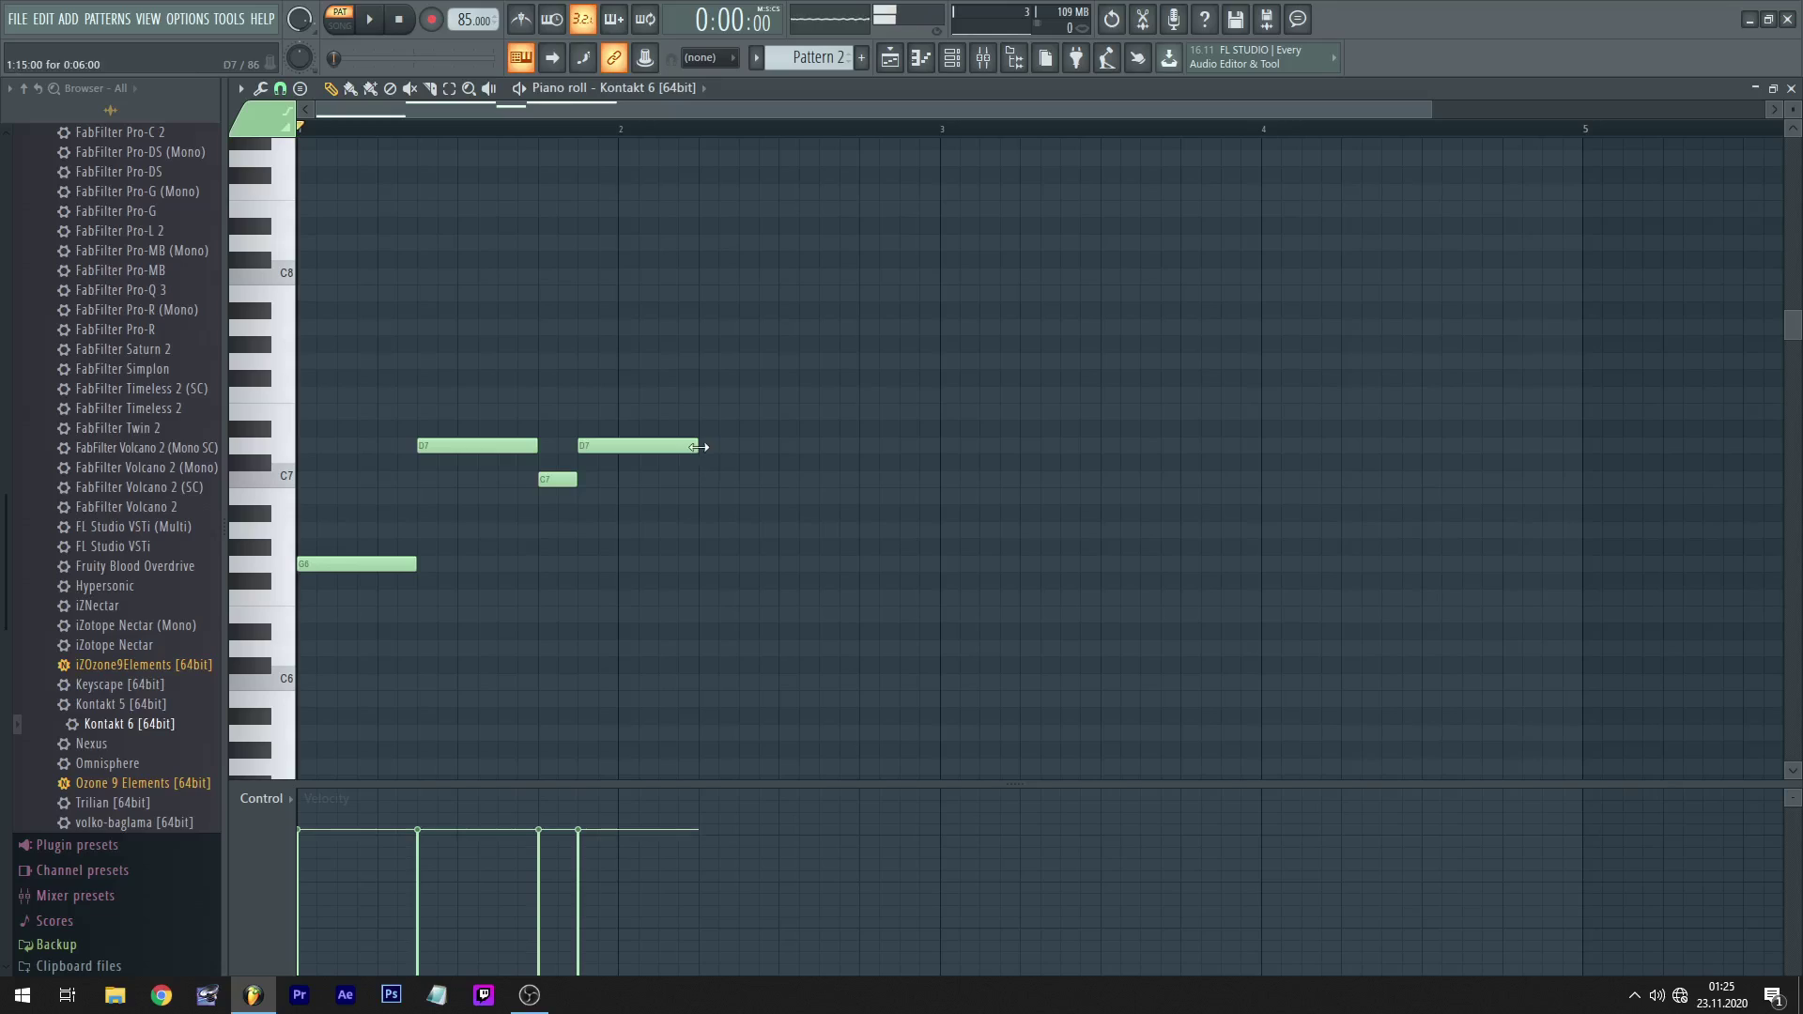
{"action": "left_click_drag", "start_coordinate": [697, 445], "coordinate": [616, 445]}
- Start bar 2 with a four-step D#7 note, followed by two-step D7 and D#7 notes
{"action": "key", "text": "i"}
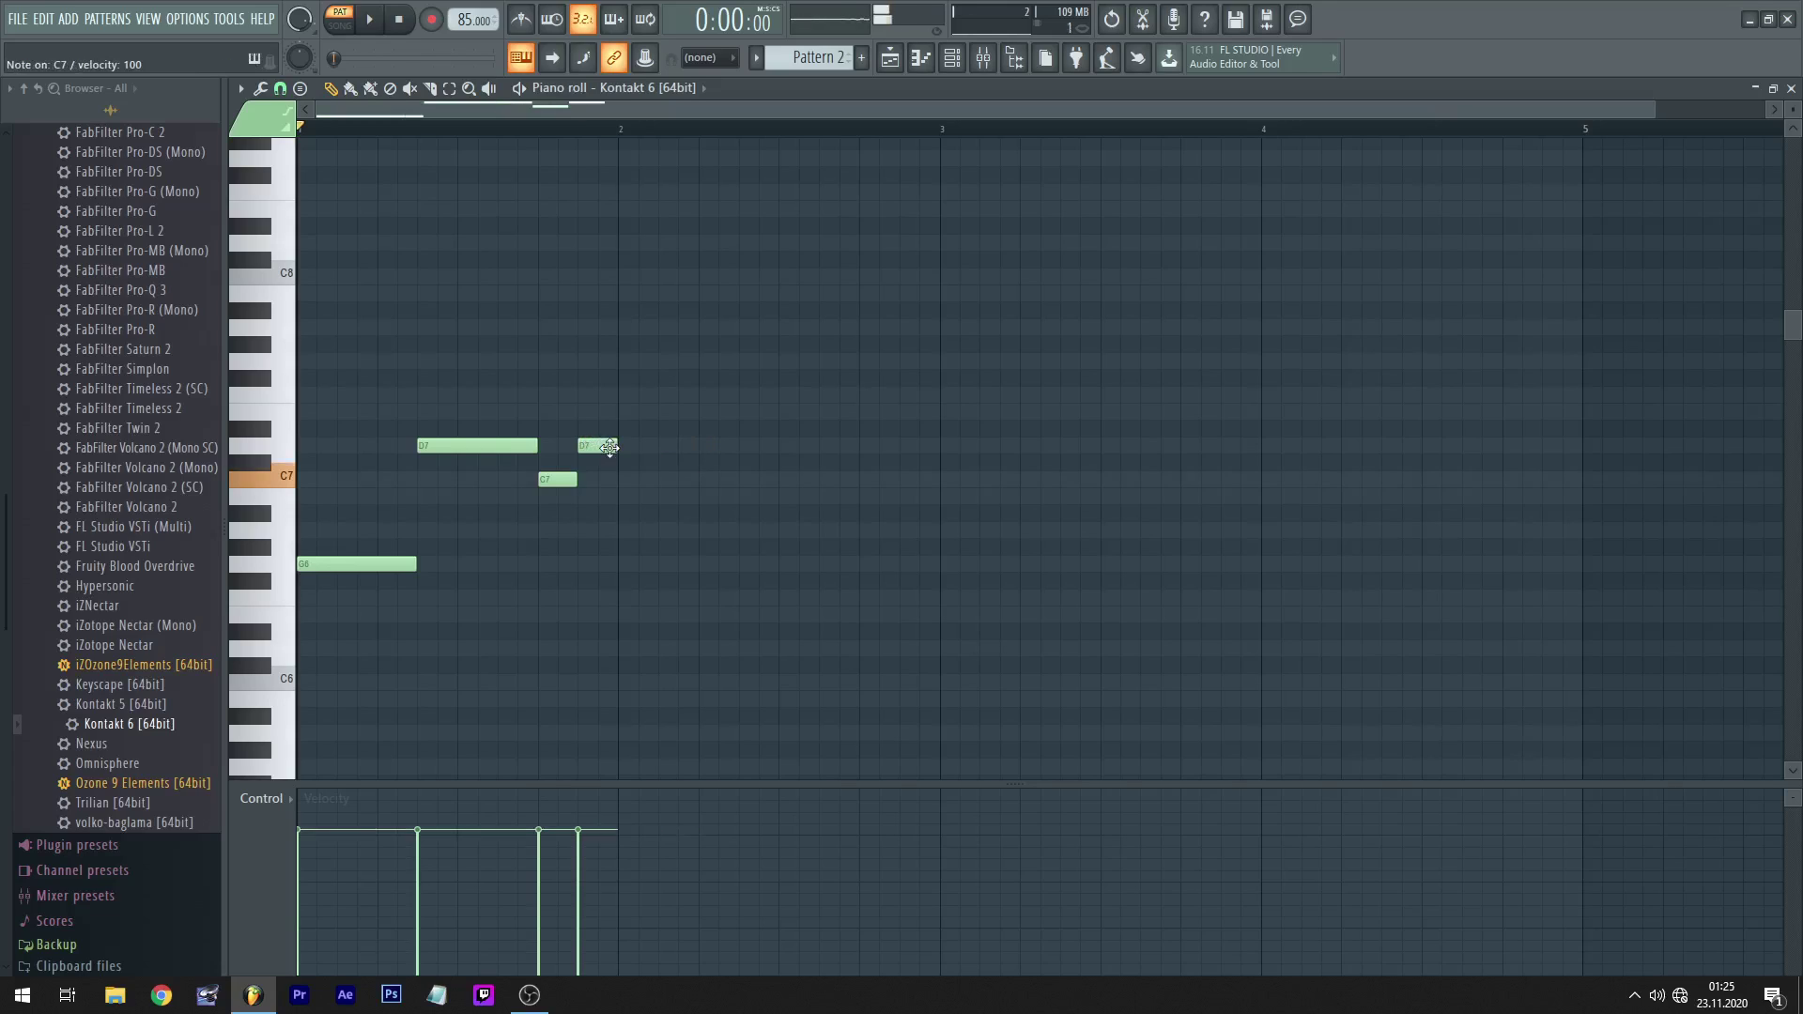
{"action": "key", "text": "o"}
{"action": "key", "text": "0"}
{"action": "left_click", "coordinate": [627, 429]}
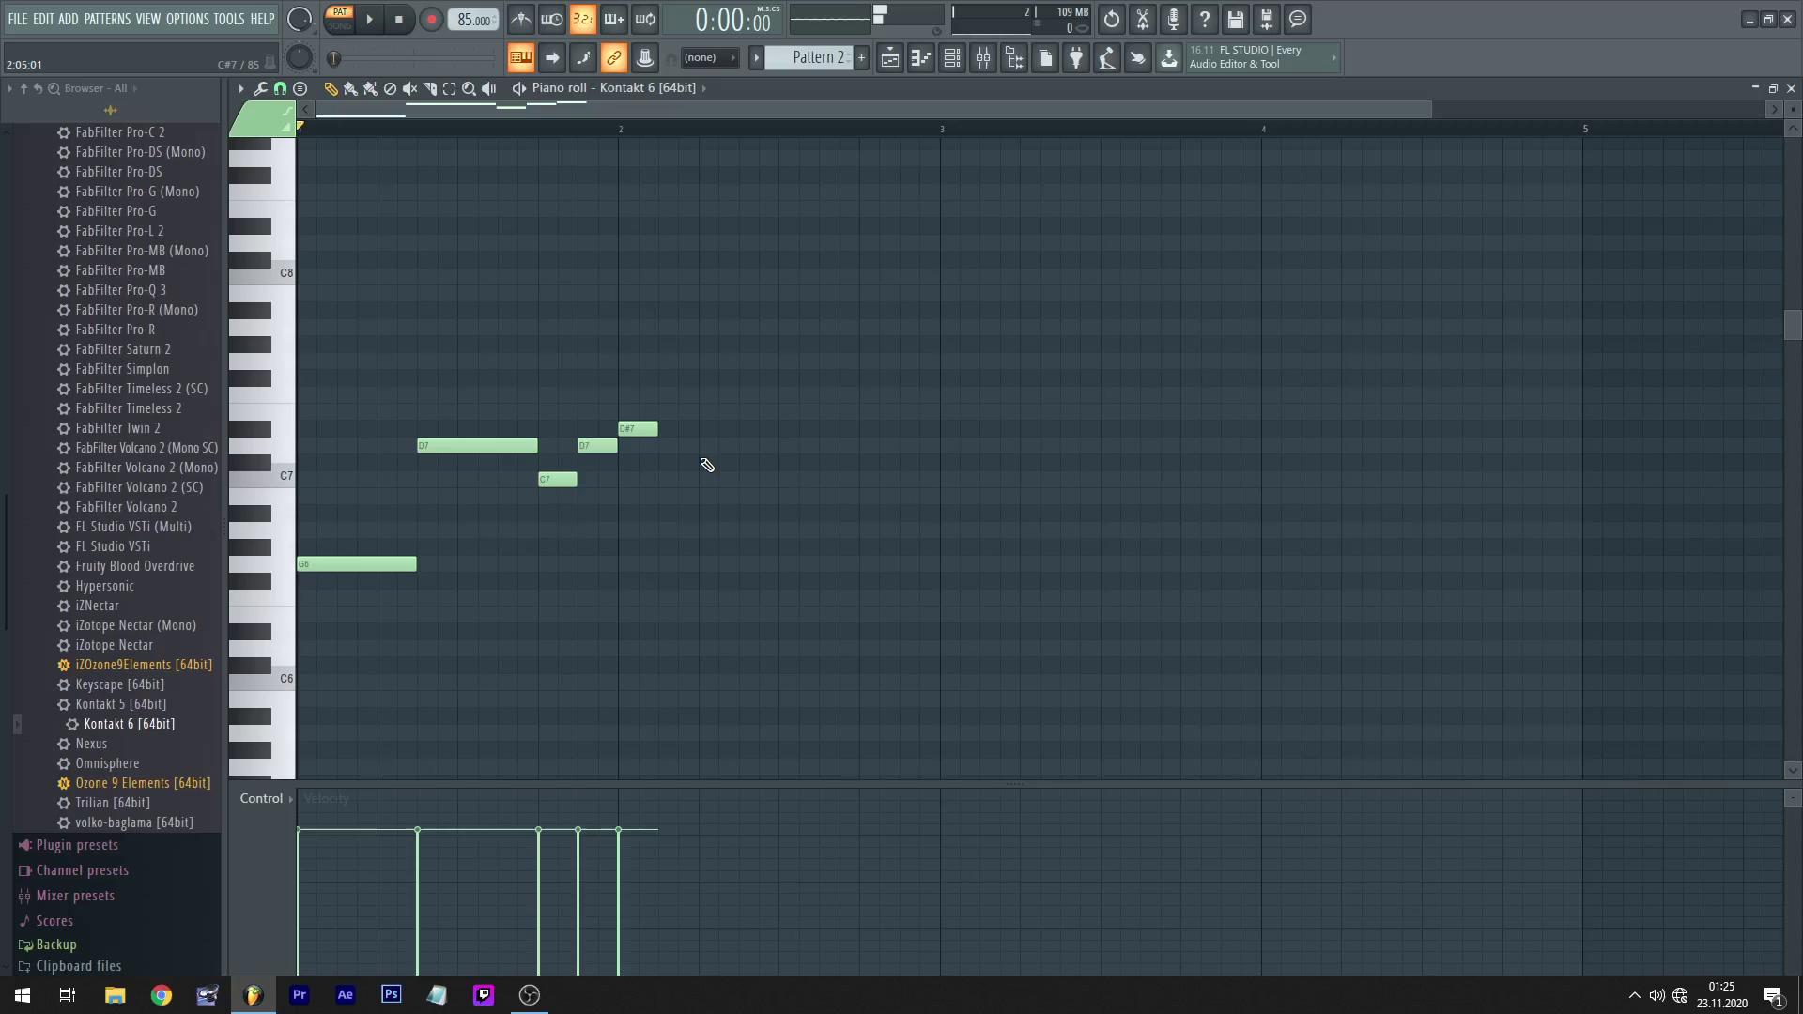
{"action": "left_click_drag", "start_coordinate": [657, 429], "coordinate": [733, 444]}
{"action": "left_click", "coordinate": [706, 445]}
{"action": "left_click", "coordinate": [749, 429]}
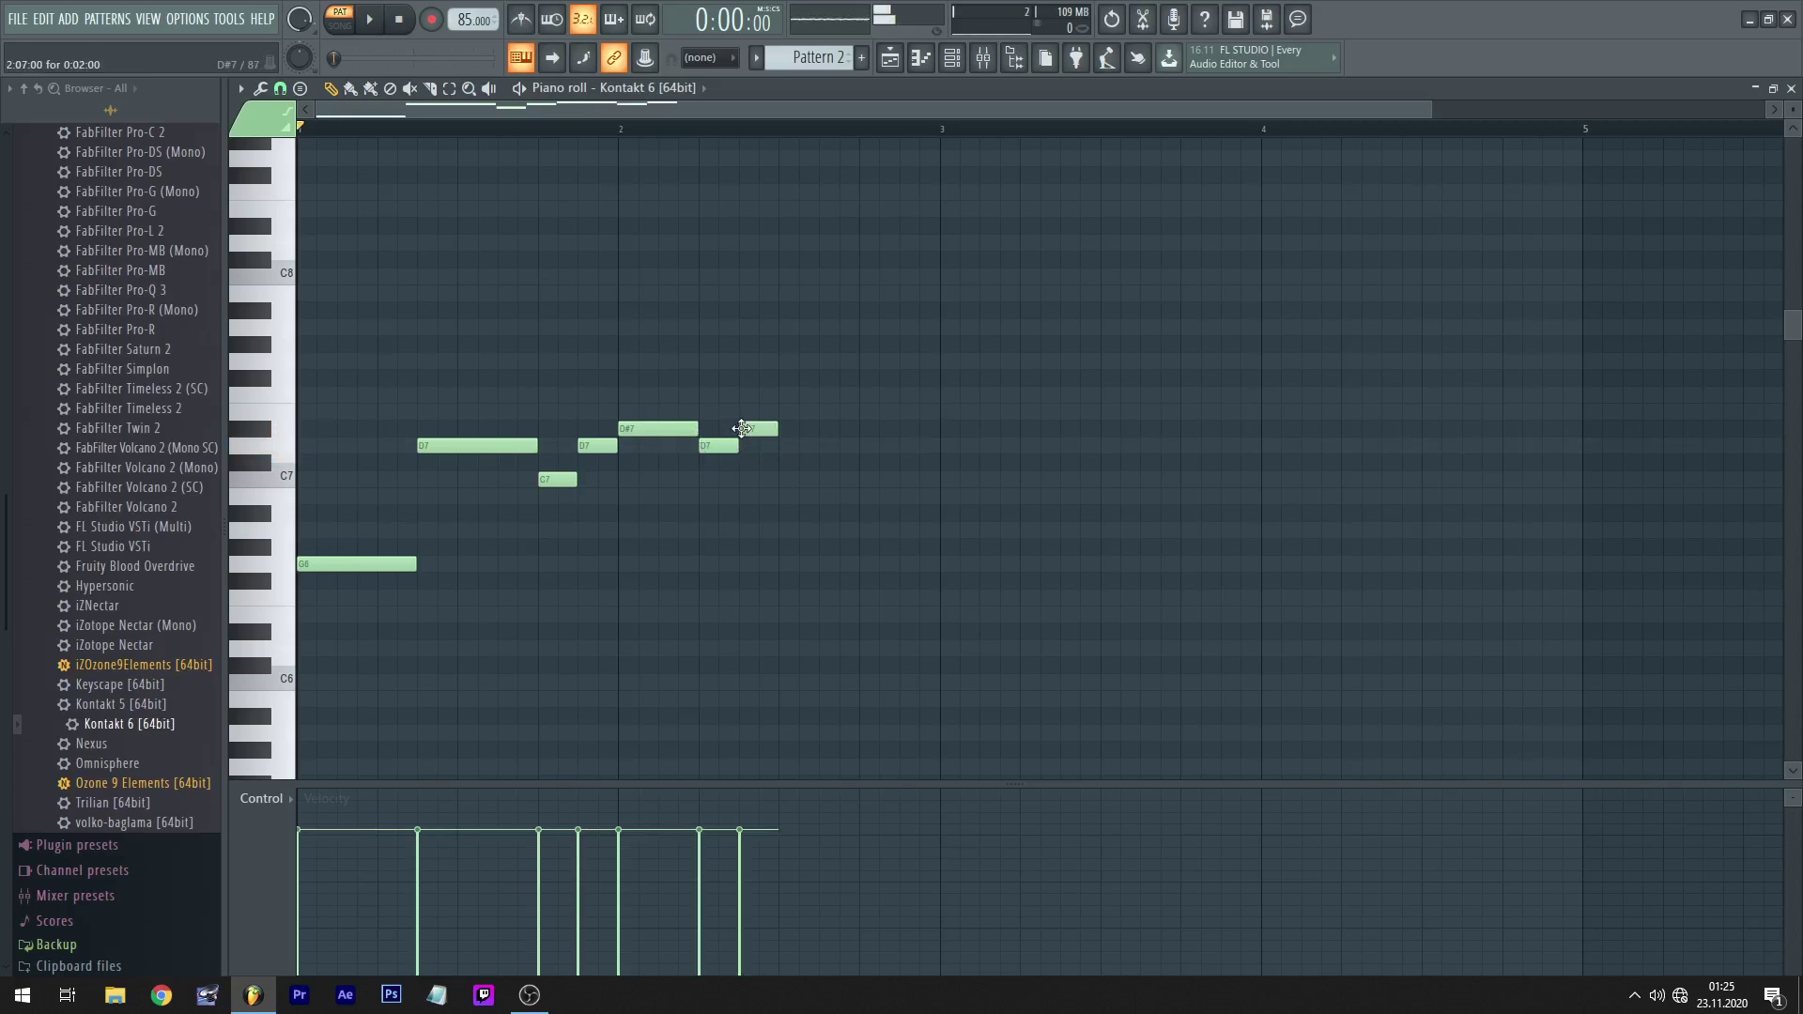
- Move bar 2's D7 and second D#7 to steps 4 and 5, trimming the first D#7 to three steps and the D7 to one
{"action": "key", "text": "space"}
{"action": "left_click_drag", "start_coordinate": [723, 446], "coordinate": [702, 445]}
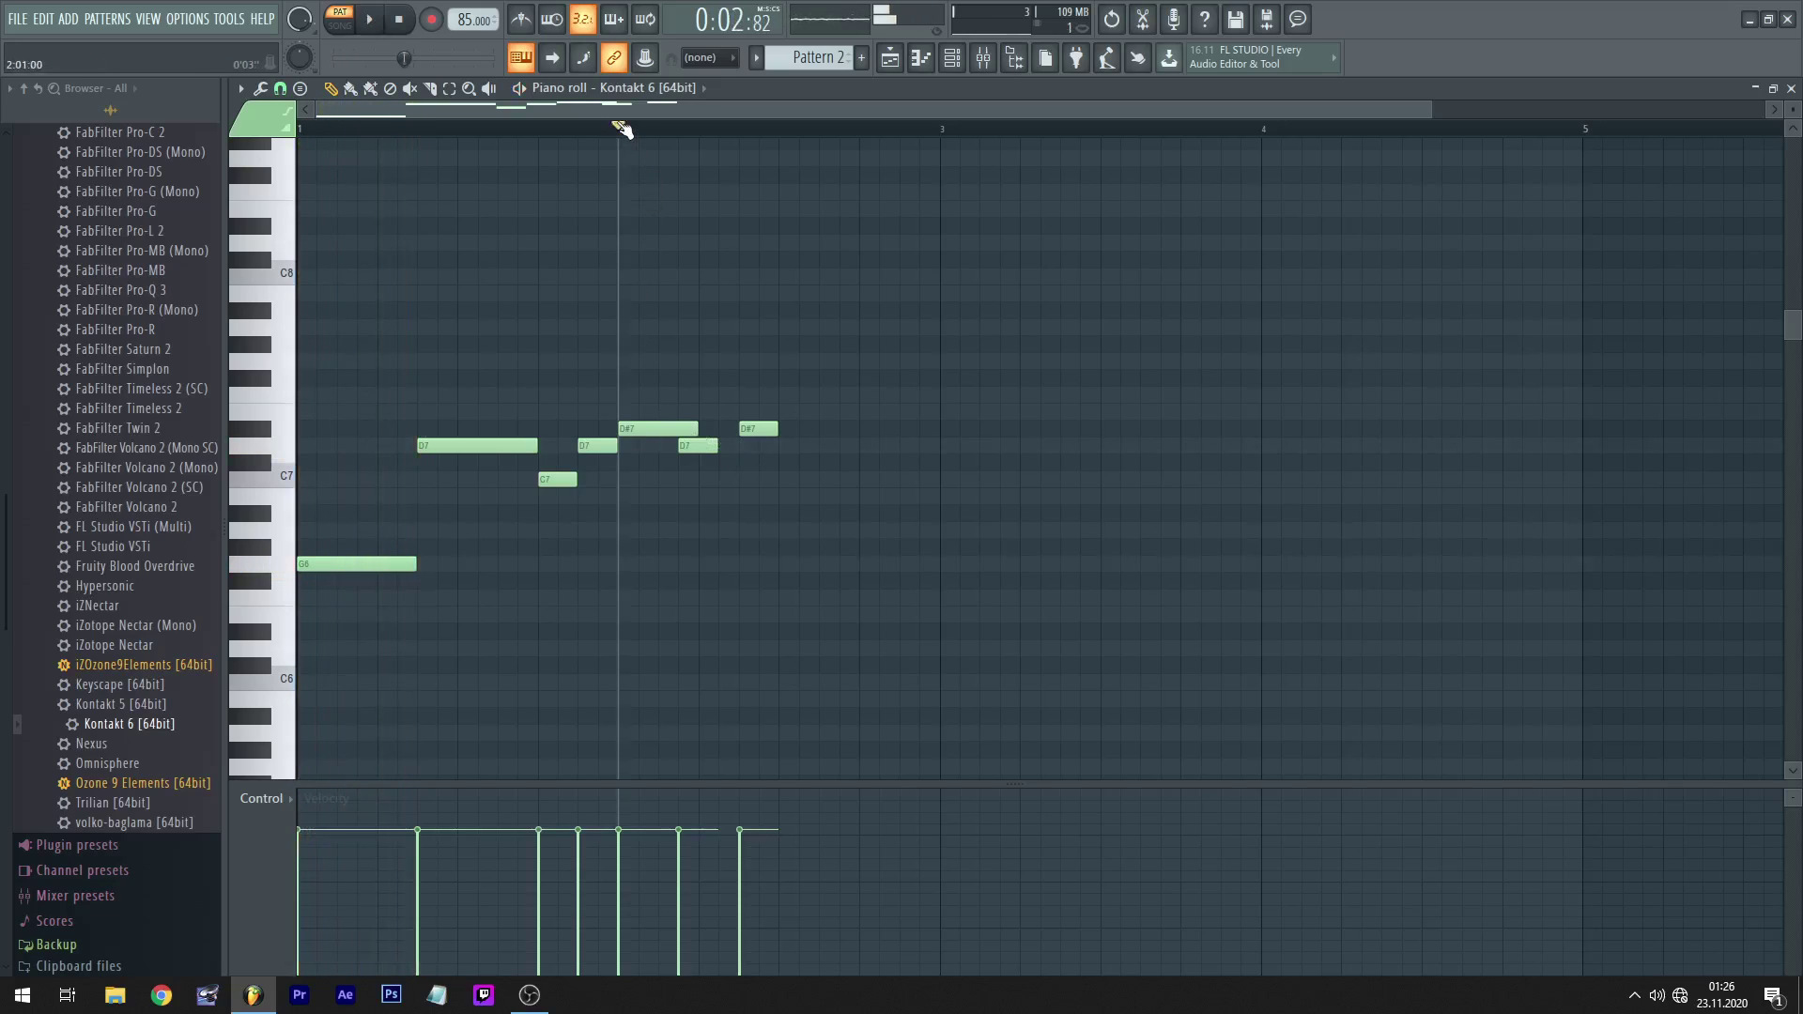
{"action": "left_click_drag", "start_coordinate": [744, 431], "coordinate": [703, 431]}
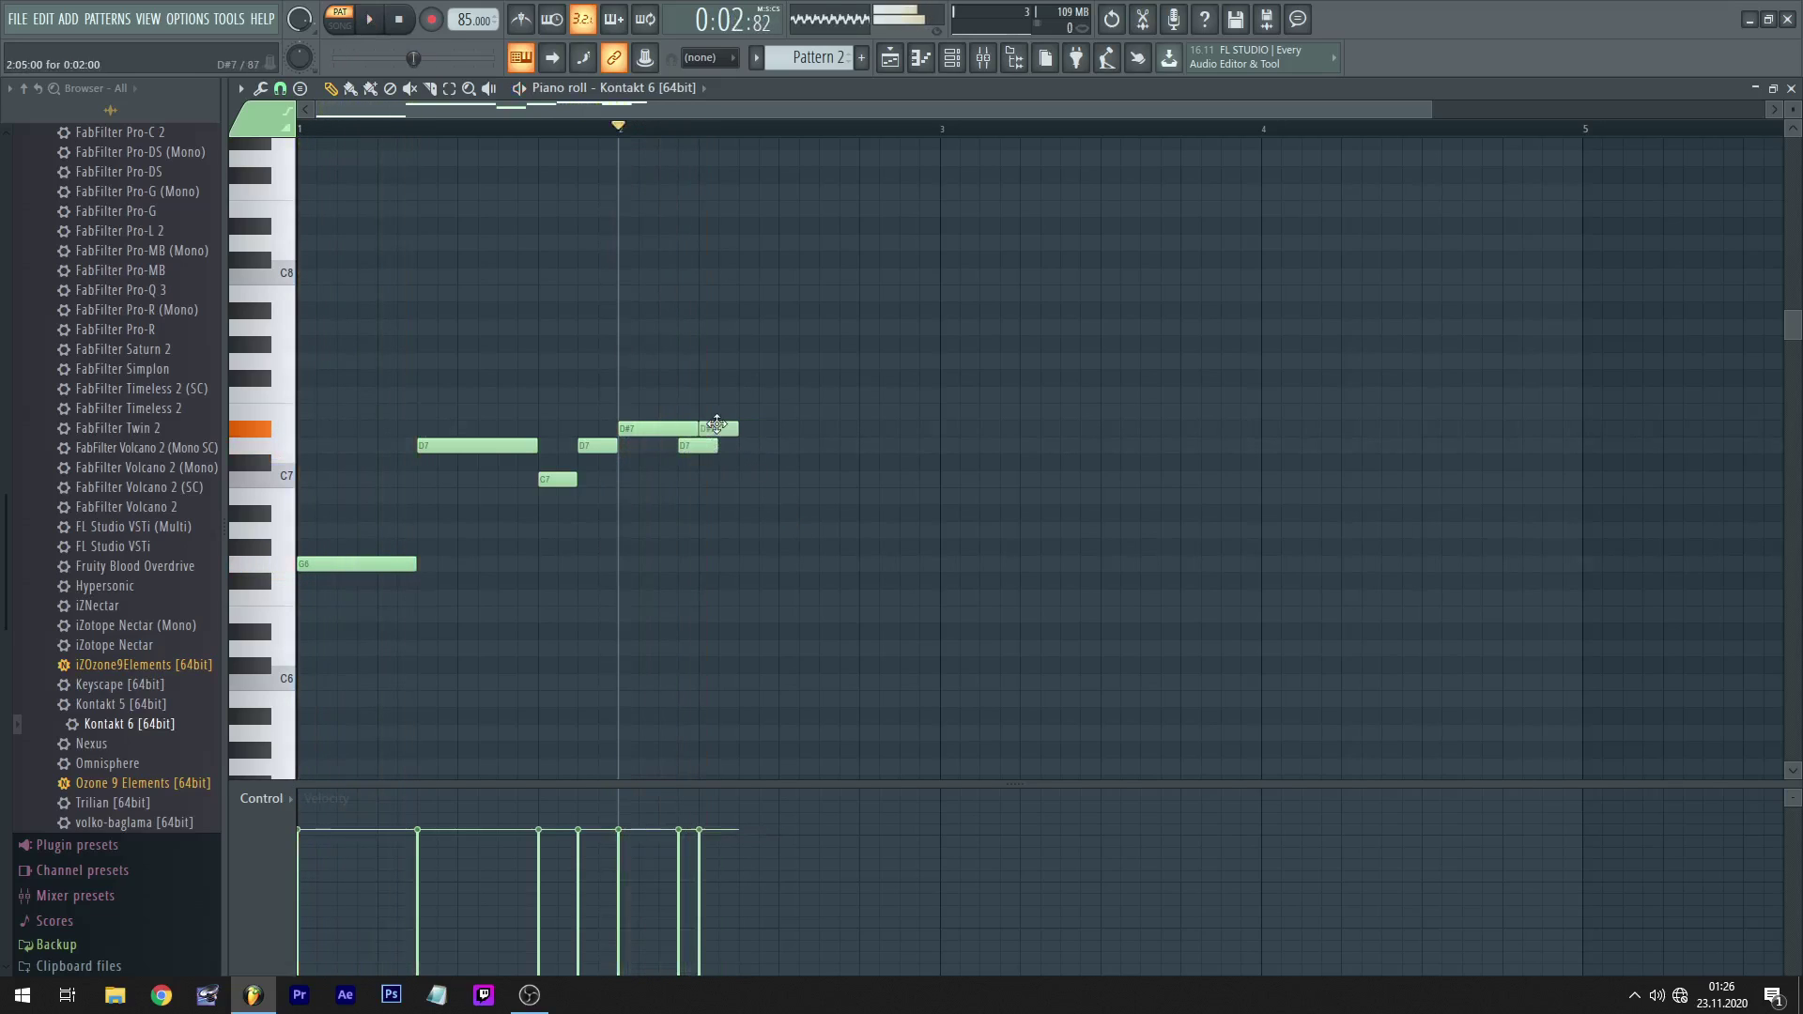
{"action": "key", "text": "space"}
{"action": "key", "text": "space"}
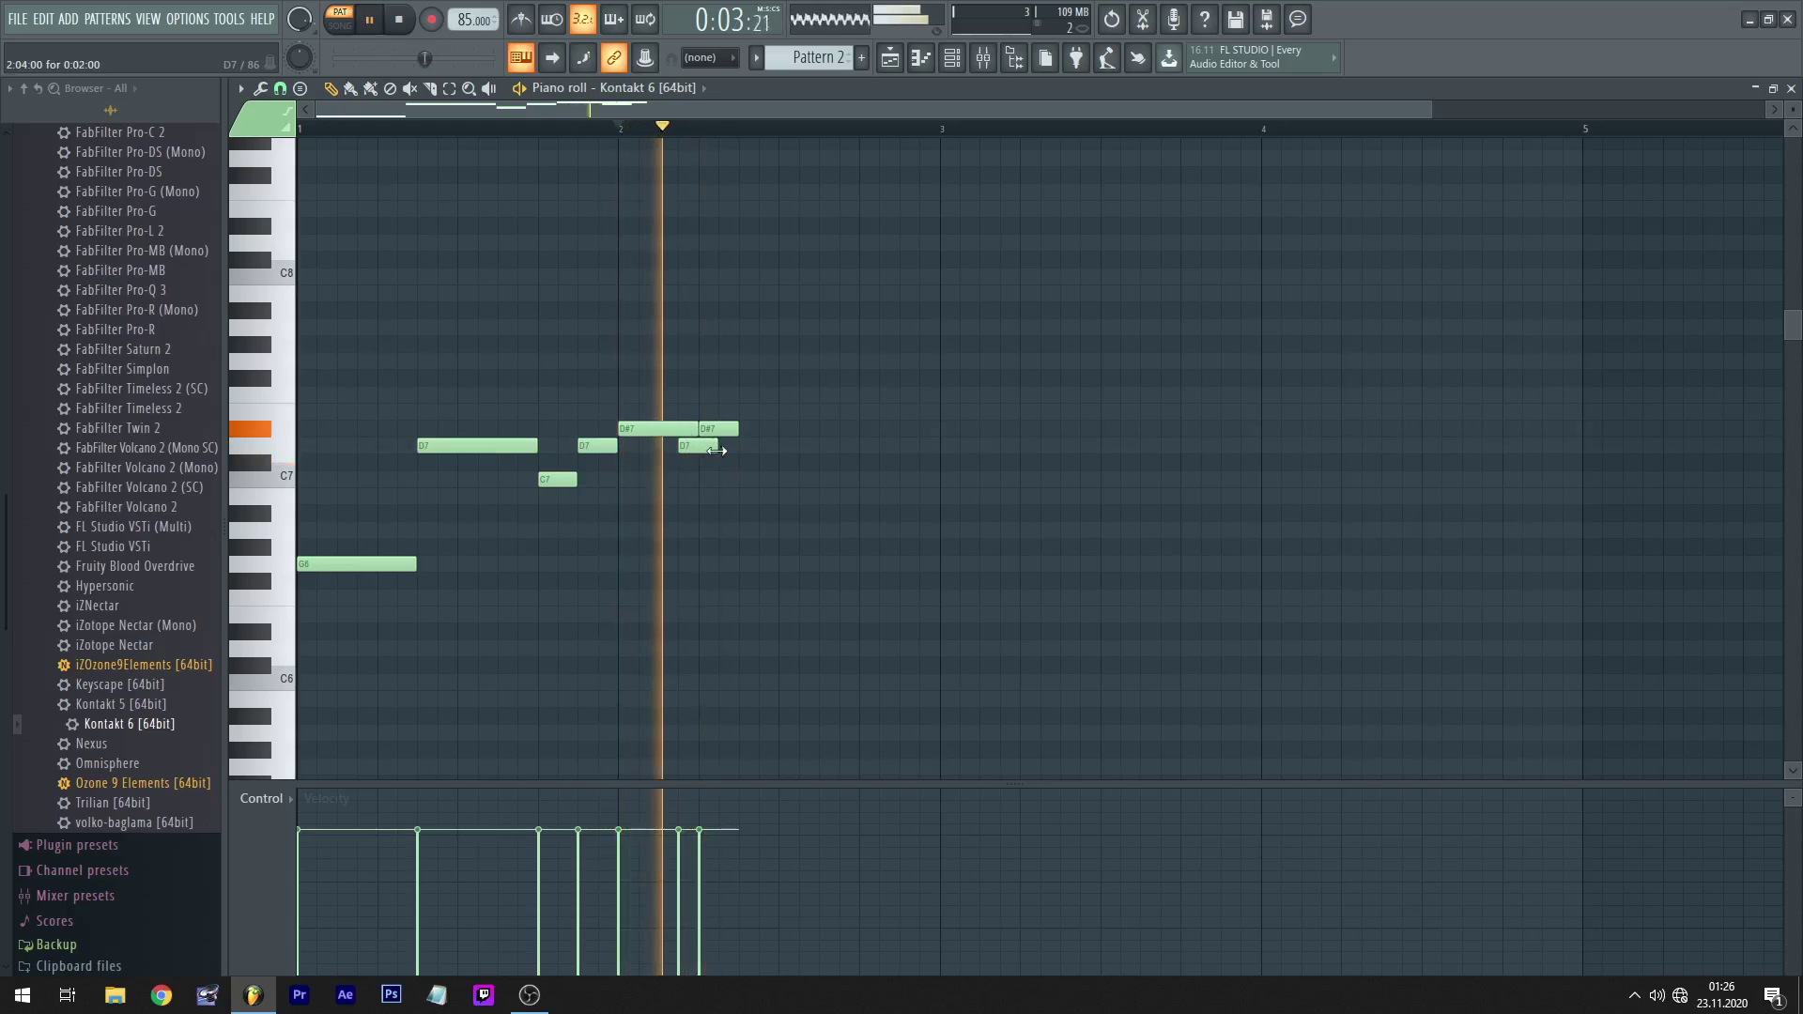
{"action": "key", "text": "space"}
{"action": "mouse_move", "coordinate": [696, 437]}
{"action": "left_mouse_down"}
{"action": "mouse_move", "coordinate": [674, 429]}
{"action": "mouse_move", "coordinate": [699, 445]}
{"action": "left_mouse_up"}
{"action": "key", "text": "space"}
{"action": "key", "text": "space"}
{"action": "key", "text": "space"}
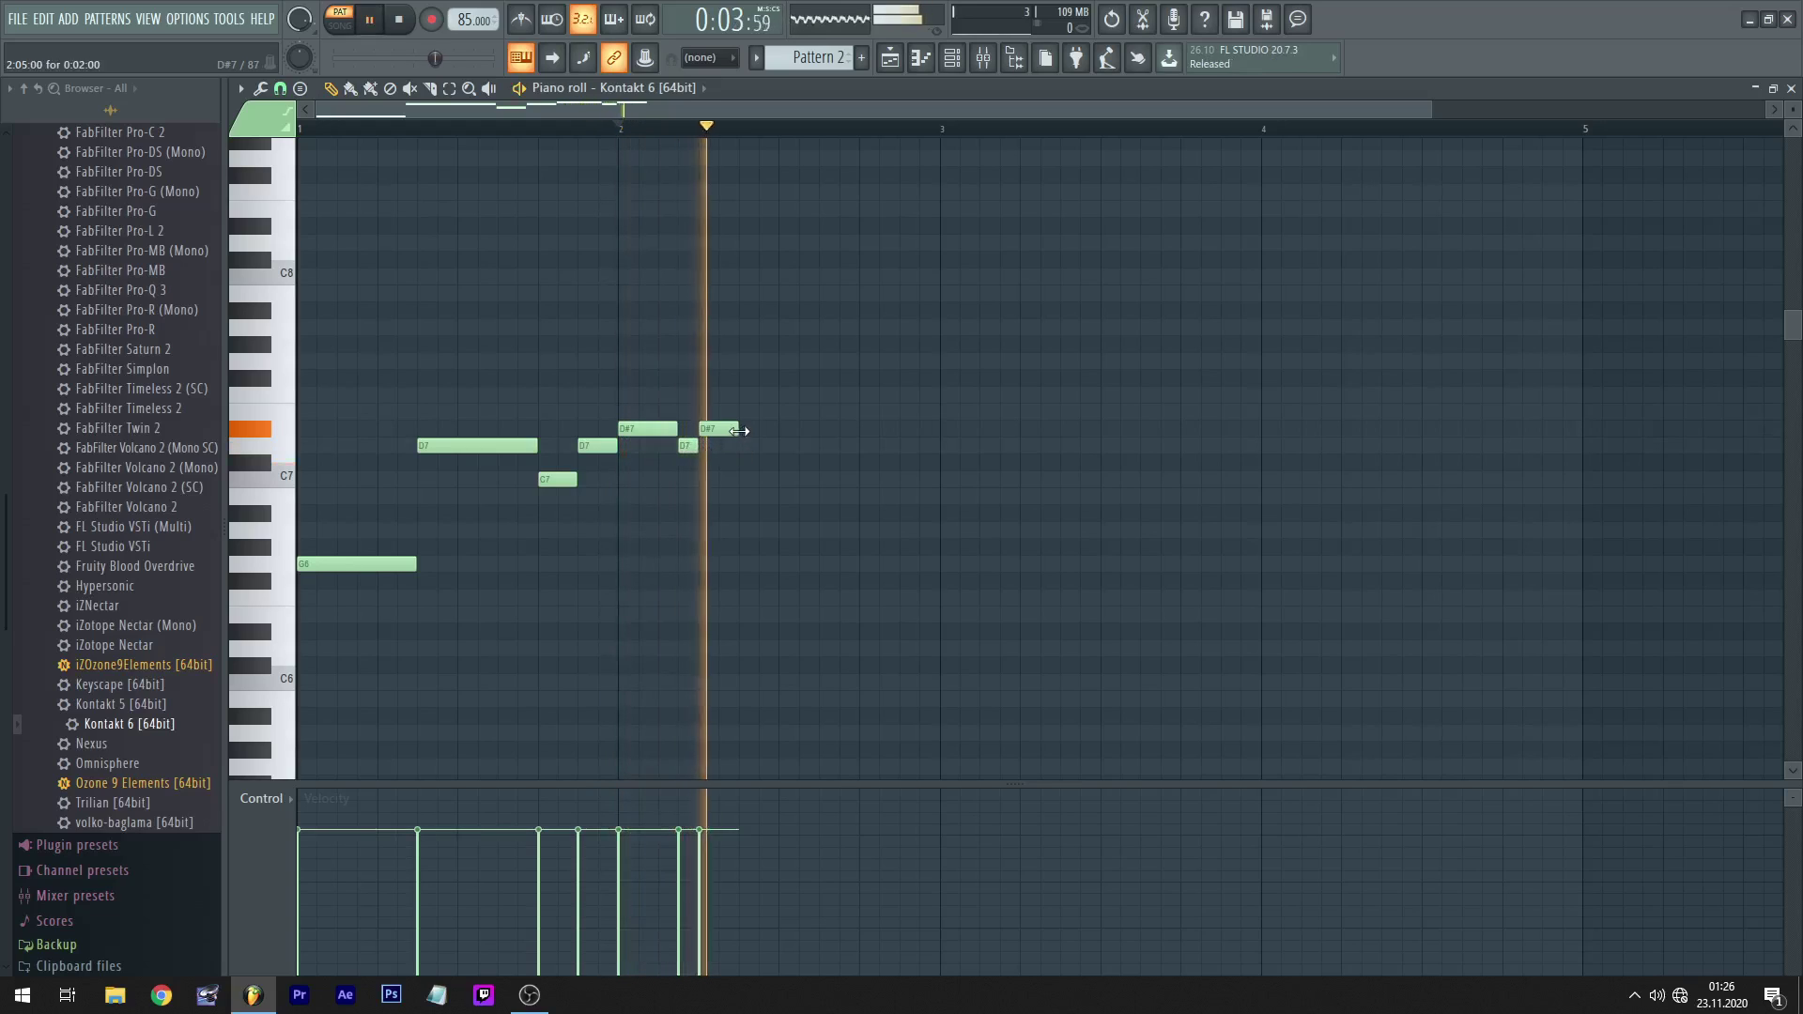
- Add two-step D7 and C7 notes at steps 7 and 9 of bar 2, checking the timing by playback
{"action": "left_click", "coordinate": [744, 445]}
{"action": "key", "text": "space"}
{"action": "key", "text": "space"}
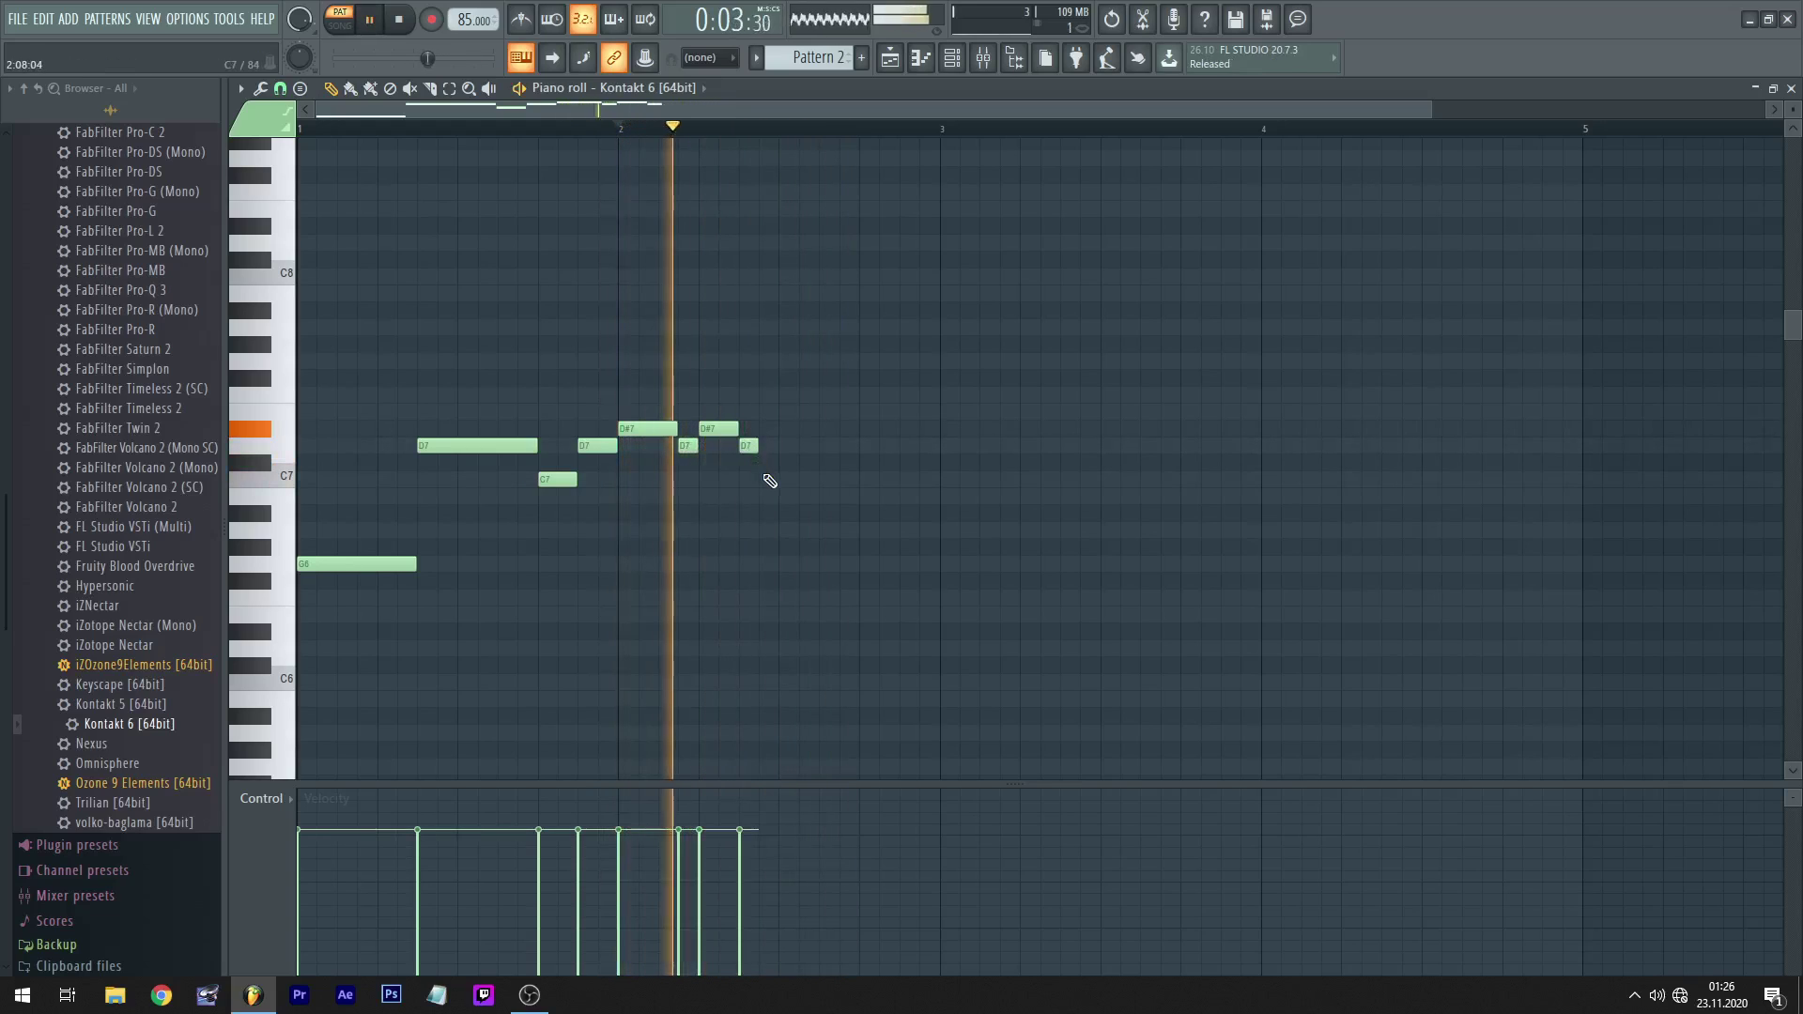
{"action": "key", "text": "space"}
{"action": "left_click", "coordinate": [761, 478]}
{"action": "key", "text": "space"}
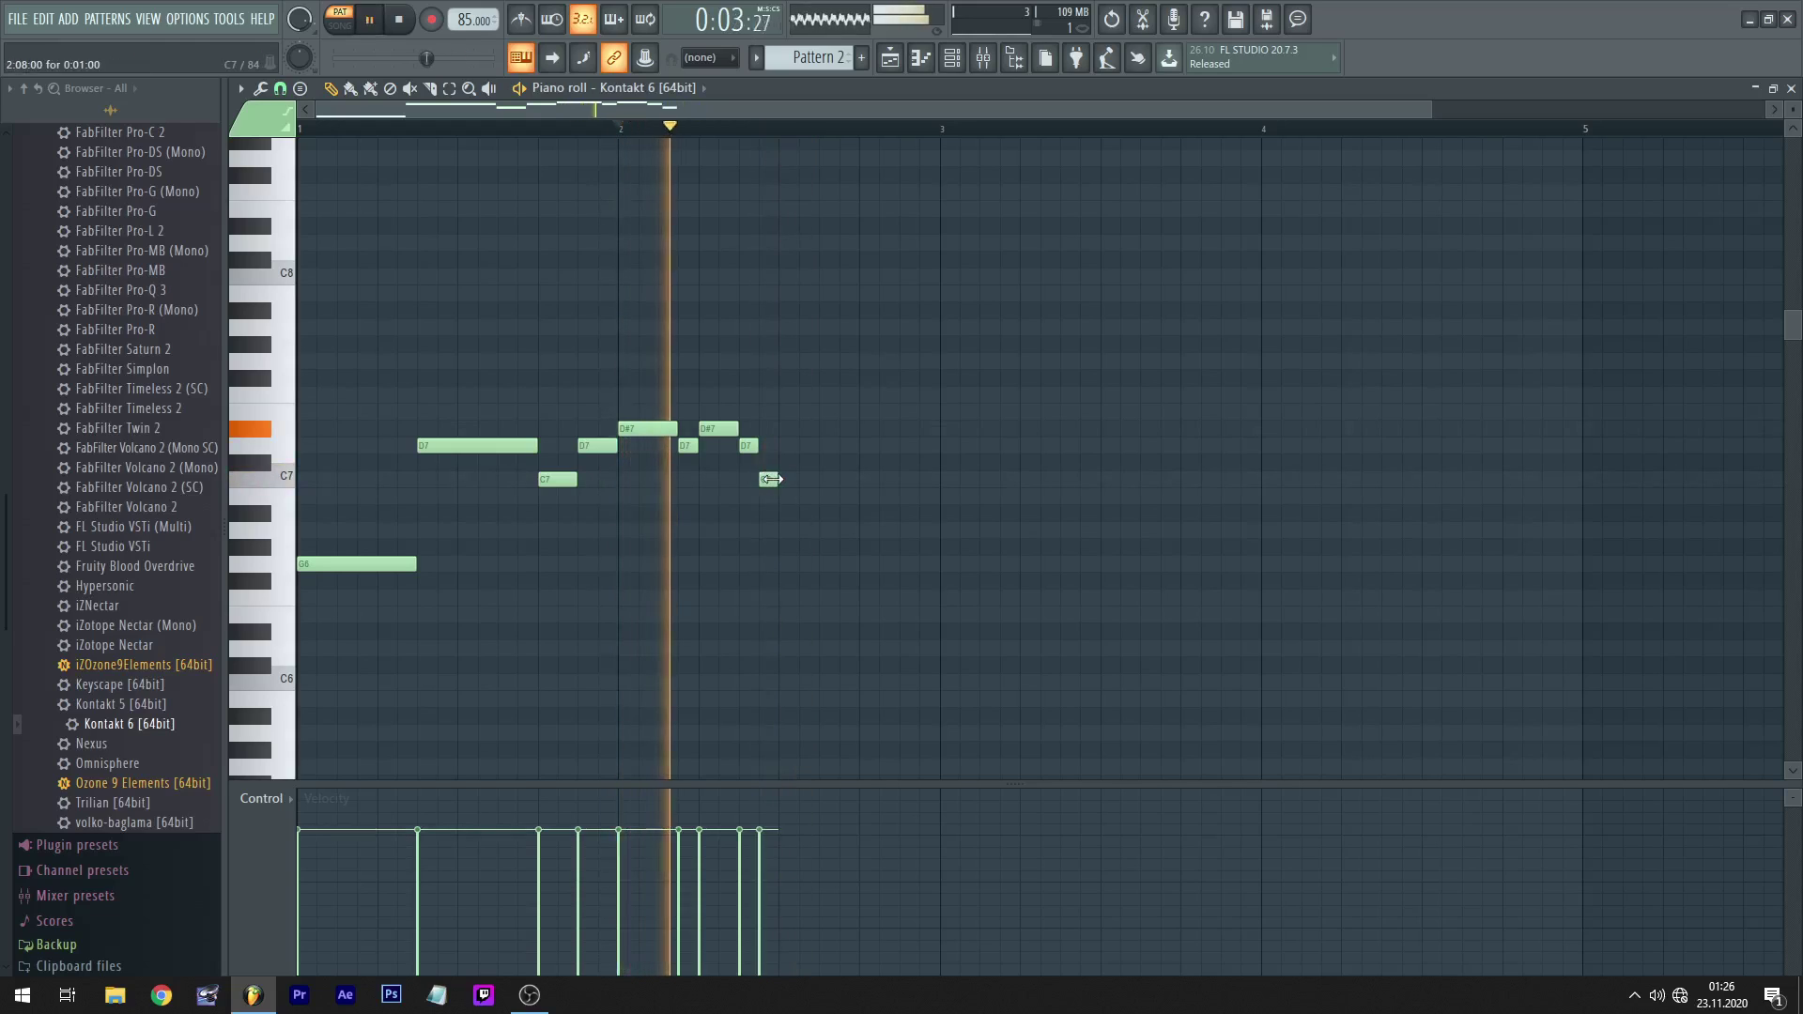
{"action": "left_click_drag", "start_coordinate": [762, 477], "coordinate": [817, 480]}
{"action": "key", "text": "space"}
{"action": "key", "text": "space"}
{"action": "key", "text": "space"}
{"action": "key", "text": "space"}
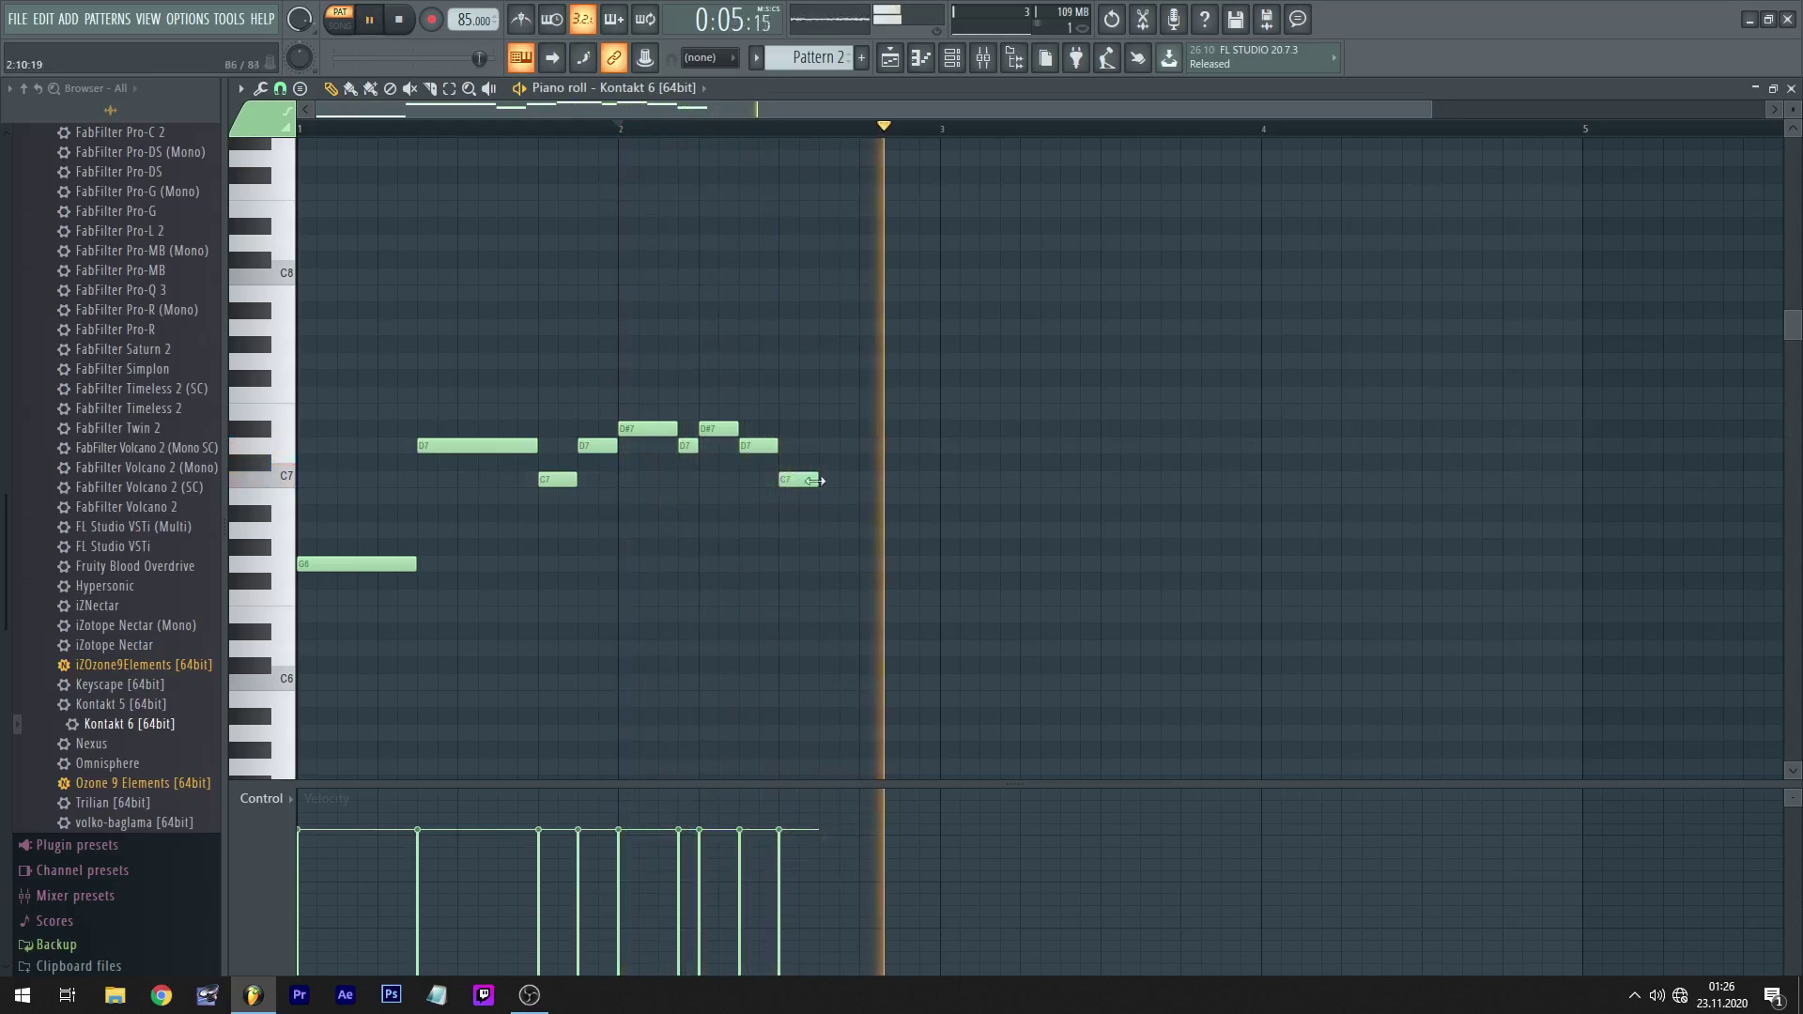
- Finish bar 2 with a one-step D7 at step 12, then two-step C7 and A#6 notes, and stop playback
{"action": "left_click", "coordinate": [848, 447]}
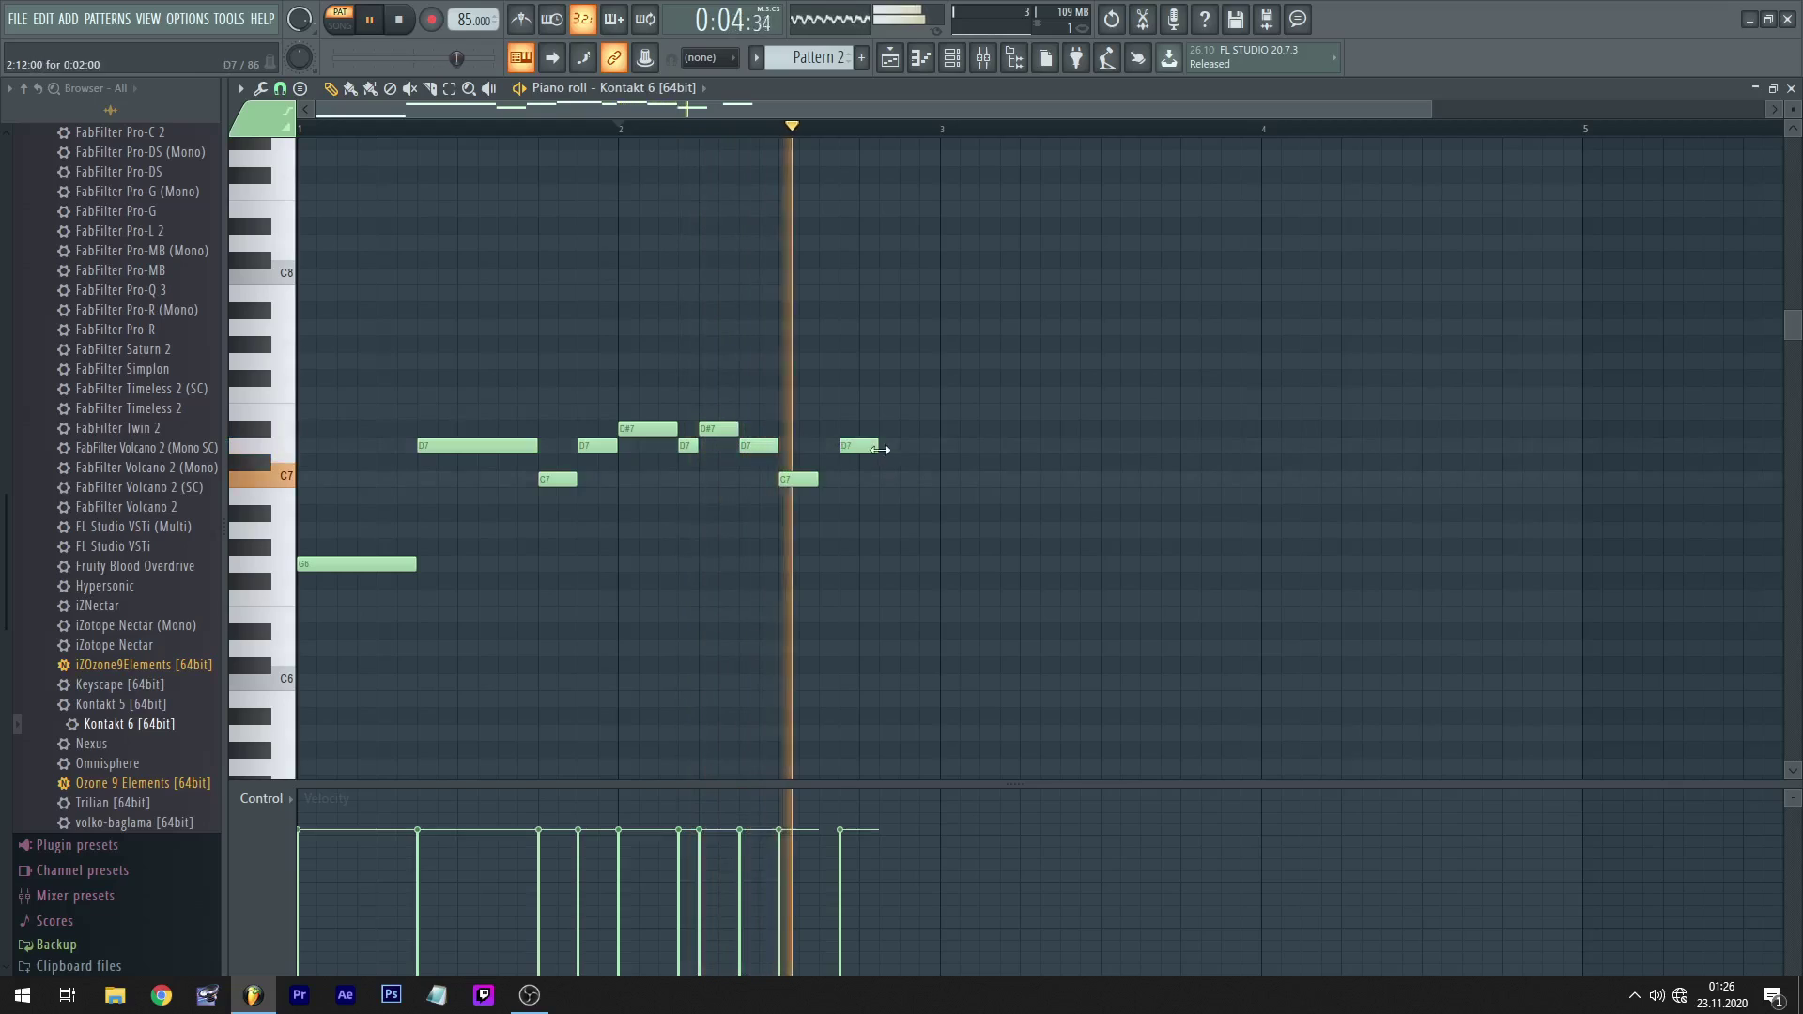
{"action": "left_click_drag", "start_coordinate": [876, 445], "coordinate": [858, 445]}
{"action": "left_click", "coordinate": [873, 480]}
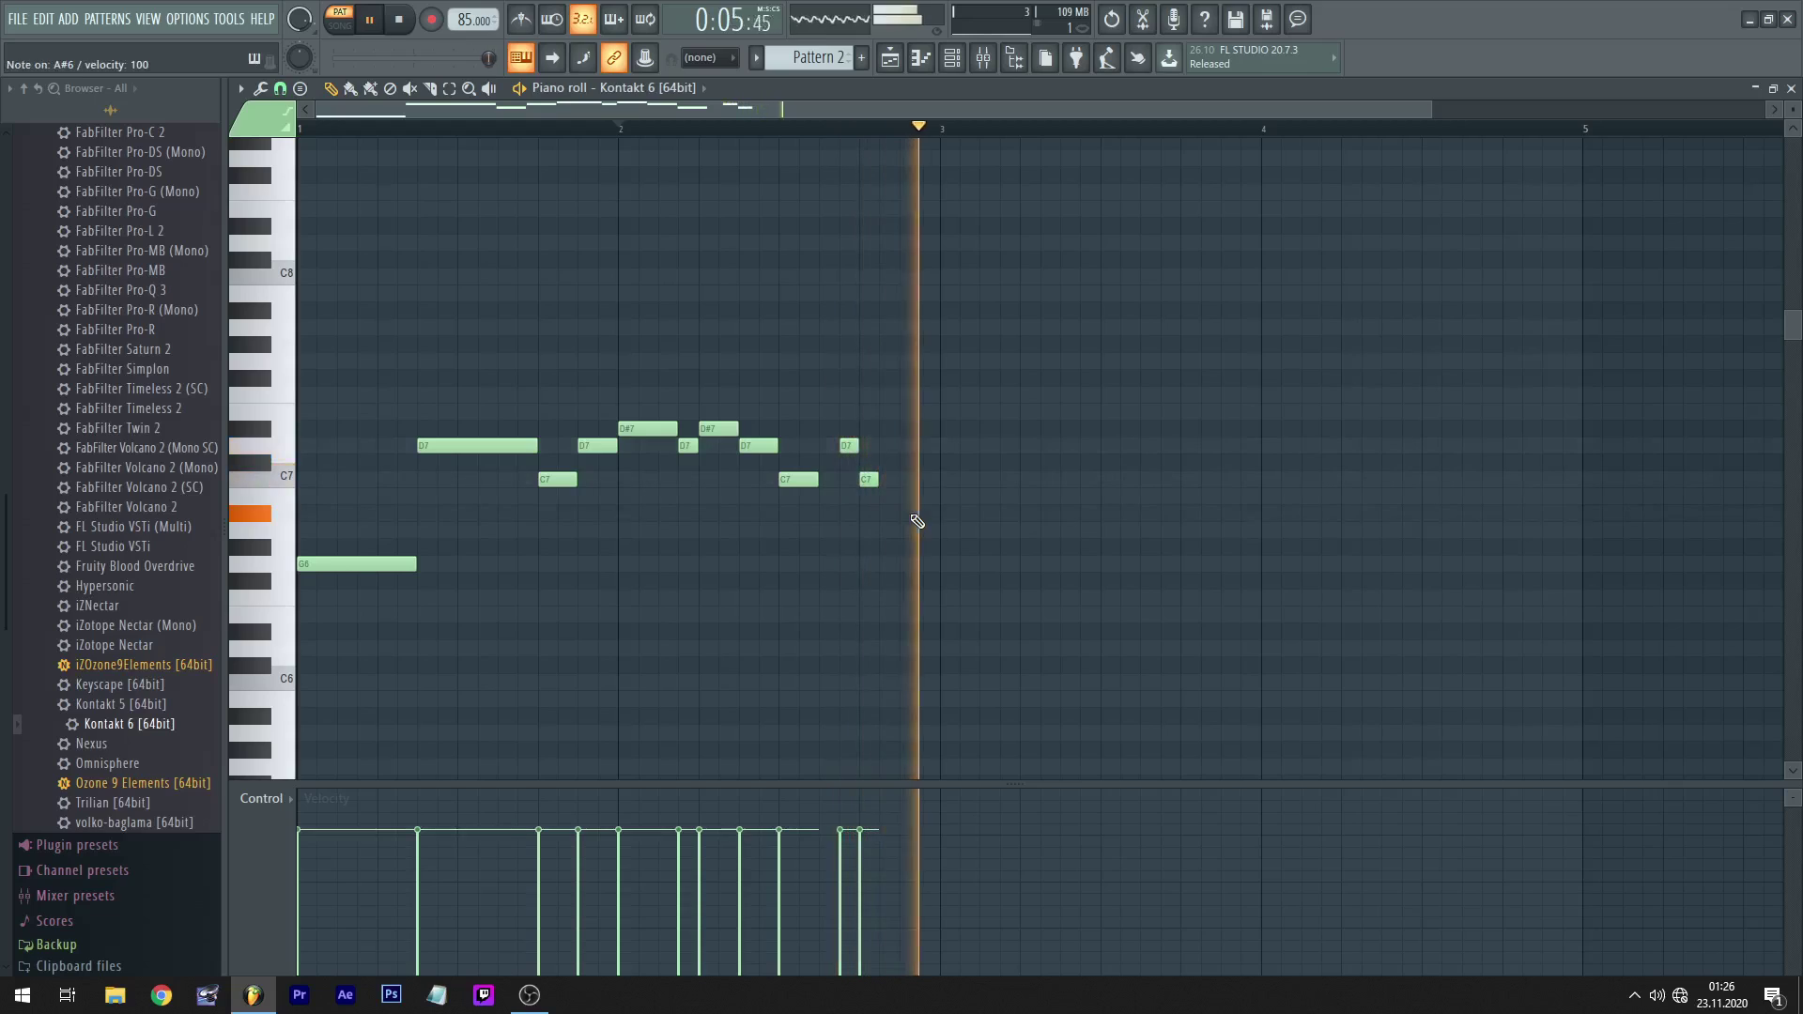
{"action": "left_click", "coordinate": [888, 514]}
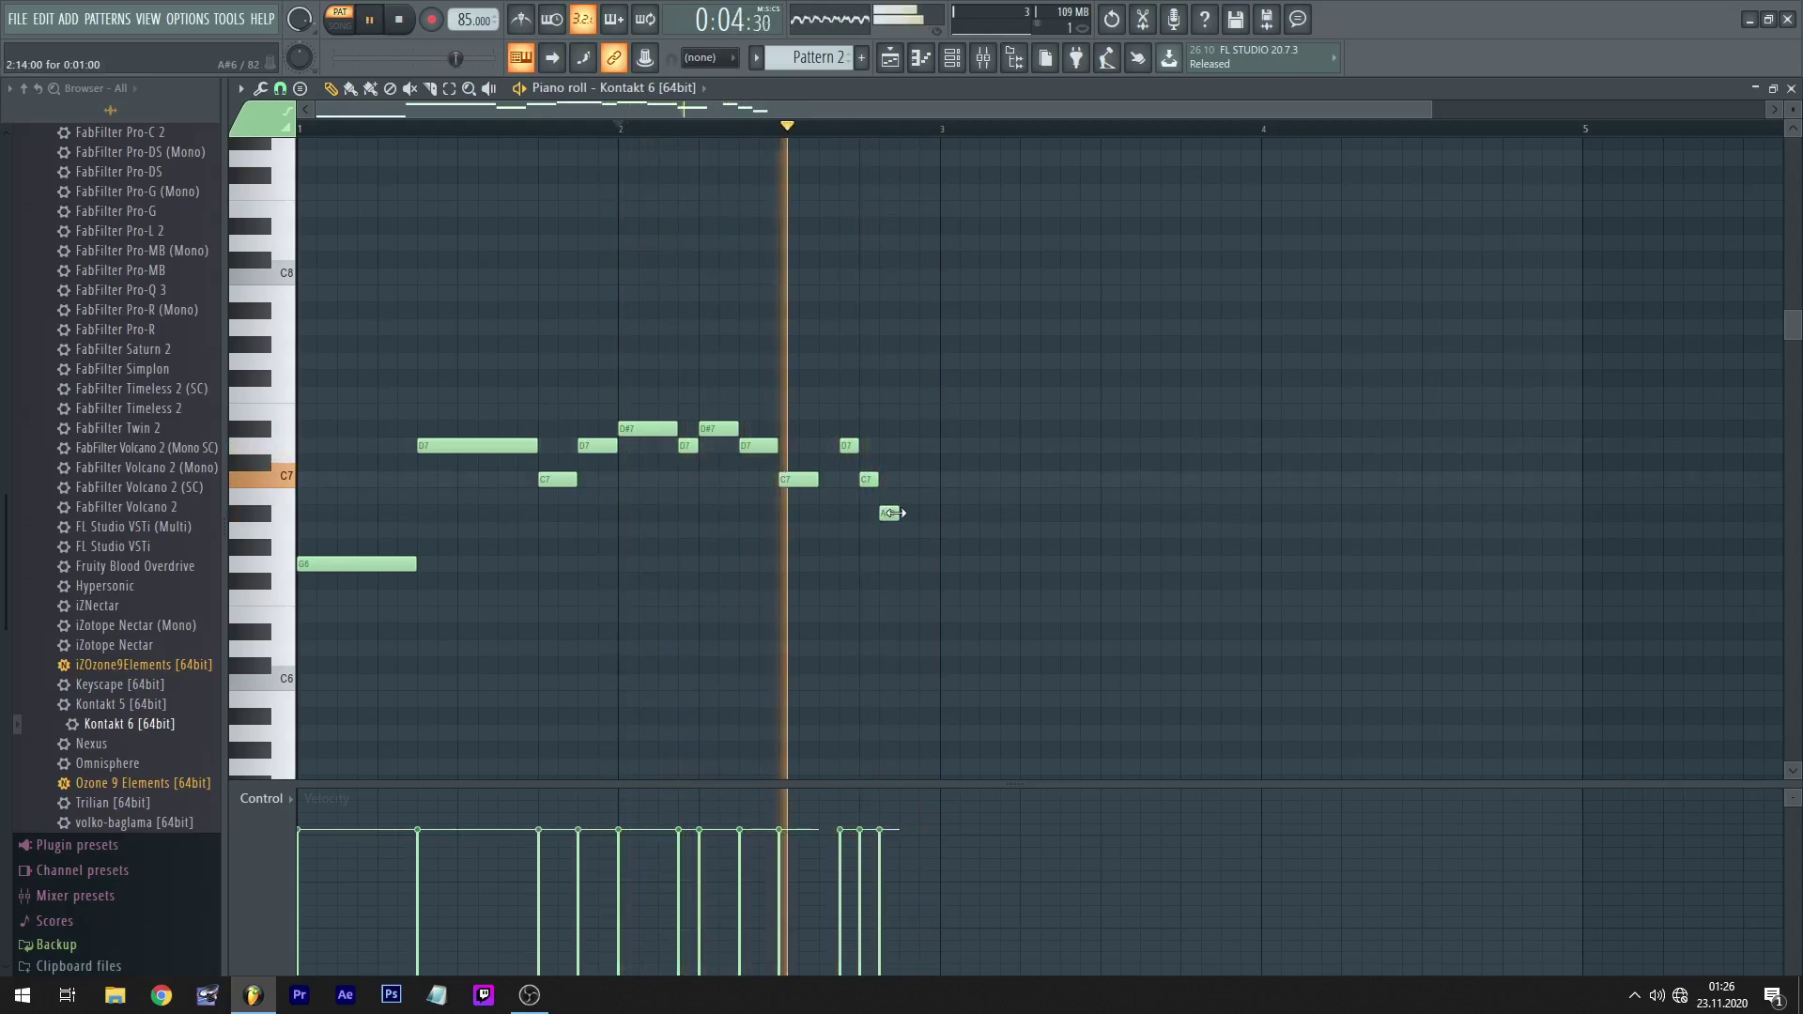
{"action": "left_click_drag", "start_coordinate": [882, 514], "coordinate": [896, 480]}
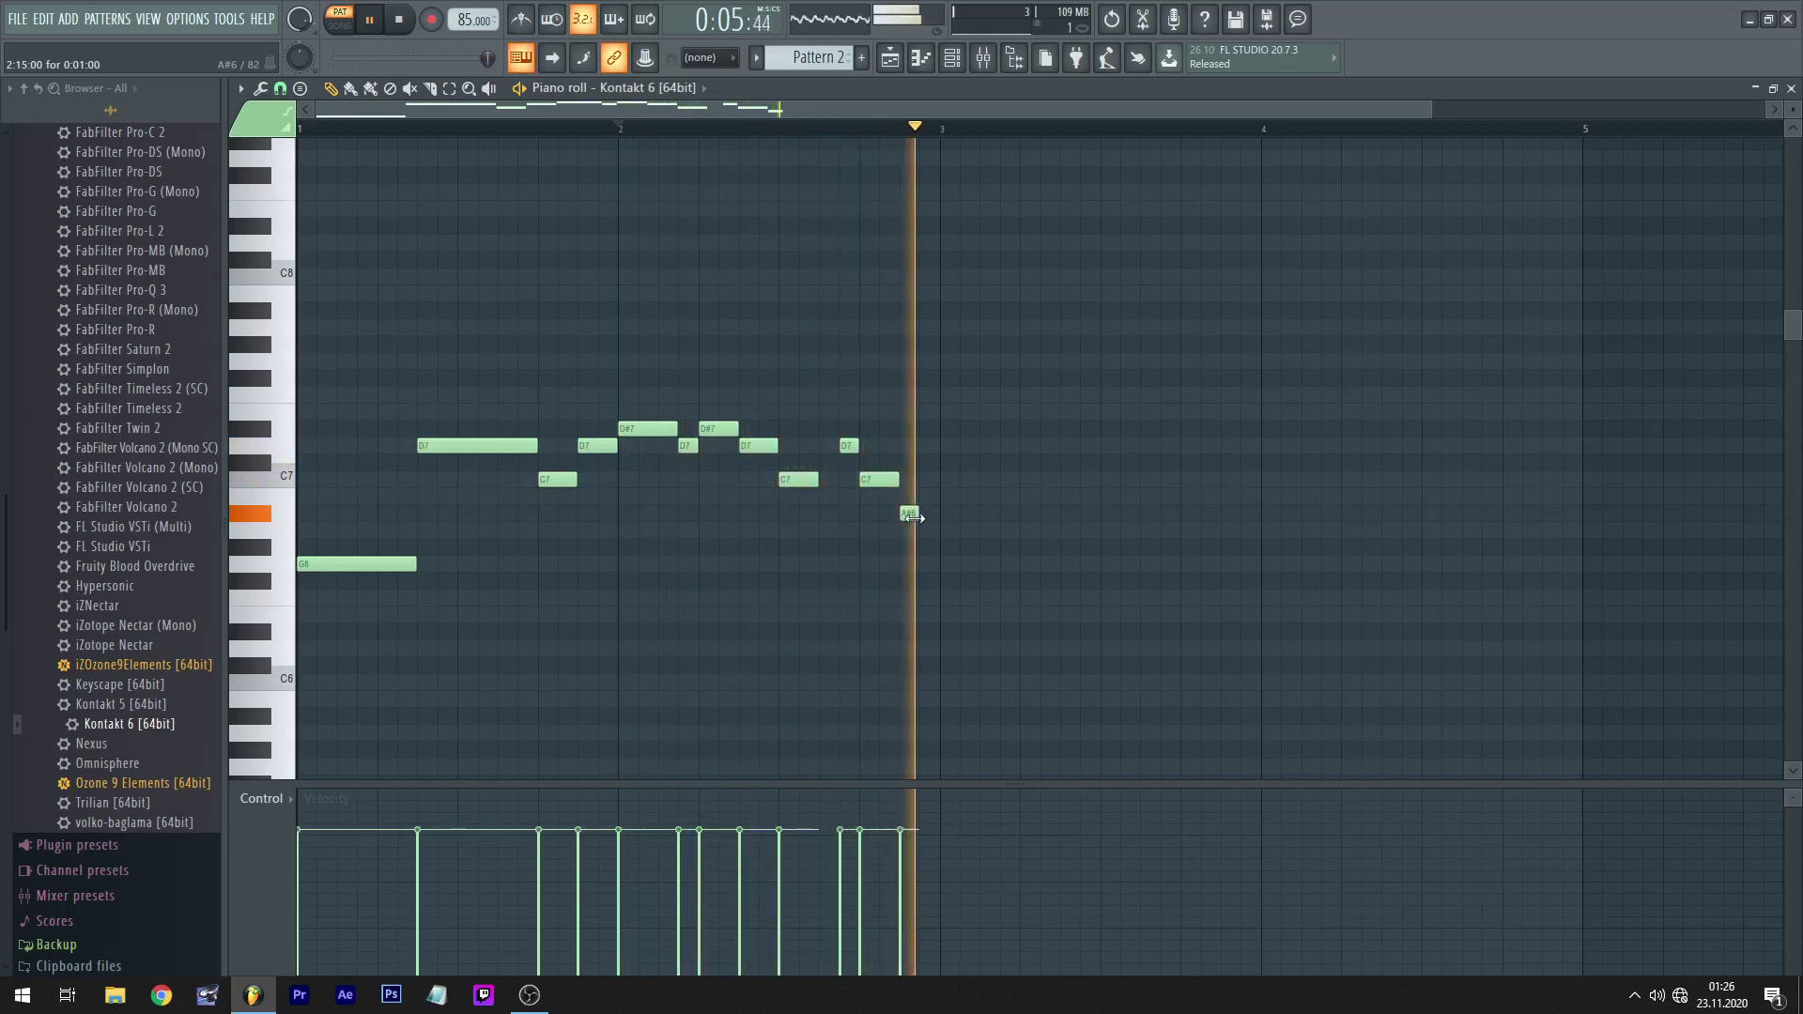
{"action": "key", "text": "space"}
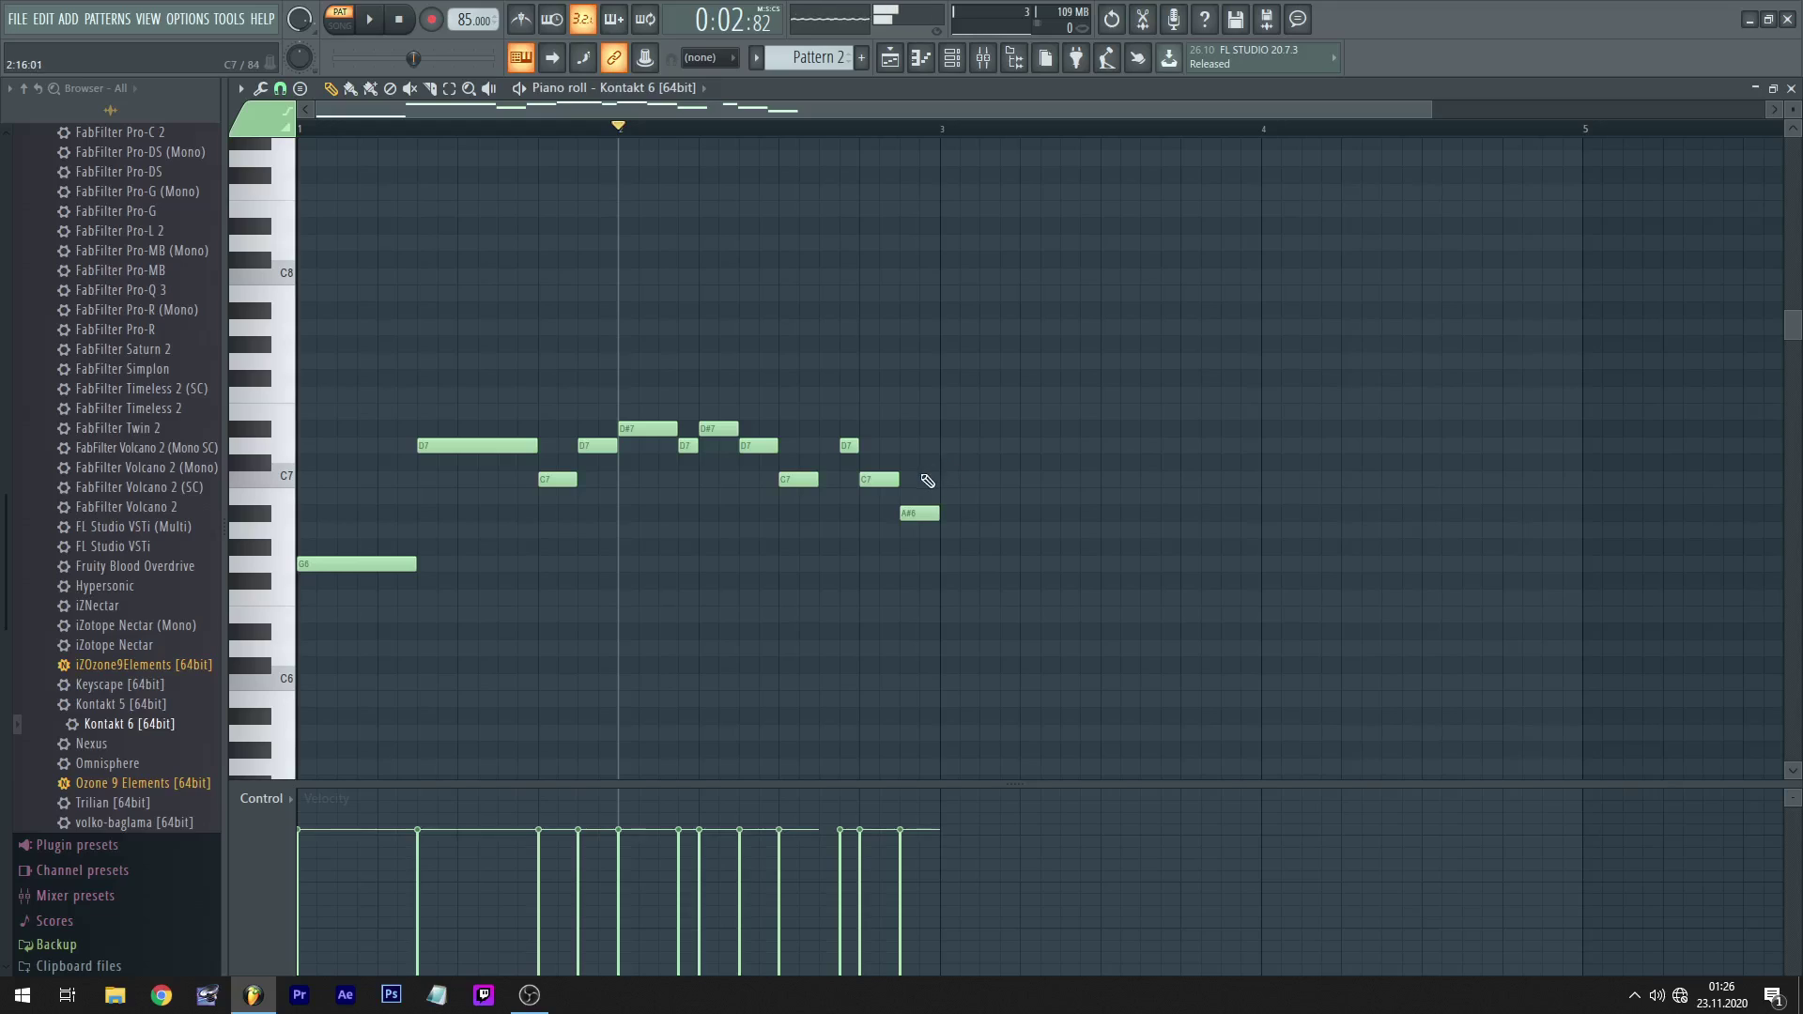
- Audition candidate notes for the start of bar 3 with the Doudouk C sound
{"action": "key", "text": "r"}
{"action": "key", "text": "3"}
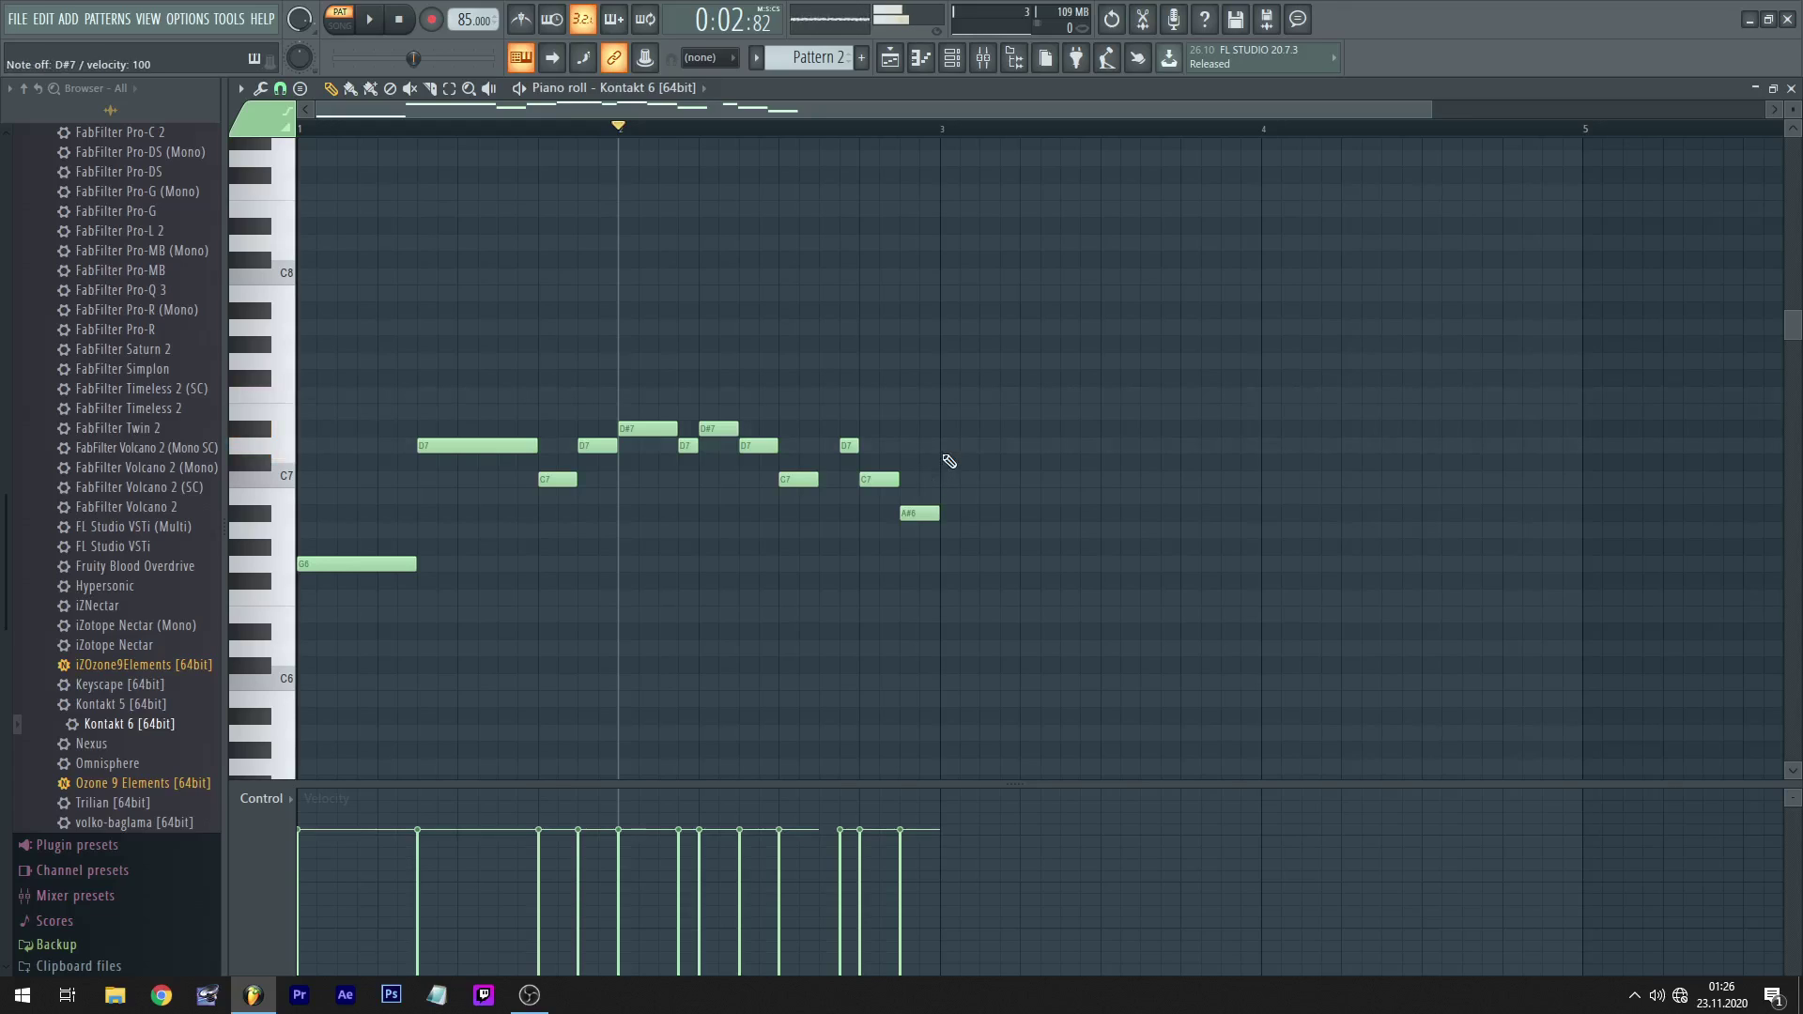
{"action": "key", "text": "q"}
{"action": "key", "text": "w"}
{"action": "key", "text": "3"}
{"action": "key", "text": "3"}
{"action": "key", "text": "q"}
{"action": "key", "text": "q"}
{"action": "key", "text": "j"}
{"action": "key", "text": "w"}
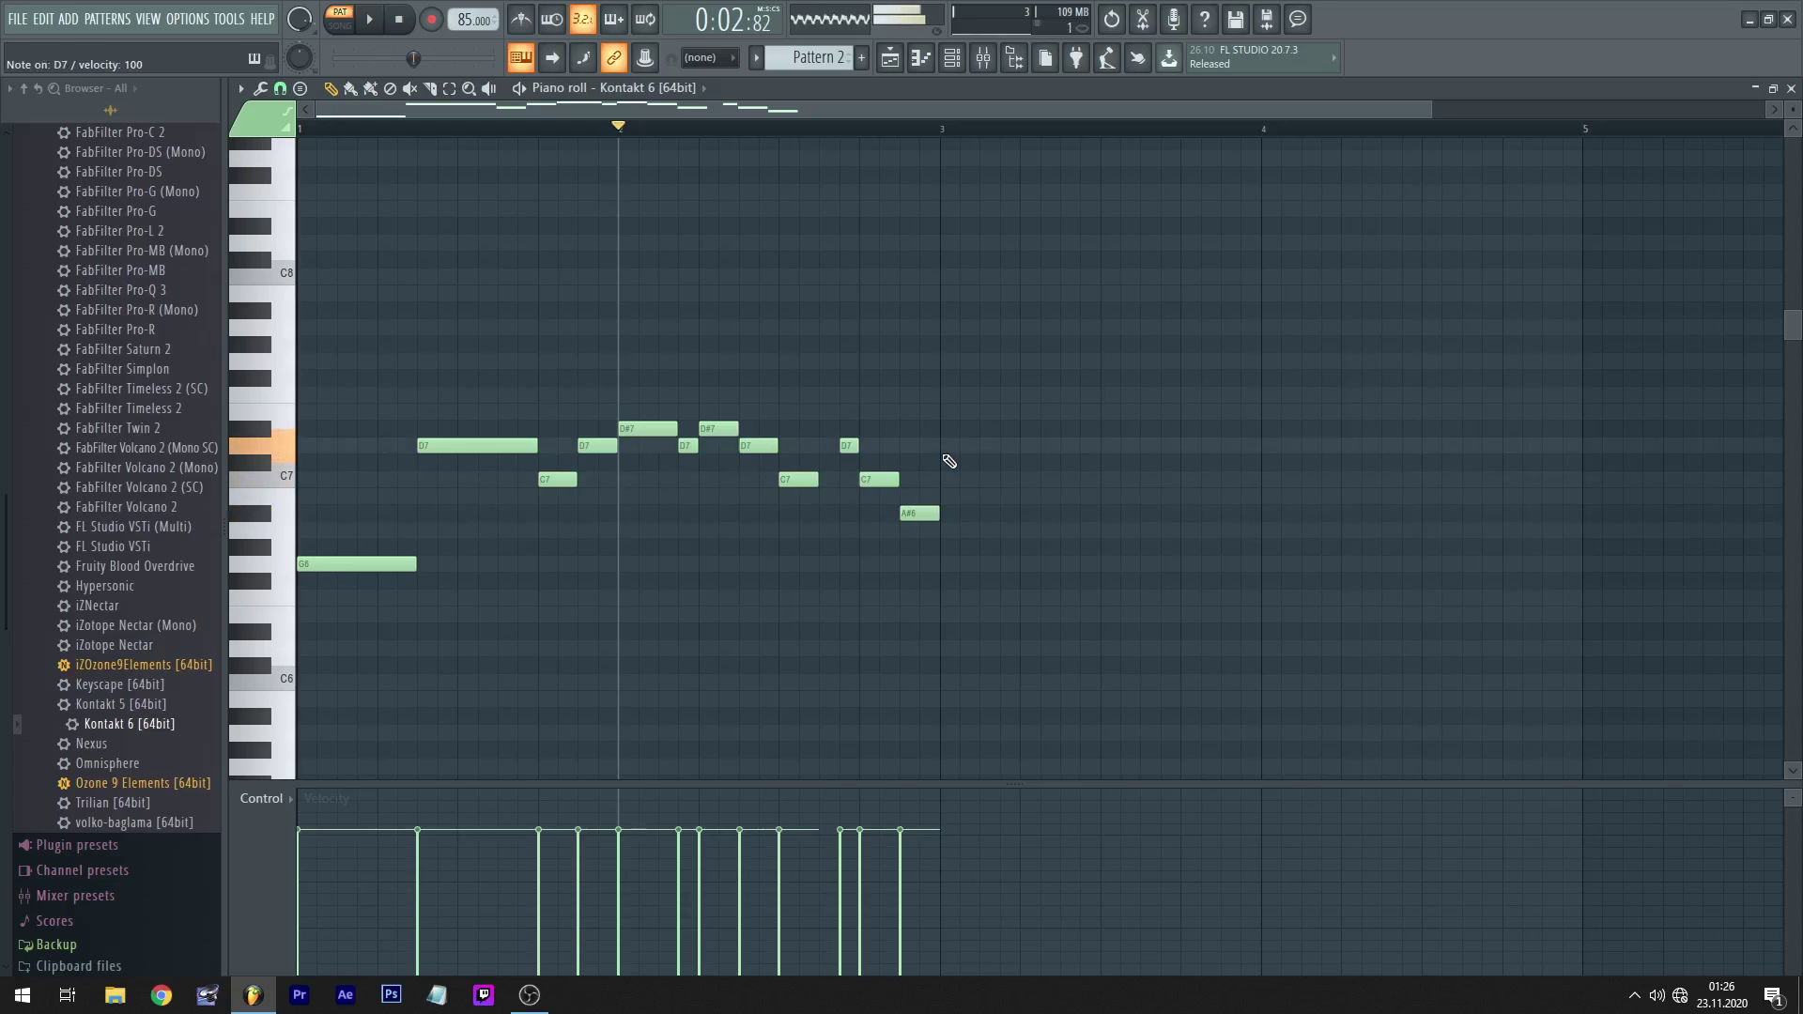
- Place a three-step D7 note at the start of bar 3 and test it by playback and live notes
{"action": "left_click", "coordinate": [946, 448]}
{"action": "key", "text": "space"}
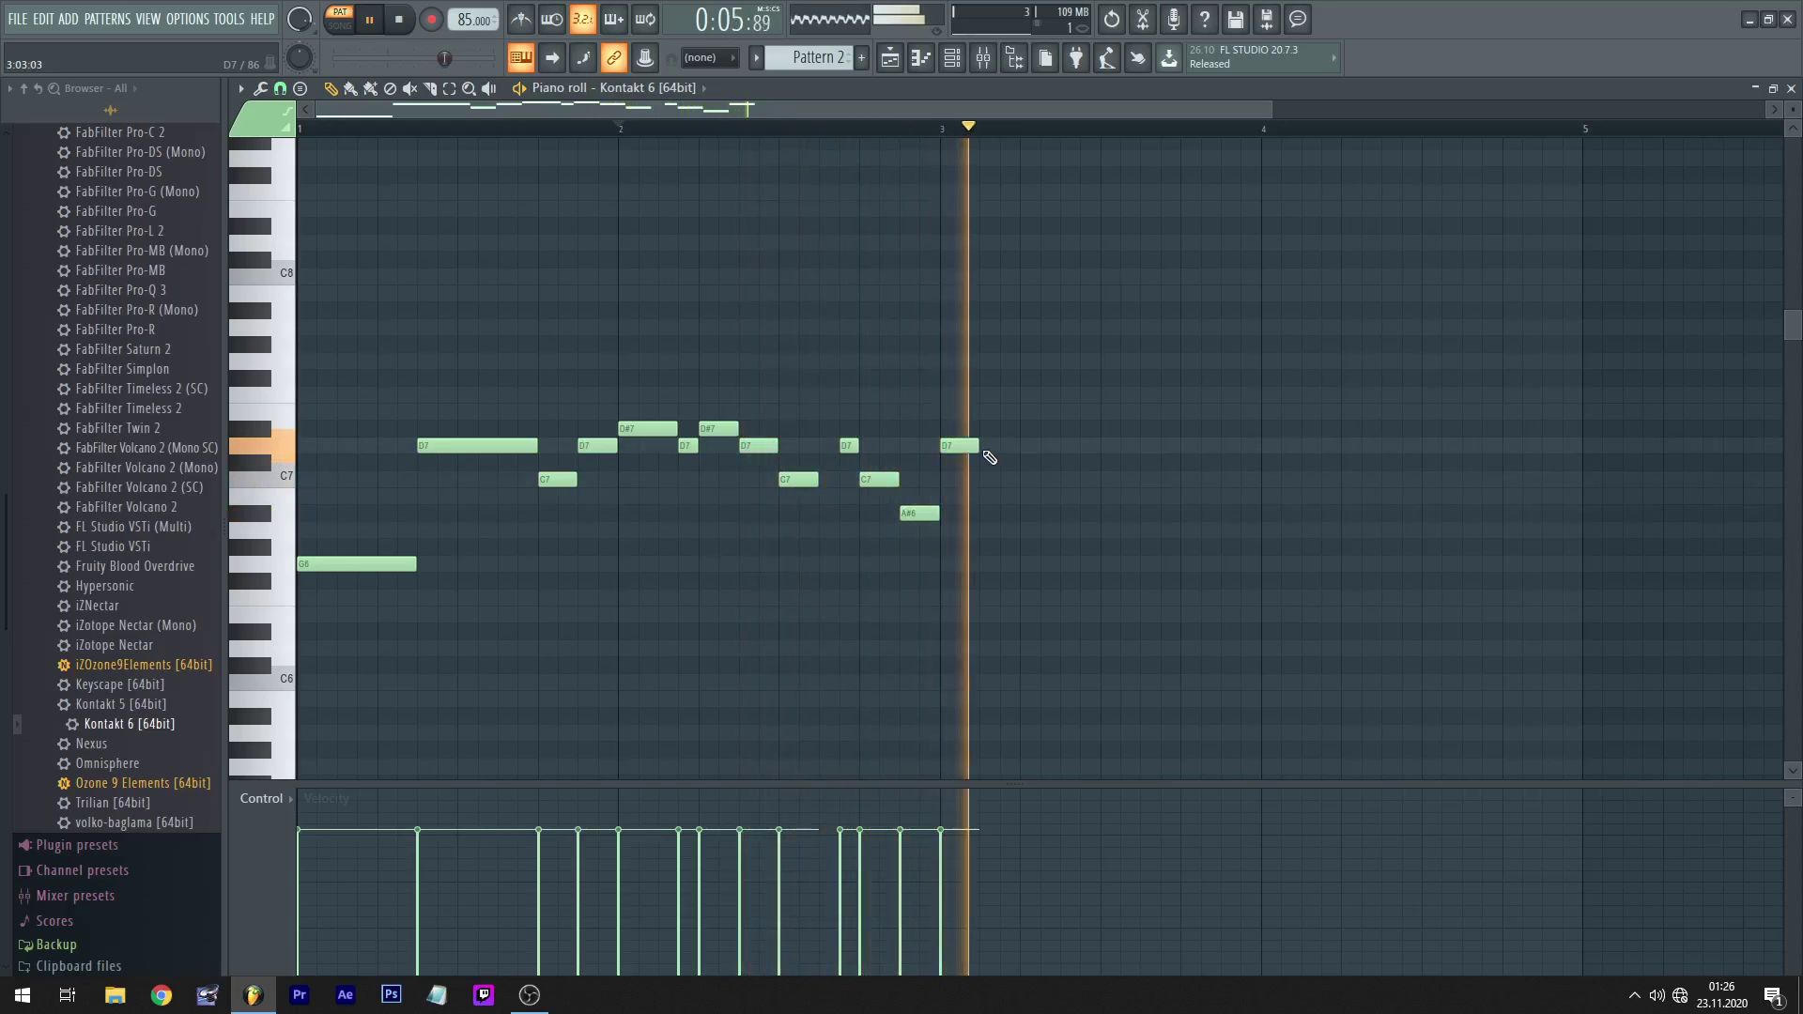
{"action": "key", "text": "space"}
{"action": "key", "text": "q"}
{"action": "key", "text": "w"}
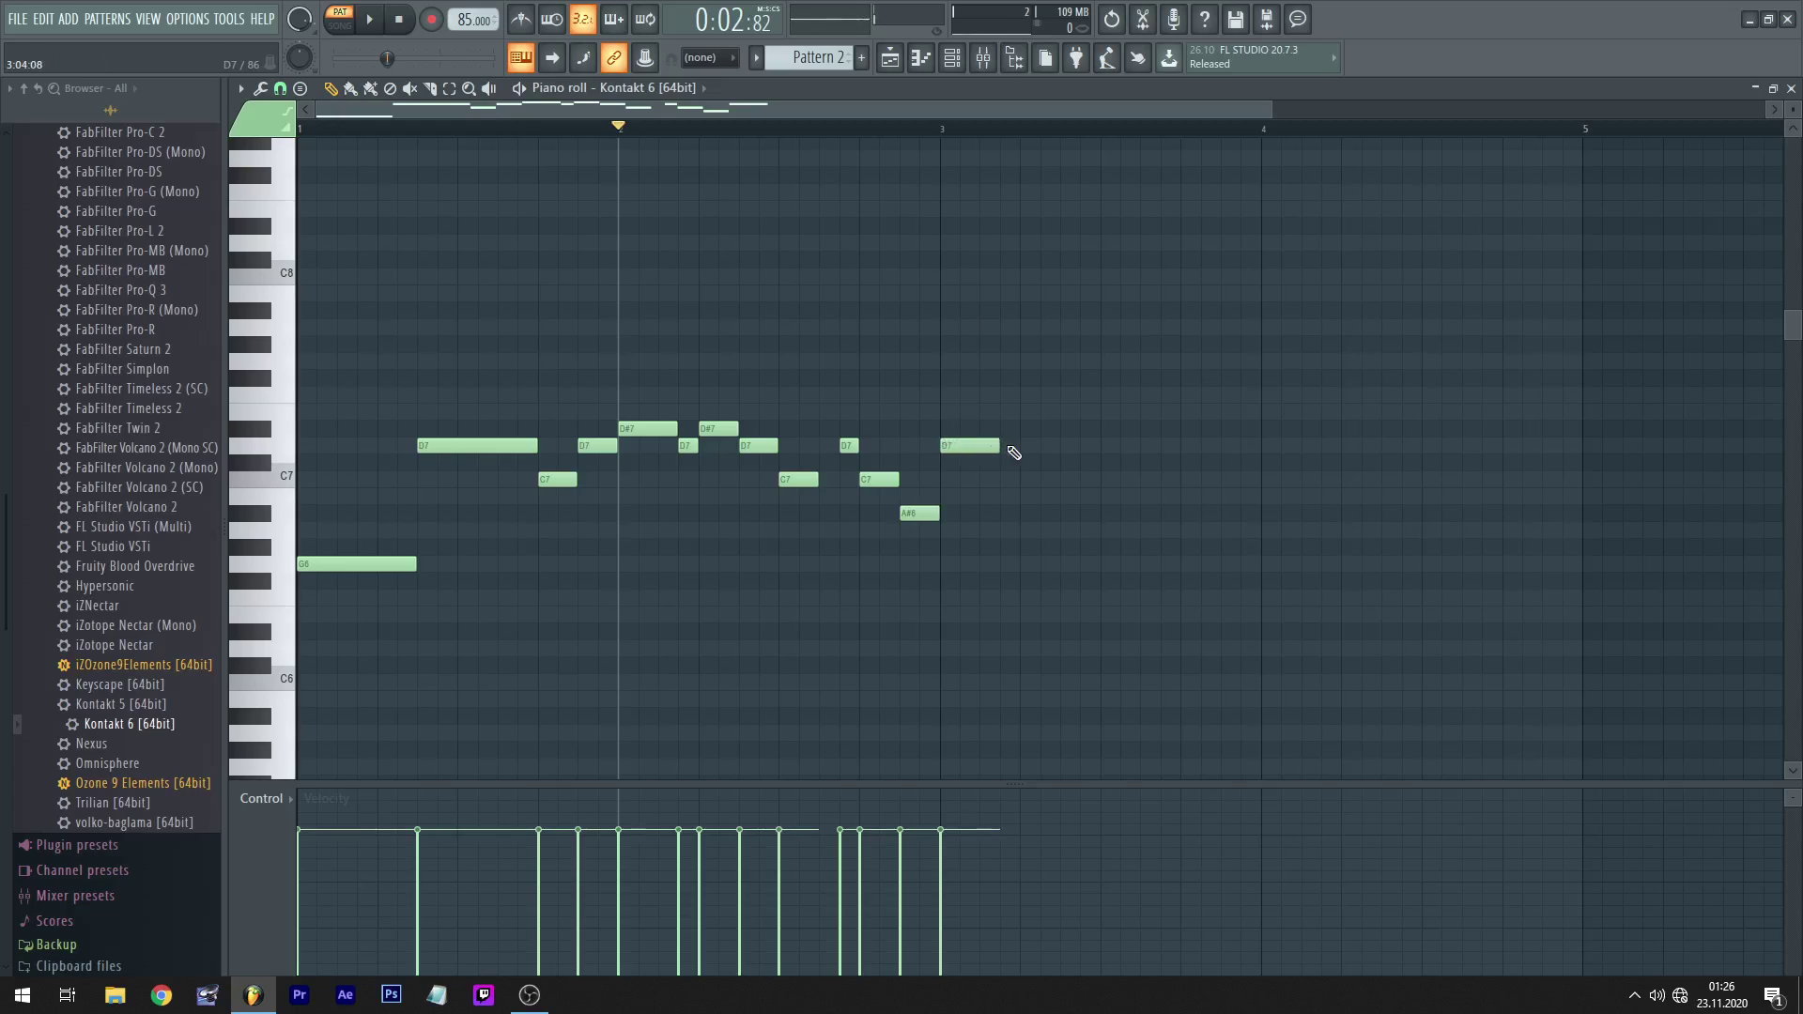
- Add a one-step C7 at step 4 of bar 3, checking it by playback from the bar's start
{"action": "left_click", "coordinate": [997, 481]}
{"action": "key", "text": "space"}
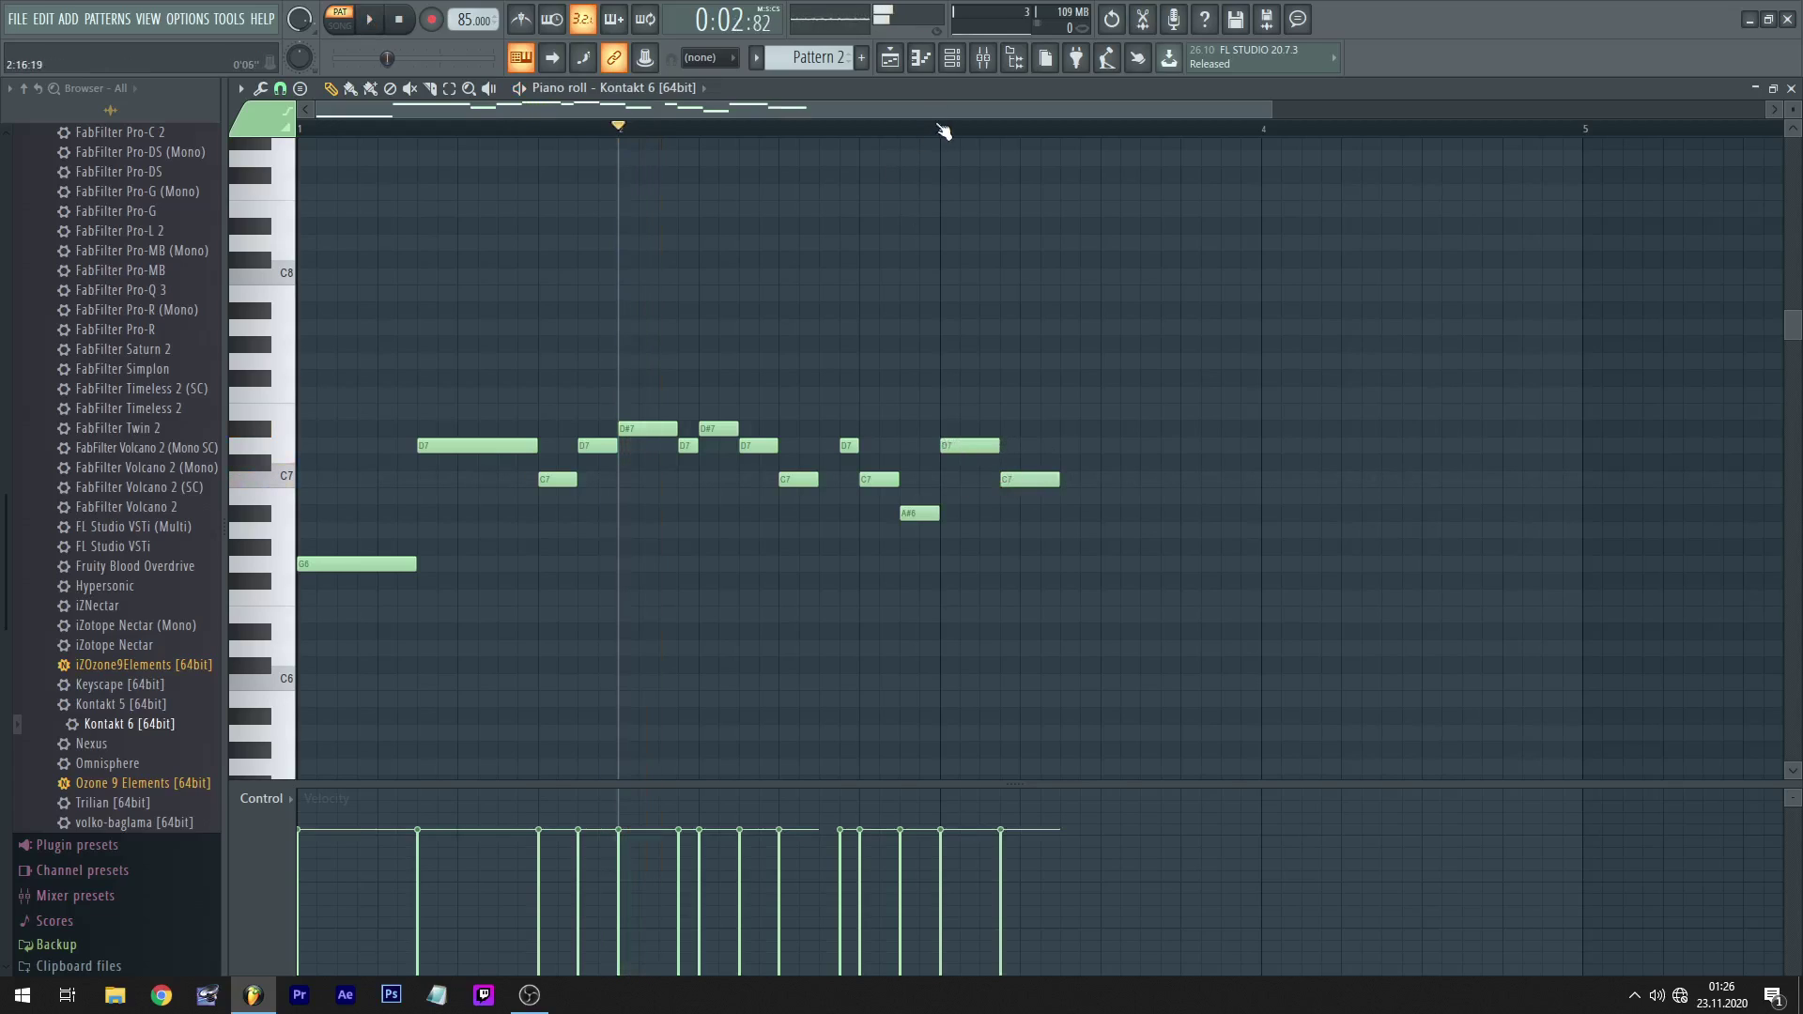
{"action": "left_click", "coordinate": [942, 131]}
{"action": "key", "text": "space"}
{"action": "key", "text": "space"}
{"action": "left_click_drag", "start_coordinate": [1057, 480], "coordinate": [1013, 477]}
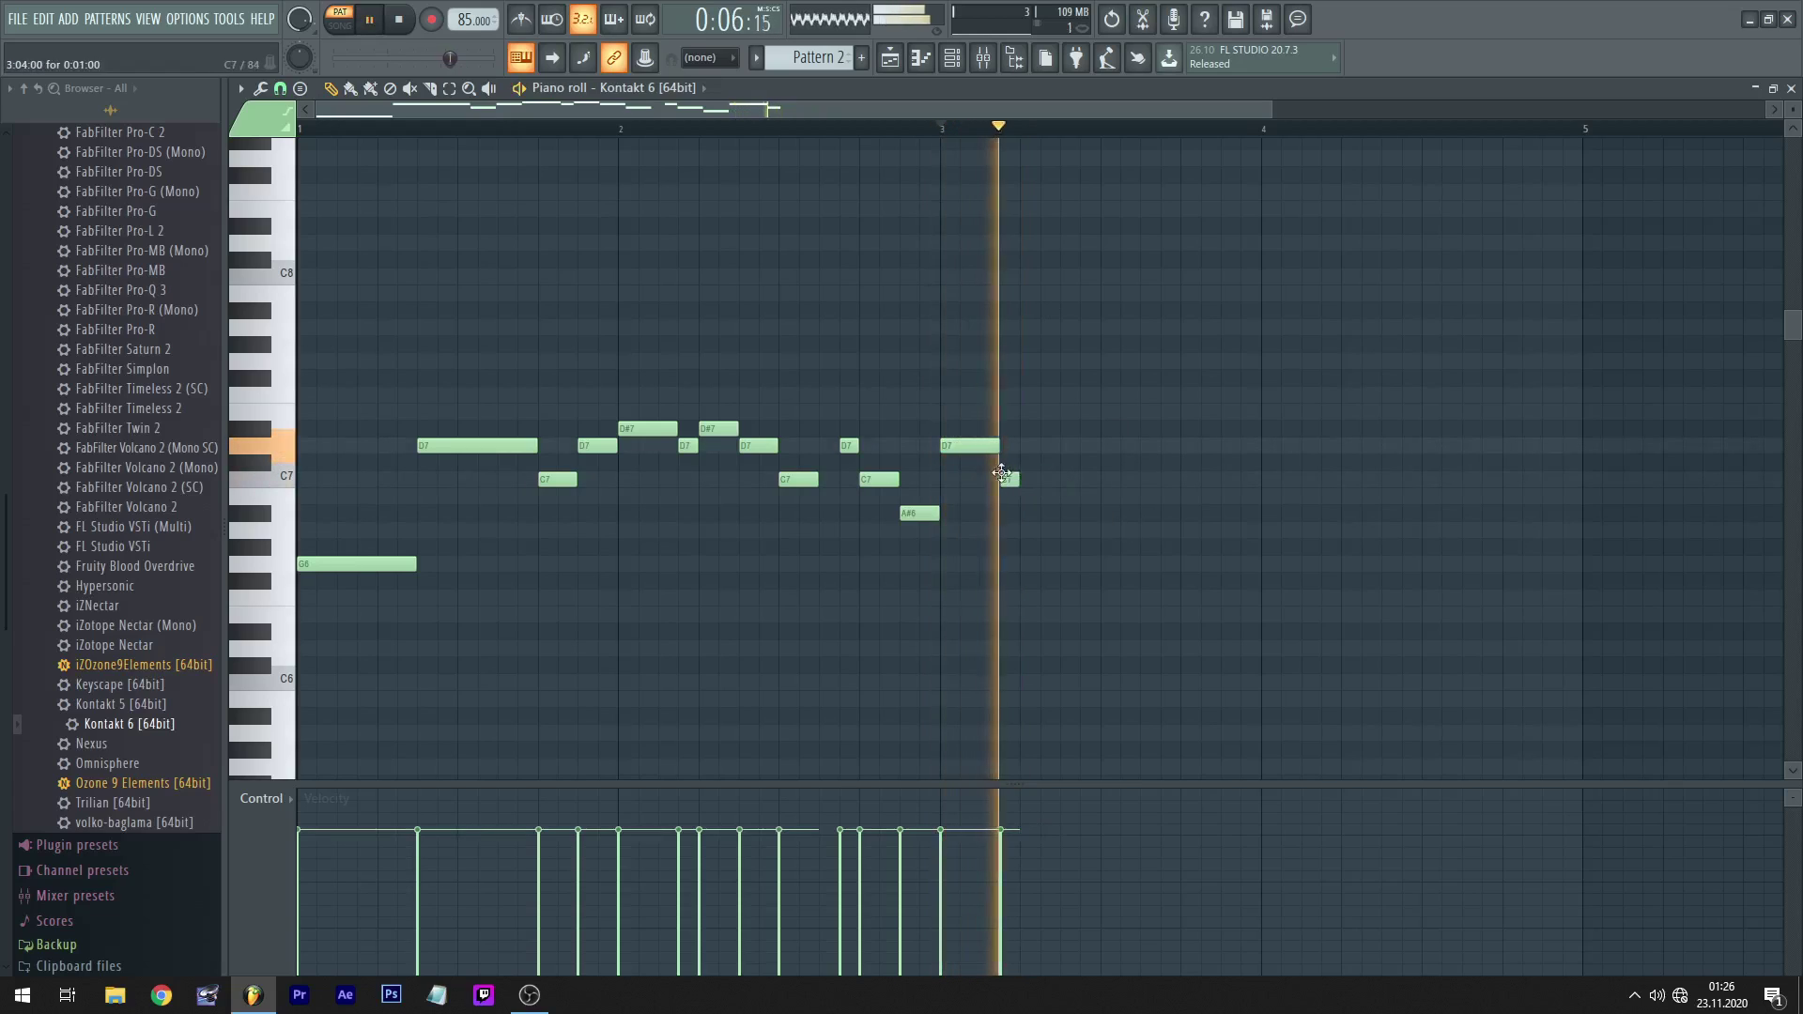
{"action": "key", "text": "space"}
- Add two-step D7 and C7 notes at steps 5 and 7 of bar 3, checking the timing by playback
{"action": "left_click", "coordinate": [1022, 445]}
{"action": "key", "text": "space"}
{"action": "key", "text": "space"}
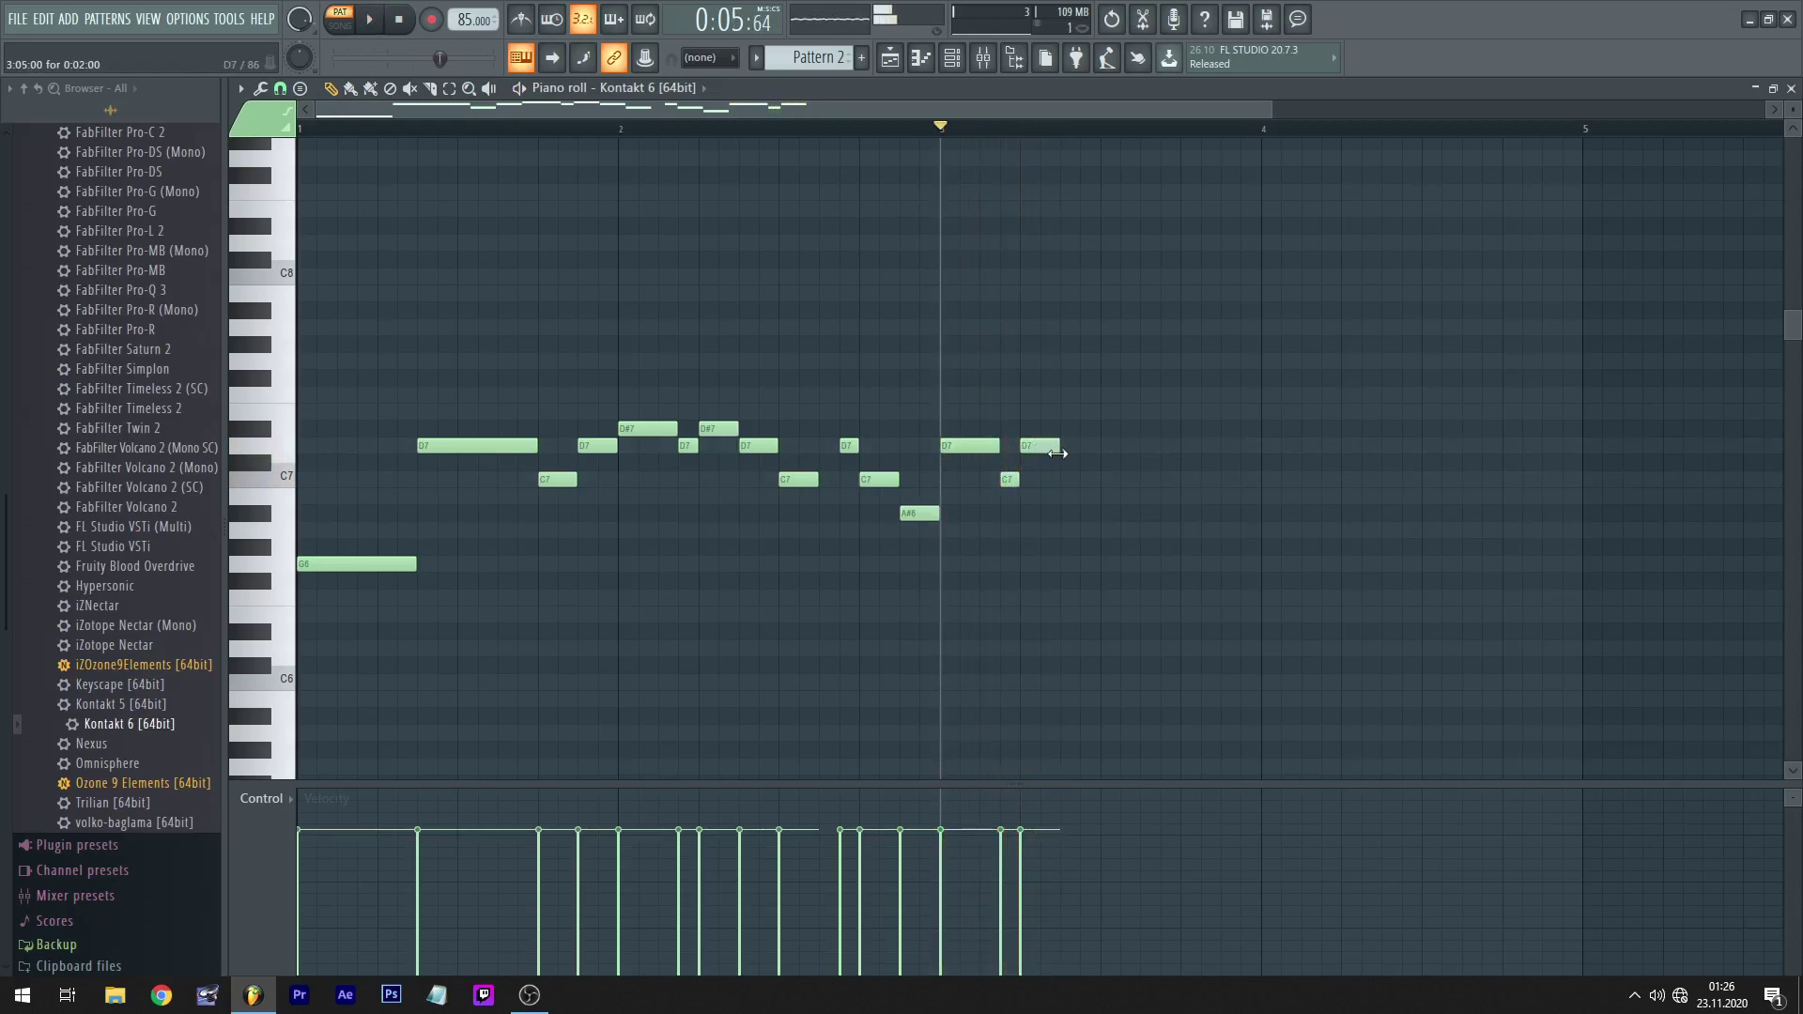
{"action": "key", "text": "space"}
{"action": "left_click", "coordinate": [1071, 483]}
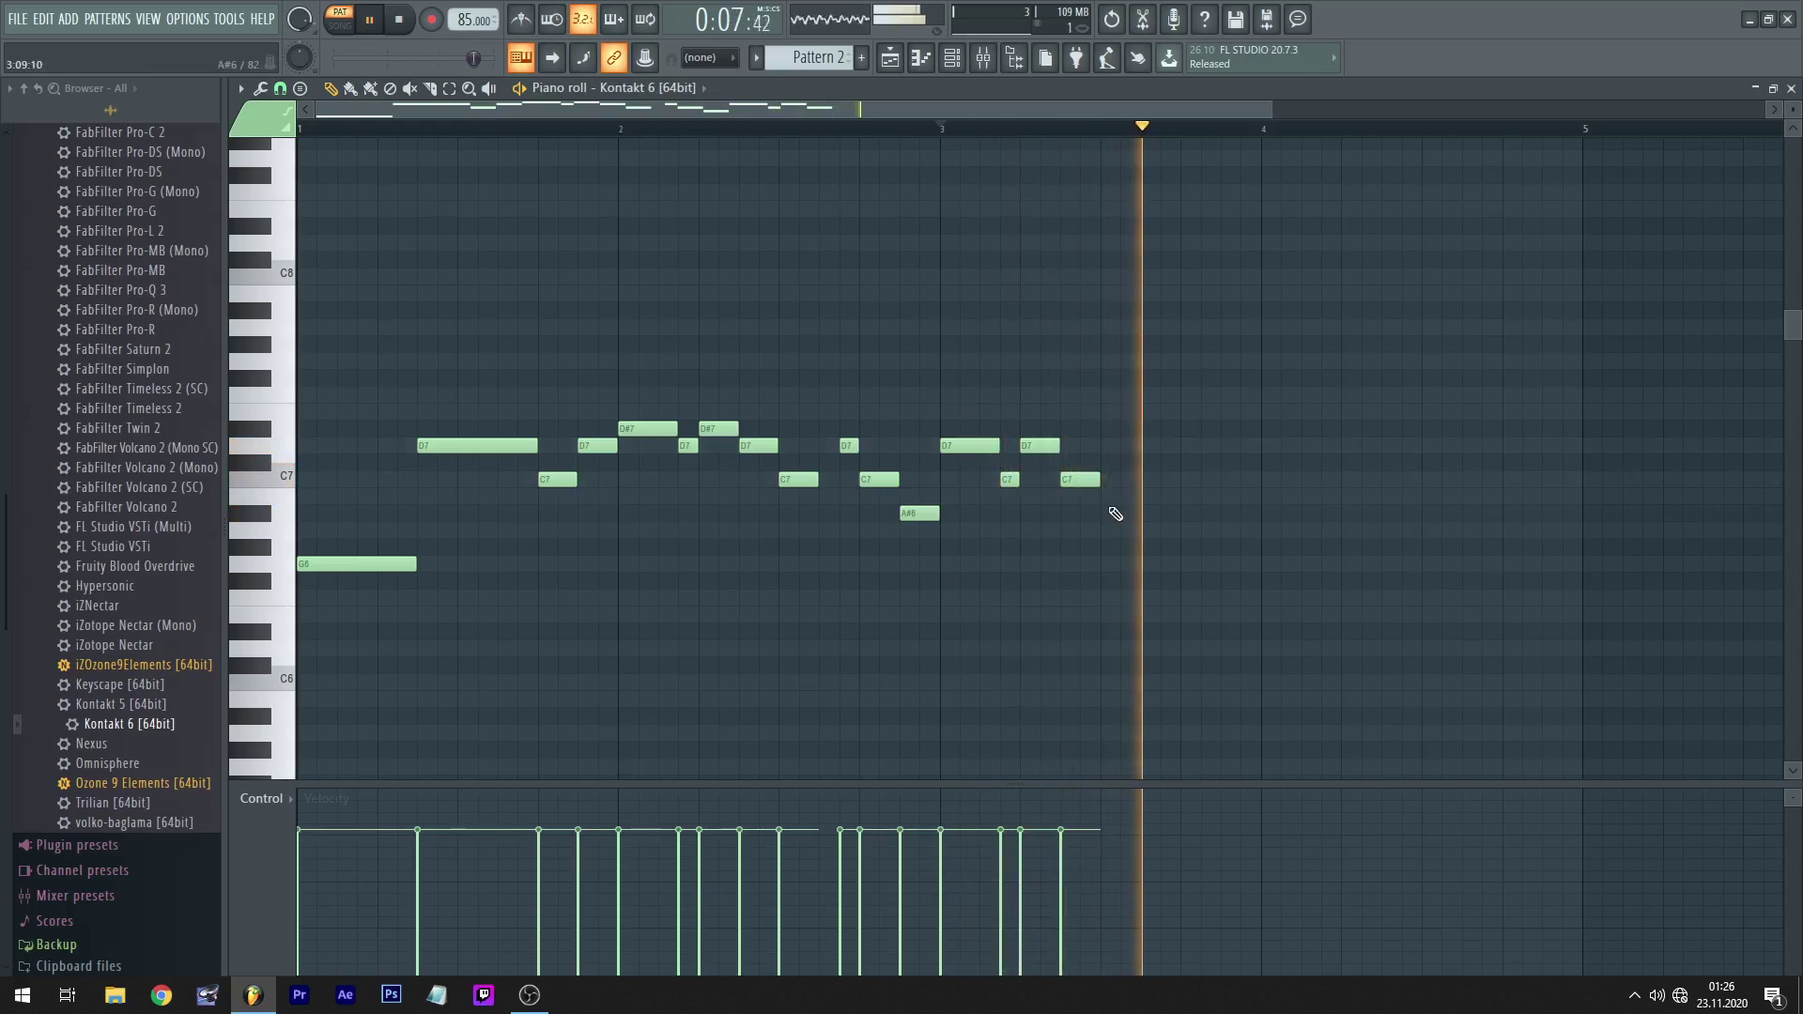
{"action": "key", "text": "space"}
{"action": "key", "text": "space"}
- Add a three-step A#6 at step 9 of bar 3, followed by a one-step C7 at step 12
{"action": "left_click", "coordinate": [1110, 514]}
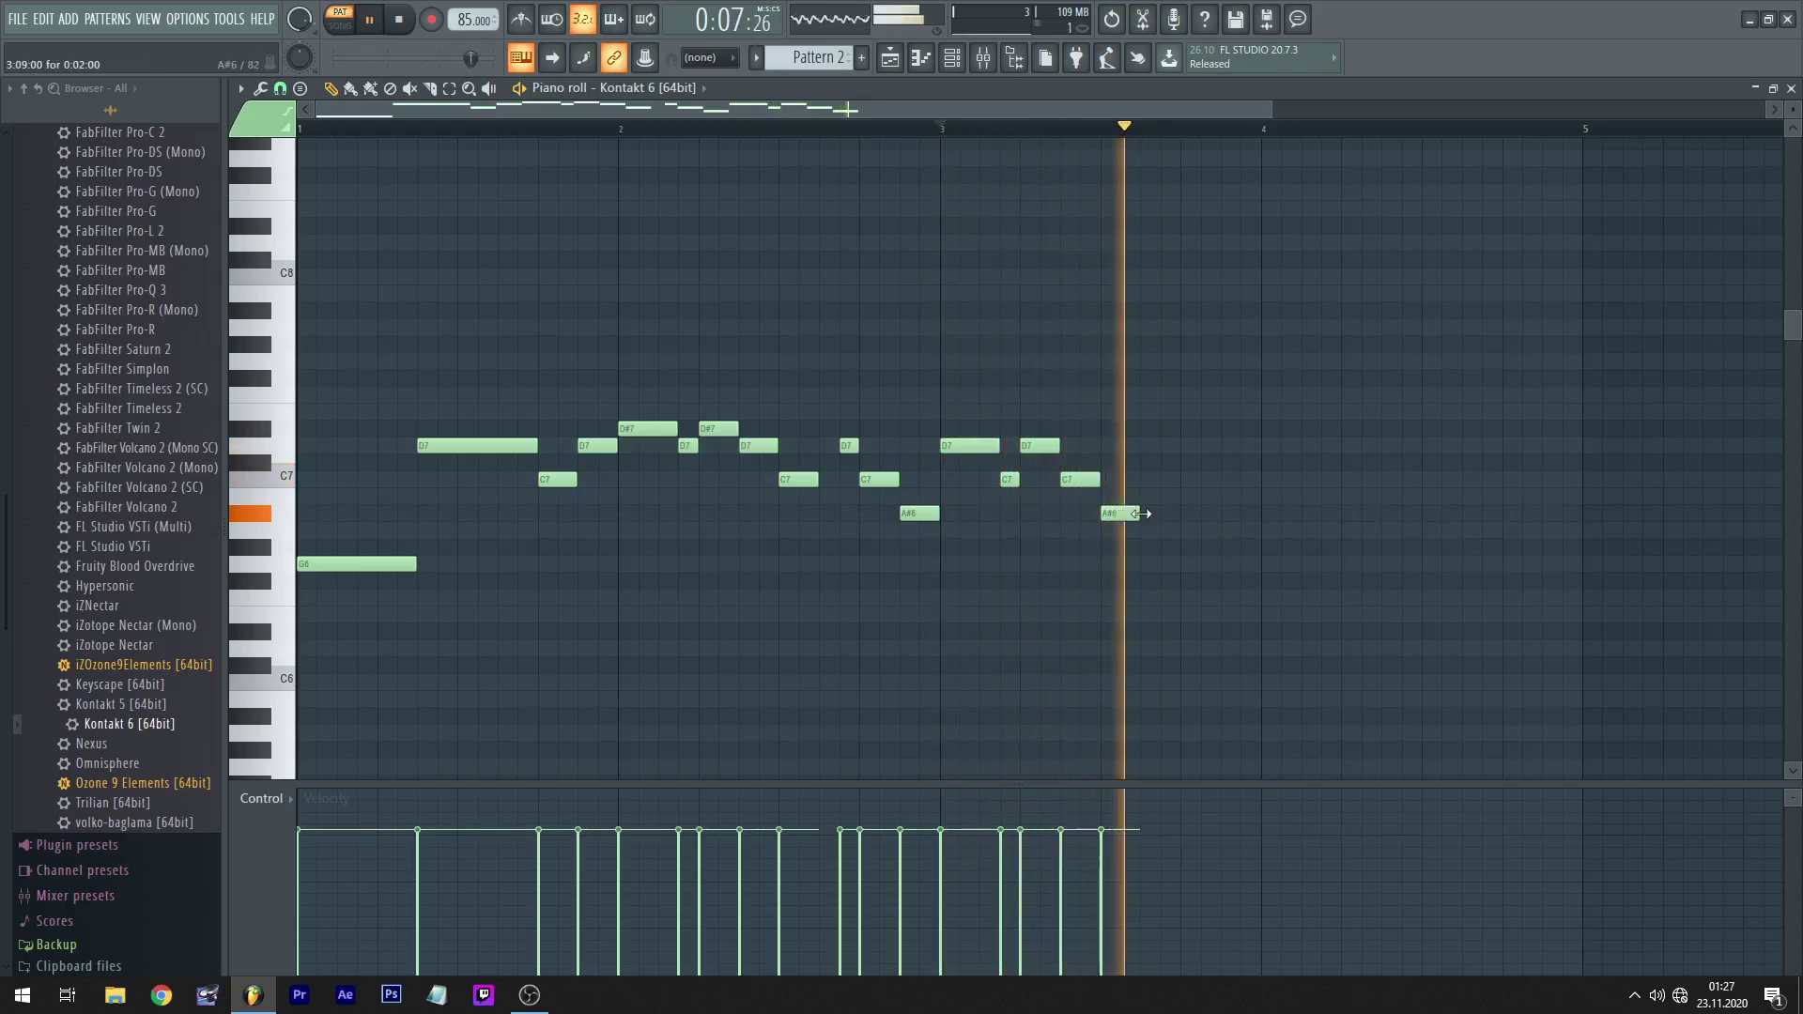
{"action": "key", "text": "space"}
{"action": "key", "text": "space"}
{"action": "left_click_drag", "start_coordinate": [1139, 513], "coordinate": [1180, 479]}
{"action": "left_click", "coordinate": [1171, 482]}
{"action": "key", "text": "space"}
{"action": "key", "text": "space"}
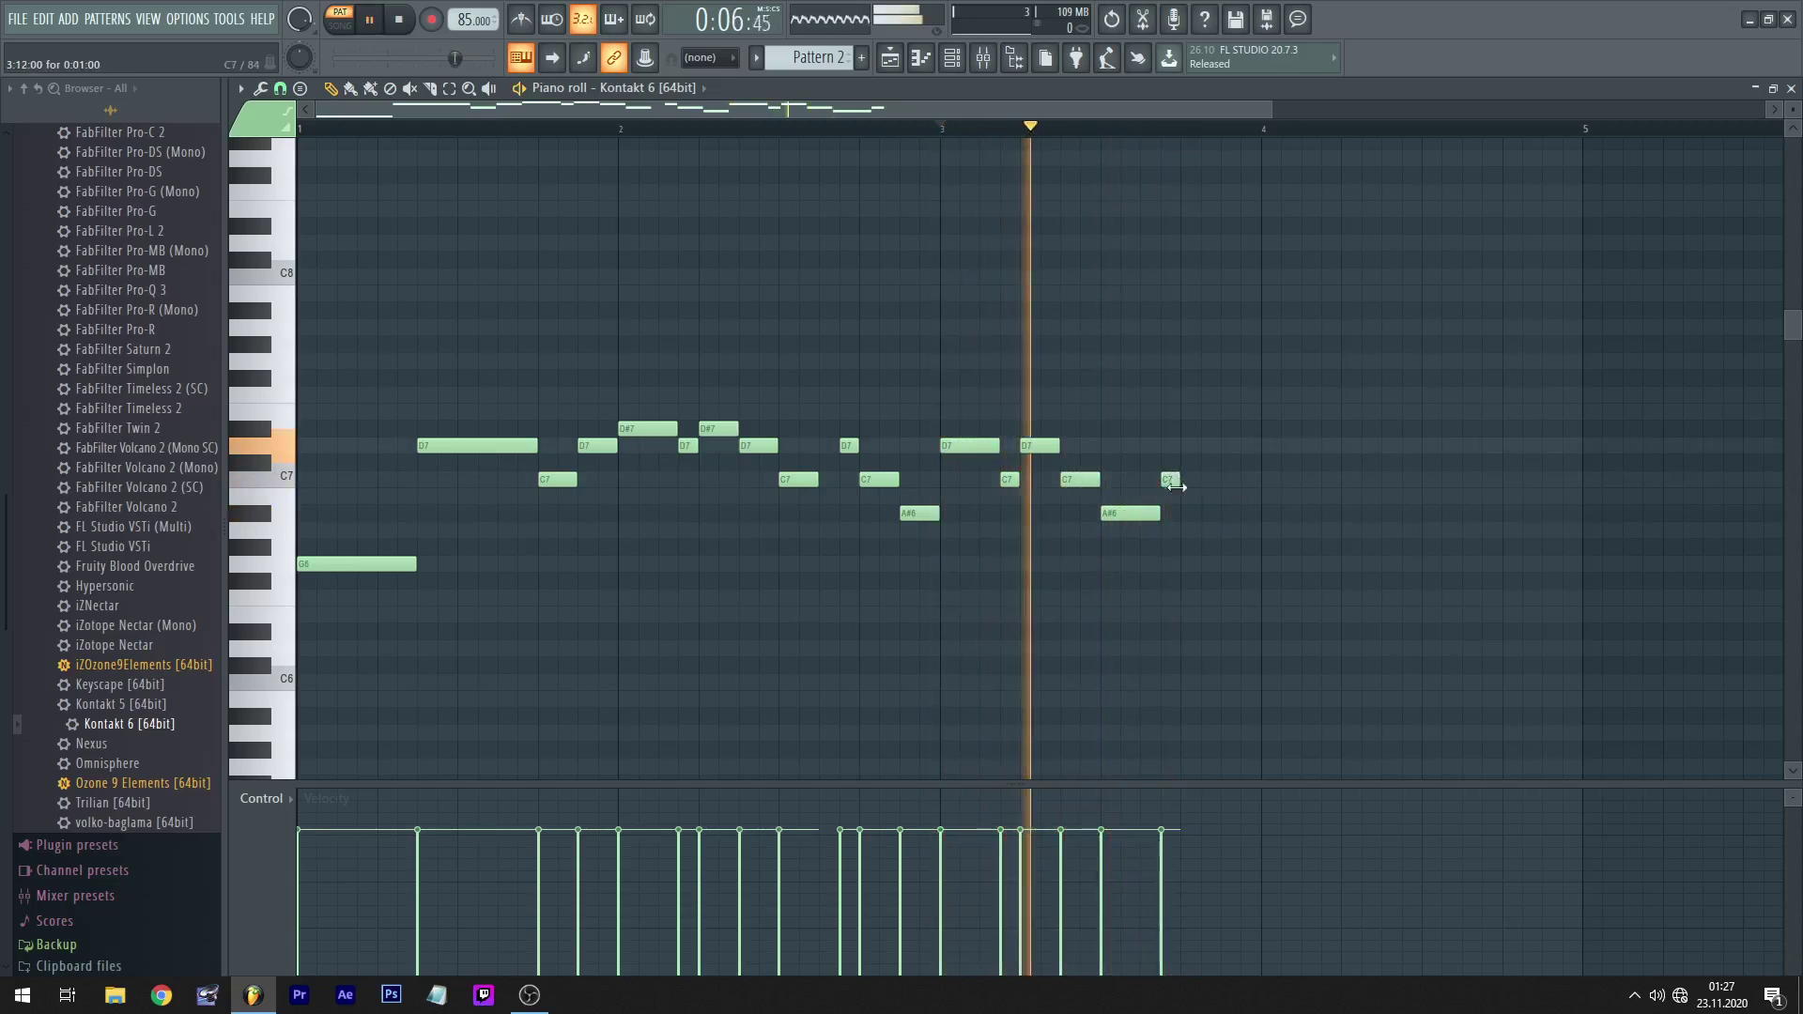
- Add a one-step A#6 at step 13 of bar 3 and a three-step G#6 at step 14, and play them back
{"action": "left_click", "coordinate": [1189, 515]}
{"action": "key", "text": "space"}
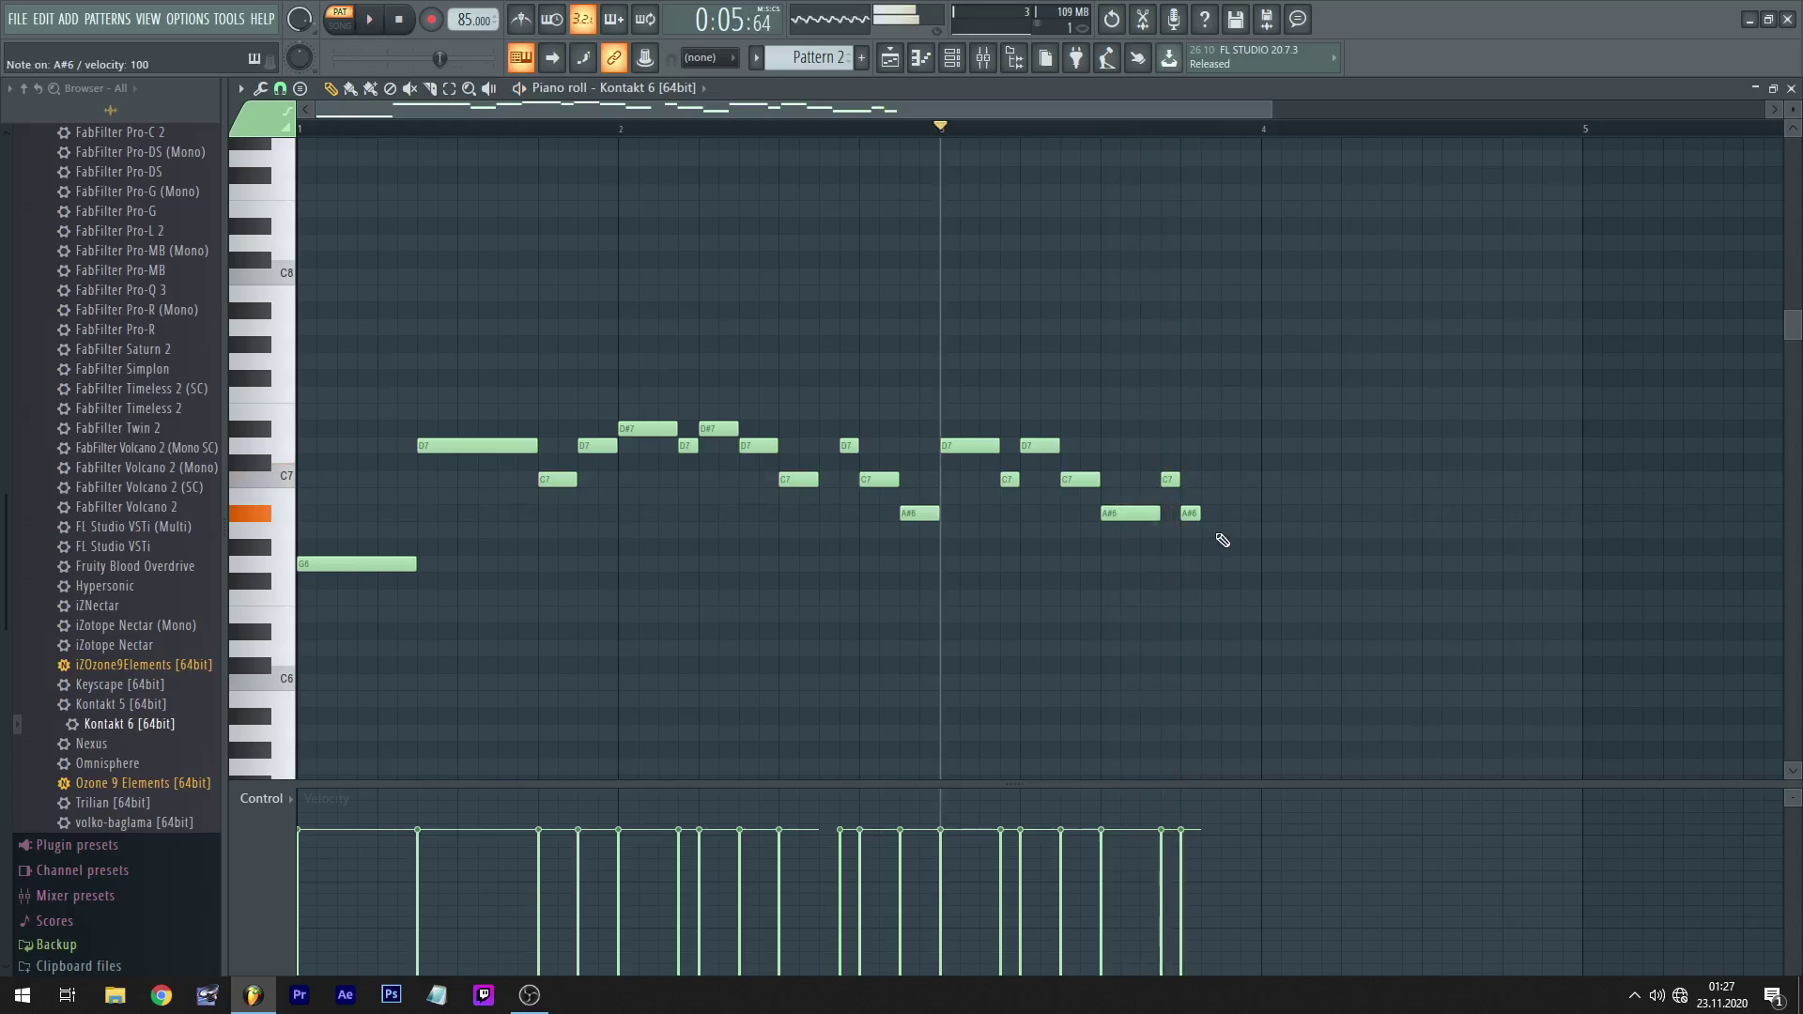
{"action": "left_click", "coordinate": [1211, 532]}
{"action": "left_click_drag", "start_coordinate": [1211, 530], "coordinate": [1256, 551]}
{"action": "key", "text": "space"}
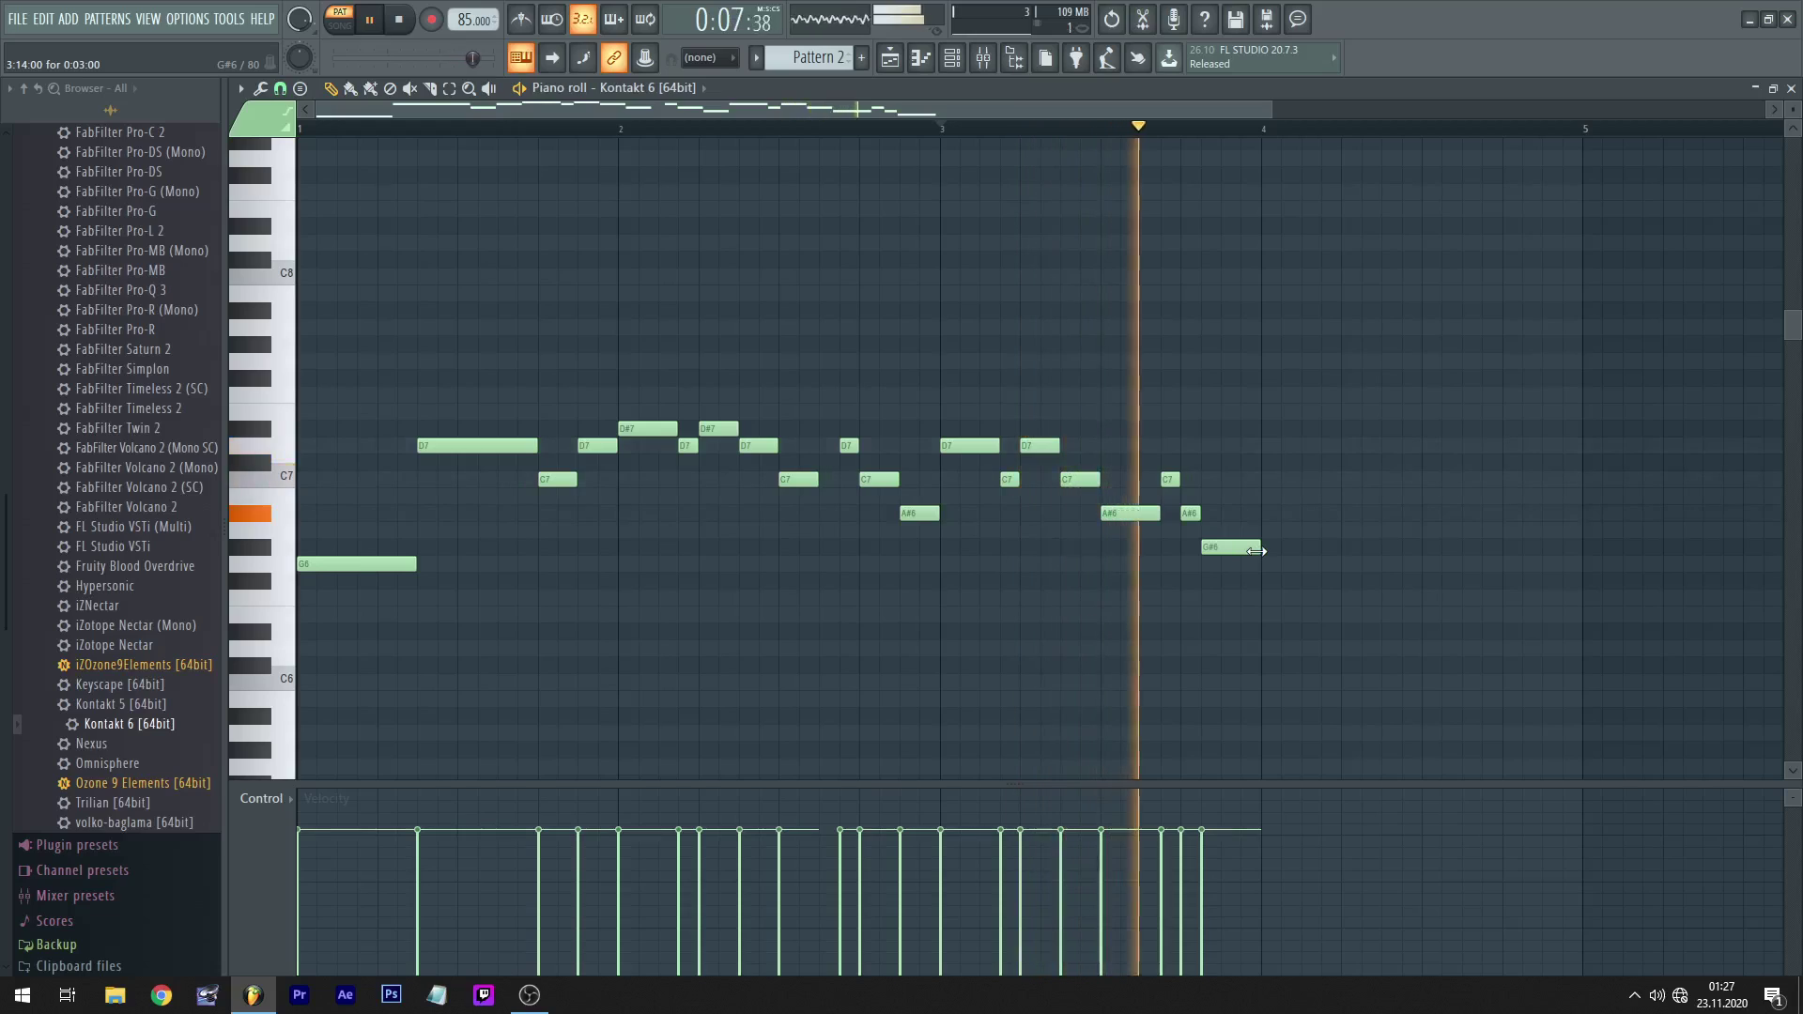
{"action": "key", "text": "space"}
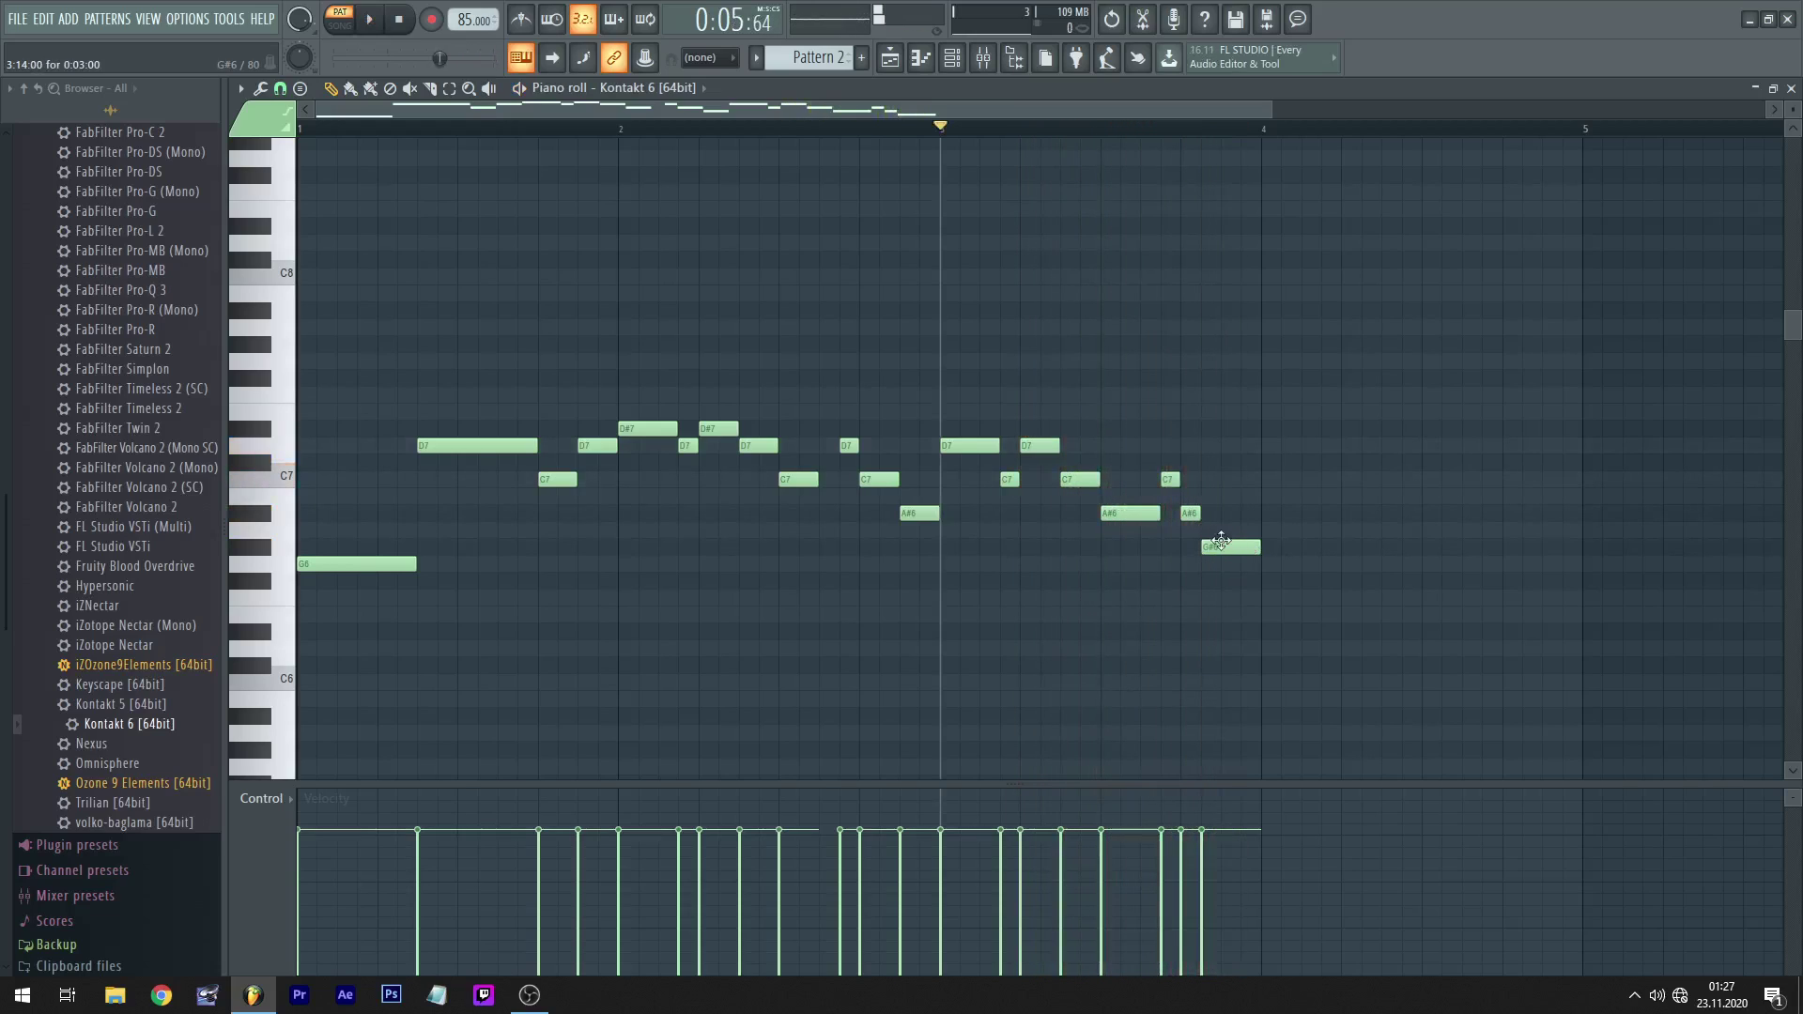
- Shorten bar 3's G#6 to two steps from step 15, extend the A#6 before it to two steps, and check by playback
{"action": "left_click_drag", "start_coordinate": [1224, 545], "coordinate": [1243, 545]}
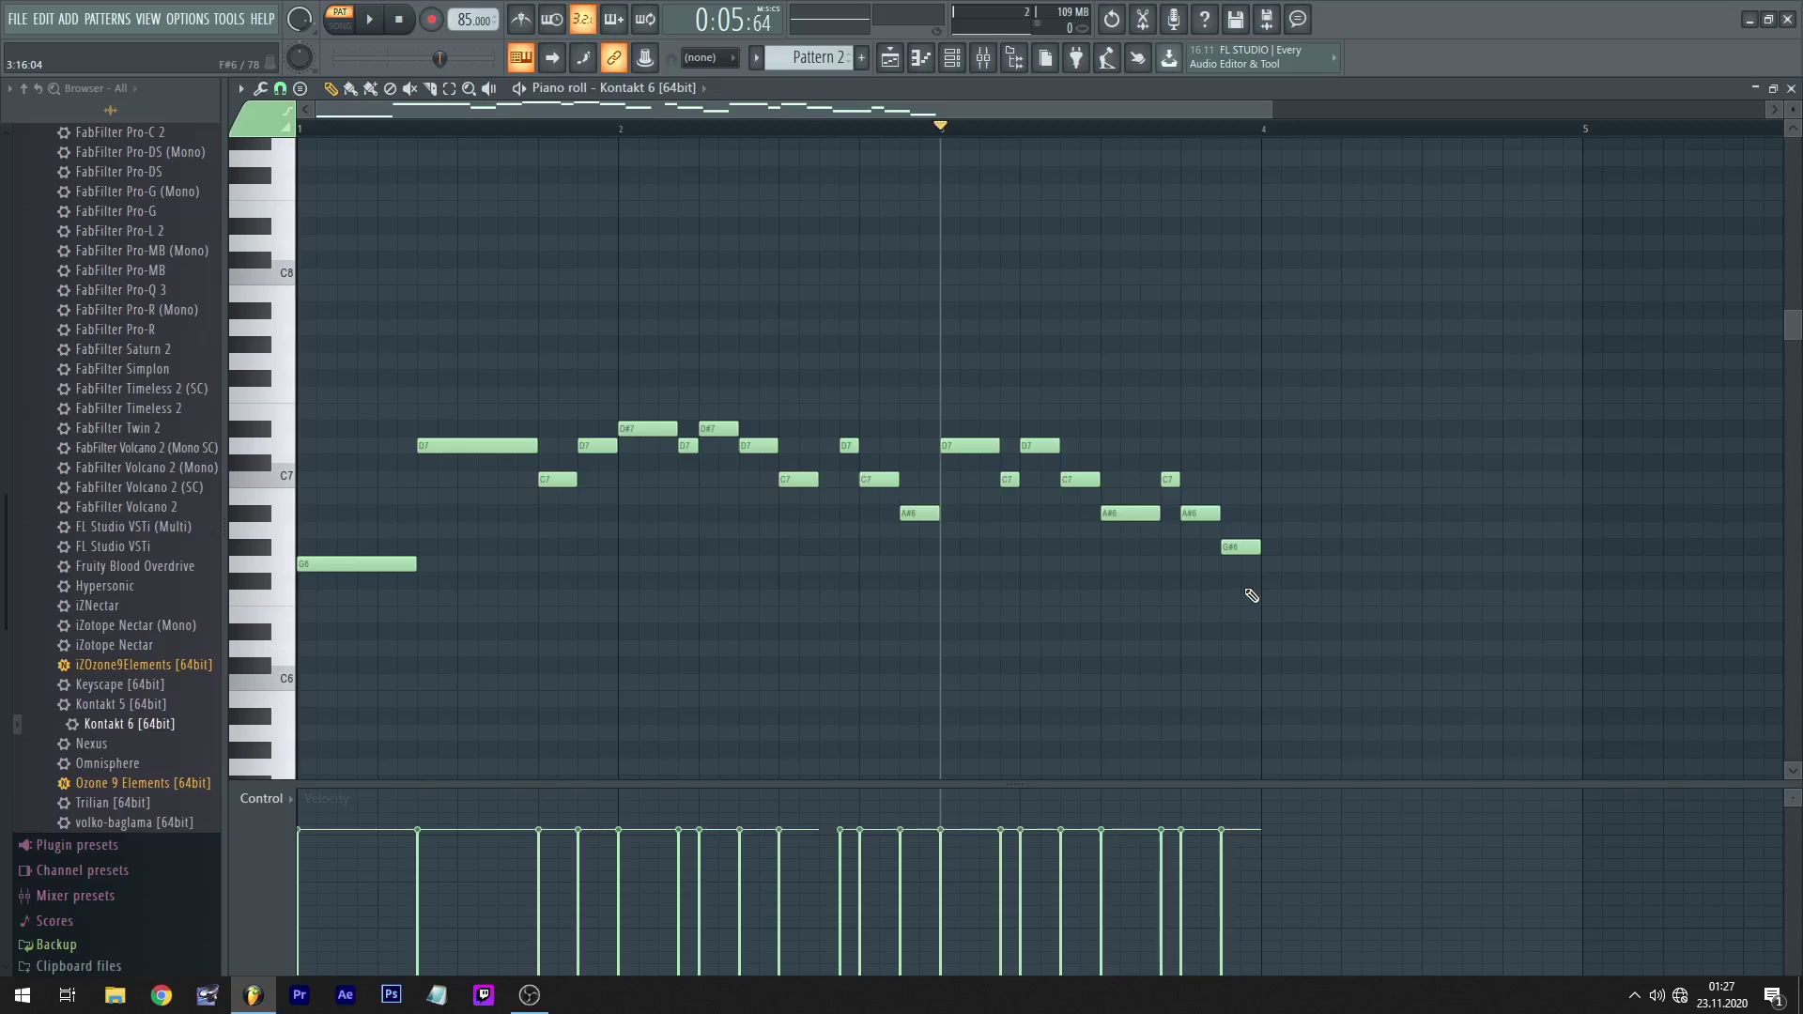
{"action": "key", "text": "space"}
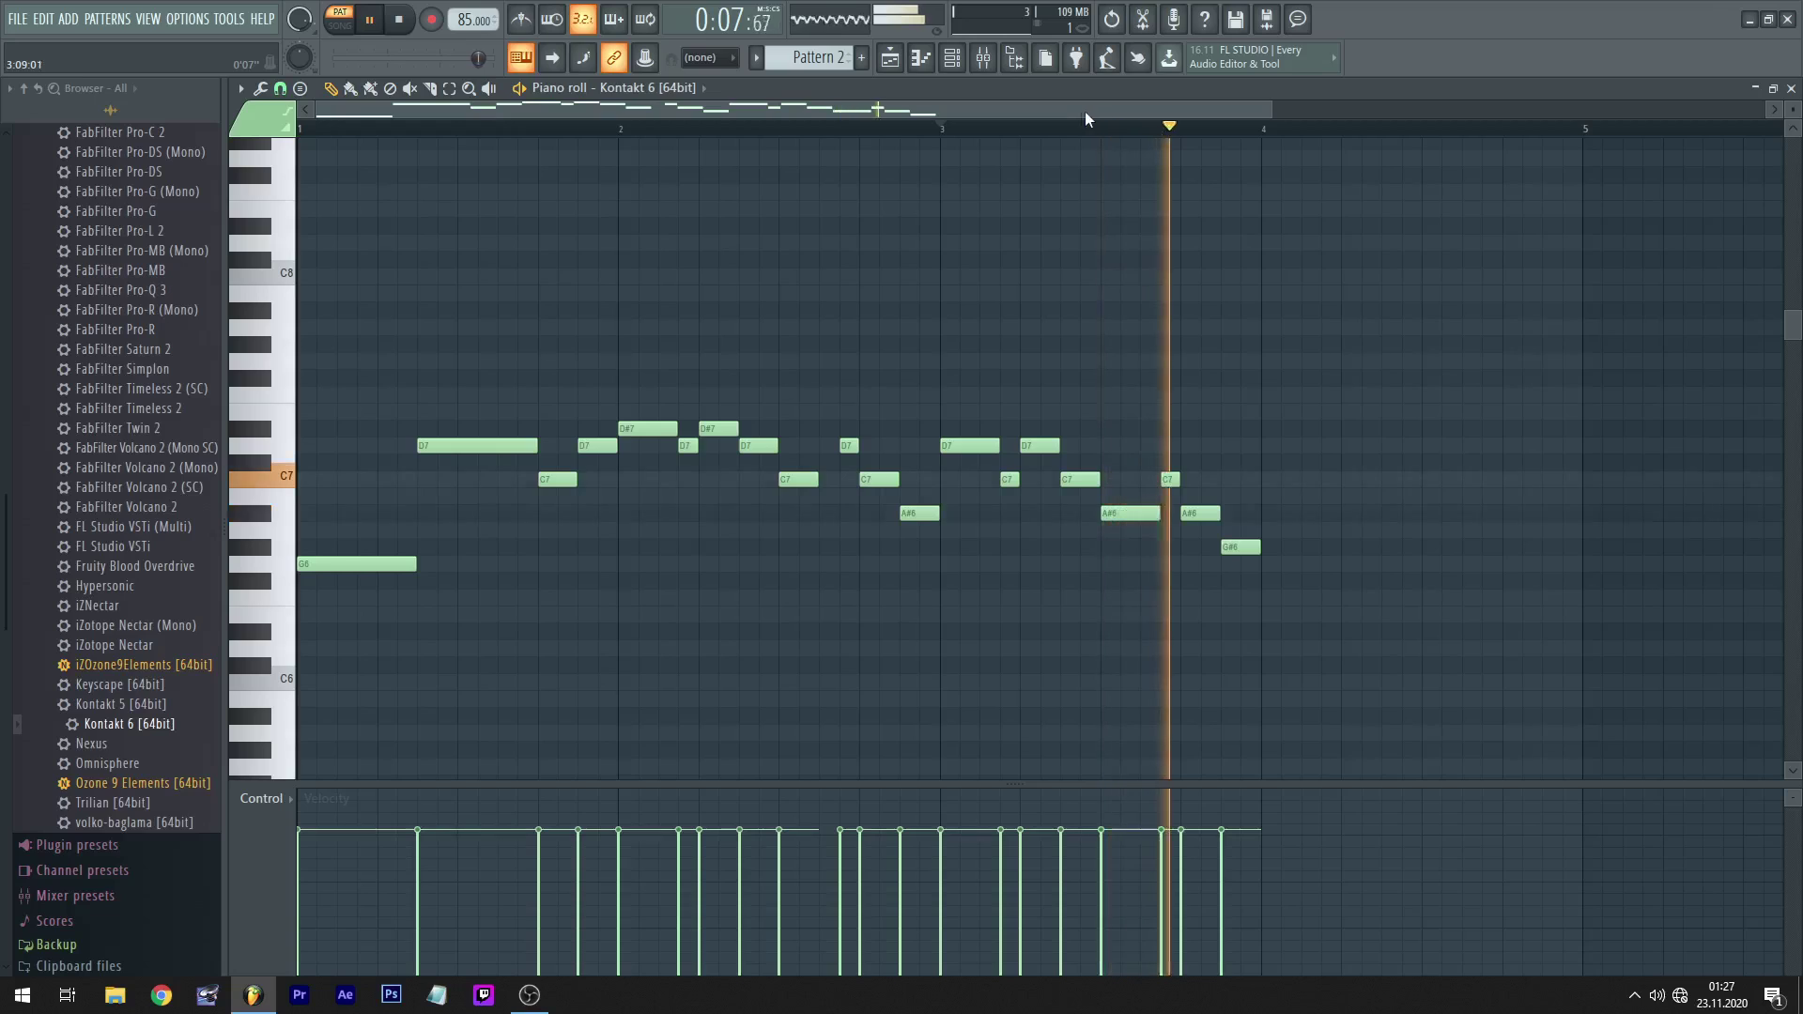
{"action": "left_click_drag", "start_coordinate": [1084, 111], "coordinate": [1140, 115]}
{"action": "key", "text": "space"}
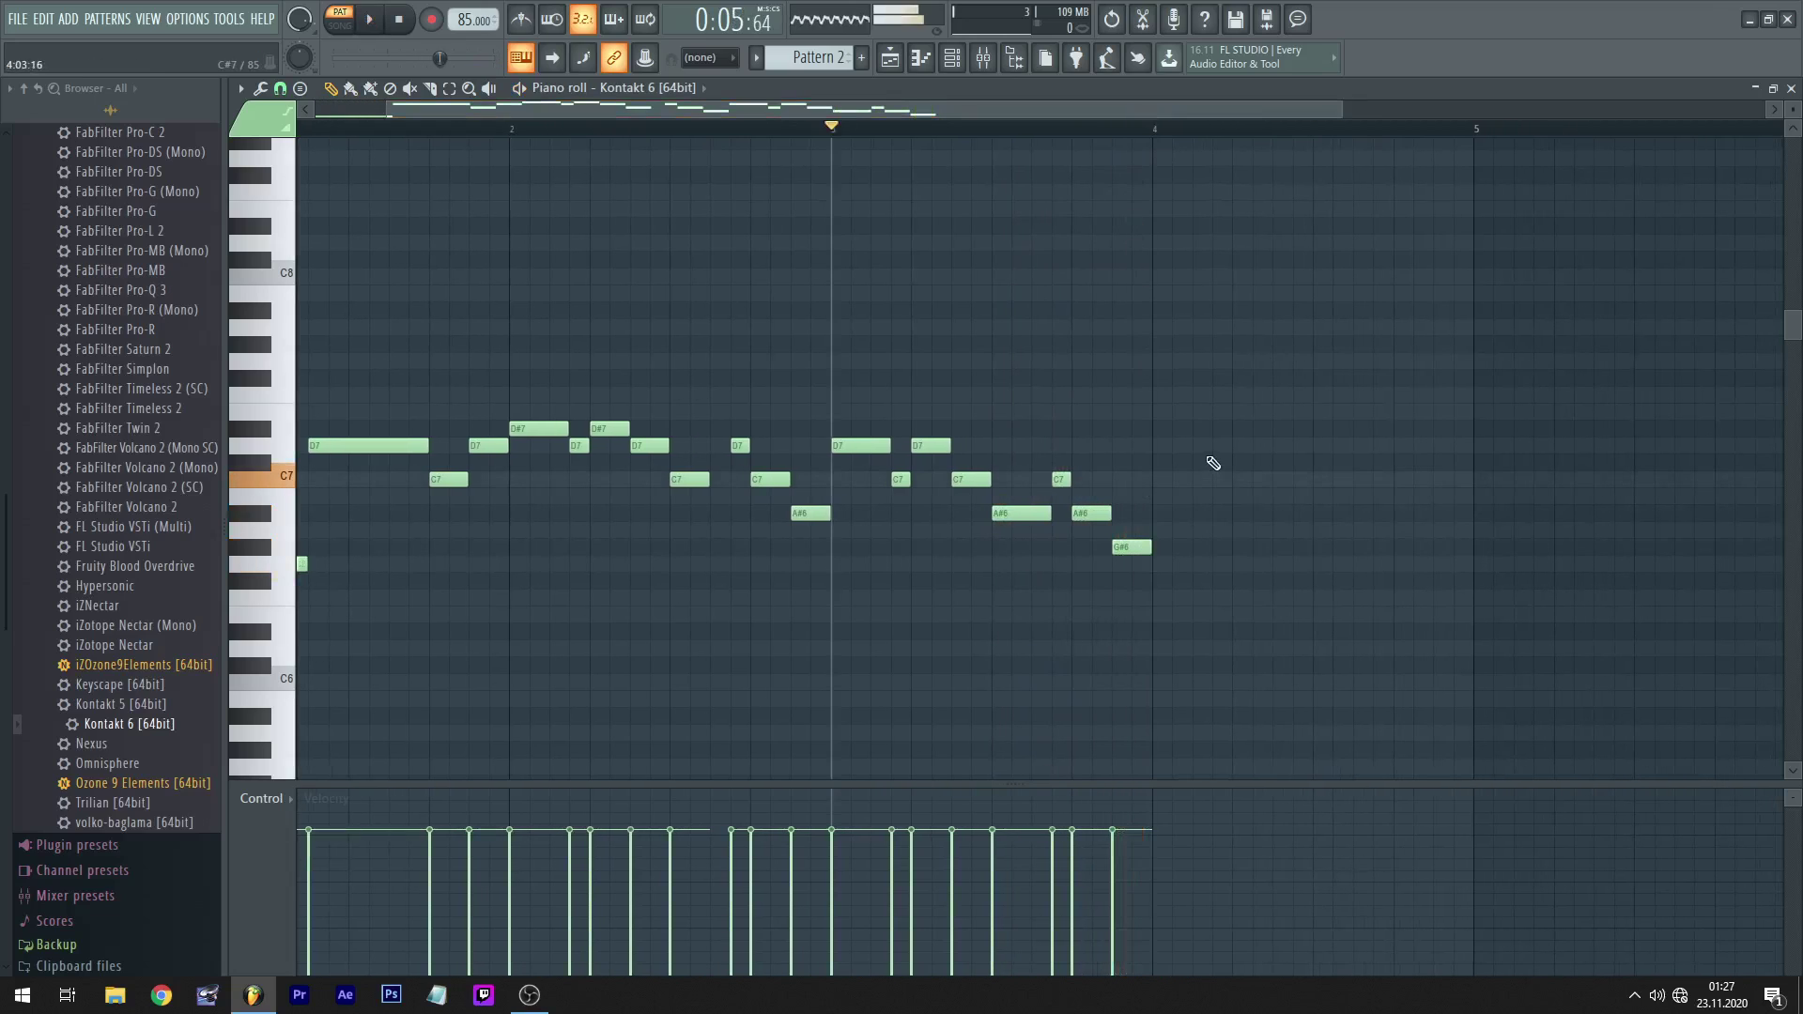
- Start bar 4 with two-step C7 and A#6 notes at steps 1 and 3
{"action": "left_click", "coordinate": [1173, 479]}
{"action": "key", "text": "space"}
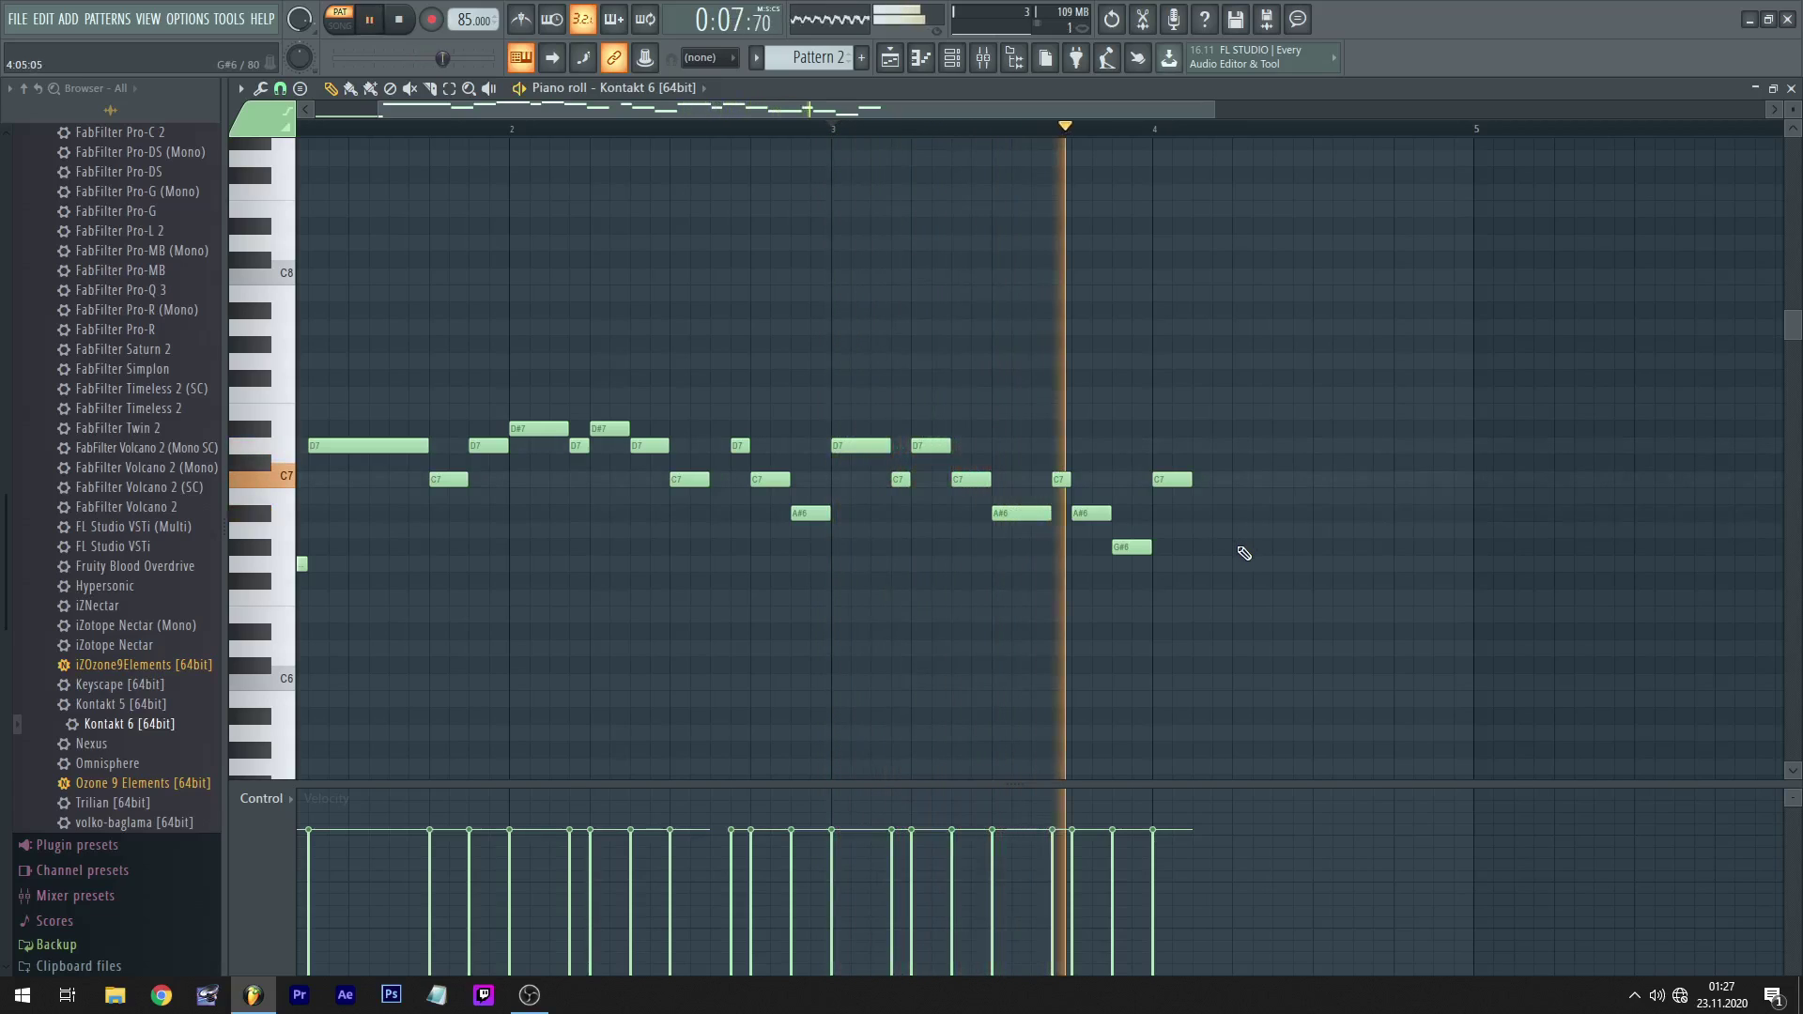
{"action": "key", "text": "space"}
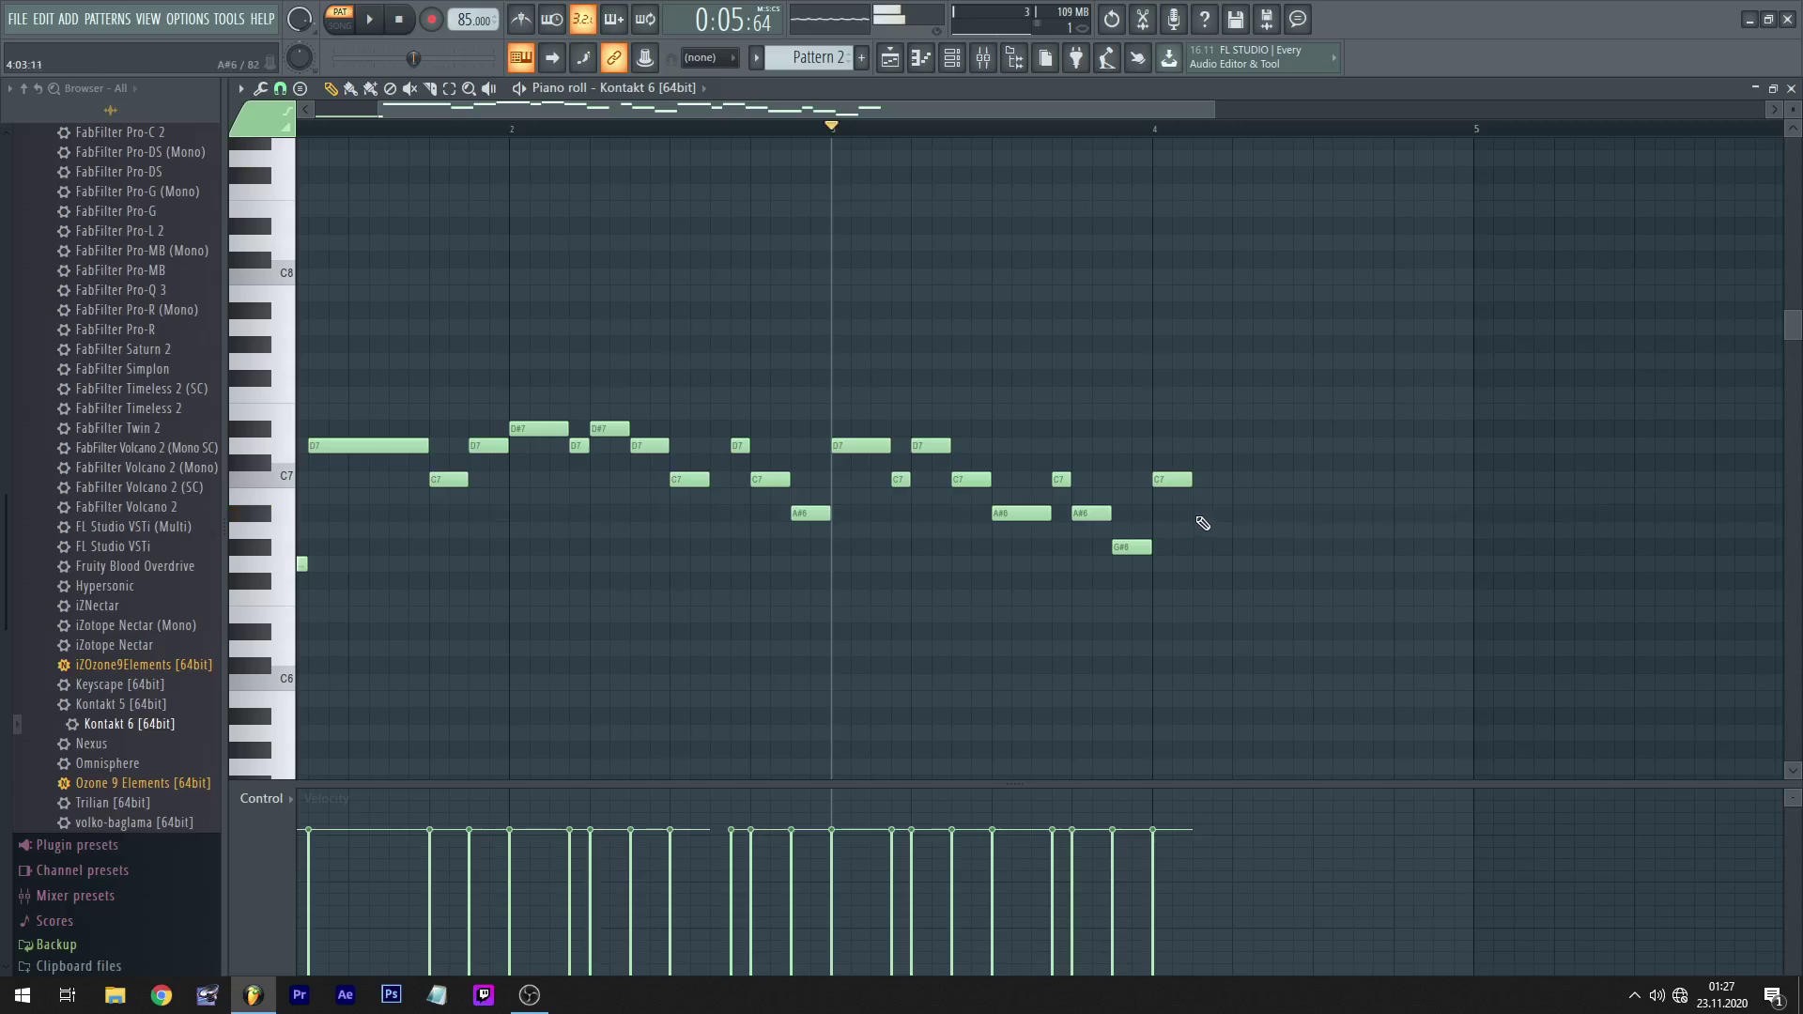
{"action": "left_click", "coordinate": [1206, 513]}
{"action": "key", "text": "space"}
- Set playback to start at step 13 of bar 3 and shift bar 4's A#6 to begin at step 4
{"action": "left_click", "coordinate": [1075, 131]}
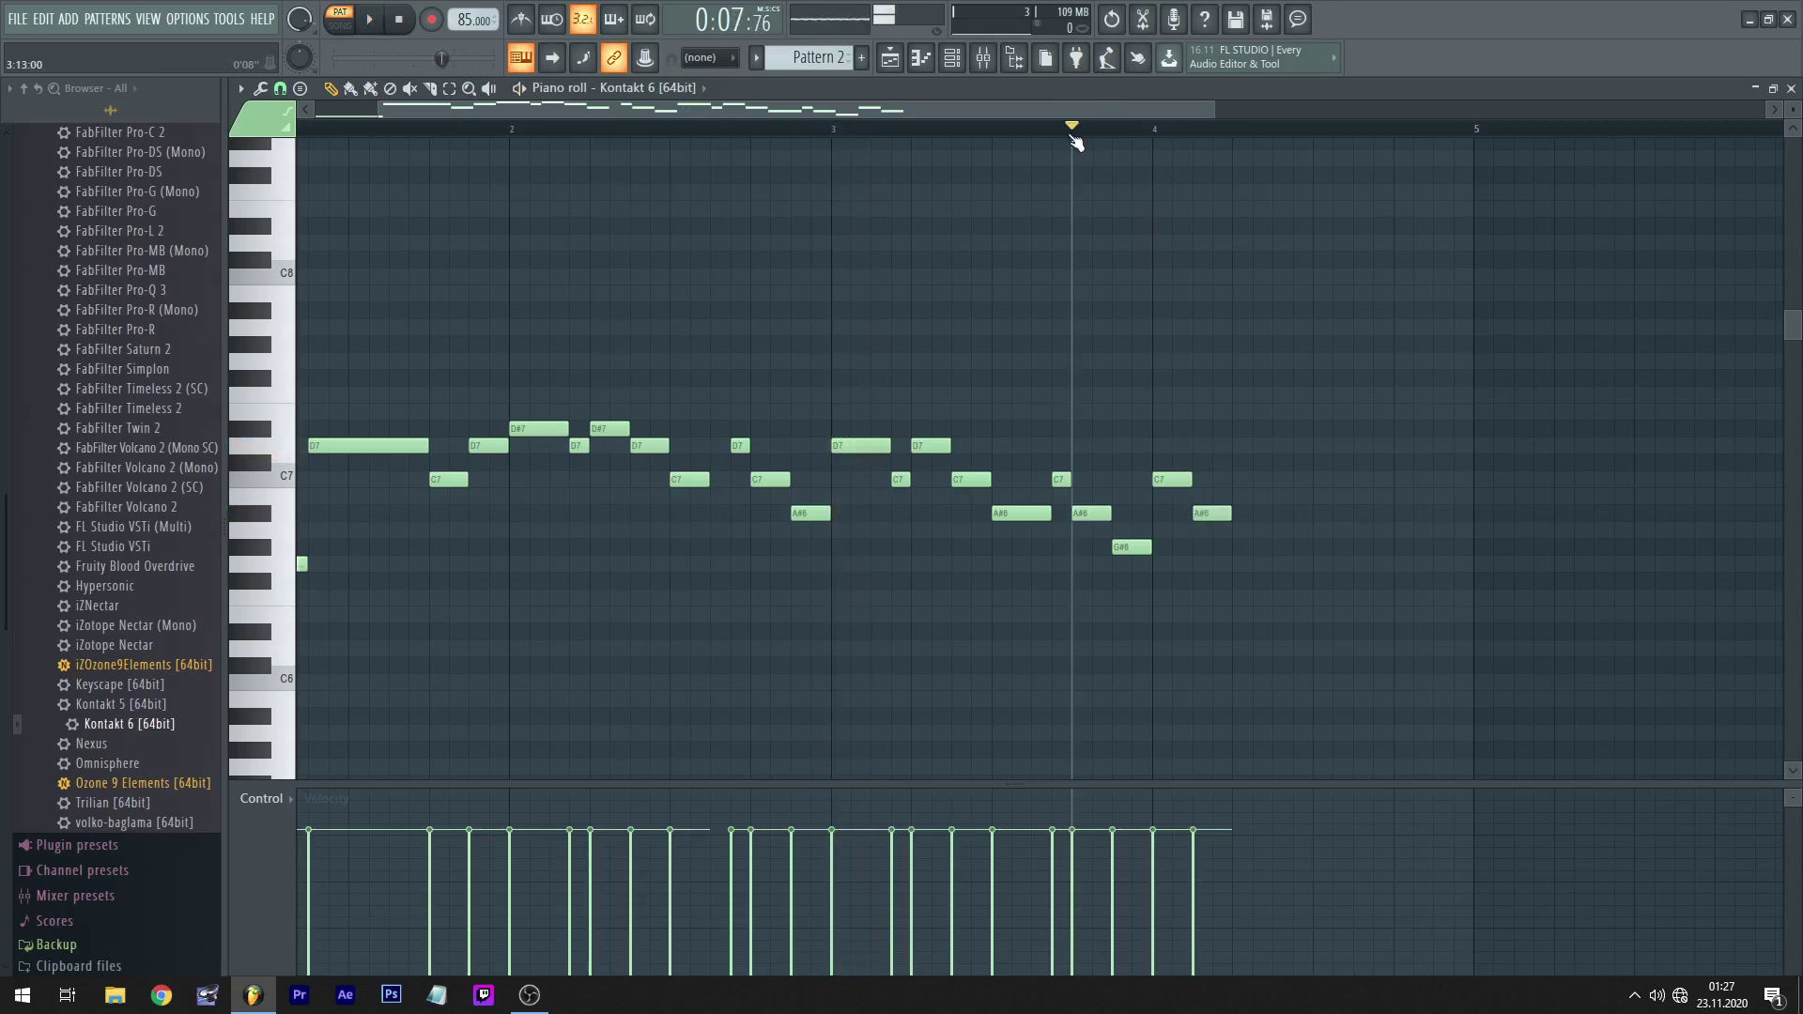
{"action": "key", "text": "space"}
{"action": "key", "text": "space"}
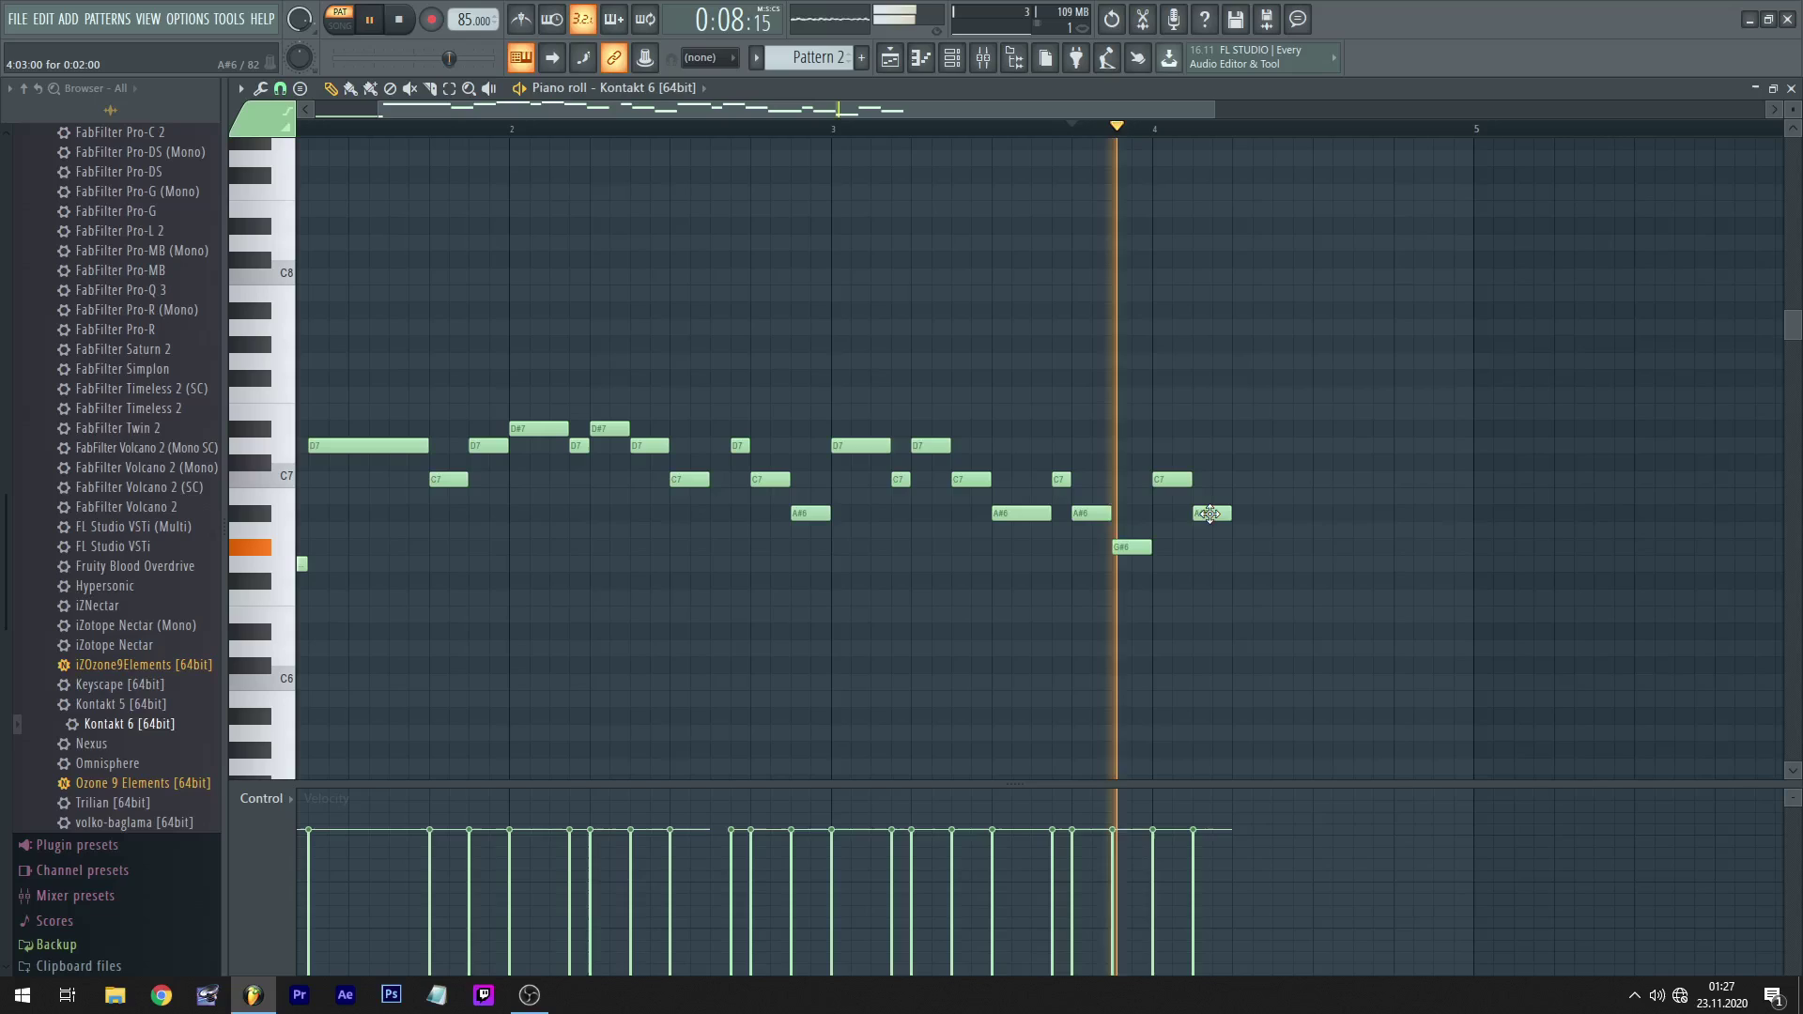
{"action": "left_click_drag", "start_coordinate": [1226, 513], "coordinate": [1246, 515]}
{"action": "key", "text": "space"}
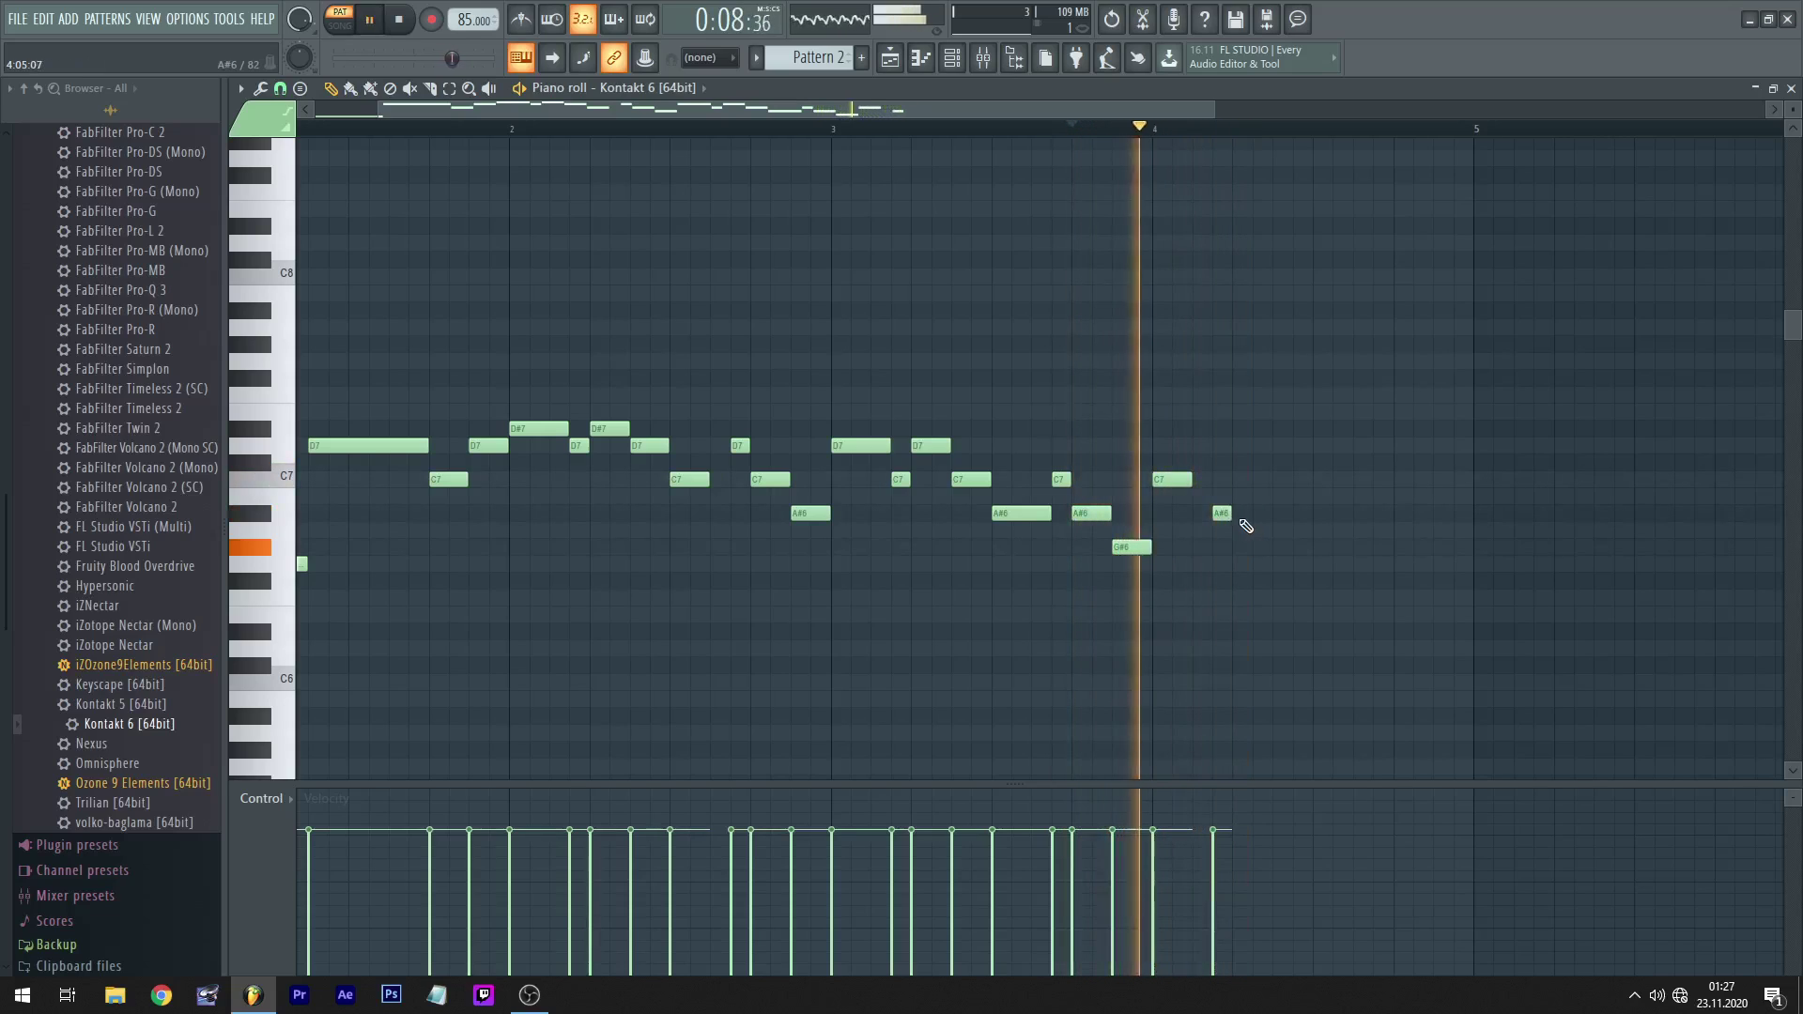
{"action": "key", "text": "space"}
- Finish bar 4 with a two-step G#6 at step 7 and four-step G6 and G#6 notes, extending its C7 and A#6 to three steps
{"action": "left_click", "coordinate": [1277, 552]}
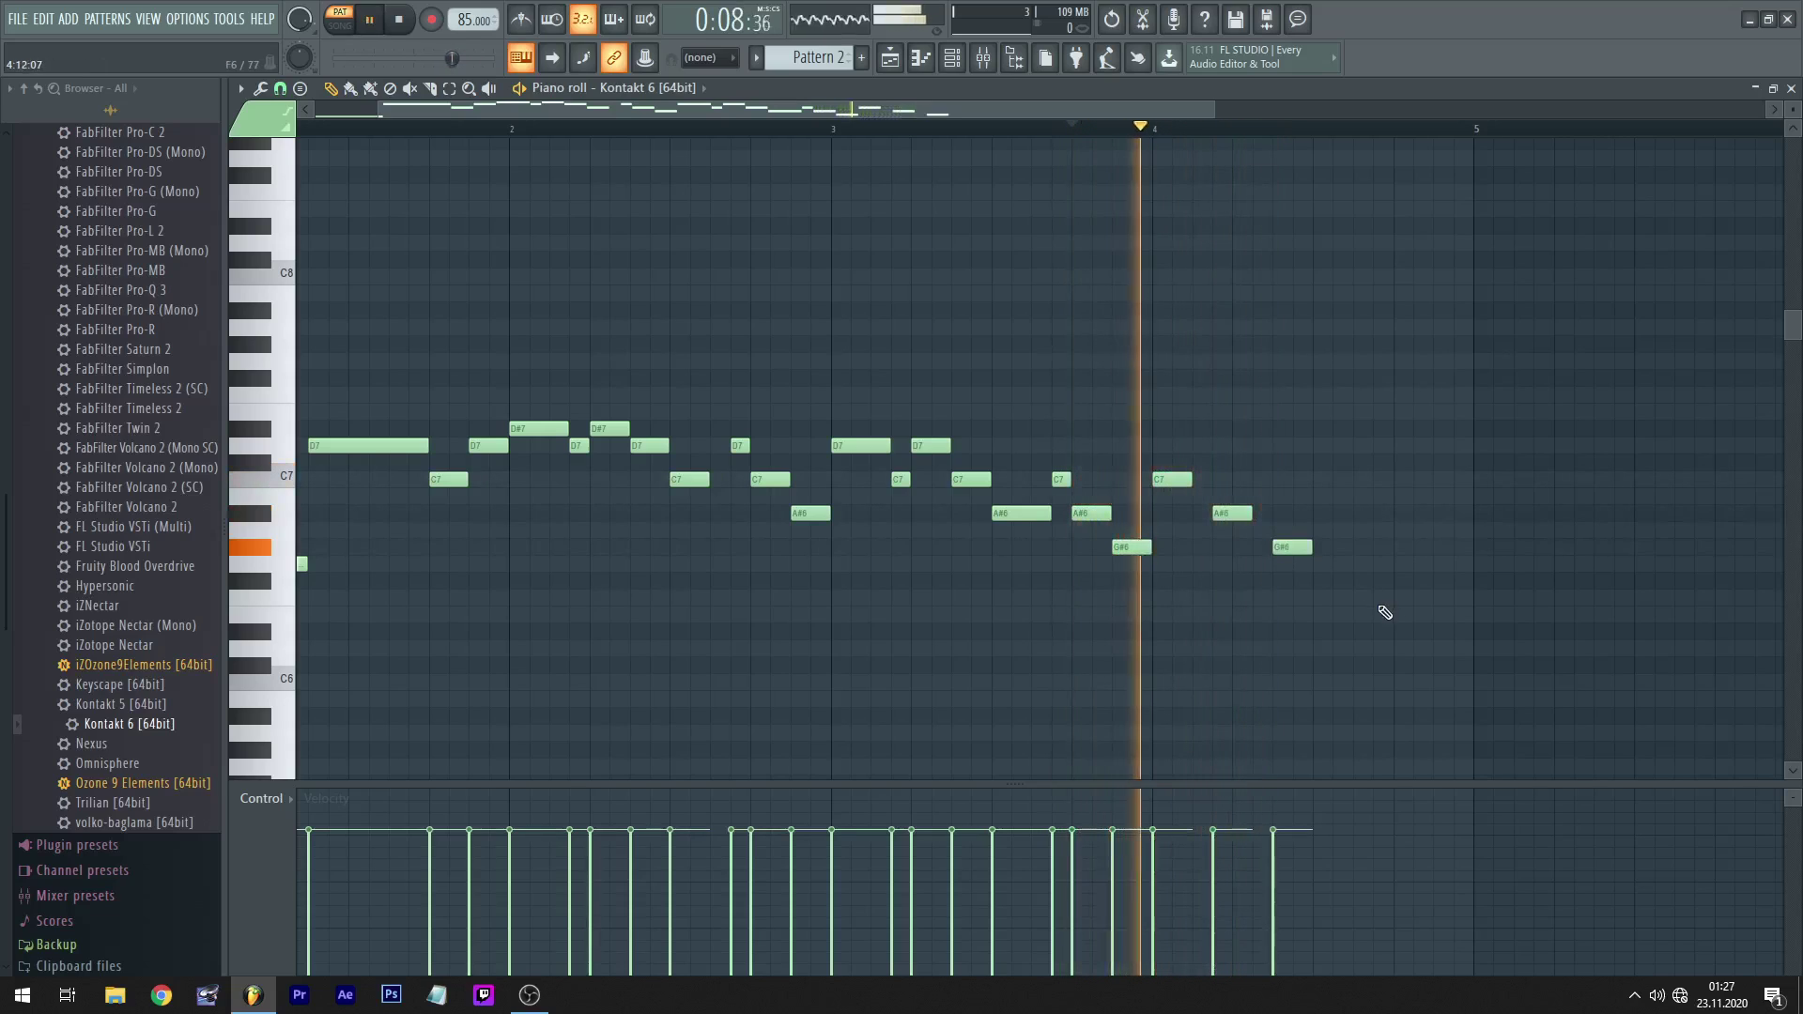
{"action": "key", "text": "space"}
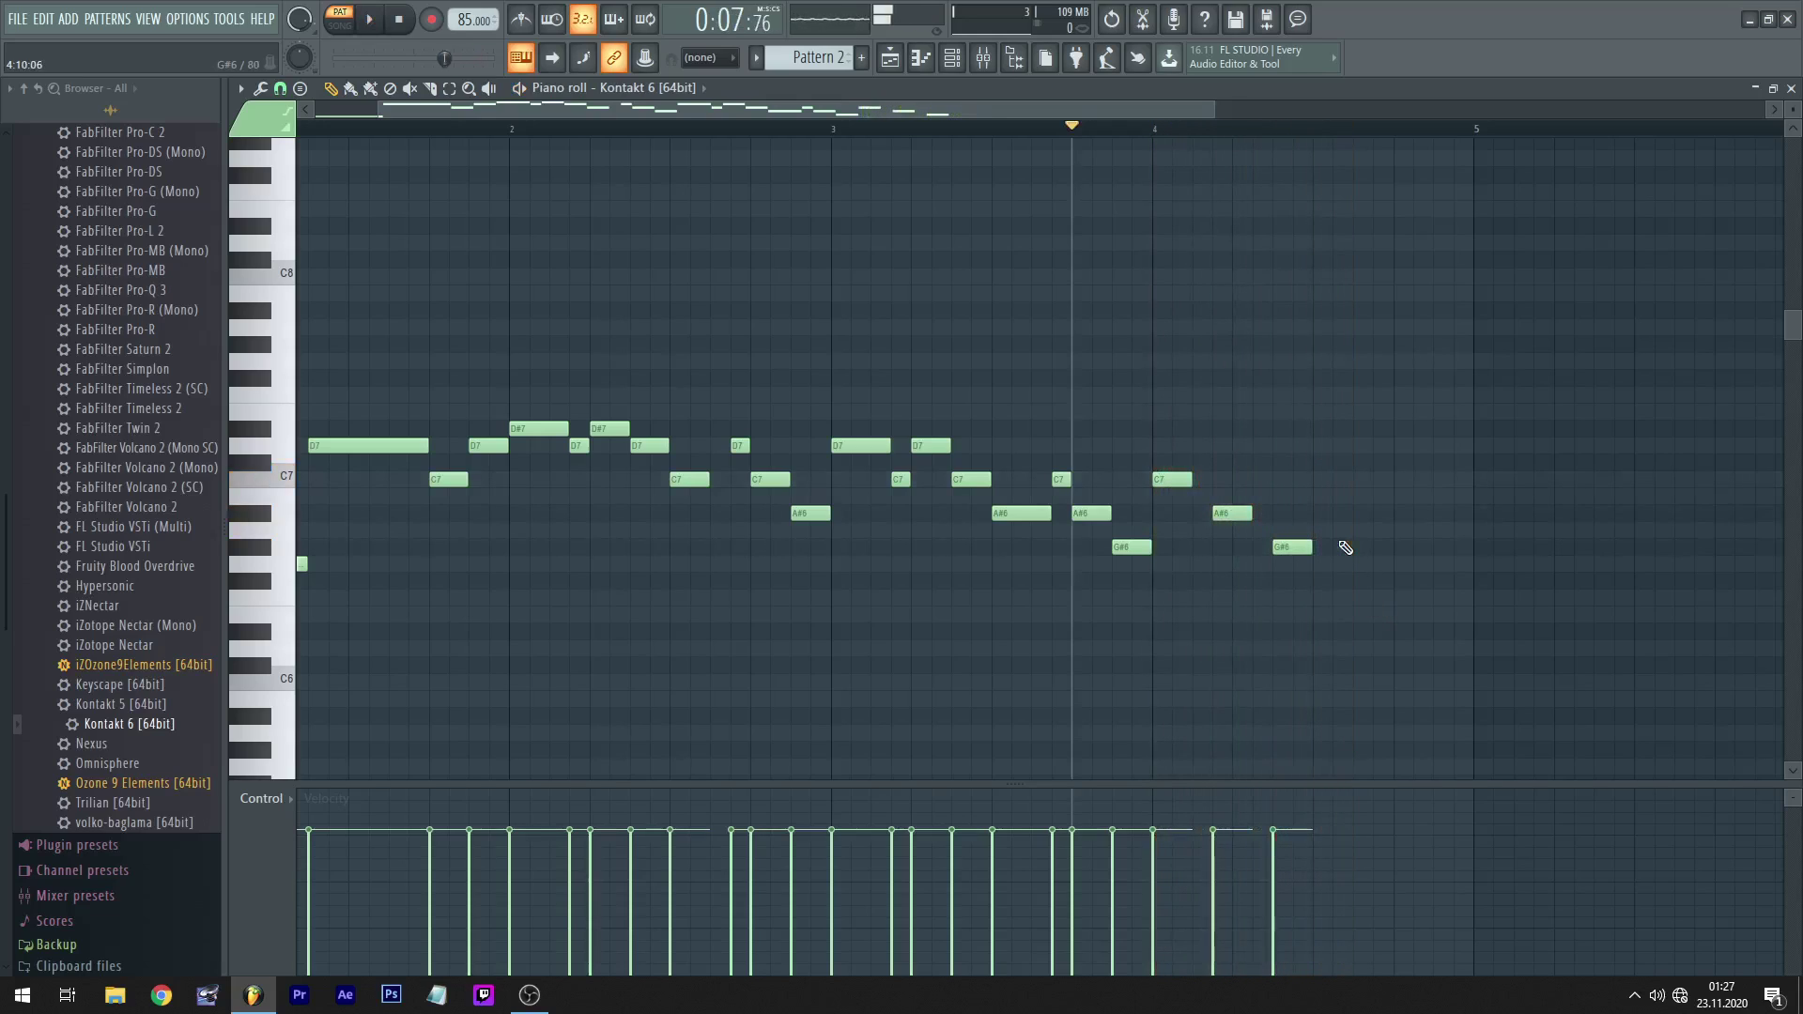
{"action": "left_click", "coordinate": [1322, 568]}
{"action": "key", "text": "space"}
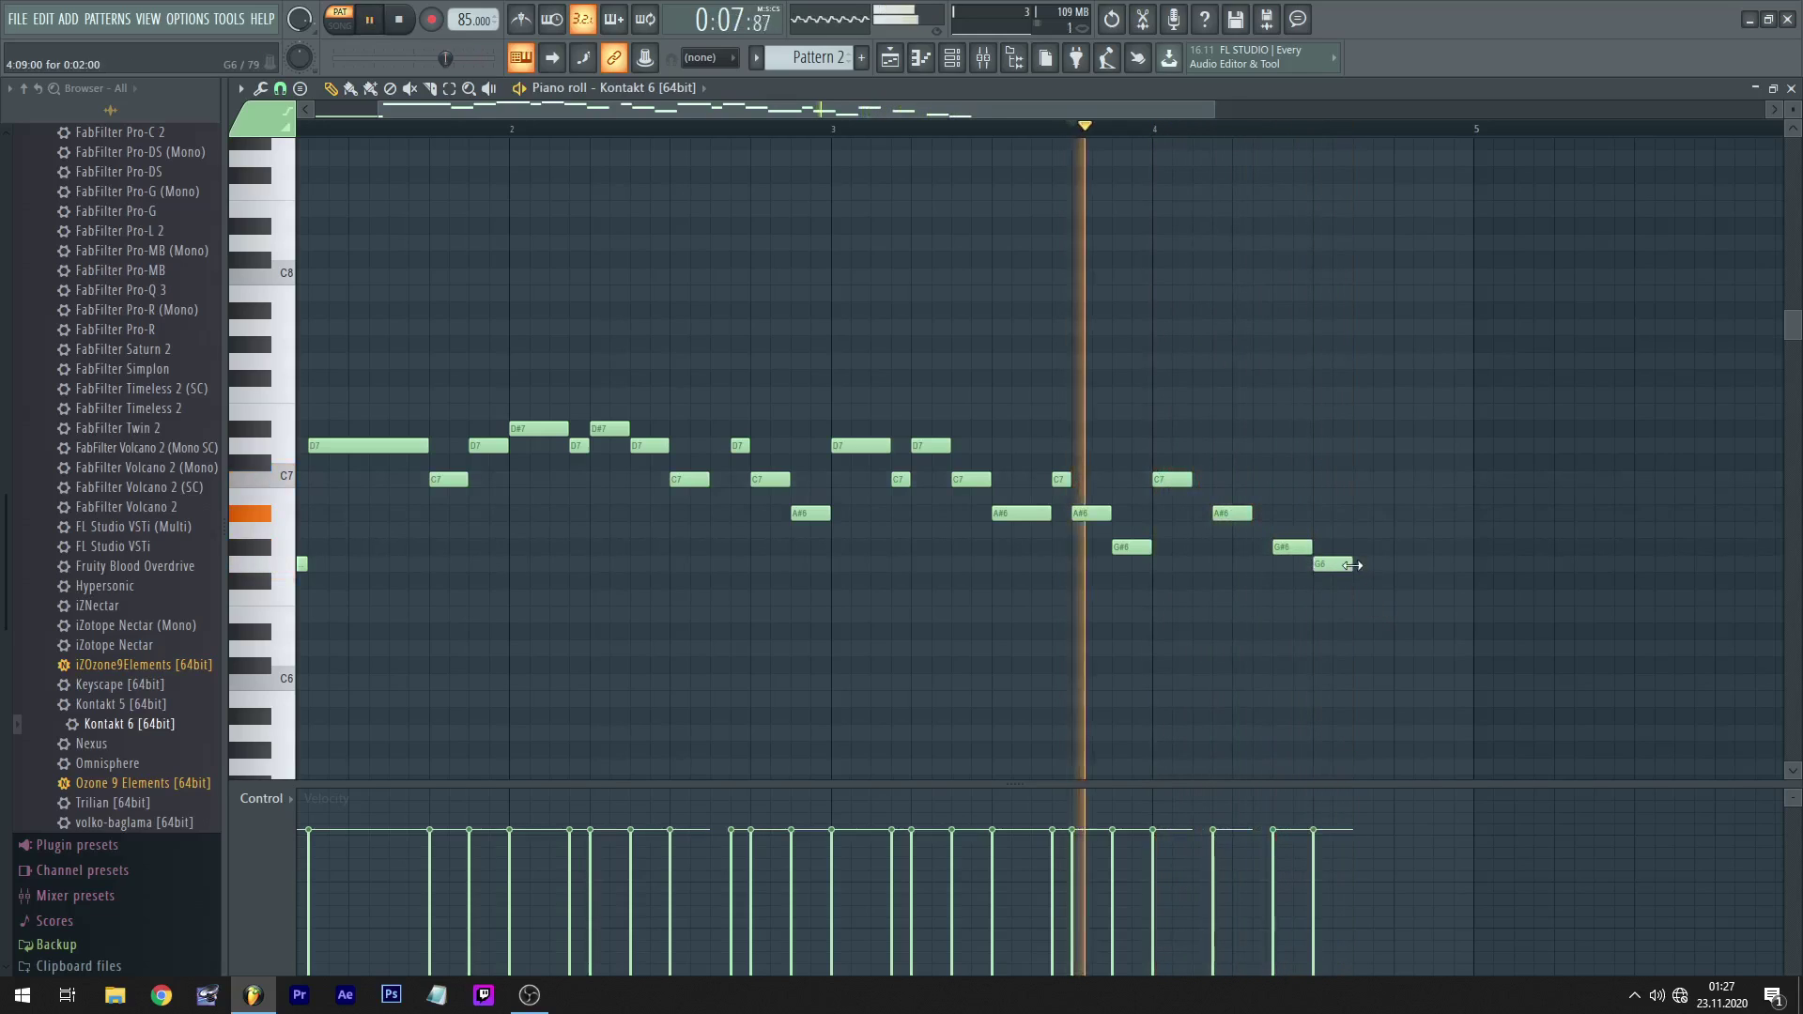
{"action": "left_click_drag", "start_coordinate": [1350, 565], "coordinate": [1392, 567]}
{"action": "left_click", "coordinate": [1404, 550]}
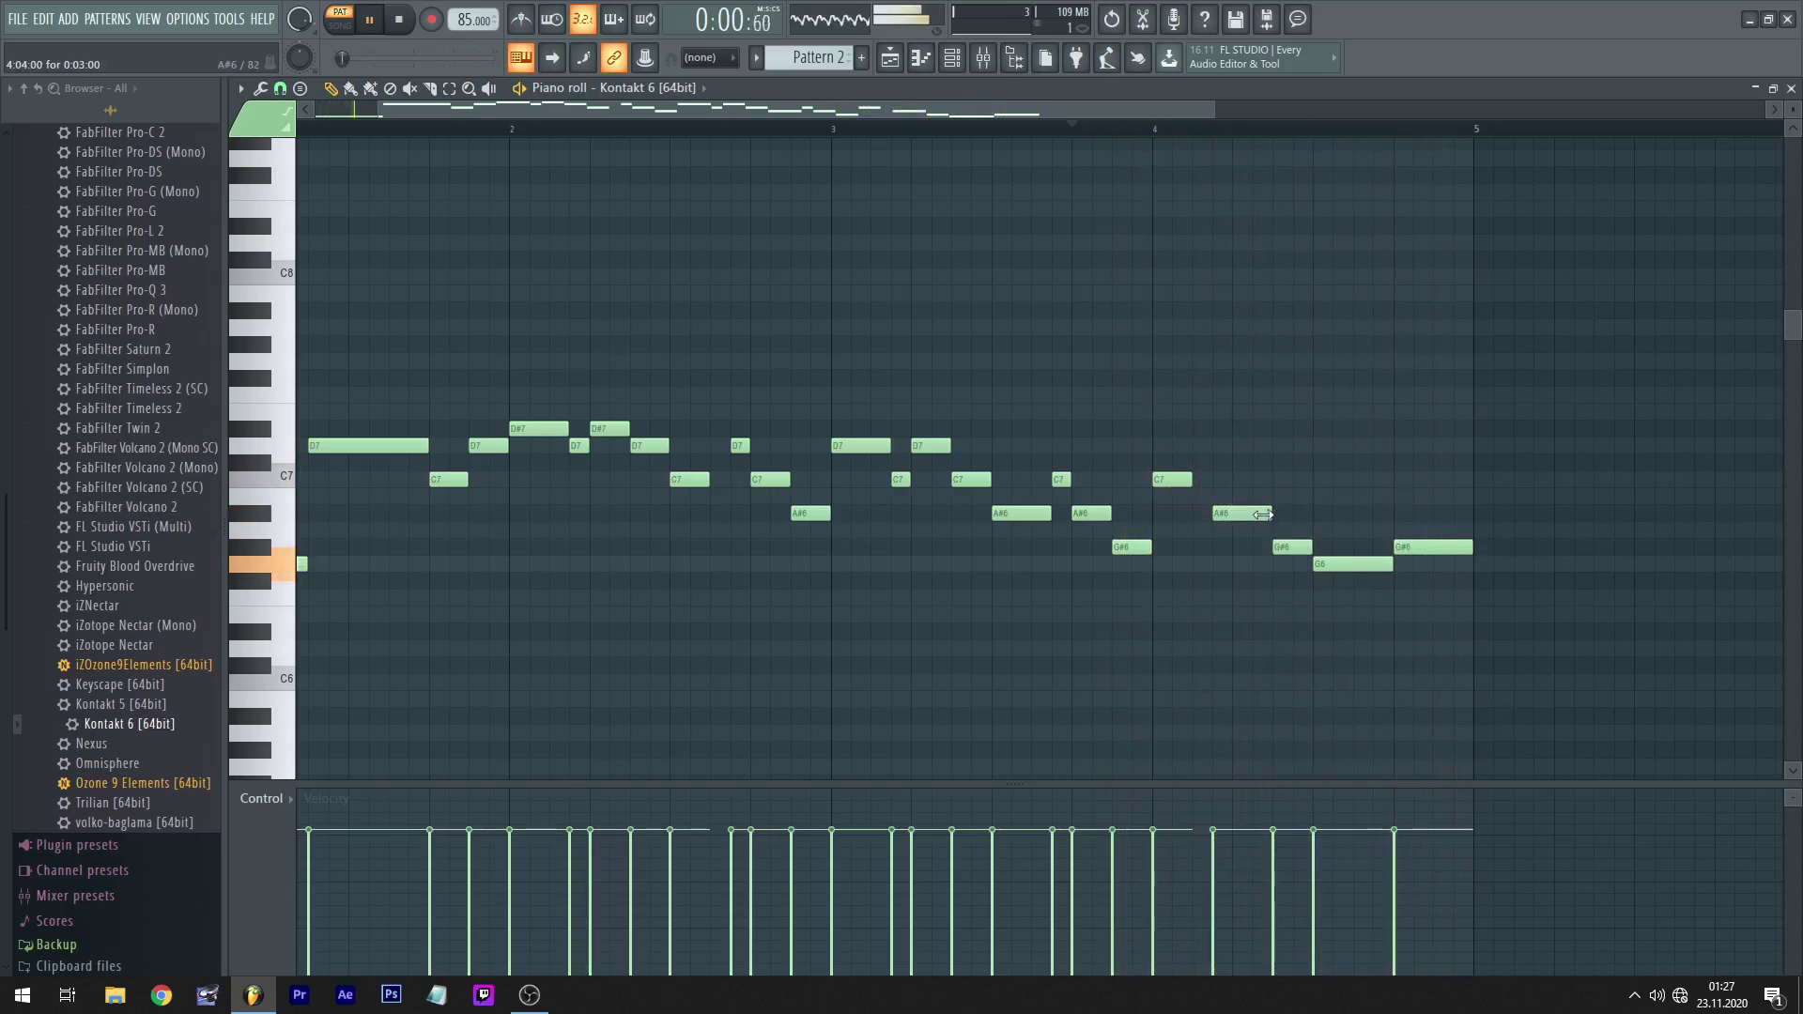
{"action": "key", "text": "space"}
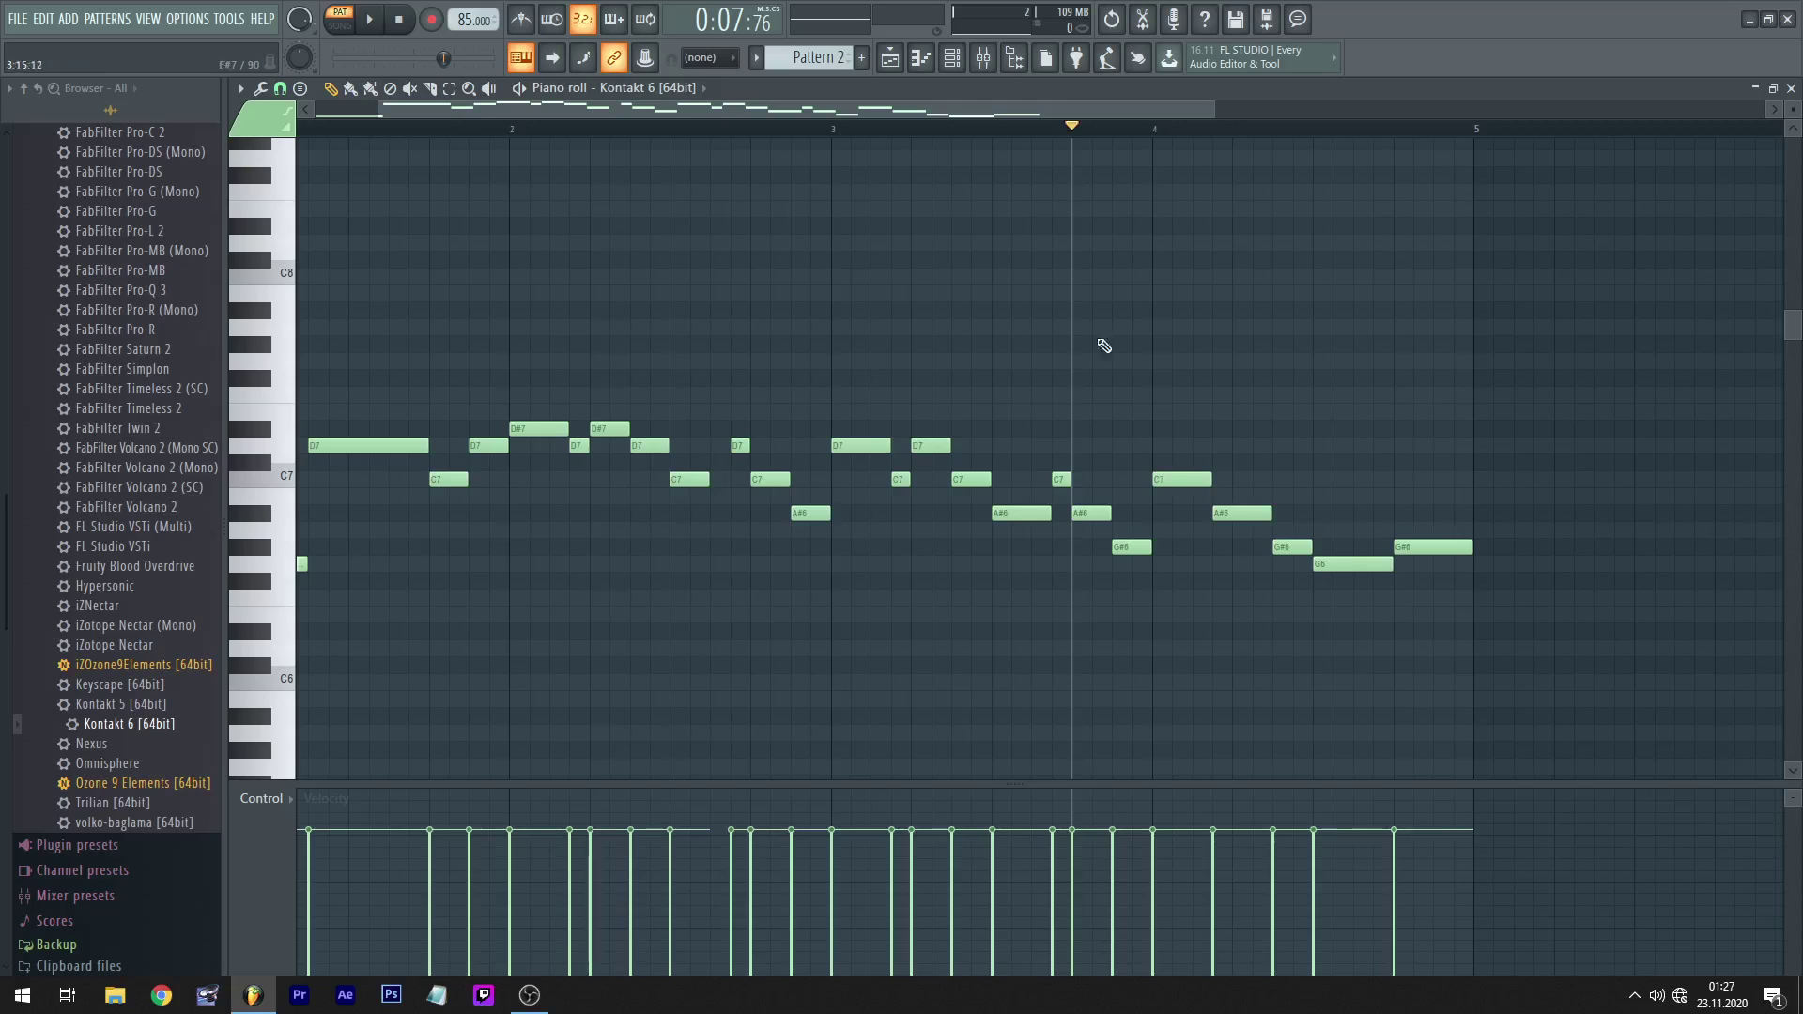
- Play the melody from the beginning and extend the C7 at step 9 of bar 2 to three steps
{"action": "scroll", "coordinate": [932, 113], "scroll_direction": "left", "scroll_amount": 2}
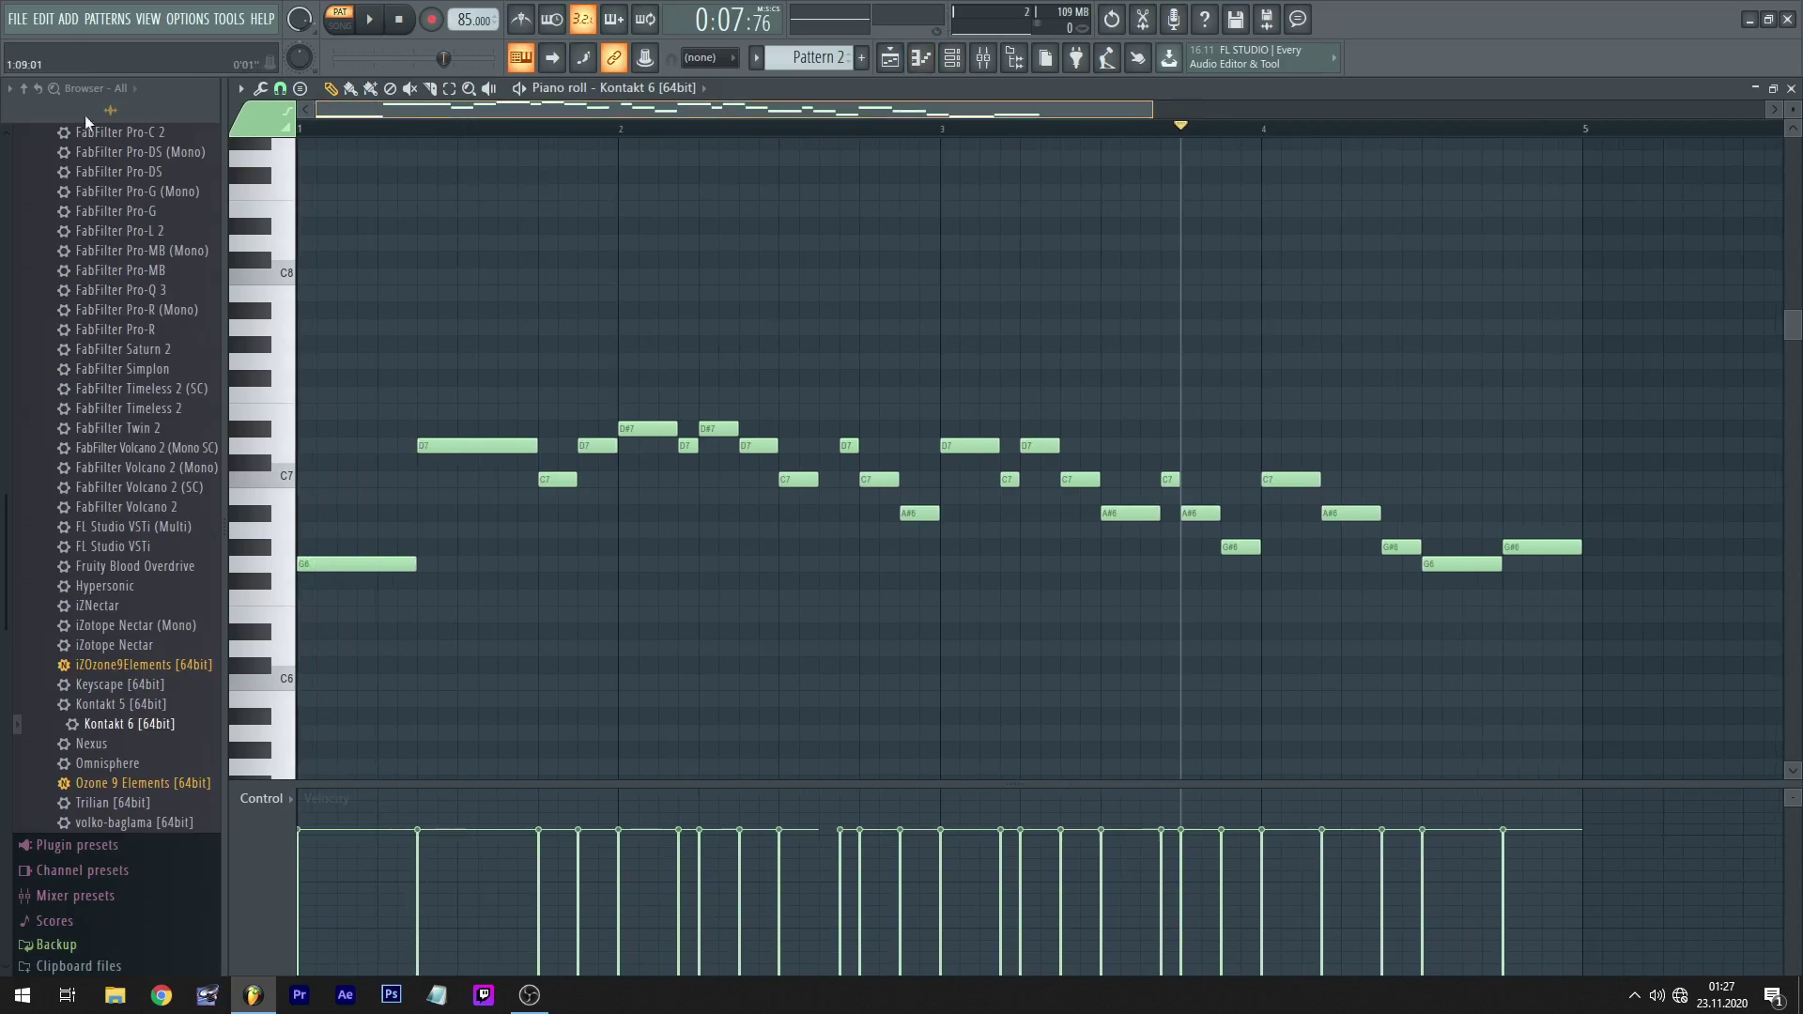
{"action": "left_click", "coordinate": [302, 129]}
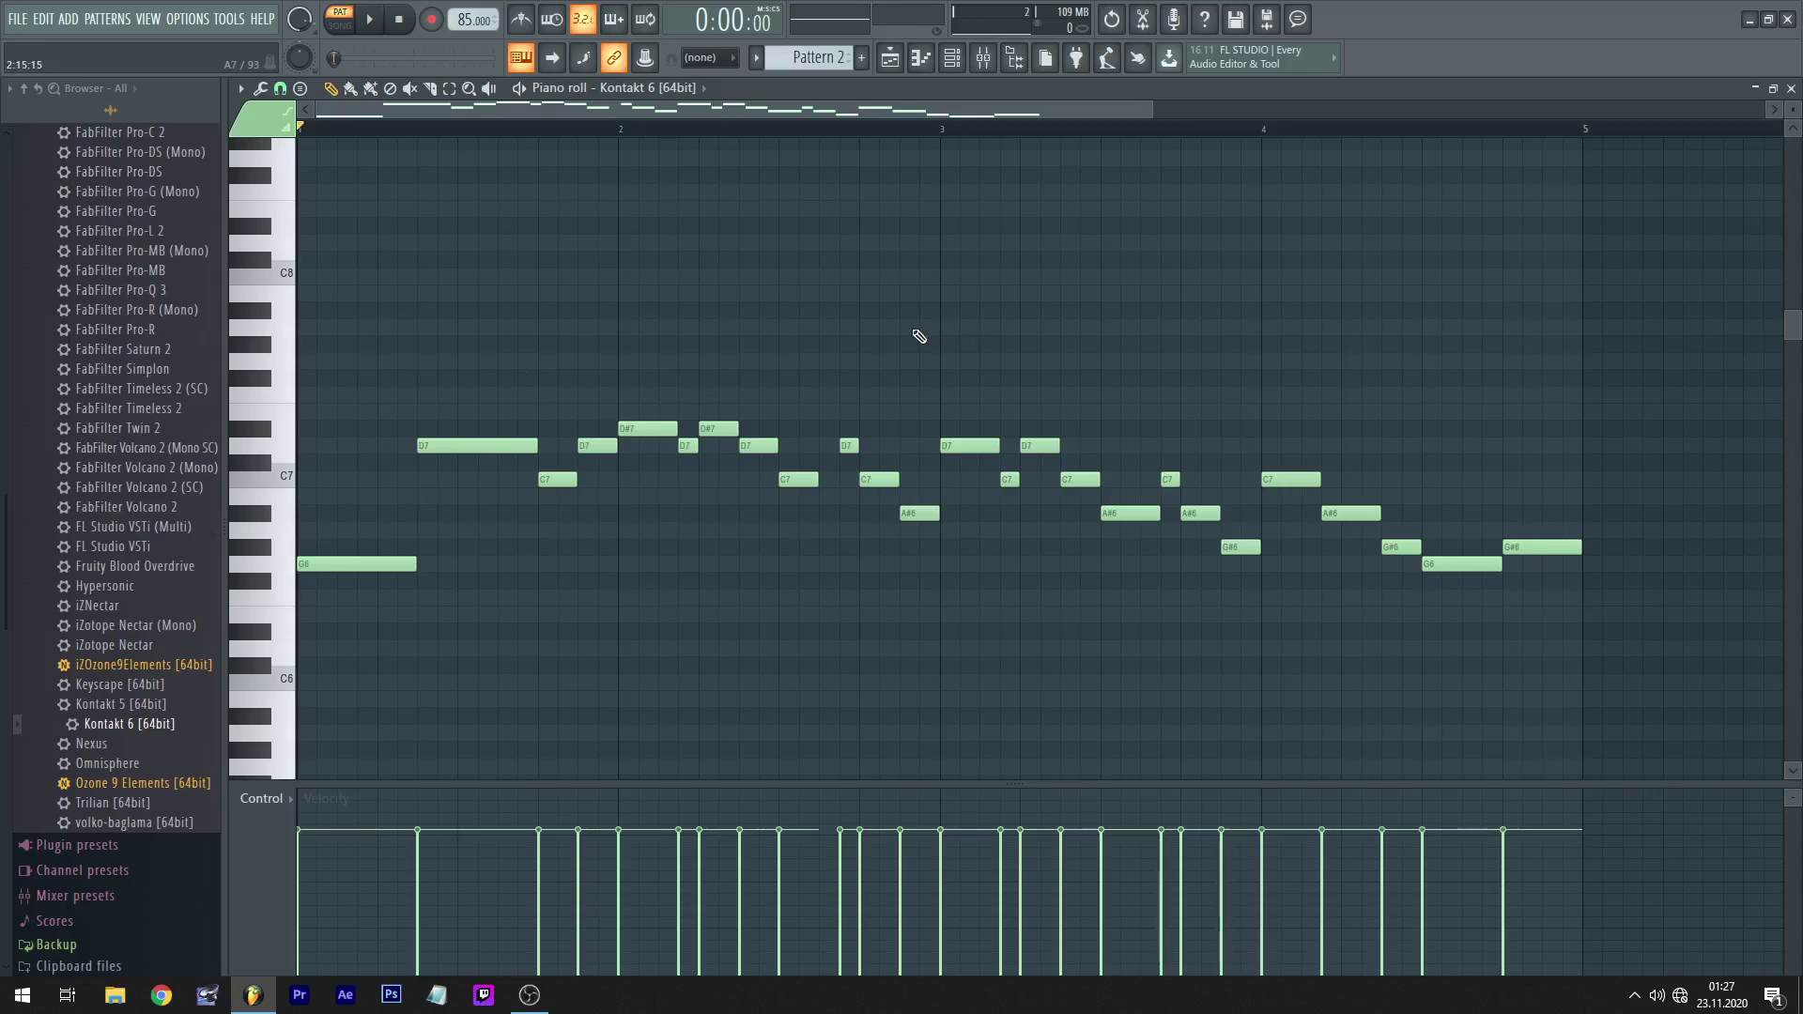
{"action": "key", "text": "space"}
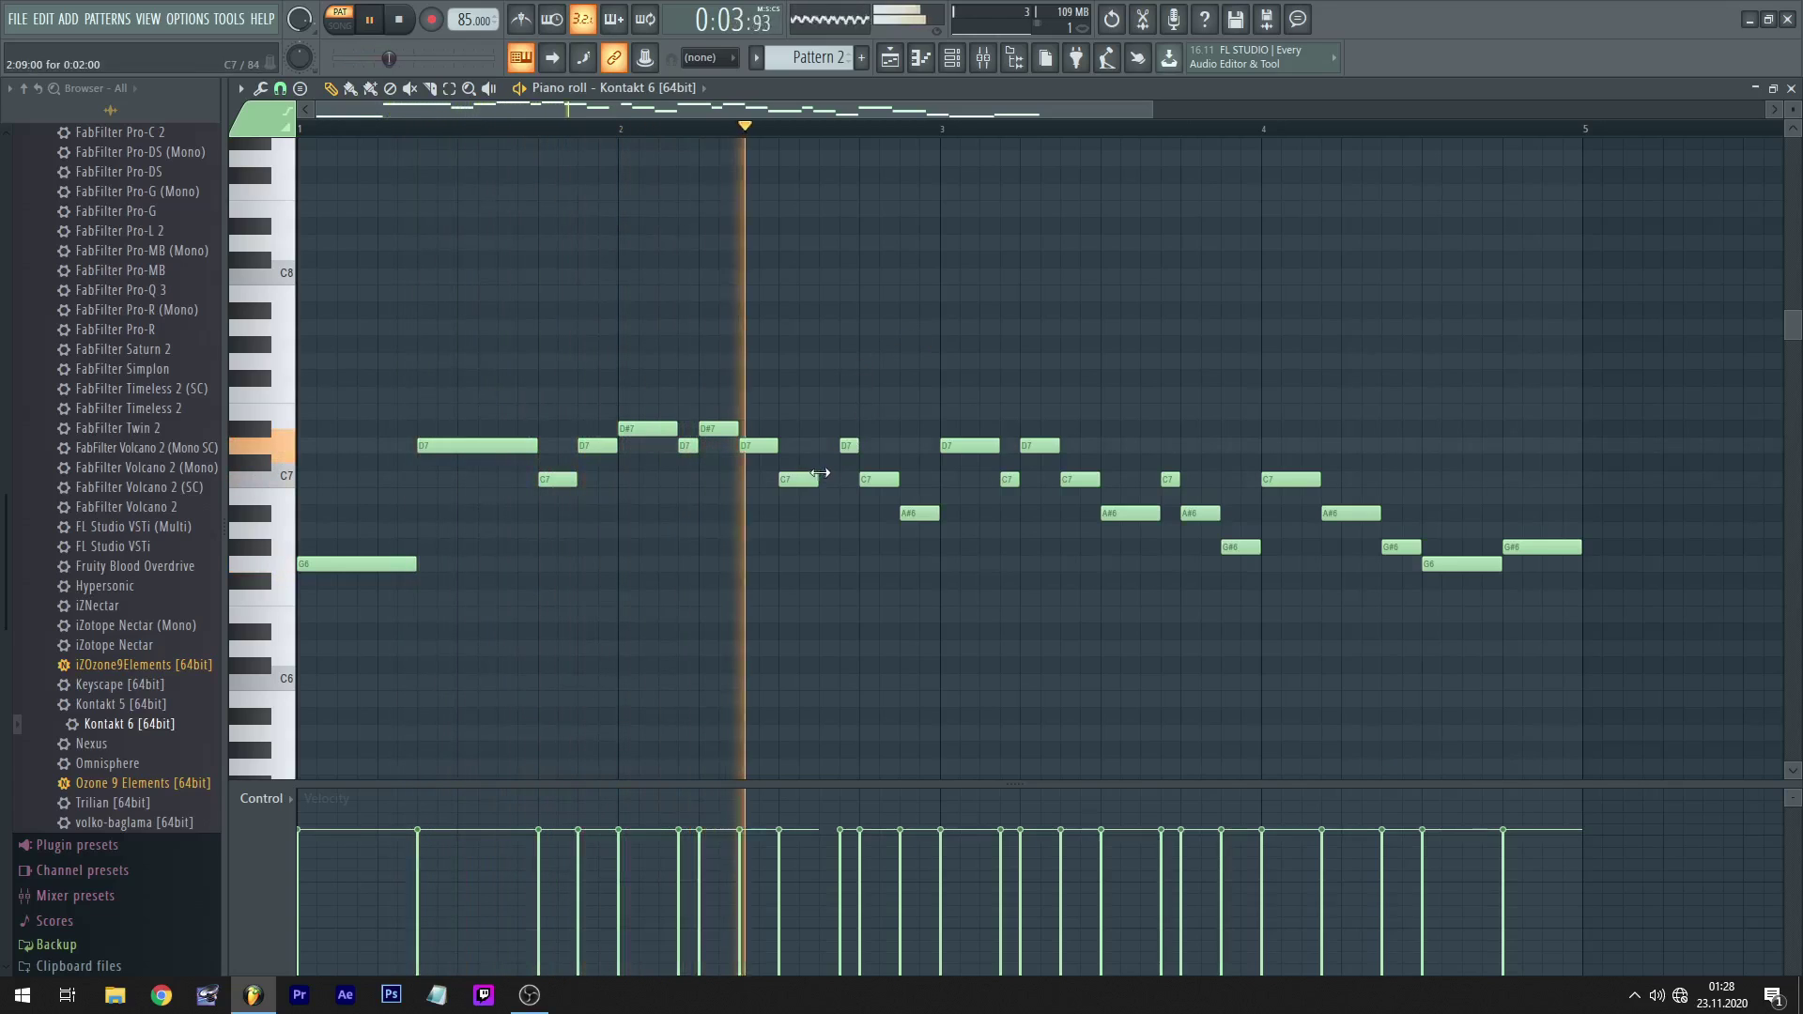
{"action": "left_click_drag", "start_coordinate": [820, 473], "coordinate": [838, 474]}
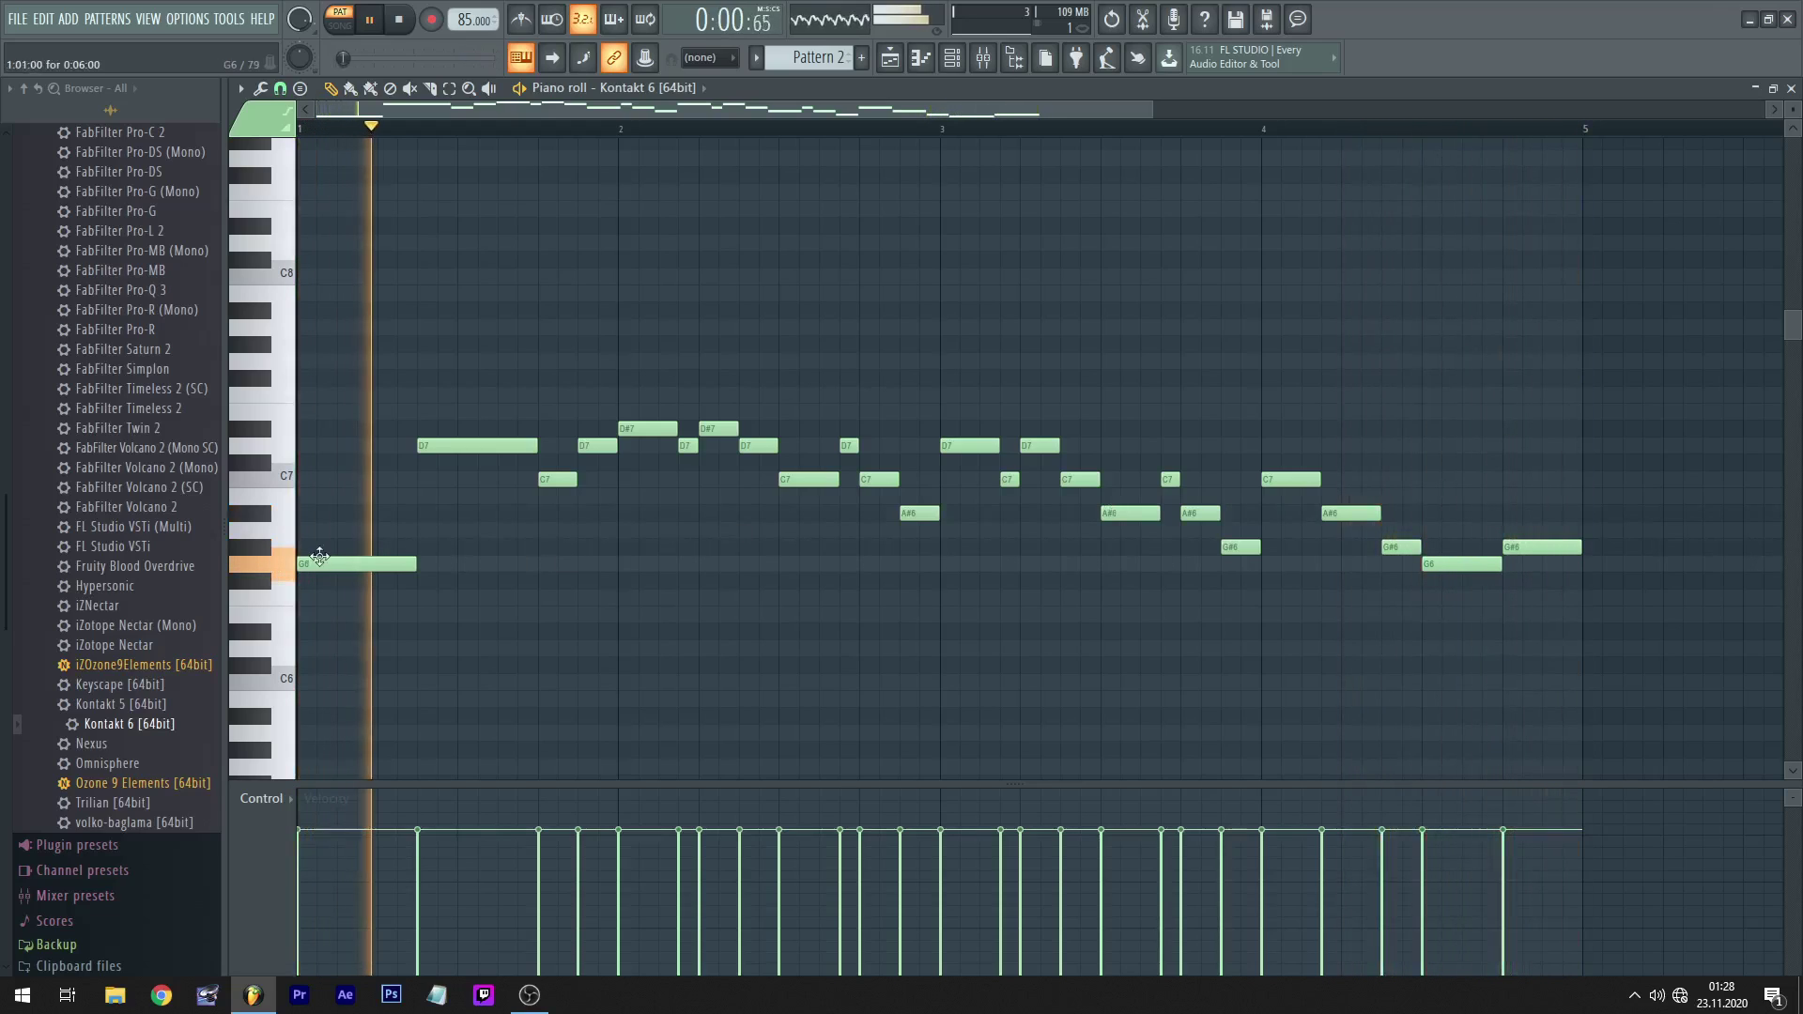
{"action": "key", "text": "space"}
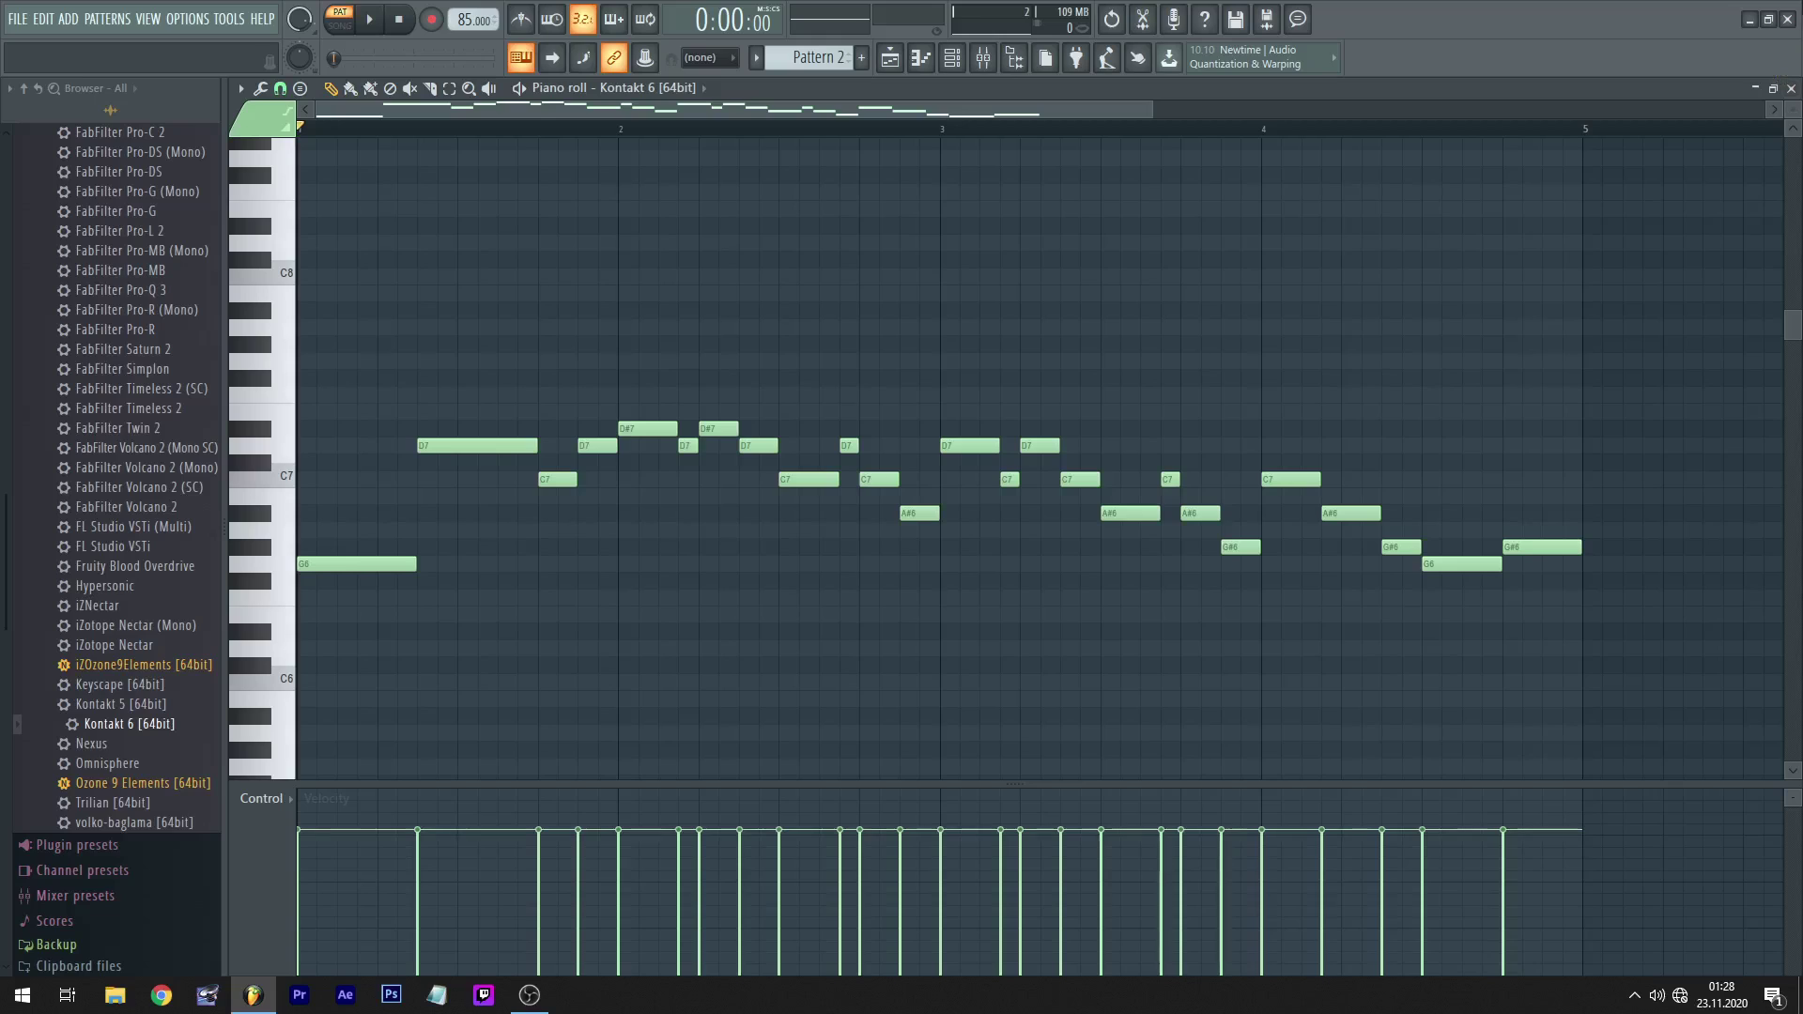
- Close the piano roll, replace Doudouk C with the Kaval instrument in Kontakt, and play Pattern 2
{"action": "left_click", "coordinate": [1791, 89]}
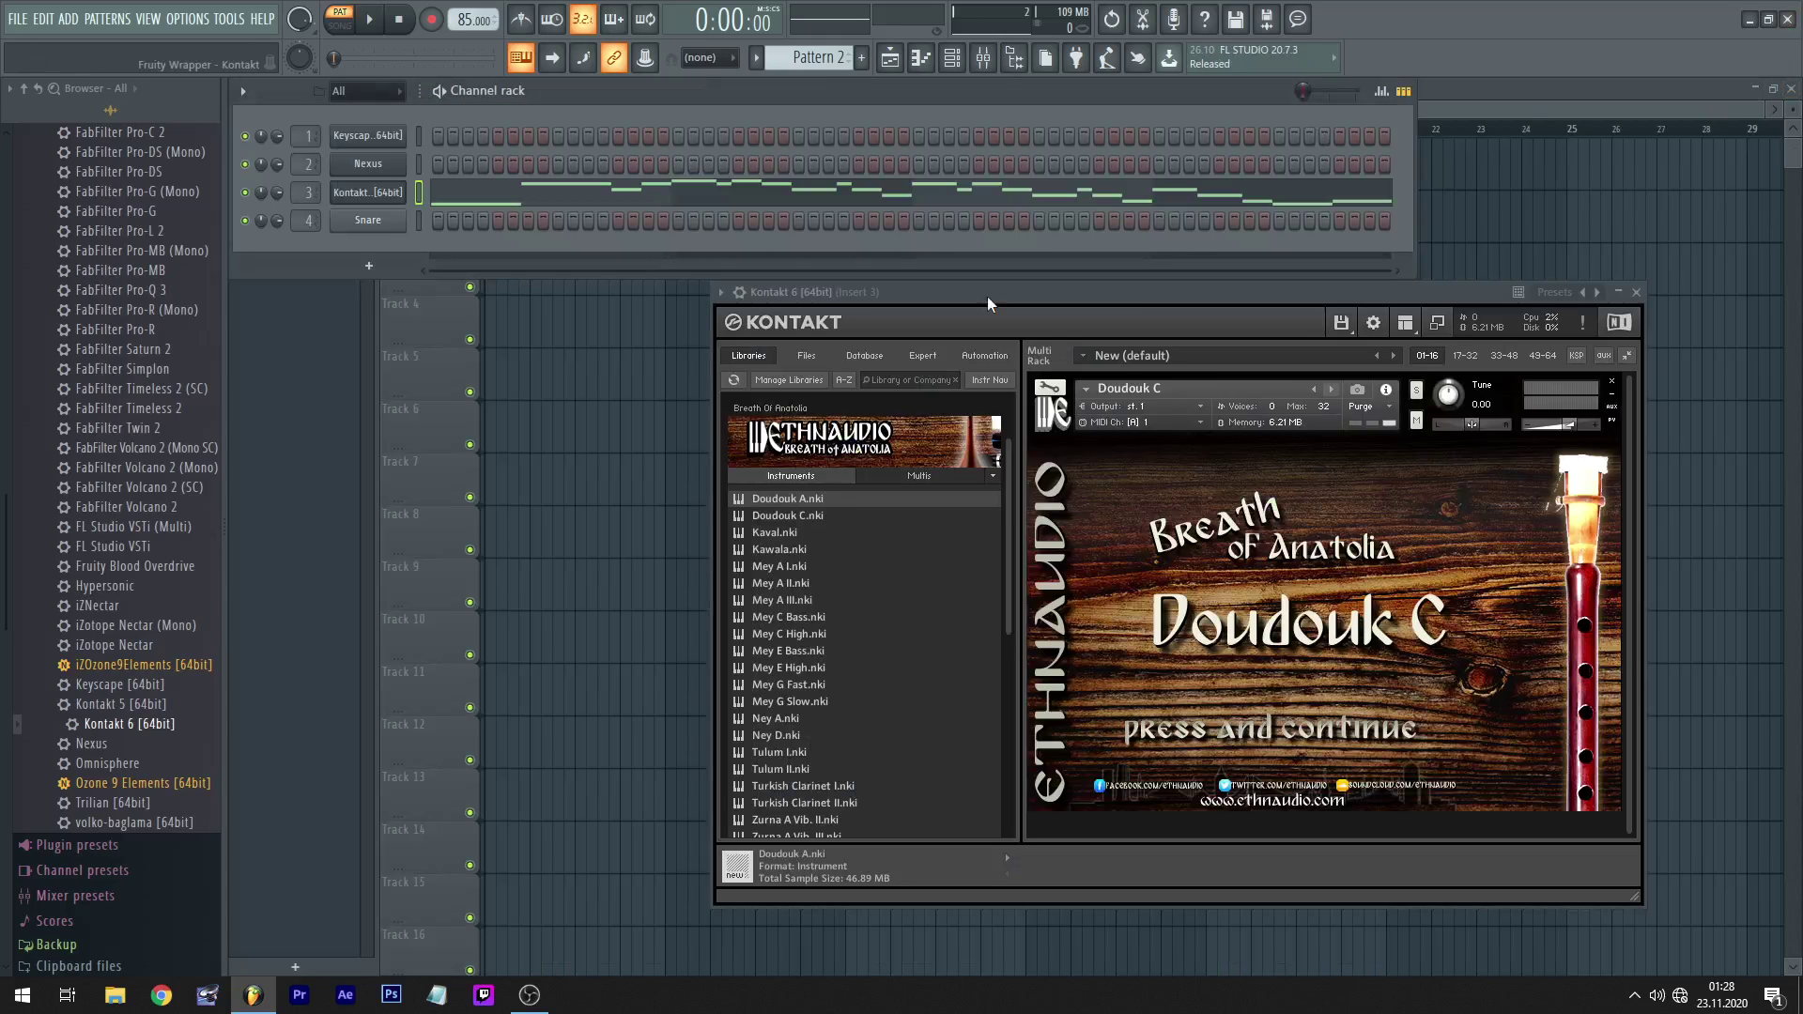
{"action": "left_click_drag", "start_coordinate": [988, 295], "coordinate": [880, 247]}
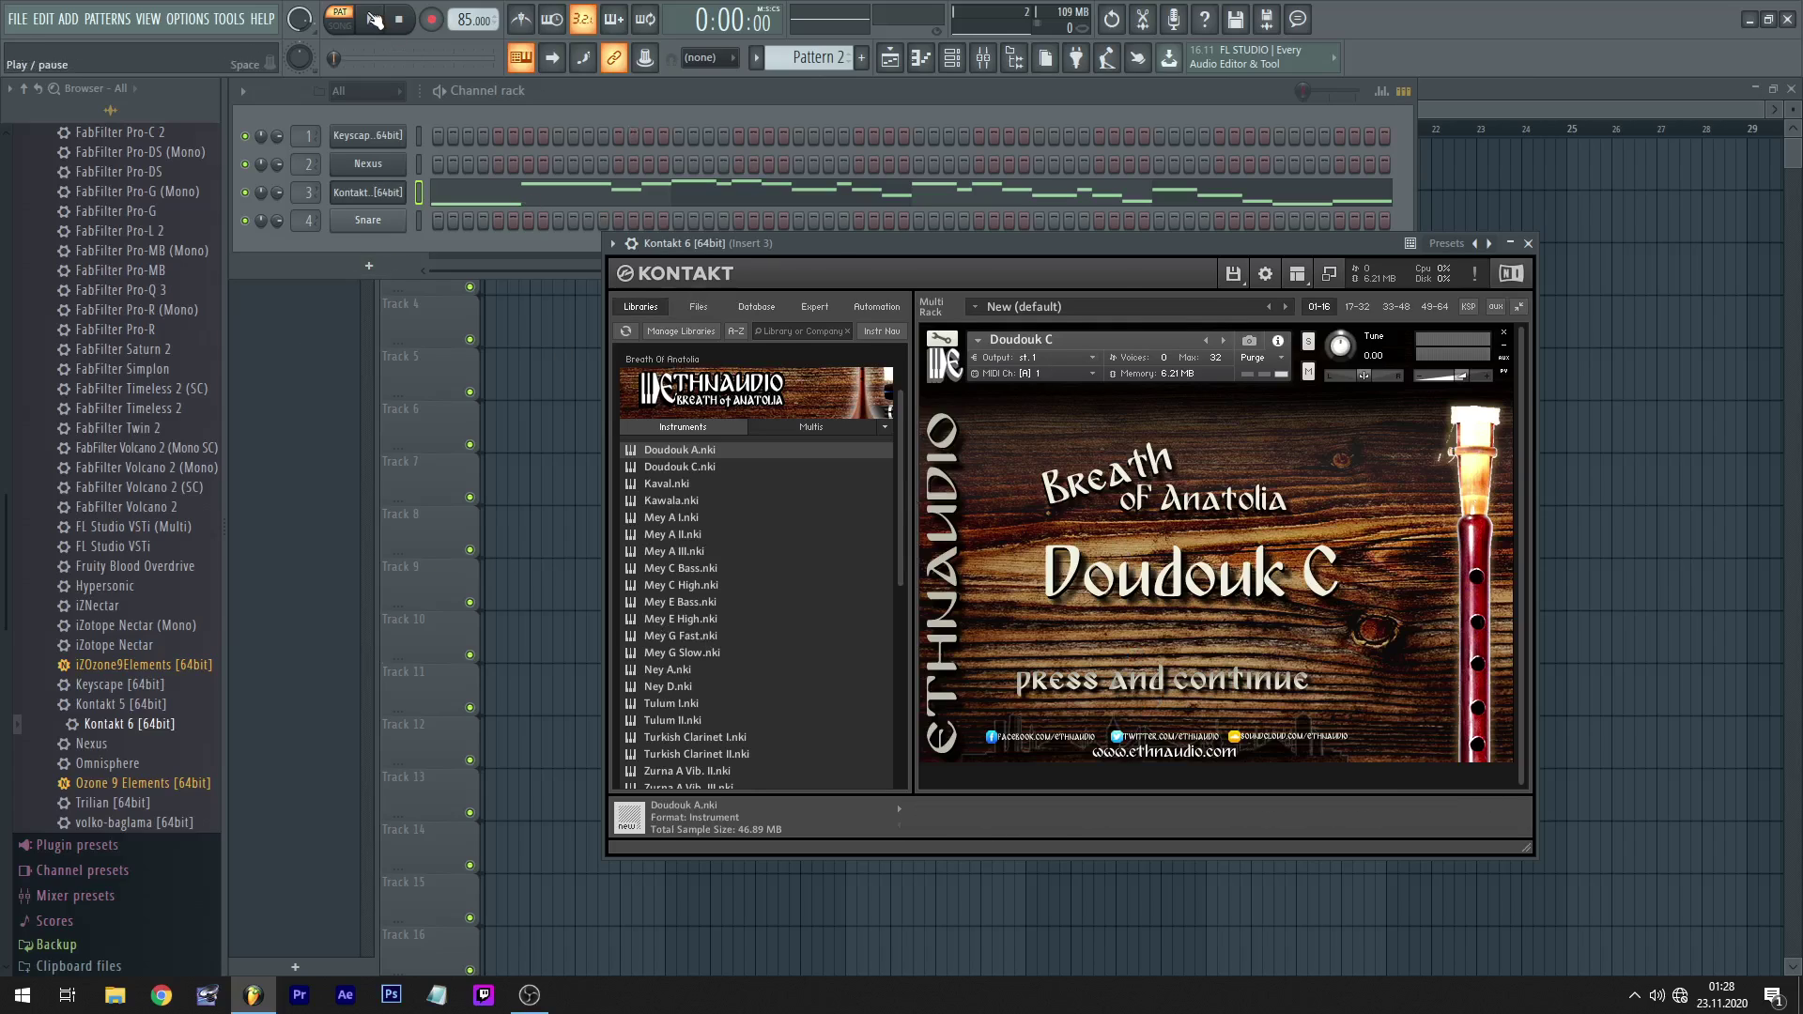
{"action": "scroll", "coordinate": [732, 554], "scroll_direction": "down", "scroll_amount": 3}
{"action": "scroll", "coordinate": [792, 612], "scroll_direction": "up", "scroll_amount": 3}
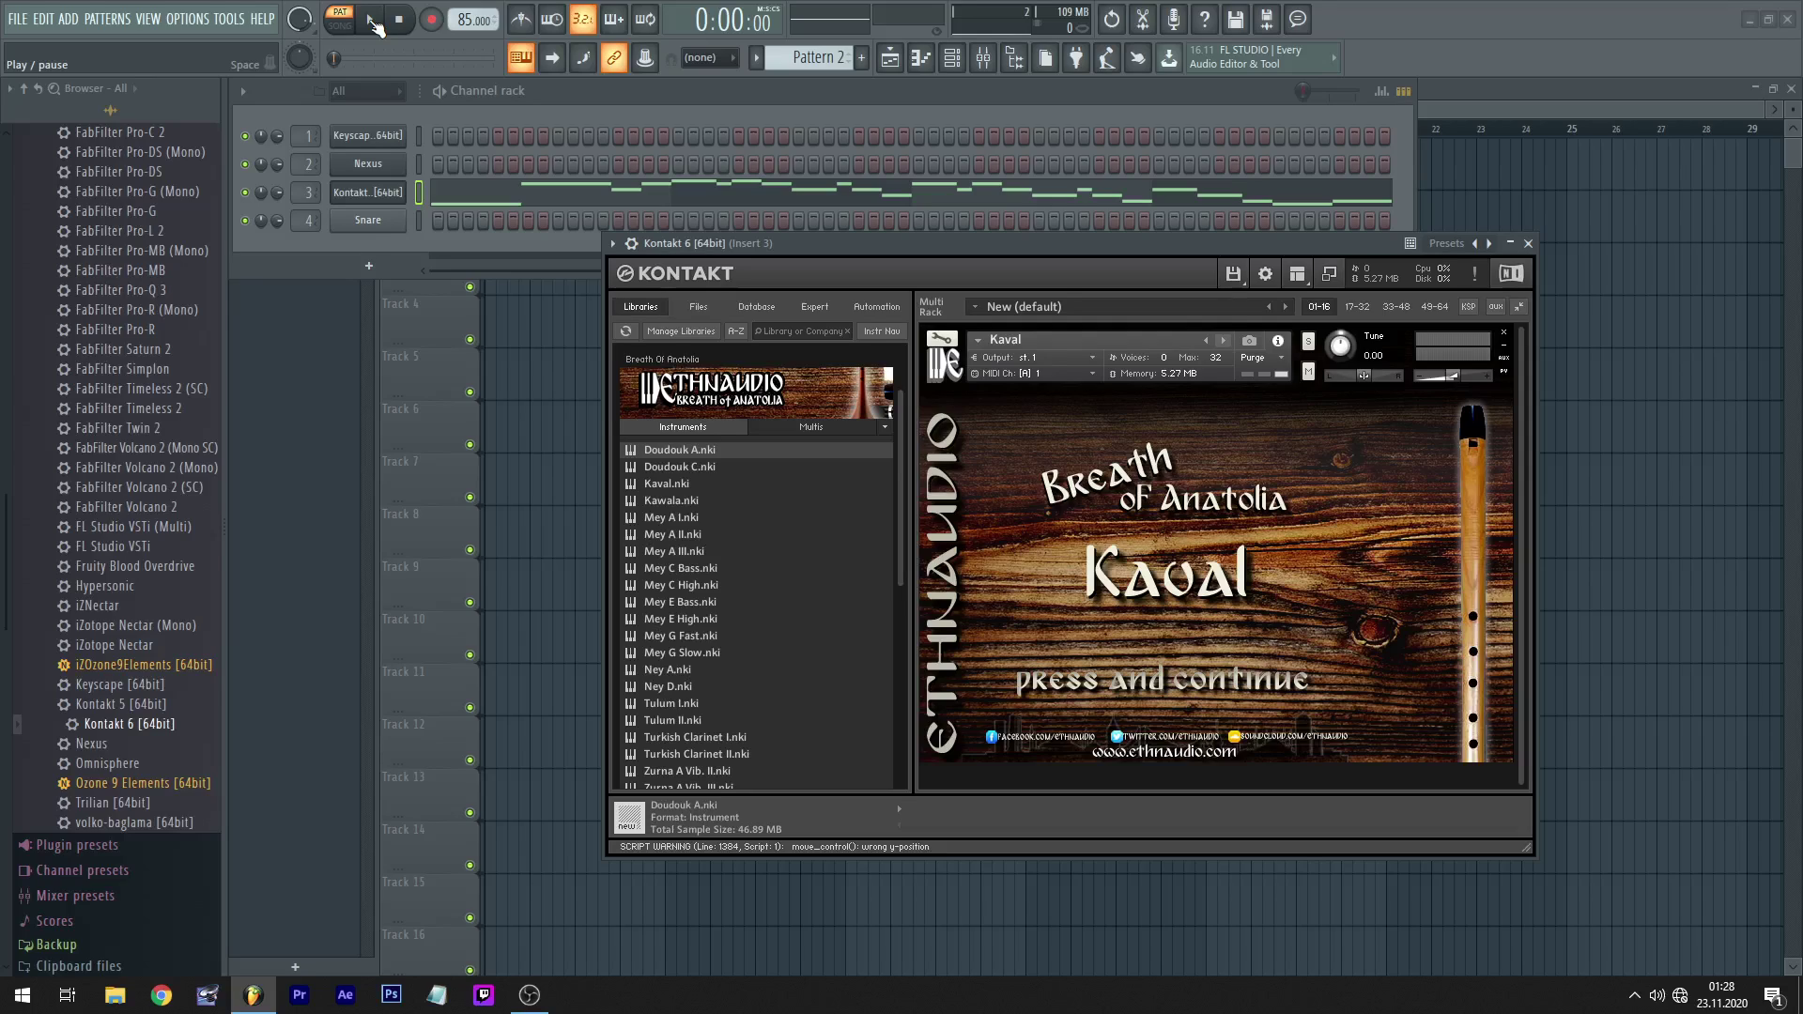
{"action": "left_click", "coordinate": [373, 20]}
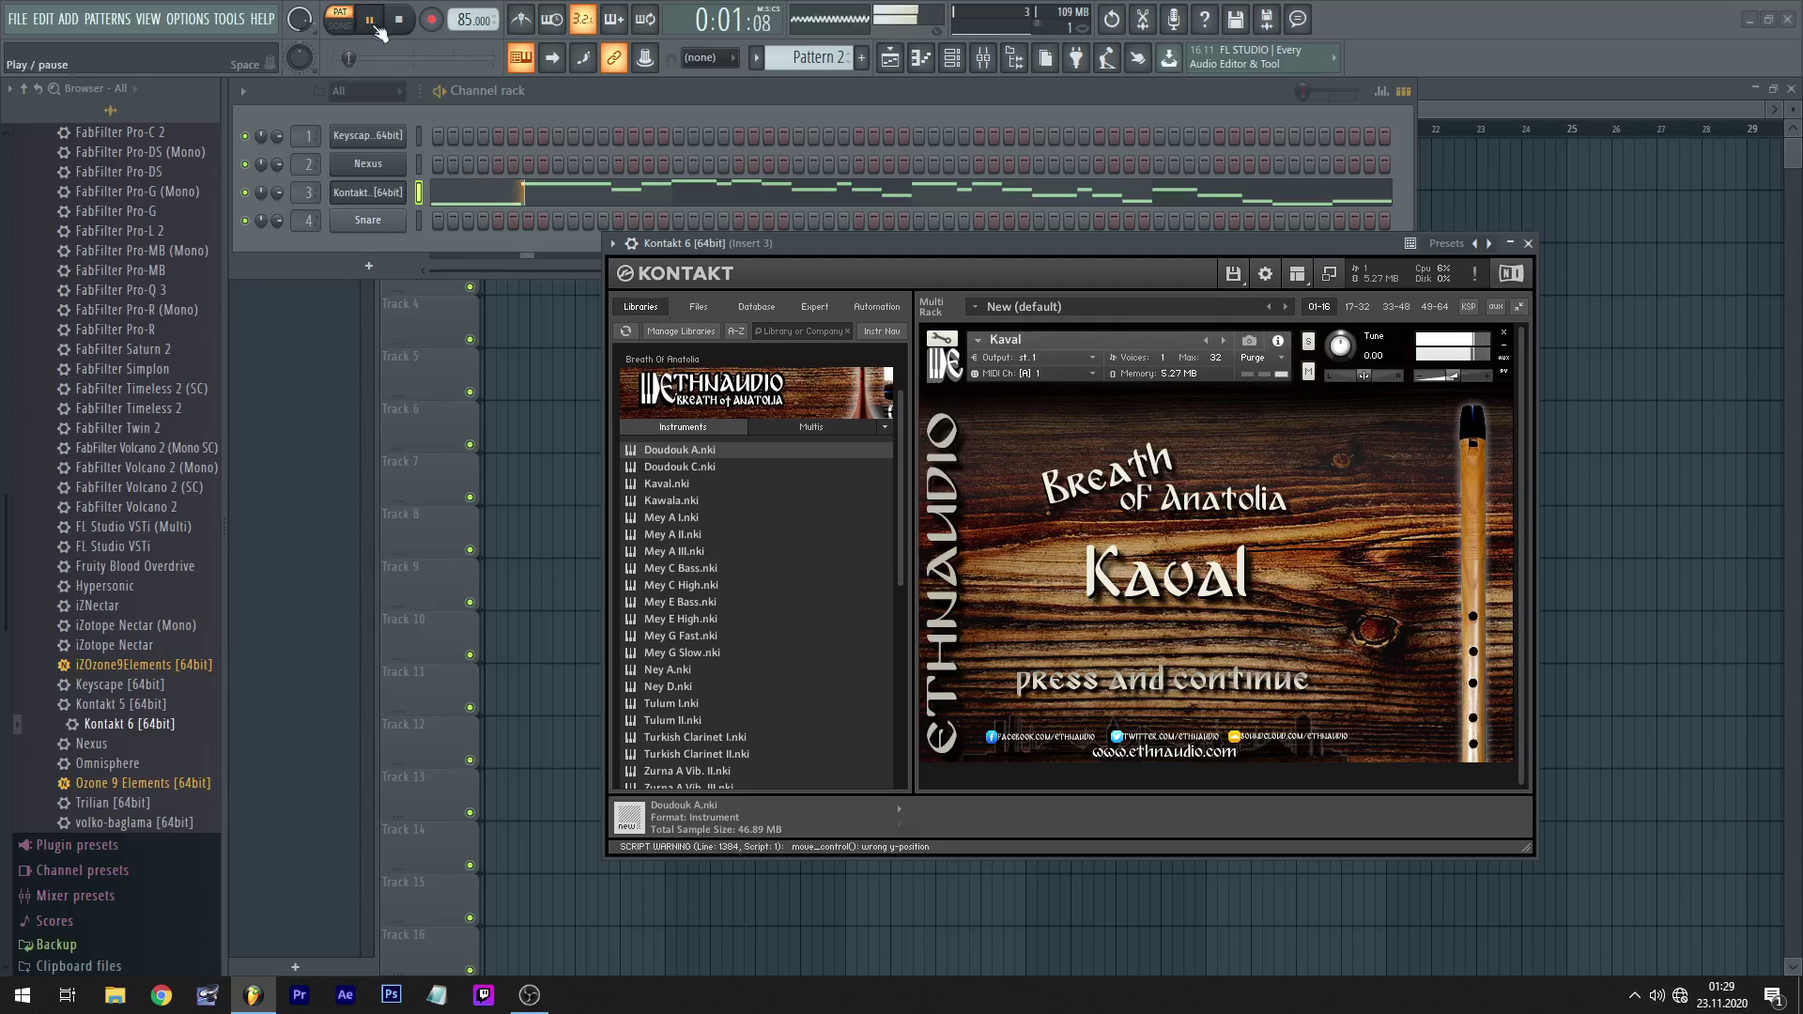
- Load Kawala in place of Kaval and play Pattern 2, and do the same with the Mey A I instrument
{"action": "key", "text": "space"}
{"action": "left_click", "coordinate": [1224, 340]}
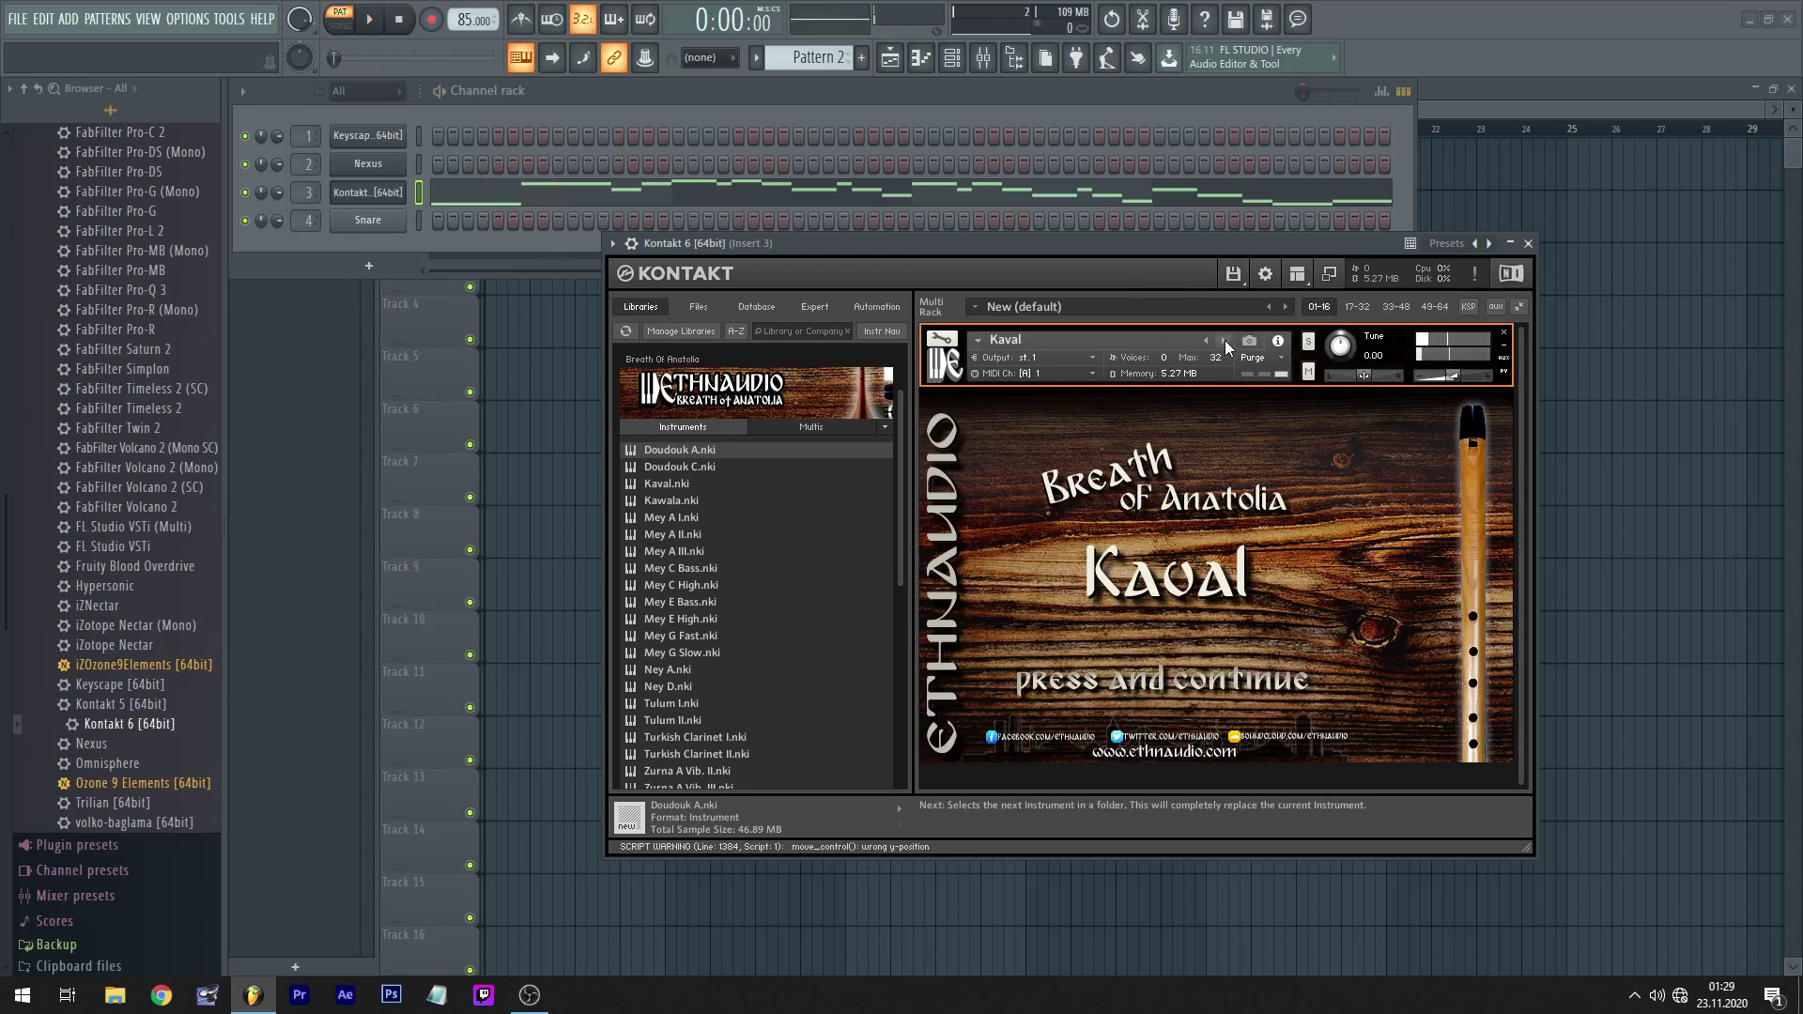
{"action": "left_click", "coordinate": [372, 31]}
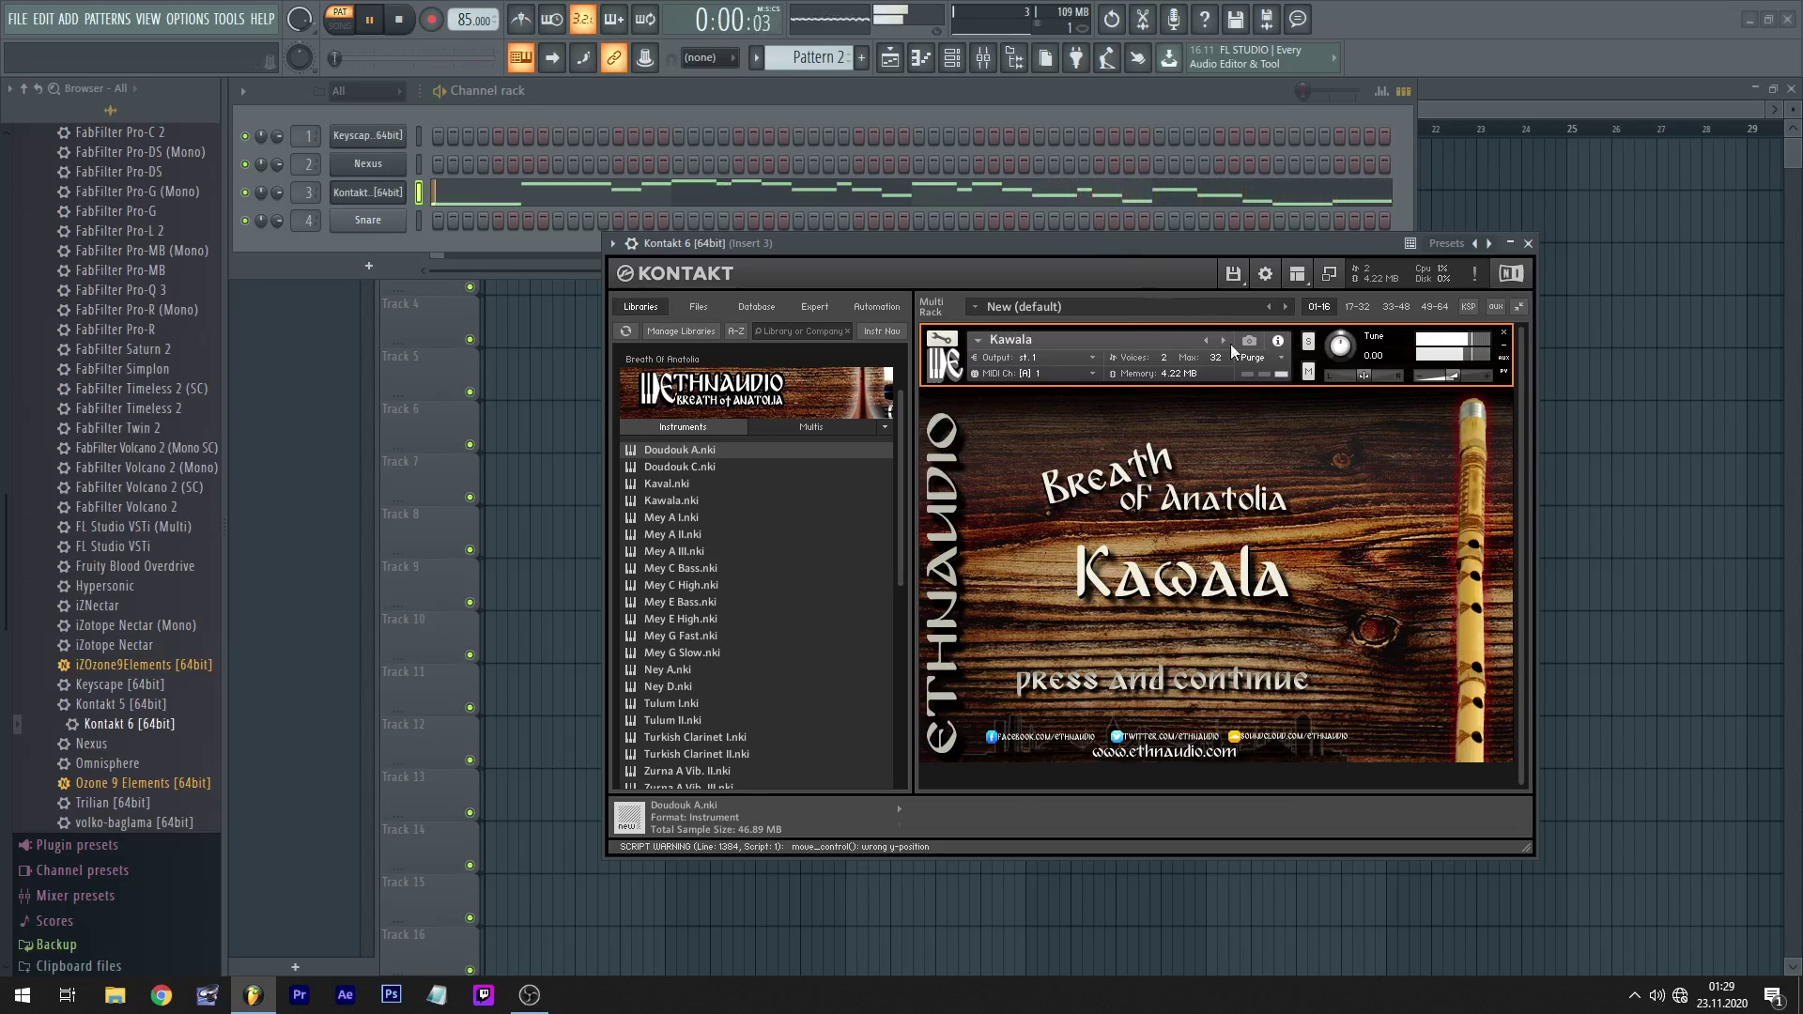
{"action": "key", "text": "space"}
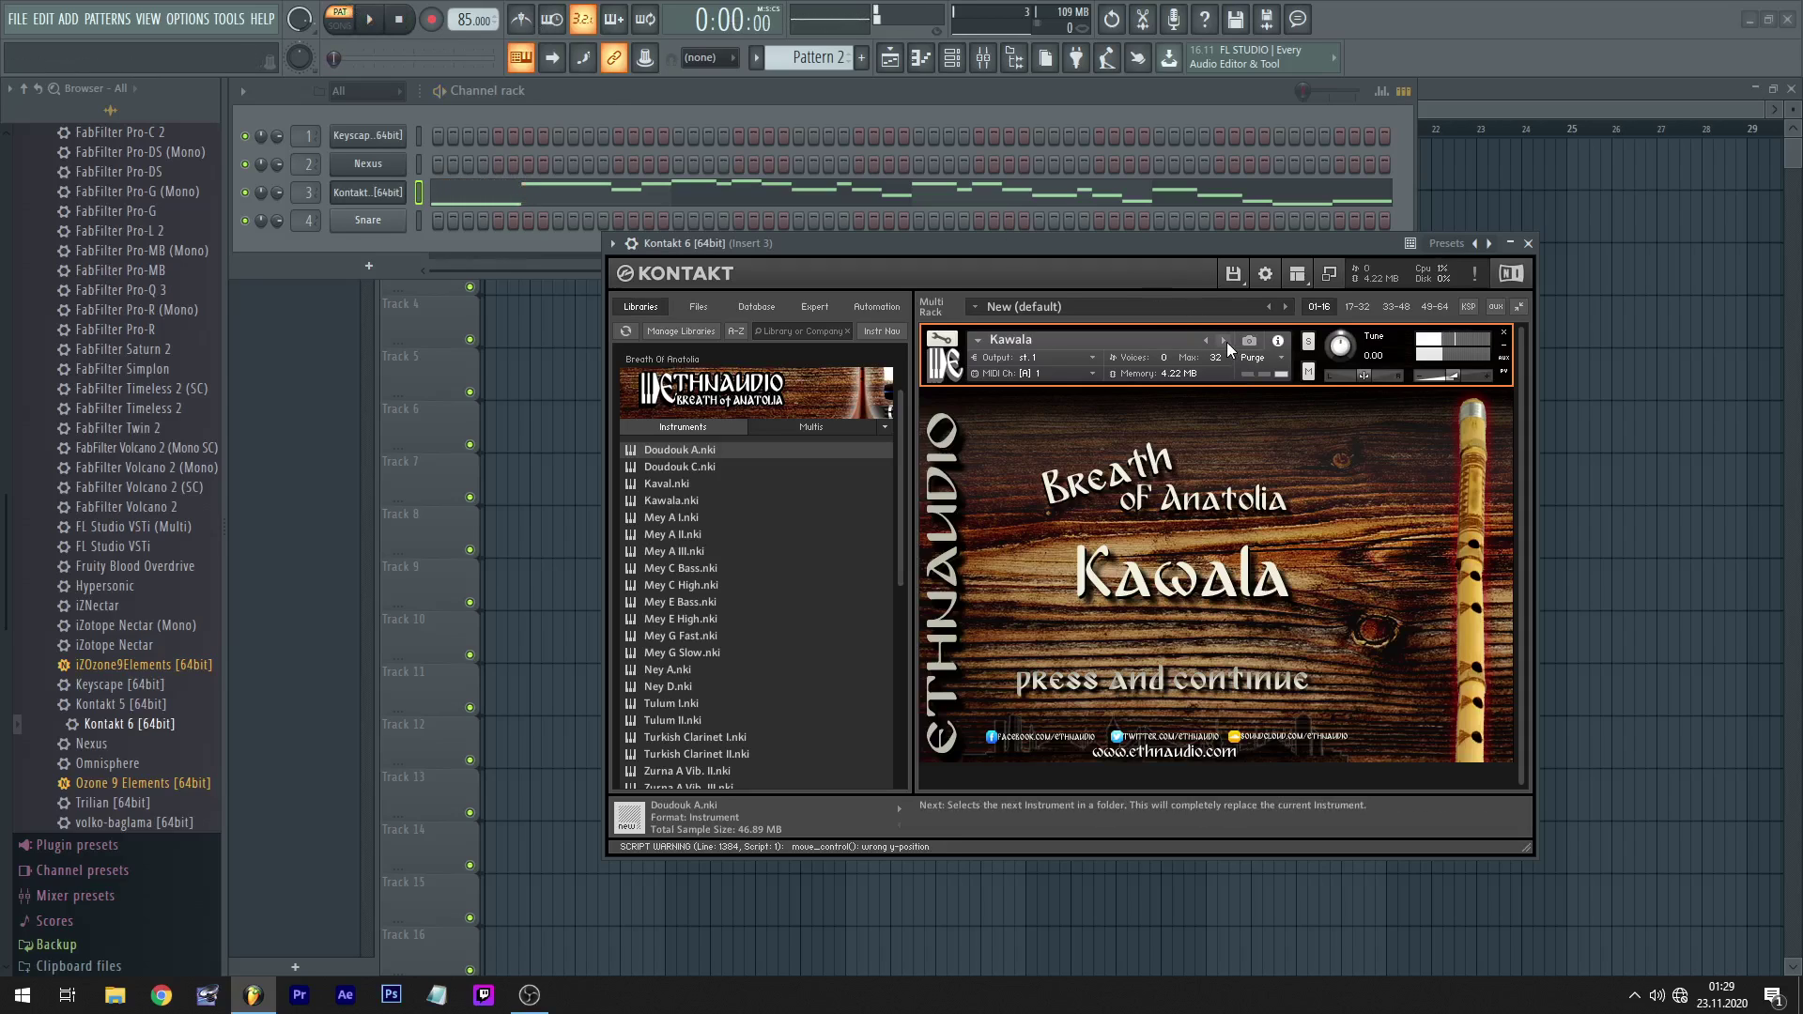
{"action": "left_click", "coordinate": [1224, 340]}
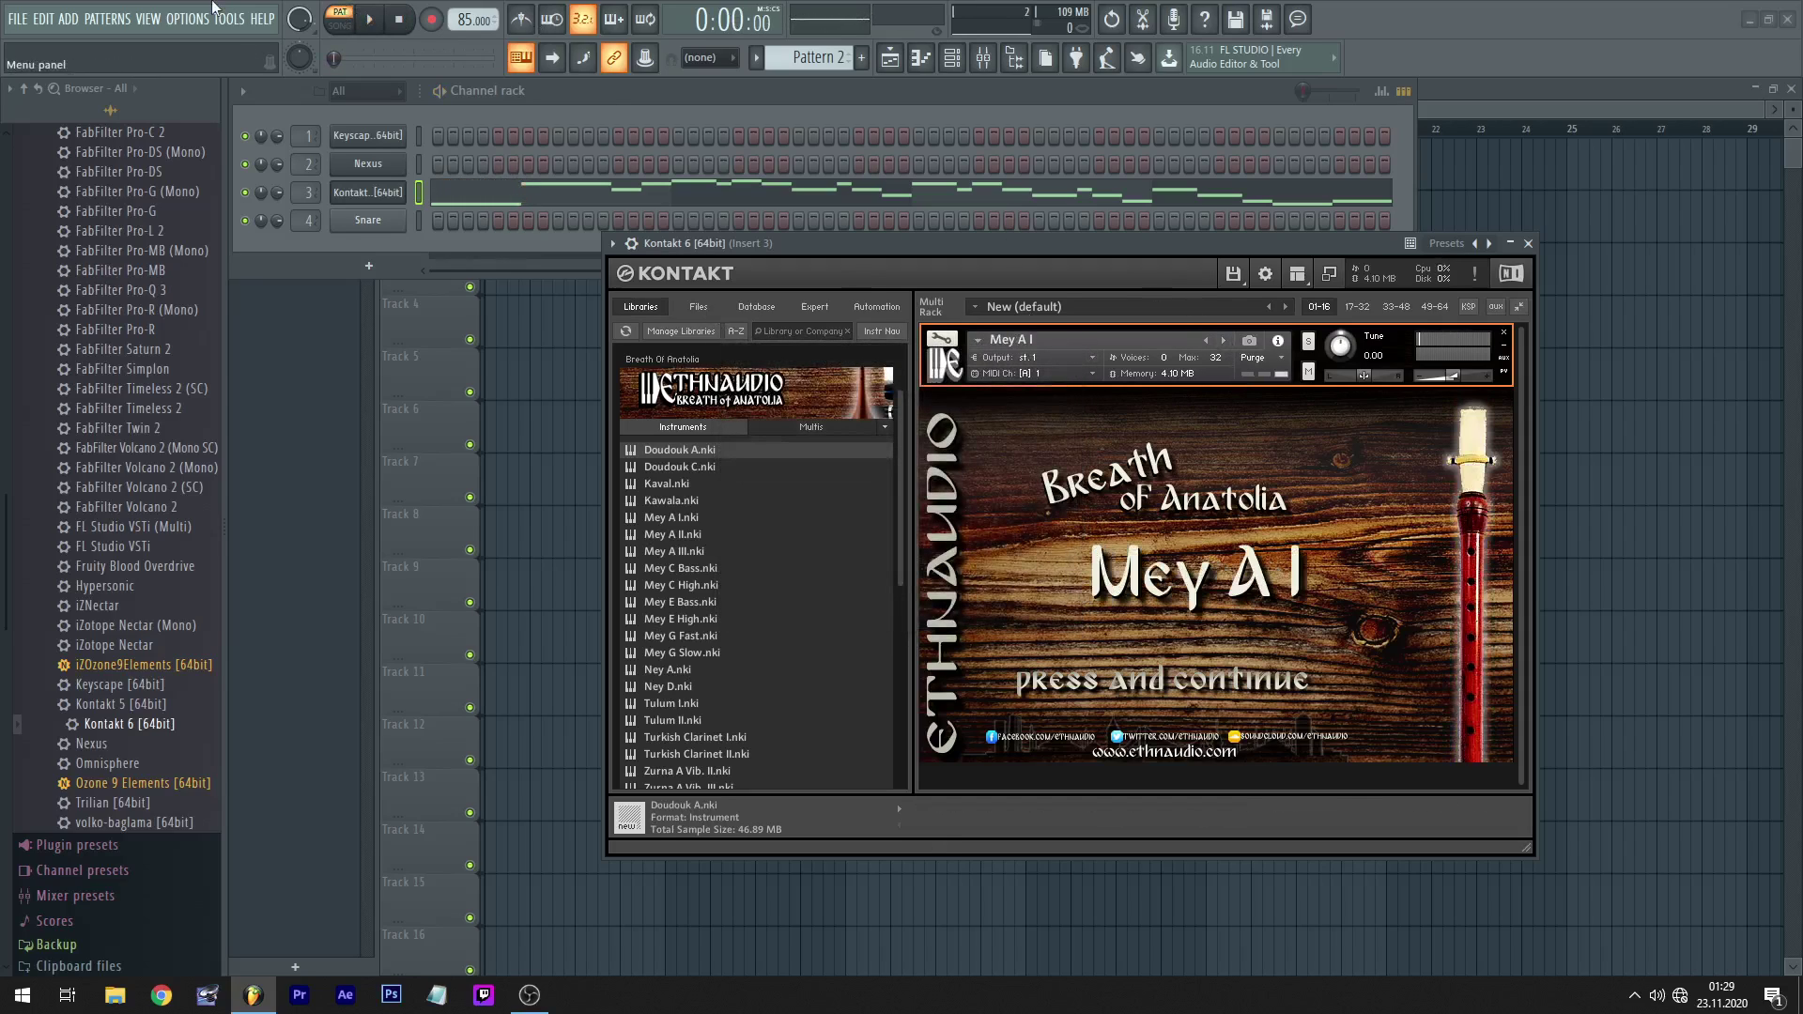
{"action": "left_click", "coordinate": [374, 23]}
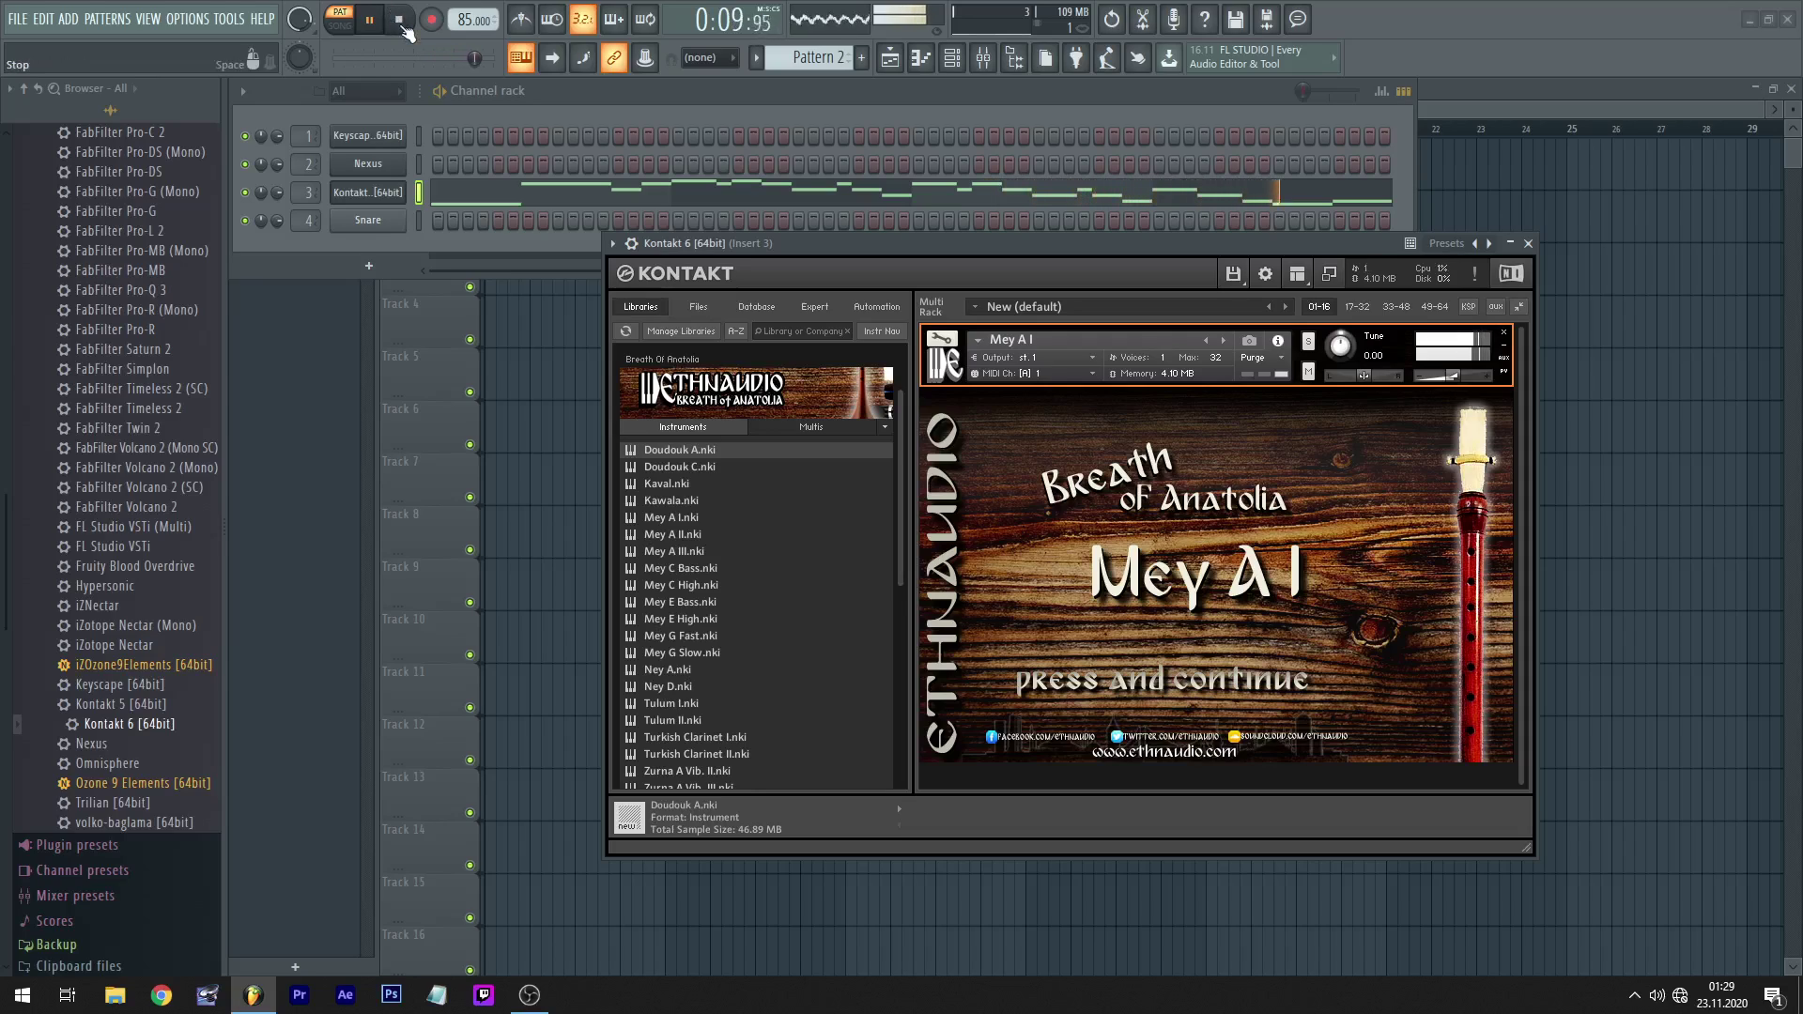
{"action": "left_click", "coordinate": [401, 20]}
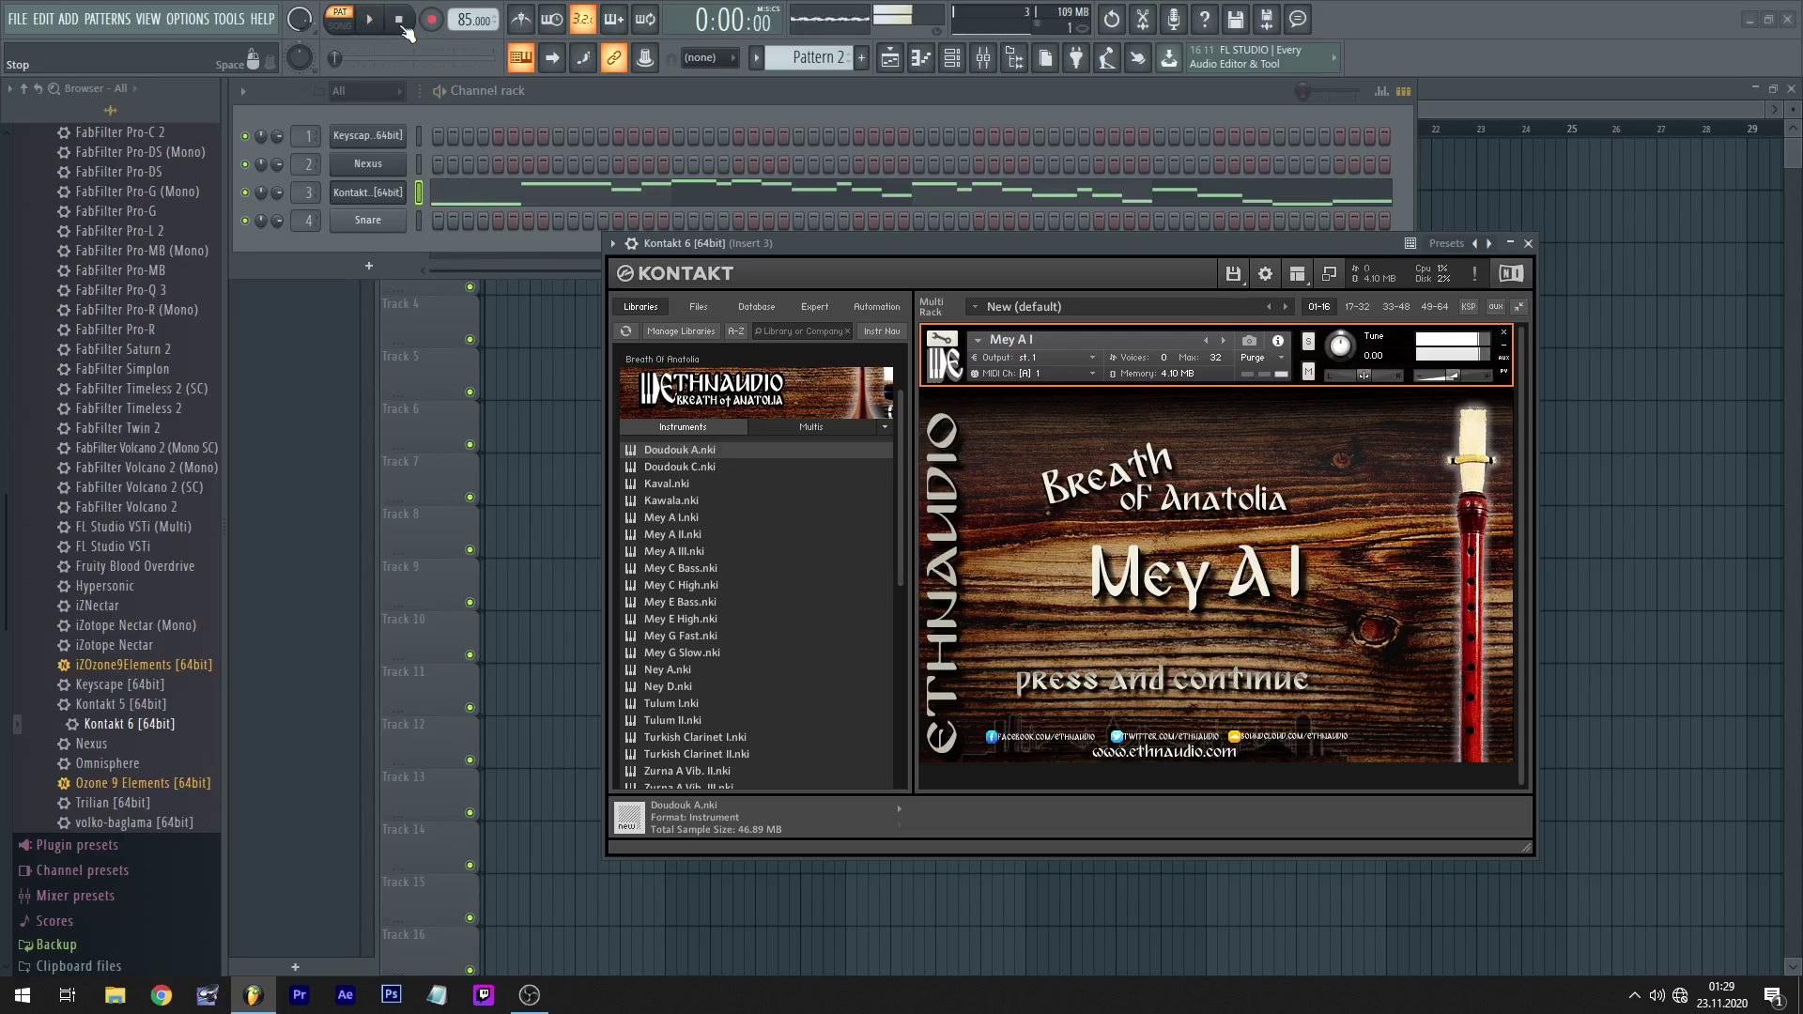
- Replace Mey A I with the Mey A II instrument in Kontakt and play Pattern 2 twice with it
{"action": "left_click", "coordinate": [1223, 341]}
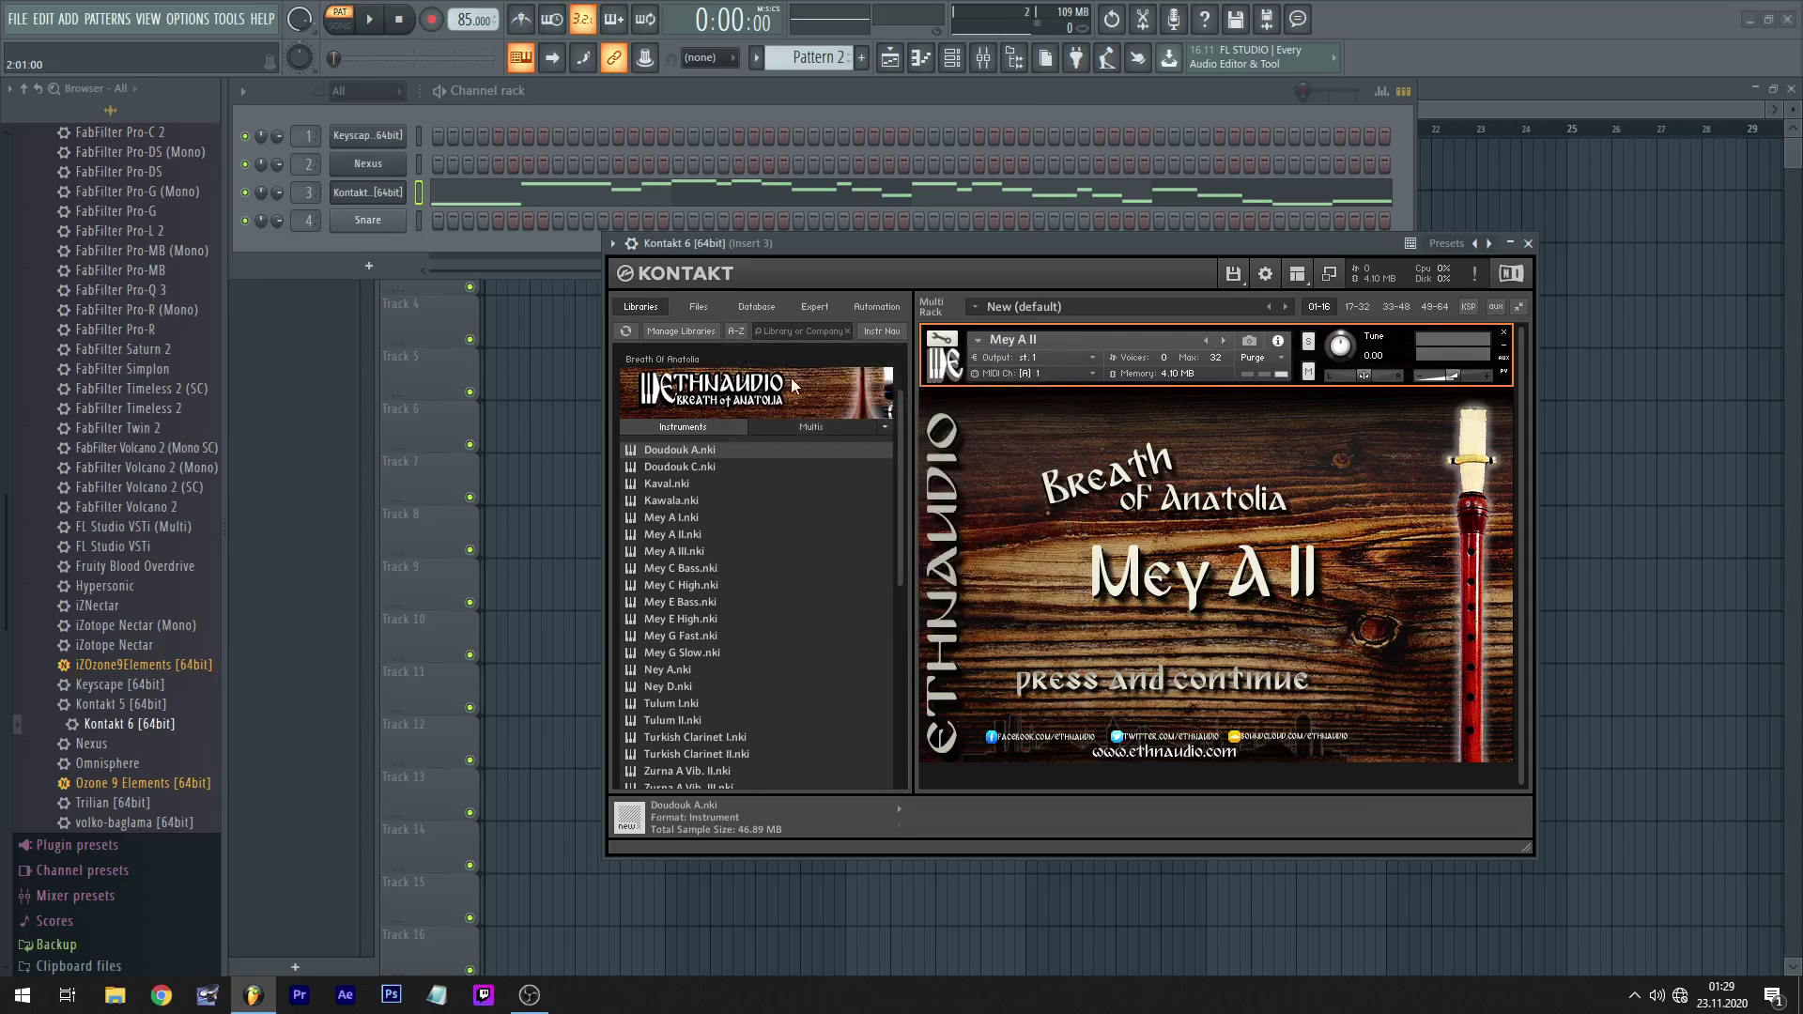
{"action": "left_click", "coordinate": [376, 20]}
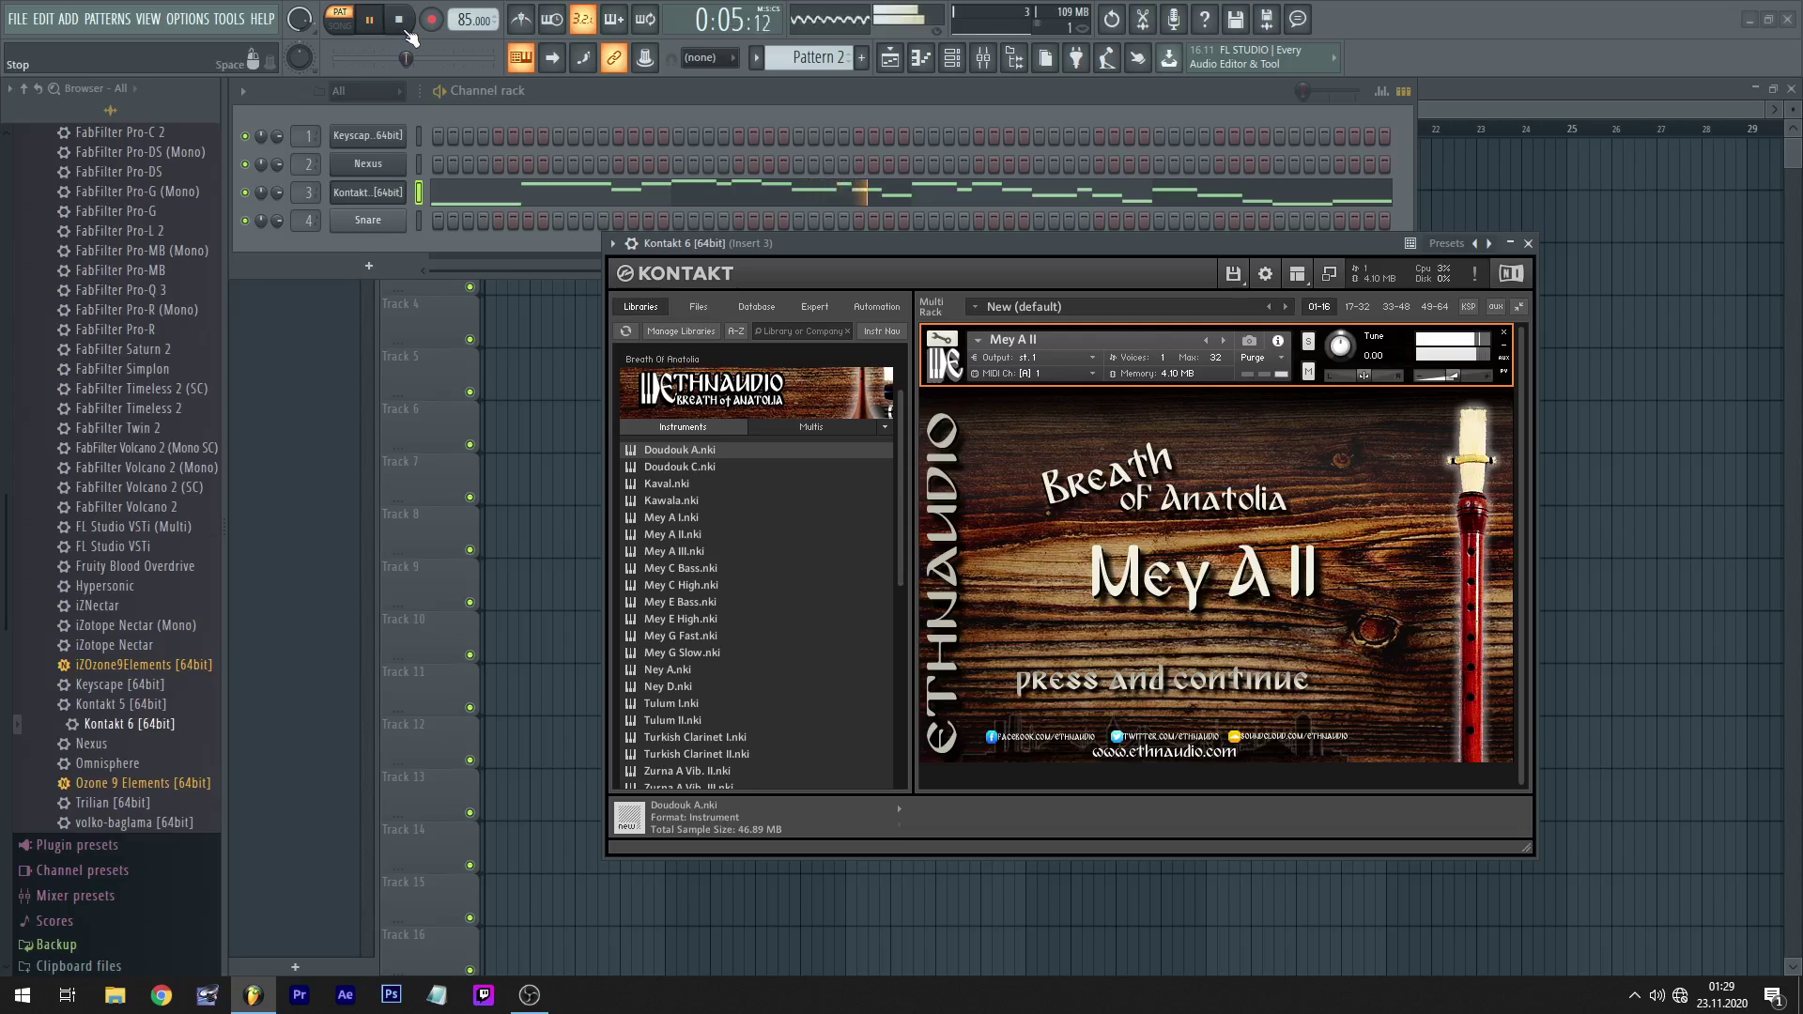
{"action": "left_click", "coordinate": [399, 19]}
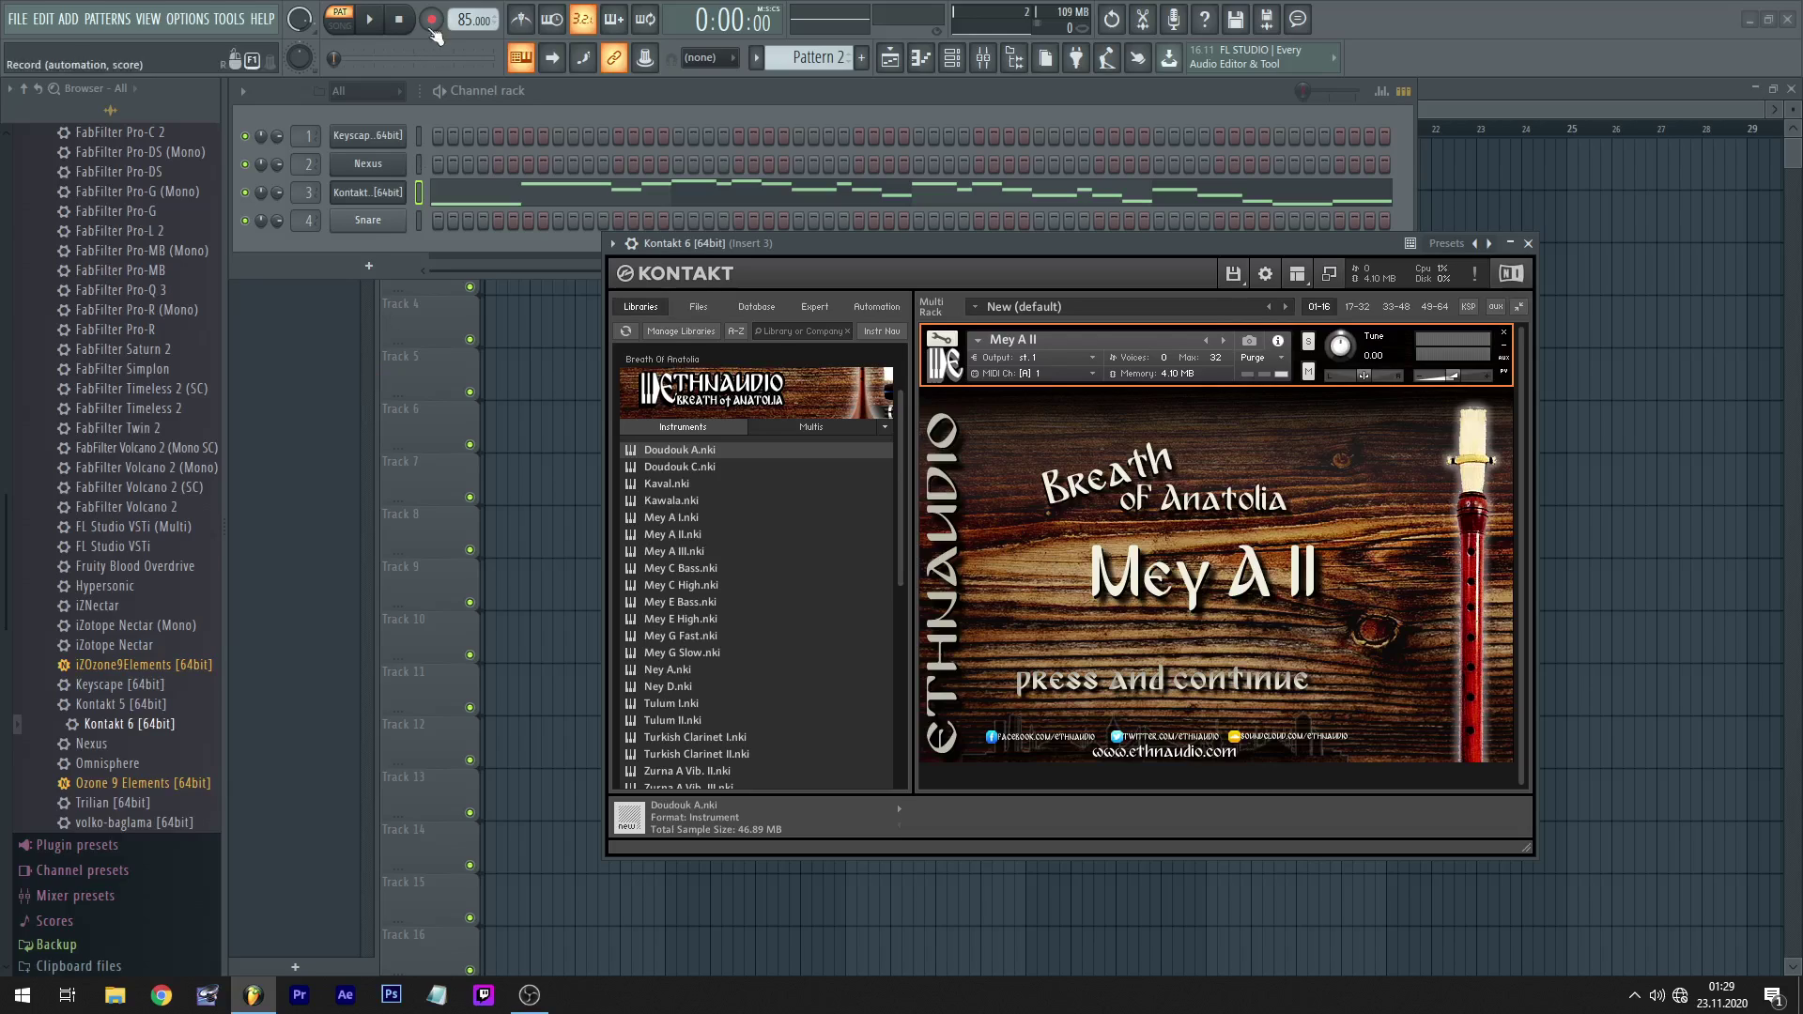
{"action": "left_click", "coordinate": [377, 23]}
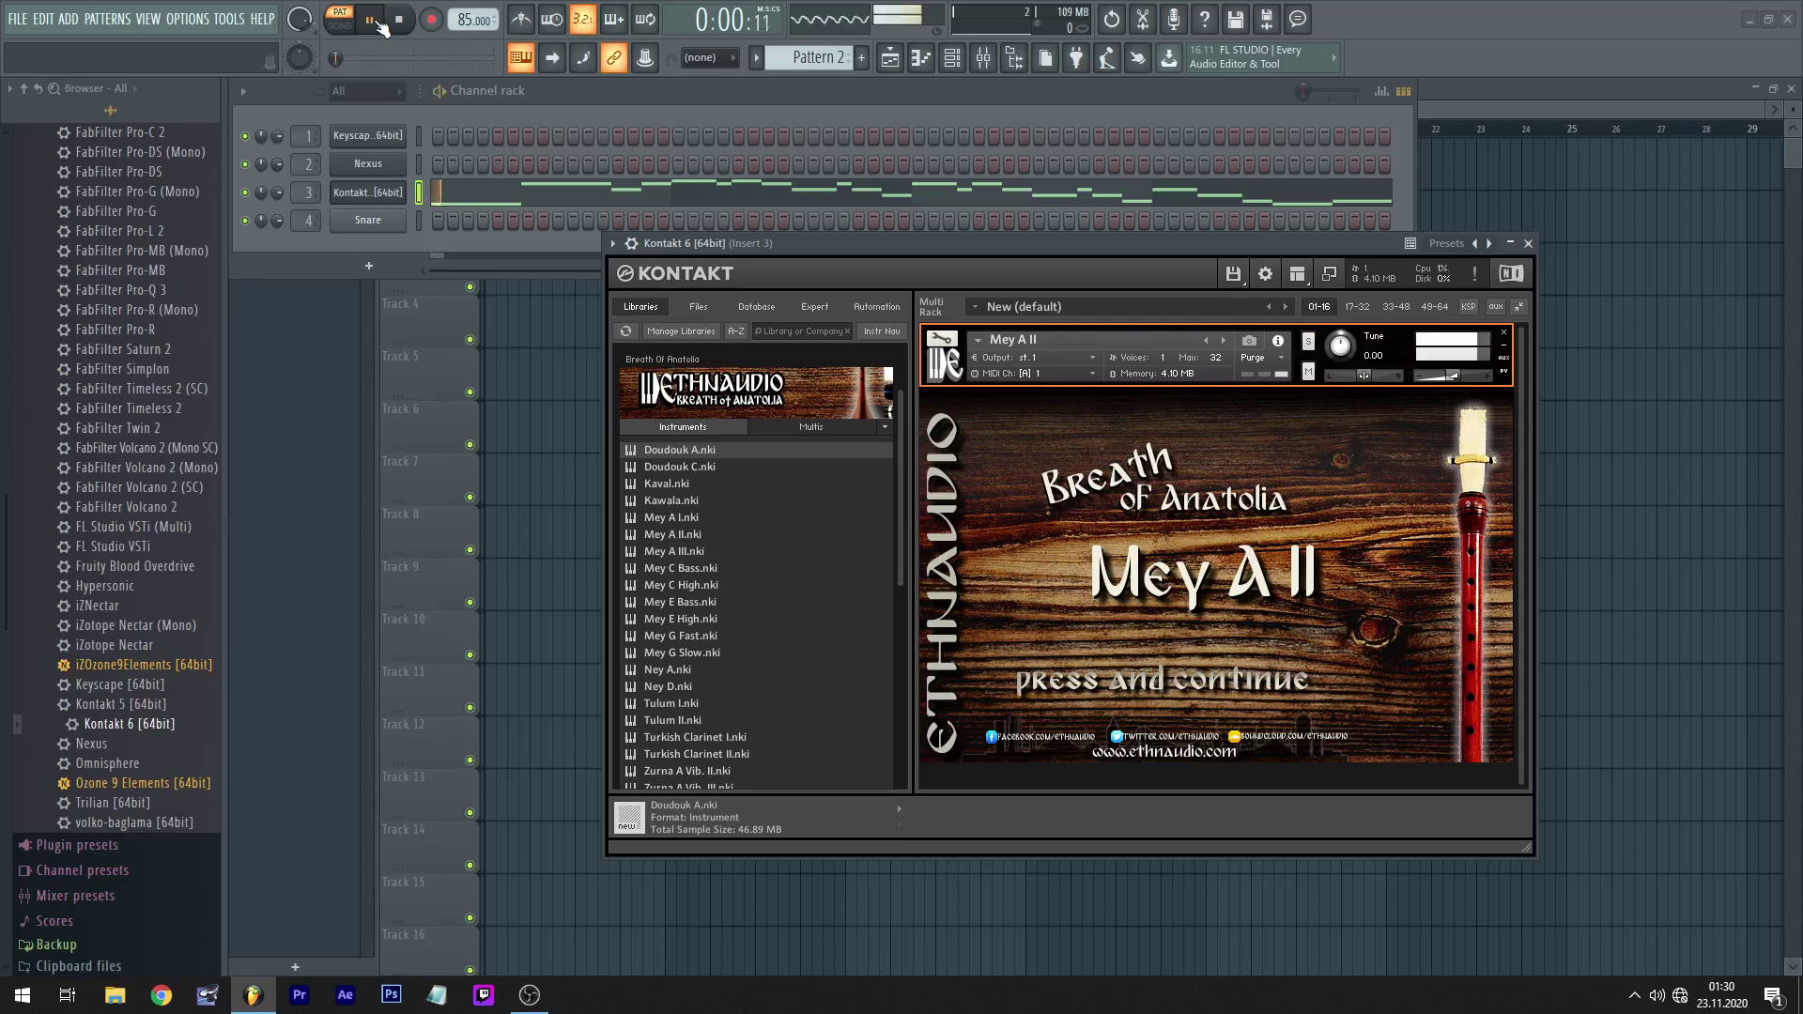
{"action": "left_click", "coordinate": [417, 25]}
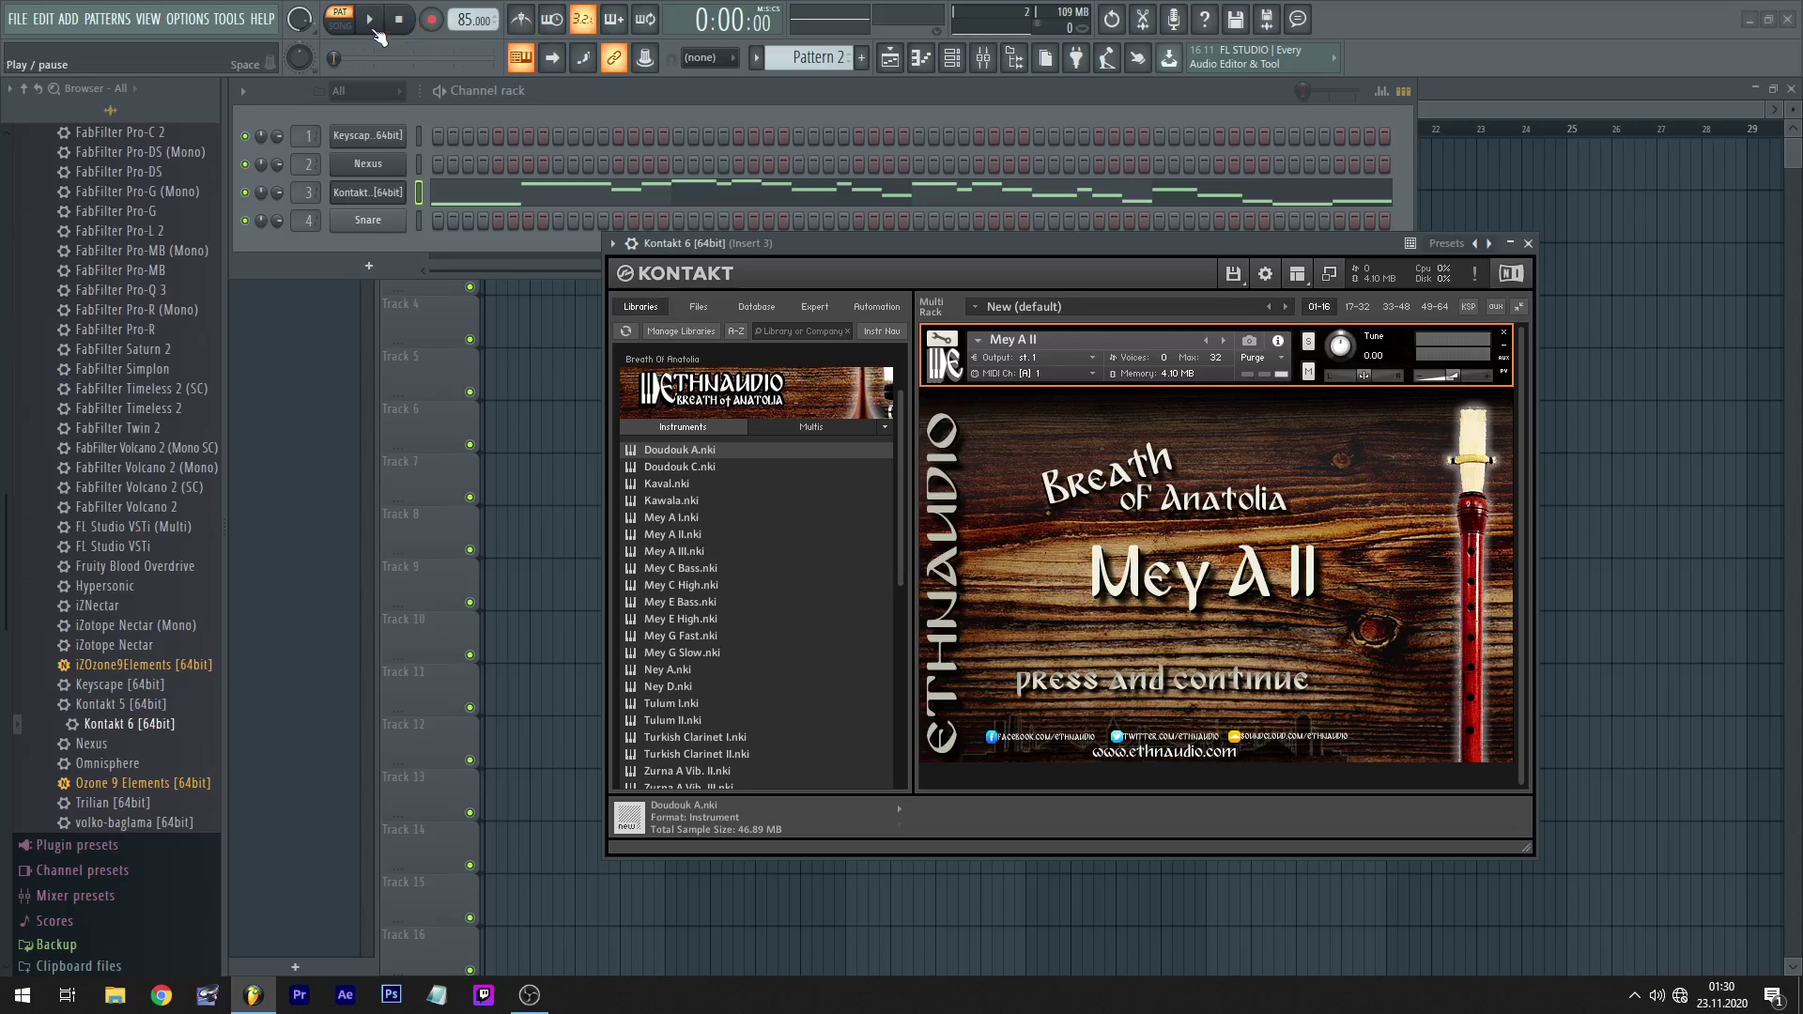
- Check the recording status and audio levels in OBS, return to FL Studio and briefly play Pattern 2
{"action": "left_click", "coordinate": [529, 994]}
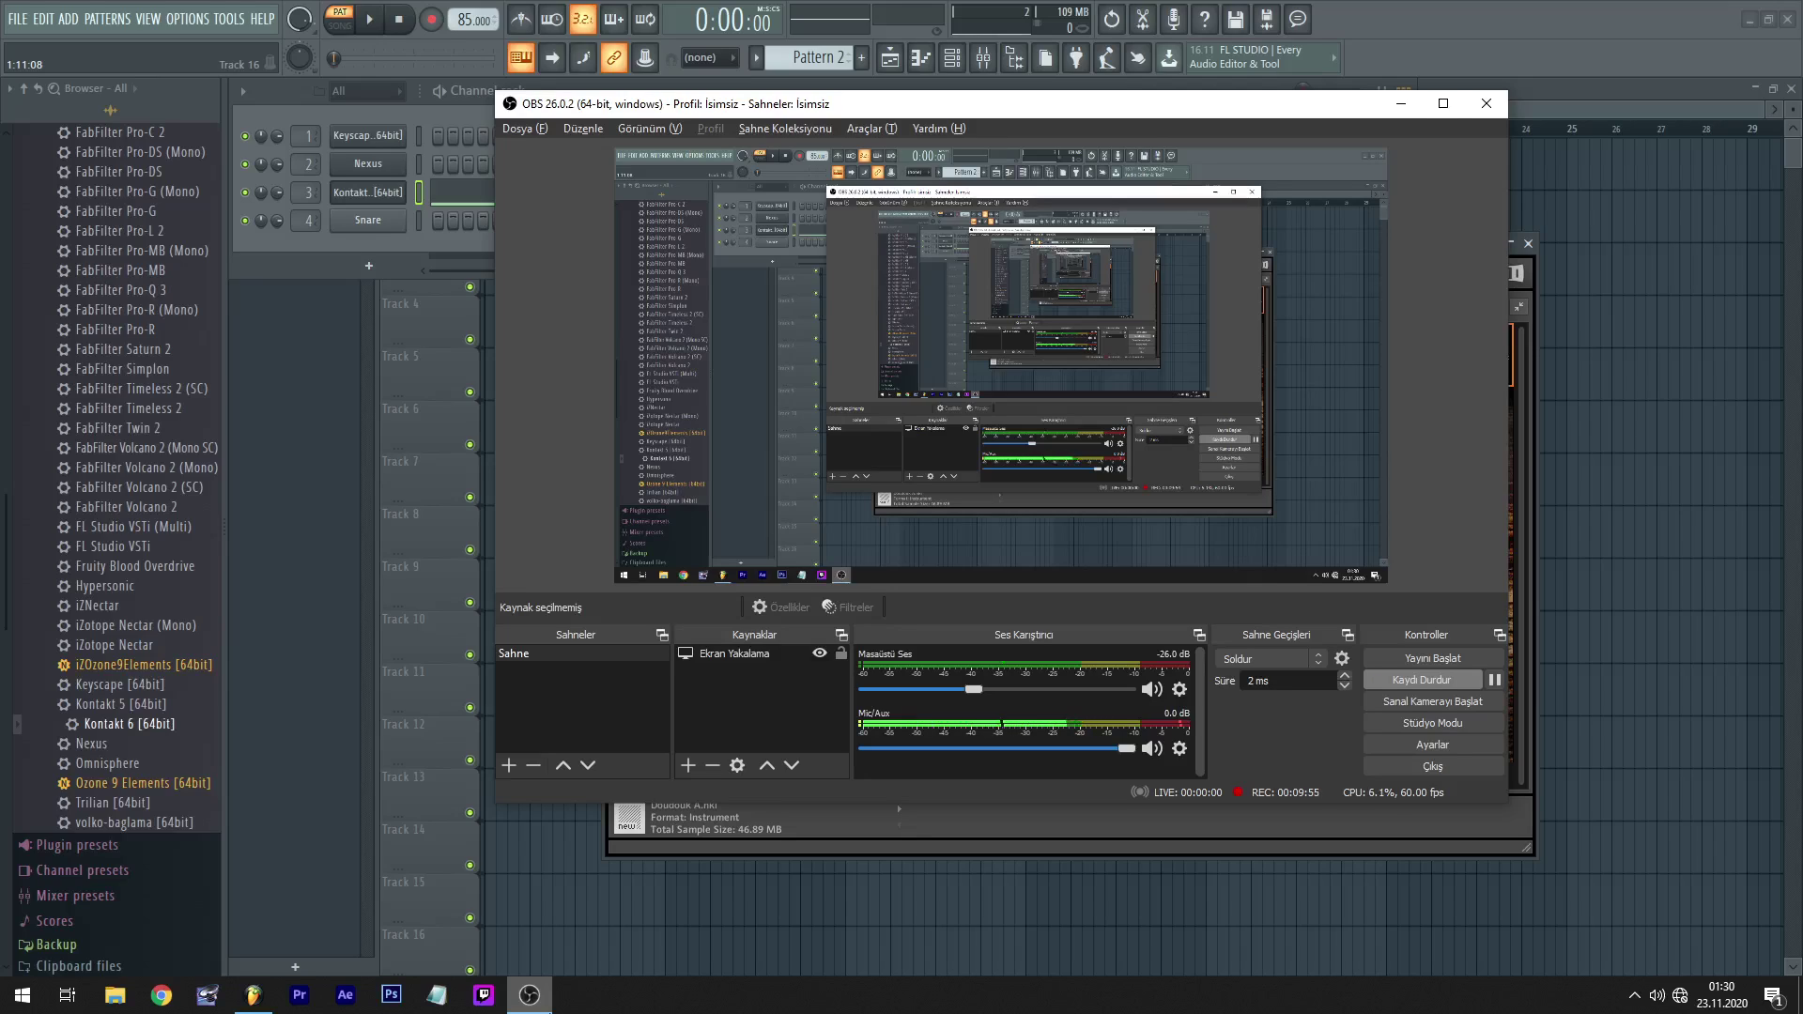
{"action": "left_click", "coordinate": [530, 994]}
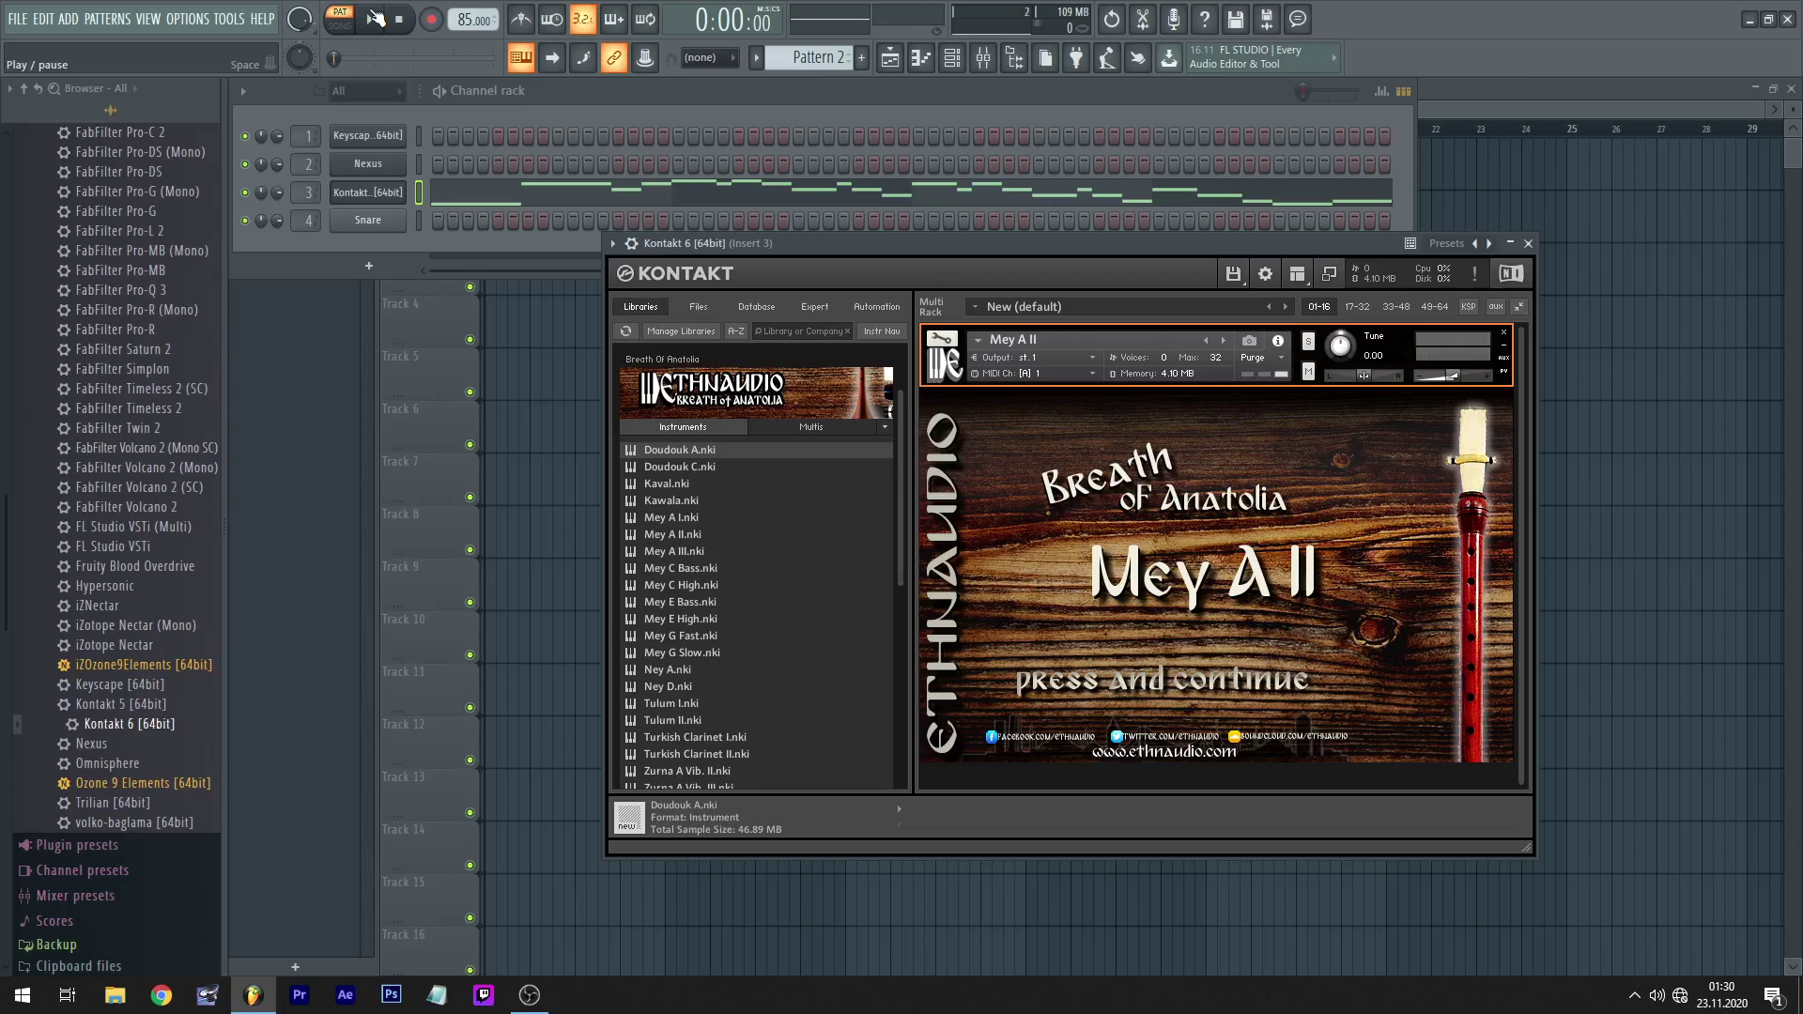
{"action": "left_click", "coordinate": [371, 13]}
{"action": "left_click", "coordinate": [401, 19]}
- Audition Pattern 2 with the Mey A III instrument and with Mey C Bass, stopping playback after each
{"action": "left_click", "coordinate": [1222, 340]}
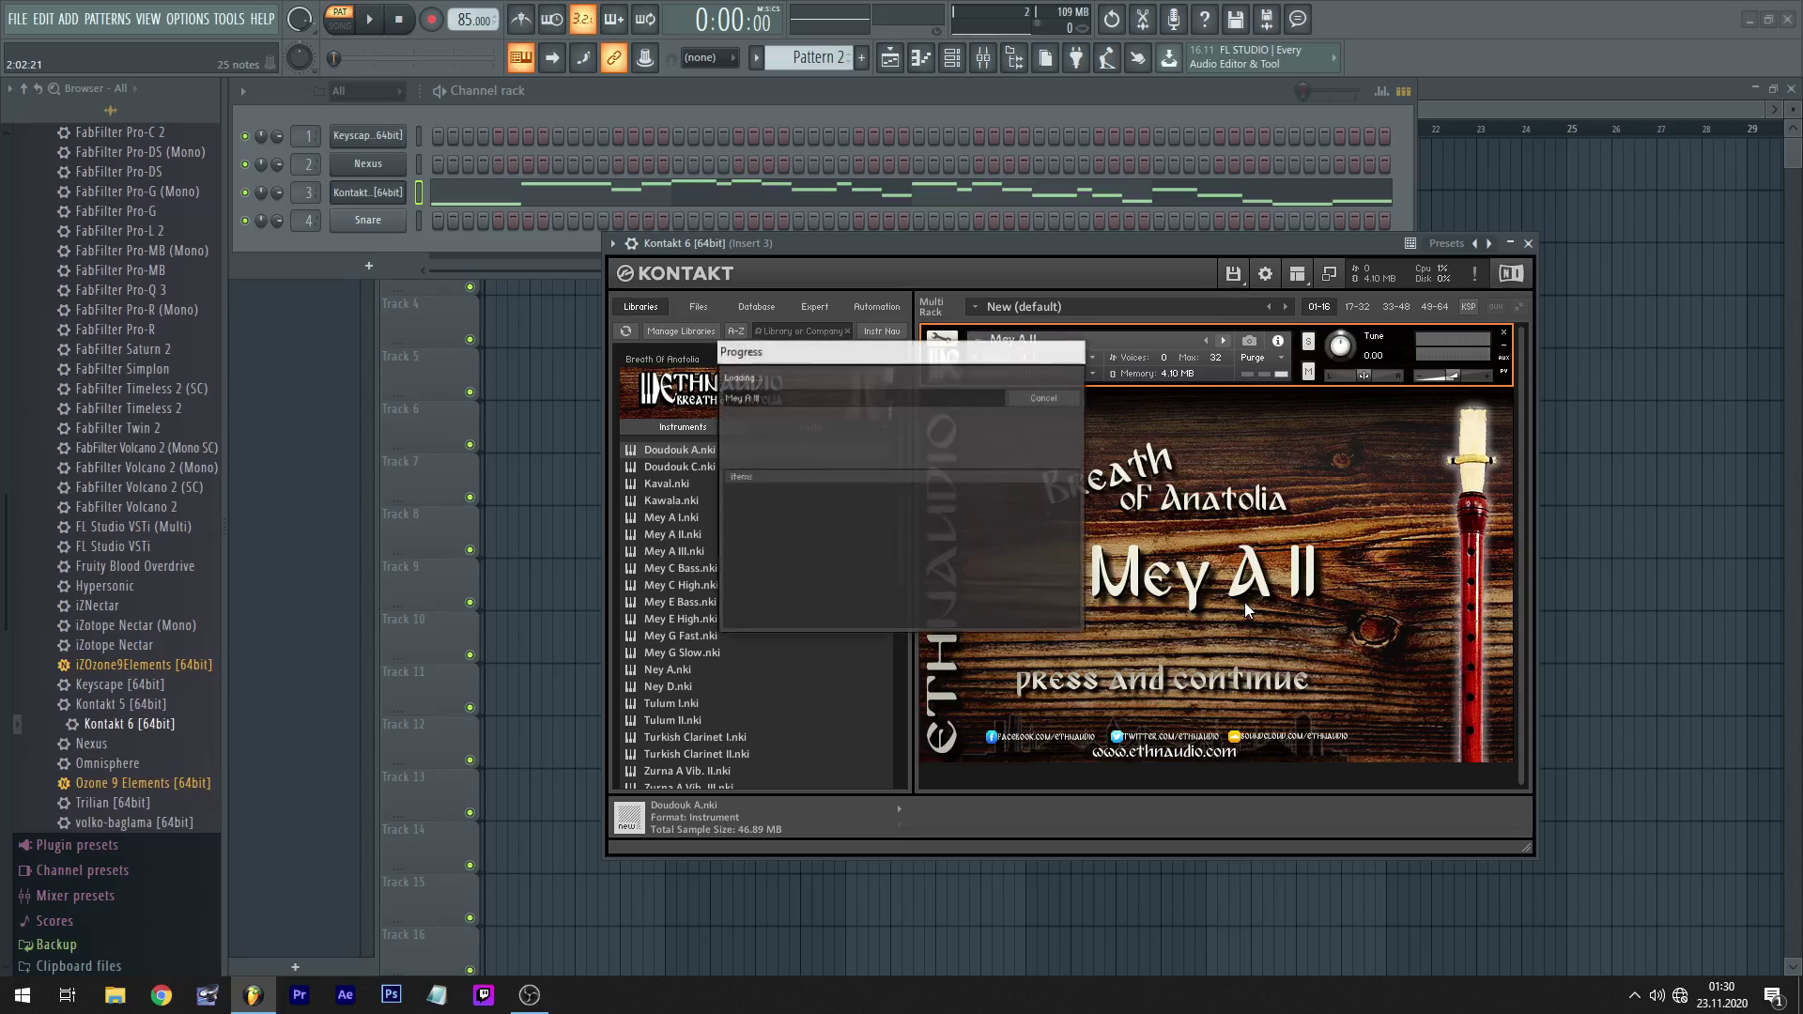
{"action": "left_click", "coordinate": [378, 19]}
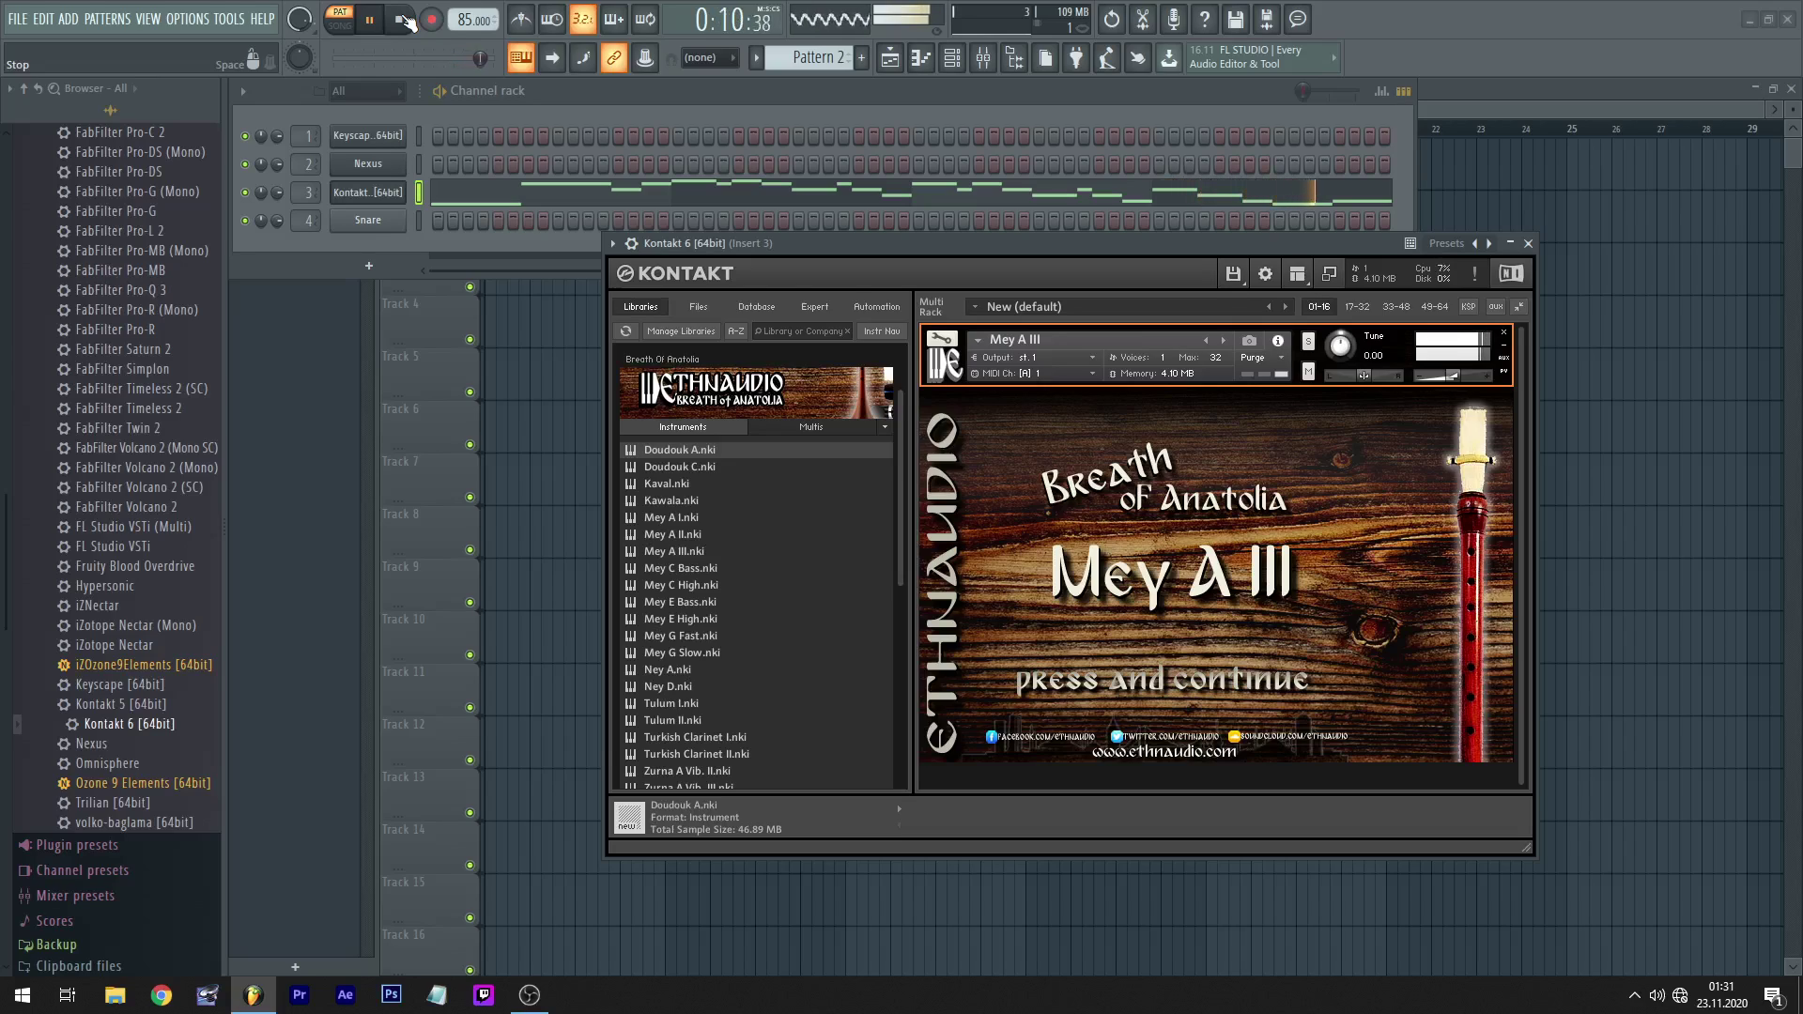
{"action": "left_click", "coordinate": [404, 20]}
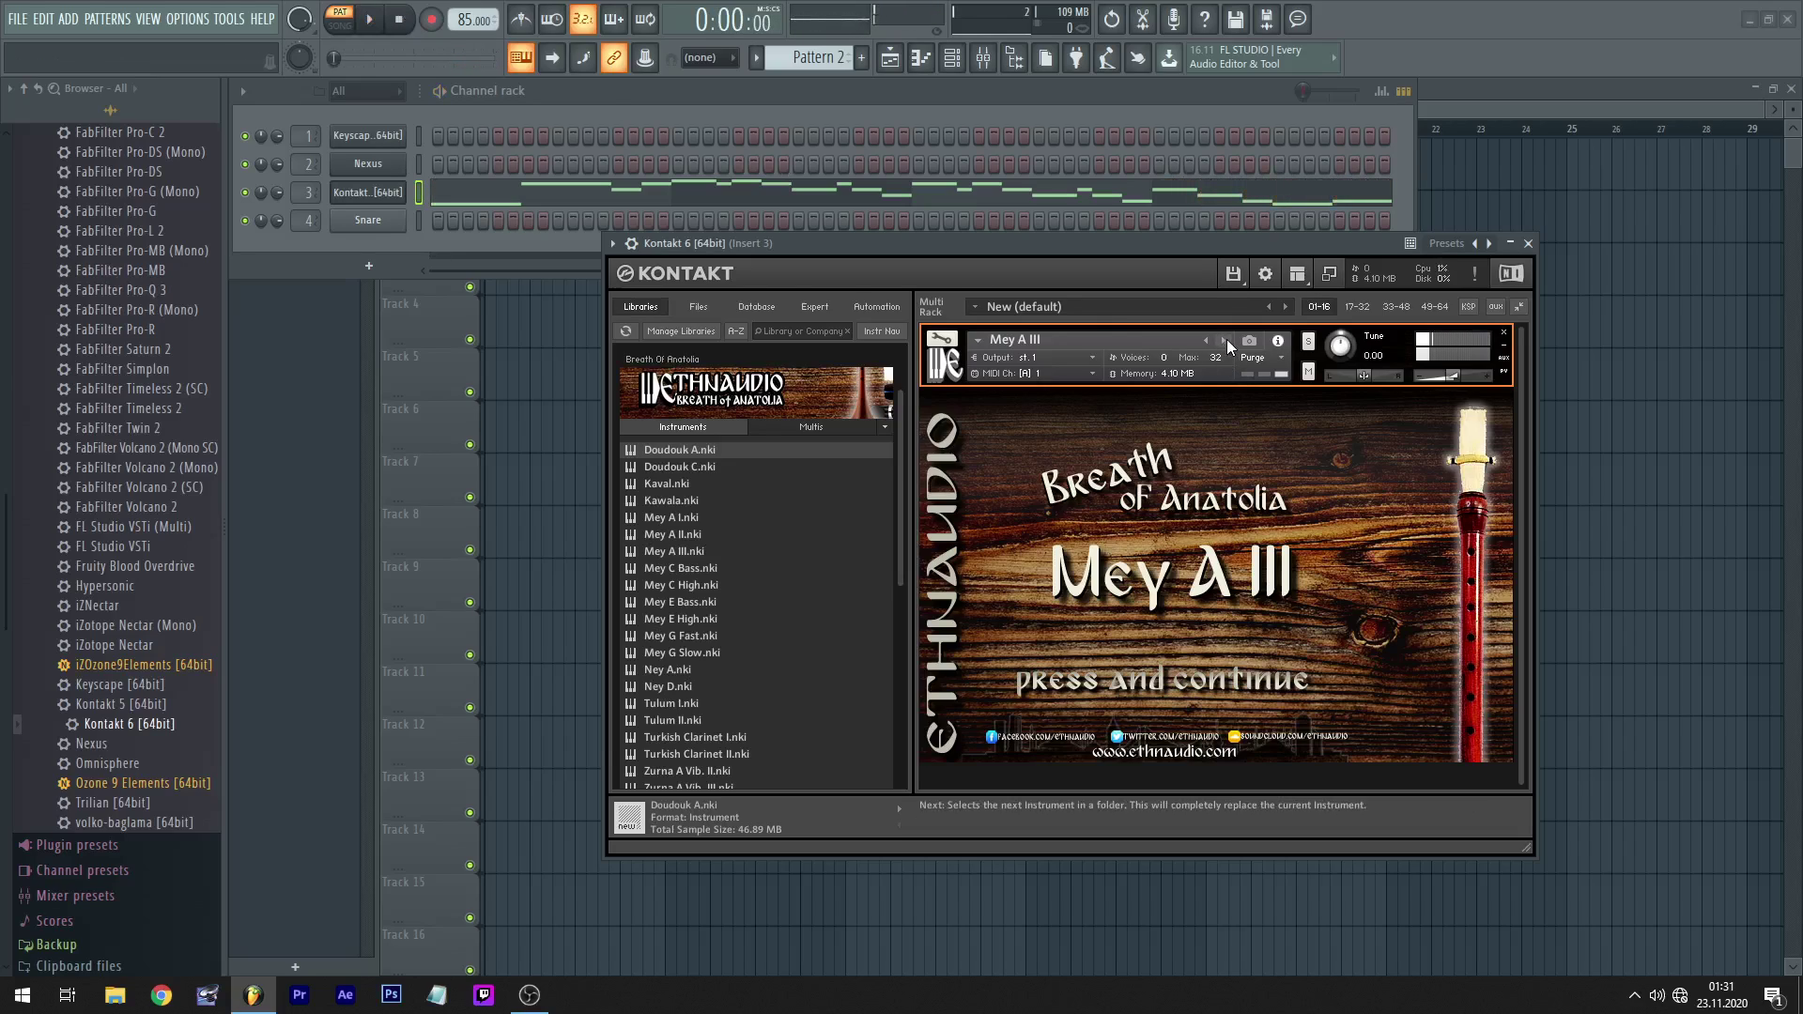
{"action": "left_click", "coordinate": [1223, 340]}
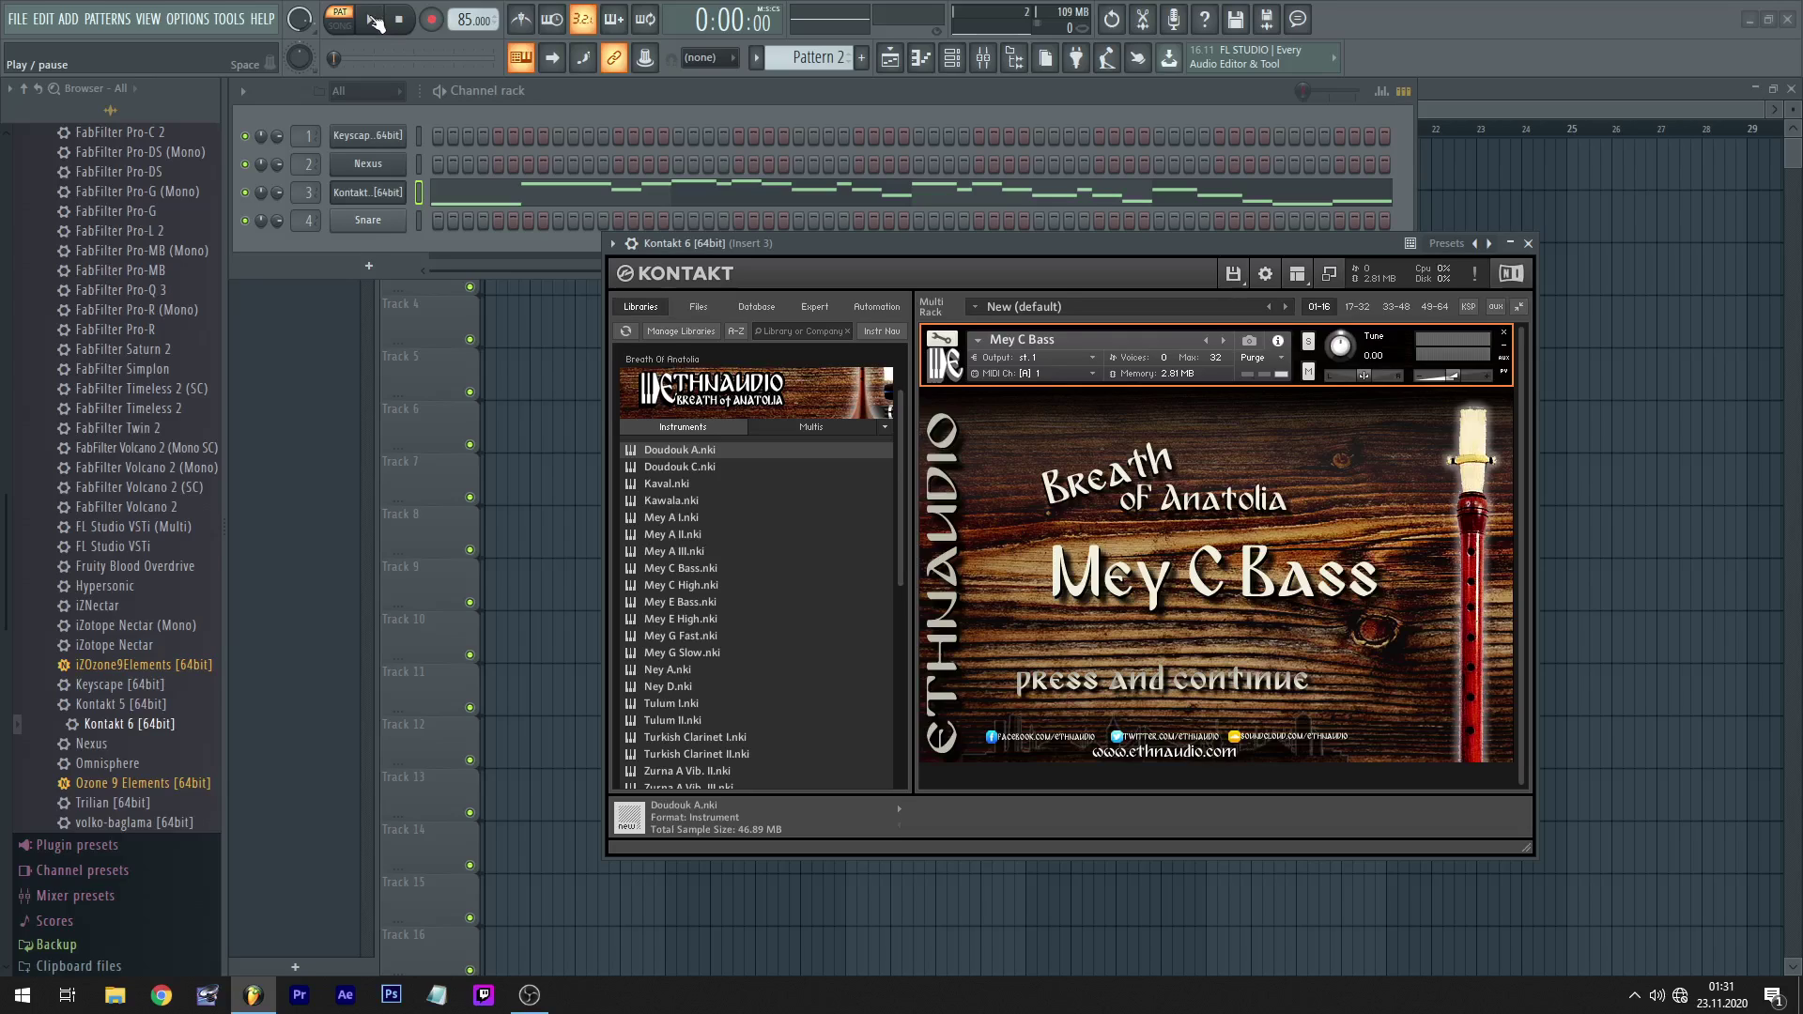
{"action": "left_click", "coordinate": [374, 20]}
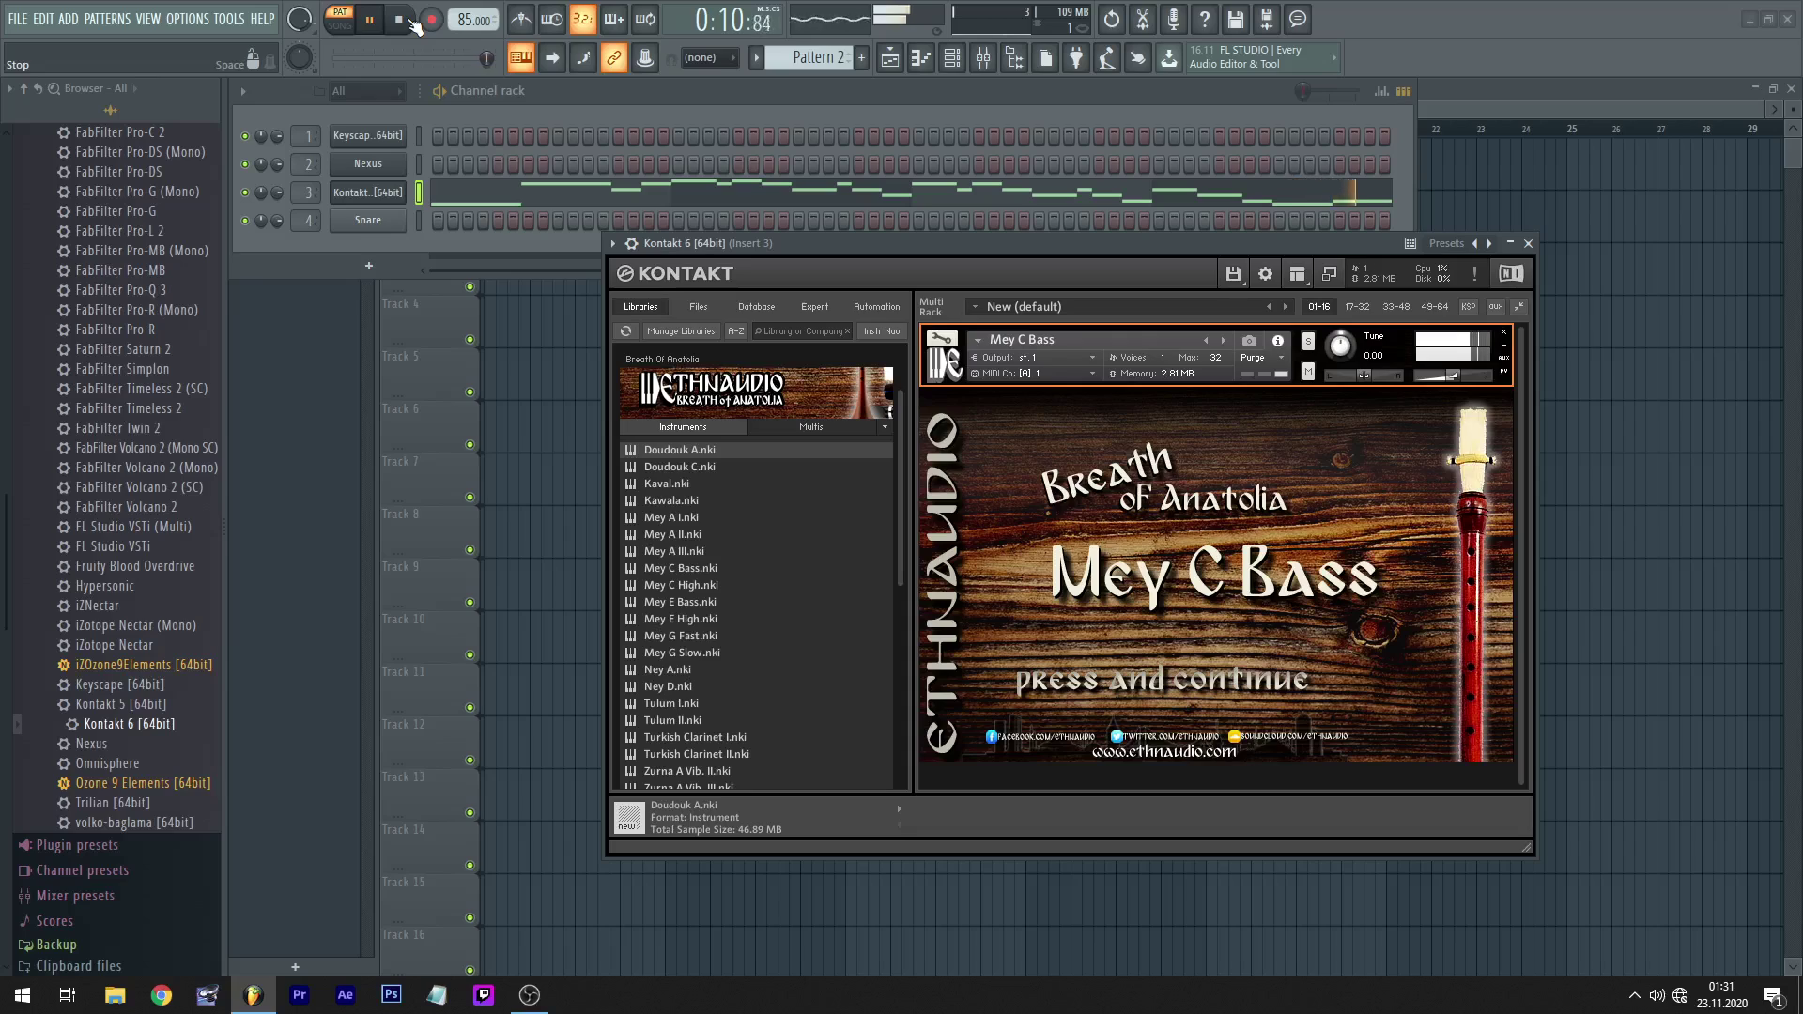
{"action": "key", "text": "space"}
- Audition Pattern 2 with the Mey C High instrument and with Mey E Bass, stopping playback after each
{"action": "left_click", "coordinate": [1223, 339]}
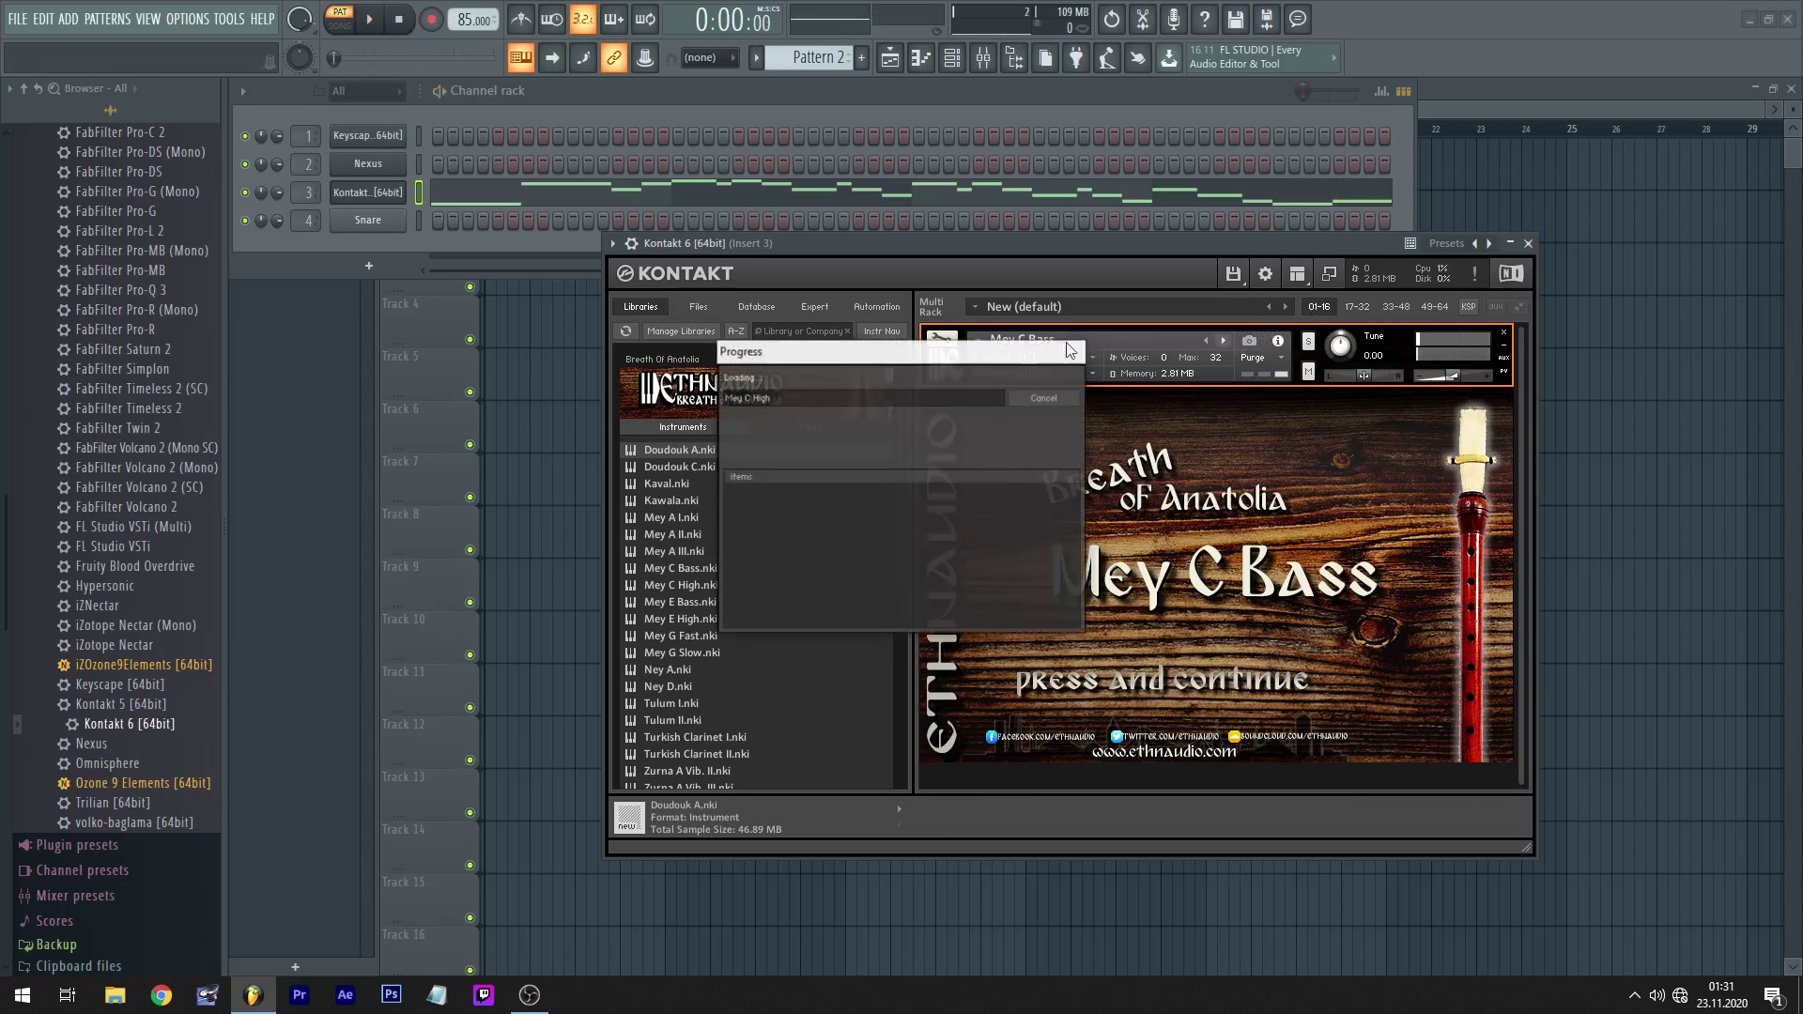
{"action": "left_click", "coordinate": [379, 30]}
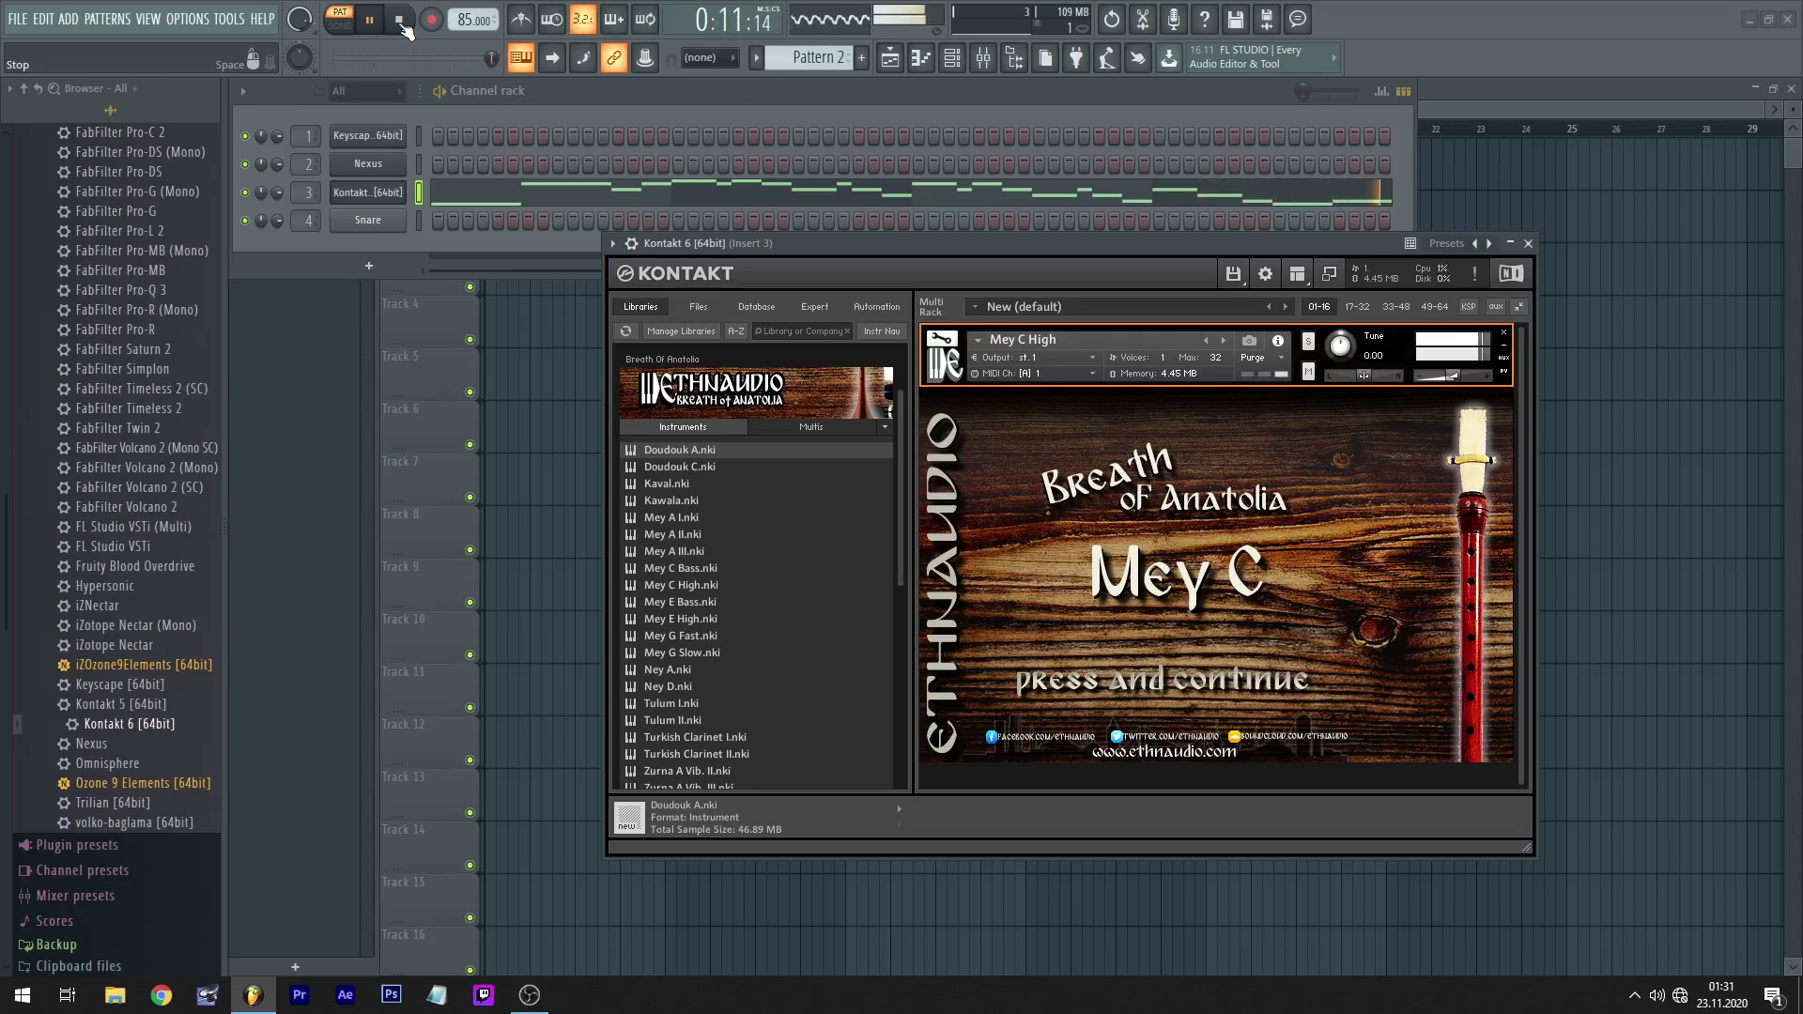
{"action": "left_click", "coordinate": [401, 20]}
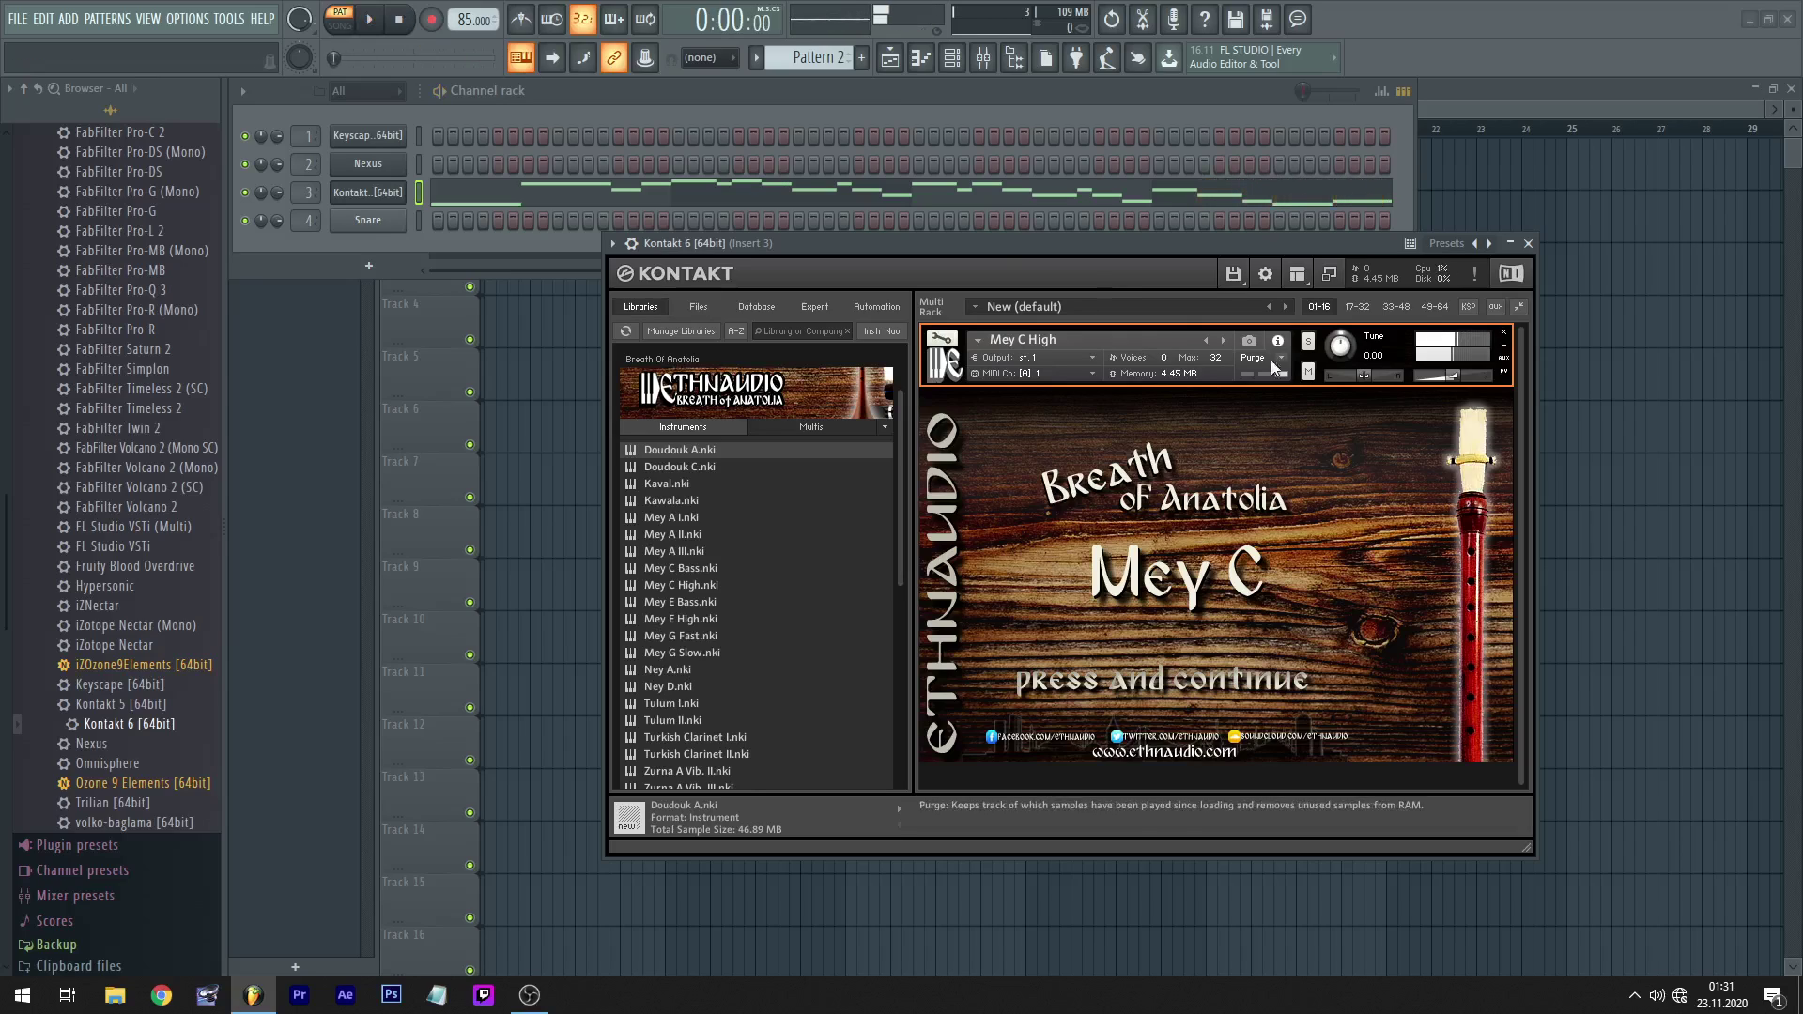
{"action": "left_click", "coordinate": [1223, 339]}
{"action": "left_click", "coordinate": [371, 26]}
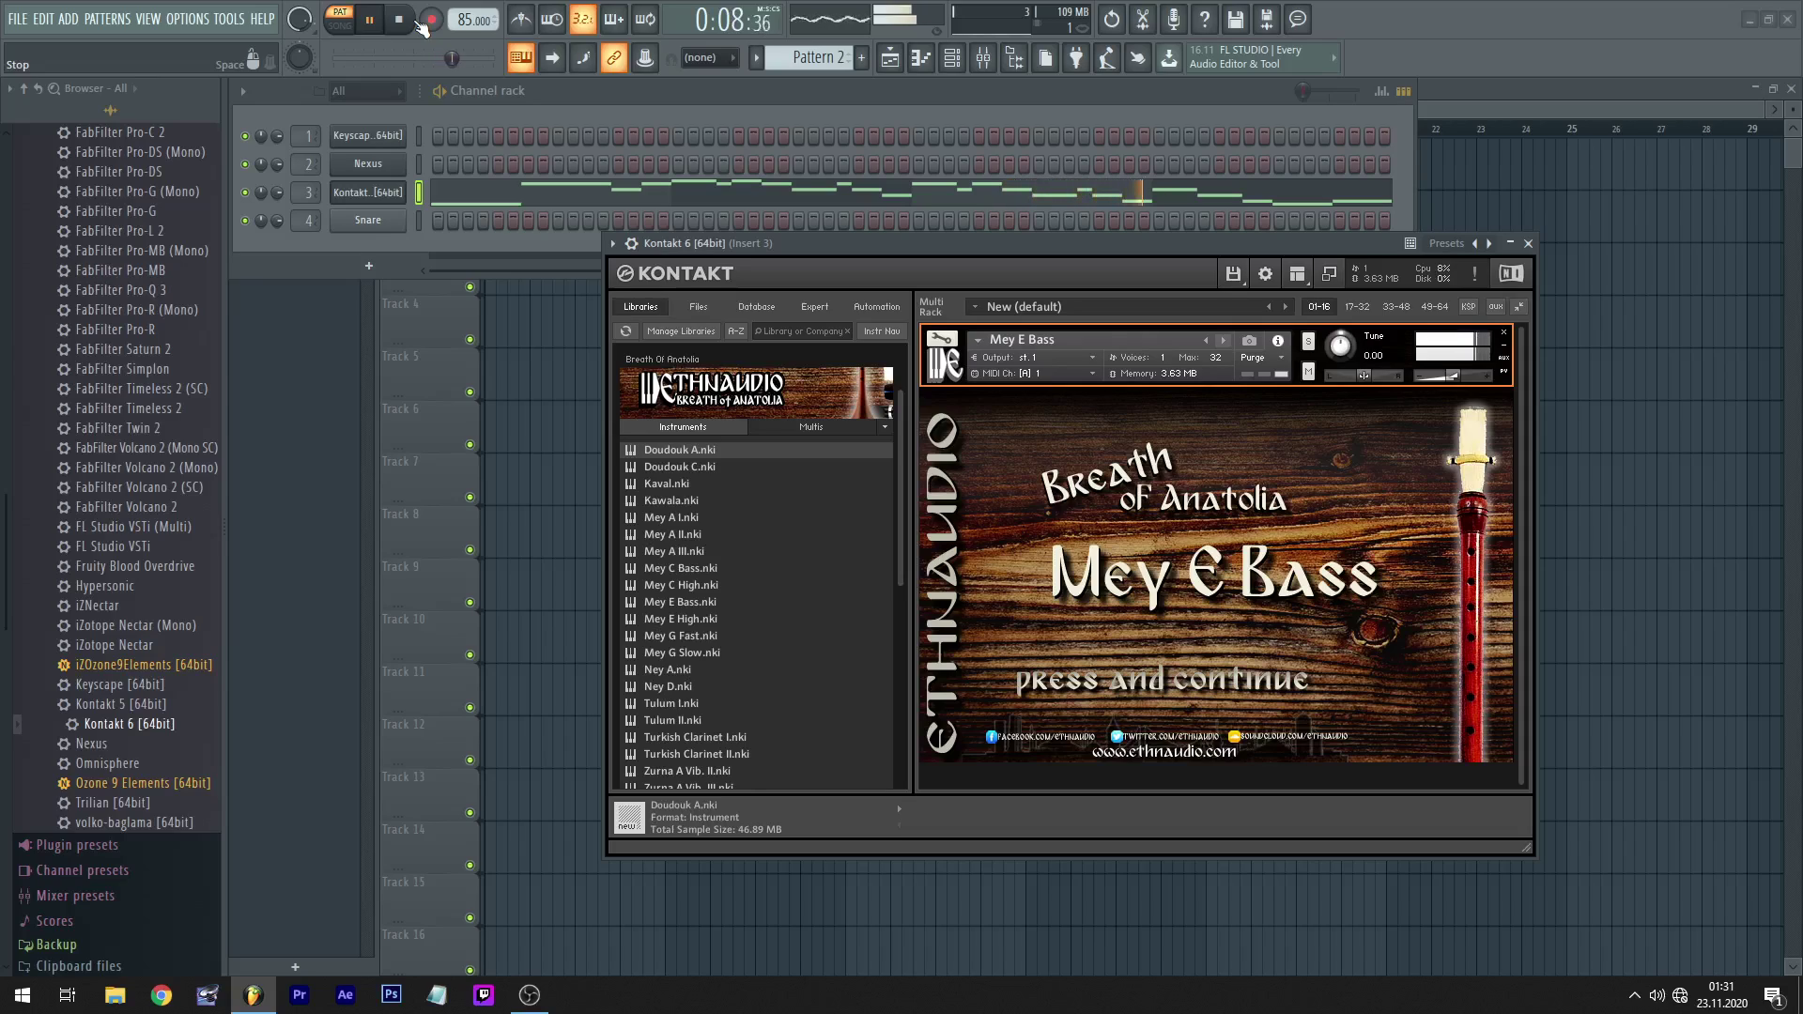
{"action": "left_click", "coordinate": [418, 23]}
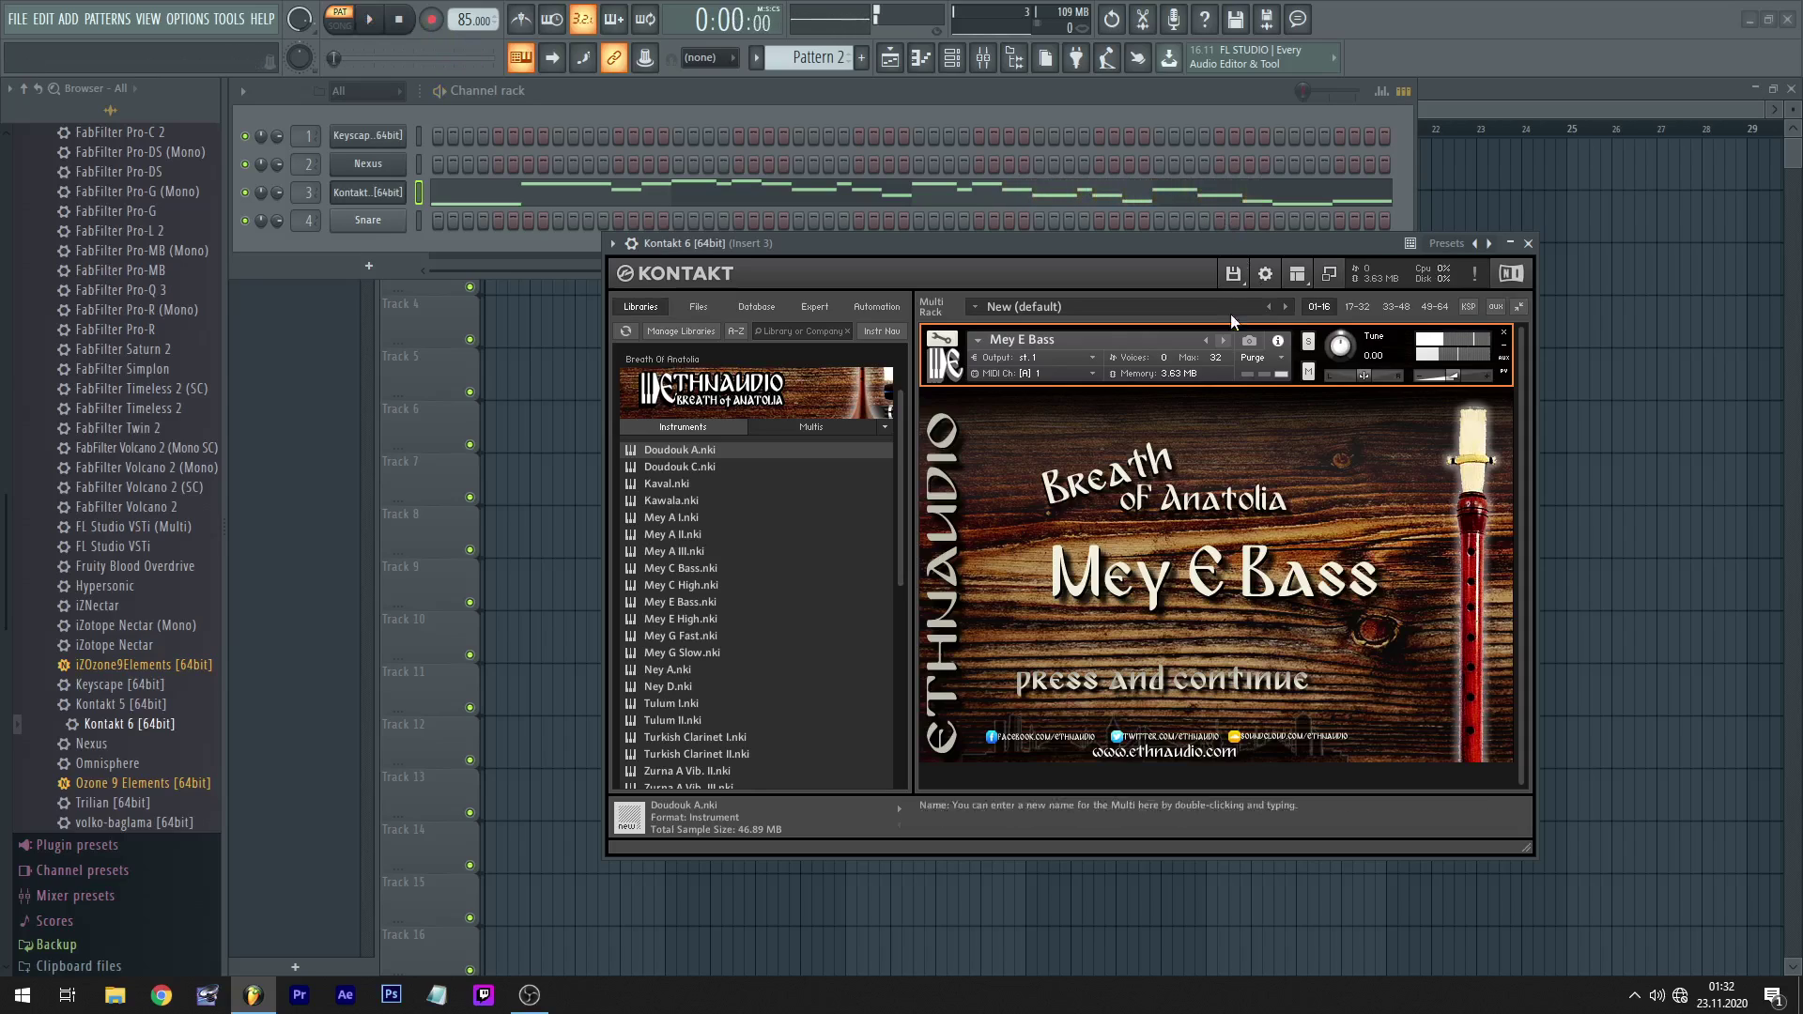
- Play Pattern 2 with the Mey E High instrument and with Mey G Fast
{"action": "left_click", "coordinate": [1223, 339]}
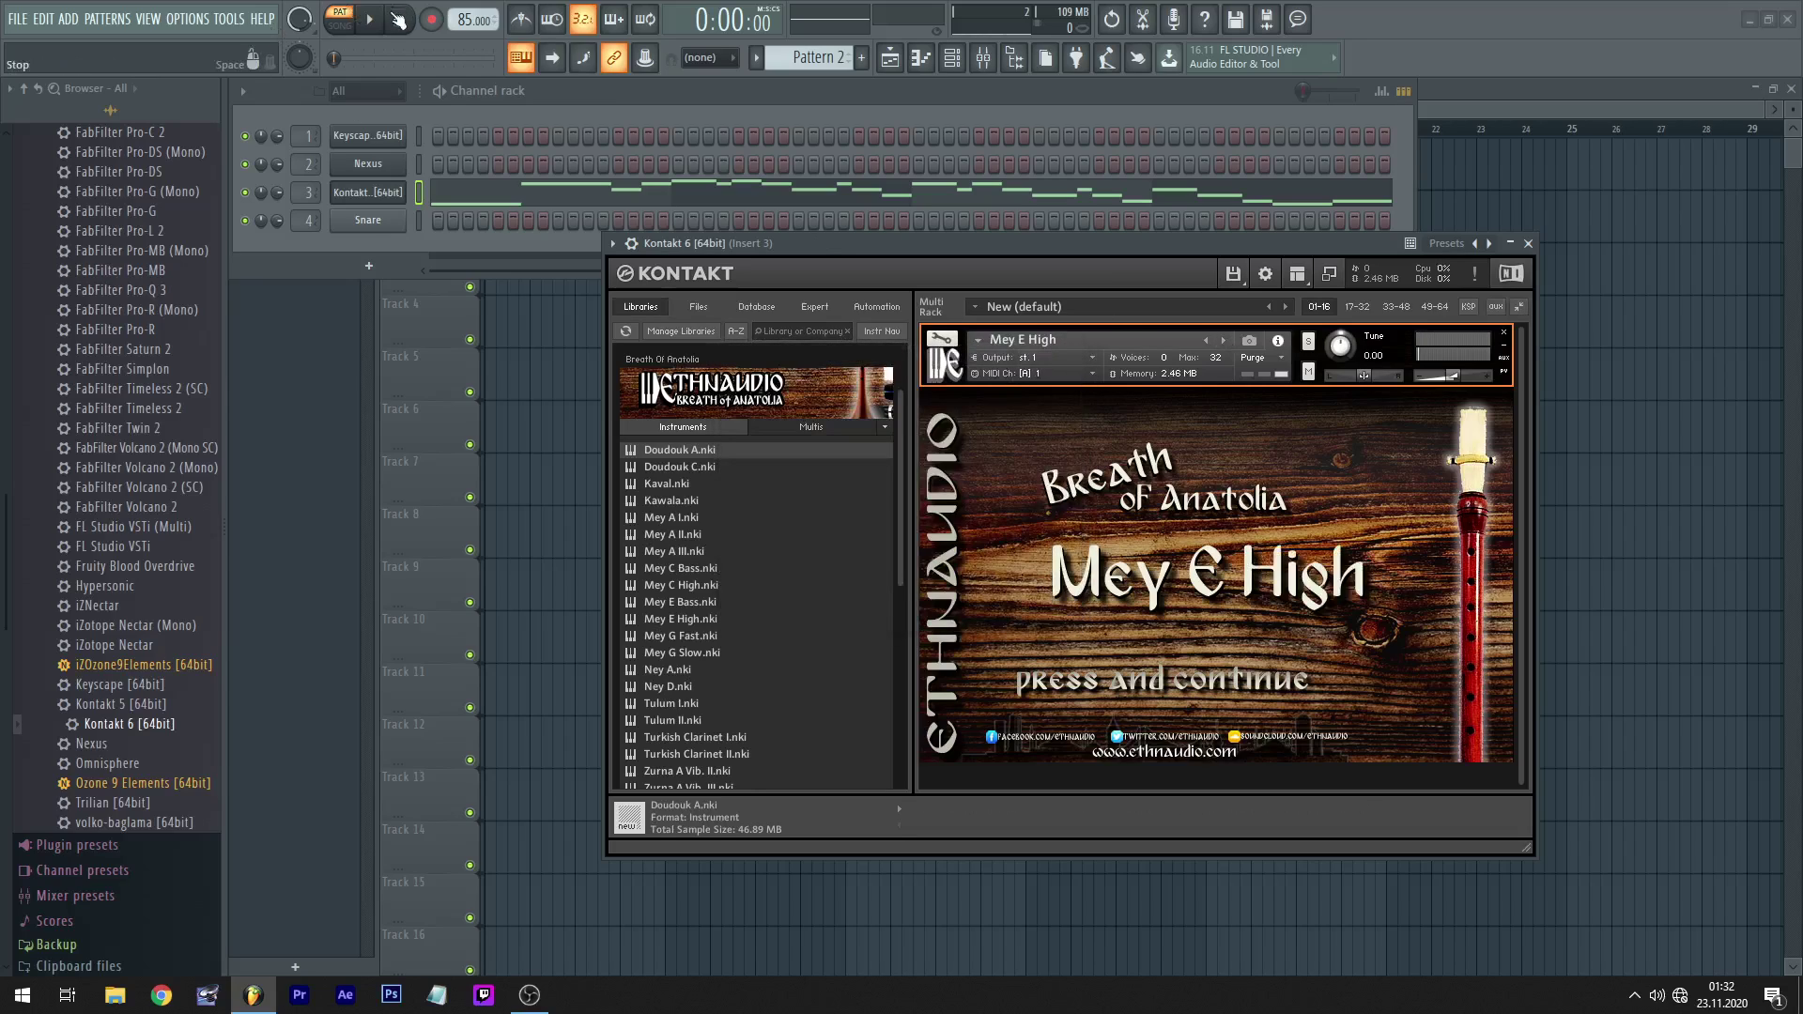
{"action": "key", "text": "space"}
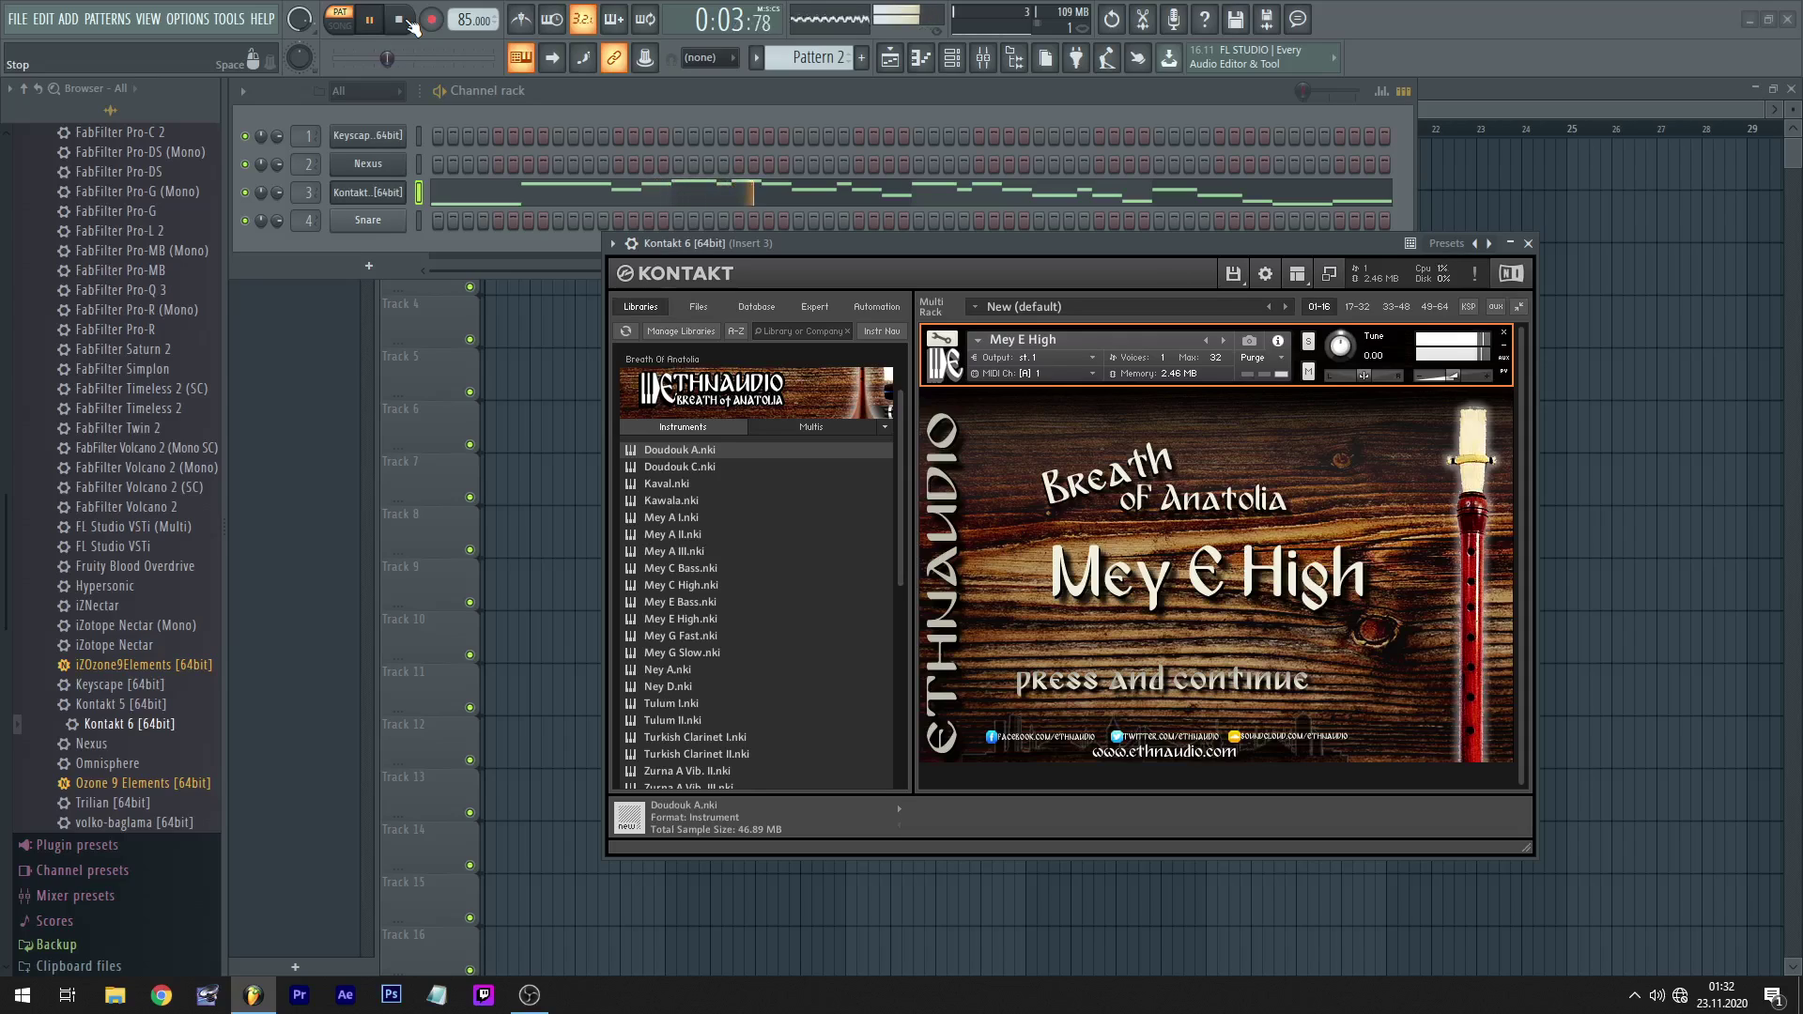
{"action": "left_click", "coordinate": [398, 20]}
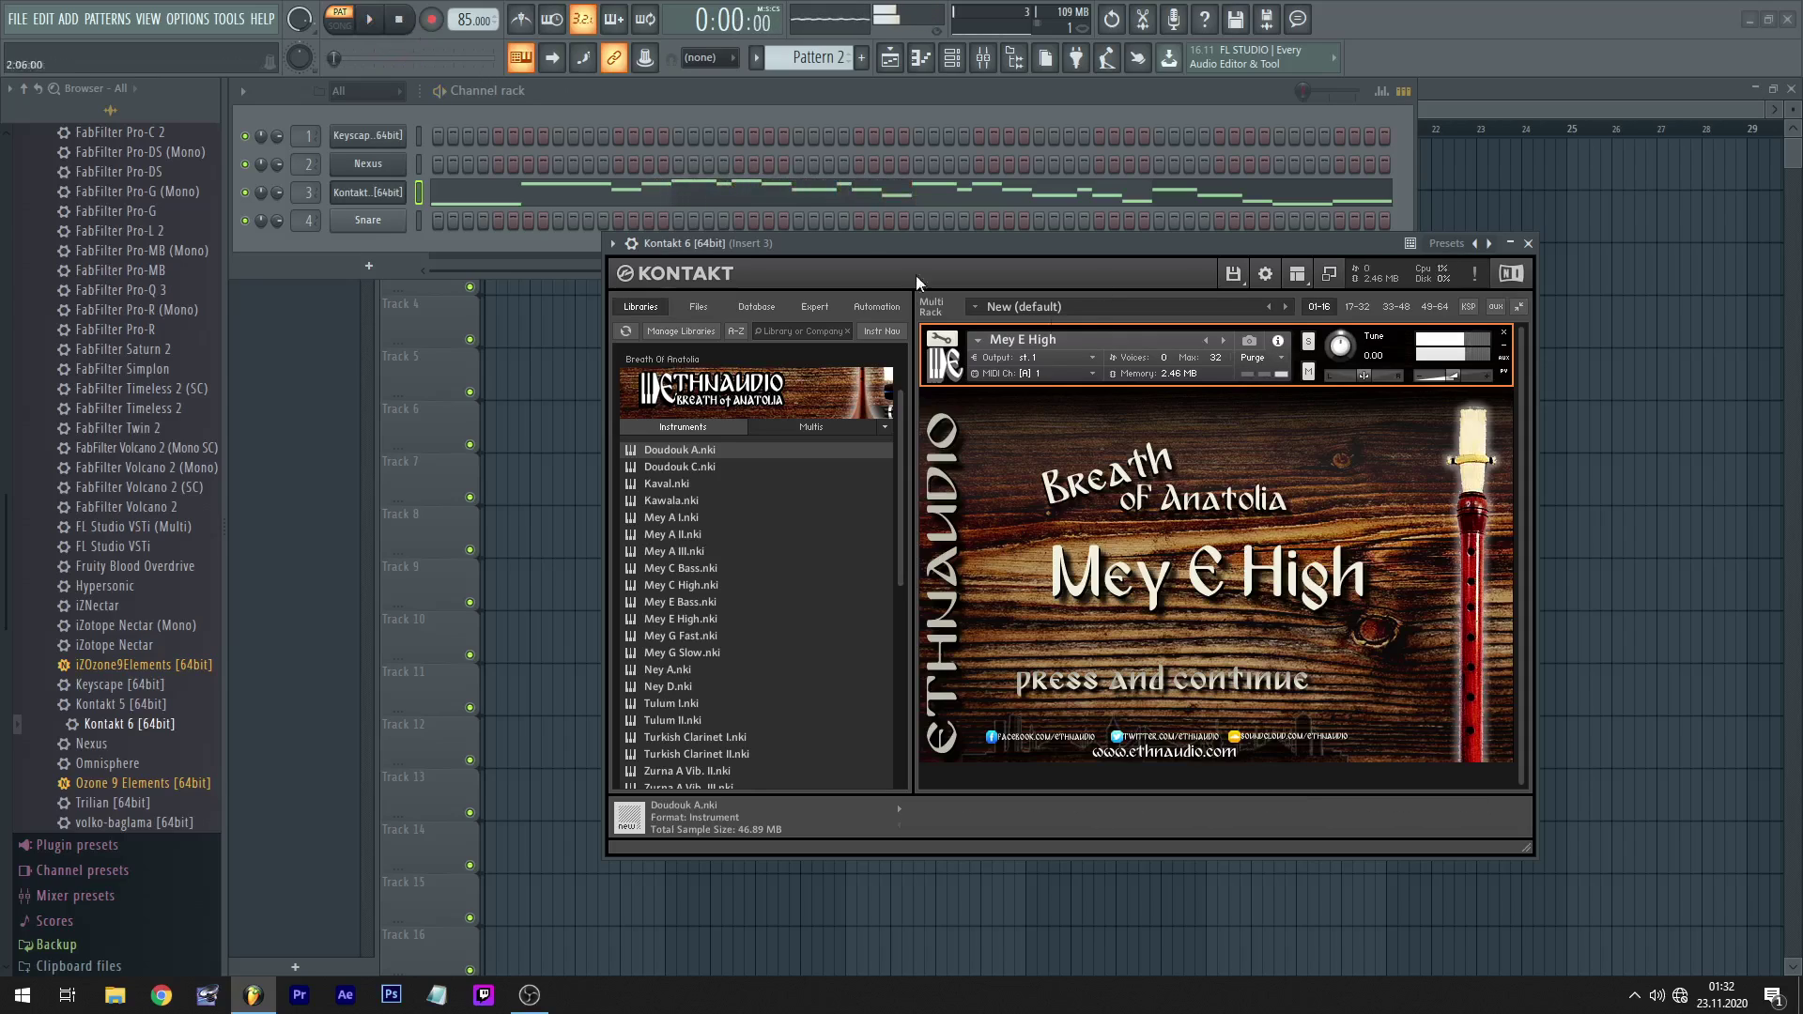
{"action": "left_click", "coordinate": [1223, 340]}
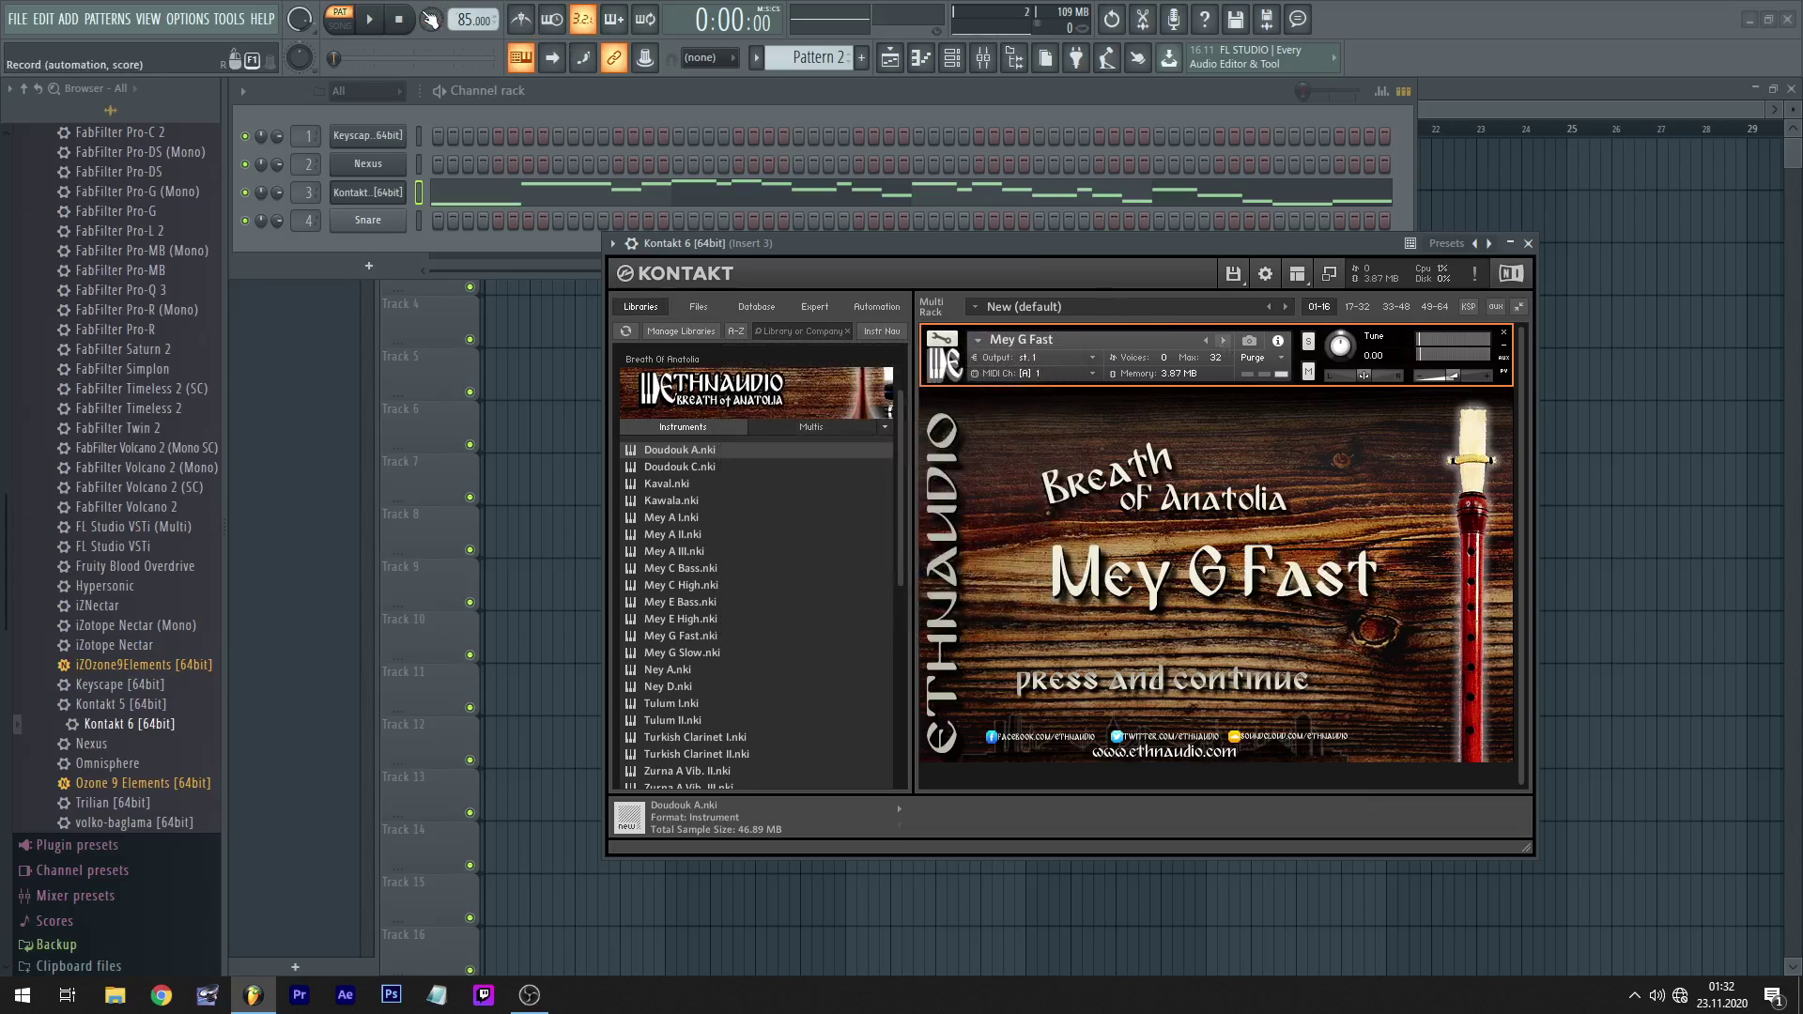
{"action": "left_click", "coordinate": [369, 20]}
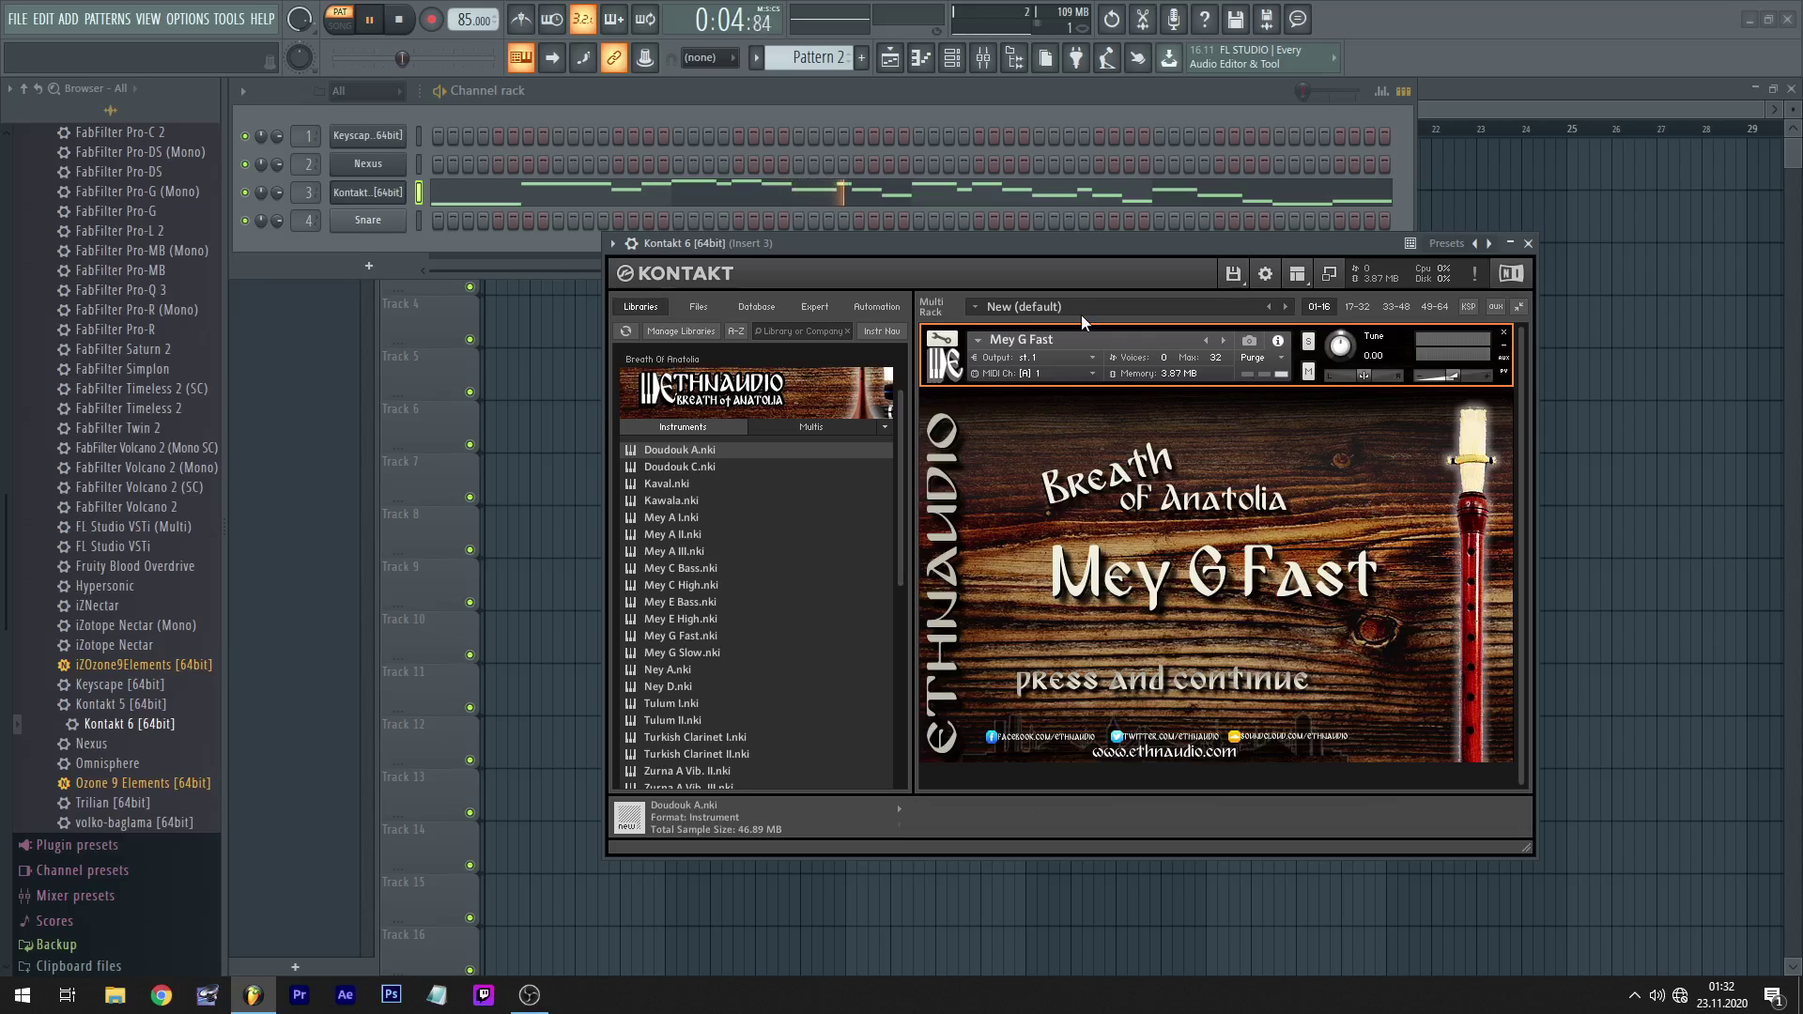
- Stop playback, open the Kontakt 6 piano roll, try a six-step A#6 at step 6 of bar 1 and remove it
{"action": "left_click", "coordinate": [683, 199]}
{"action": "key", "text": "space"}
{"action": "left_click", "coordinate": [466, 448]}
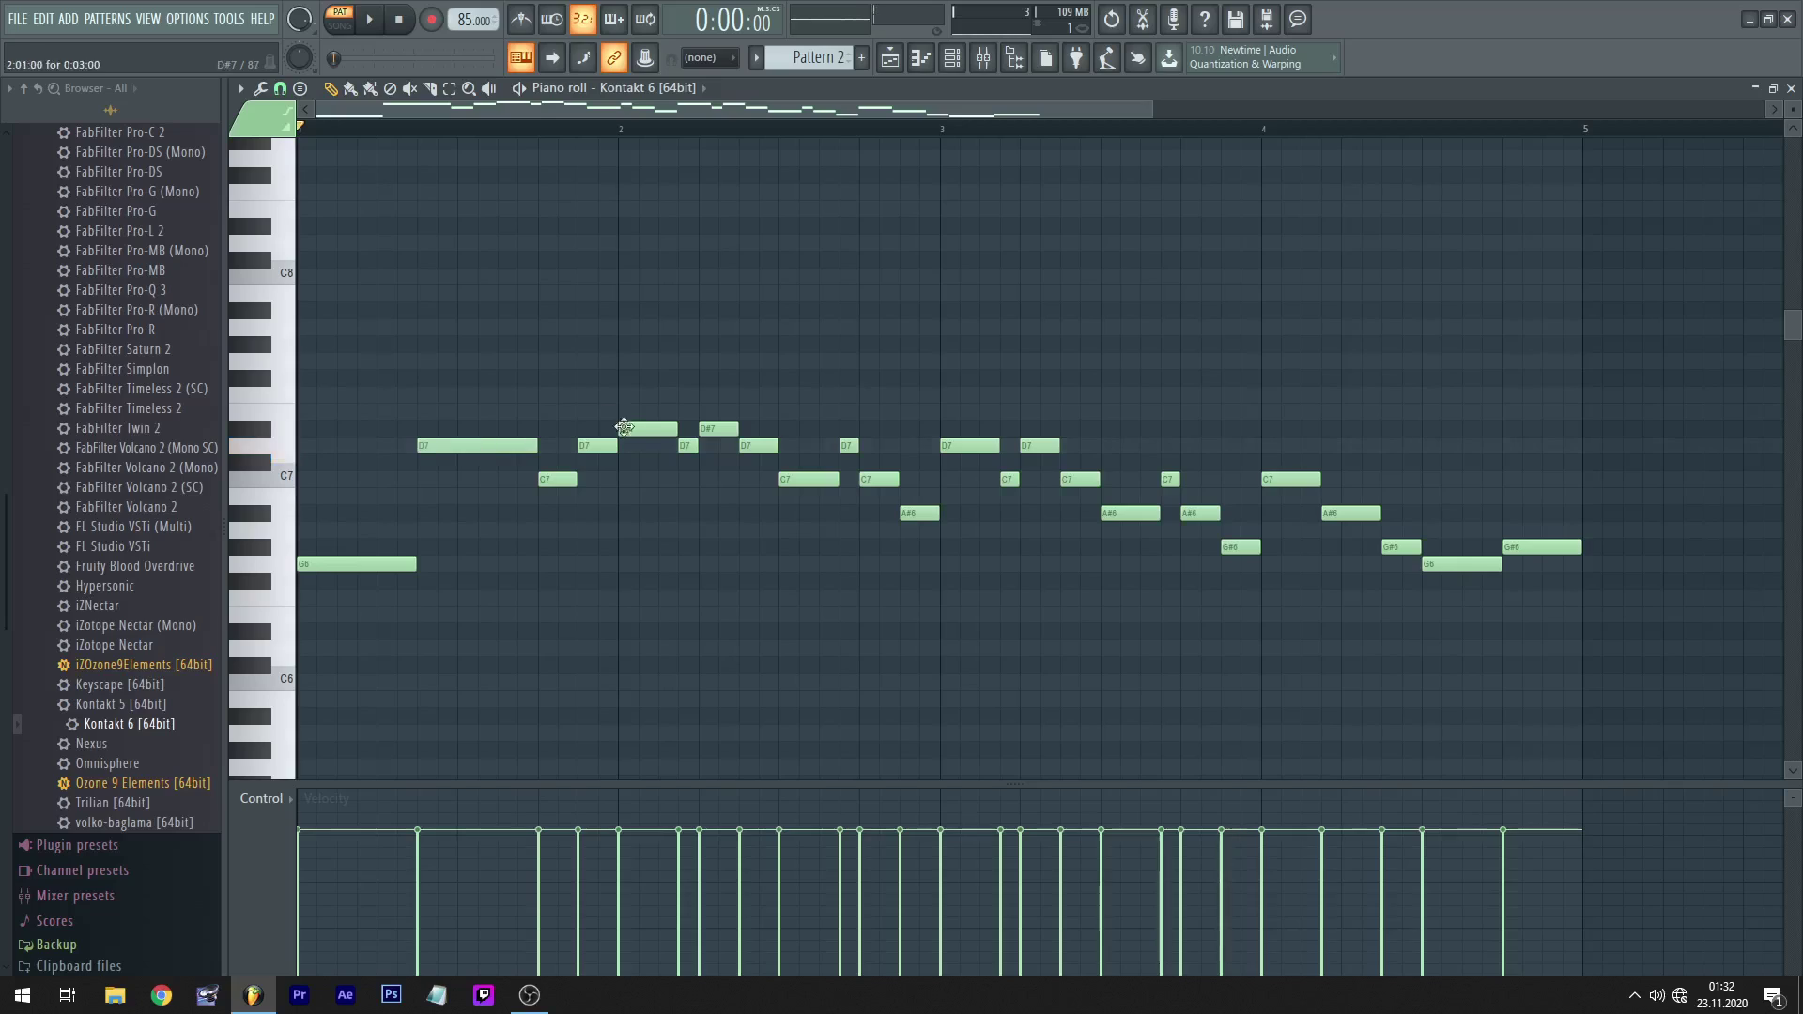
{"action": "left_click", "coordinate": [709, 428]}
{"action": "left_click", "coordinate": [404, 515]}
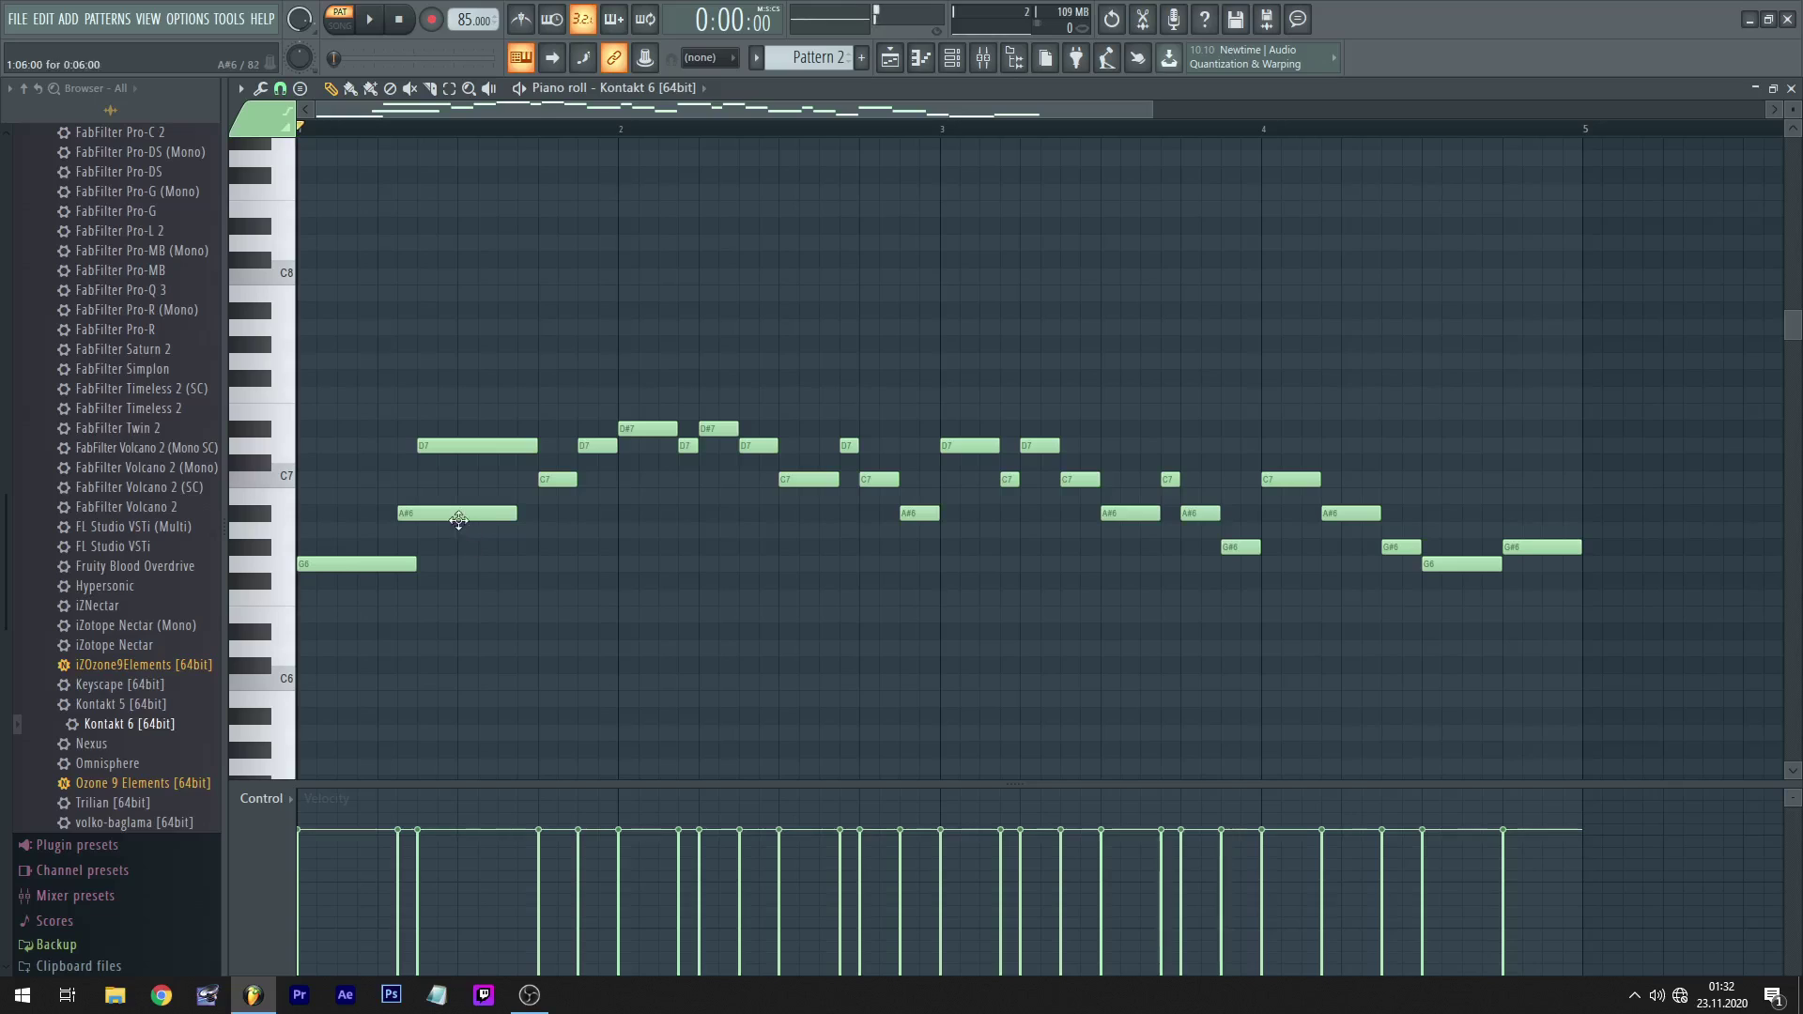
{"action": "right_click", "coordinate": [458, 517]}
{"action": "left_click_drag", "start_coordinate": [434, 603], "coordinate": [414, 329]}
{"action": "right_click", "coordinate": [414, 330]}
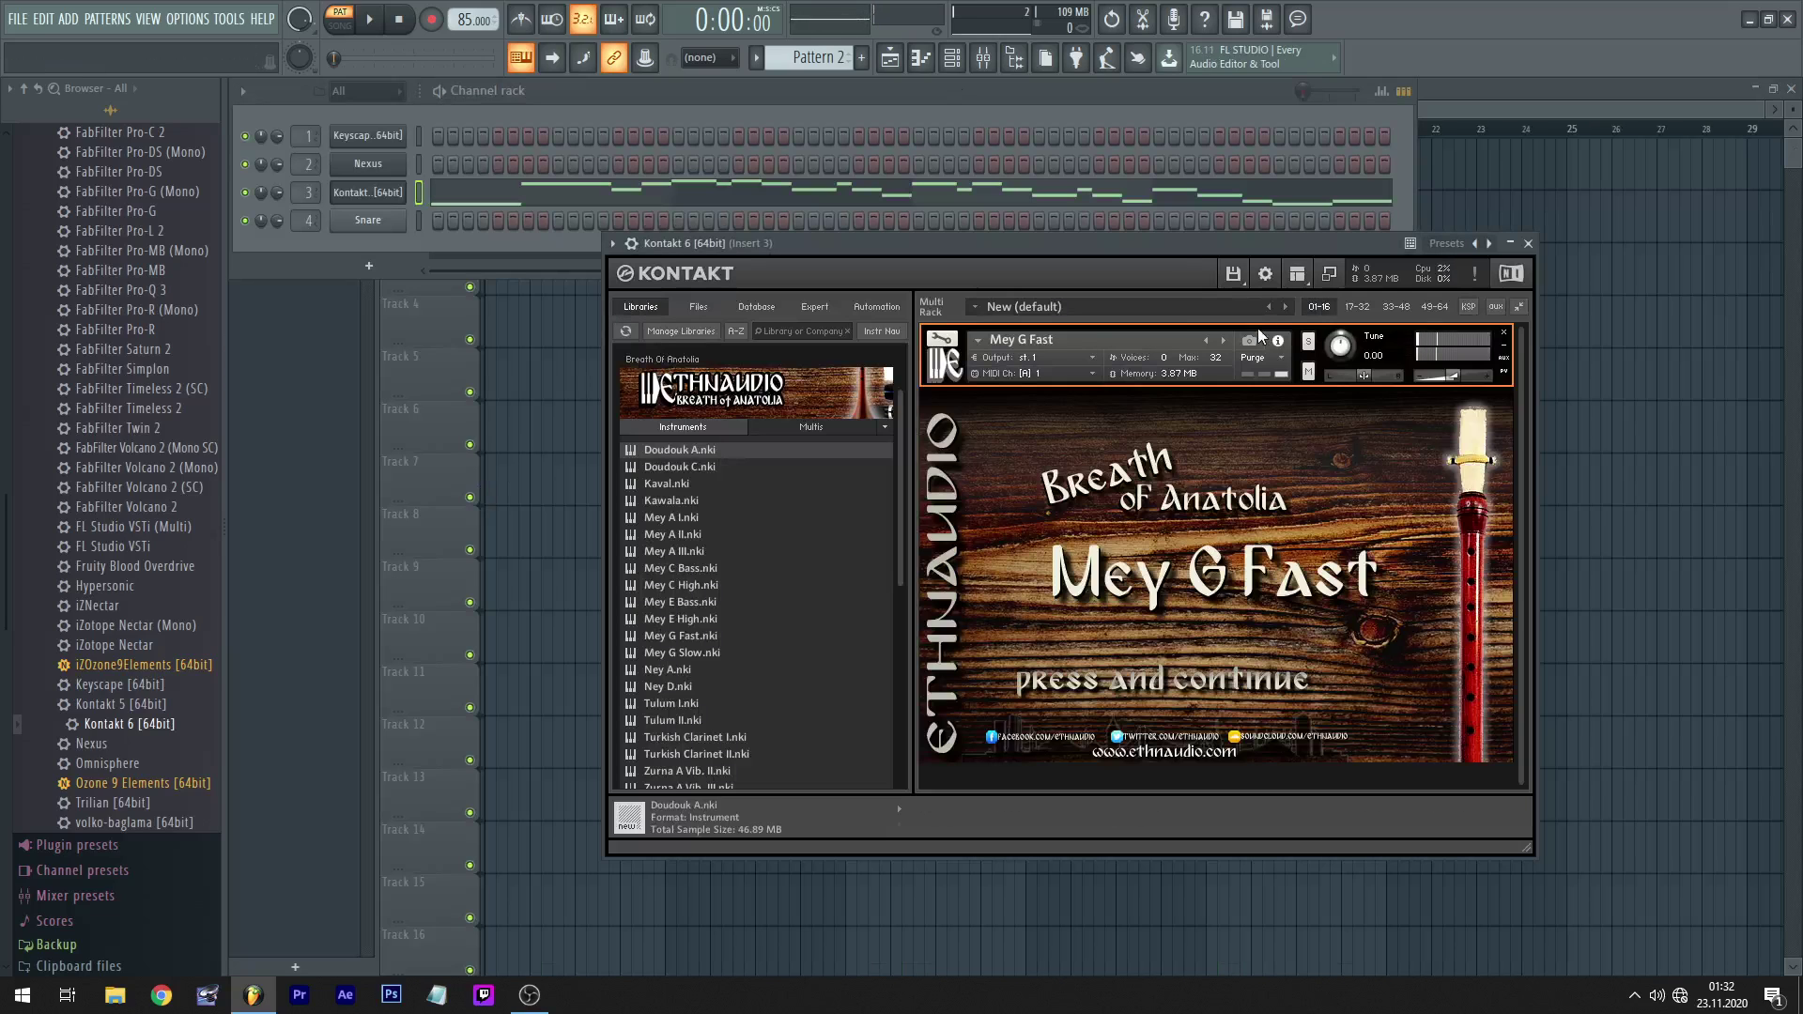
- Load the Mey G Slow instrument in Kontakt and test it by playing single notes between G6 and C7
{"action": "left_click", "coordinate": [1223, 340]}
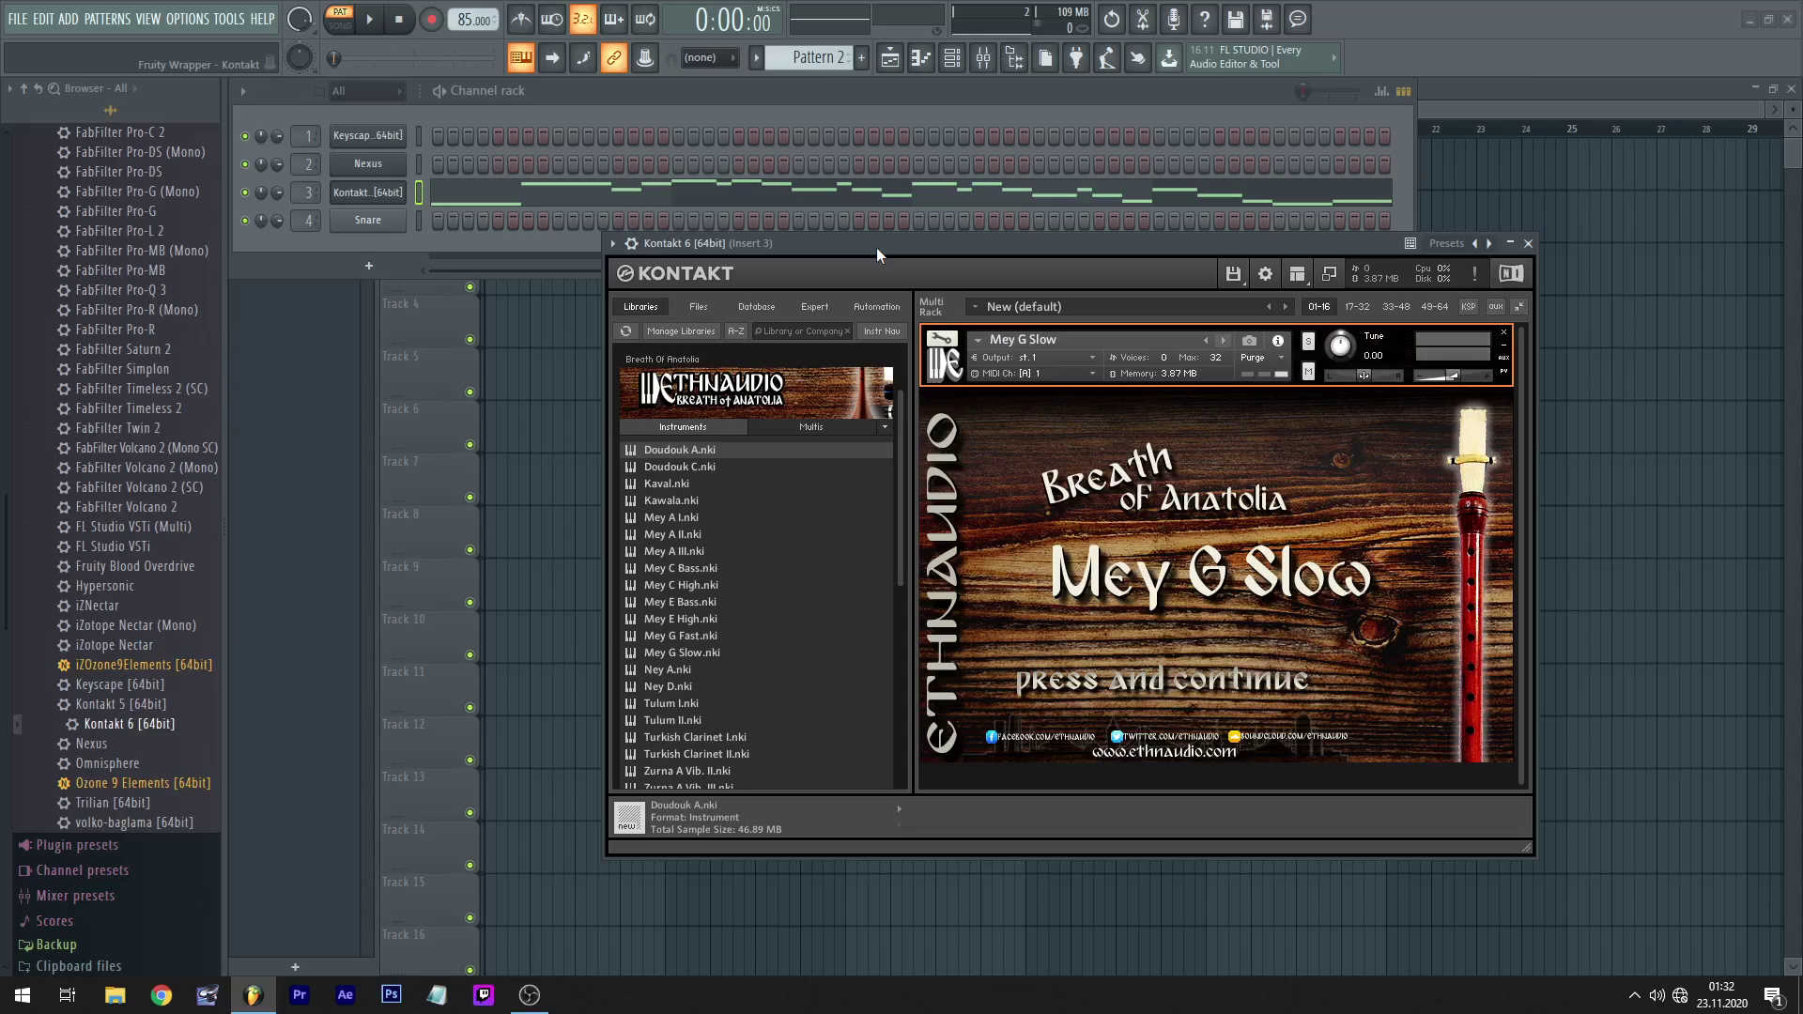
{"action": "key", "text": "t"}
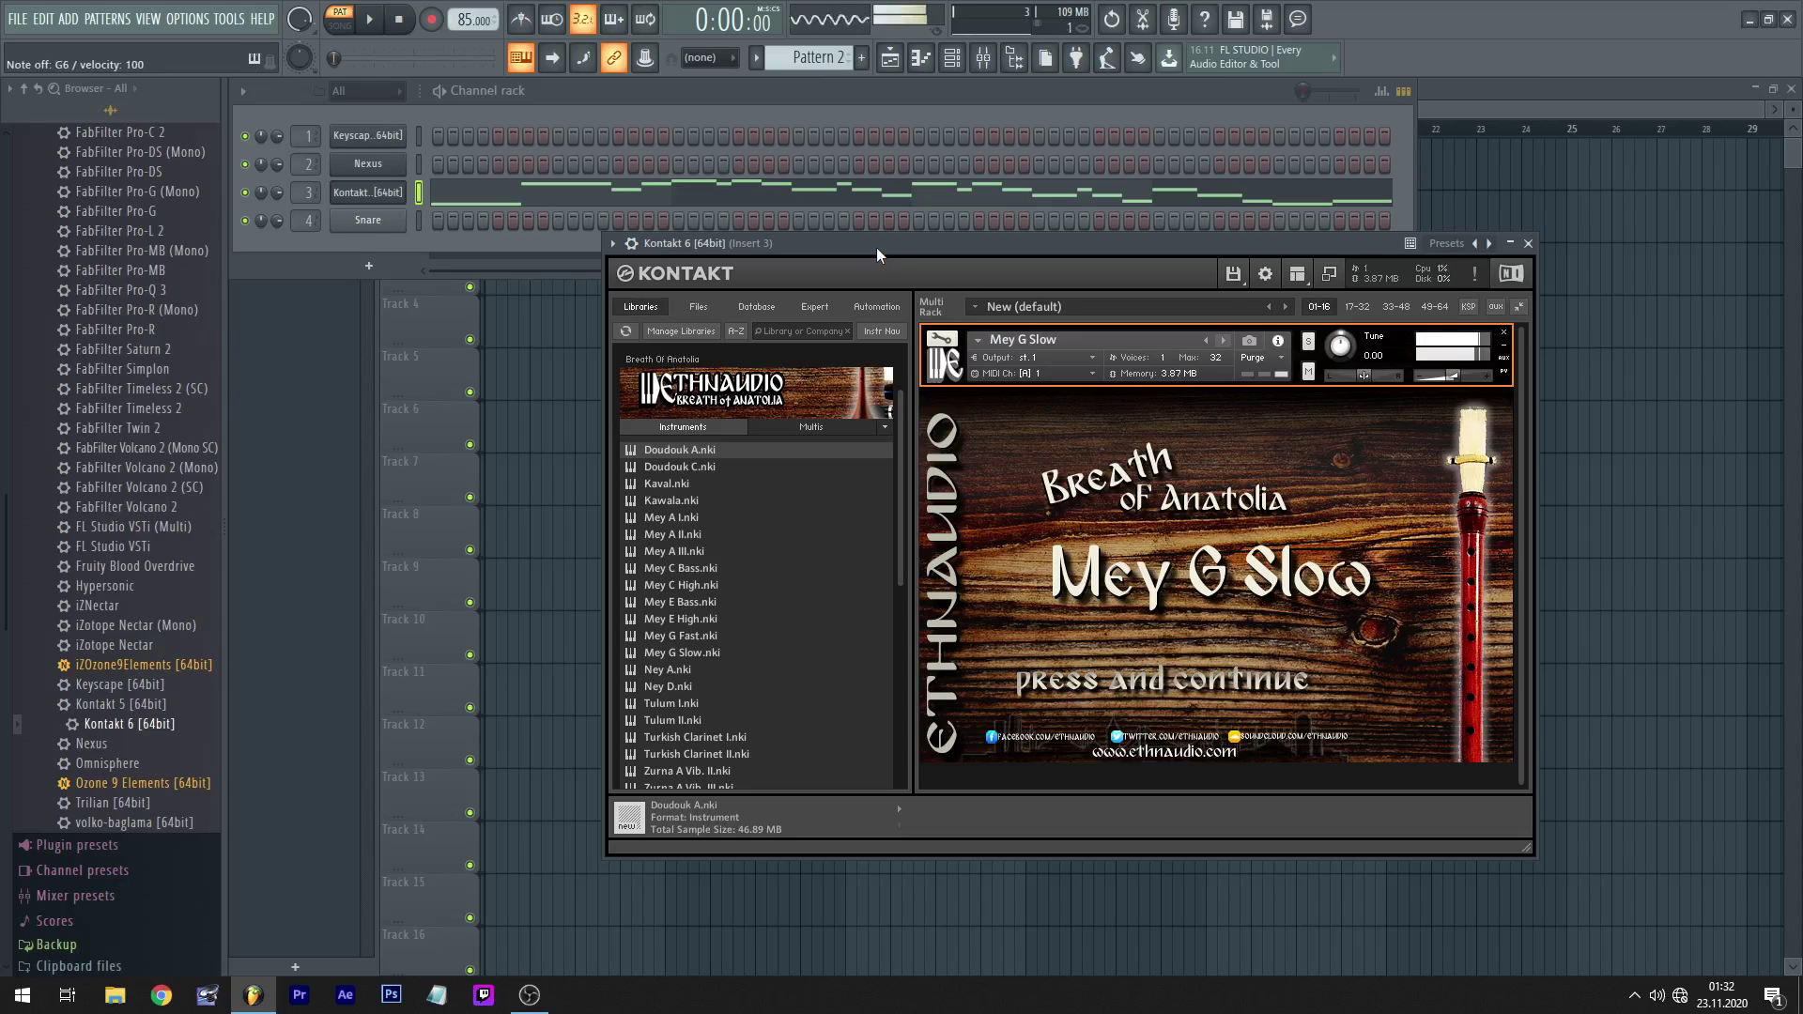
{"action": "key", "text": "6"}
{"action": "key", "text": "u"}
{"action": "key", "text": "i"}
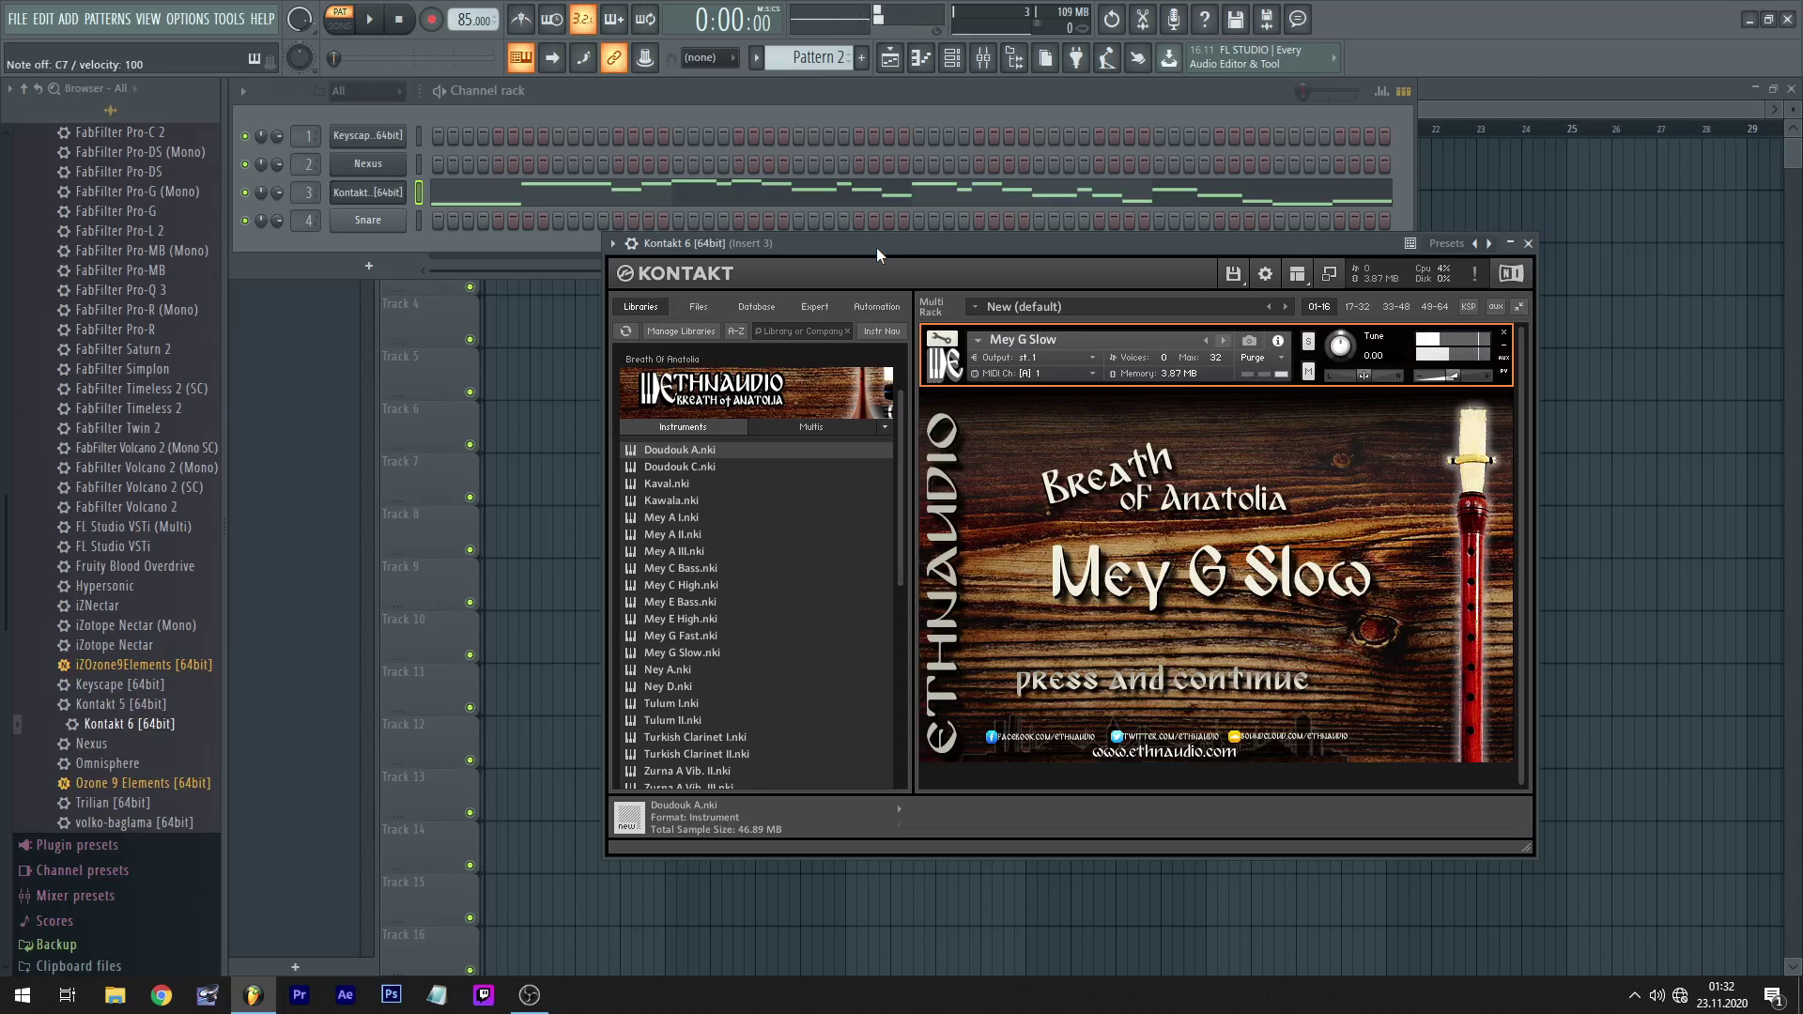
{"action": "key", "text": "6"}
{"action": "key", "text": "6"}
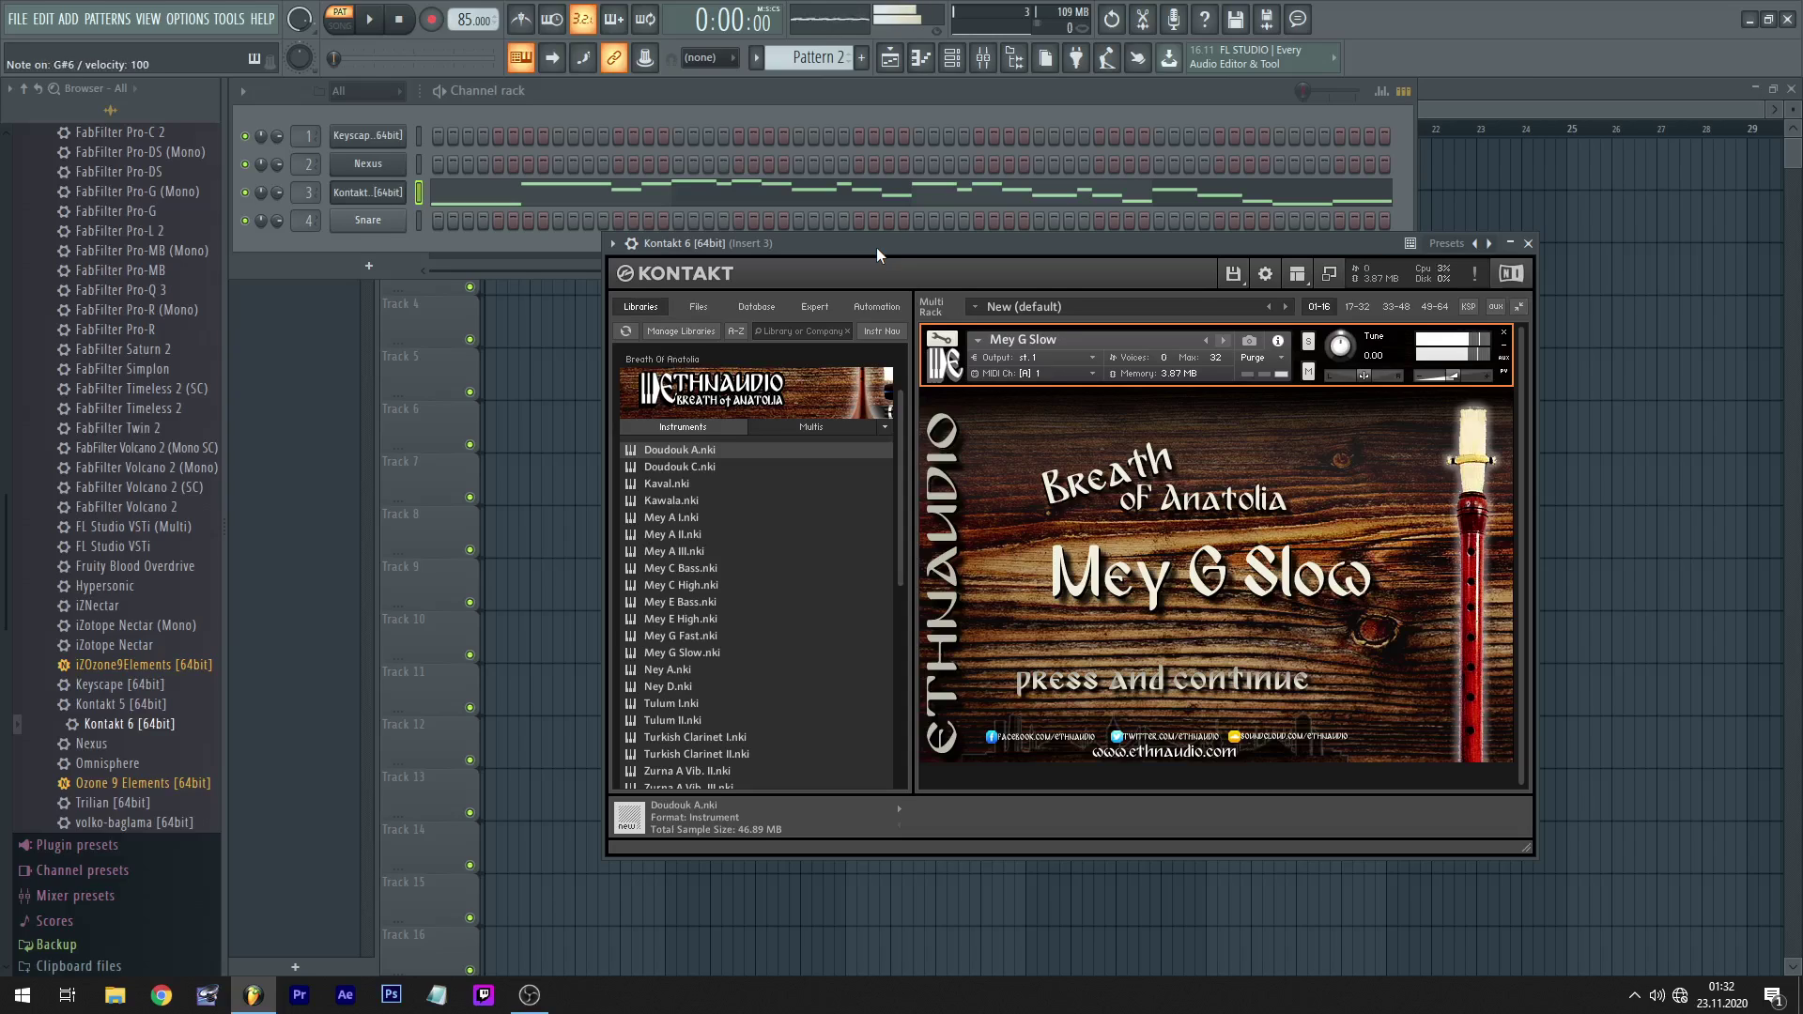
- Audition Pattern 2 with the Ney A instrument and with Ney D in Kontakt, stopping playback after each
{"action": "key", "text": "7"}
{"action": "left_click", "coordinate": [1220, 341]}
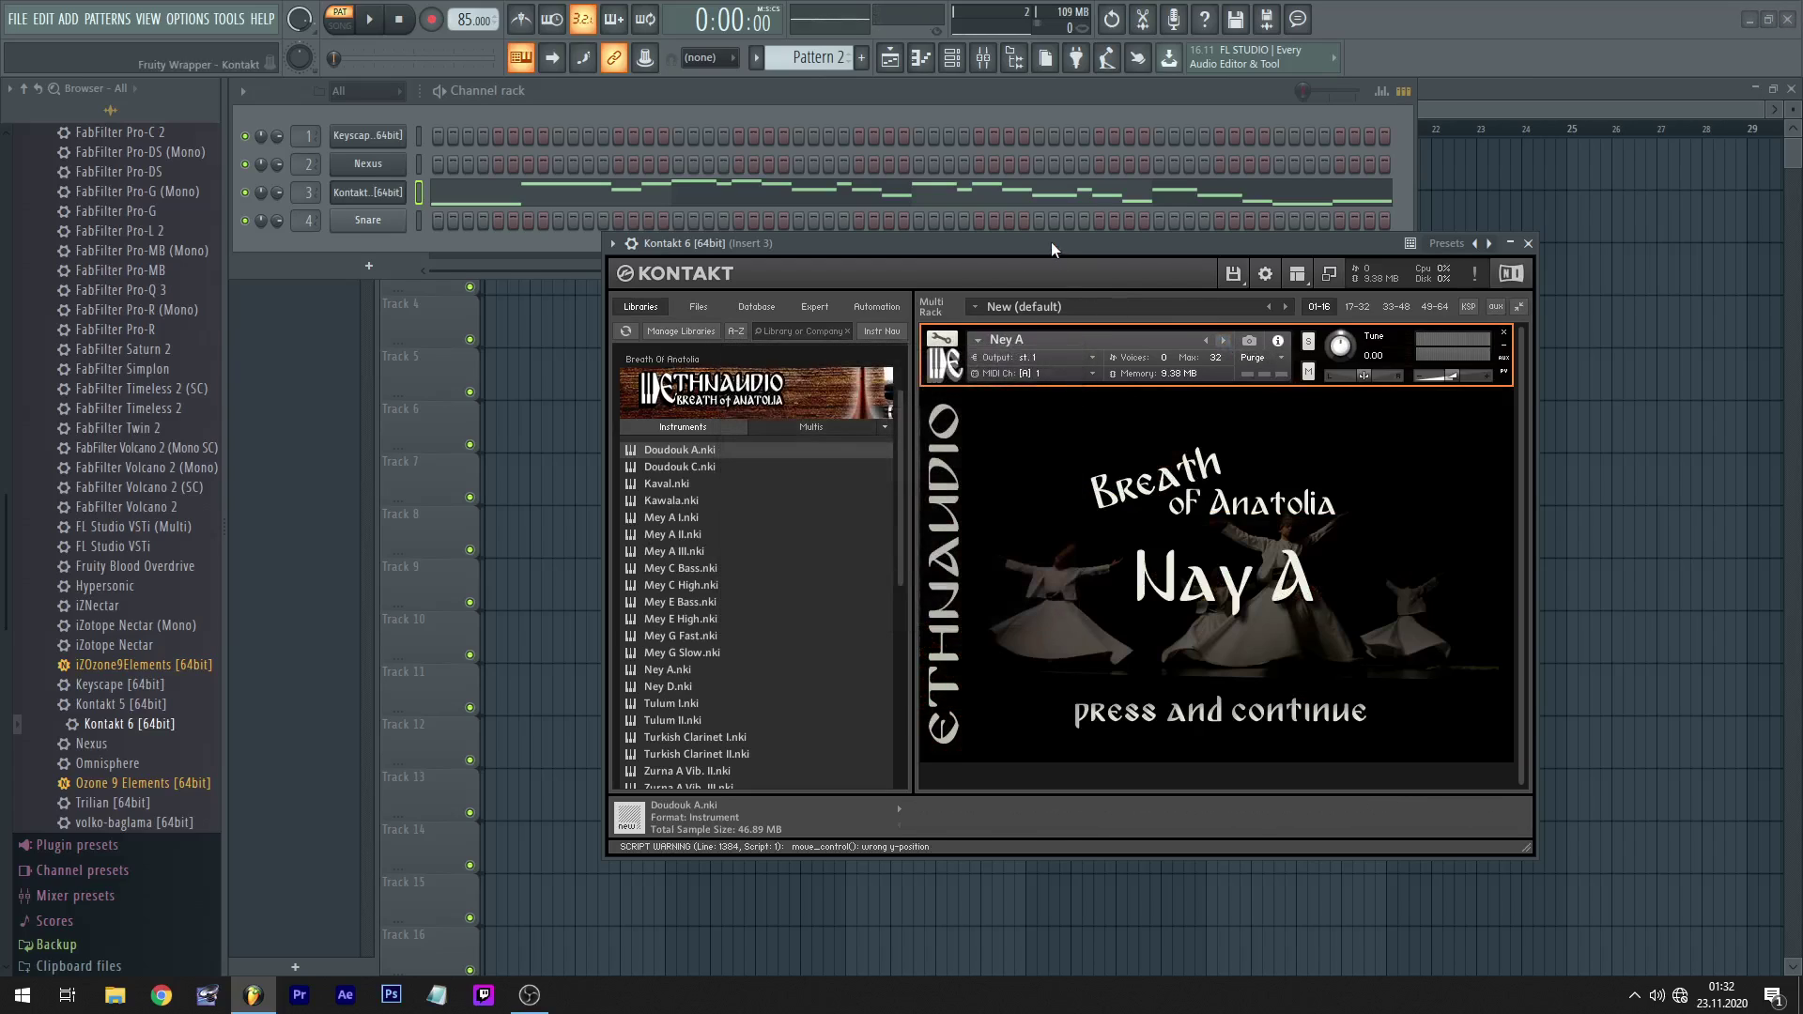
{"action": "left_click", "coordinate": [386, 25]}
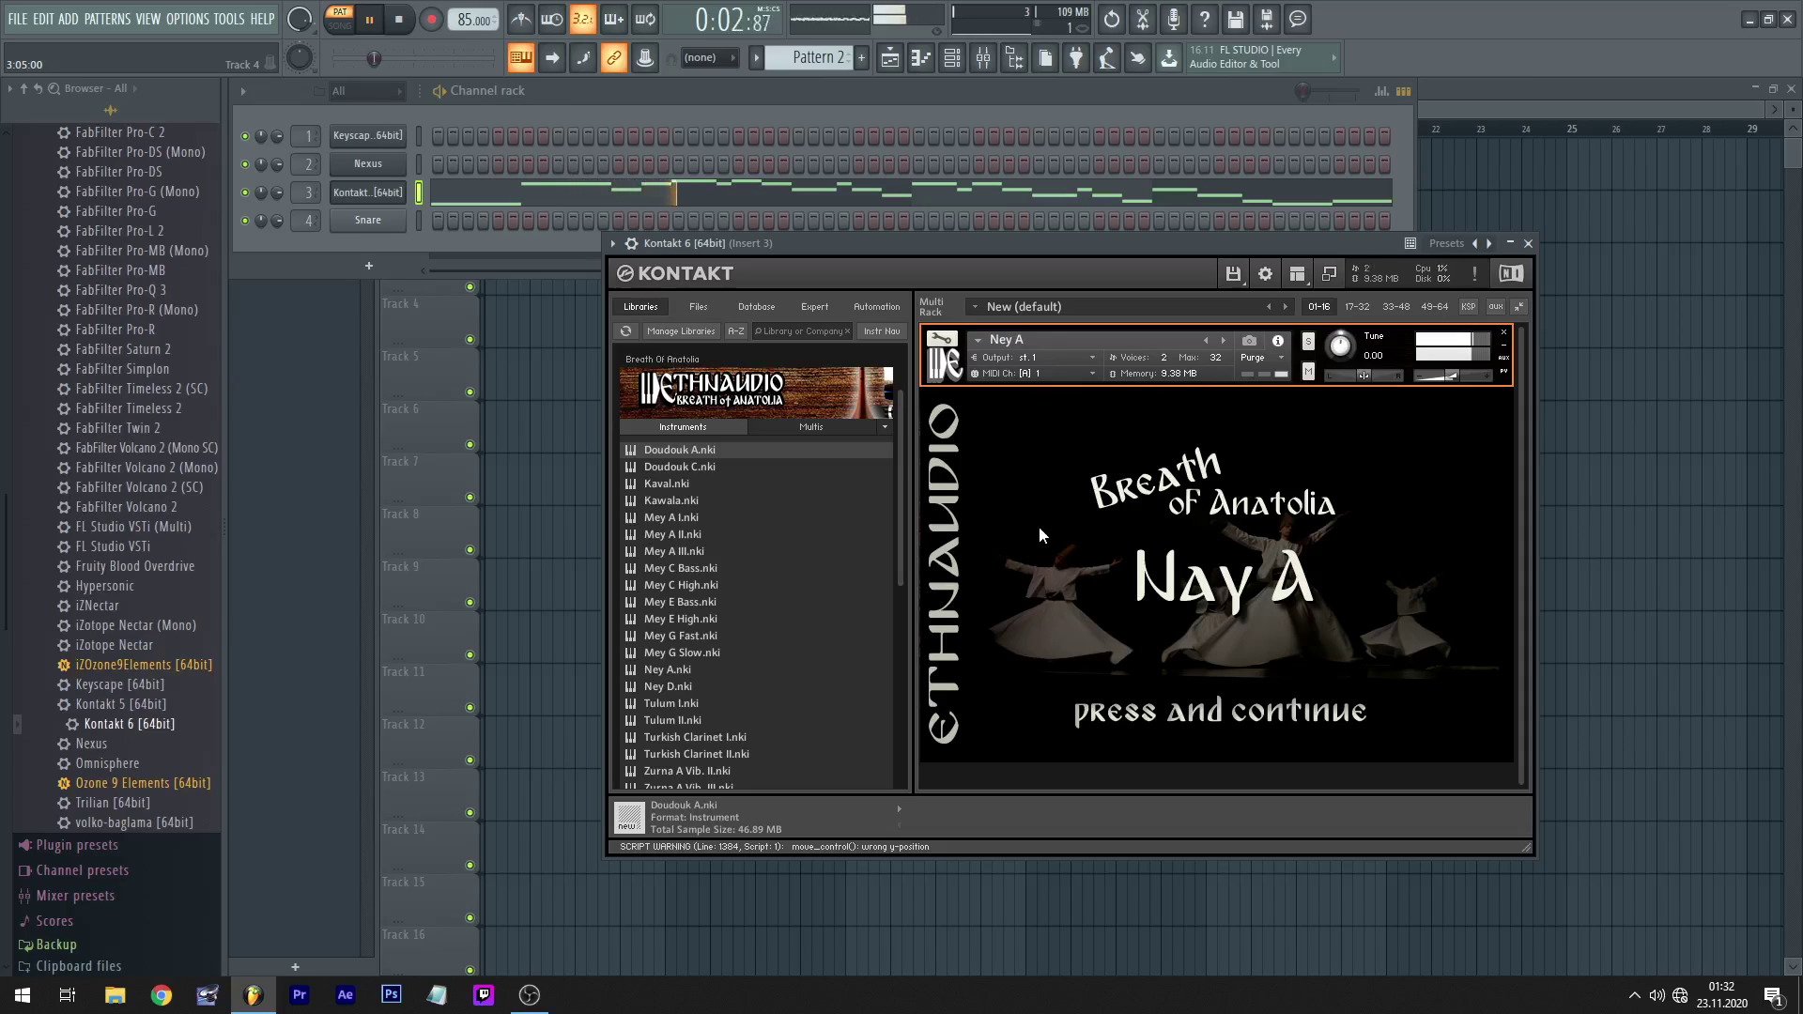
{"action": "left_click", "coordinate": [393, 26]}
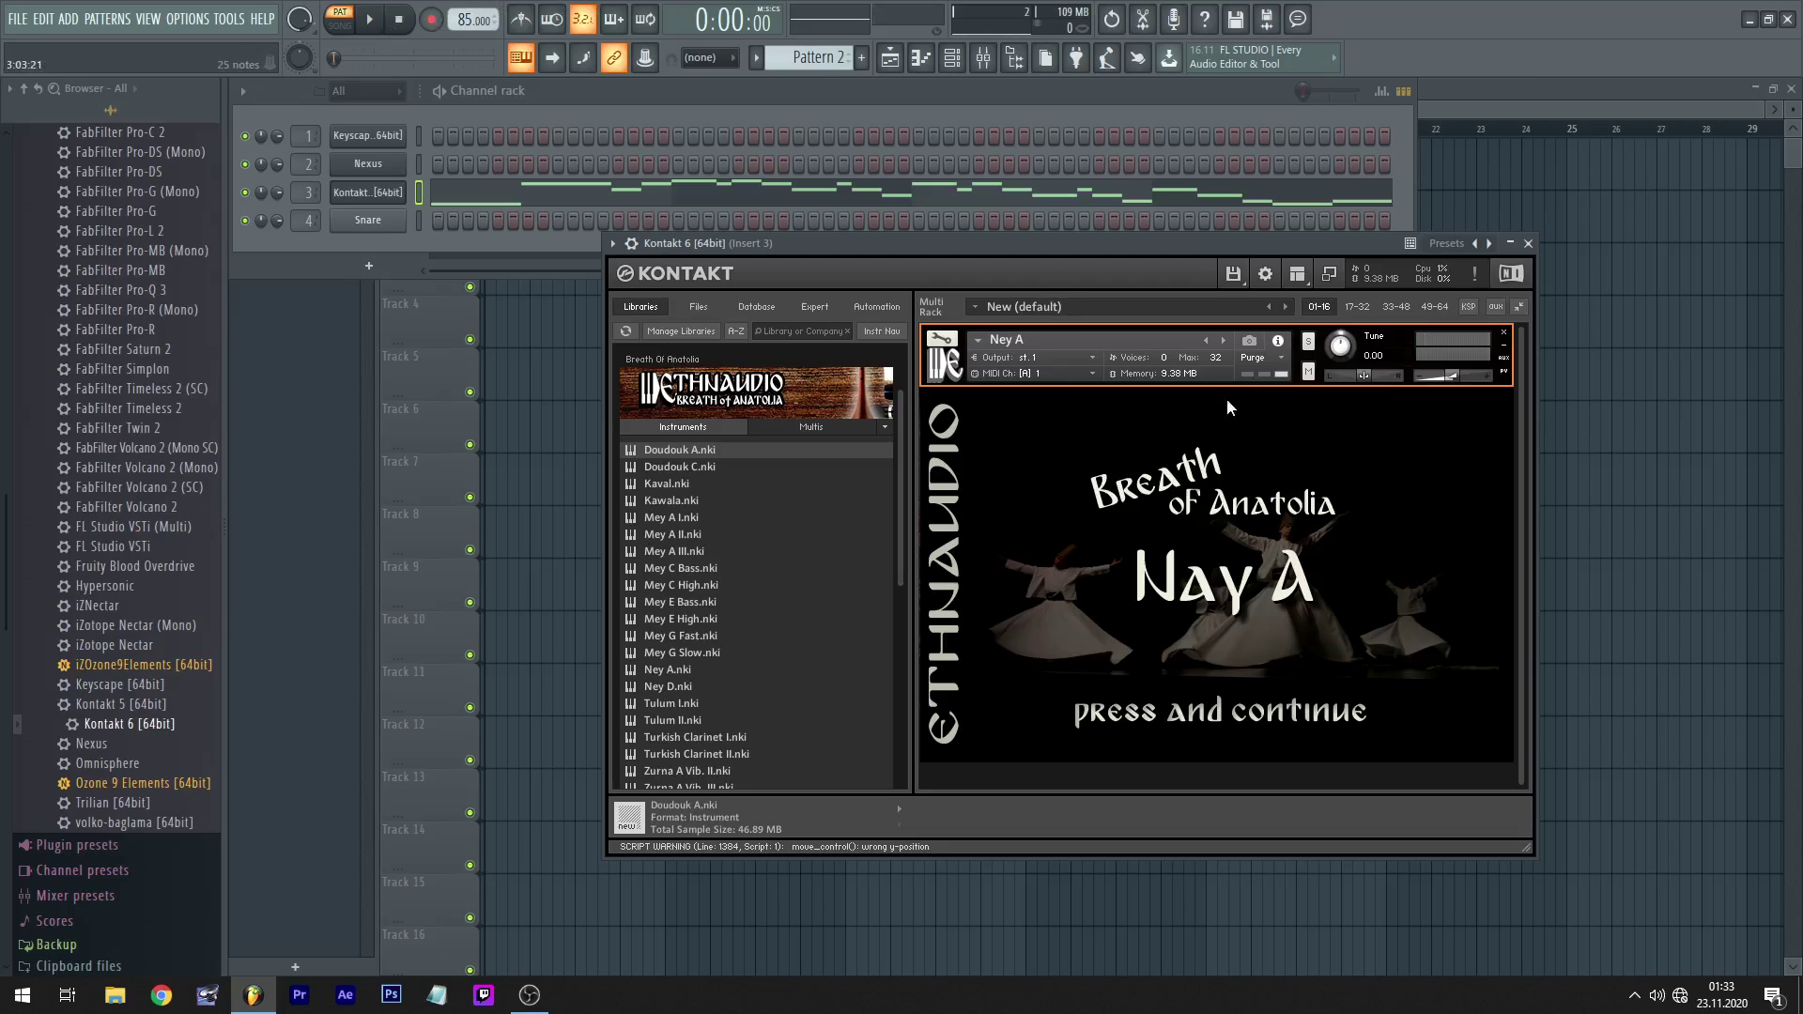
{"action": "left_click", "coordinate": [1223, 340]}
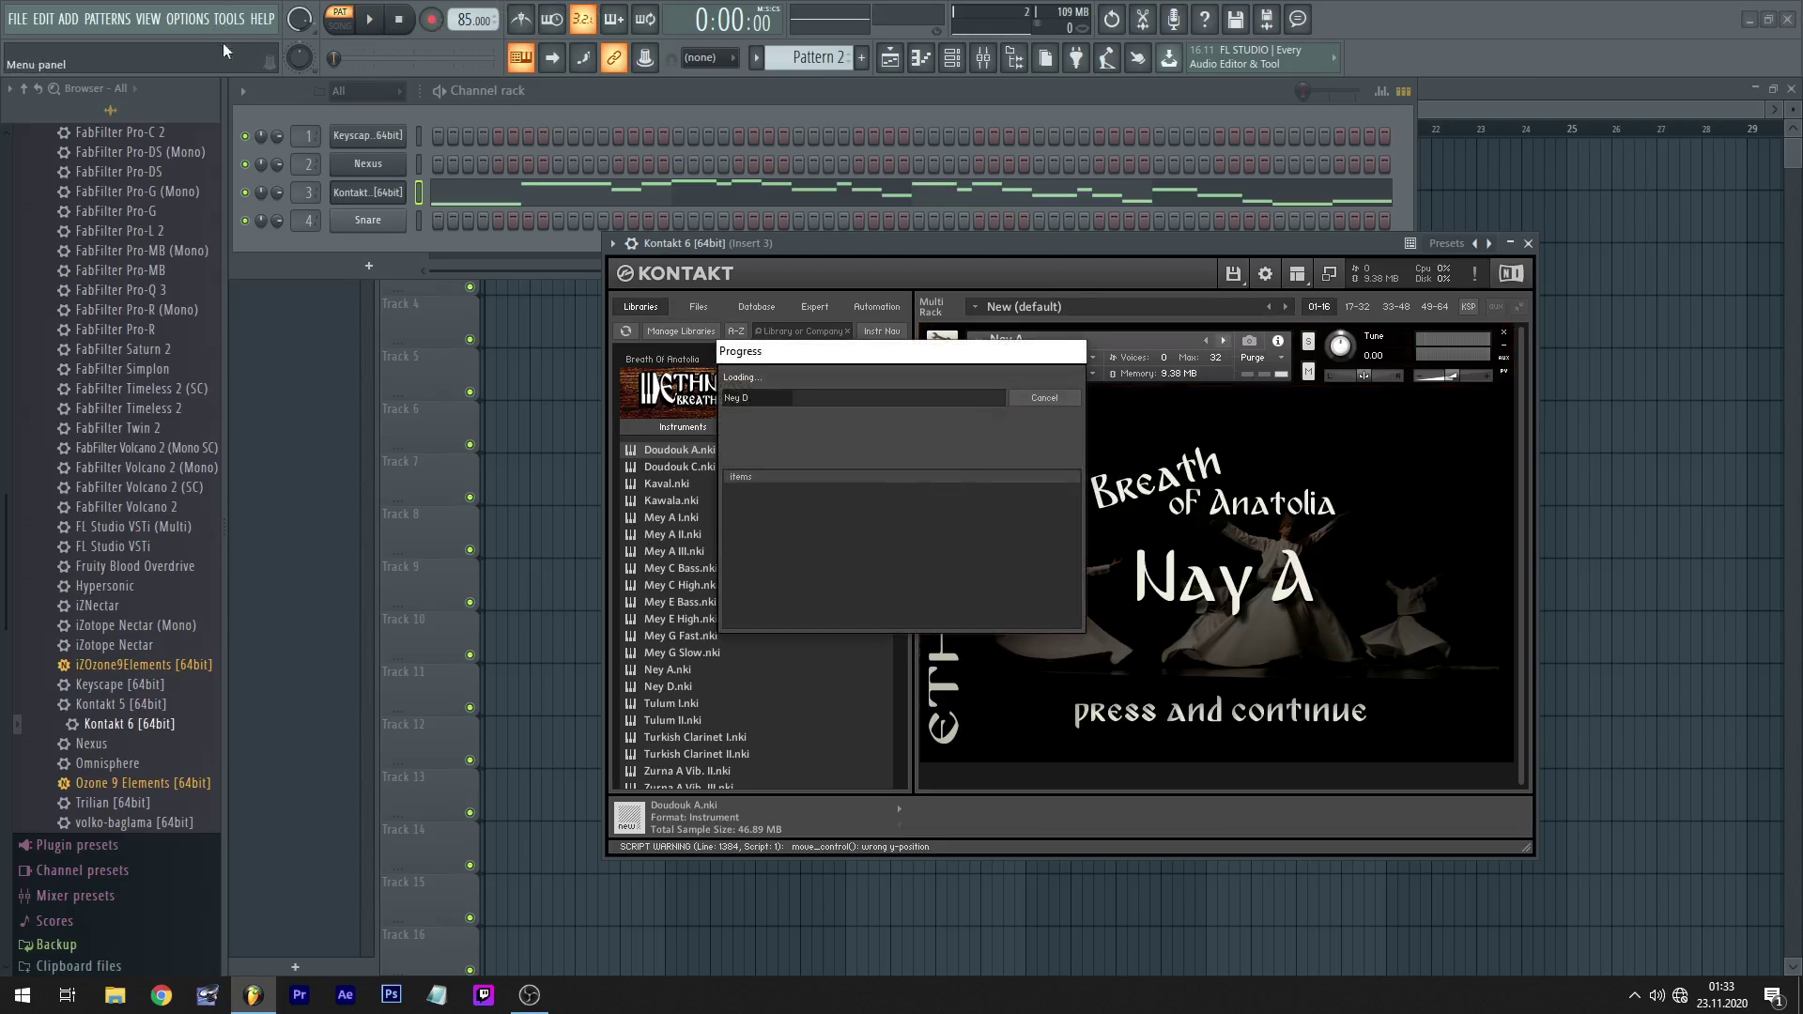
{"action": "left_click", "coordinate": [371, 23]}
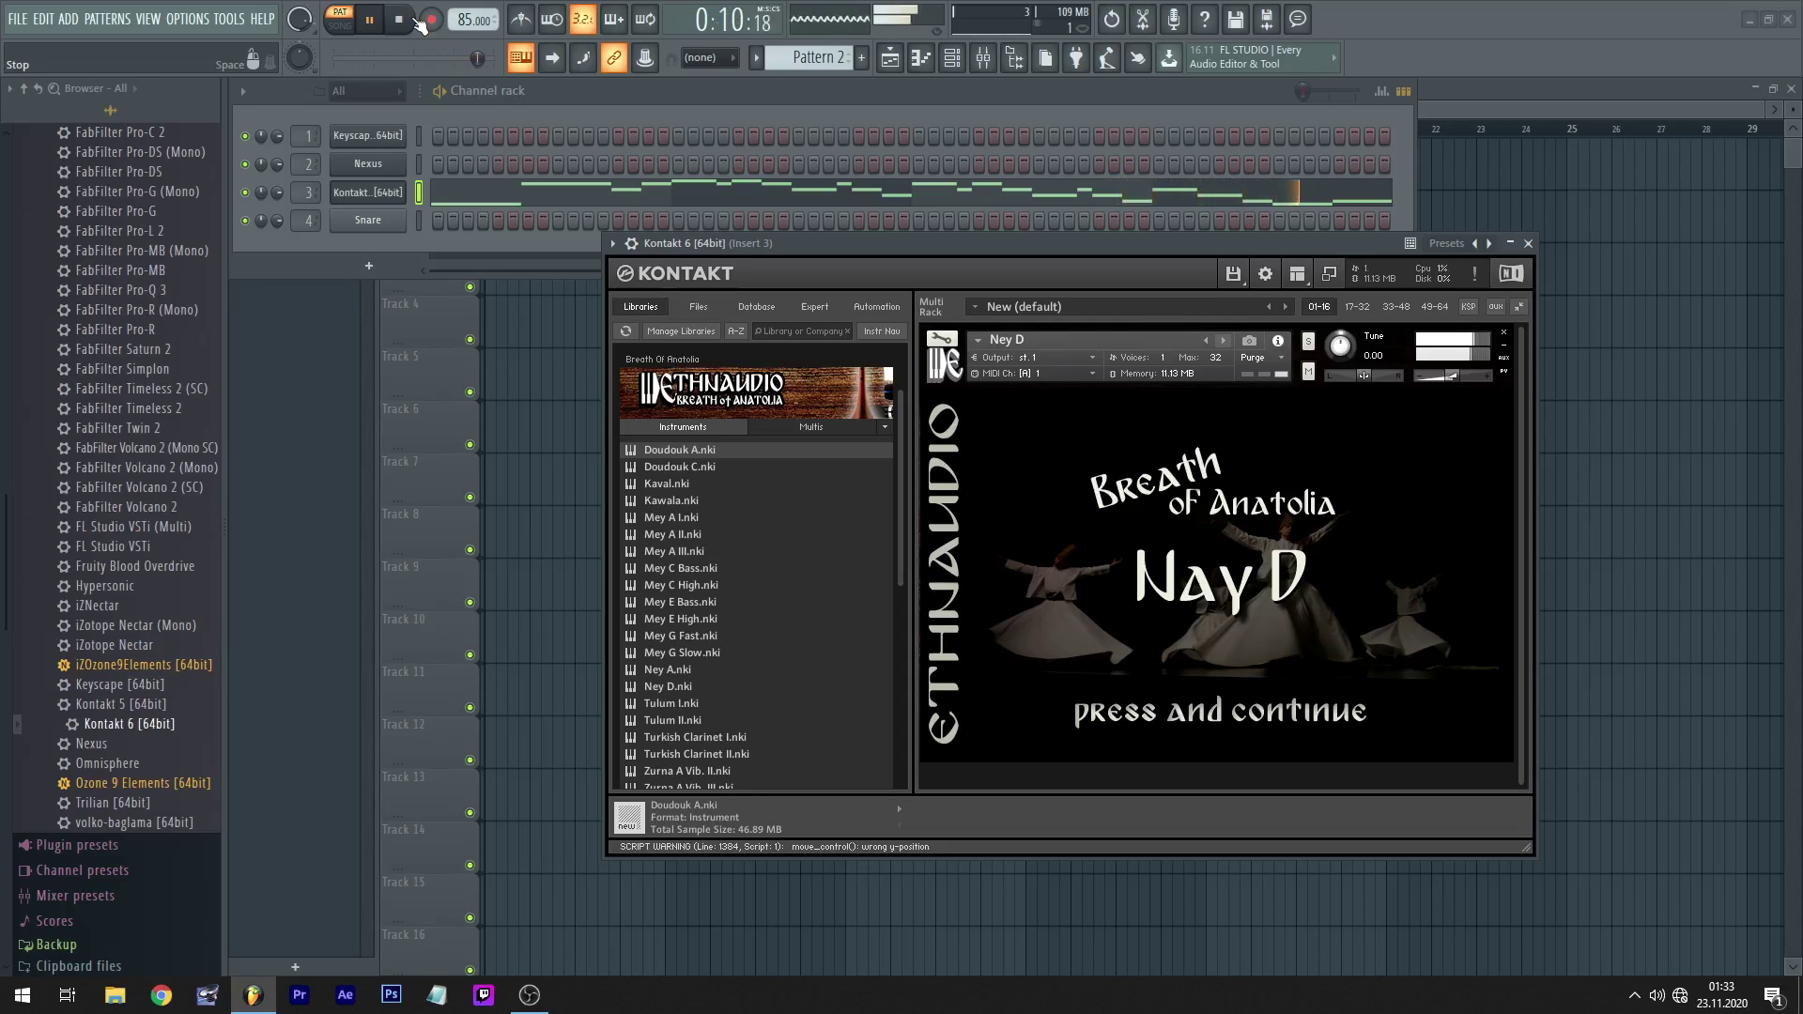
{"action": "left_click", "coordinate": [417, 19]}
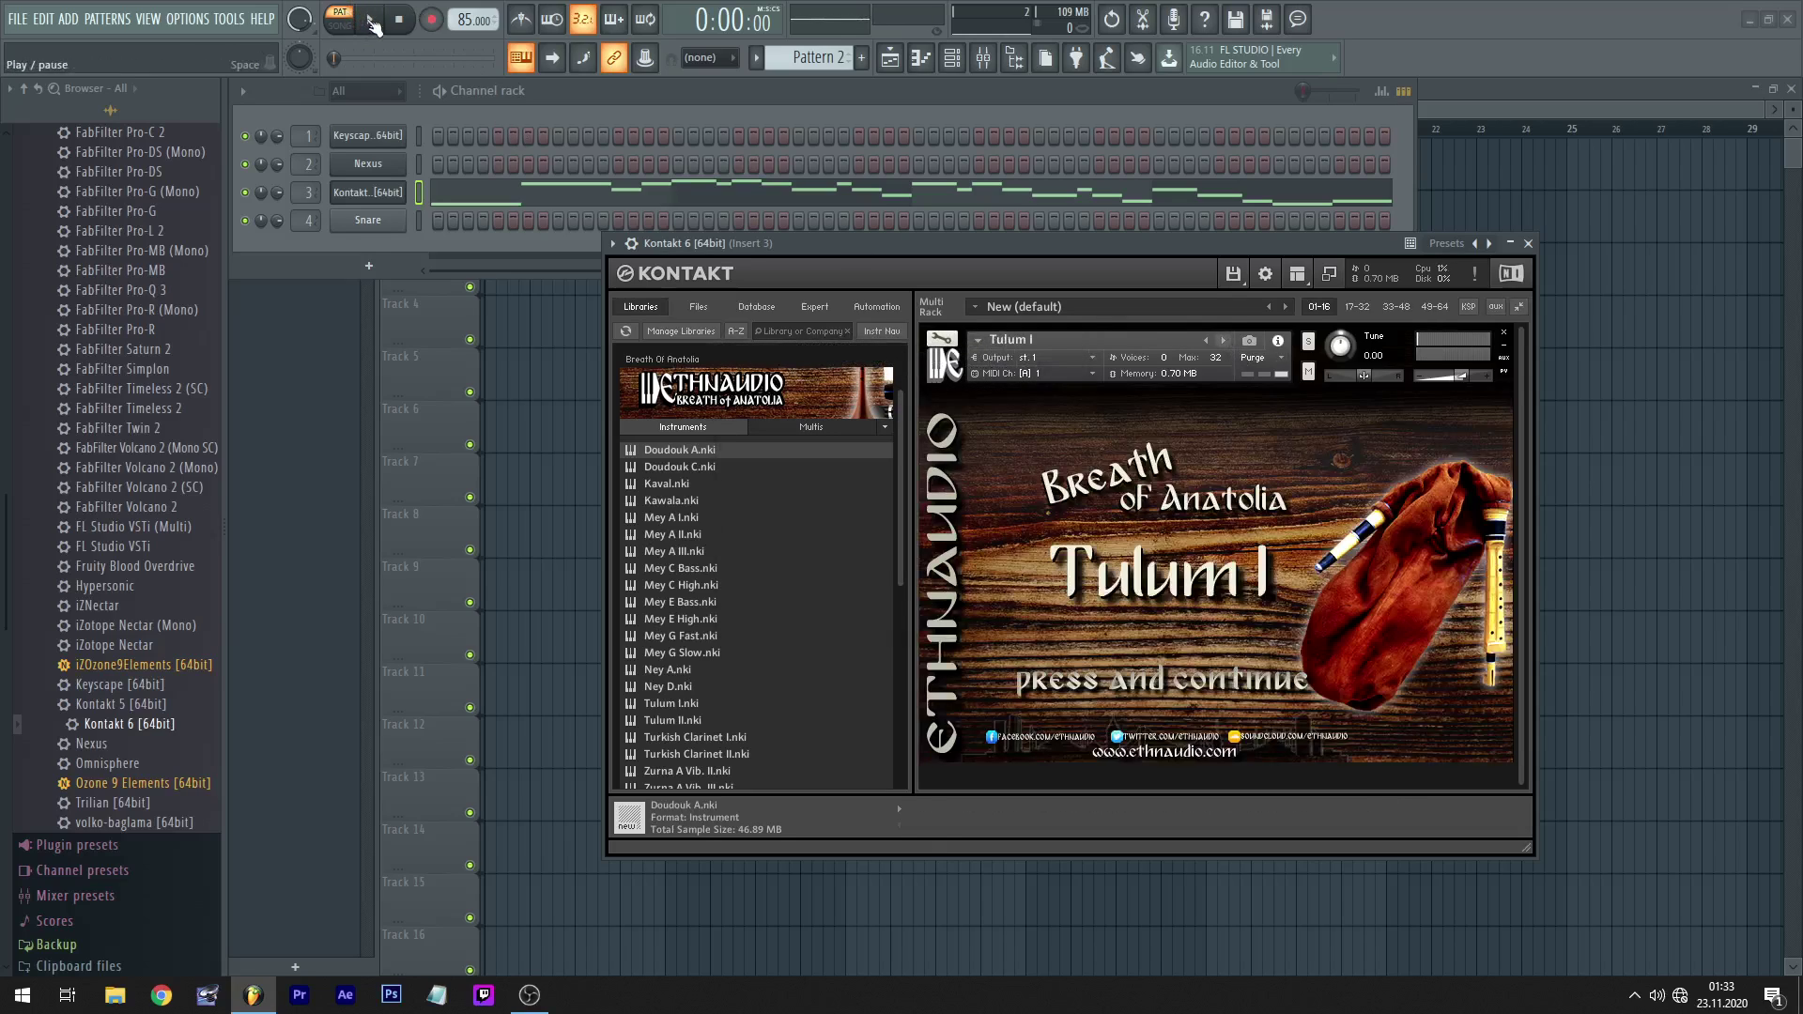
- Play Pattern 2 with the Tulum I instrument, stop playback and open the Kontakt 6 piano roll
{"action": "left_click", "coordinate": [372, 21]}
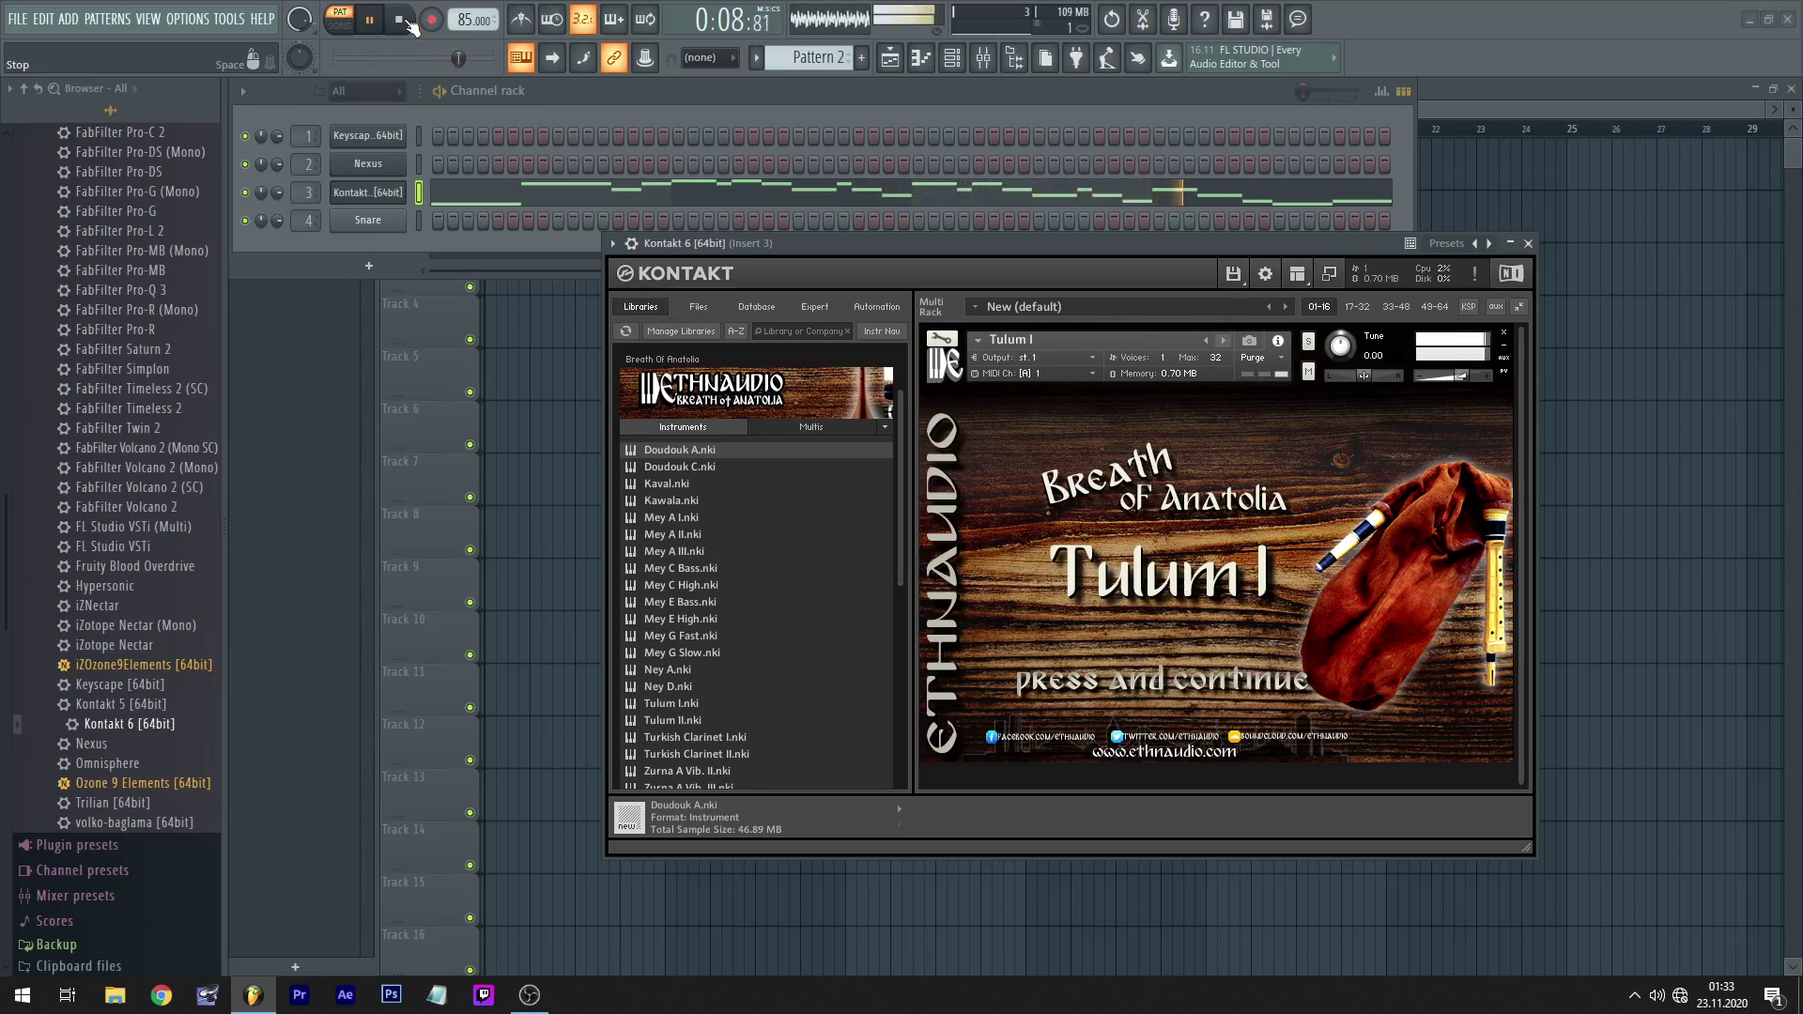
{"action": "left_click", "coordinate": [404, 20]}
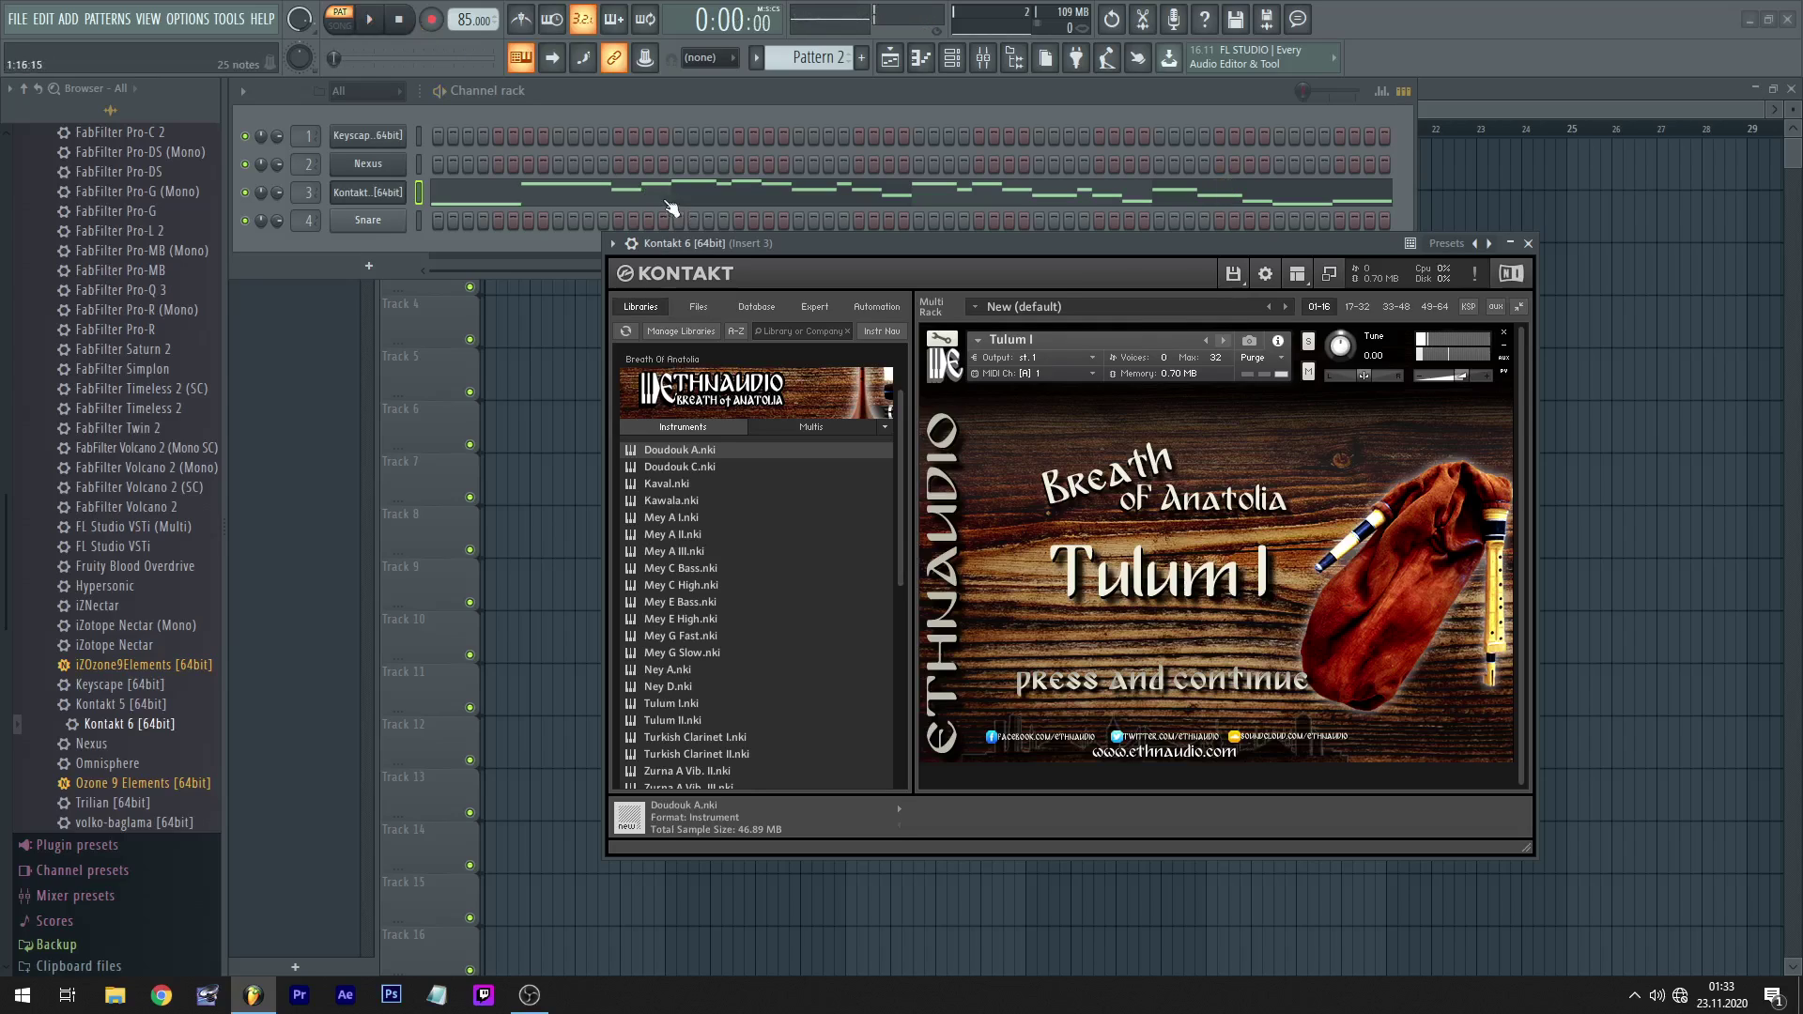
{"action": "left_click", "coordinate": [567, 207]}
{"action": "scroll", "coordinate": [694, 502], "scroll_direction": "up", "scroll_amount": 5}
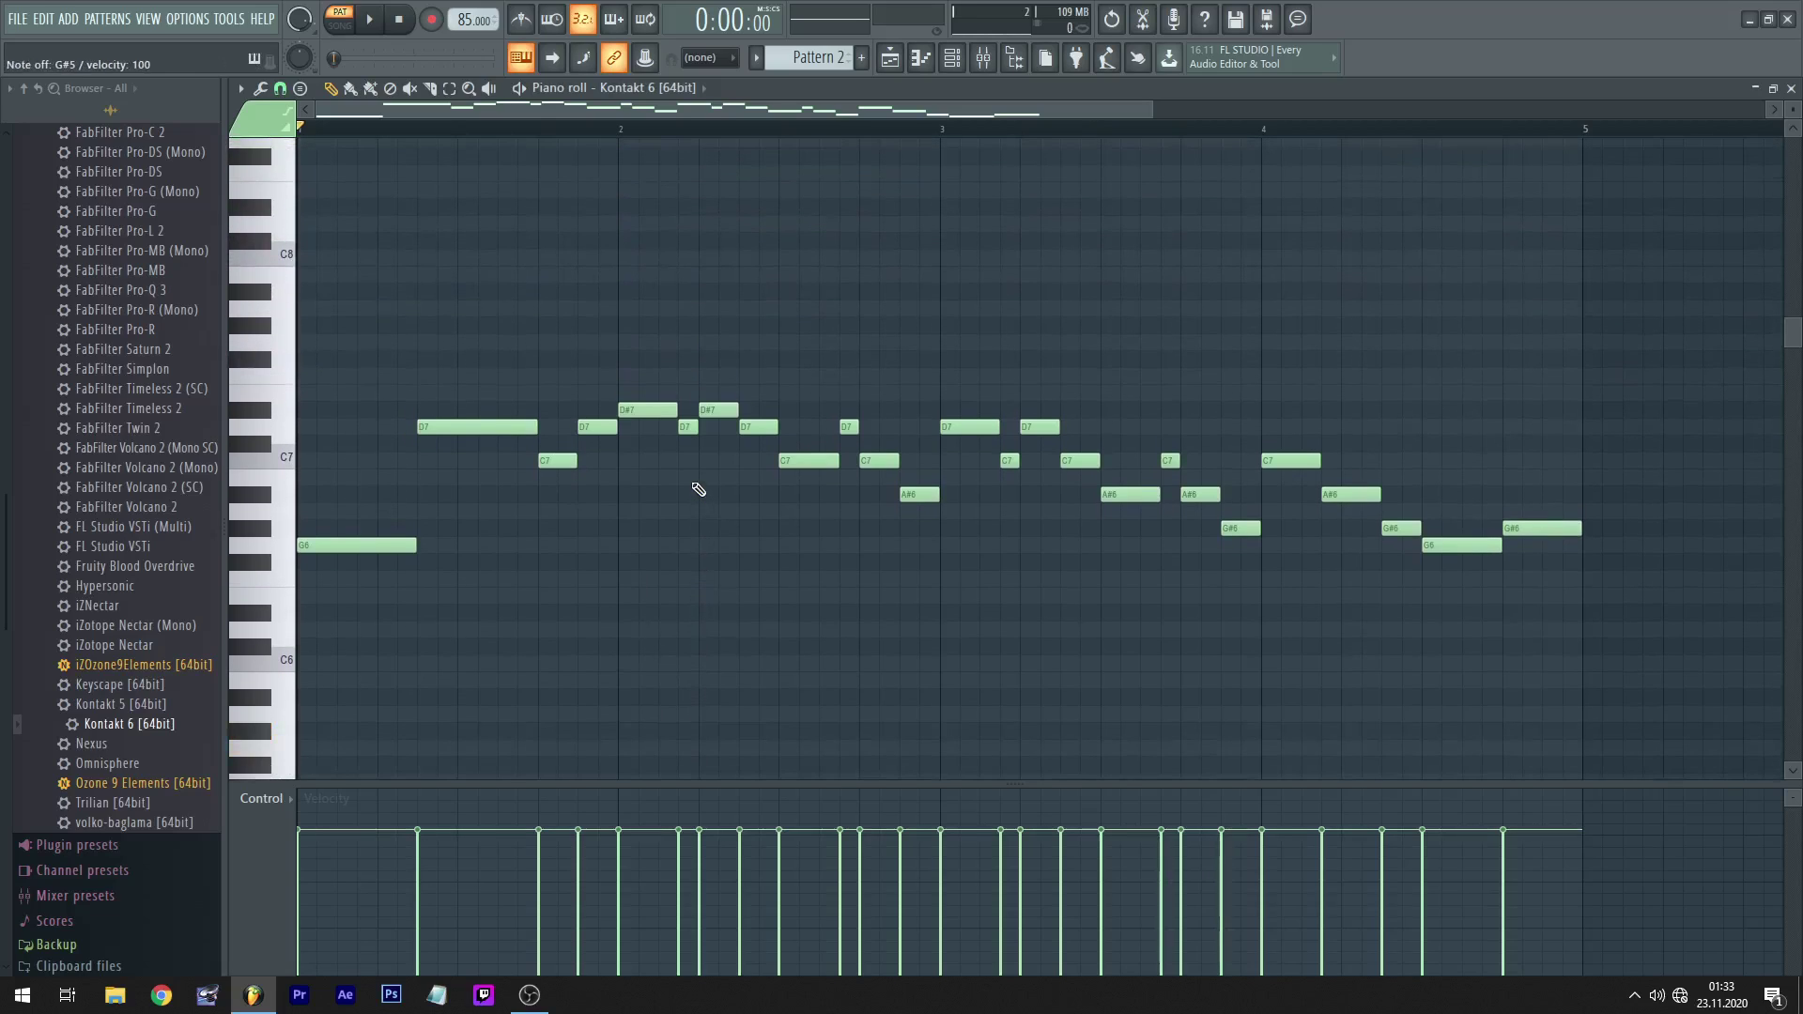
- Improvise a live phrase on Tulum I around G6, reaching up to F7, without recording it
{"action": "key", "text": "7"}
{"action": "key", "text": "r"}
{"action": "key", "text": "t"}
{"action": "key", "text": "t"}
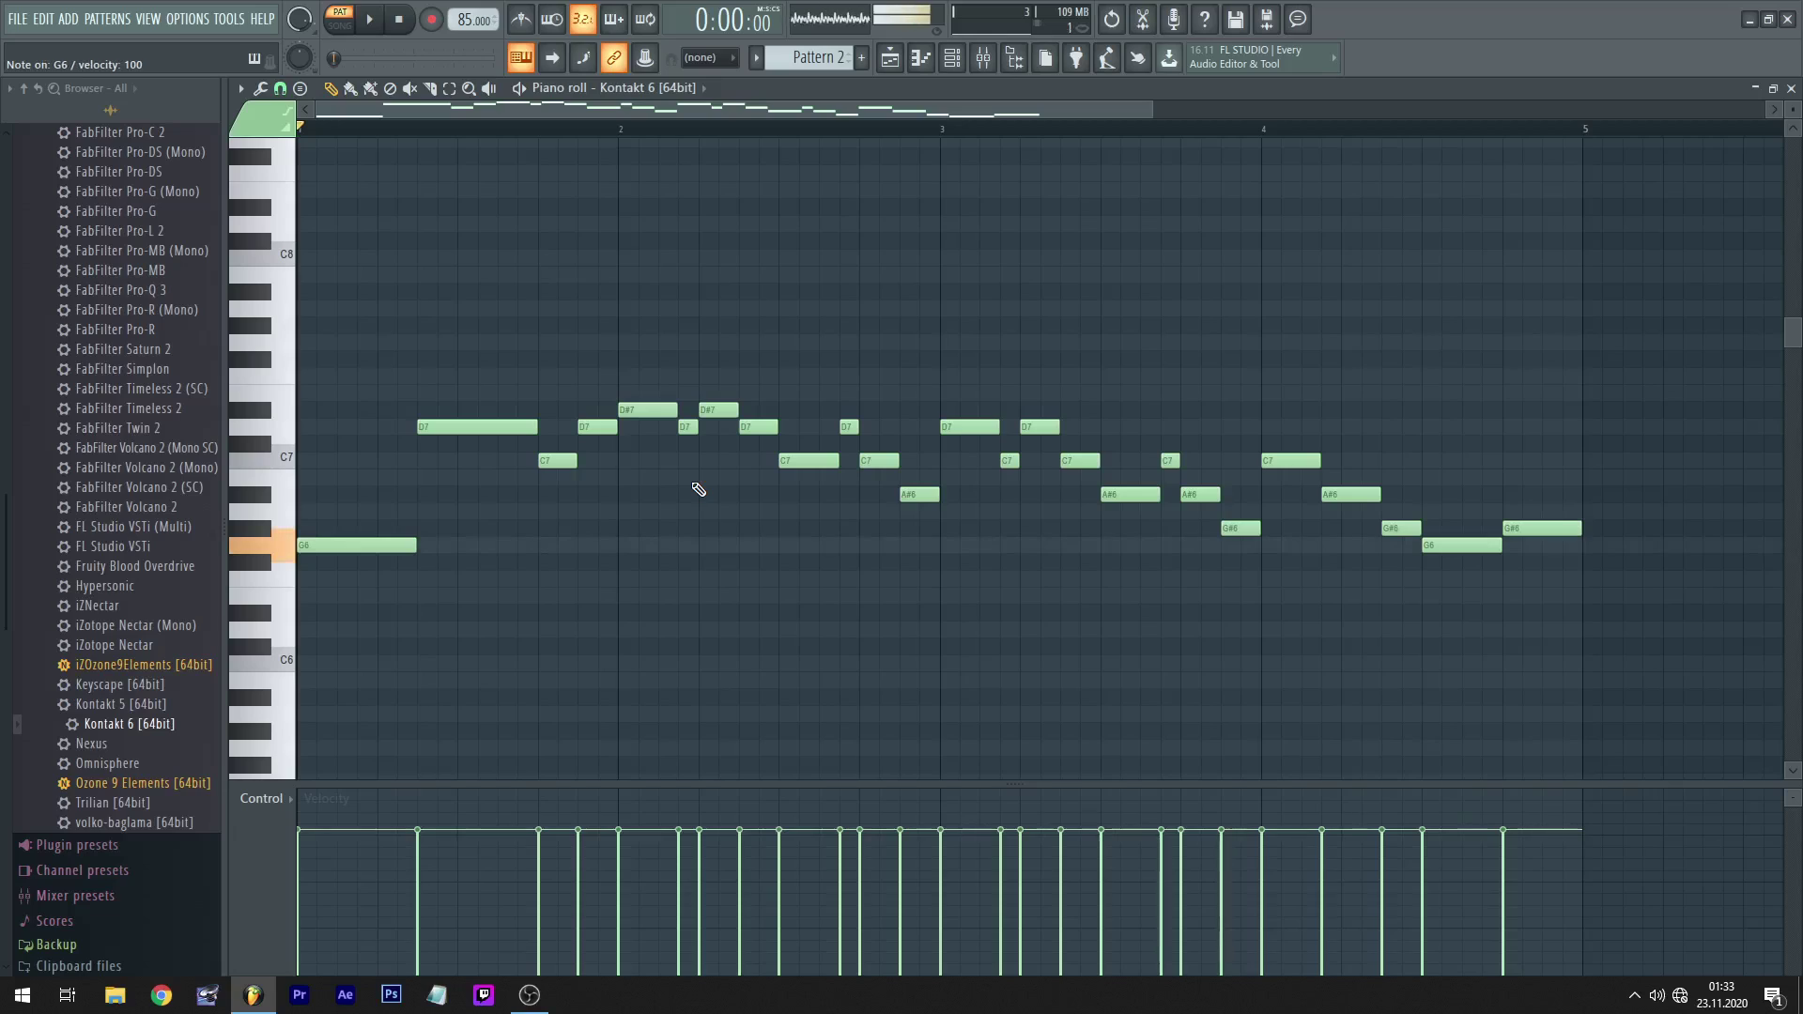
{"action": "key", "text": "o"}
{"action": "key", "text": "0"}
{"action": "key", "text": "bracketleft"}
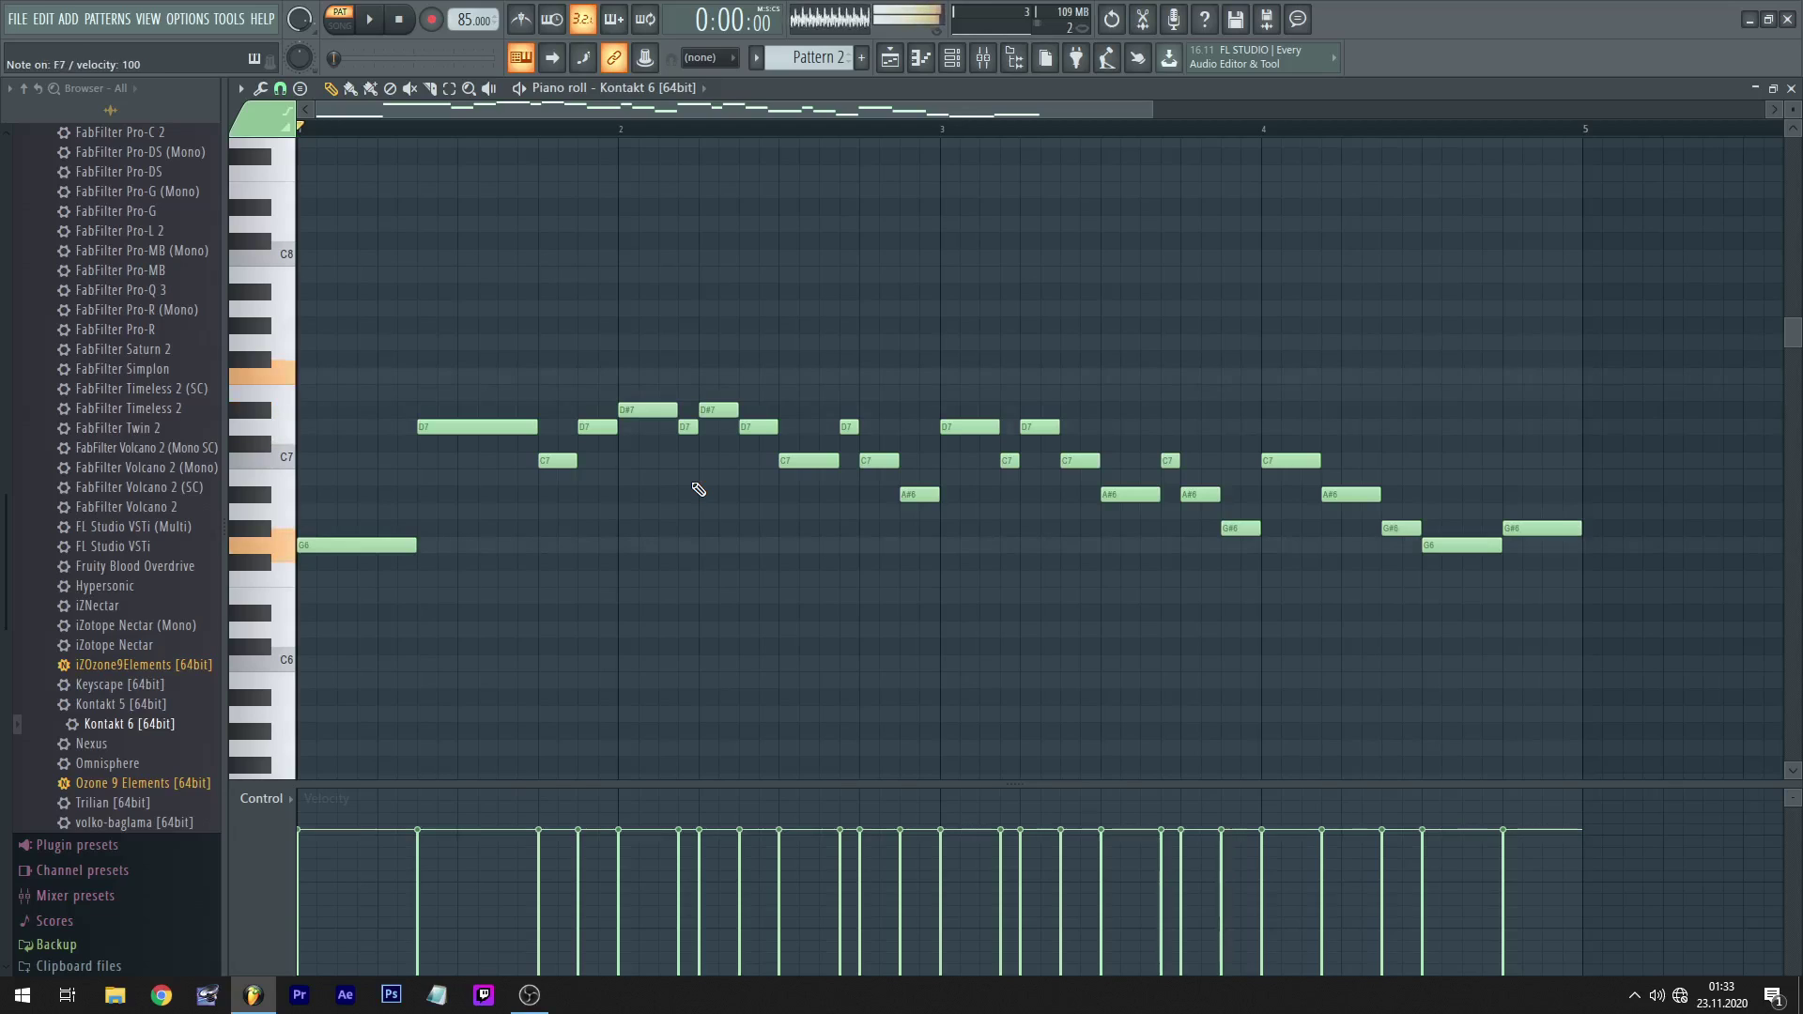
{"action": "key", "text": "o"}
{"action": "key", "text": "i"}
{"action": "key", "text": "o"}
{"action": "key", "text": "7"}
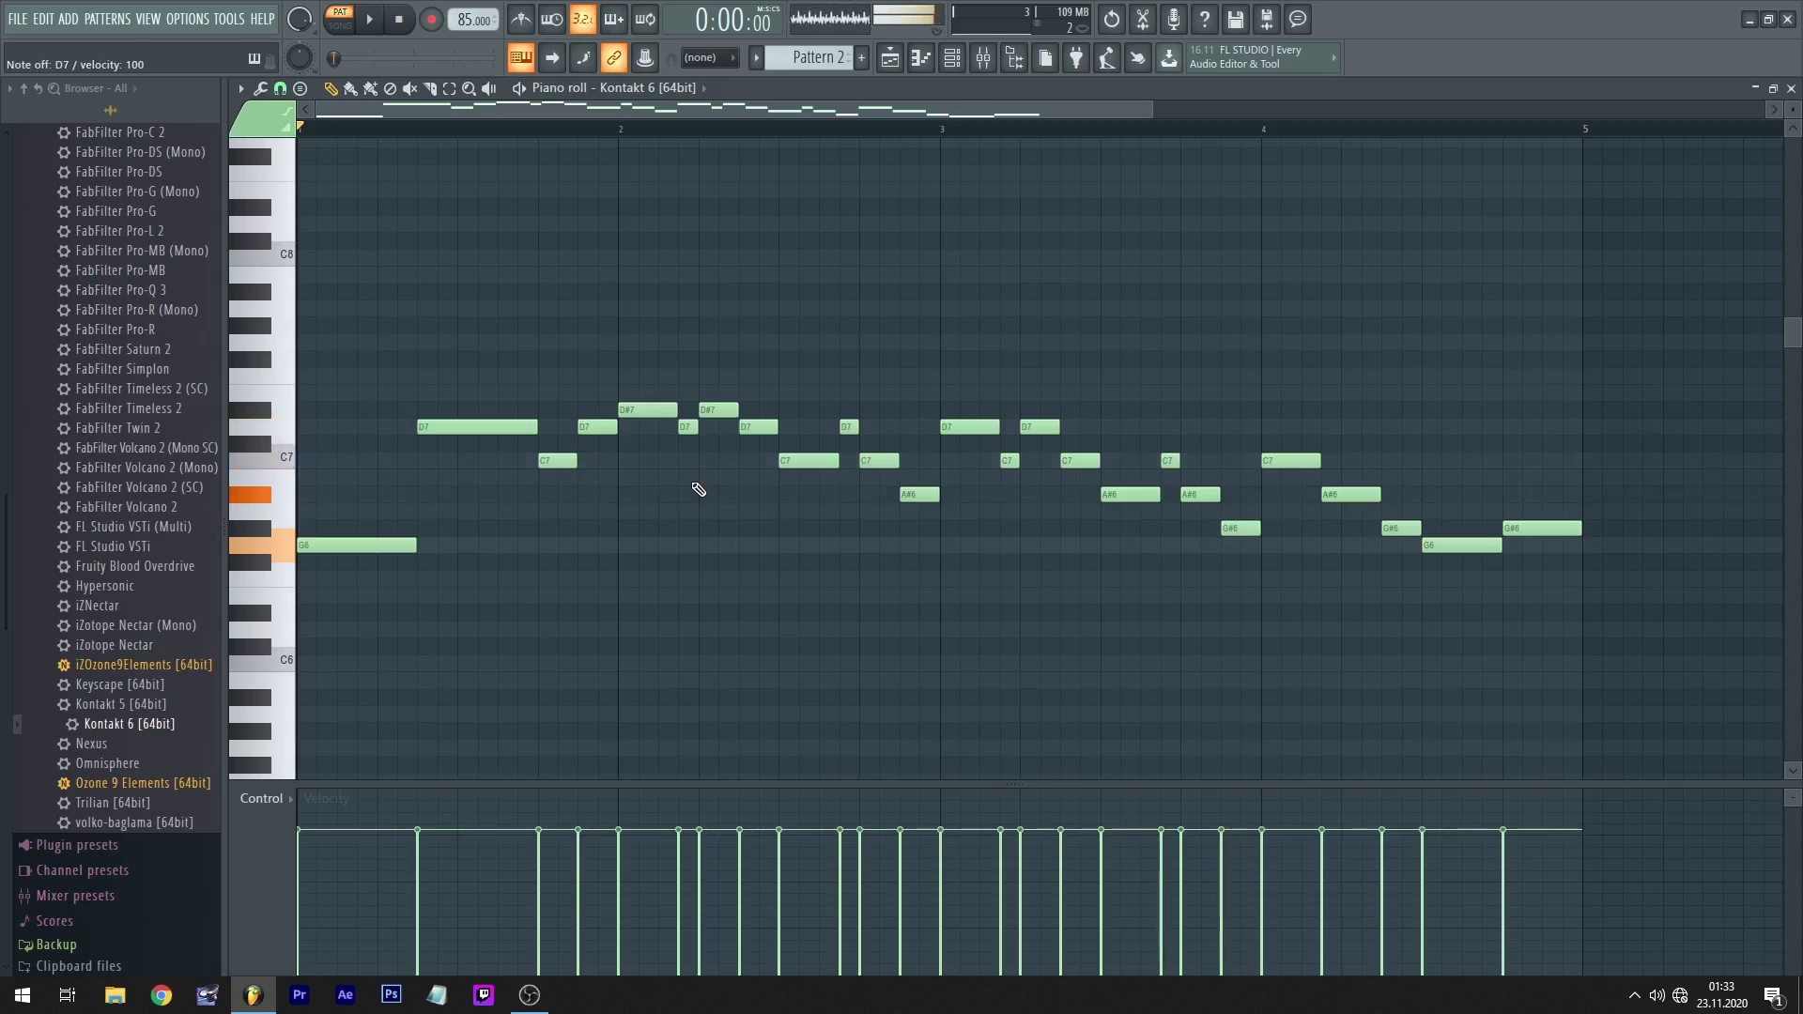
{"action": "key", "text": "i"}
{"action": "key", "text": "o"}
{"action": "key", "text": "0"}
{"action": "key", "text": "i"}
{"action": "key", "text": "7"}
{"action": "key", "text": "i"}
{"action": "key", "text": "7"}
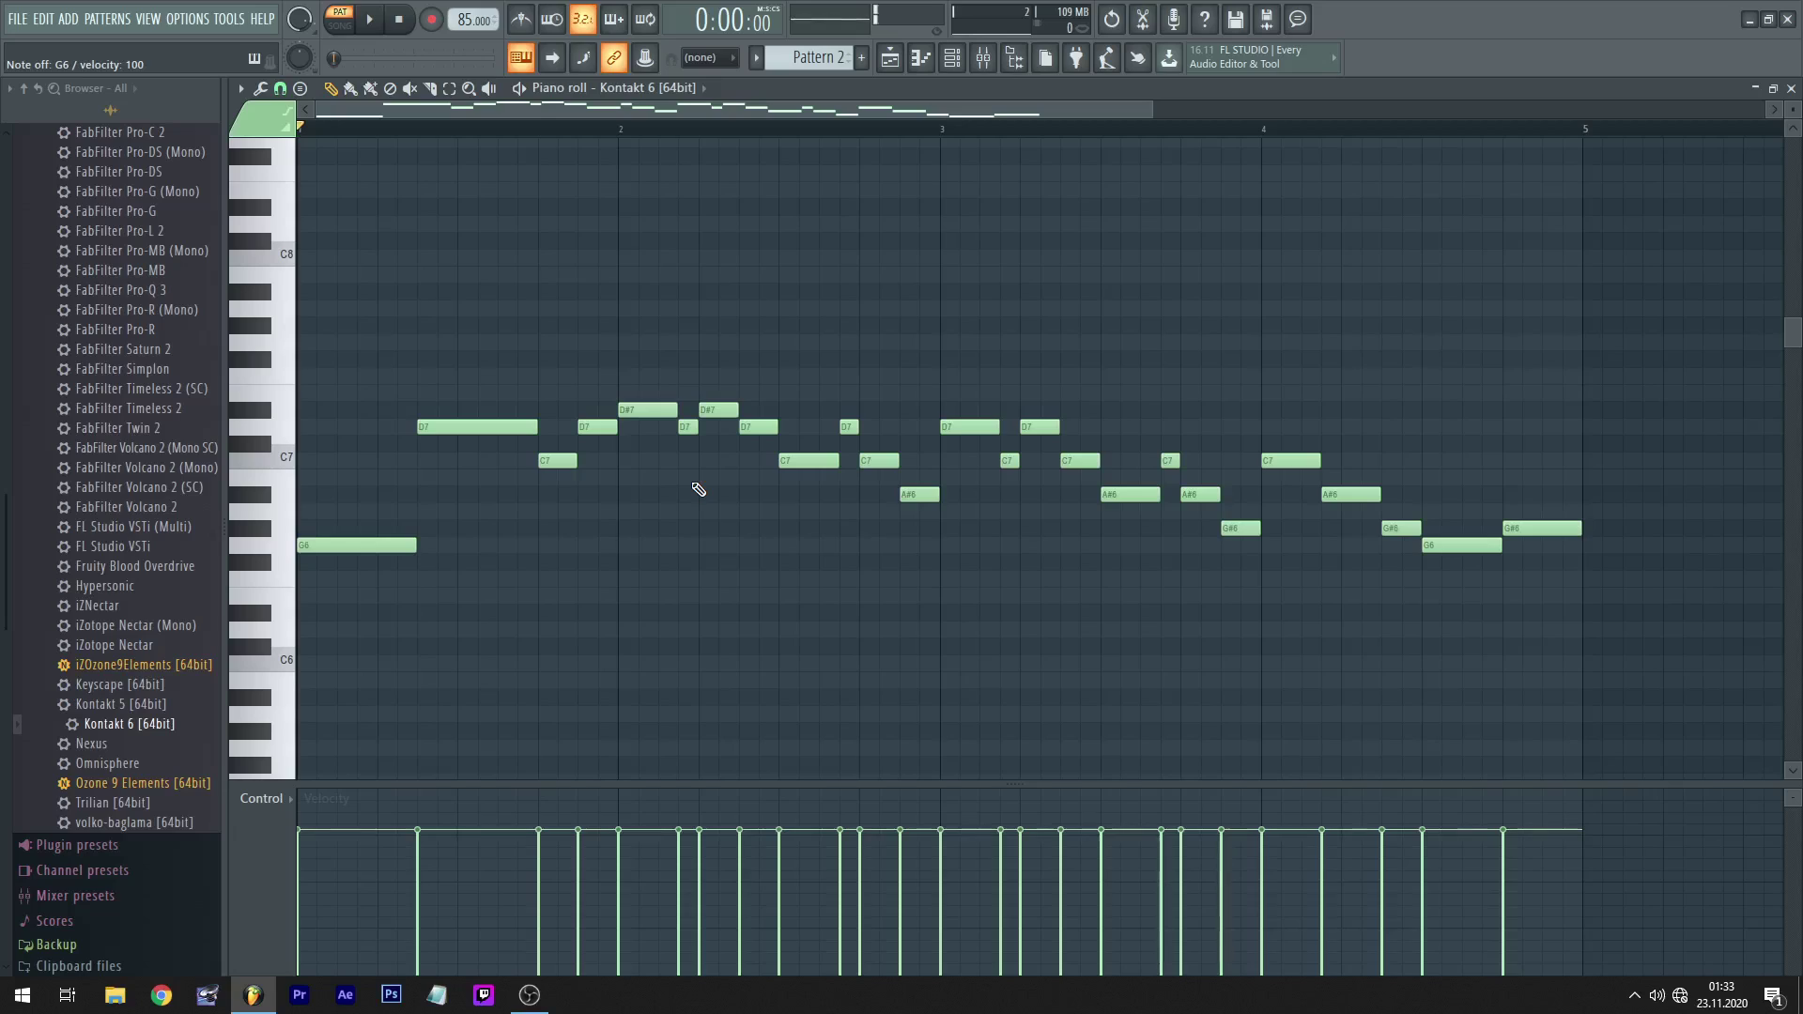
- Improvise a second unrecorded phrase on Tulum I over a held G6, moving between G#6 and D#7
{"action": "key", "text": "t"}
{"action": "key", "text": "t"}
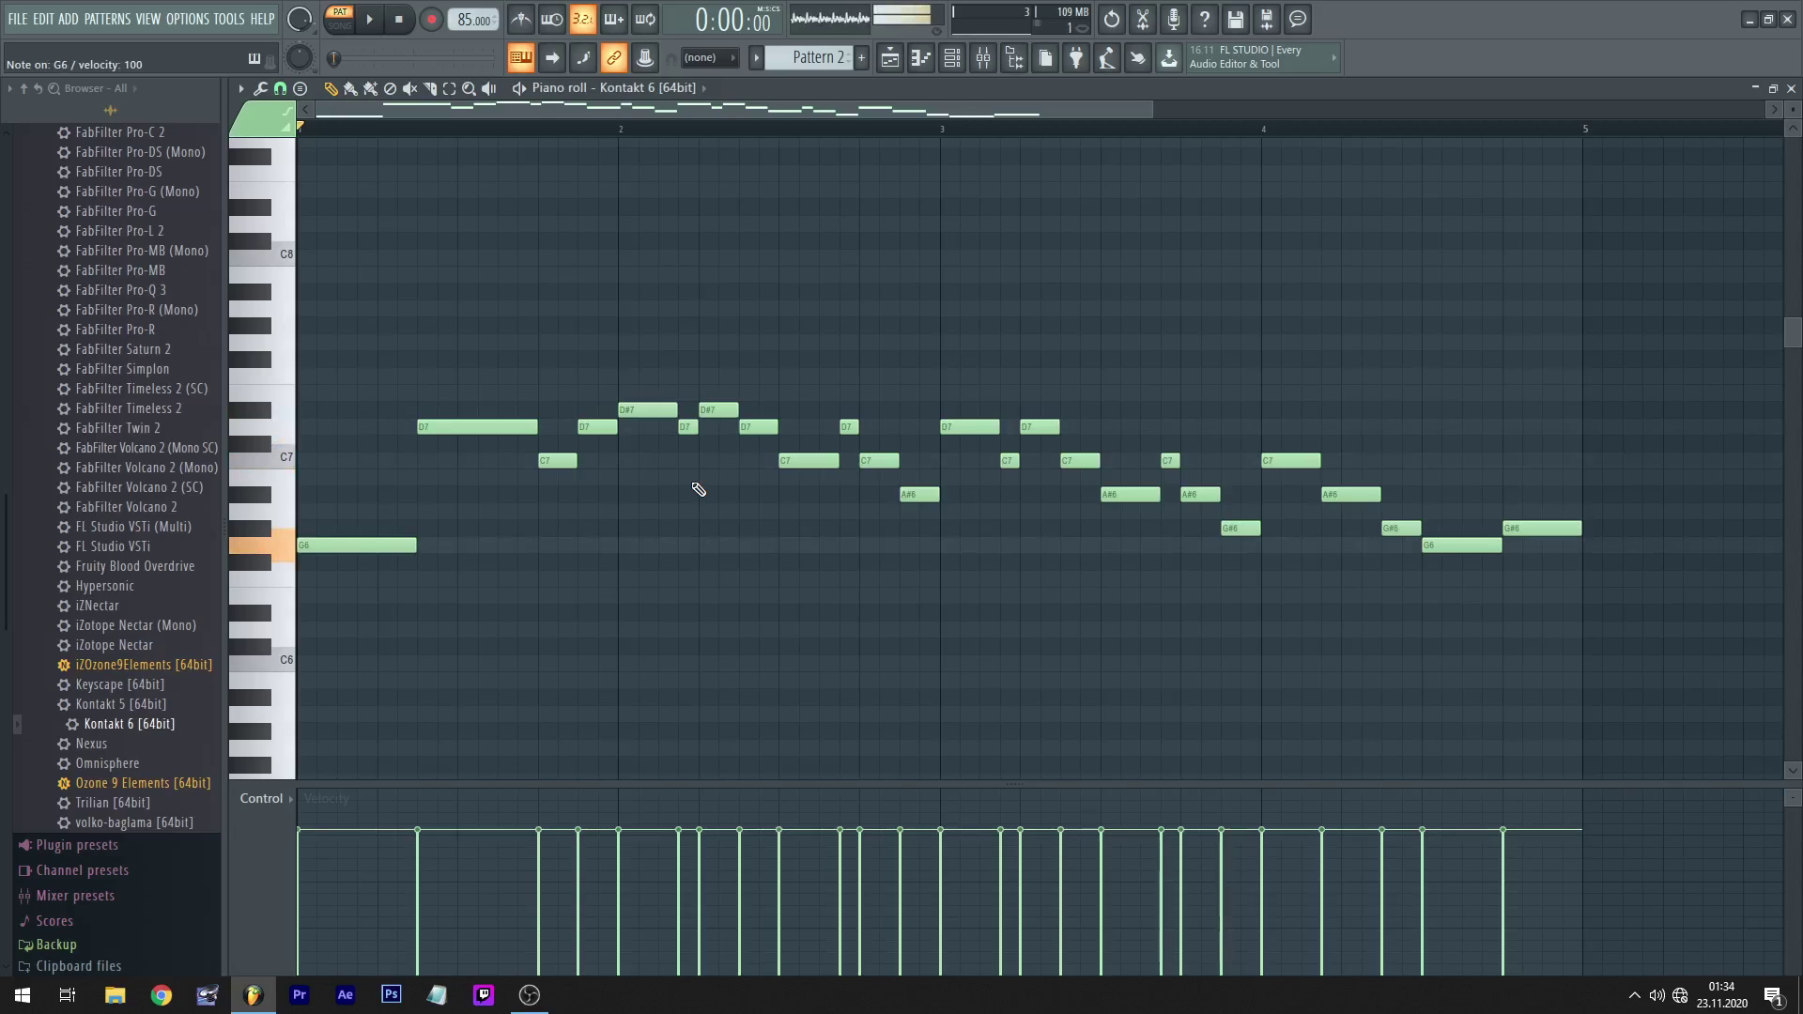
{"action": "key", "text": "o"}
{"action": "key", "text": "i"}
{"action": "key", "text": "o"}
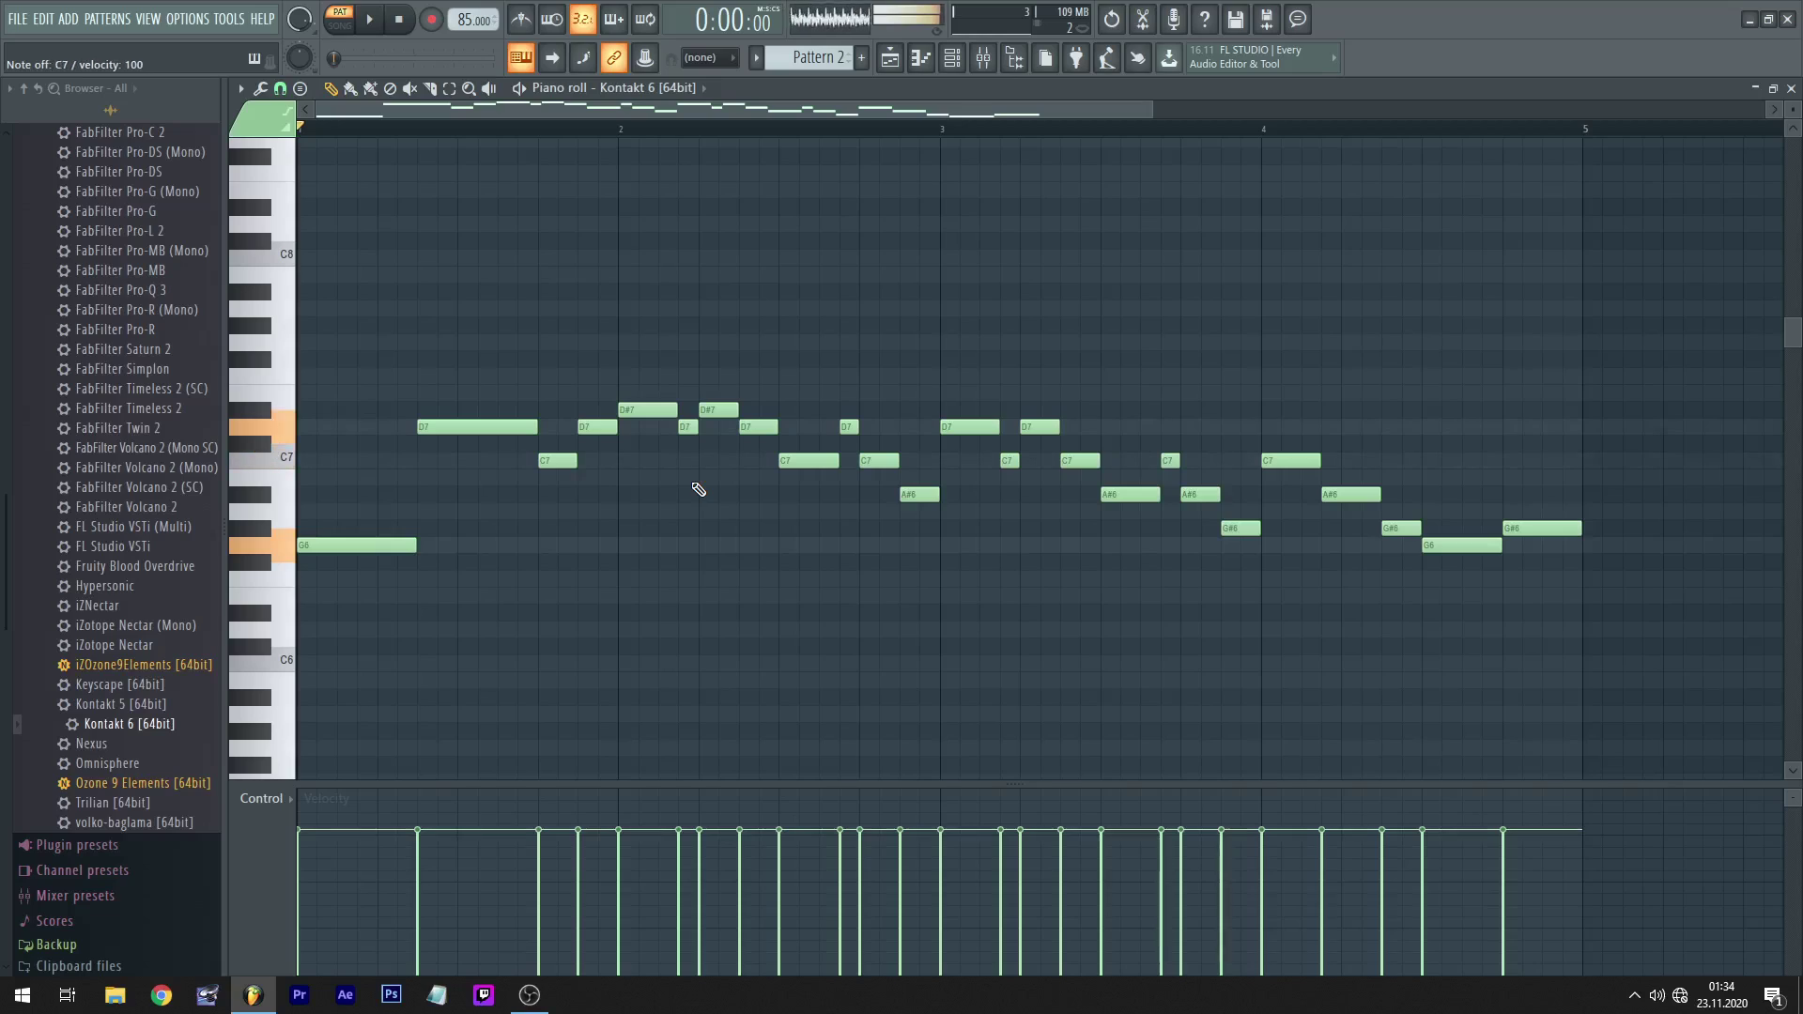
{"action": "key", "text": "0"}
{"action": "key", "text": "o"}
{"action": "key", "text": "0"}
{"action": "key", "text": "o"}
{"action": "key", "text": "i"}
{"action": "key", "text": "o"}
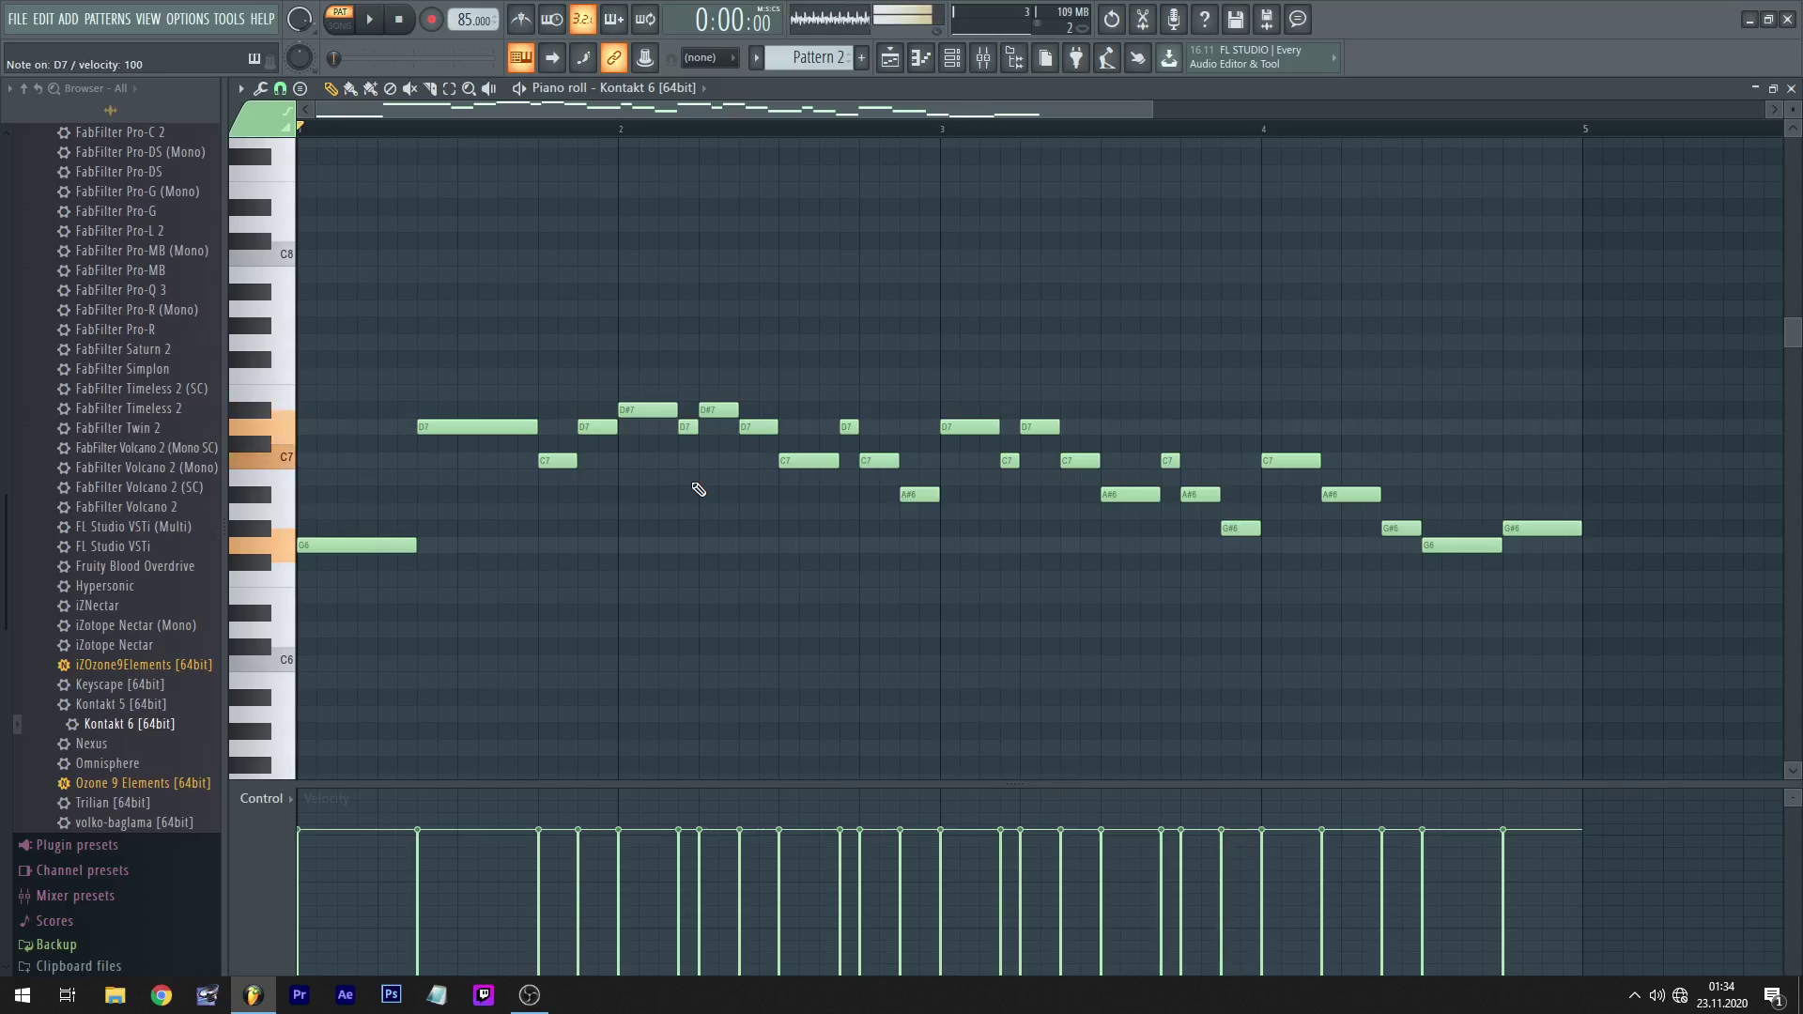
{"action": "key", "text": "7"}
{"action": "key", "text": "o"}
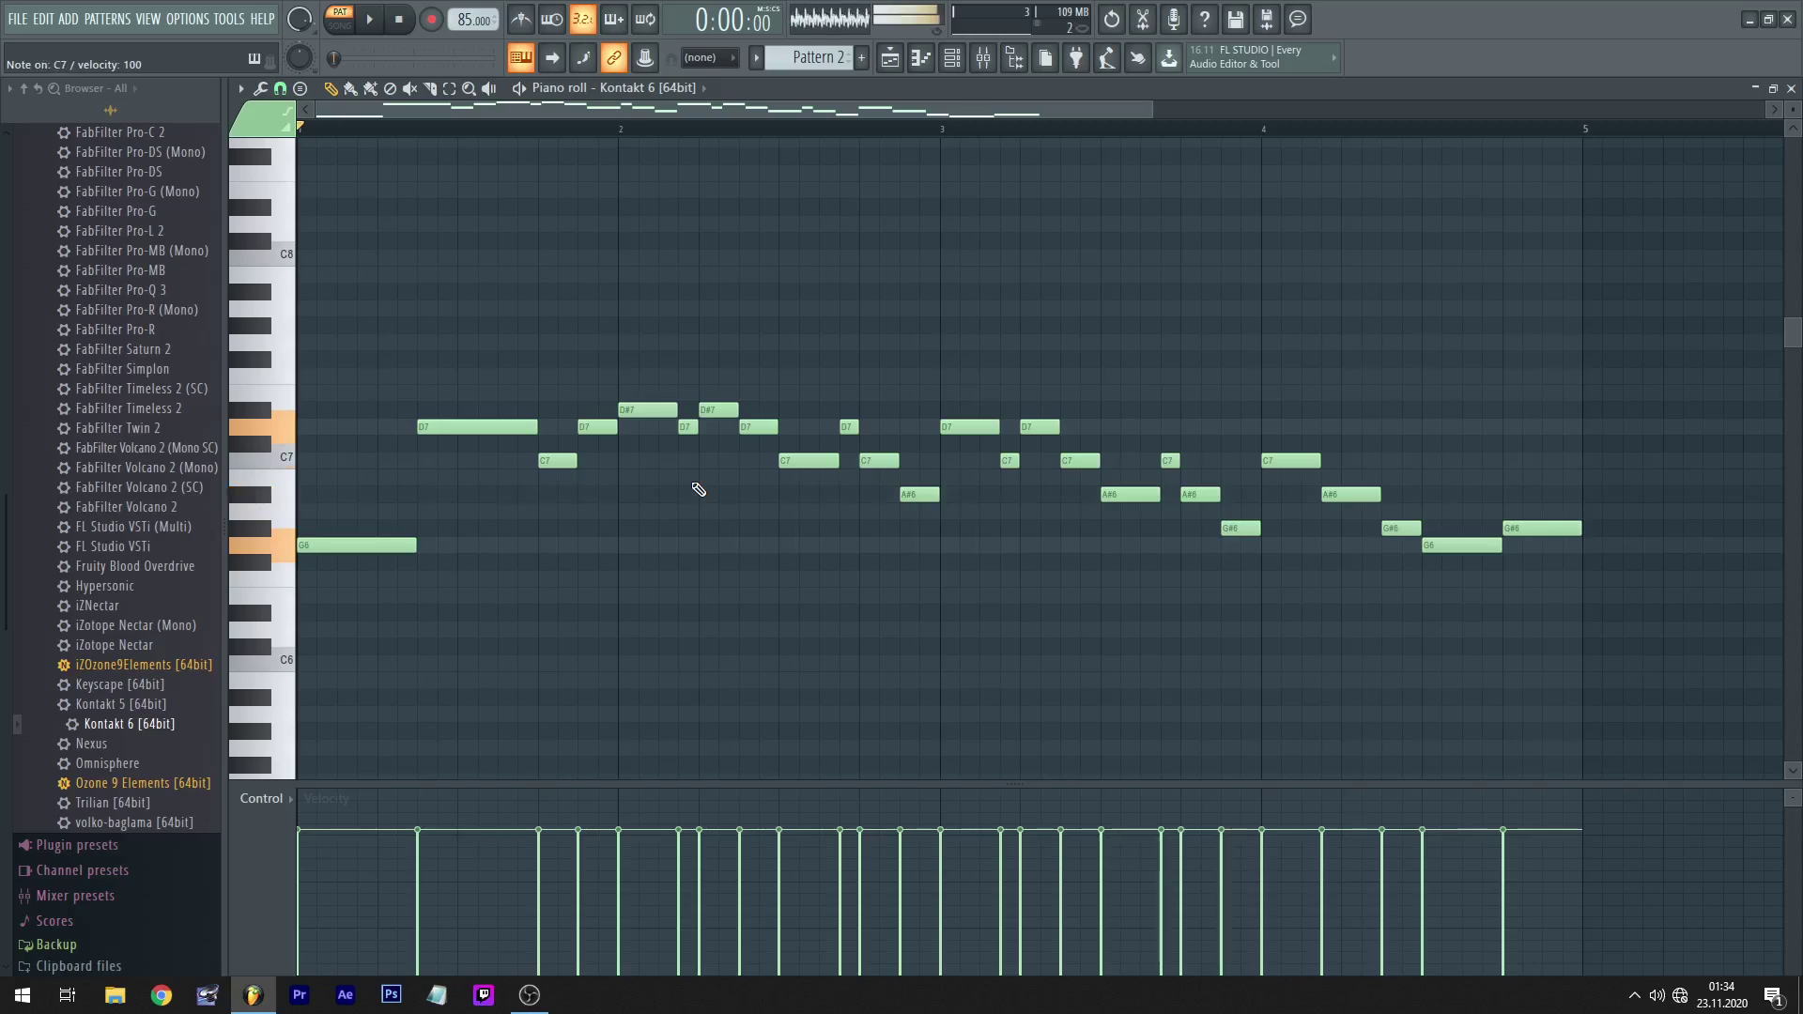
{"action": "key", "text": "i"}
{"action": "key", "text": "7"}
{"action": "key", "text": "i"}
{"action": "key", "text": "o"}
{"action": "key", "text": "7"}
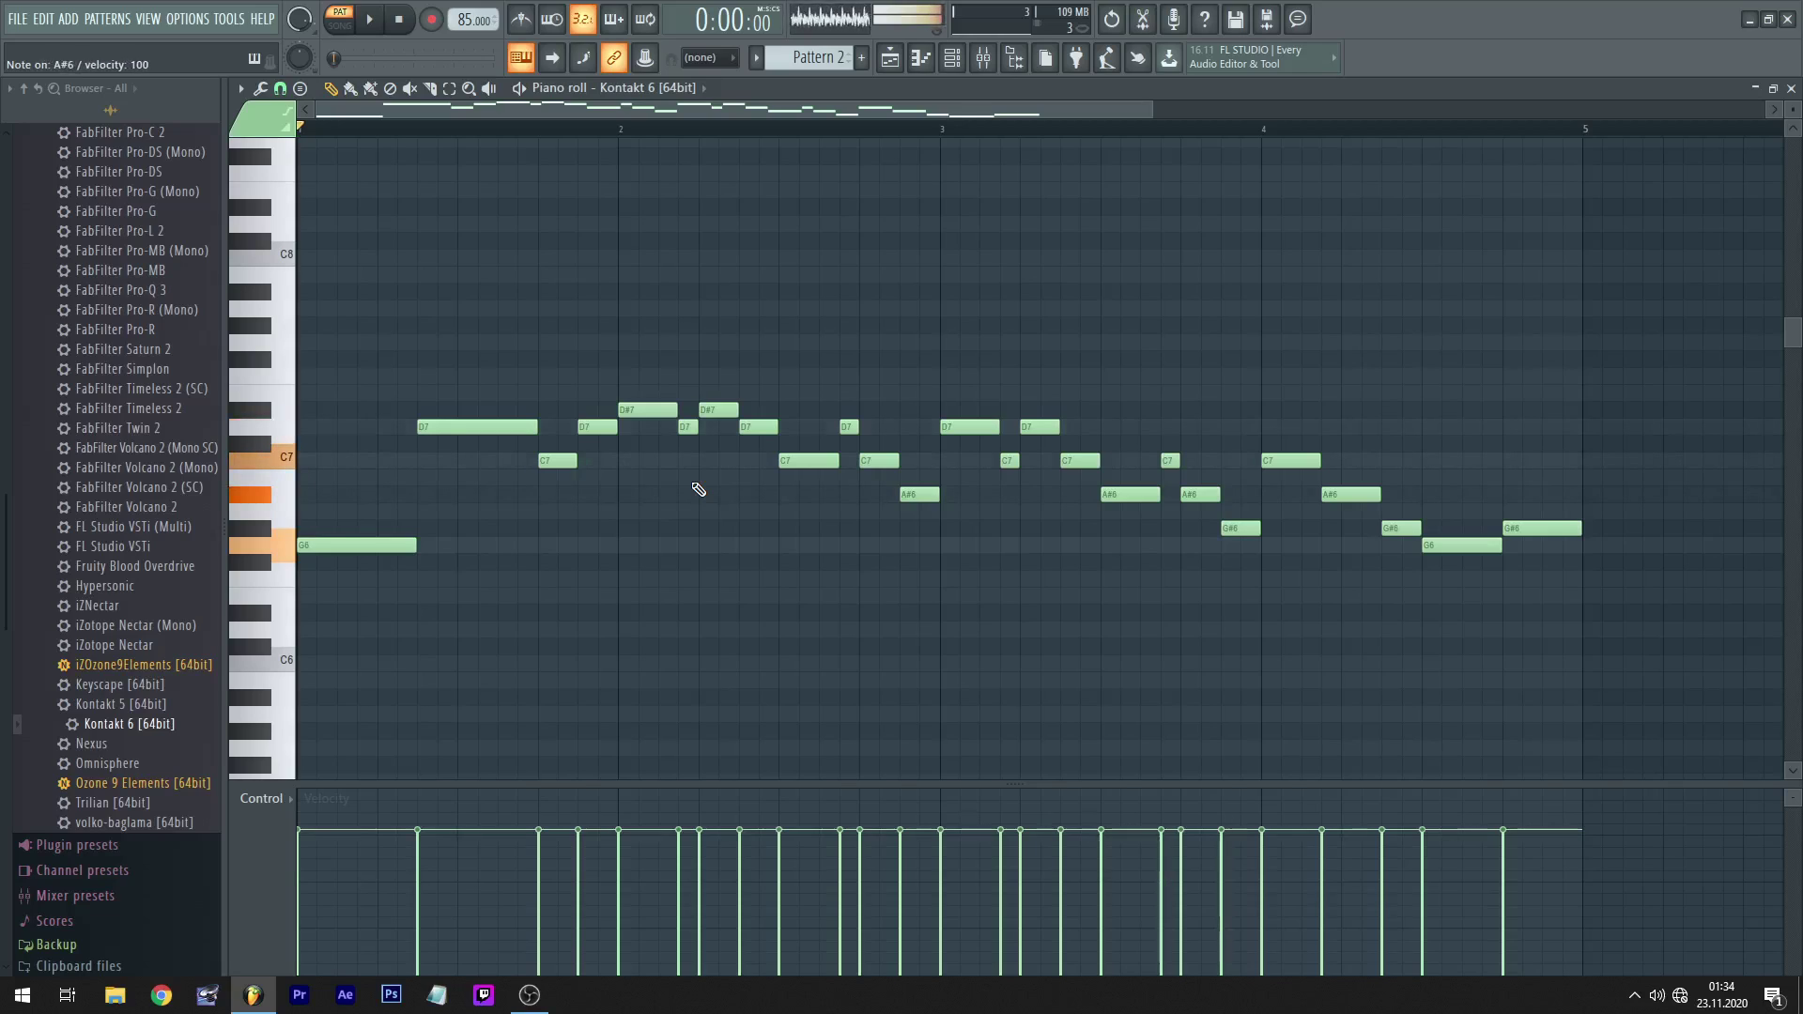
{"action": "key", "text": "6"}
{"action": "key", "text": "7"}
{"action": "key", "text": "i"}
{"action": "key", "text": "7"}
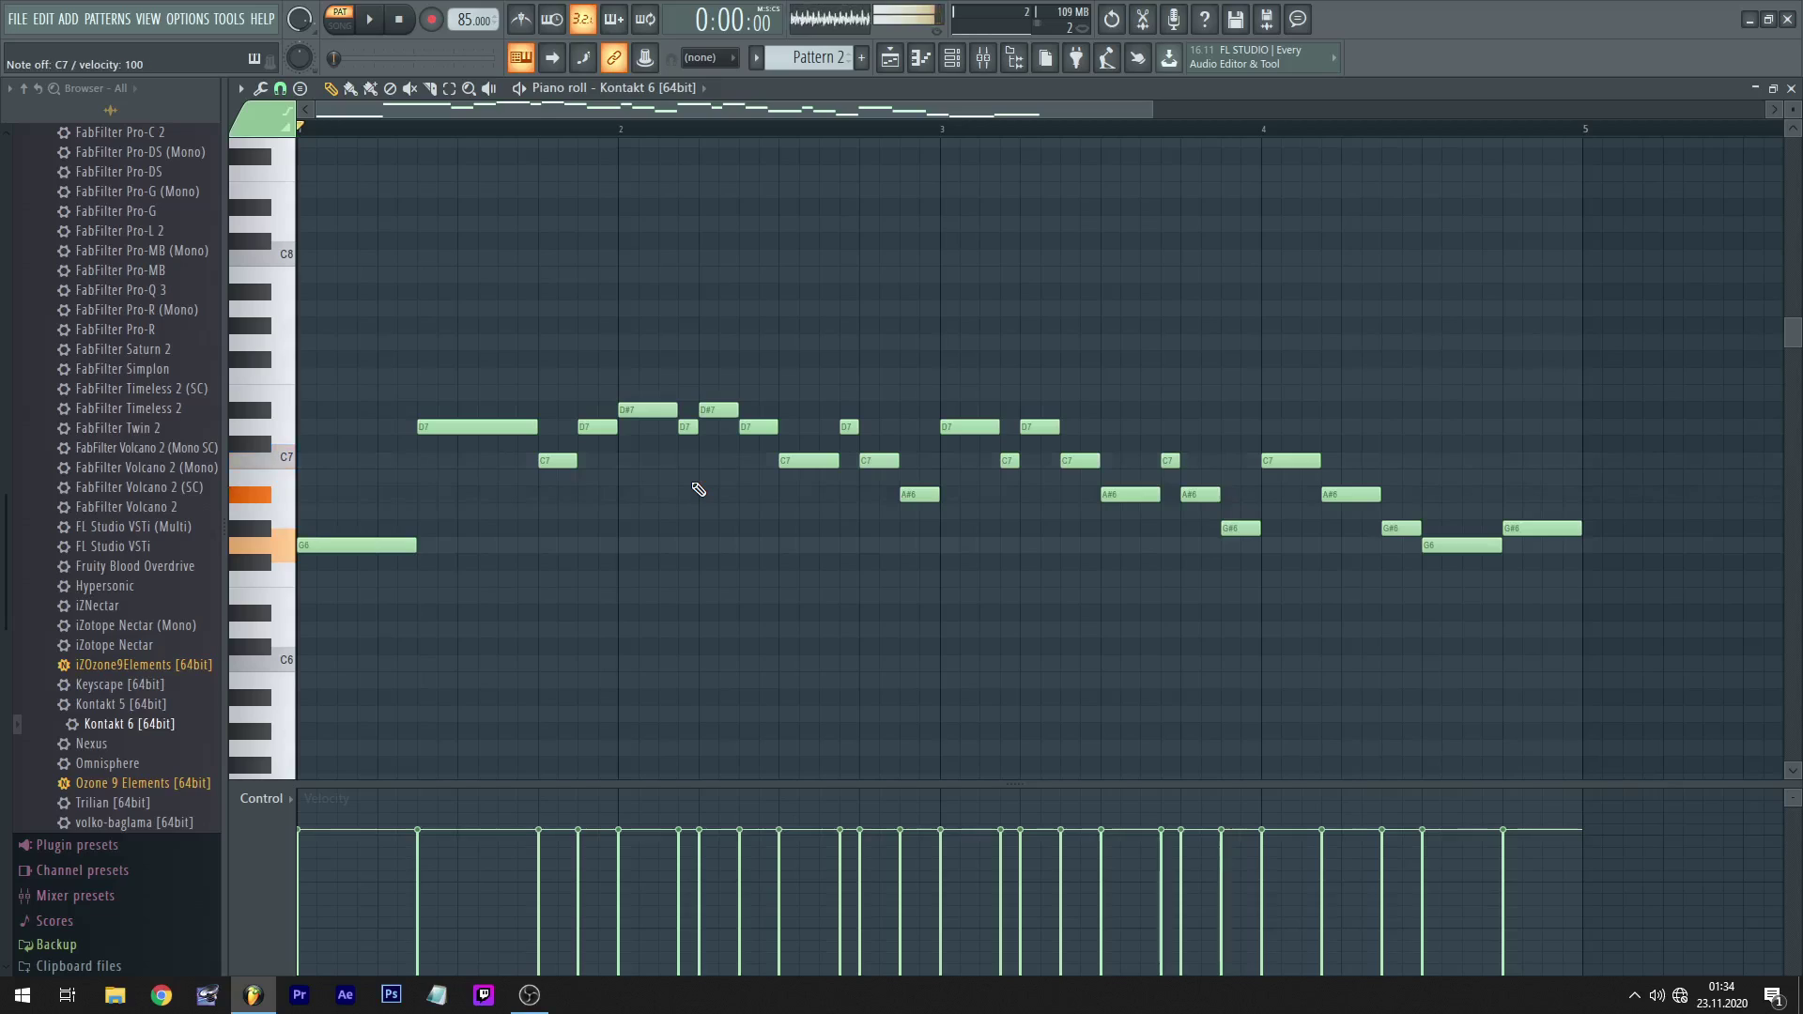
{"action": "key", "text": "6"}
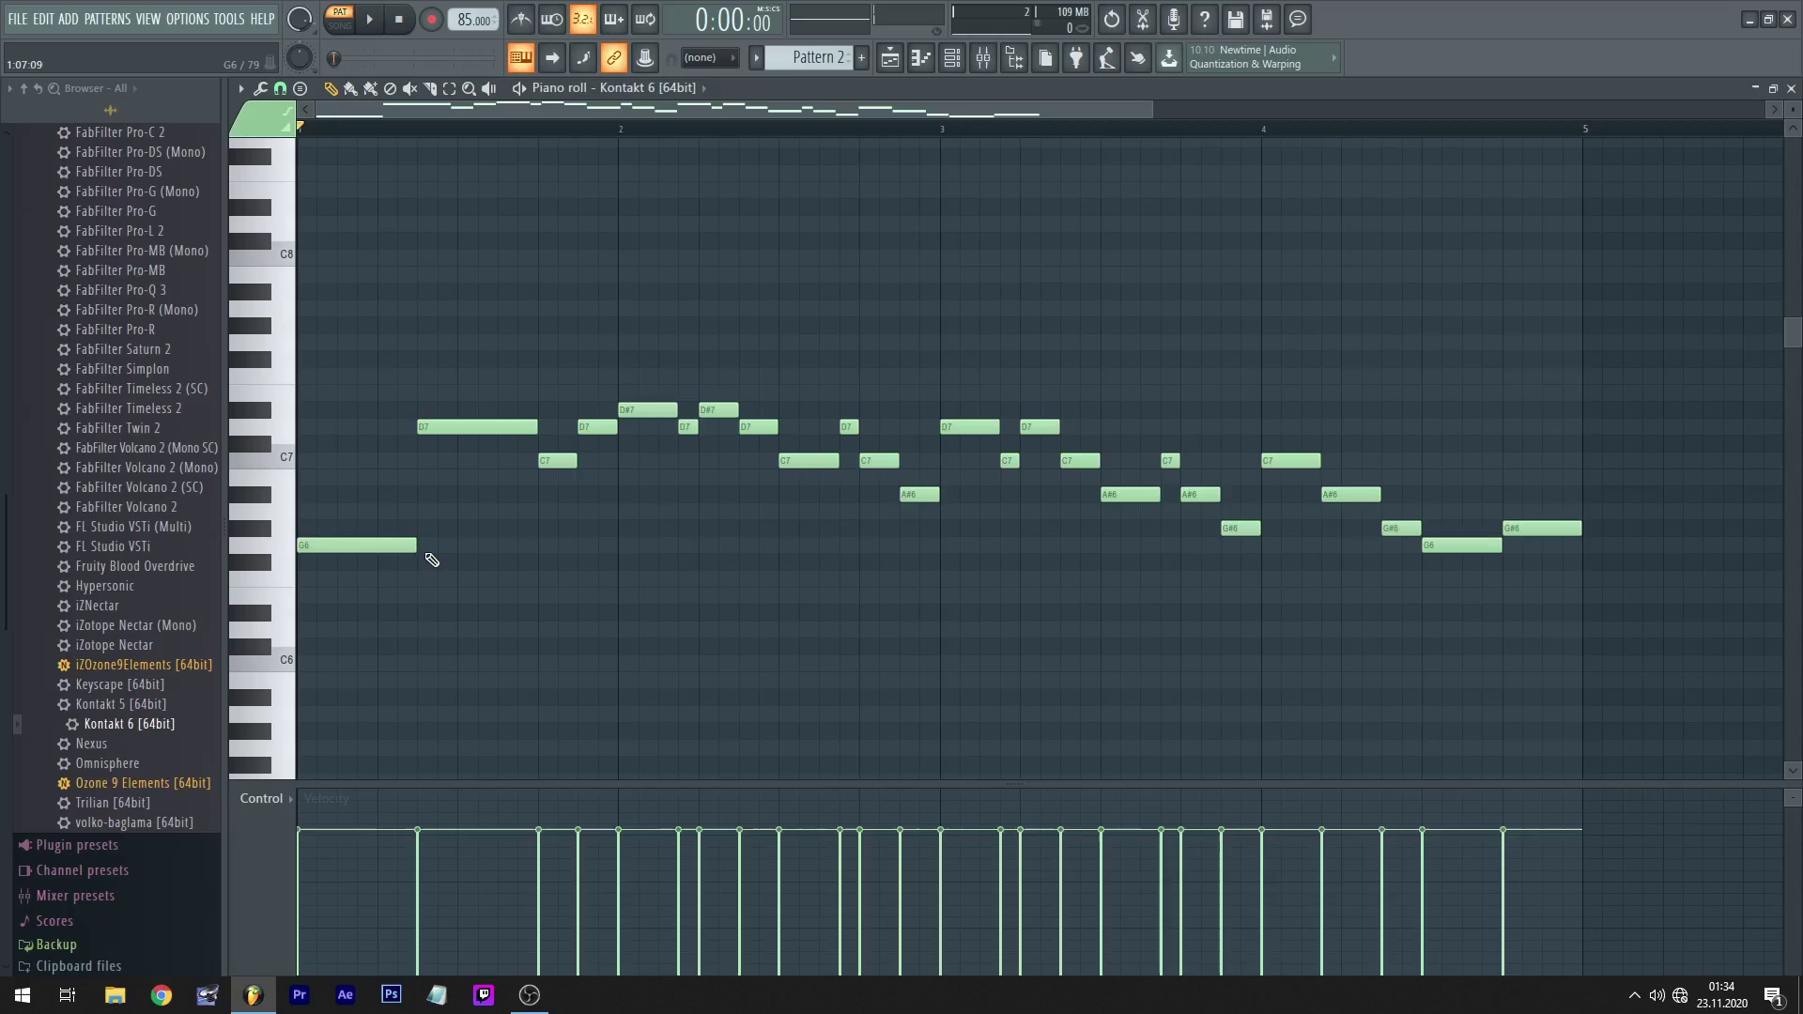
- Audition Pattern 2 on Tulum I with the opening G6 held for four bars, and again at its six-step length
{"action": "left_click_drag", "start_coordinate": [417, 548], "coordinate": [1536, 610]}
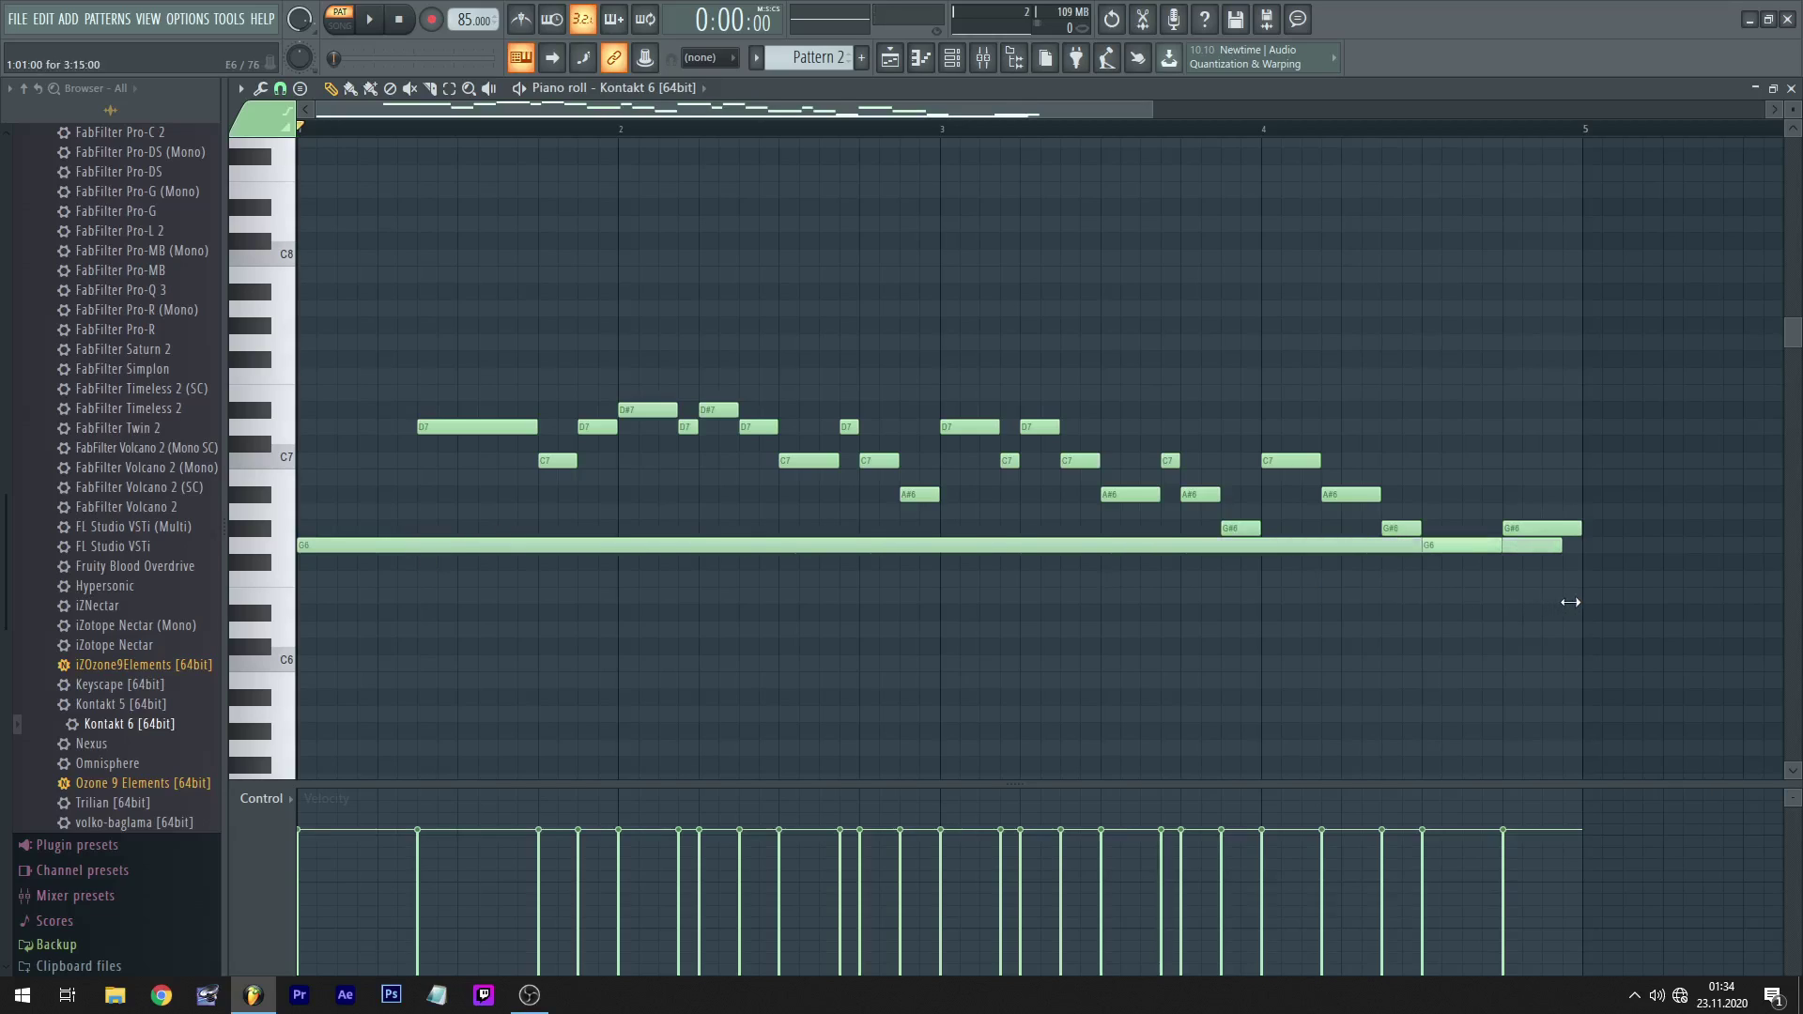
{"action": "key", "text": "space"}
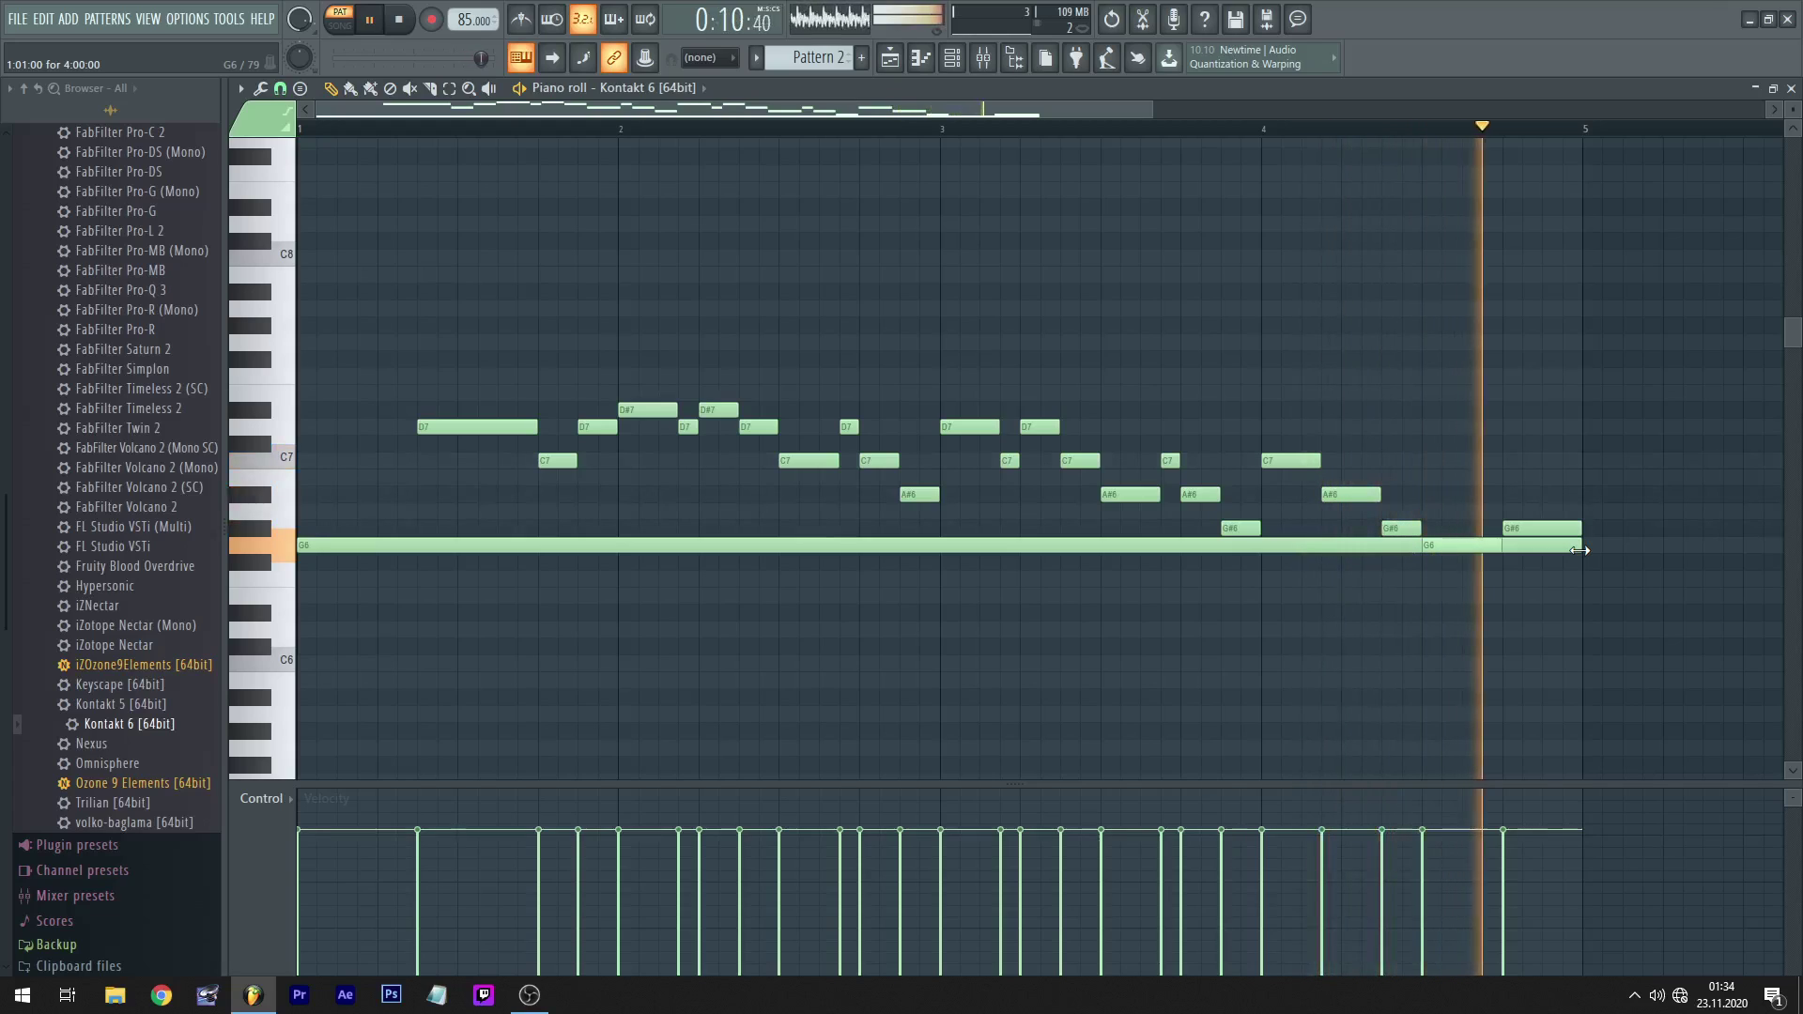
{"action": "key", "text": "space"}
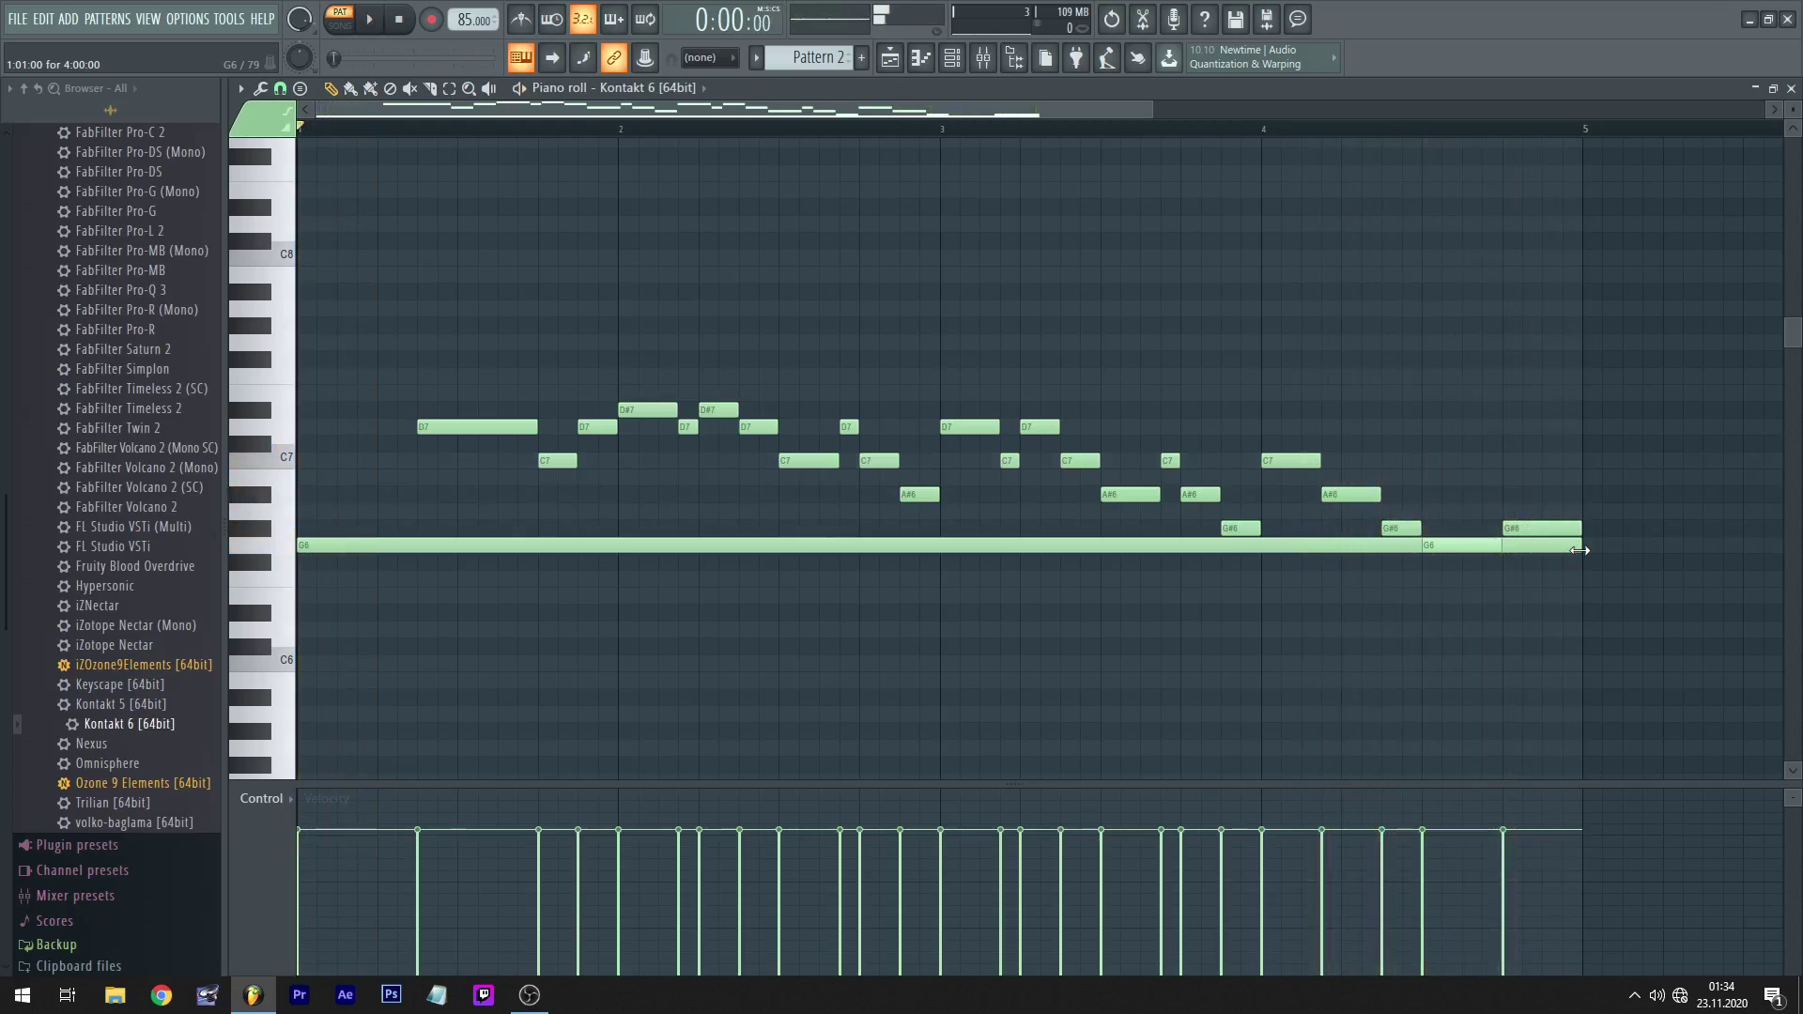
{"action": "left_click_drag", "start_coordinate": [1579, 550], "coordinate": [385, 551]}
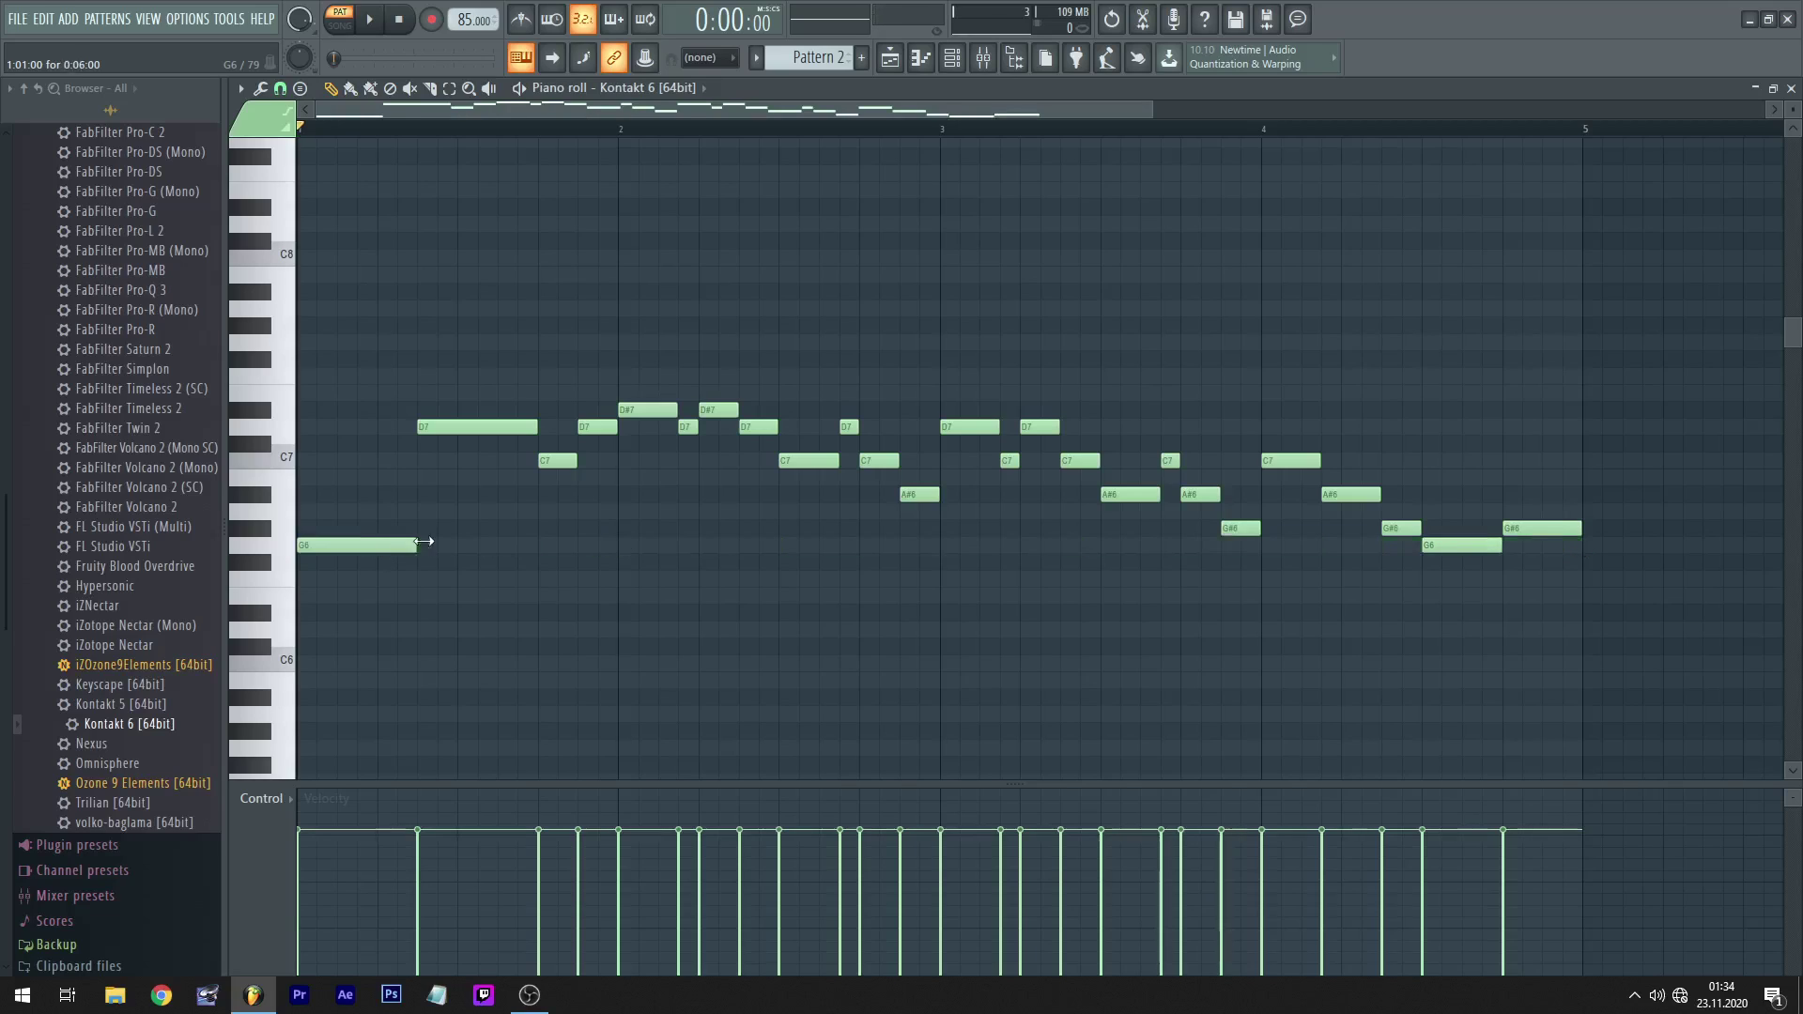
{"action": "key", "text": "space"}
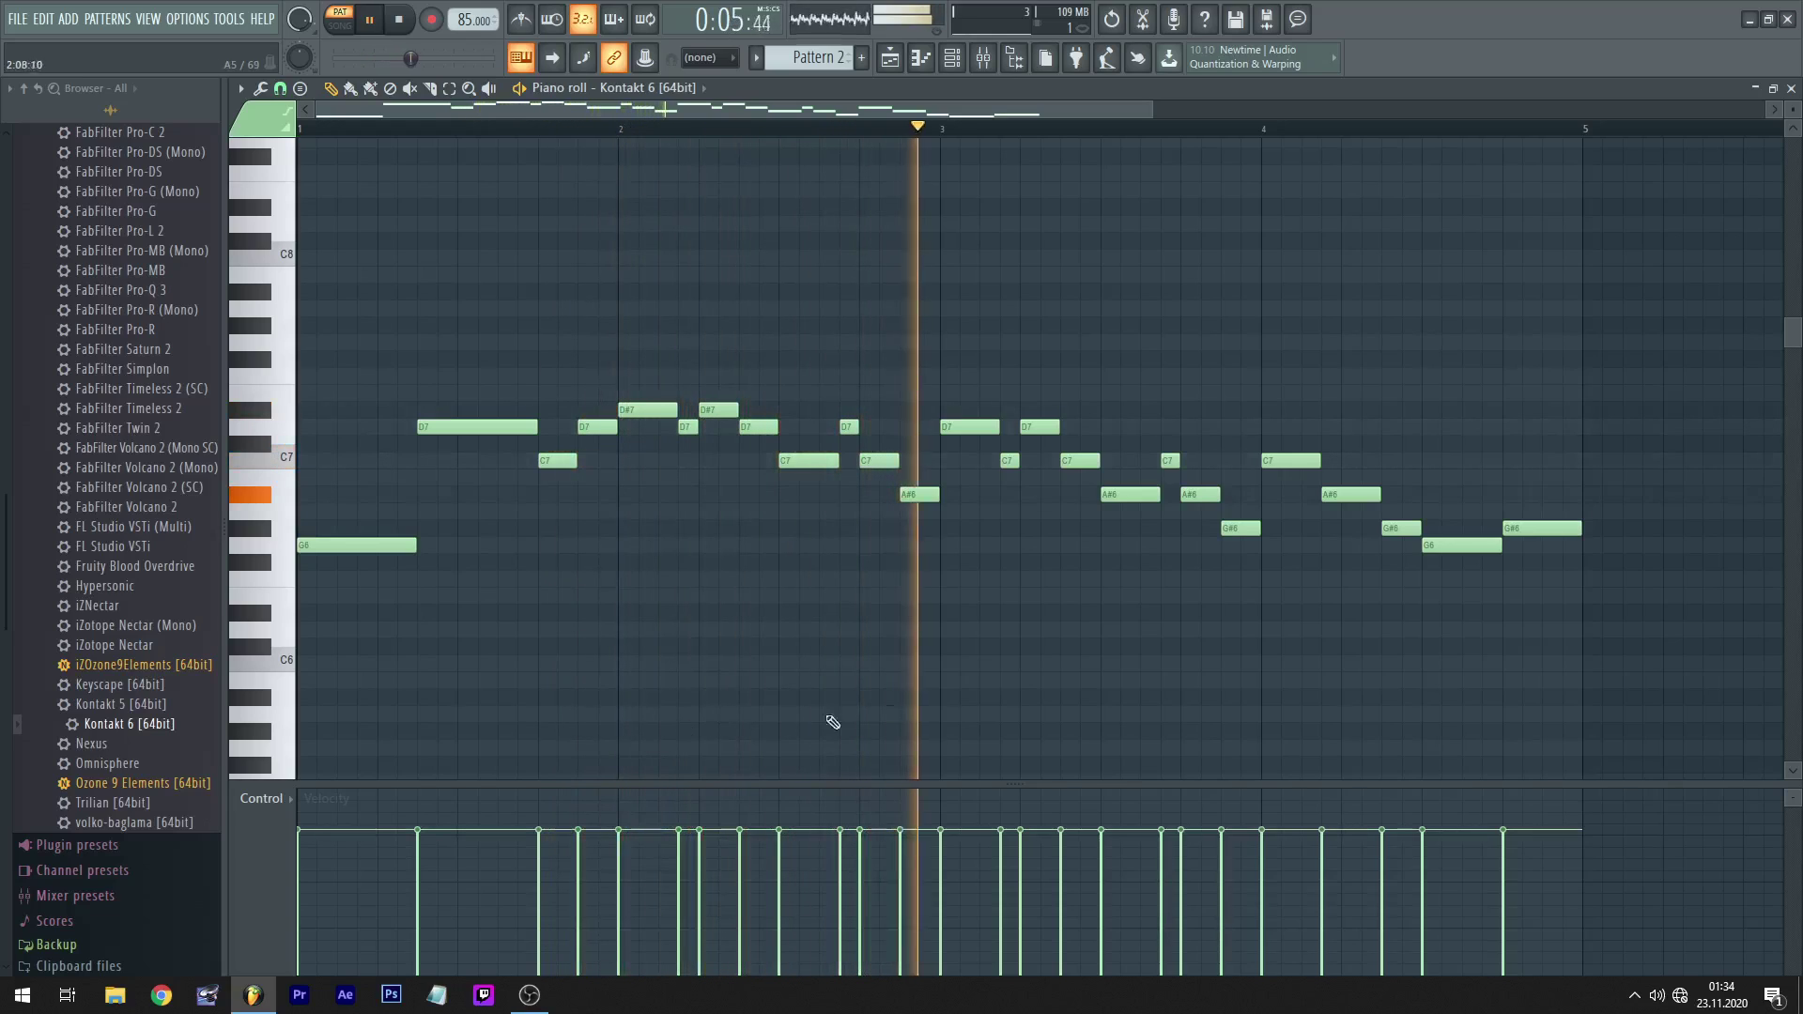
{"action": "key", "text": "space"}
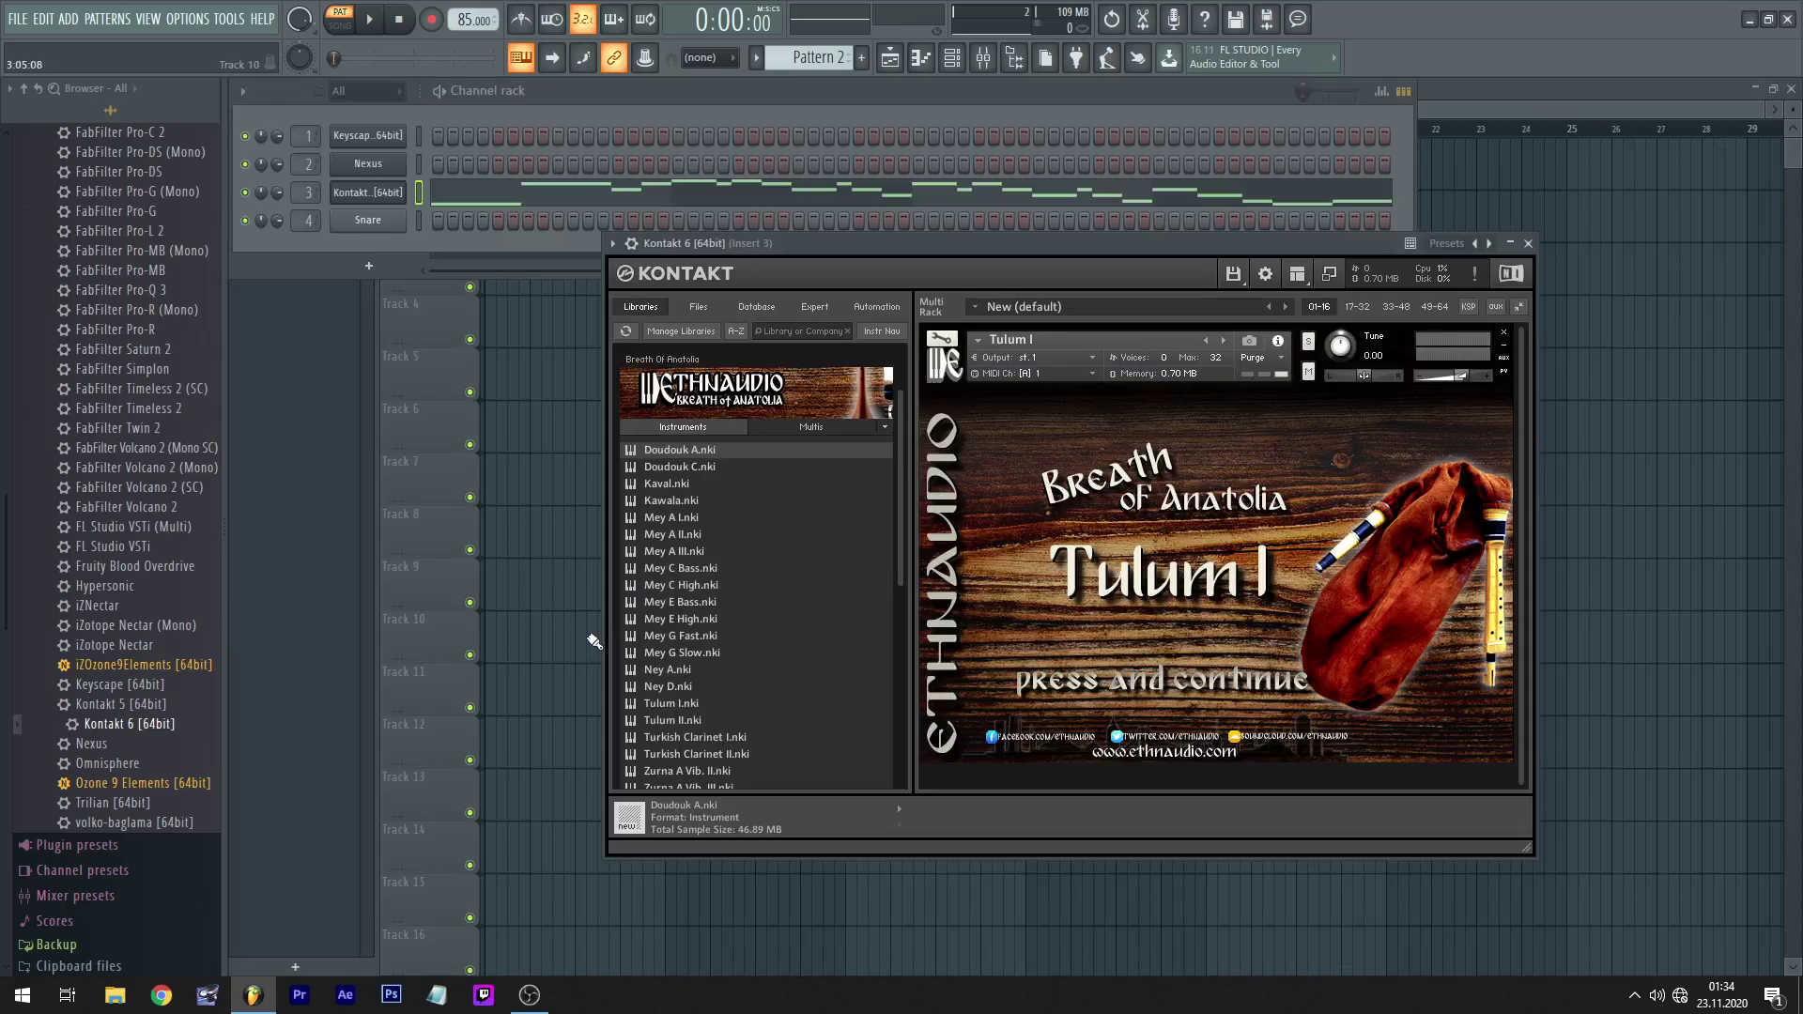
- Load the Tulum II instrument in Kontakt and play Pattern 2, replaying its opening from the Kontakt 6 piano roll
{"action": "left_click", "coordinate": [1223, 341]}
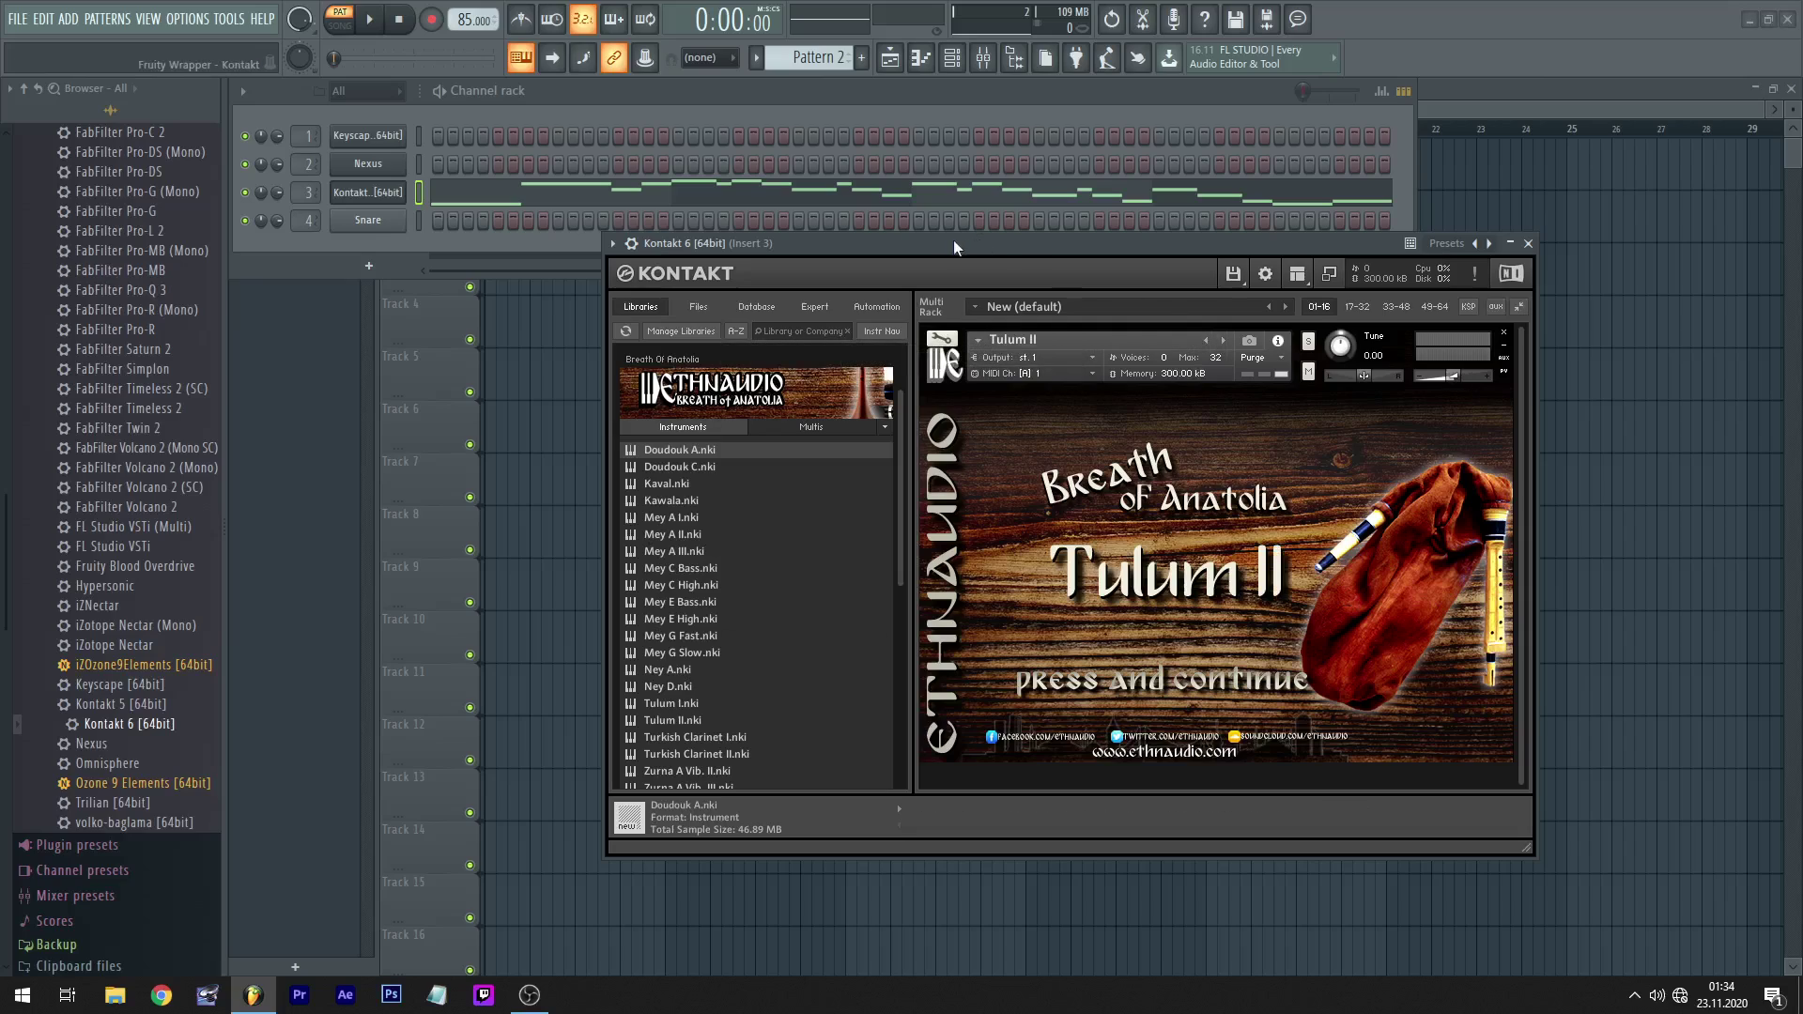
{"action": "left_click_drag", "start_coordinate": [916, 242], "coordinate": [935, 252]}
{"action": "key", "text": "space"}
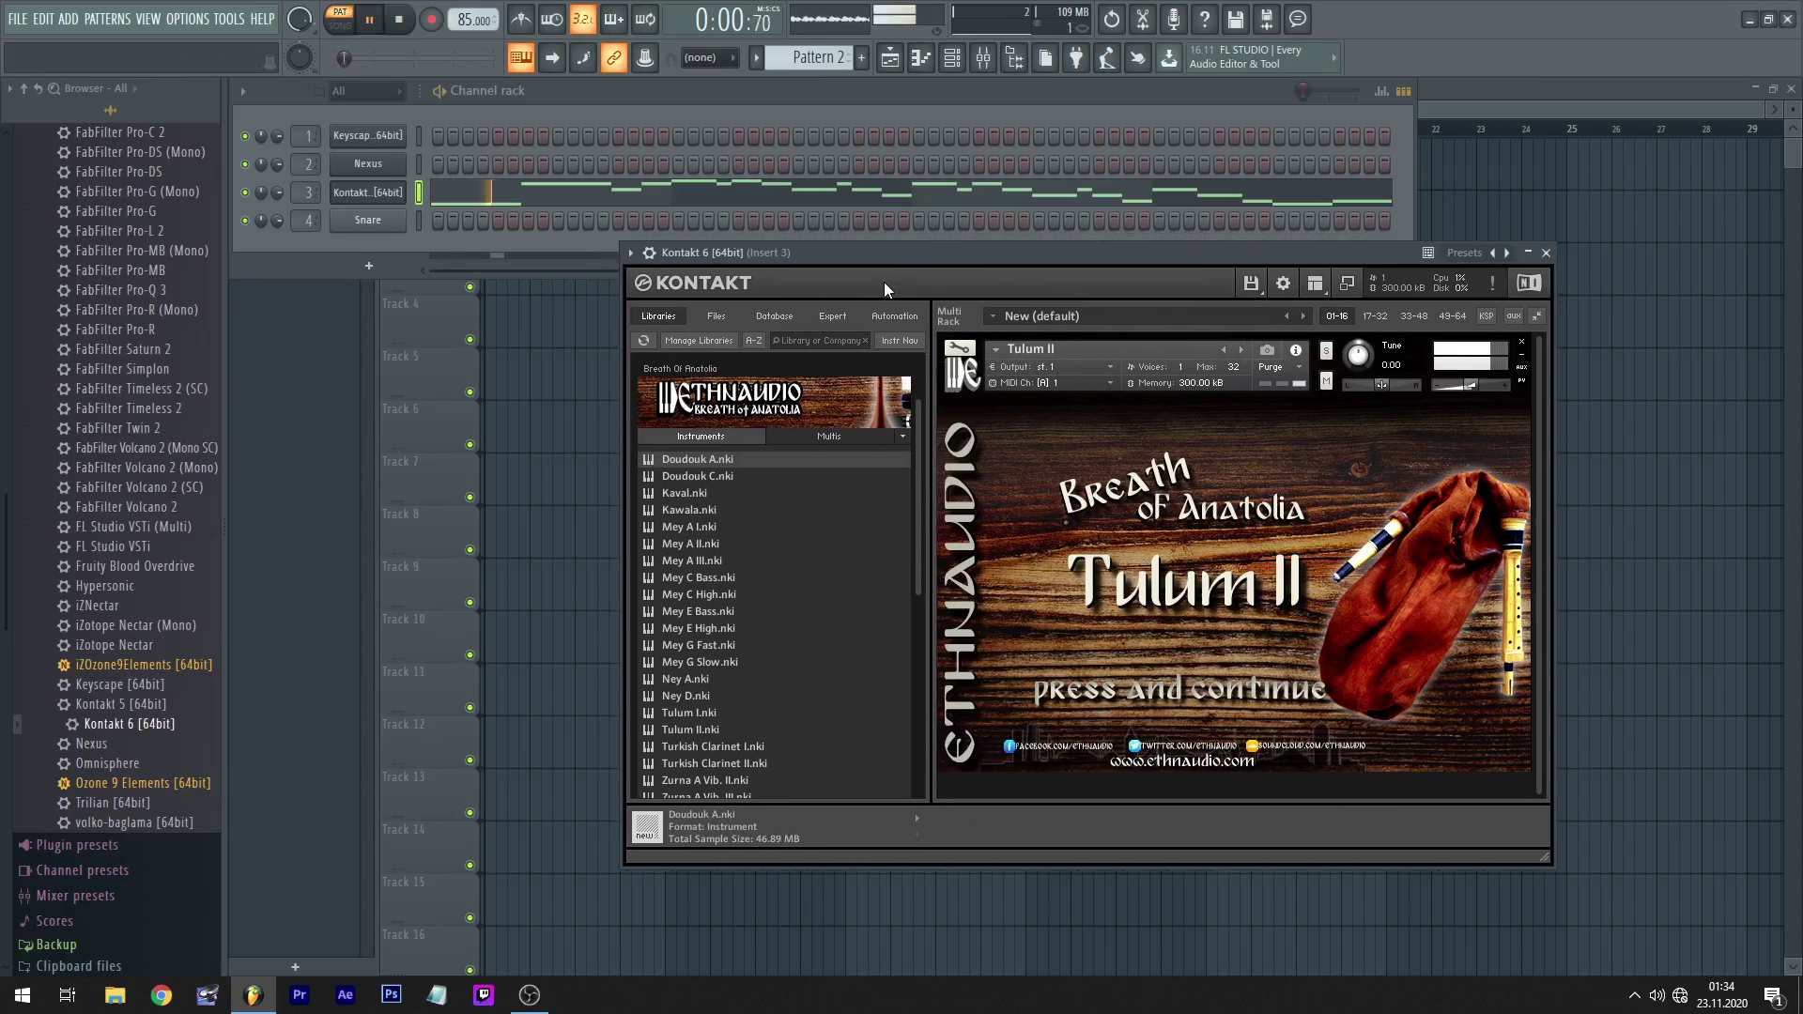
{"action": "left_click", "coordinate": [545, 199]}
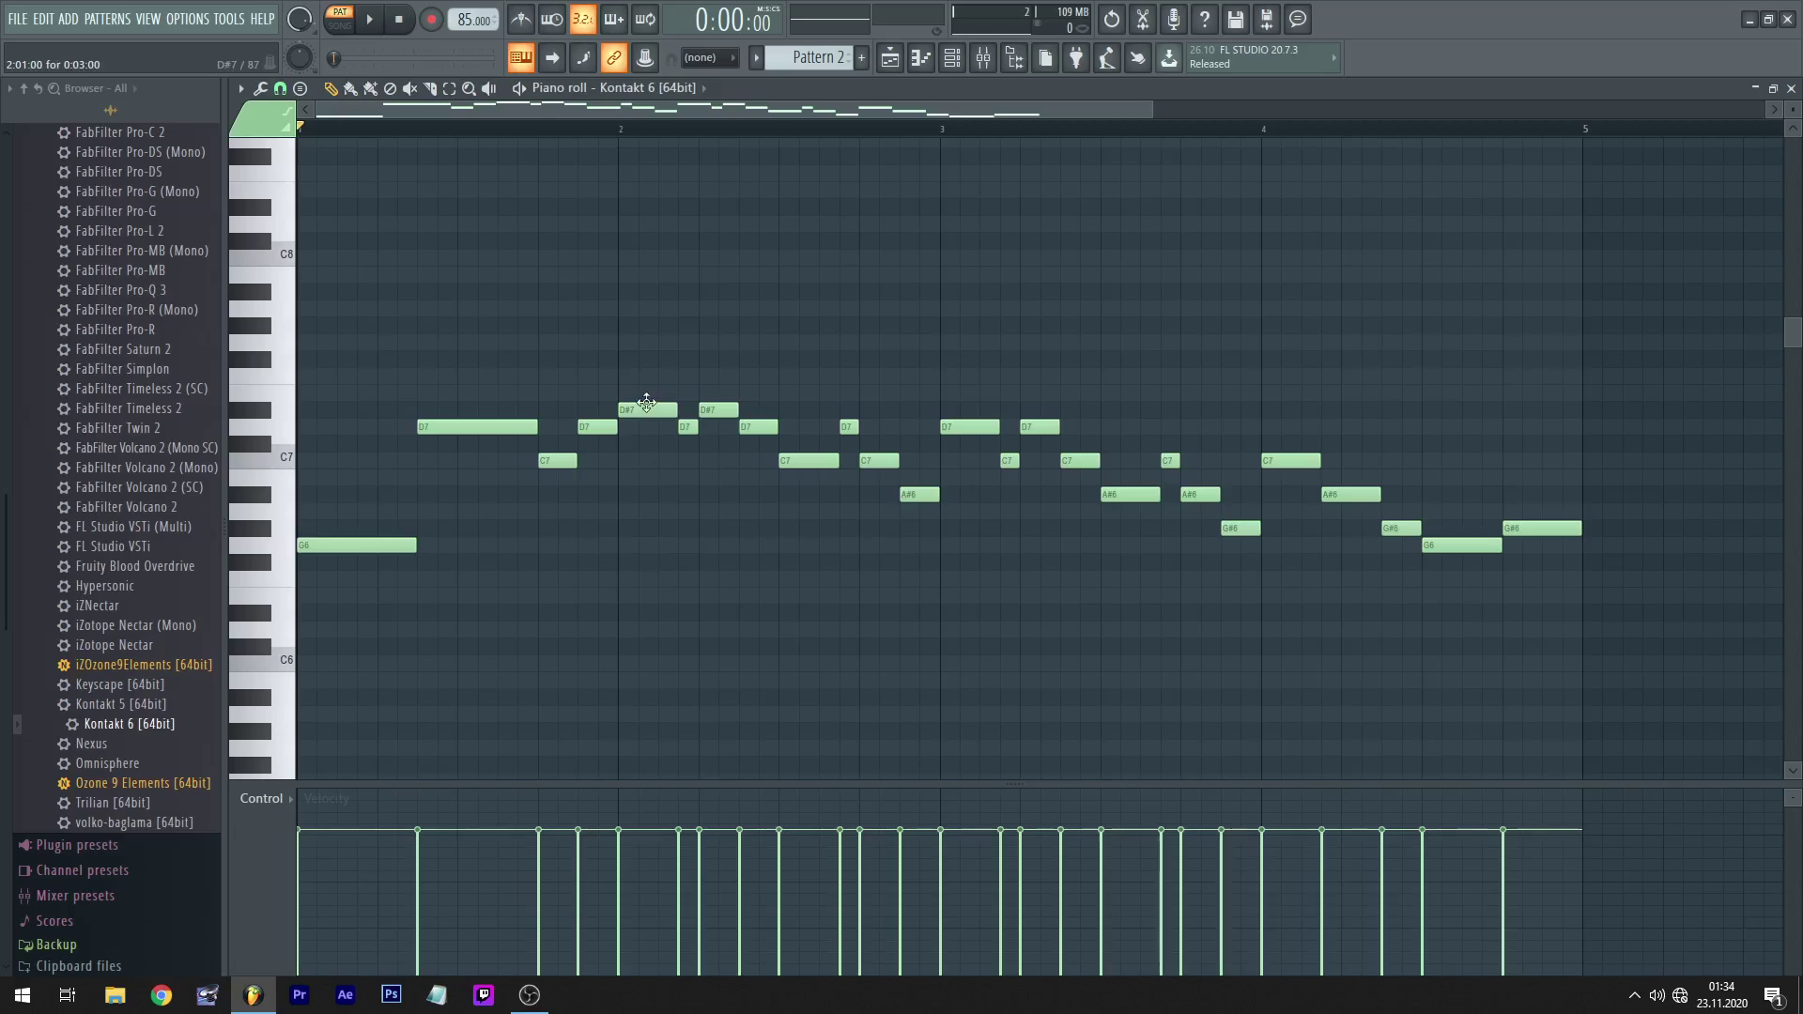
{"action": "key", "text": "space"}
{"action": "key", "text": "space"}
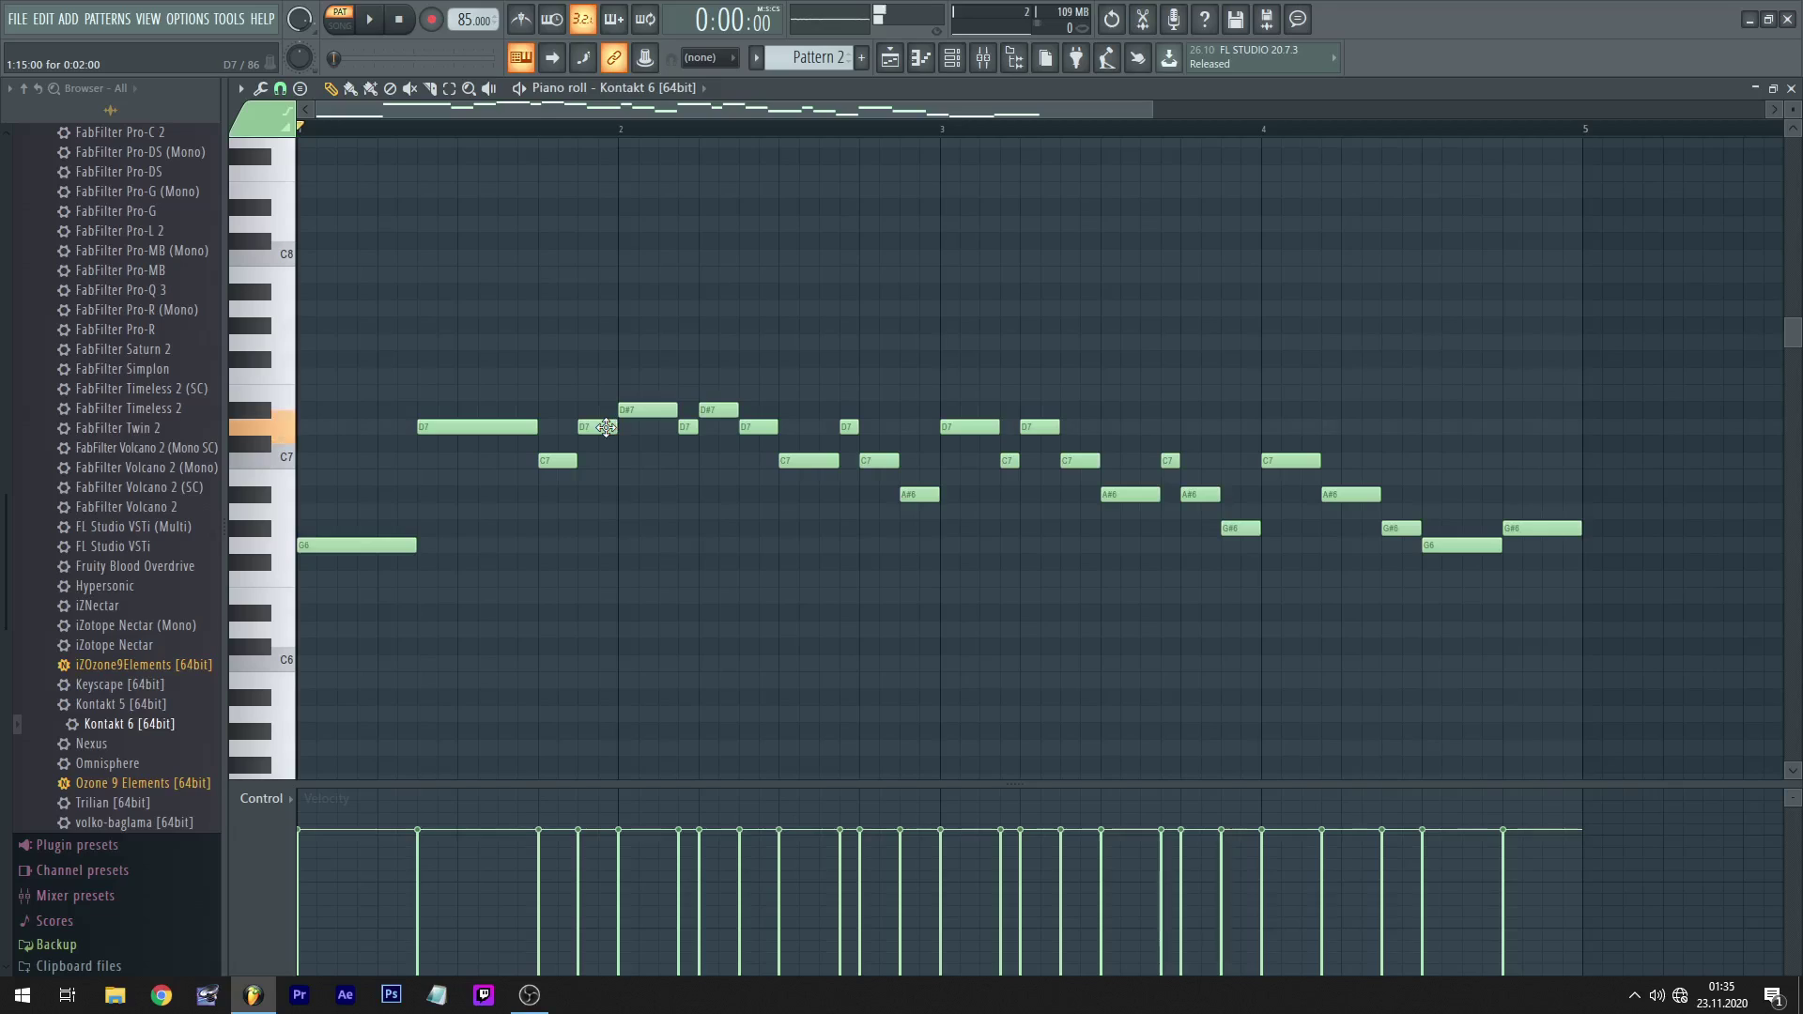
{"action": "key", "text": "space"}
{"action": "key", "text": "space"}
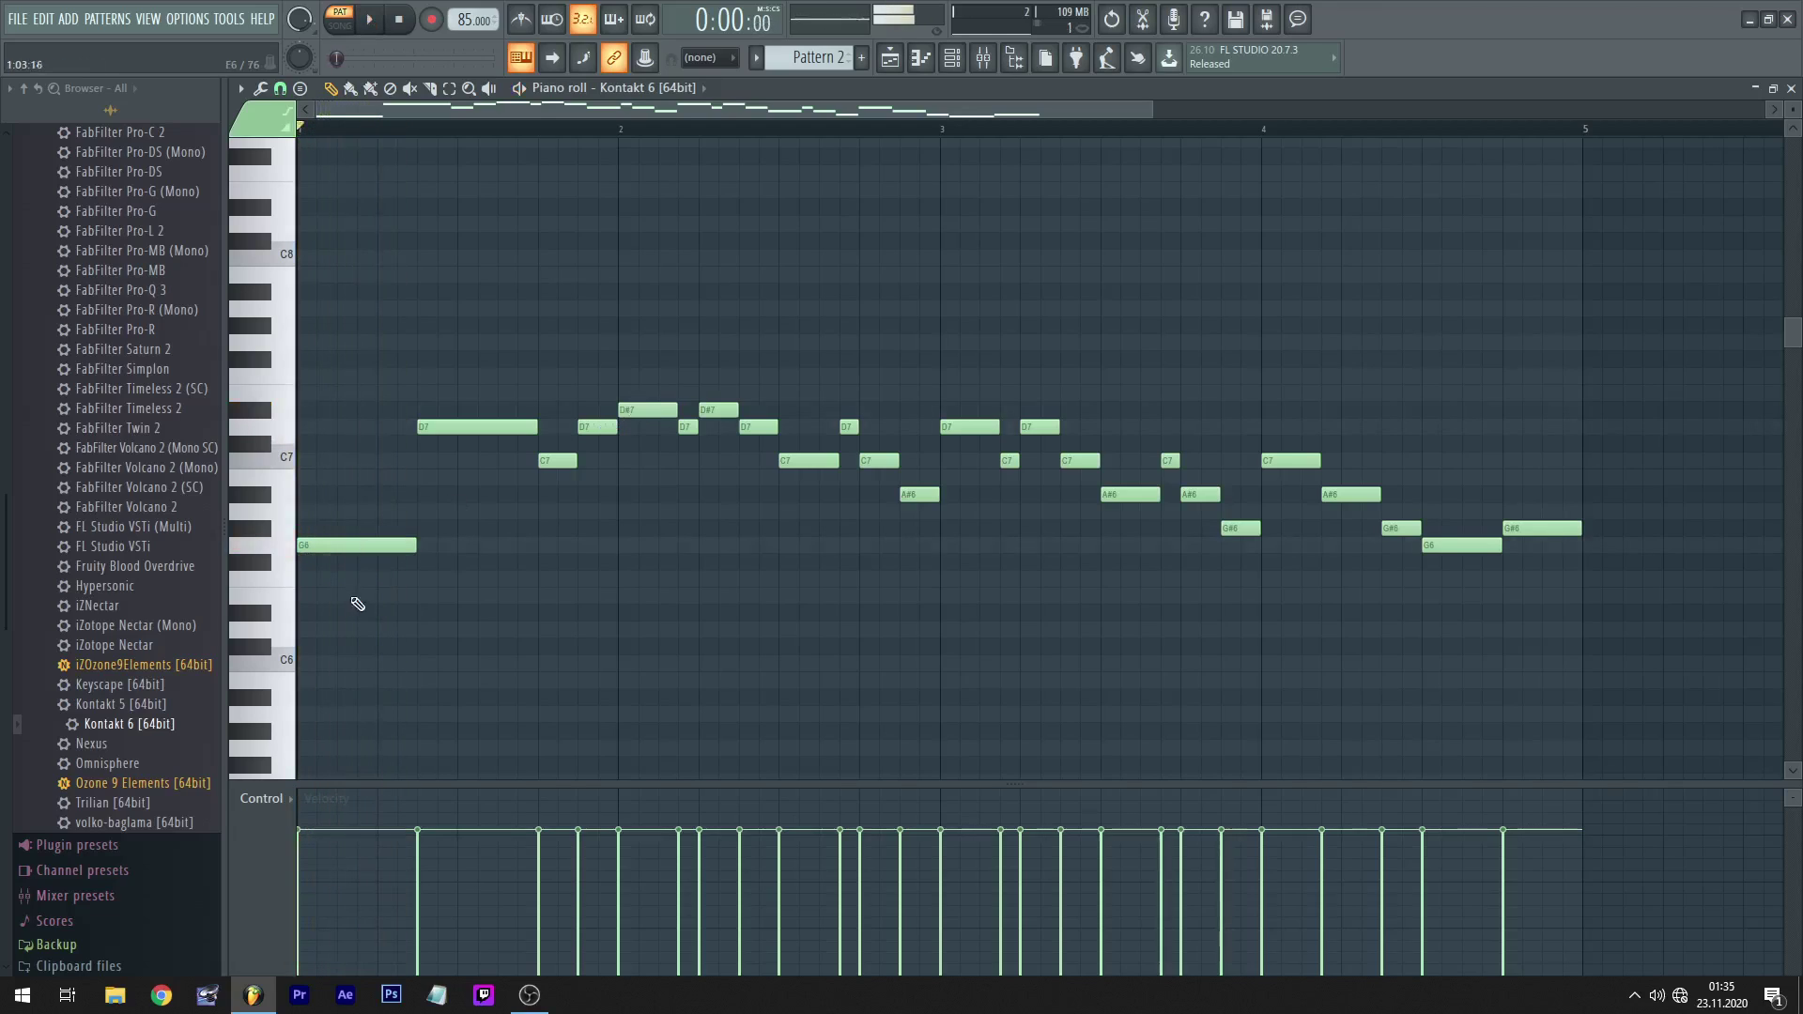
- Try holding the opening G6 for three and a half bars on Tulum II, play the pattern, and restore its six-step length
{"action": "left_click_drag", "start_coordinate": [414, 546], "coordinate": [1402, 657]}
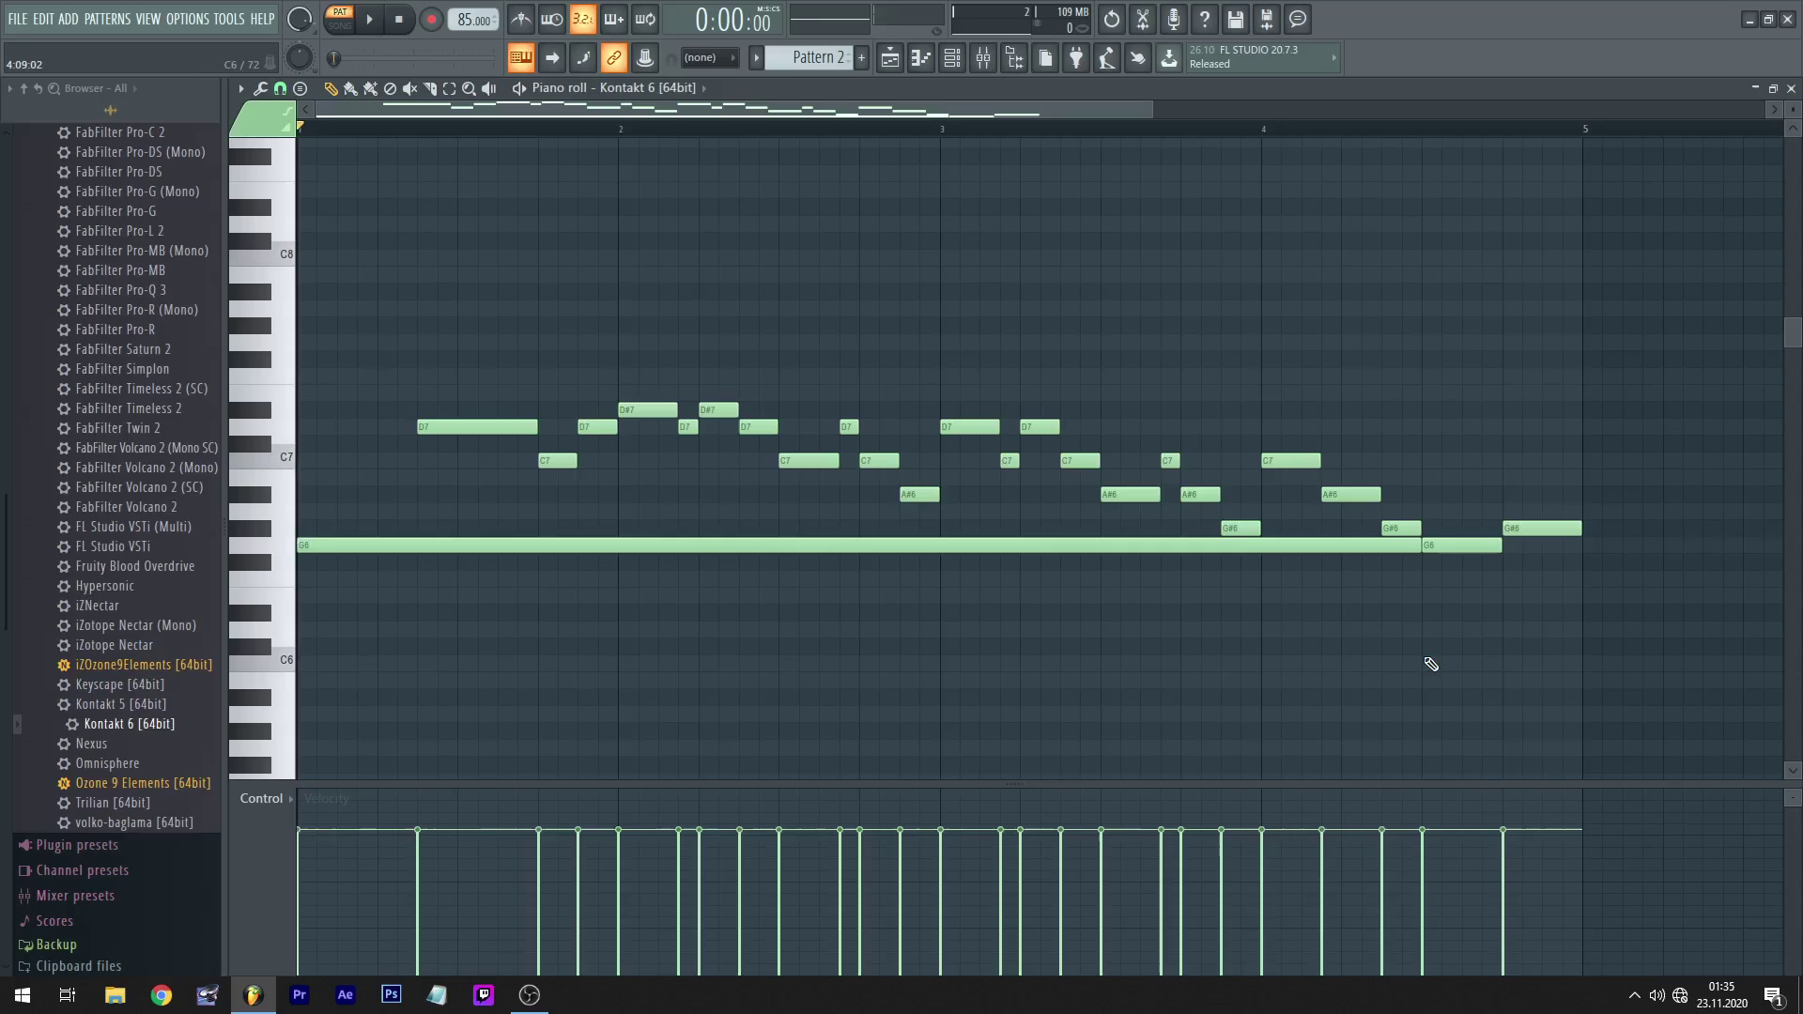
{"action": "key", "text": "space"}
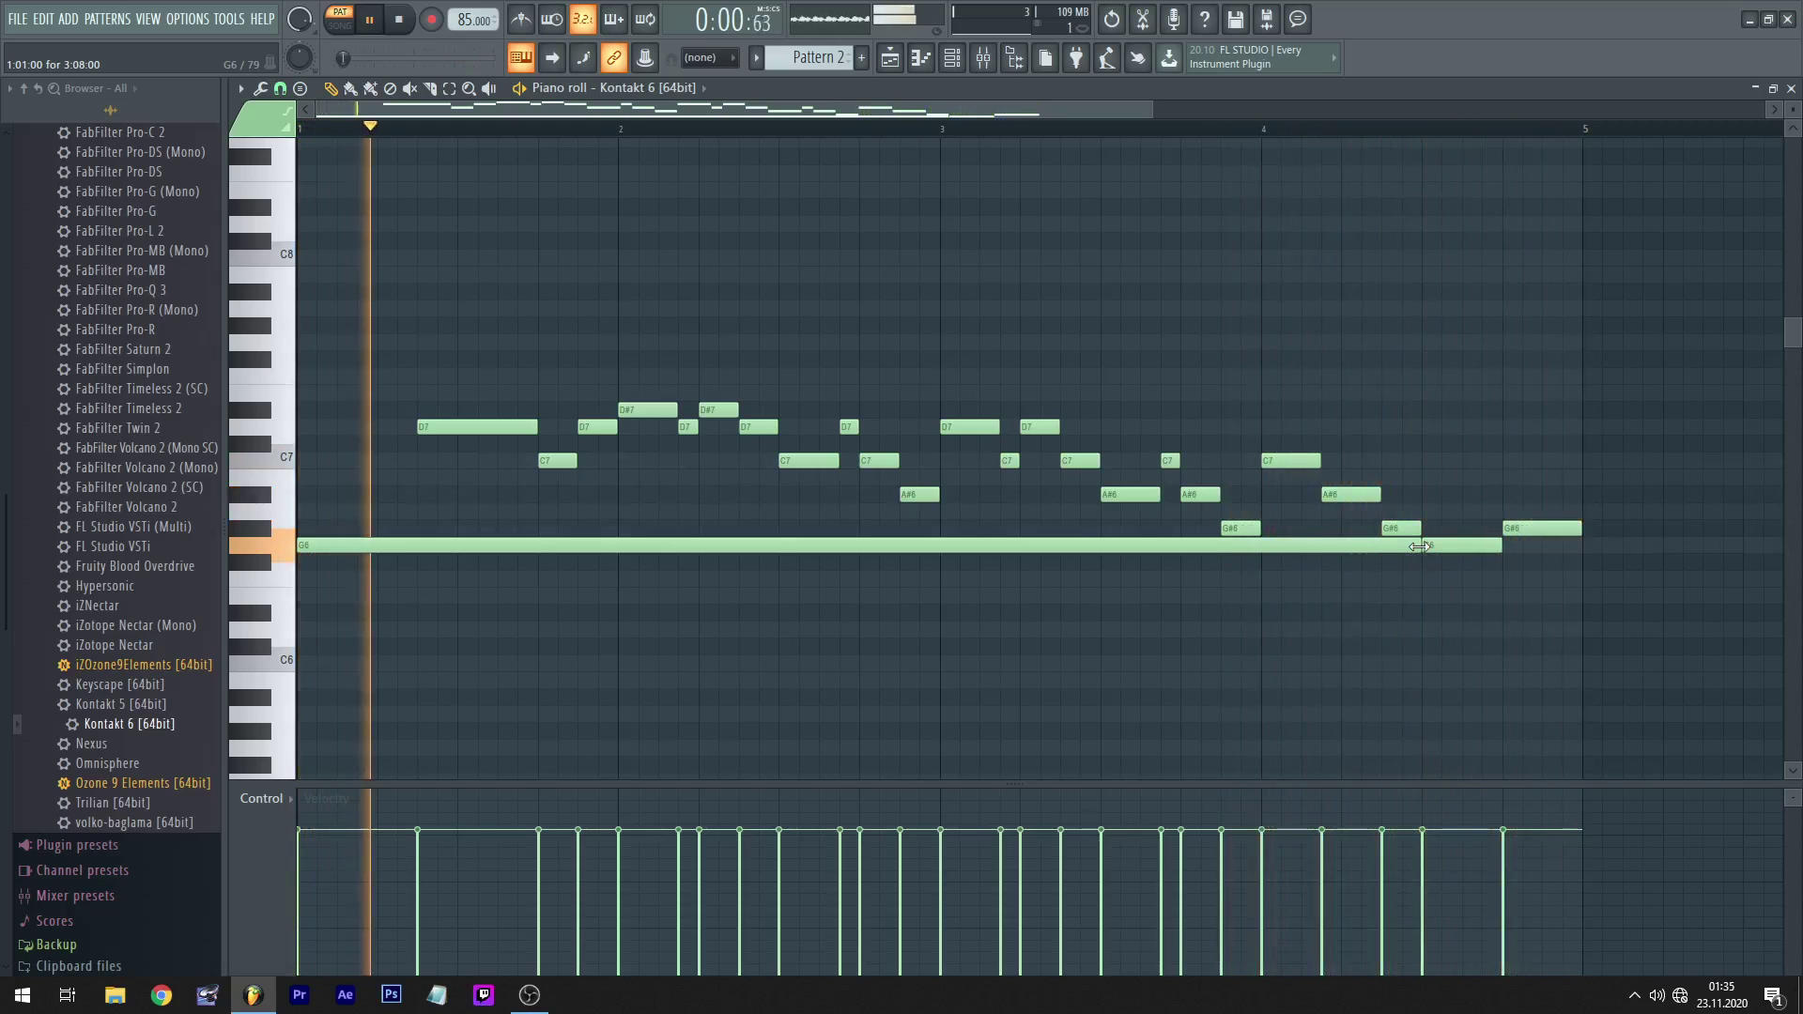
{"action": "key", "text": "space"}
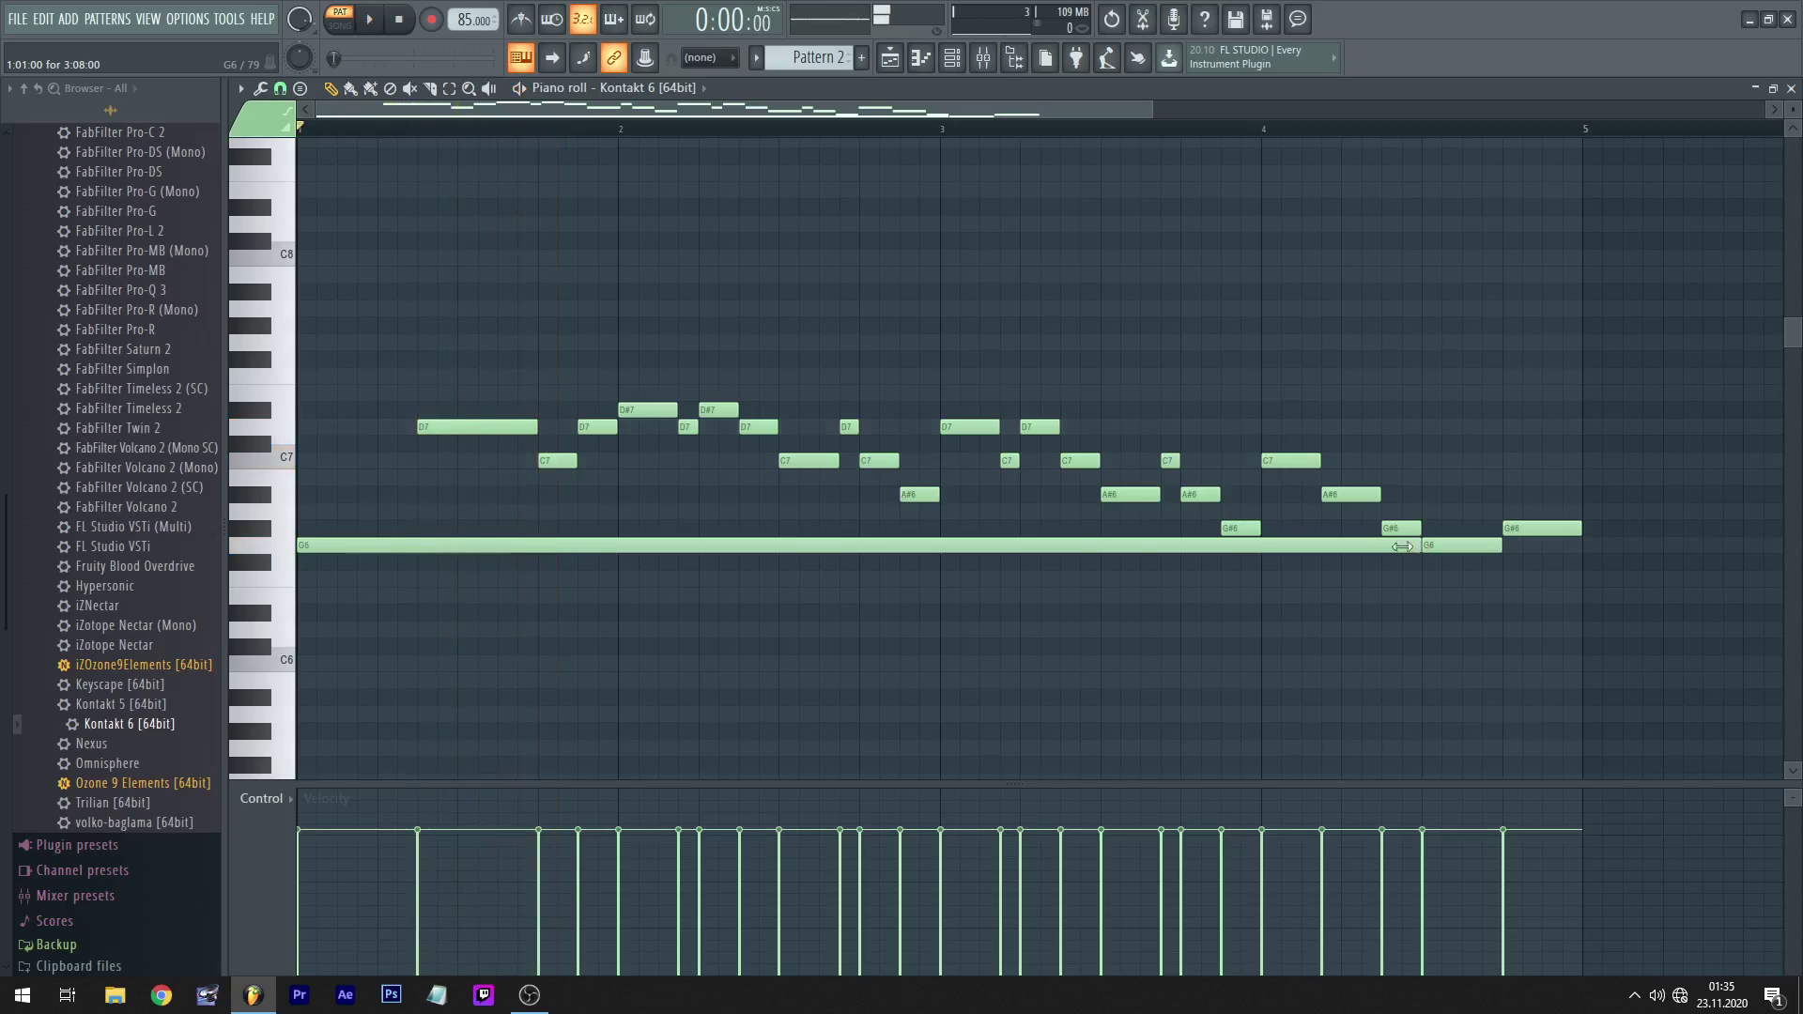
{"action": "left_click_drag", "start_coordinate": [1402, 546], "coordinate": [415, 506]}
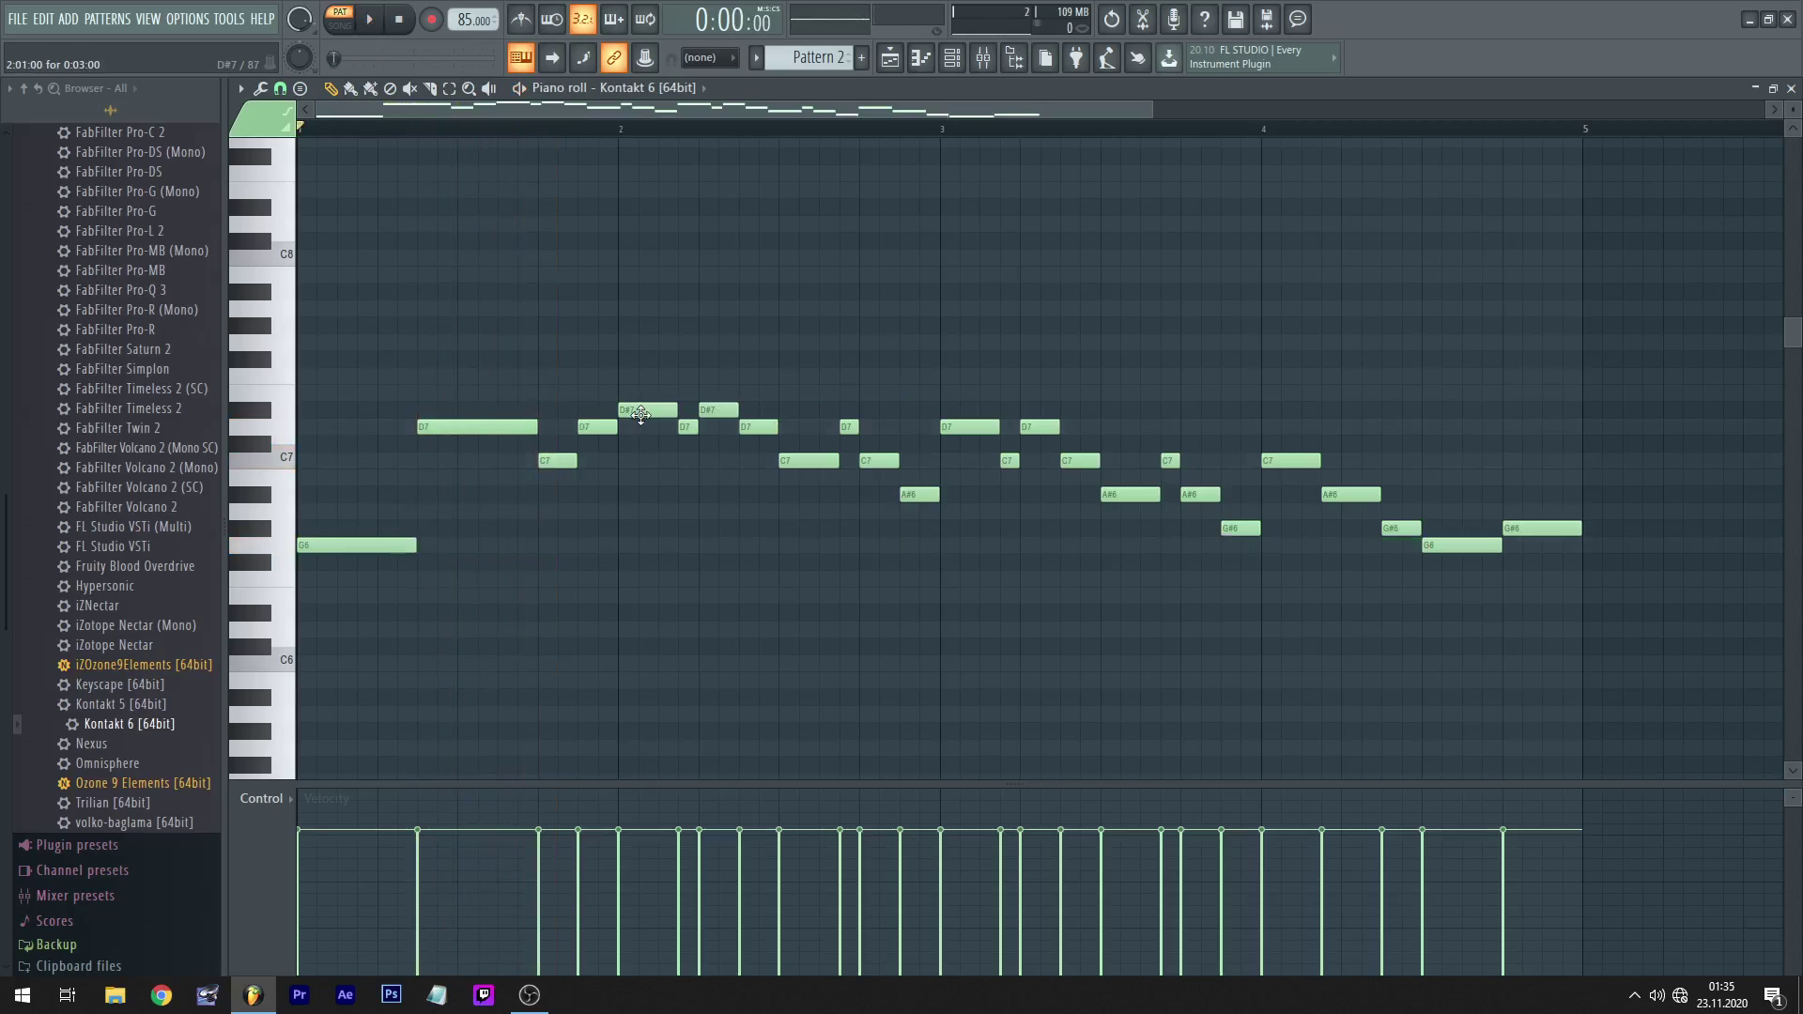
- Improvise an unrecorded phrase on Tulum II, climbing from G6 to F7 and descending to A#6
{"action": "left_click", "coordinate": [640, 414]}
{"action": "key", "text": "t"}
{"action": "key", "text": "t"}
{"action": "key", "text": "6"}
{"action": "key", "text": "7"}
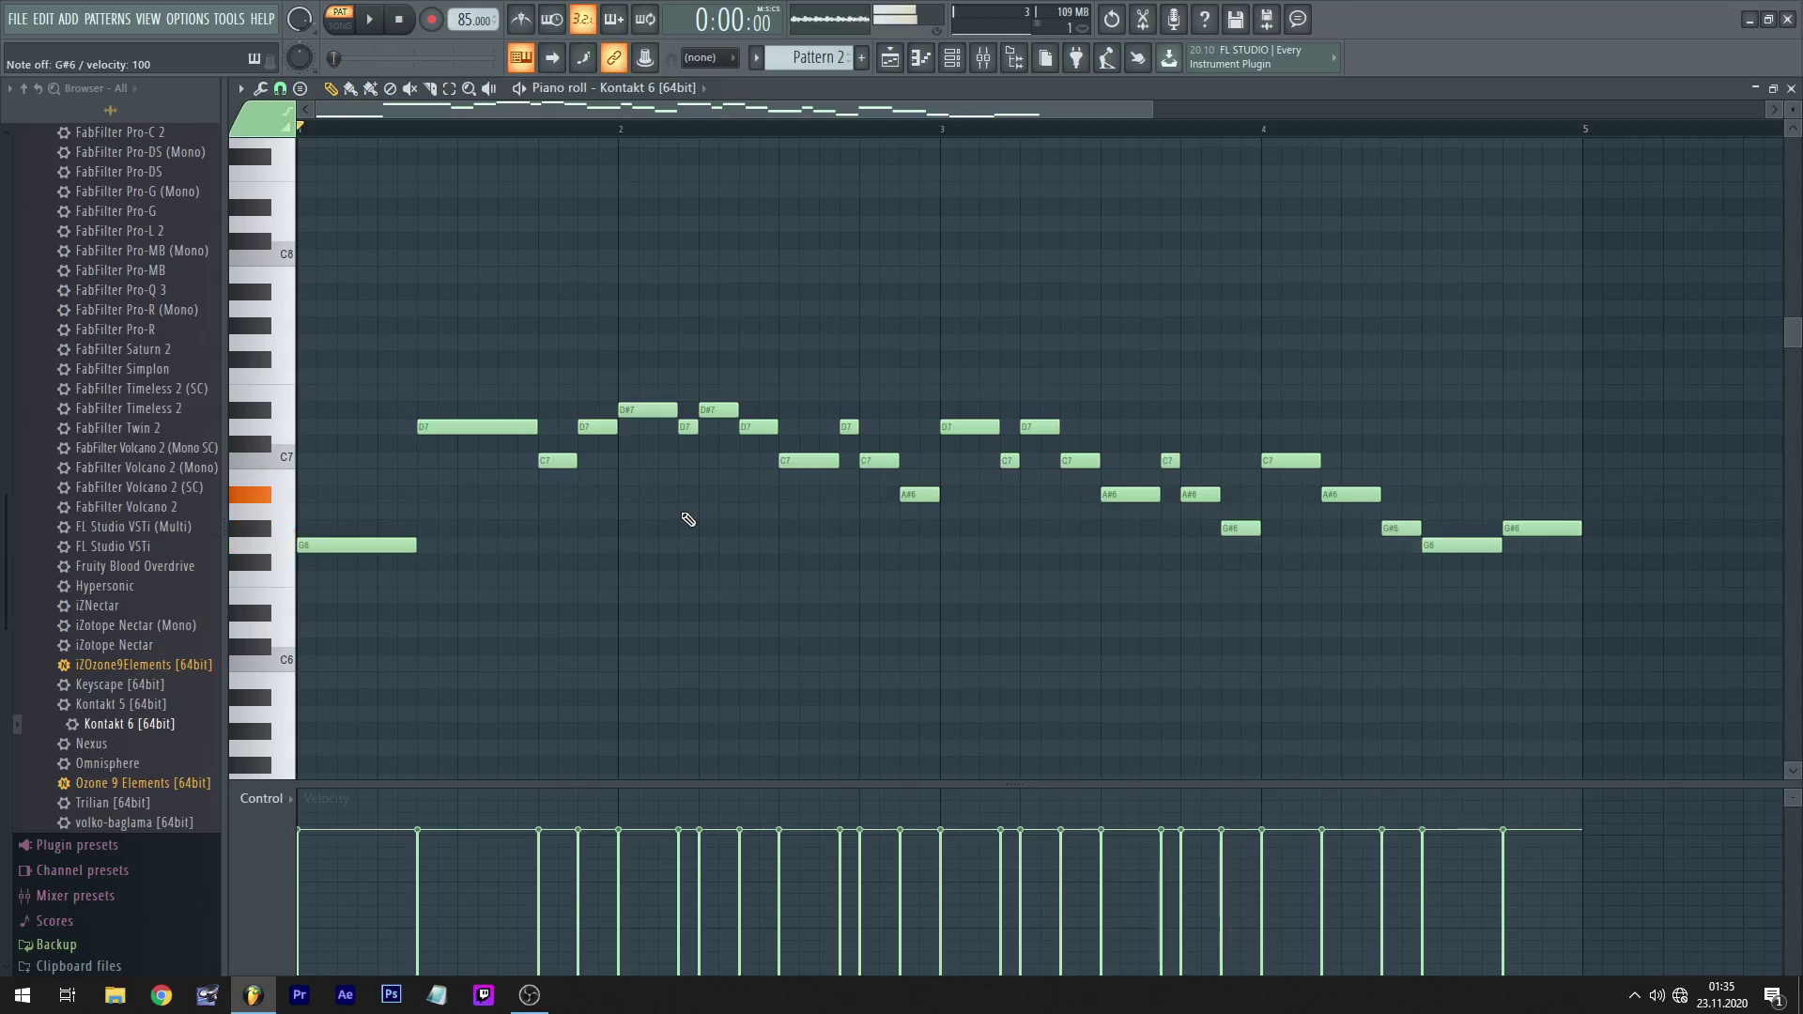
{"action": "key", "text": "i"}
{"action": "key", "text": "o"}
{"action": "key", "text": "0"}
{"action": "key", "text": "bracketleft"}
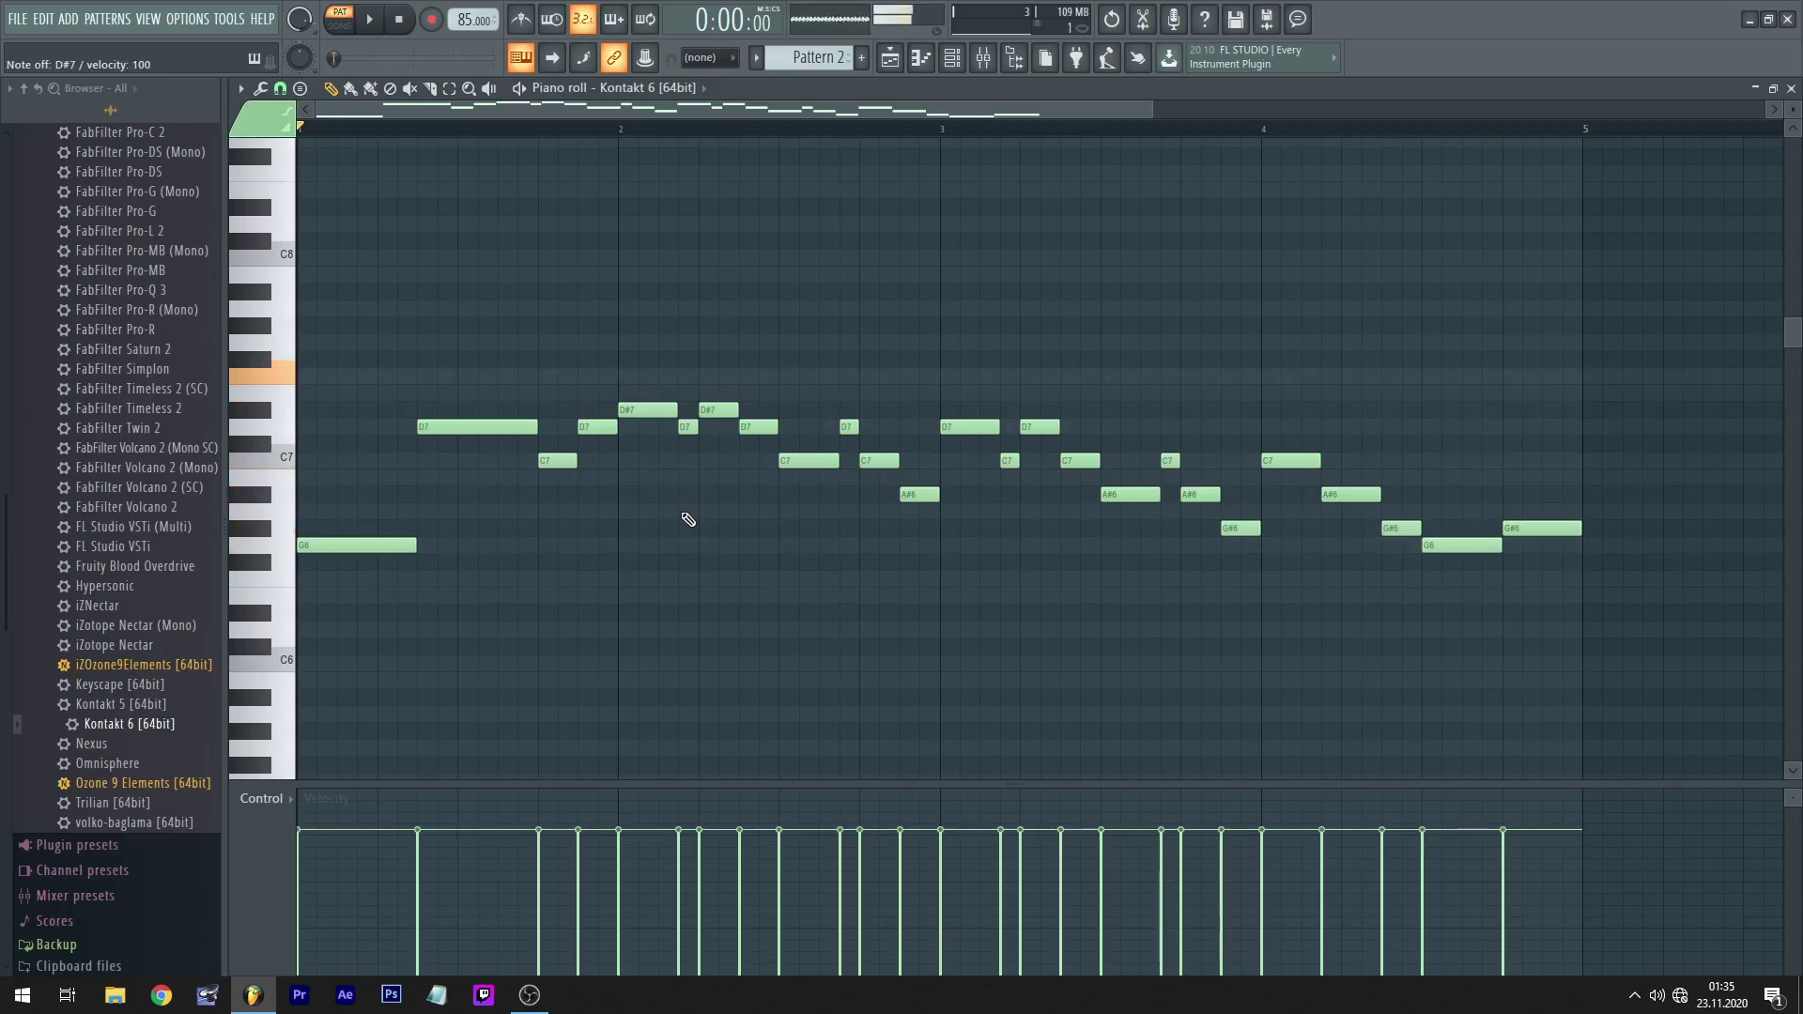
{"action": "key", "text": "0"}
{"action": "key", "text": "o"}
{"action": "key", "text": "i"}
{"action": "key", "text": "7"}
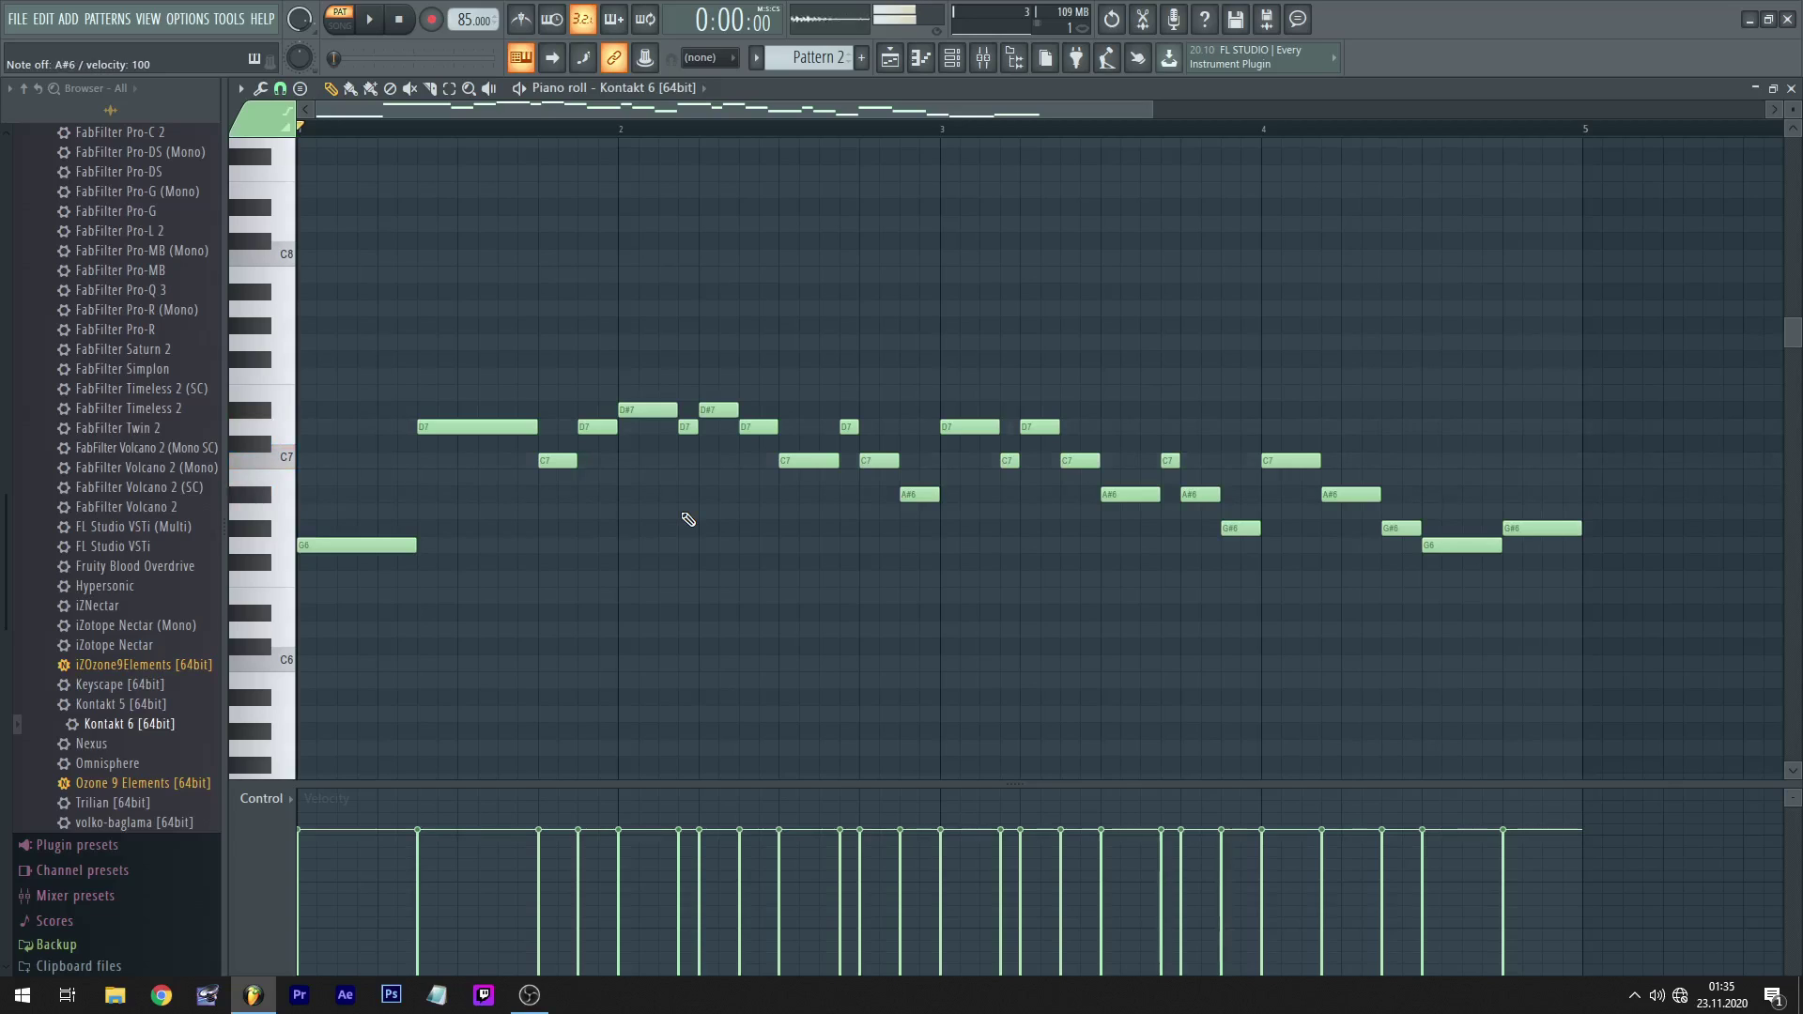
- Load the Turkish Clarinet I instrument in Kontakt and play Pattern 2 on it
{"action": "key", "text": "F7"}
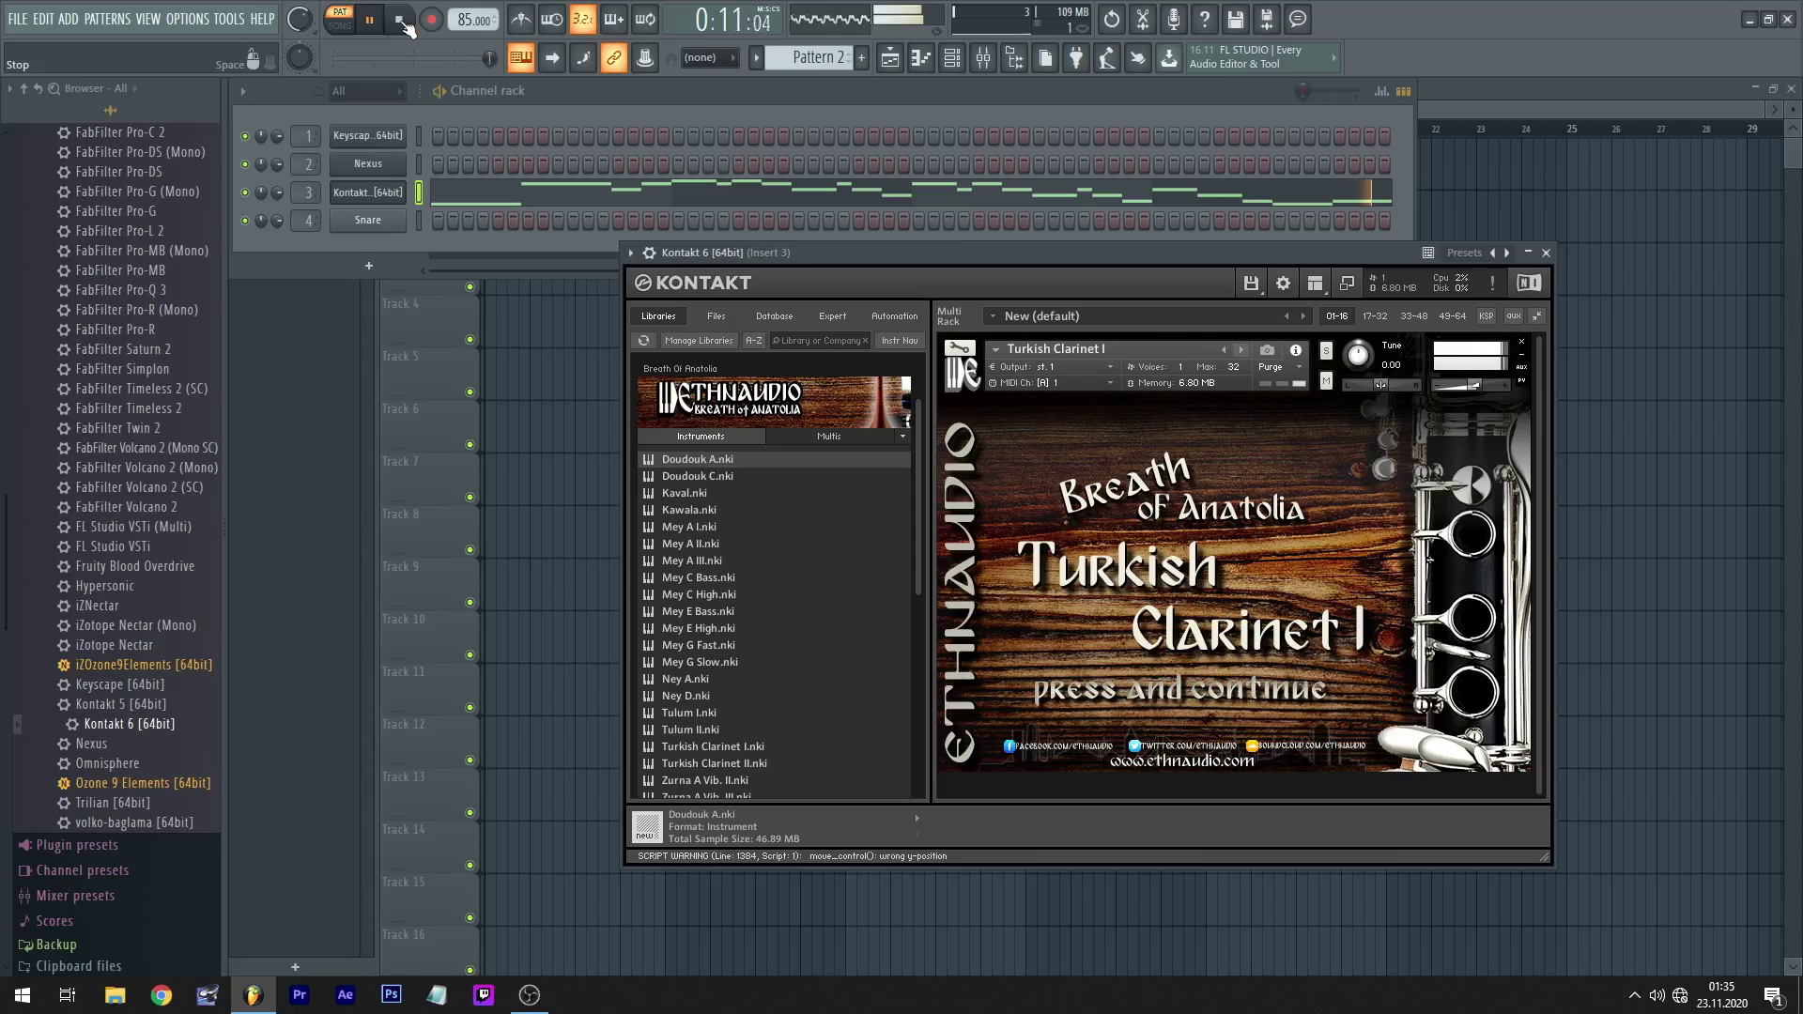
{"action": "left_click", "coordinate": [400, 21]}
- Try holding Pattern 2's opening G6 for three and a half bars on Turkish Clarinet I, play it, and restore its six-step length
{"action": "left_click", "coordinate": [539, 189]}
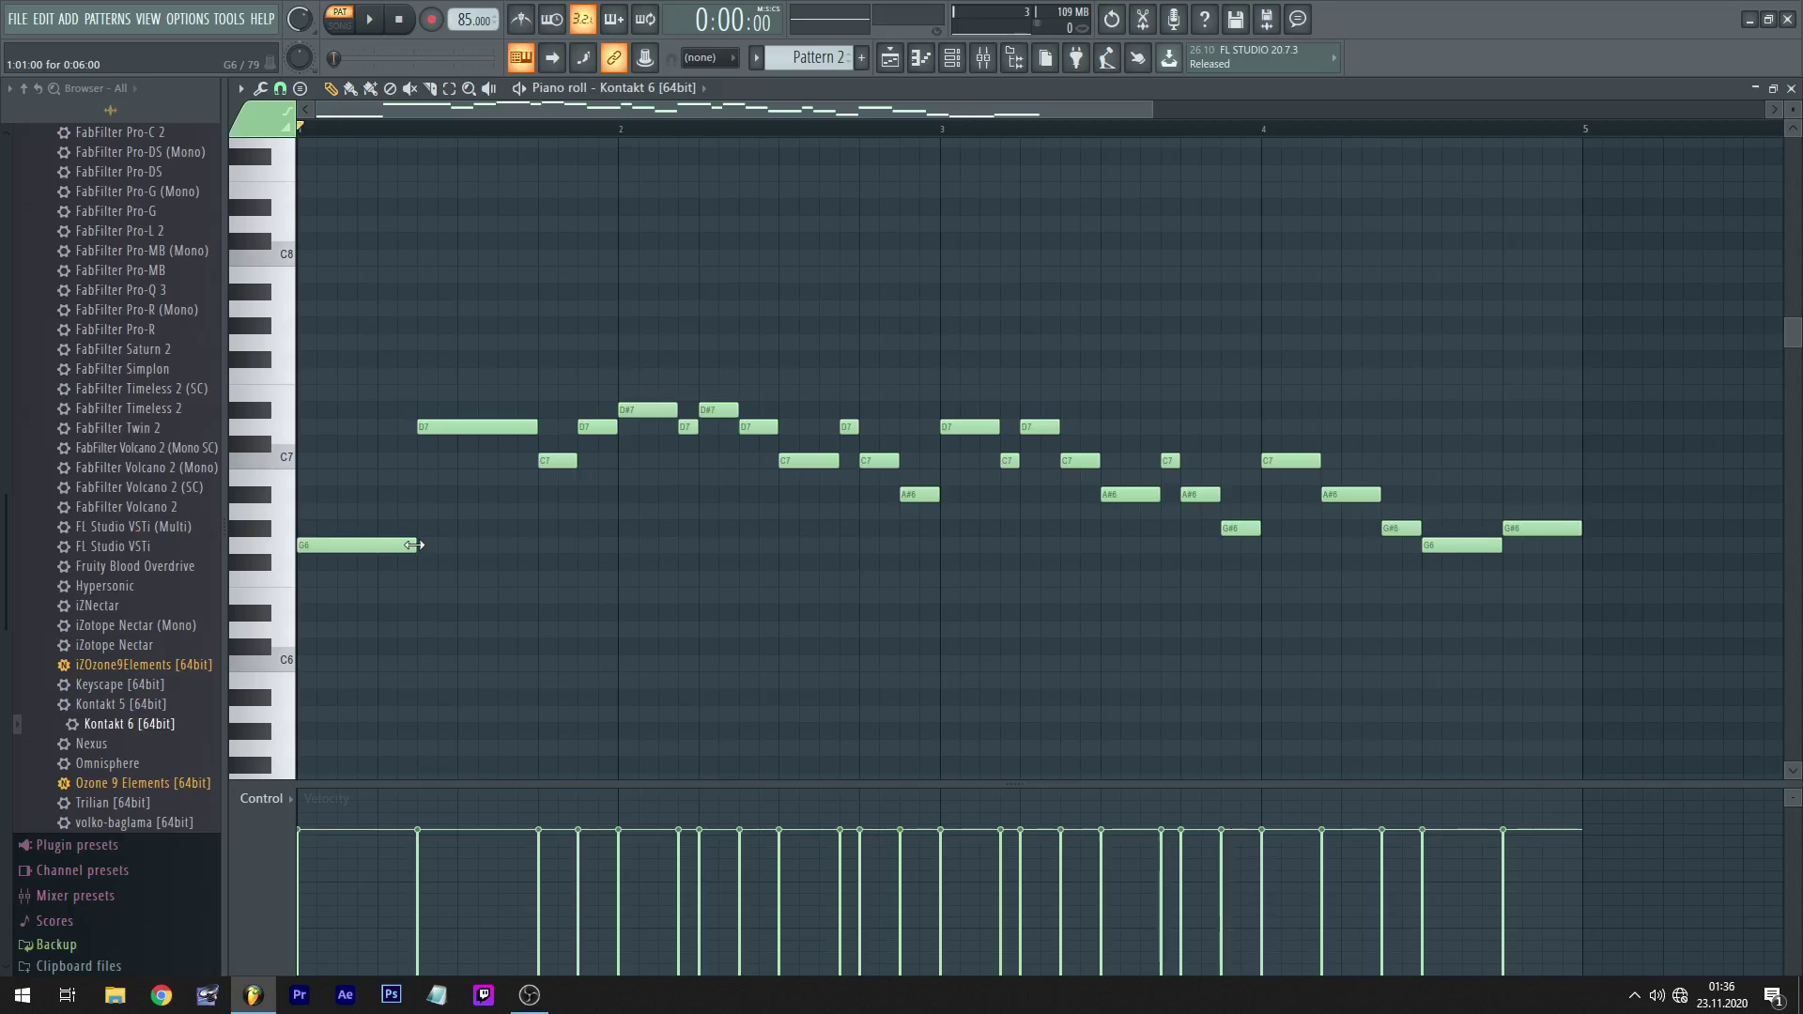
{"action": "left_click_drag", "start_coordinate": [436, 535], "coordinate": [1387, 557]}
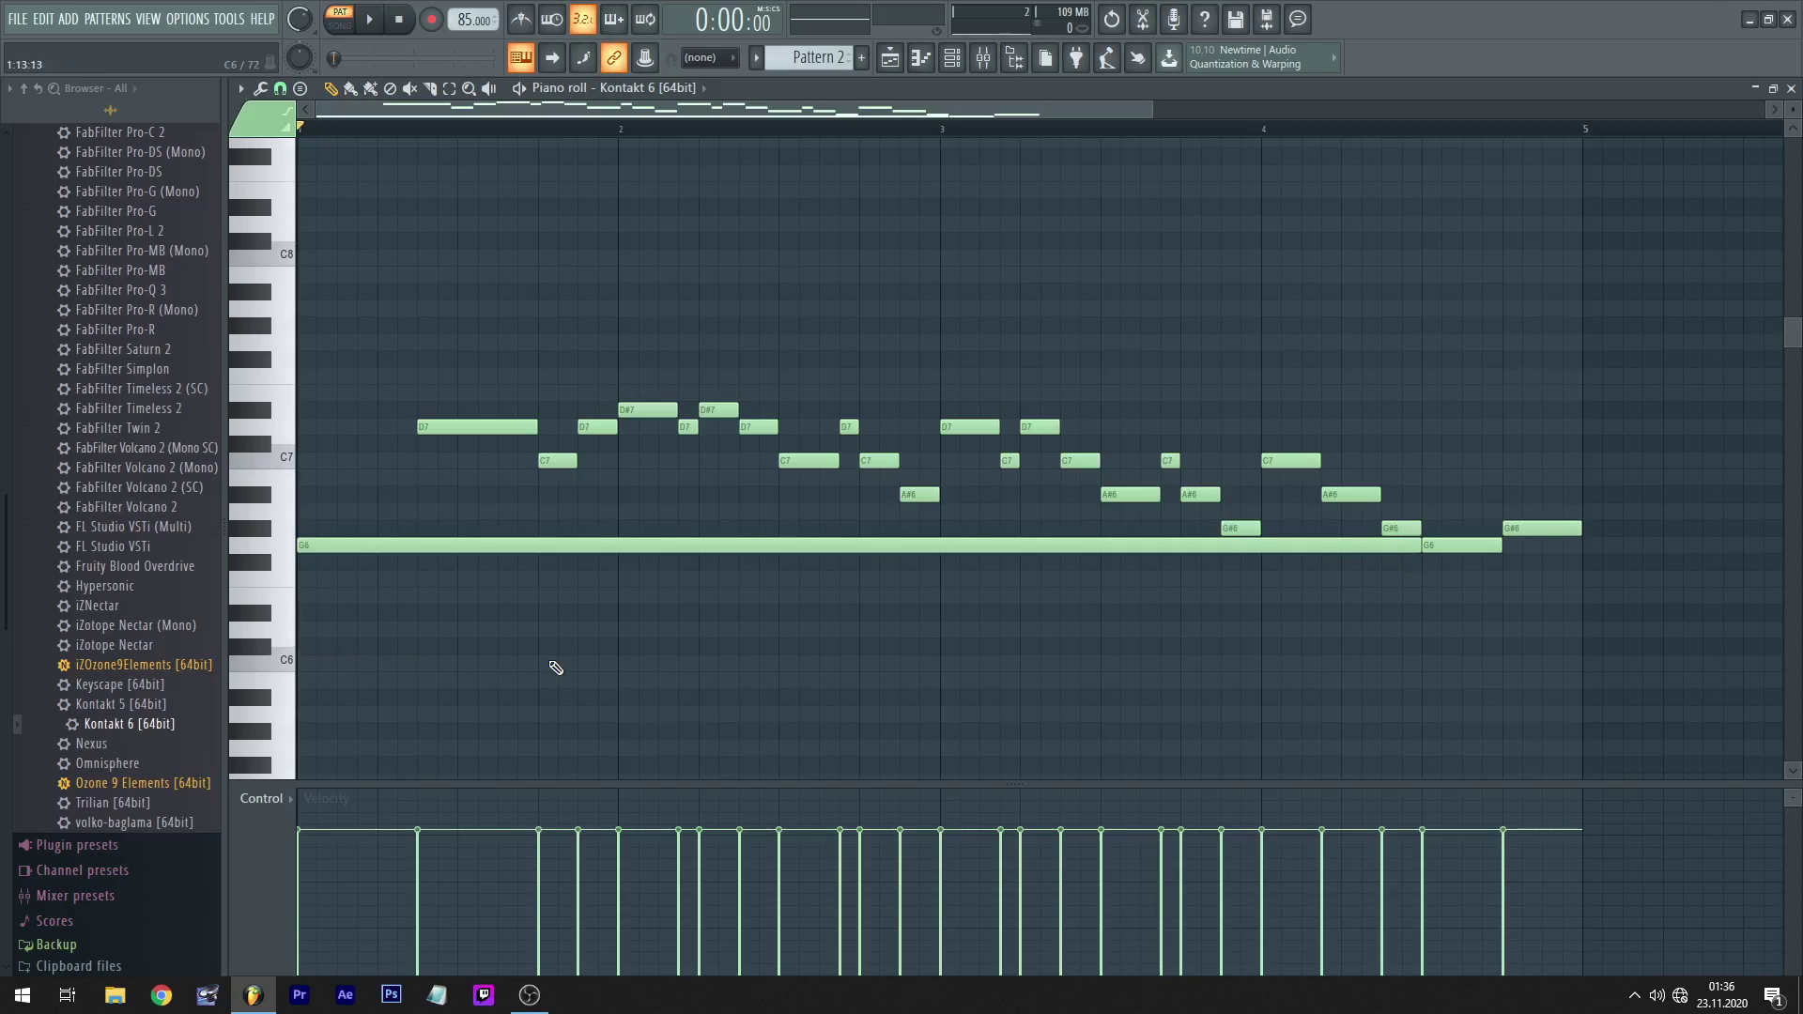
{"action": "key", "text": "space"}
{"action": "key", "text": "space"}
{"action": "key", "text": "space"}
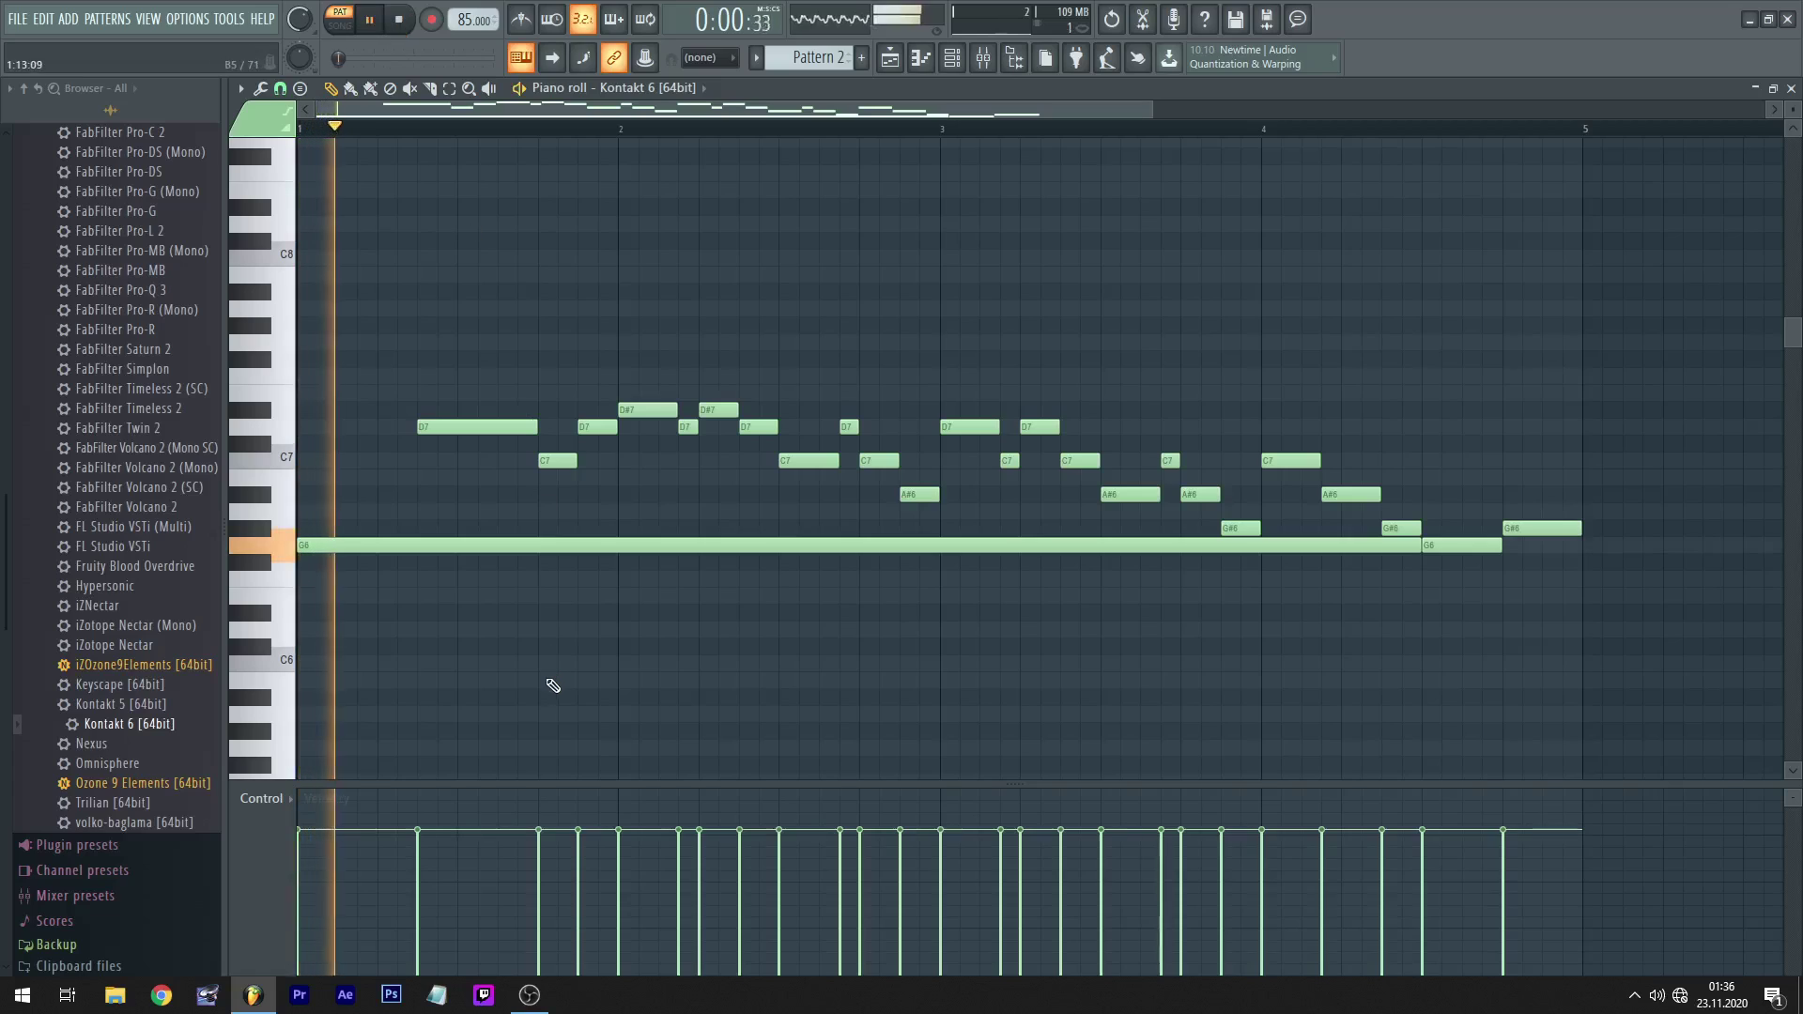
{"action": "key", "text": "space"}
{"action": "key", "text": "space"}
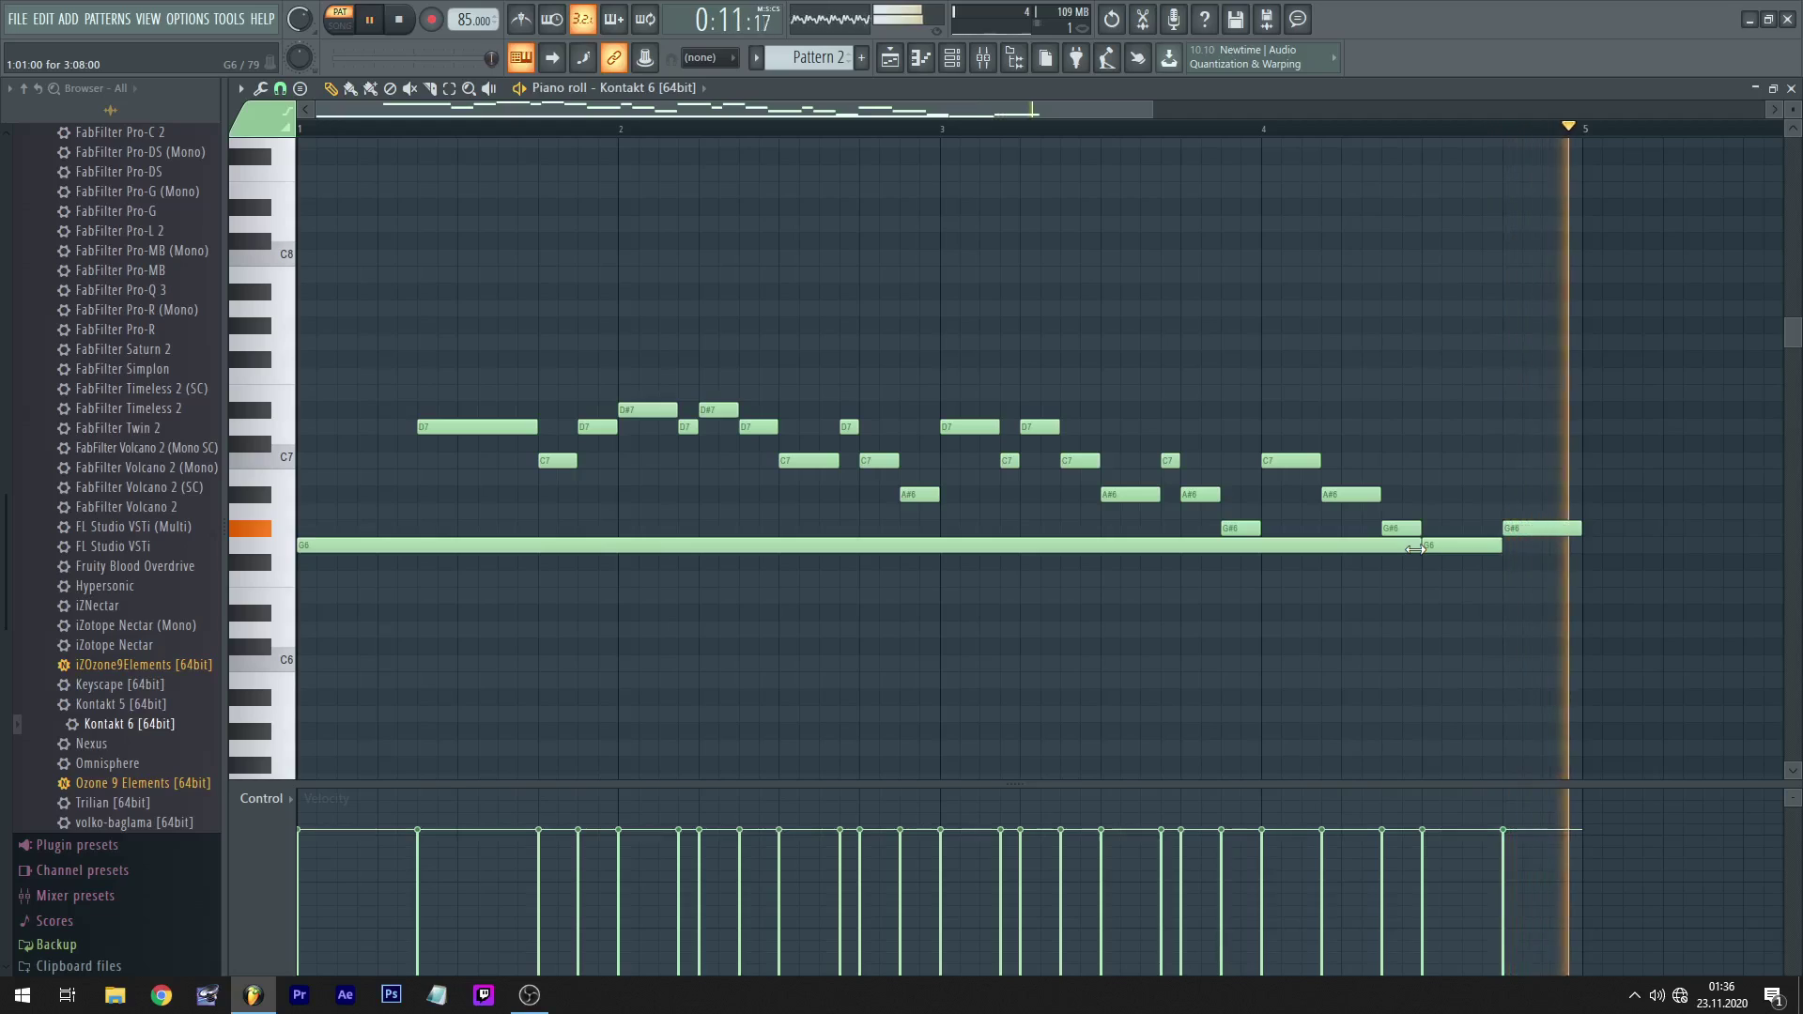
{"action": "key", "text": "space"}
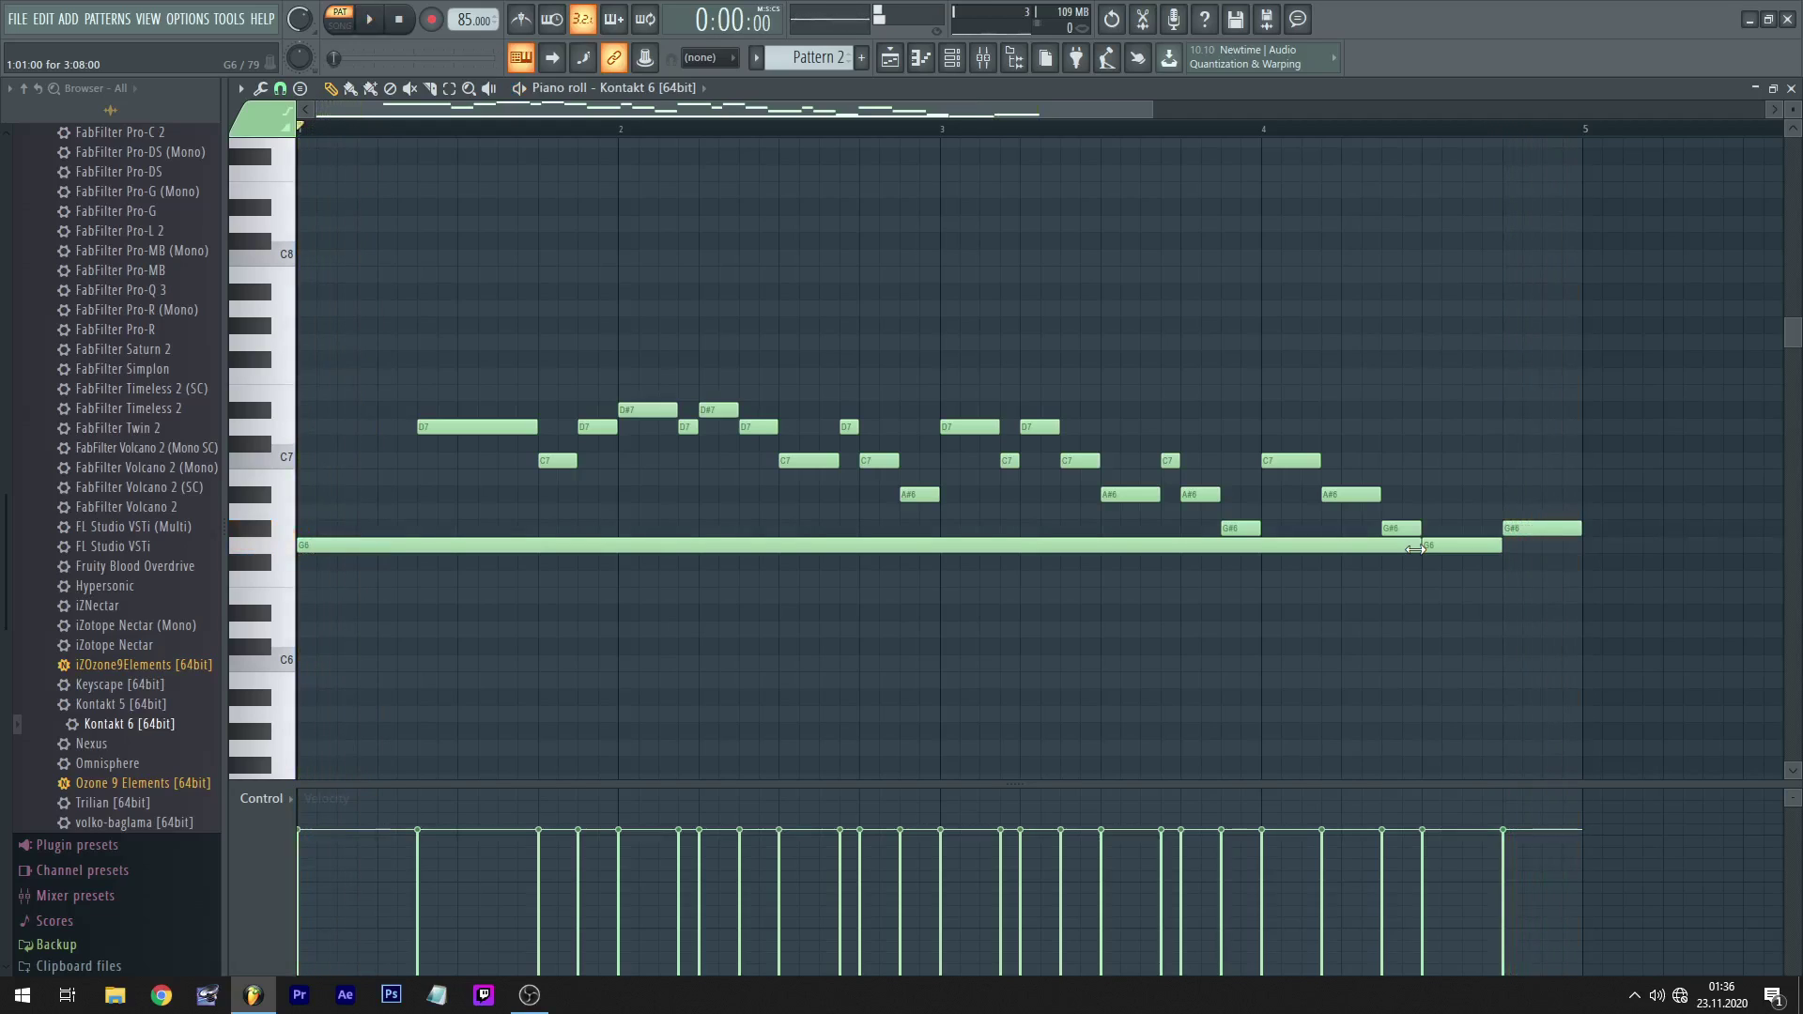
{"action": "left_click_drag", "start_coordinate": [1415, 549], "coordinate": [423, 526]}
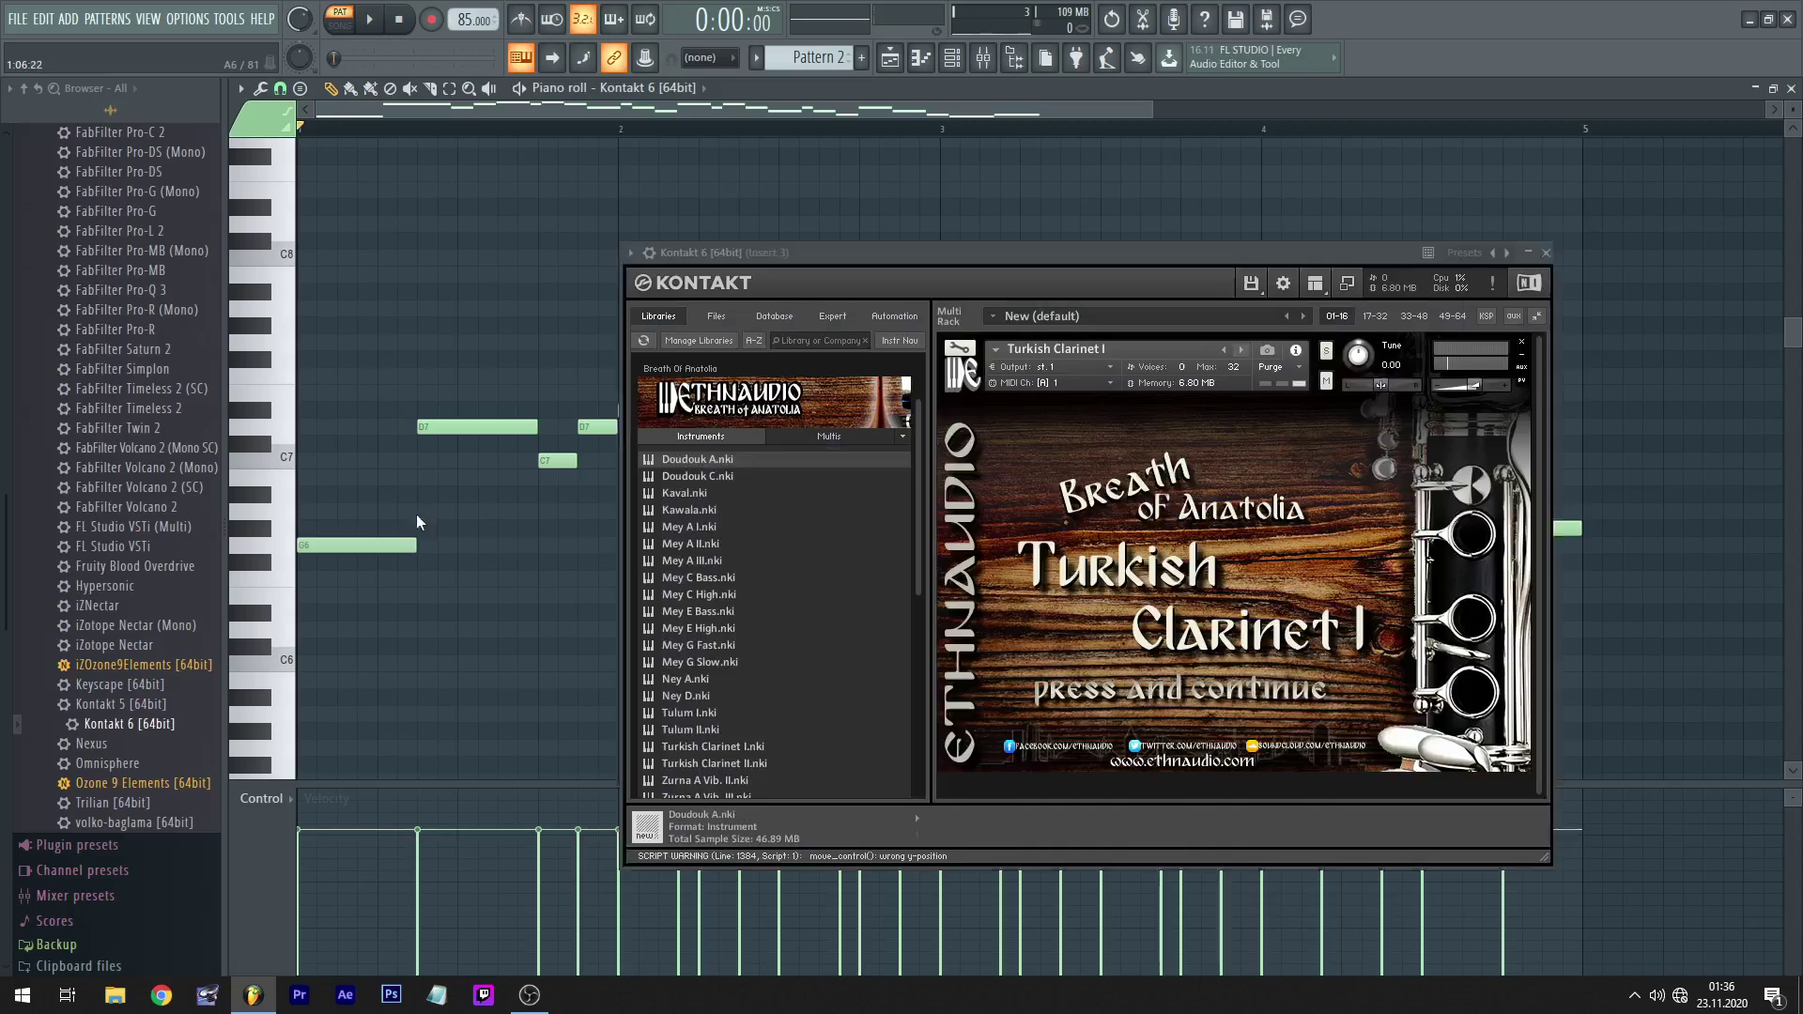
- Load the Turkish Clarinet II instrument in Kontakt and play Pattern 2 on it
{"action": "left_click", "coordinate": [1241, 349]}
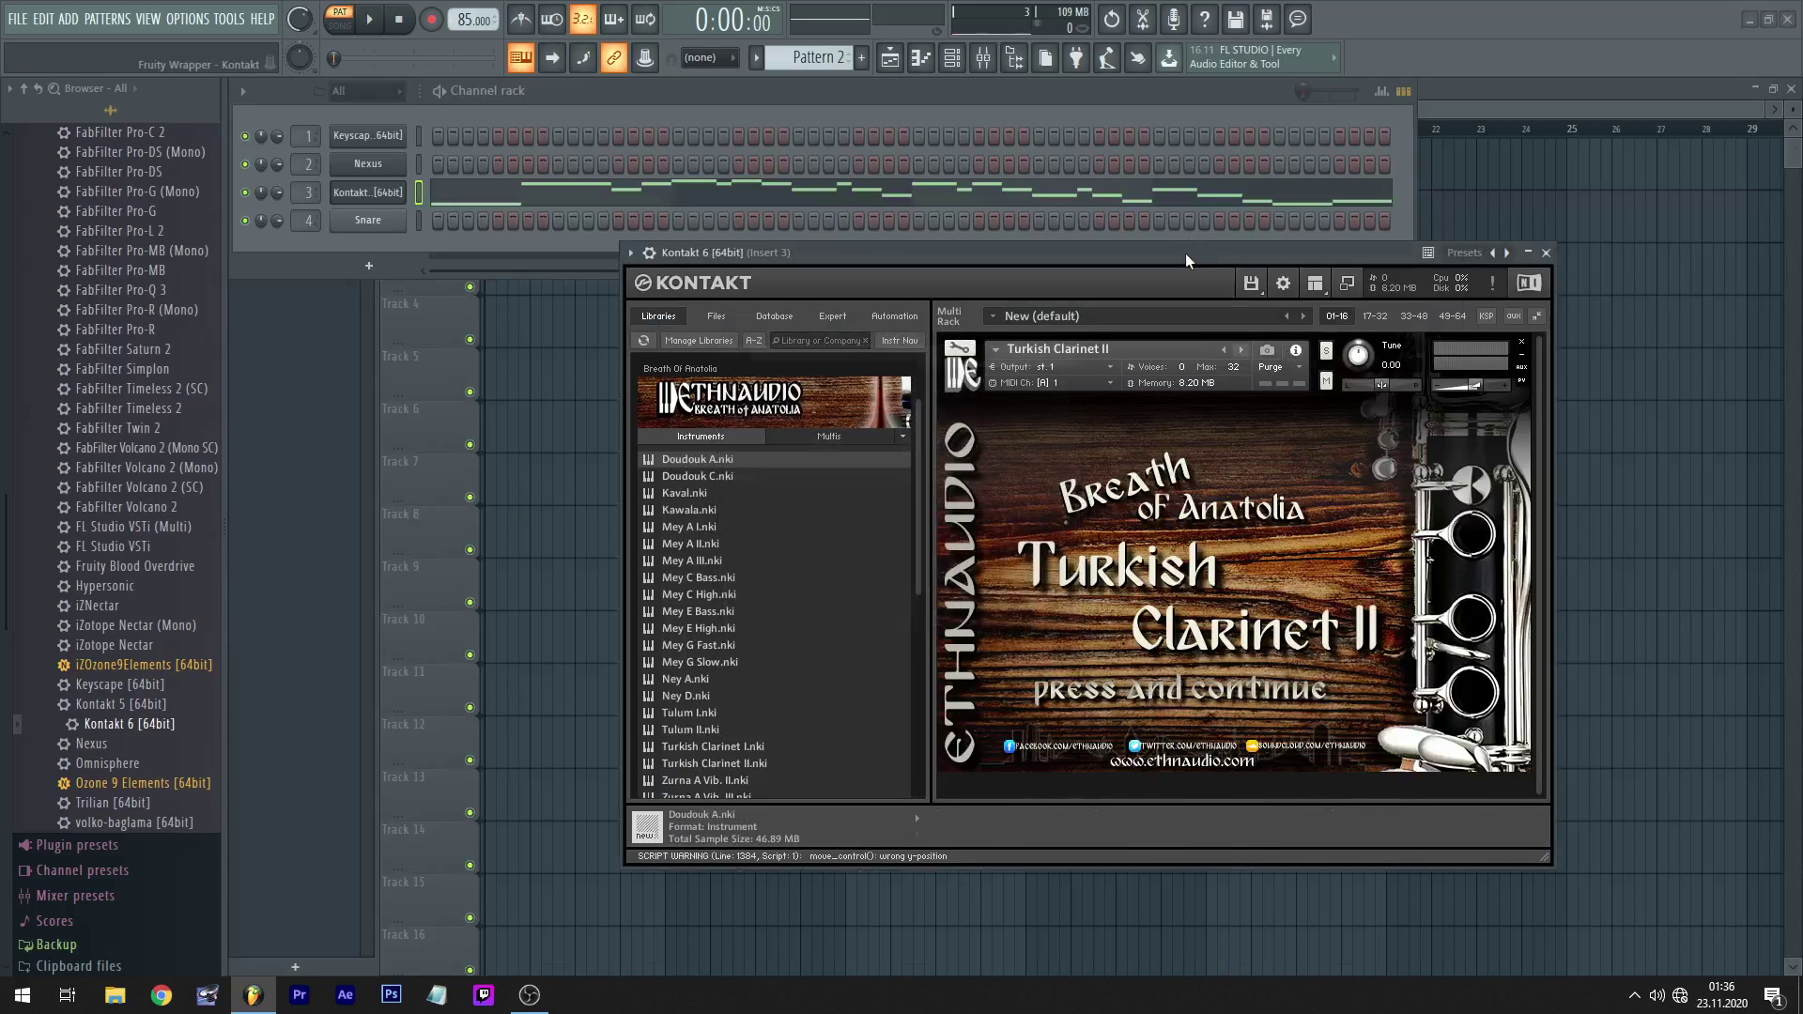
{"action": "left_click_drag", "start_coordinate": [1185, 251], "coordinate": [1213, 274]}
{"action": "key", "text": "space"}
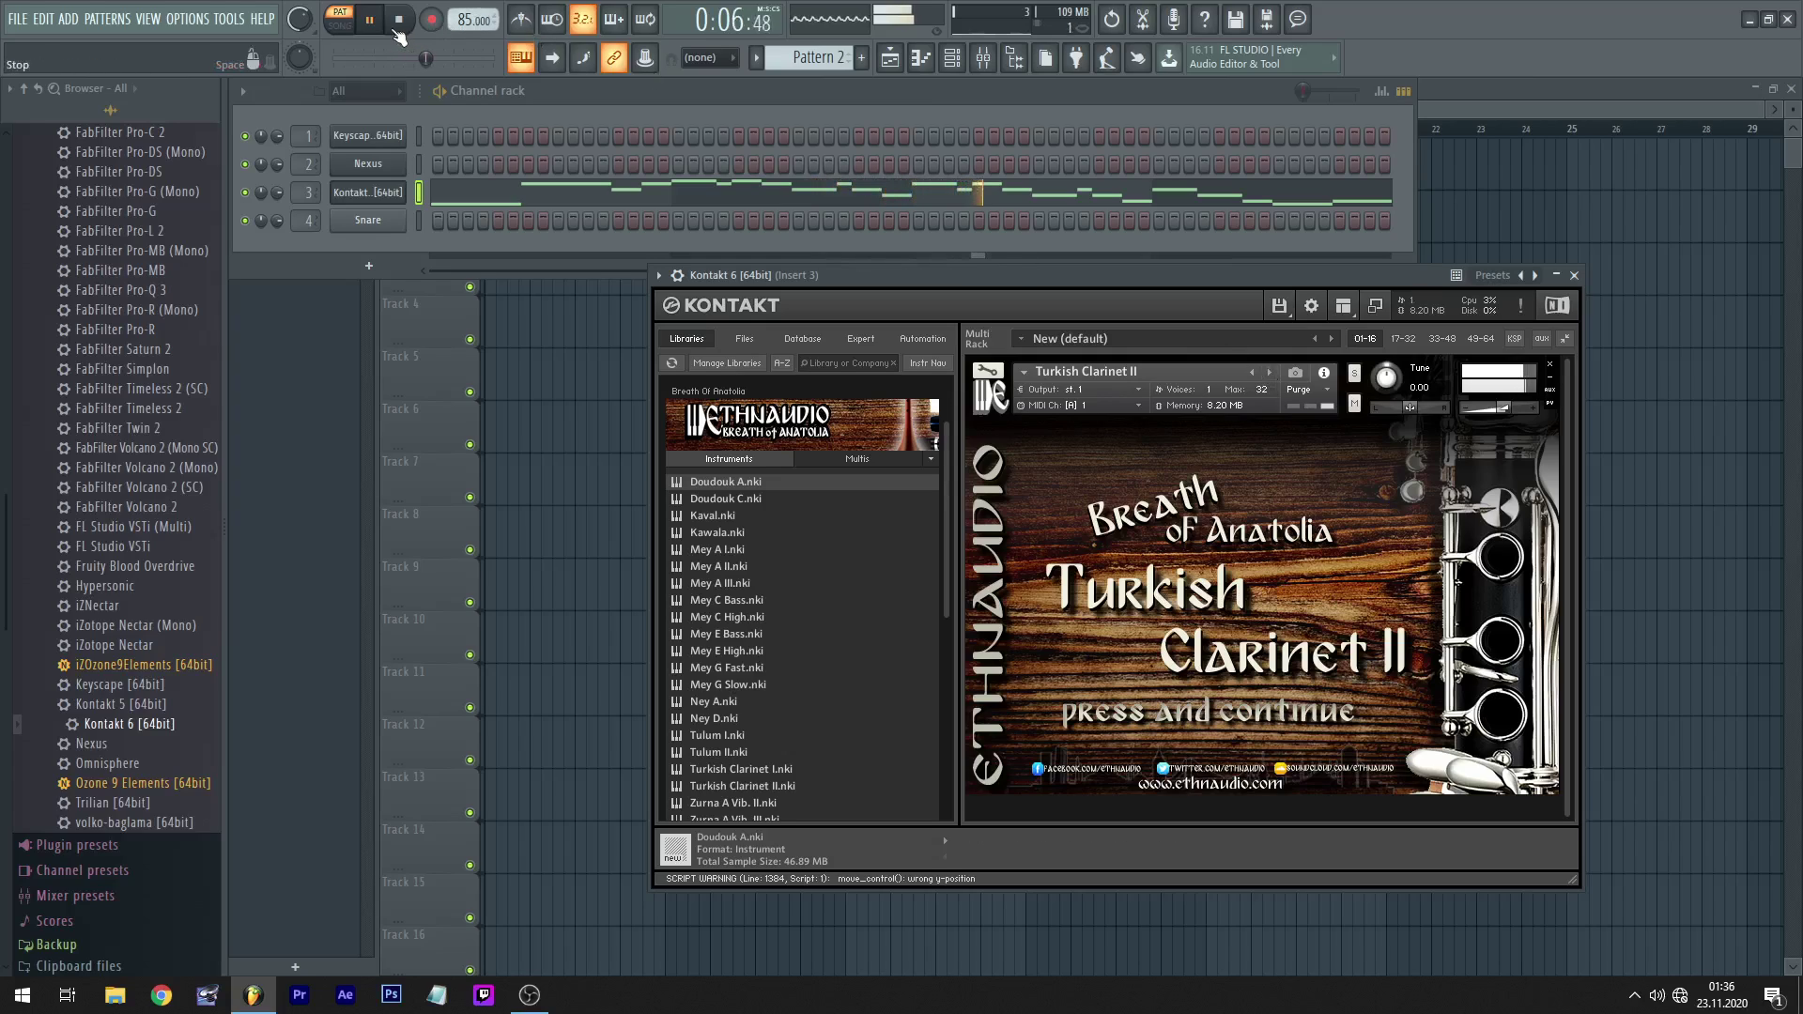
{"action": "right_click", "coordinate": [302, 31]}
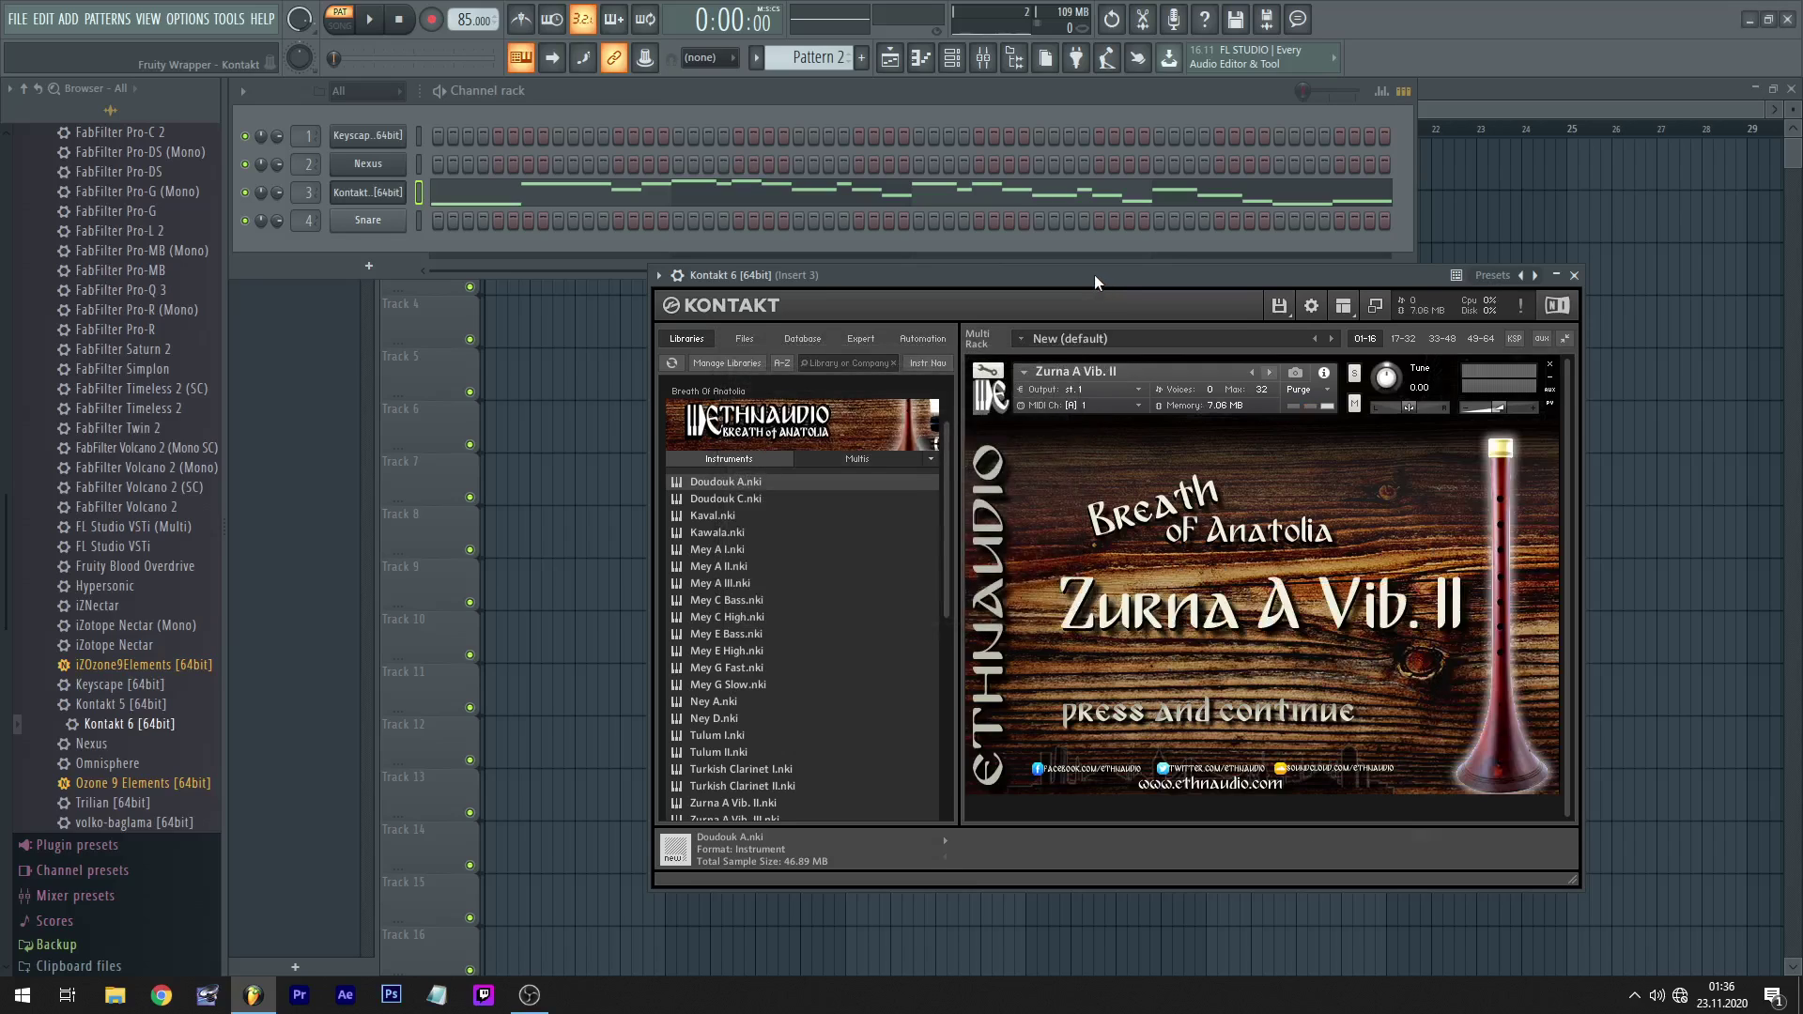
- Audition Pattern 2 on Zurna A Vib. II, also with the opening G6 held three and a half bars, and restore its six-step length
{"action": "left_click_drag", "start_coordinate": [1095, 274], "coordinate": [1062, 267]}
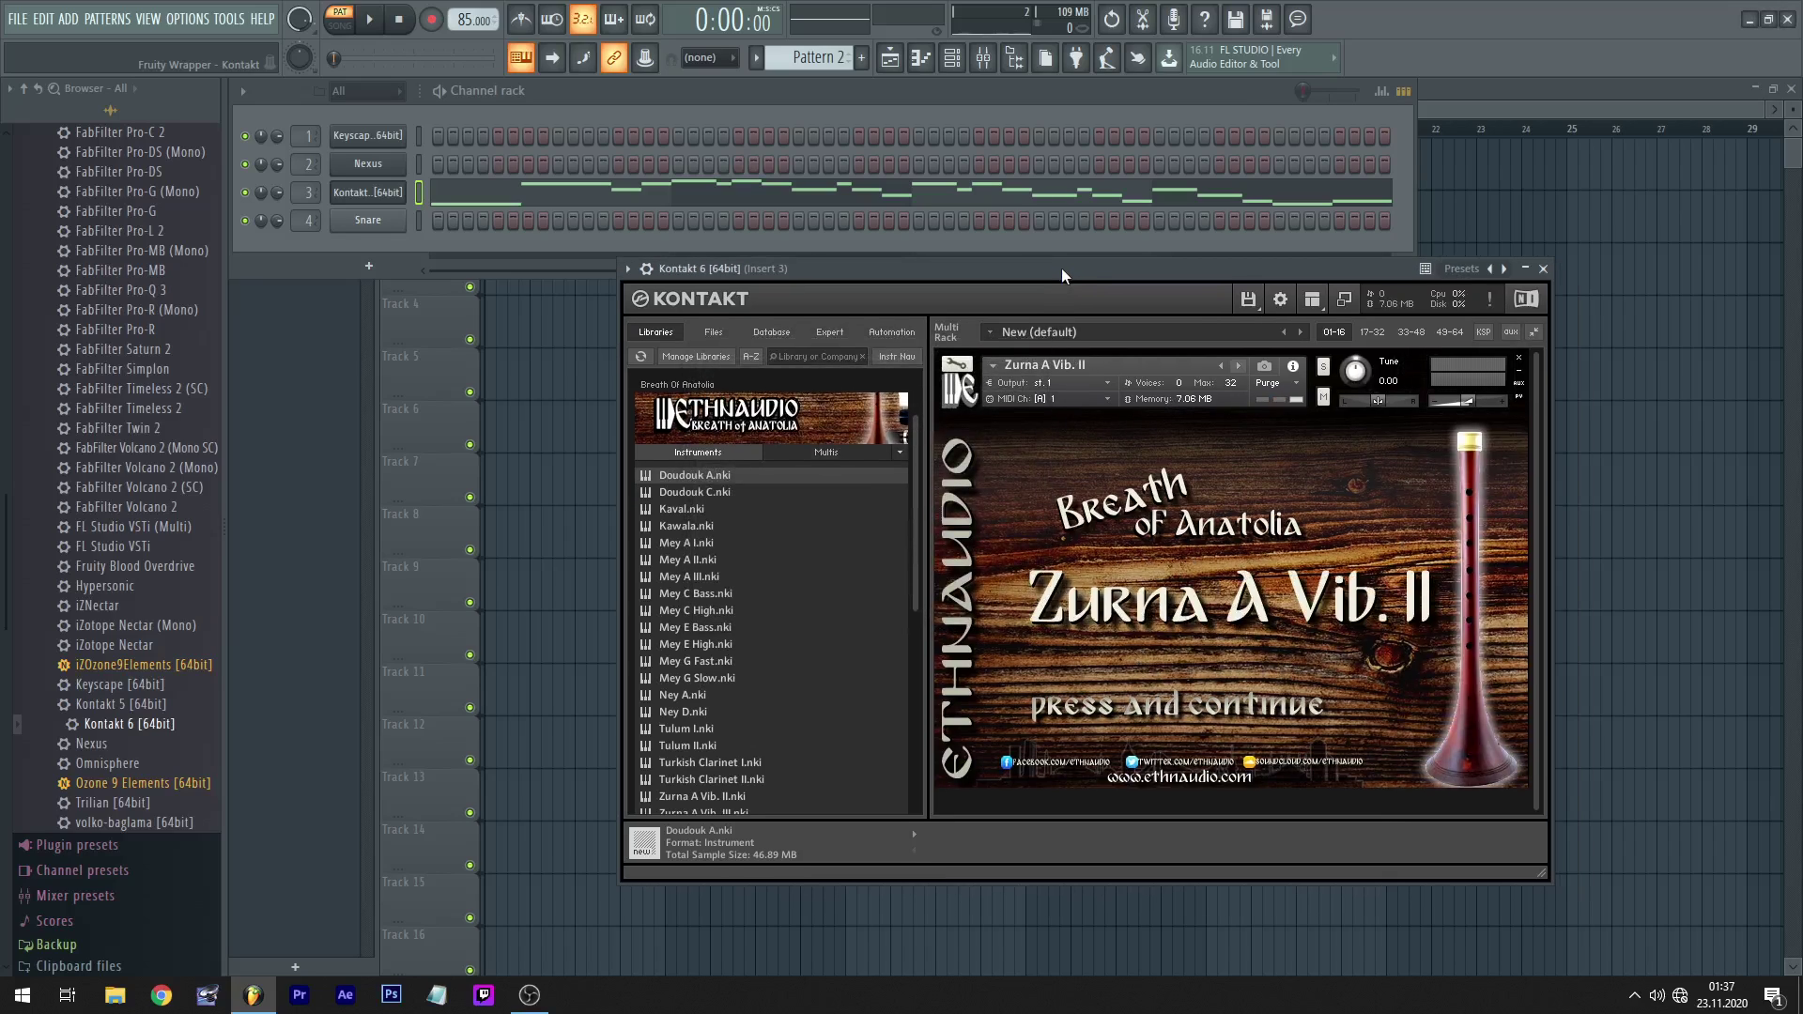
{"action": "key", "text": "space"}
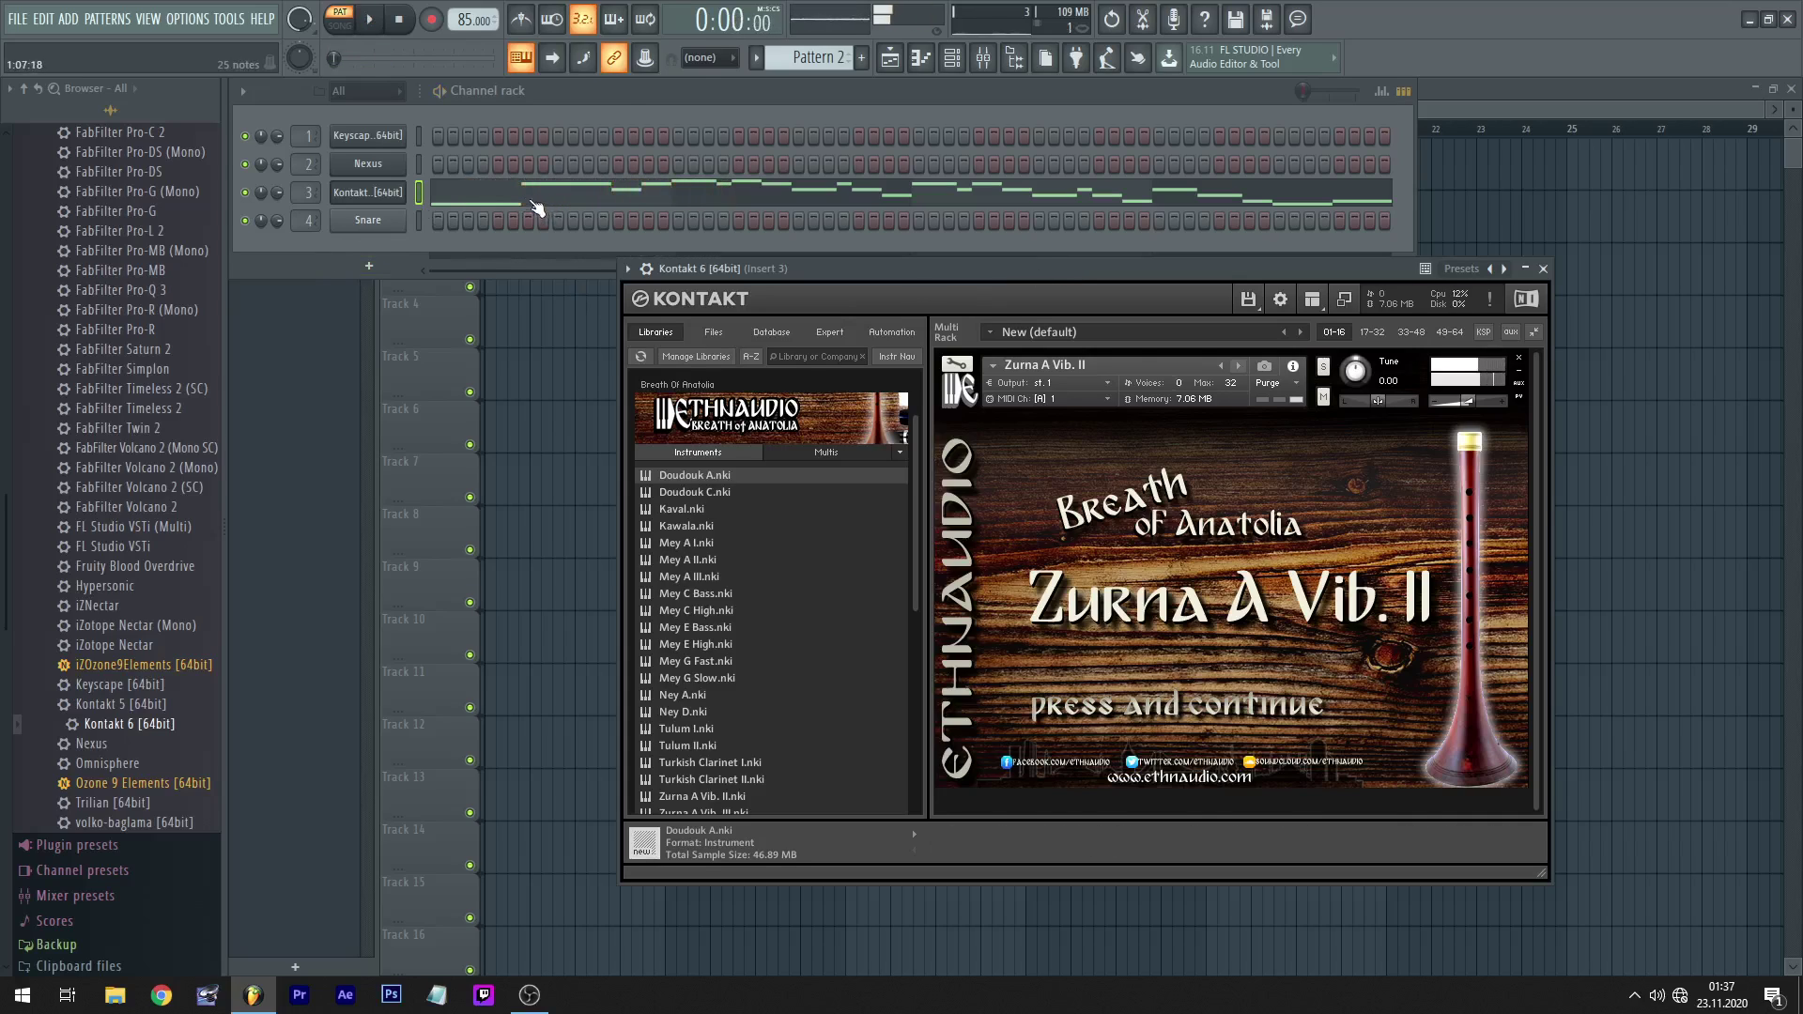
{"action": "left_click", "coordinate": [535, 205]}
{"action": "left_click_drag", "start_coordinate": [411, 544], "coordinate": [1412, 585]}
{"action": "key", "text": "space"}
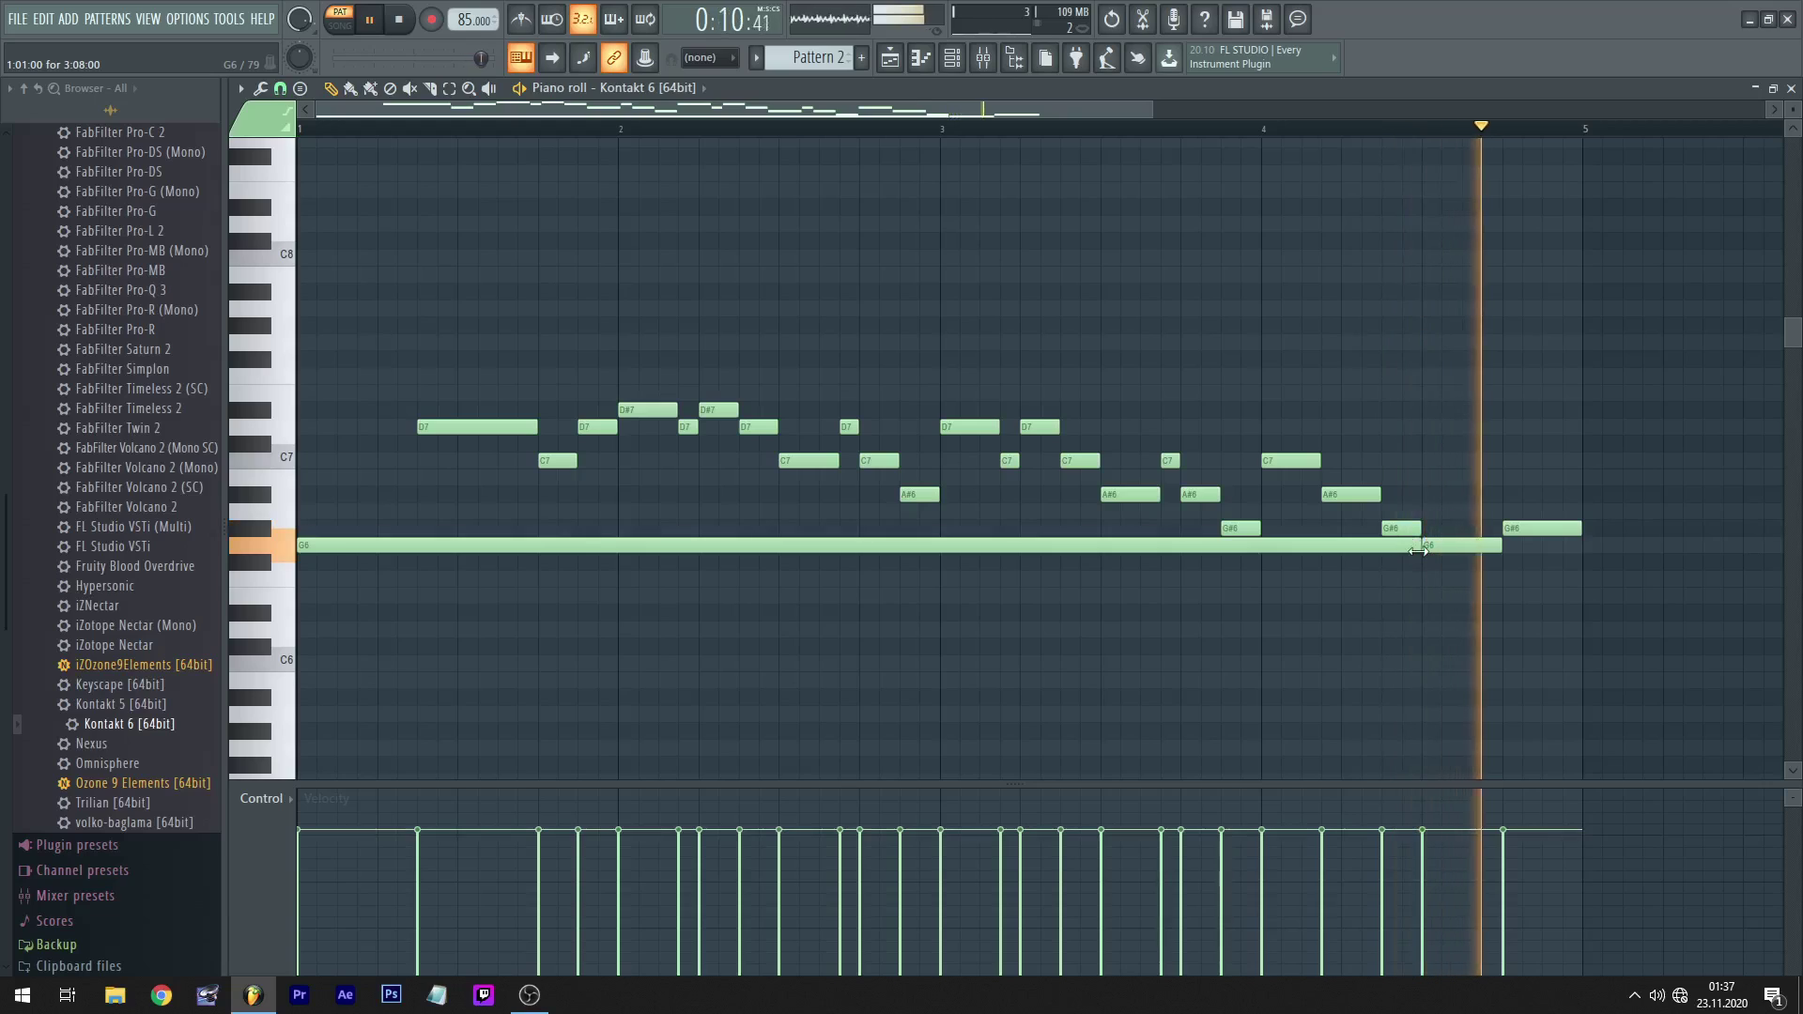
{"action": "key", "text": "space"}
{"action": "left_click_drag", "start_coordinate": [1416, 543], "coordinate": [412, 552]}
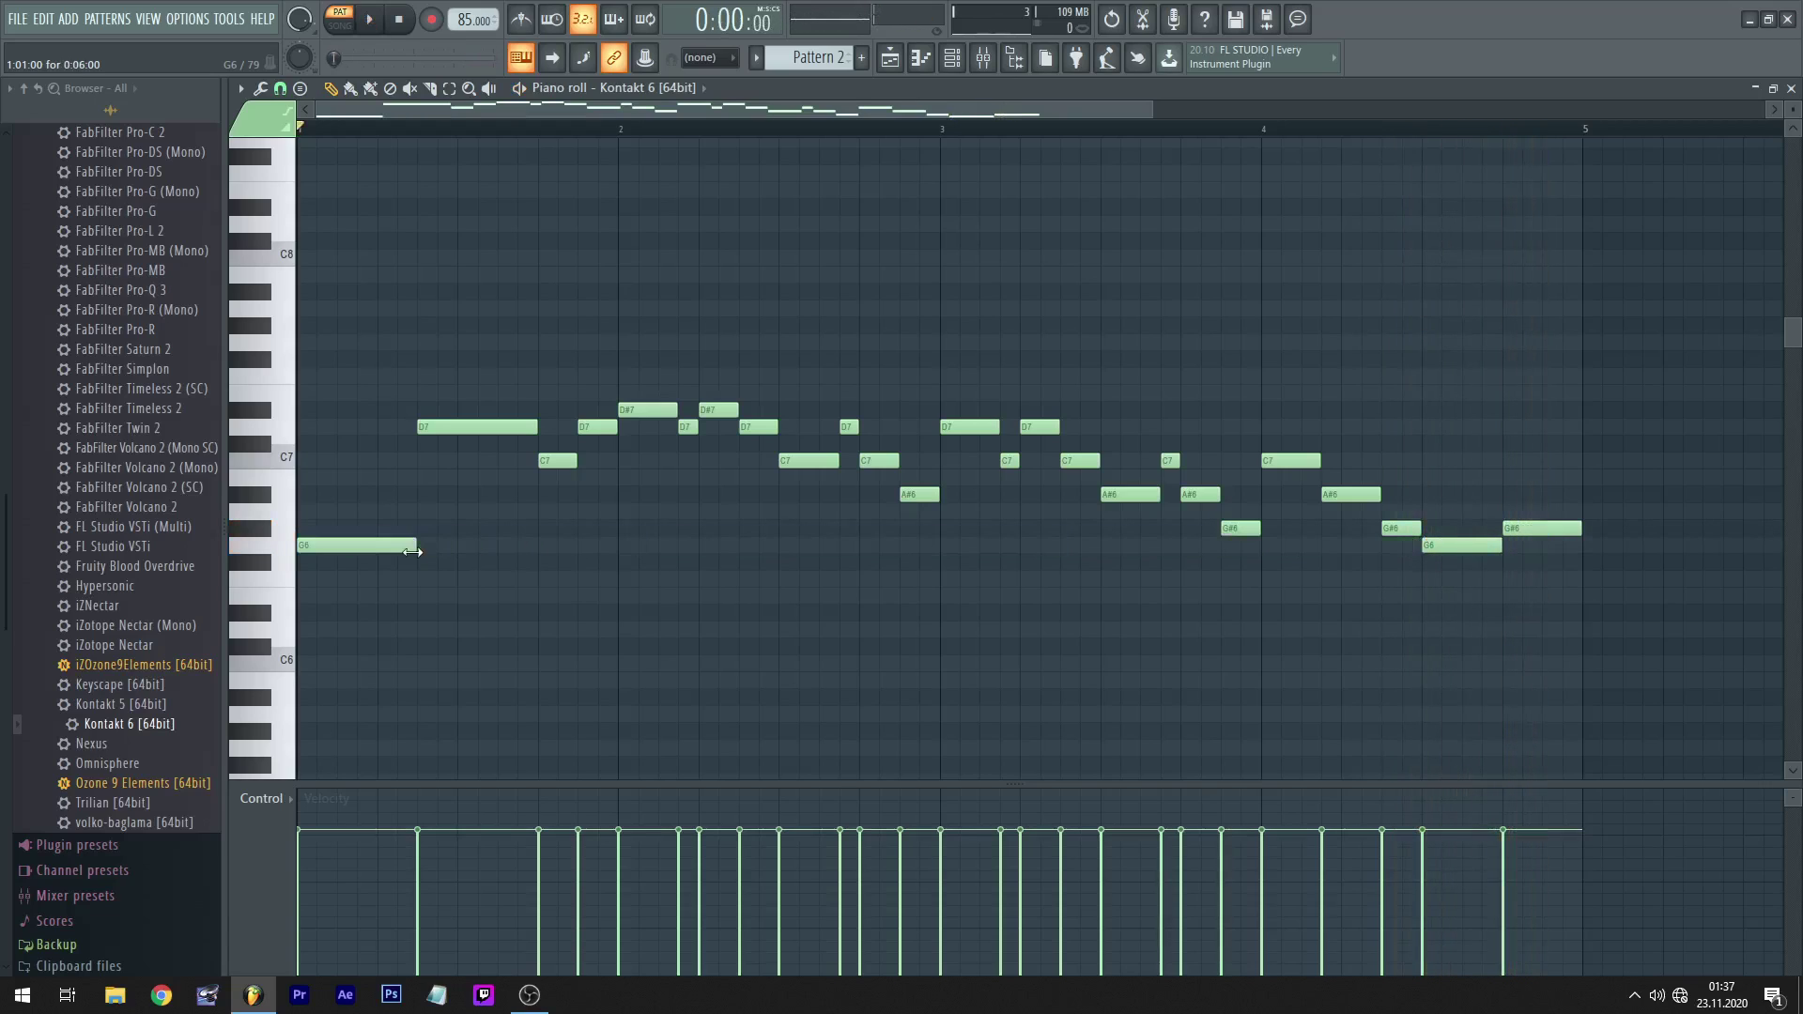
- Load the Zurna A Vib. III instrument in Kontakt and play Pattern 2 on it
{"action": "key", "text": "F7"}
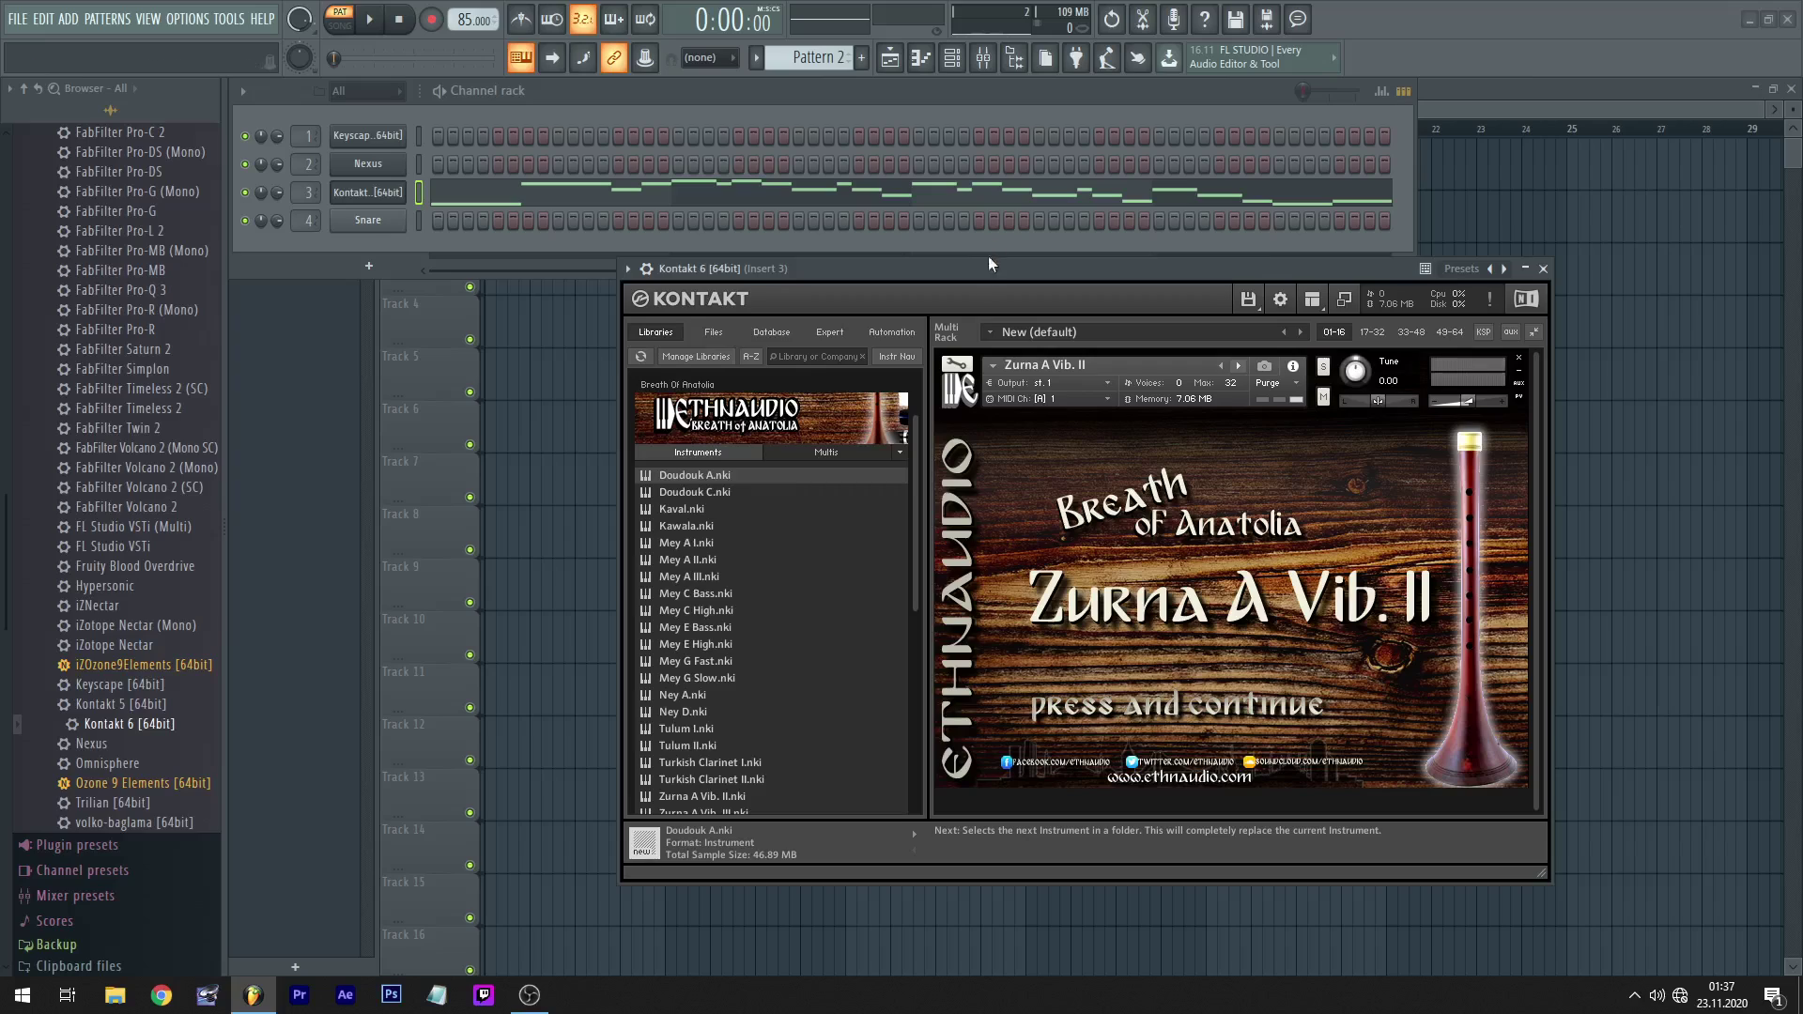
{"action": "left_click", "coordinate": [1238, 365]}
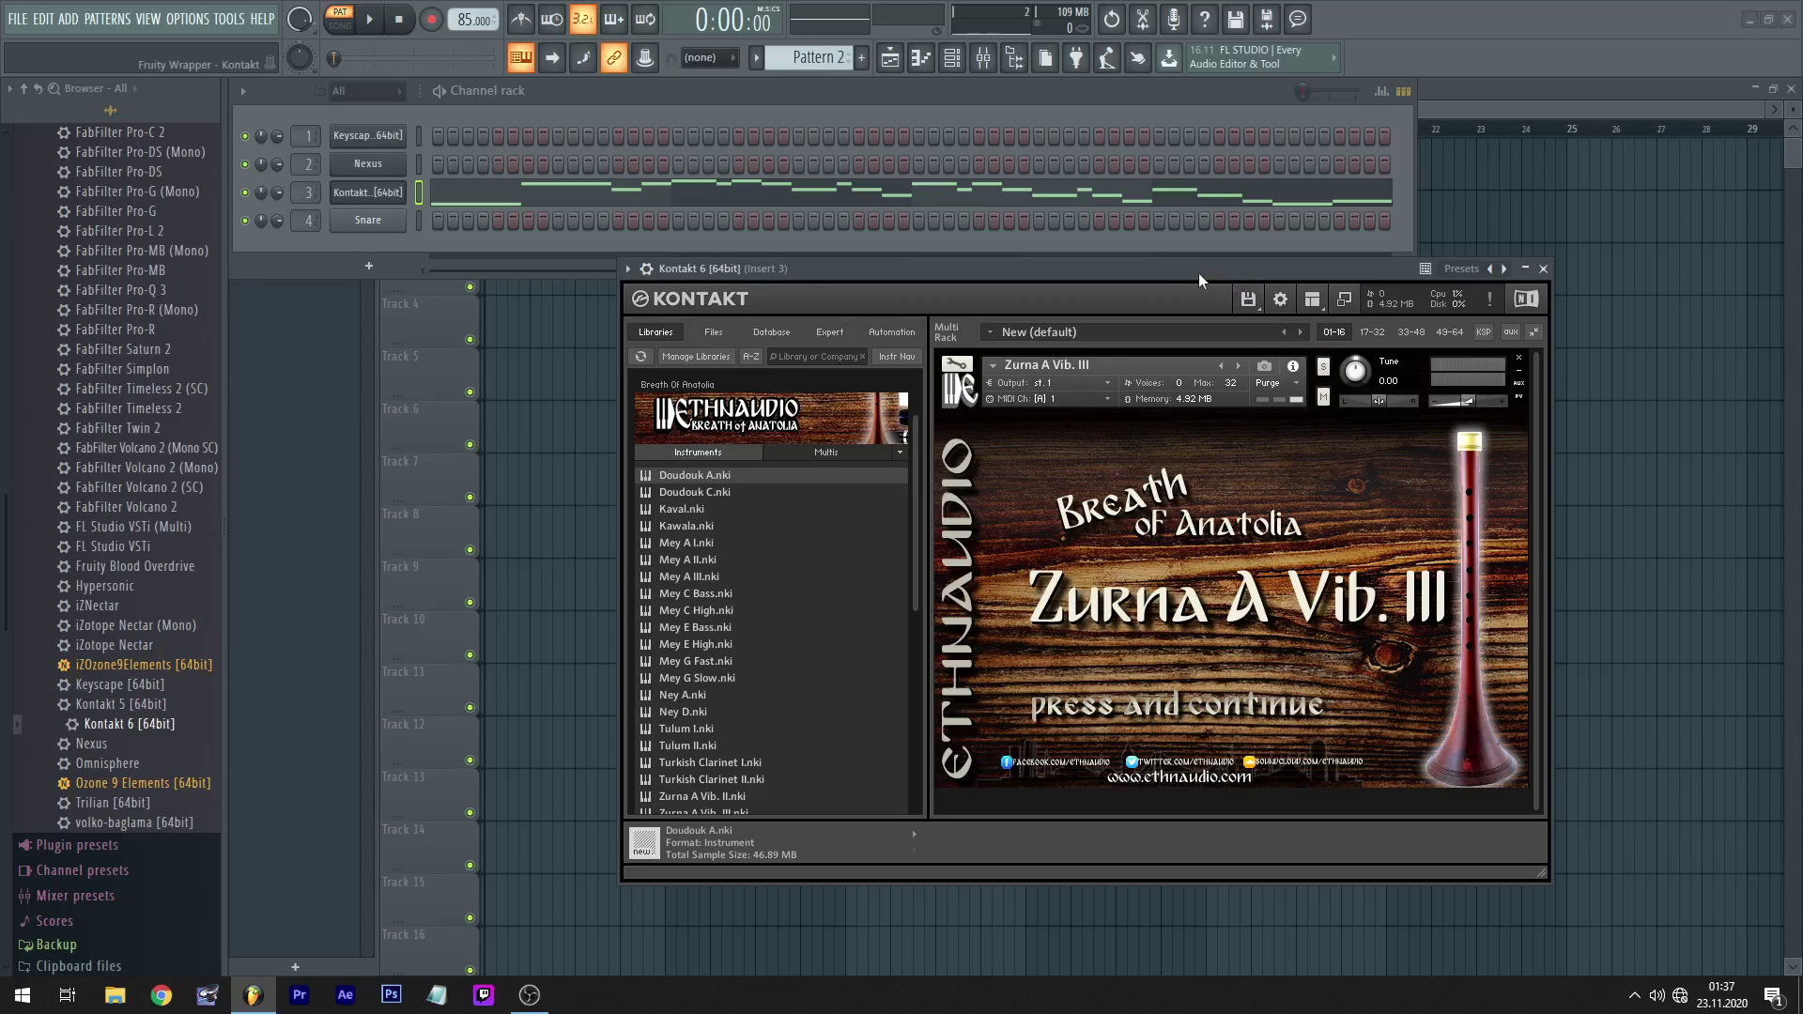
{"action": "left_click_drag", "start_coordinate": [1198, 273], "coordinate": [1220, 288]}
{"action": "key", "text": "space"}
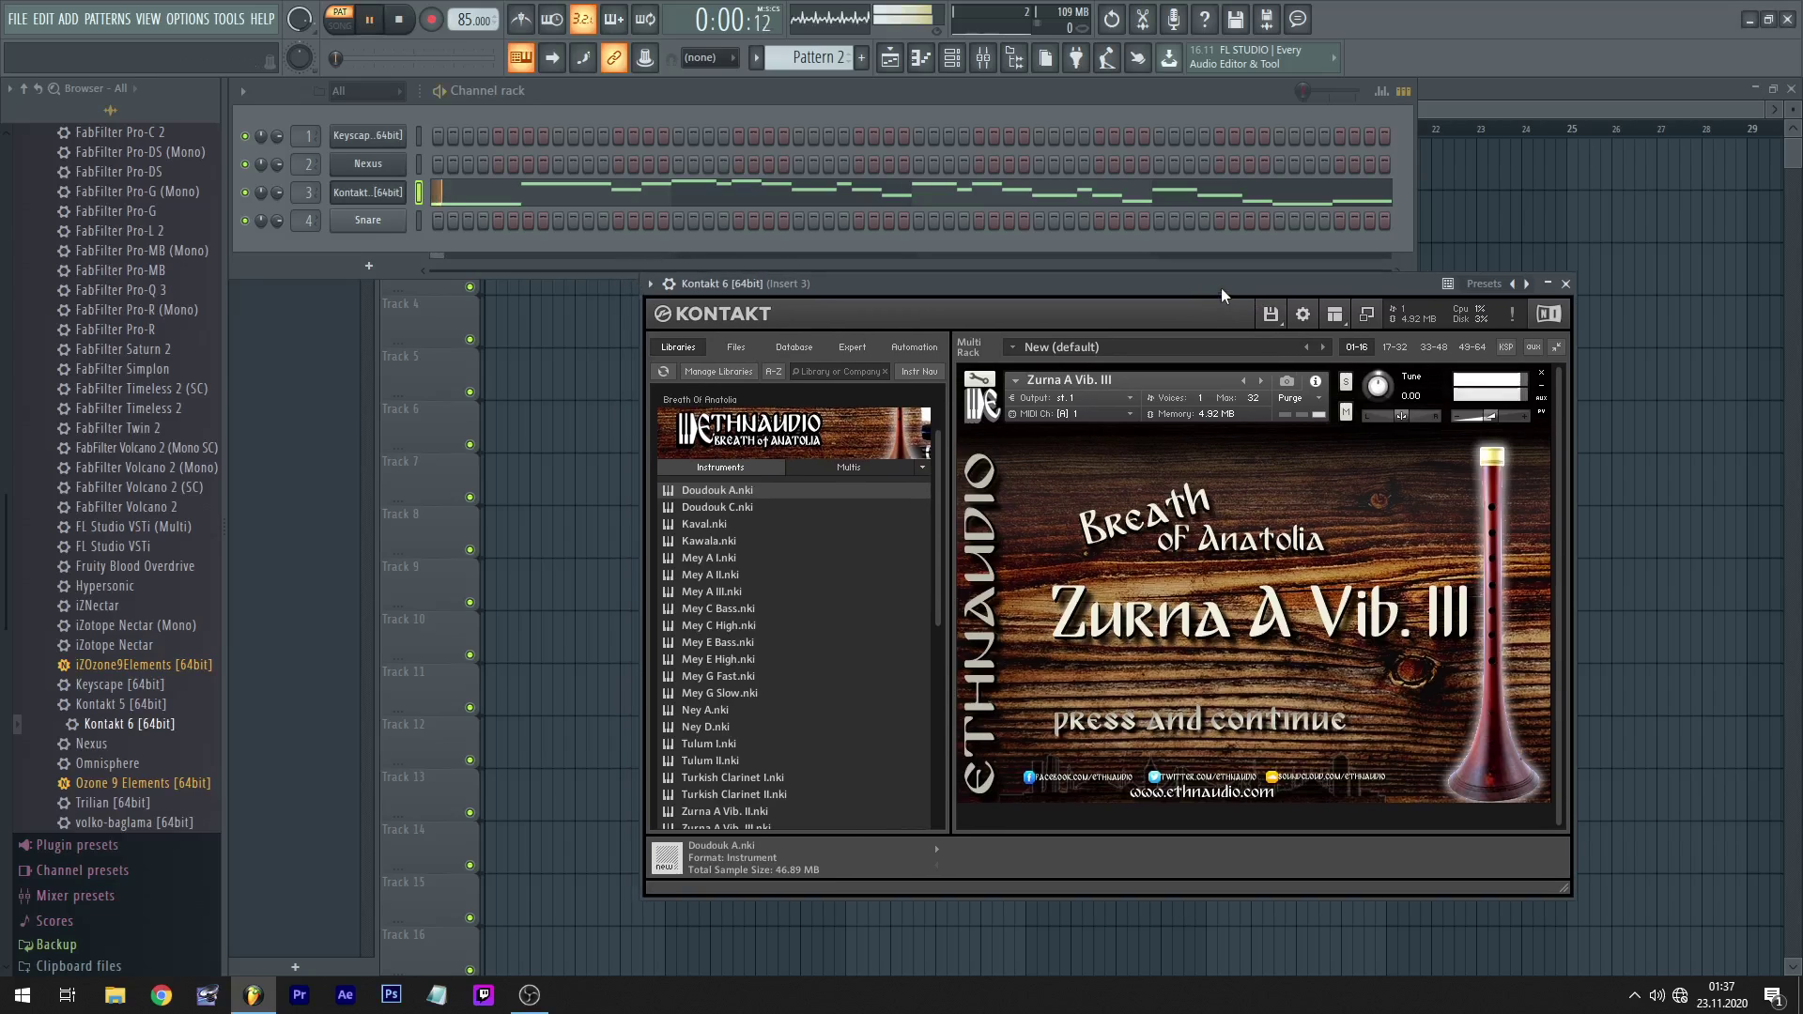
- Load the Zurna A Vib. instrument in Kontakt and play Pattern 2, replaying it from the start
{"action": "left_click", "coordinate": [1260, 378]}
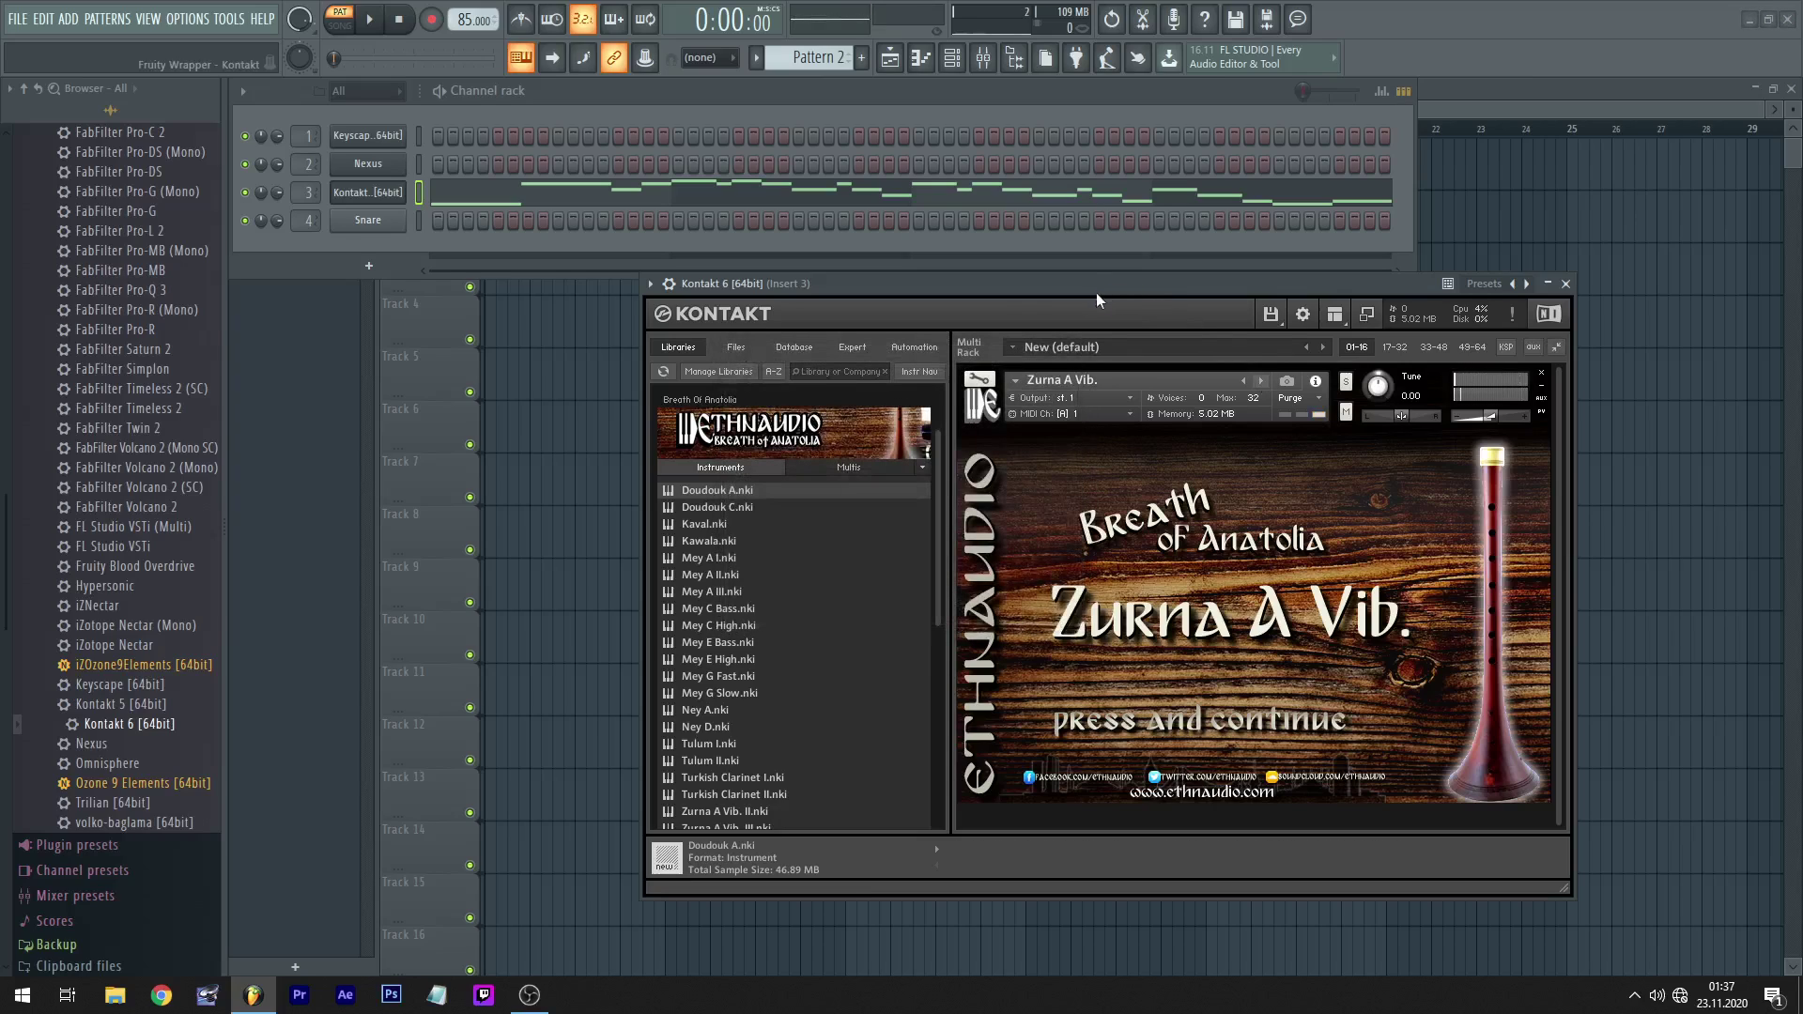
{"action": "left_click_drag", "start_coordinate": [1058, 291], "coordinate": [1121, 273]}
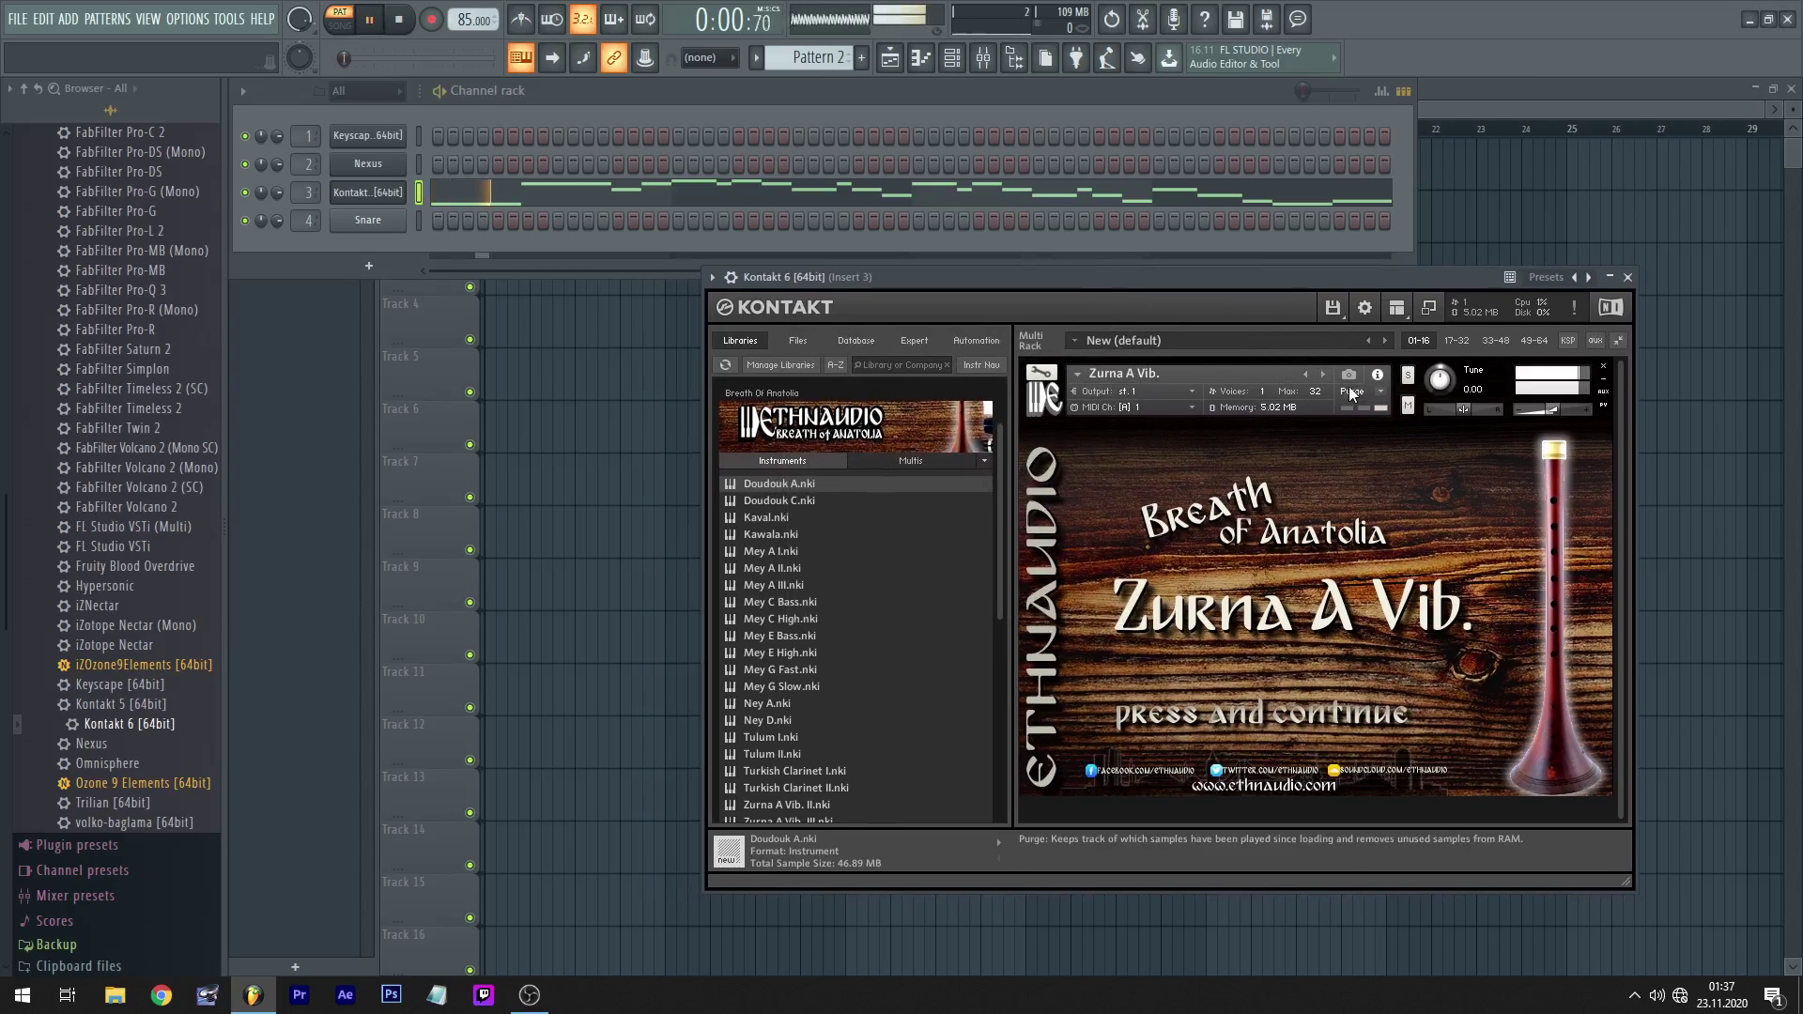
{"action": "key", "text": "space"}
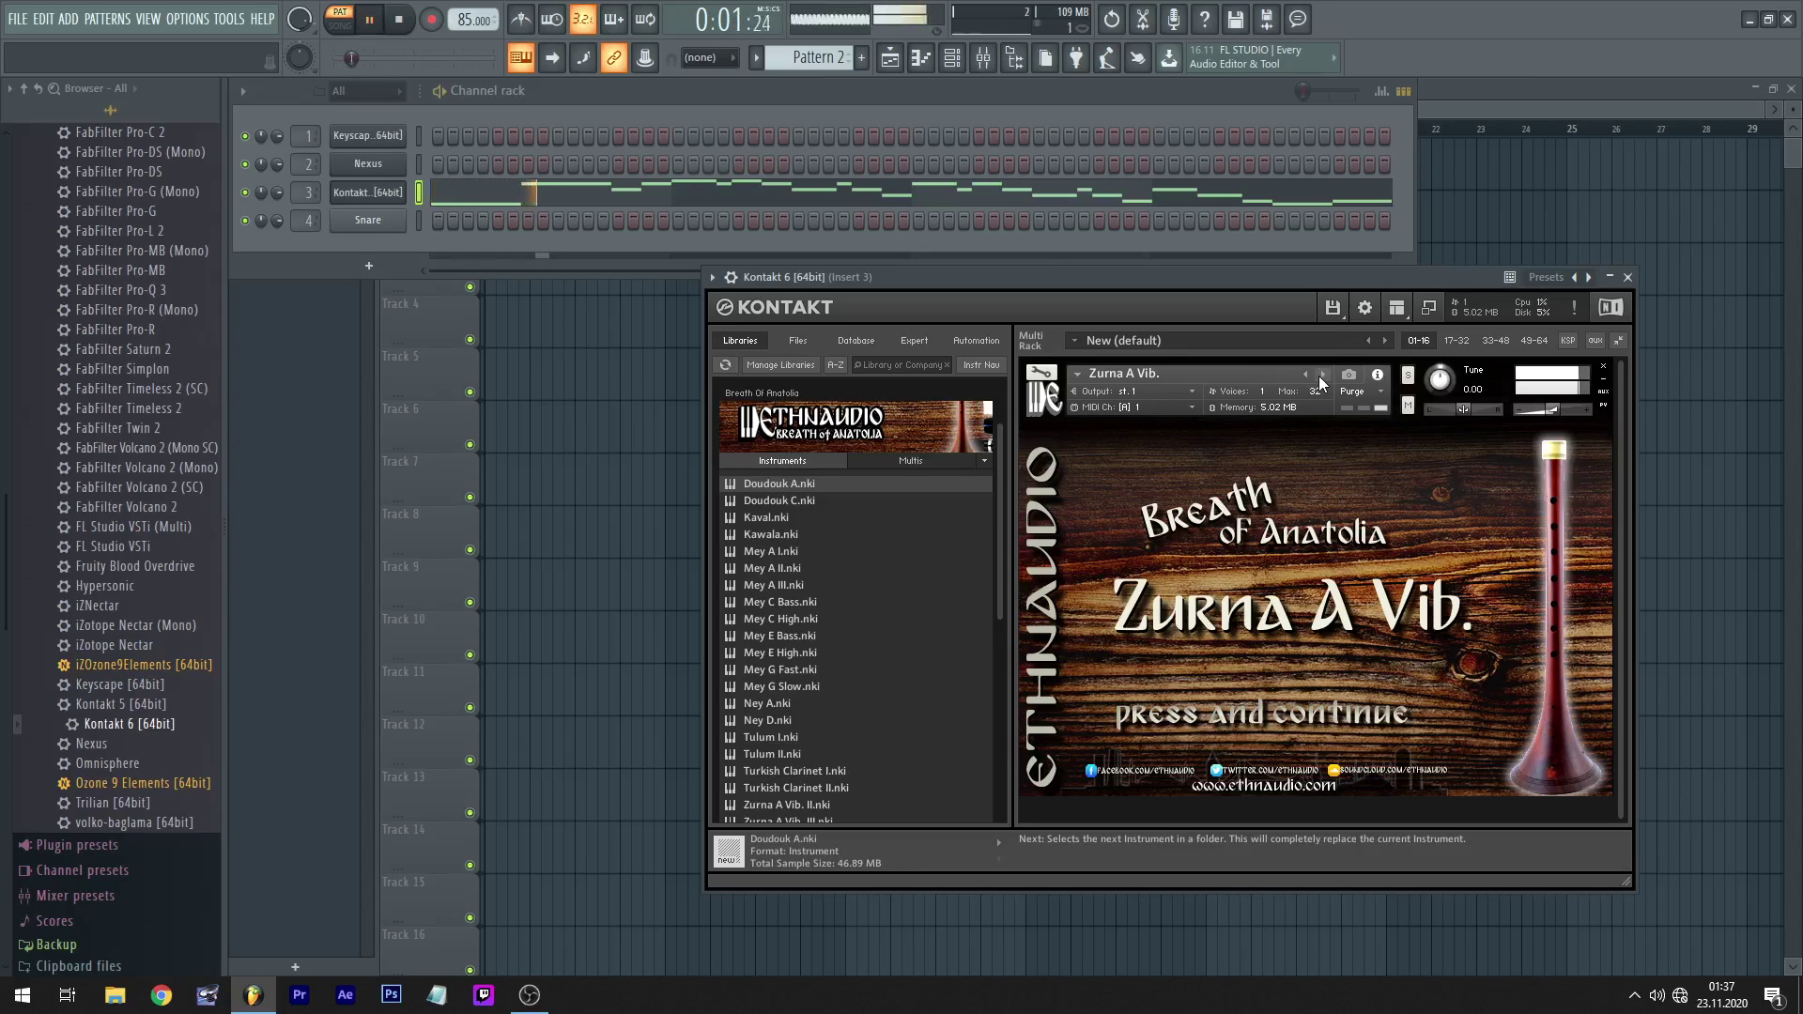
{"action": "key", "text": "space"}
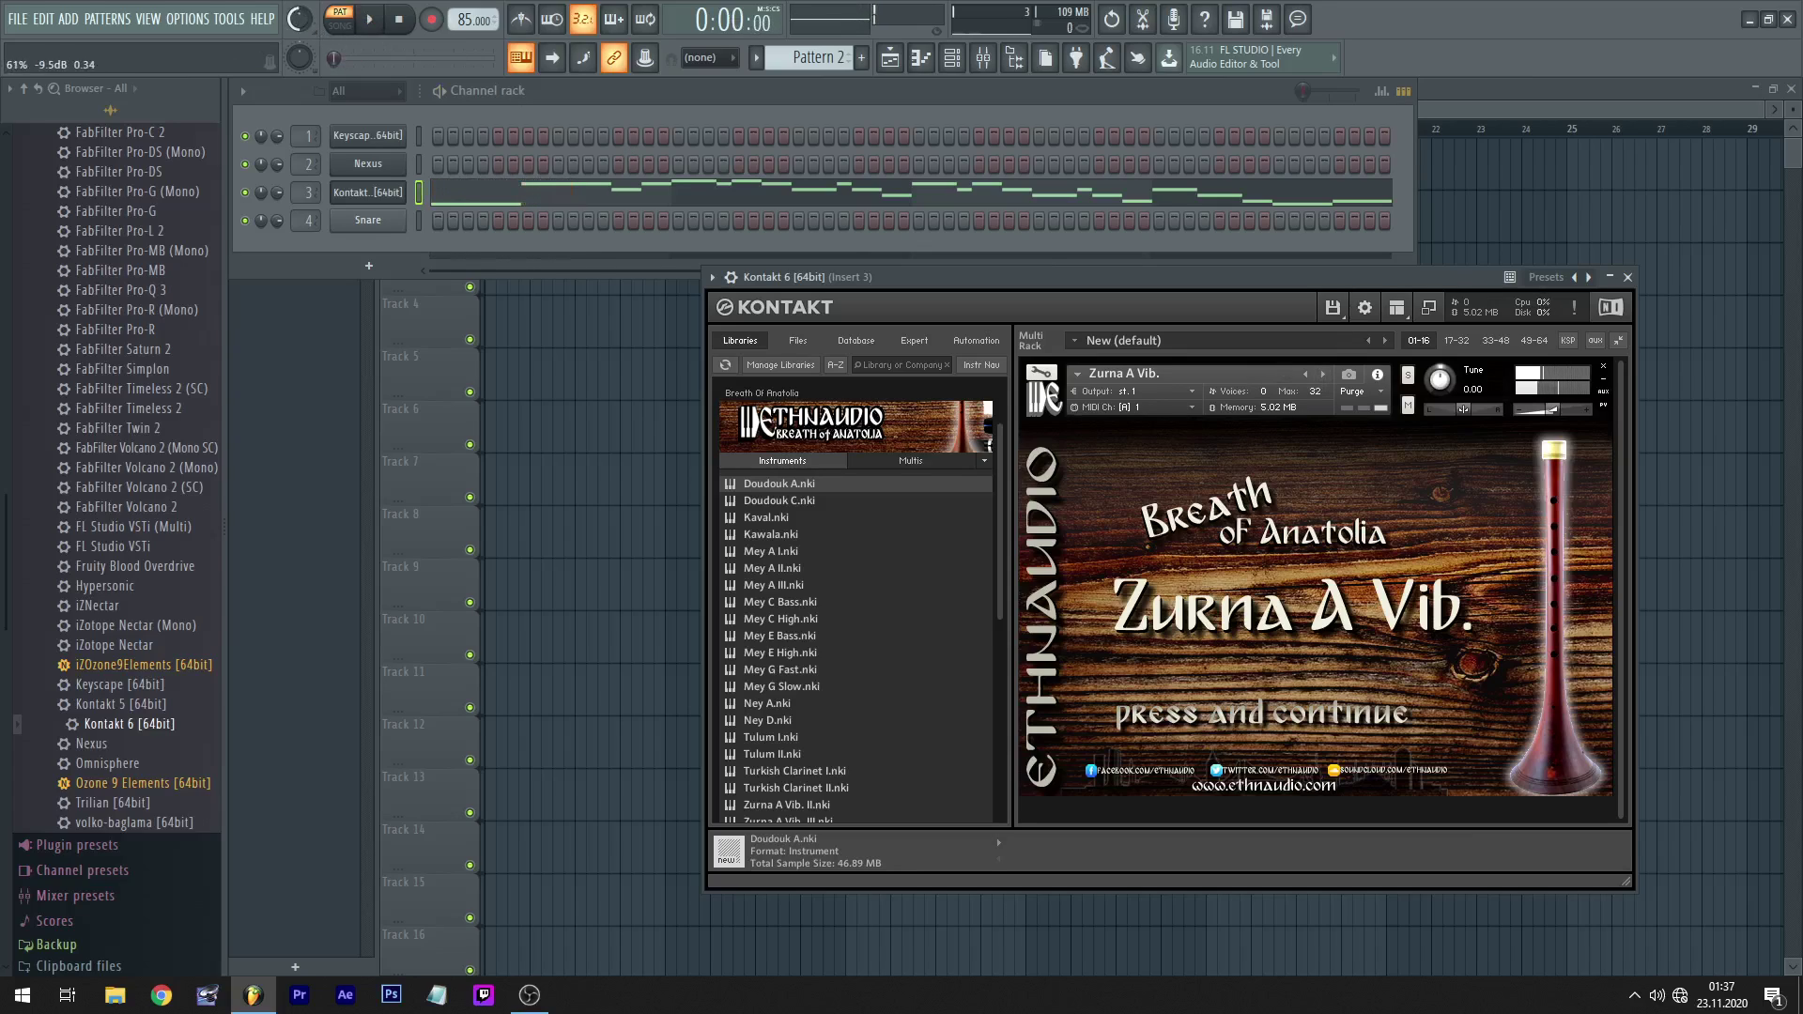
{"action": "key", "text": "space"}
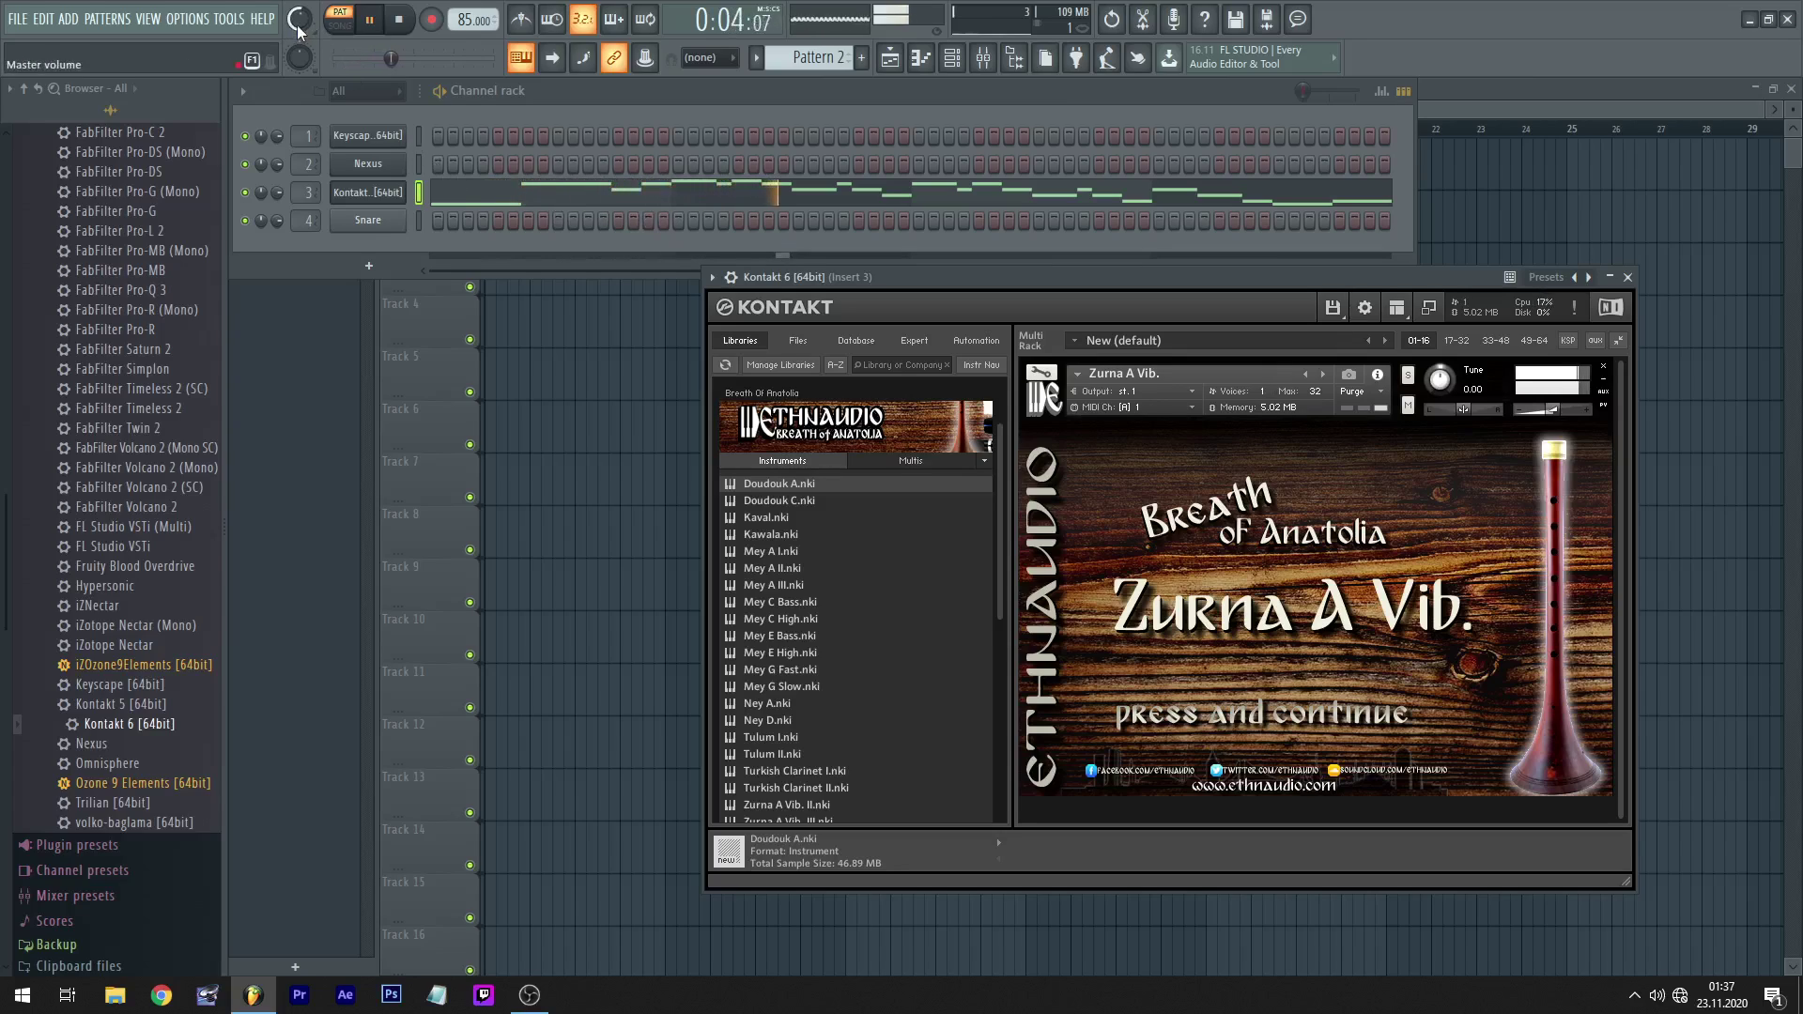
- Try Pattern 2's melody one octave lower on Zurna A Vib., play it, and move the notes back up an octave
{"action": "left_click", "coordinate": [532, 194]}
{"action": "key", "text": "space"}
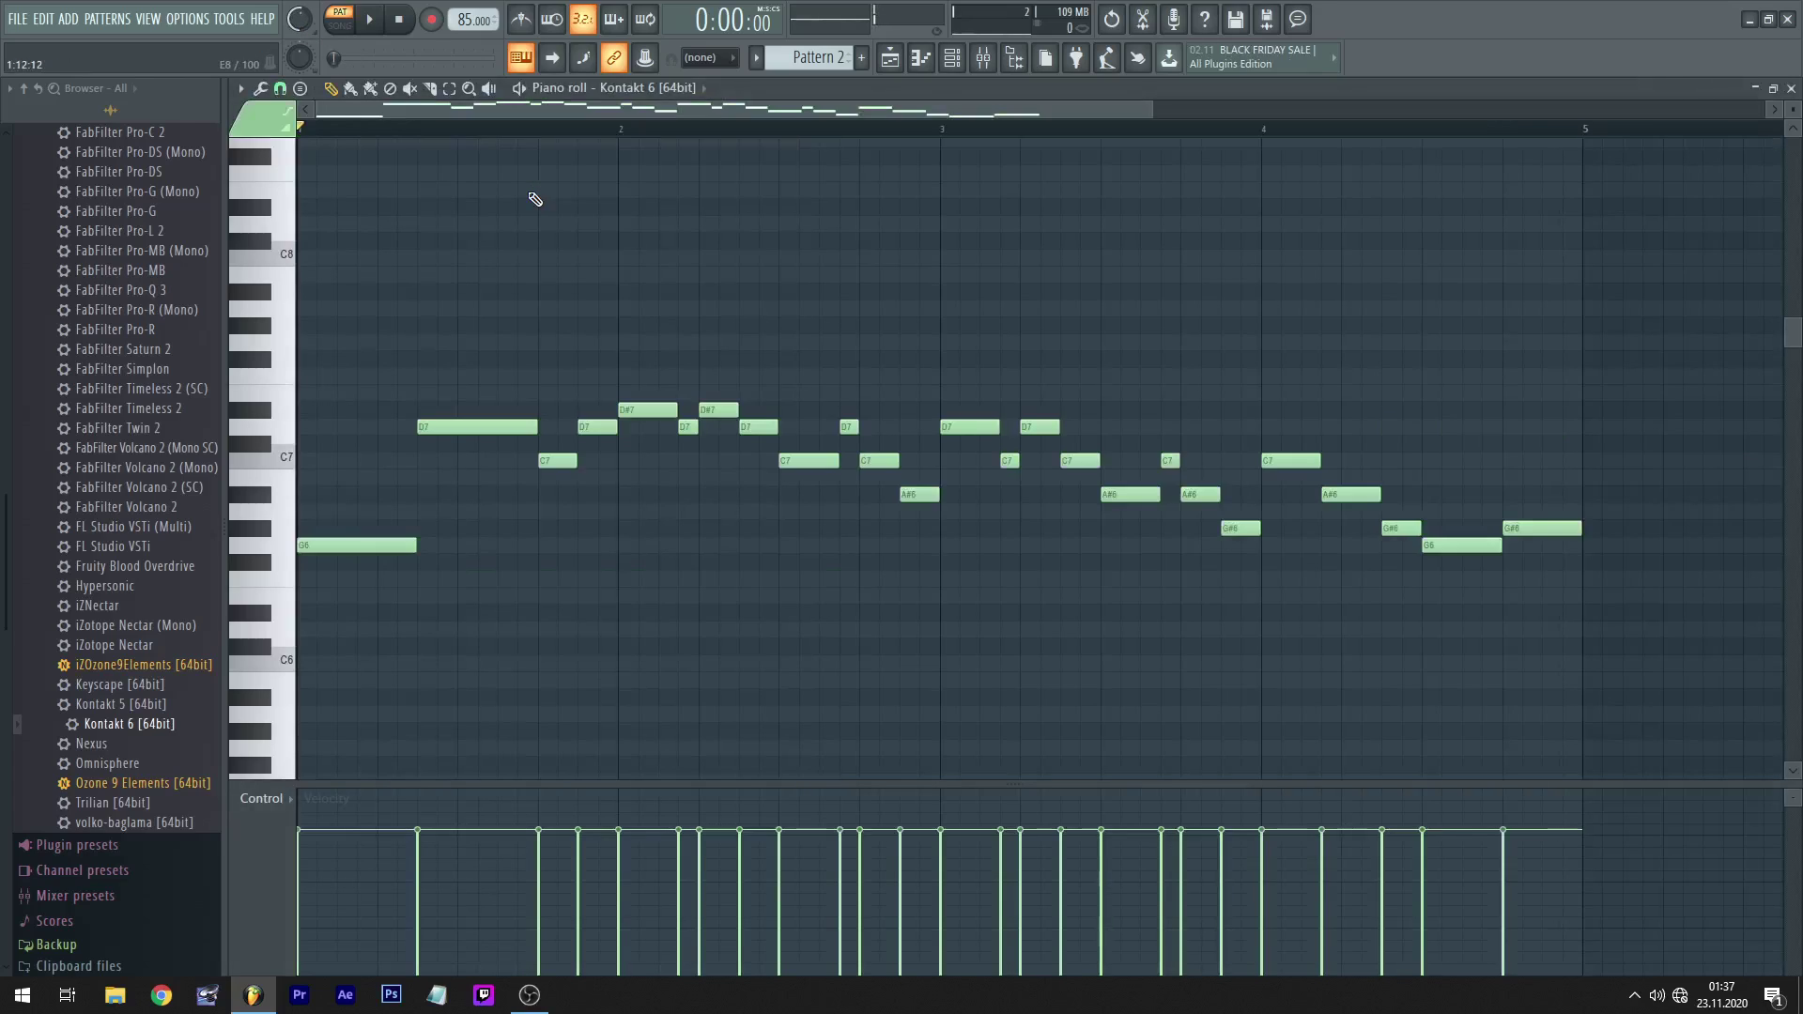
{"action": "key", "text": "ctrl+Down"}
{"action": "key", "text": "space"}
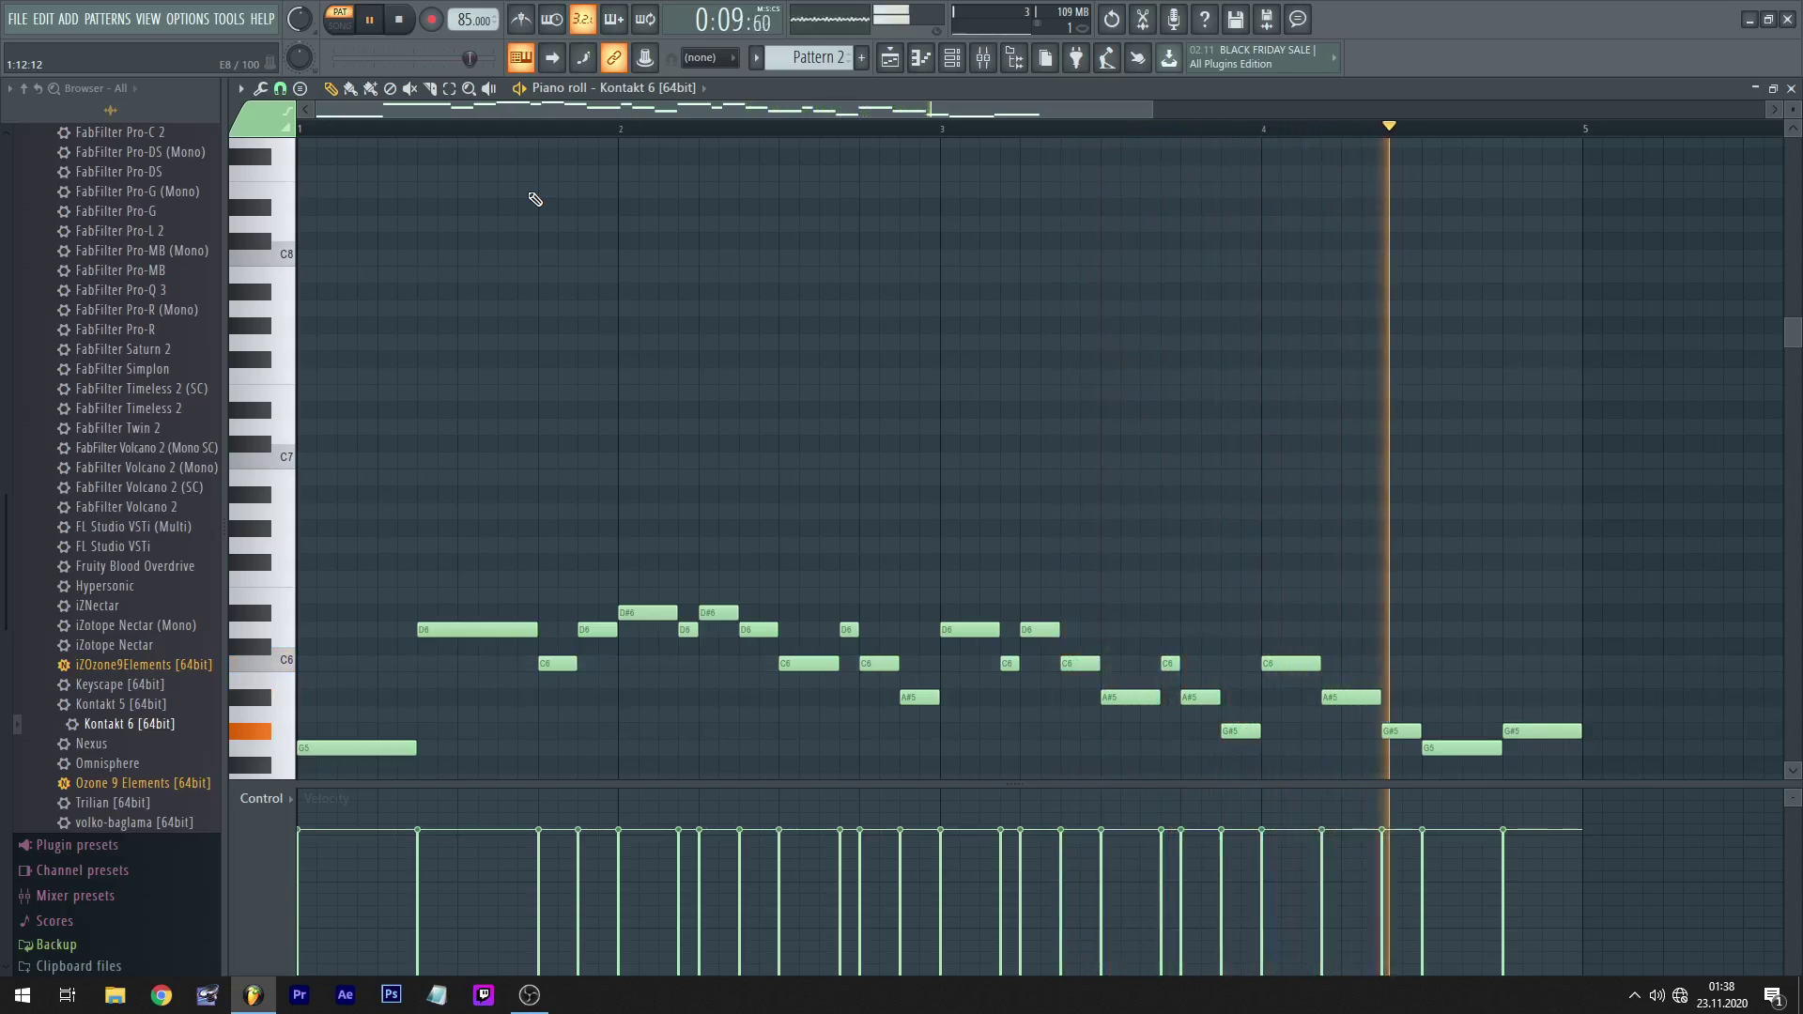
{"action": "key", "text": "space"}
{"action": "key", "text": "ctrl+Up"}
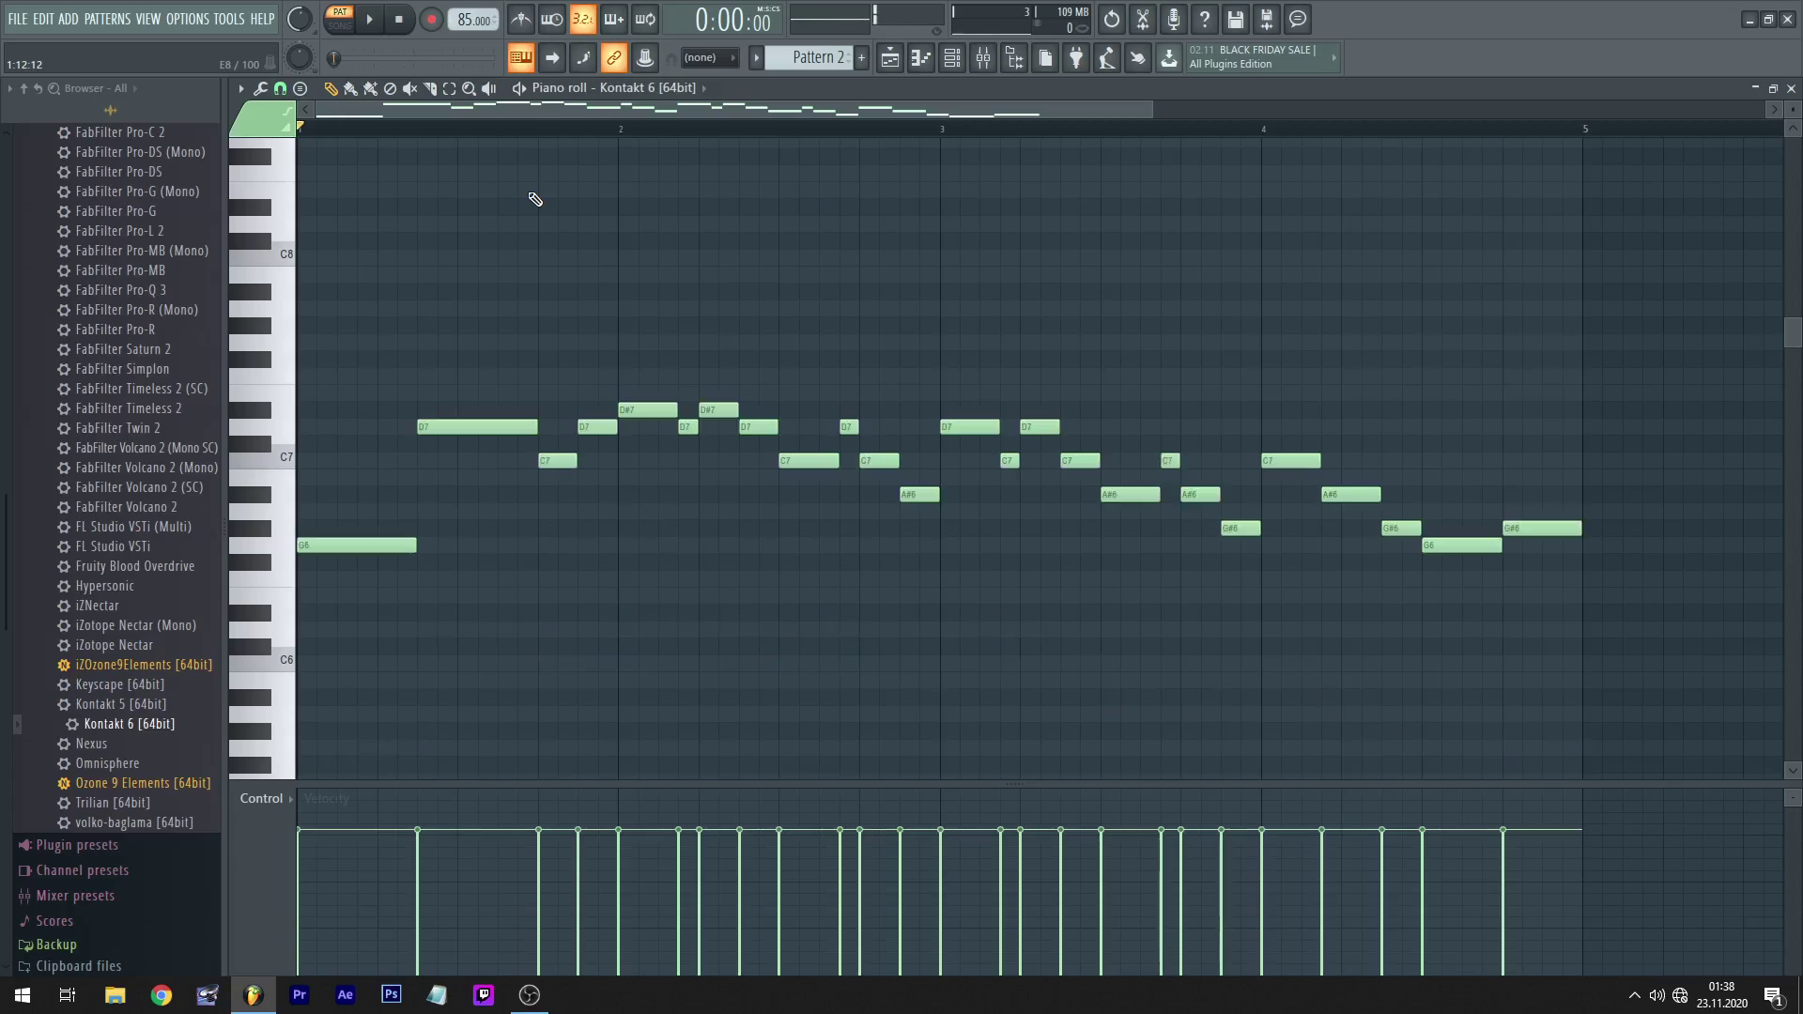
{"action": "key", "text": "Escape"}
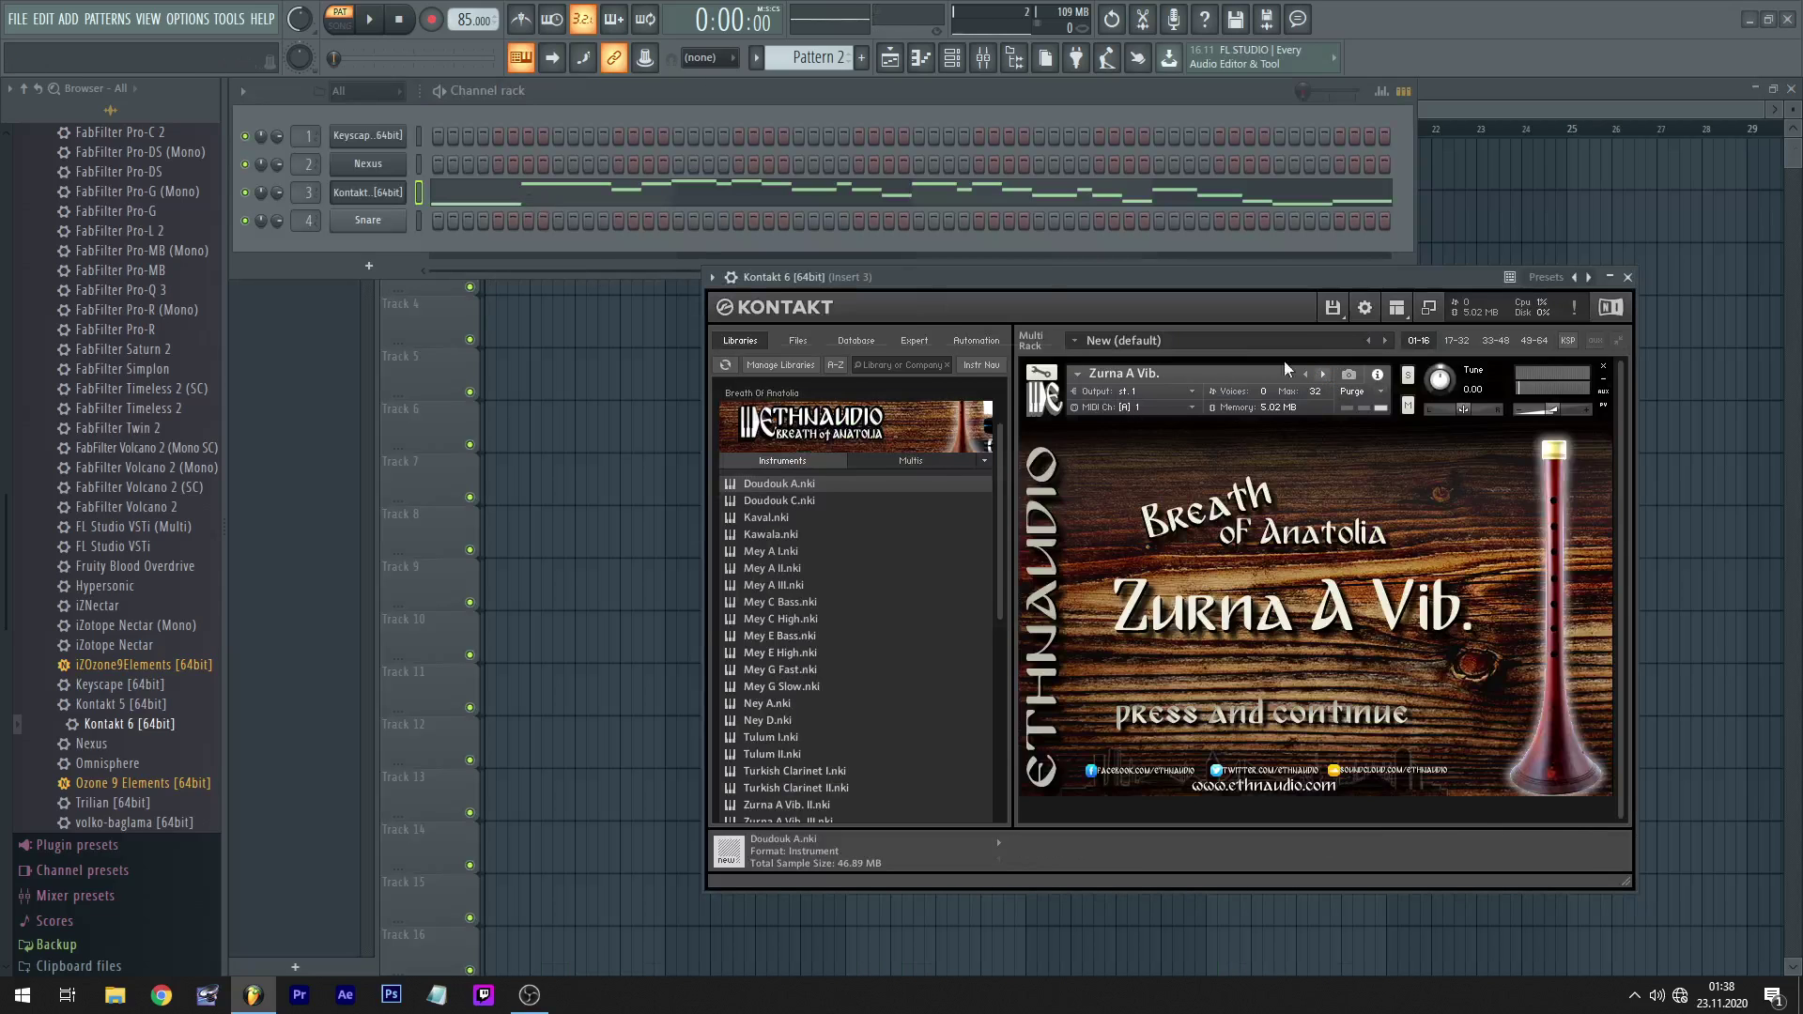
- Audition Pattern 2 on the Zurna A Zone I and Zurna A Zone II instruments in Kontakt
{"action": "left_click", "coordinate": [1322, 374]}
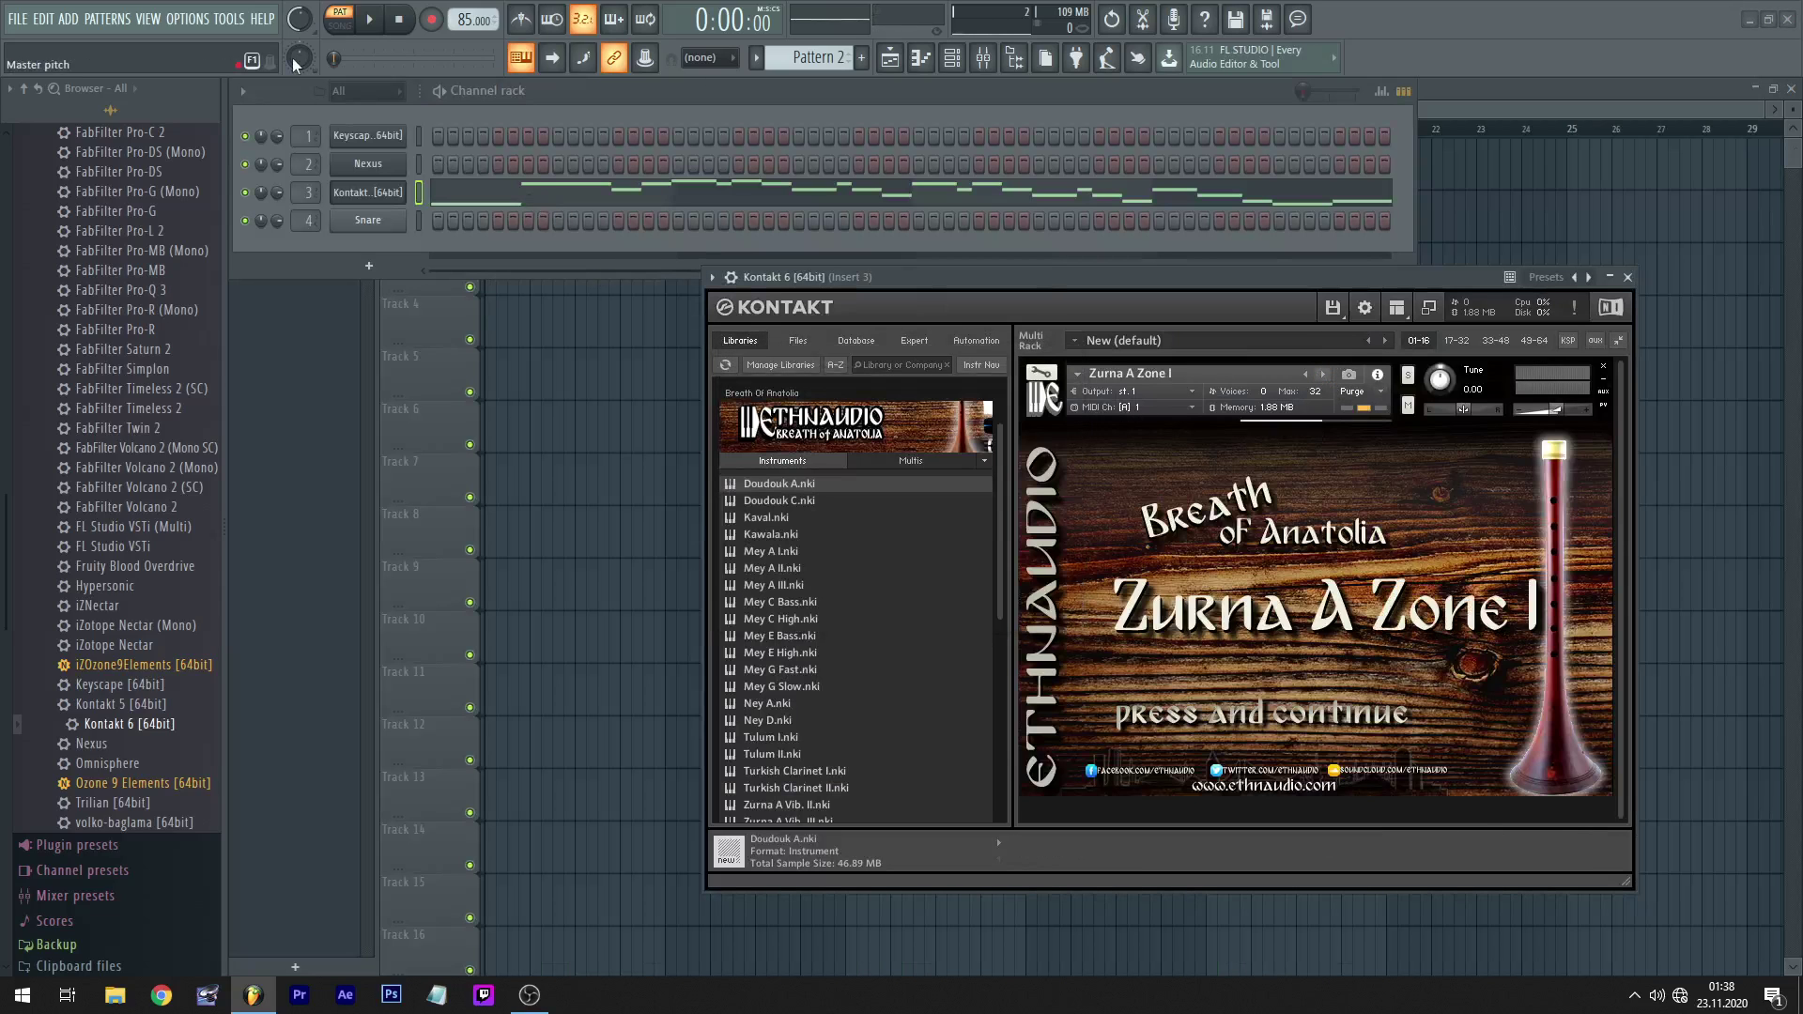
{"action": "left_click", "coordinate": [372, 21]}
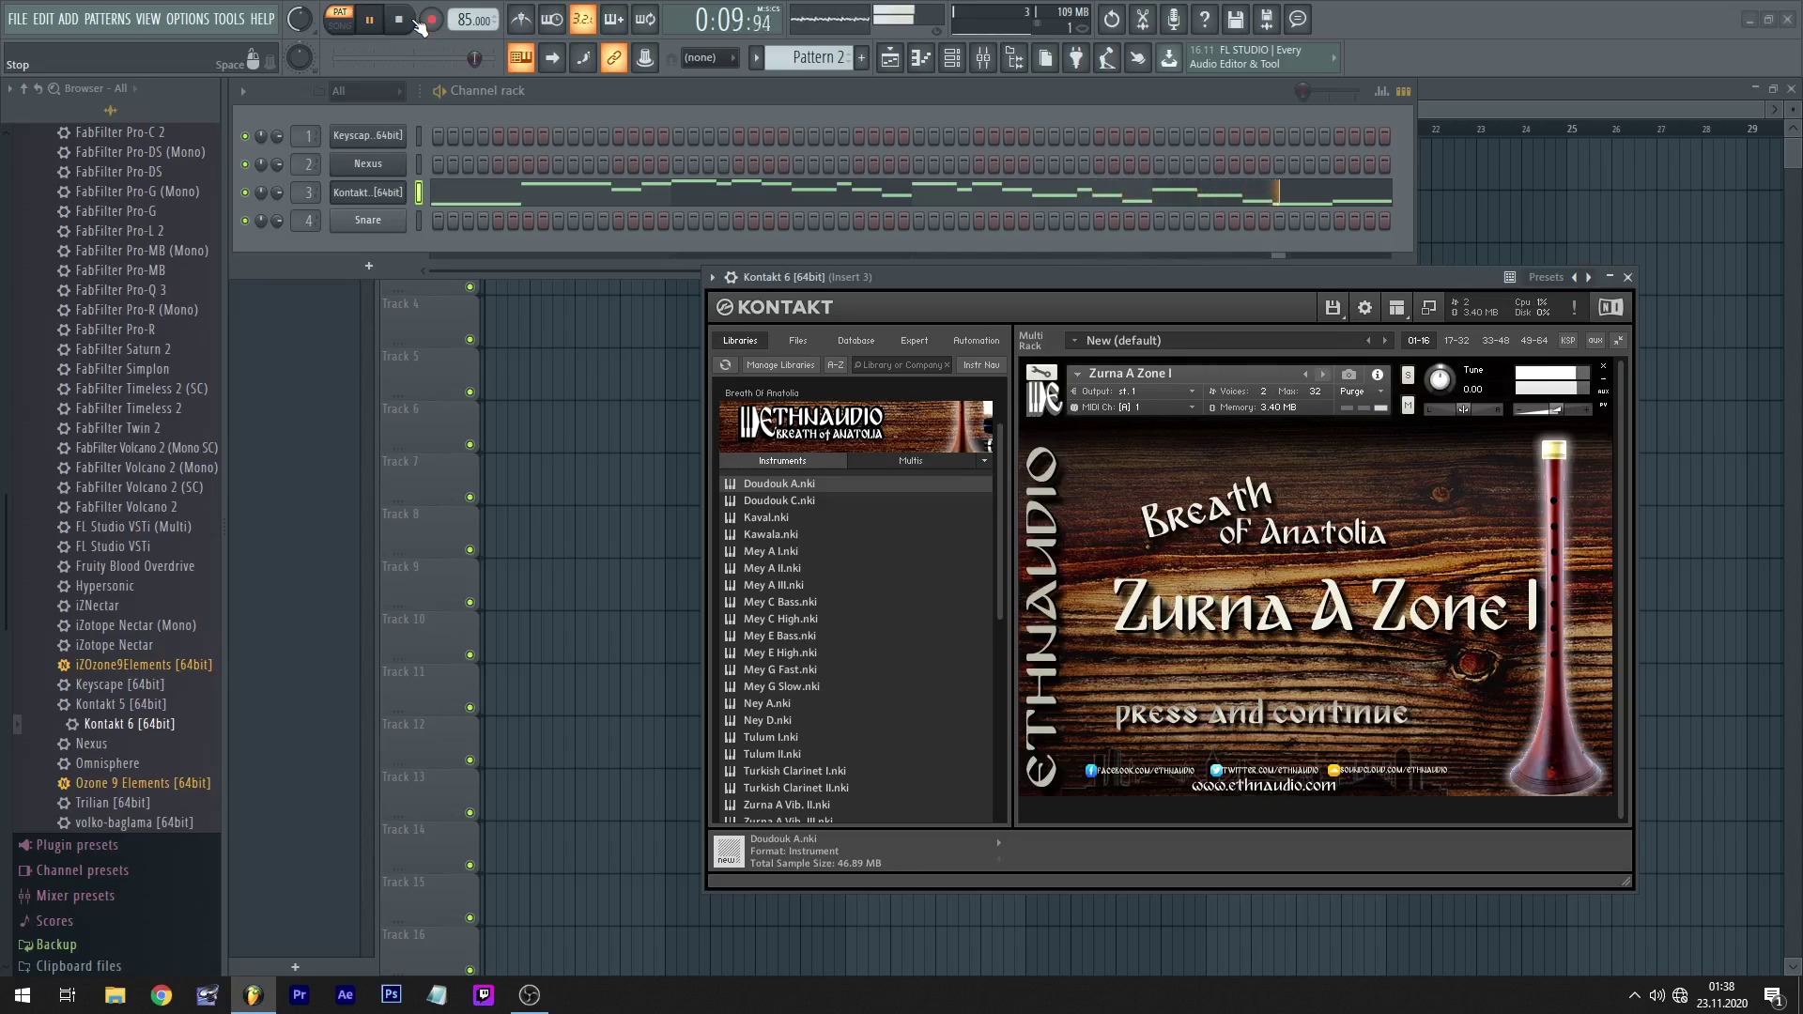
{"action": "left_click", "coordinate": [419, 25]}
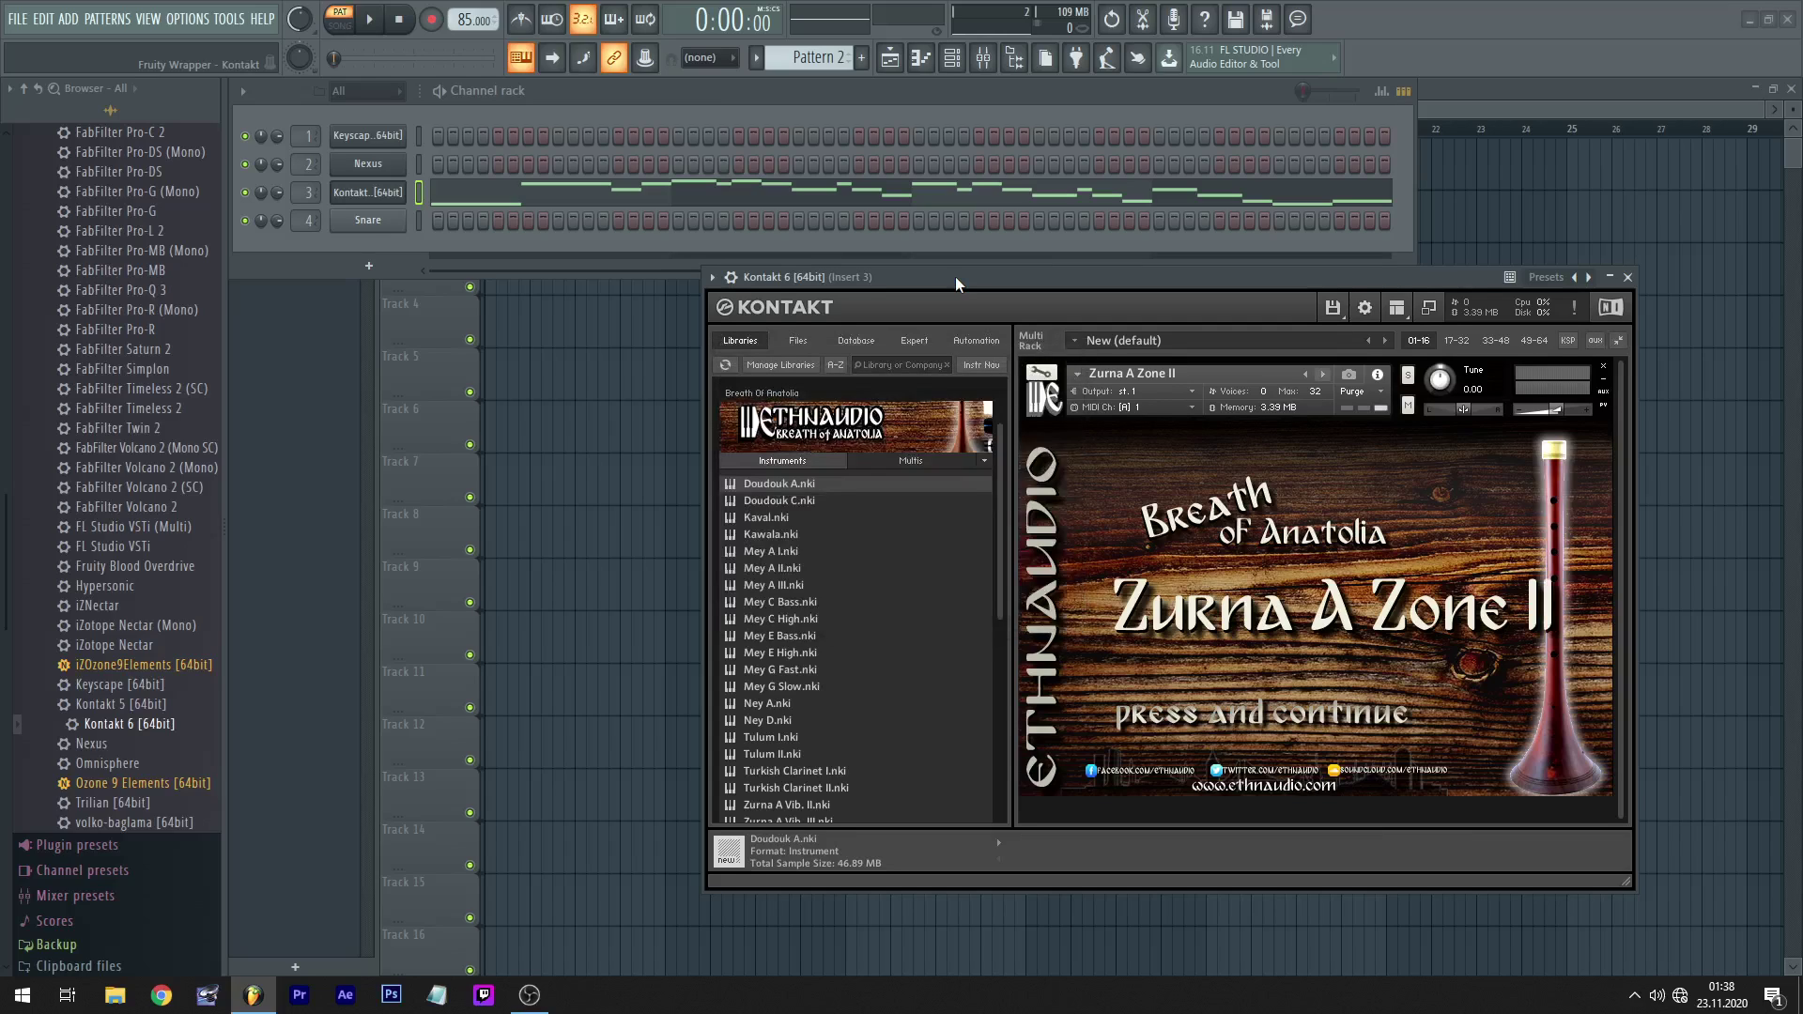
{"action": "mouse_move", "coordinate": [954, 276]}
{"action": "left_mouse_down"}
{"action": "mouse_move", "coordinate": [1006, 286]}
{"action": "mouse_move", "coordinate": [965, 286]}
{"action": "left_mouse_up"}
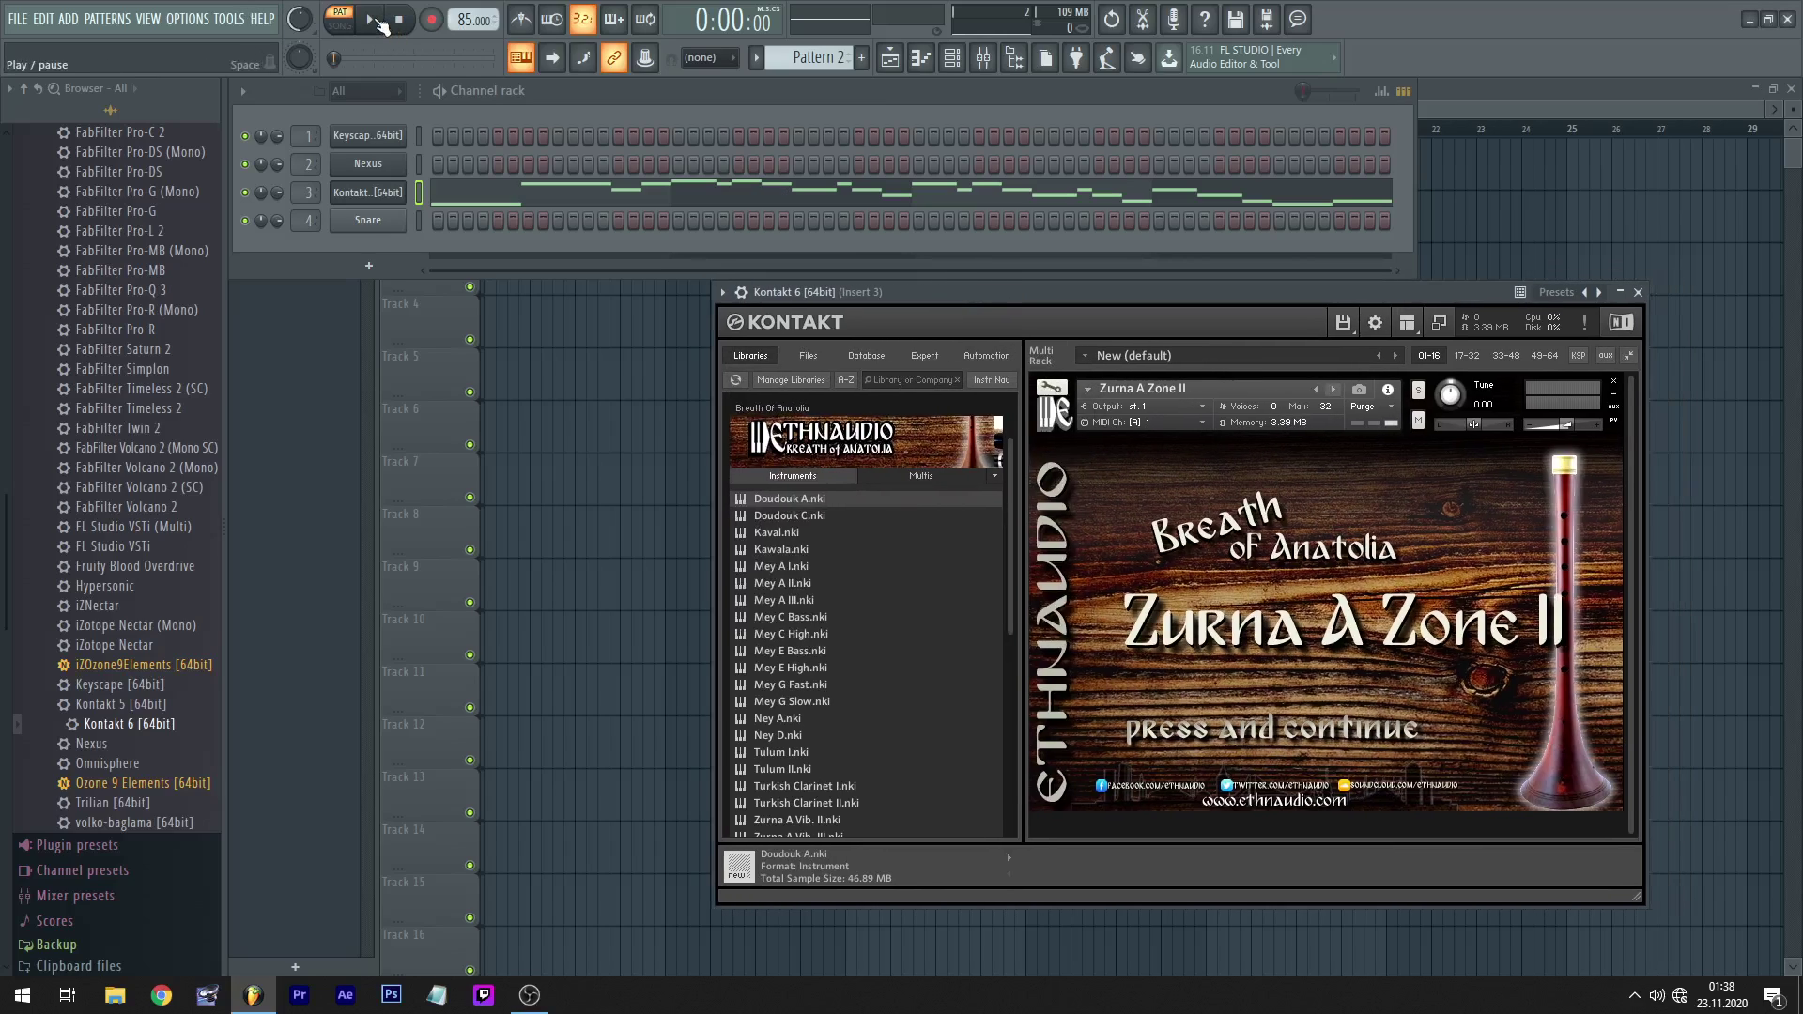
{"action": "left_click", "coordinate": [374, 19]}
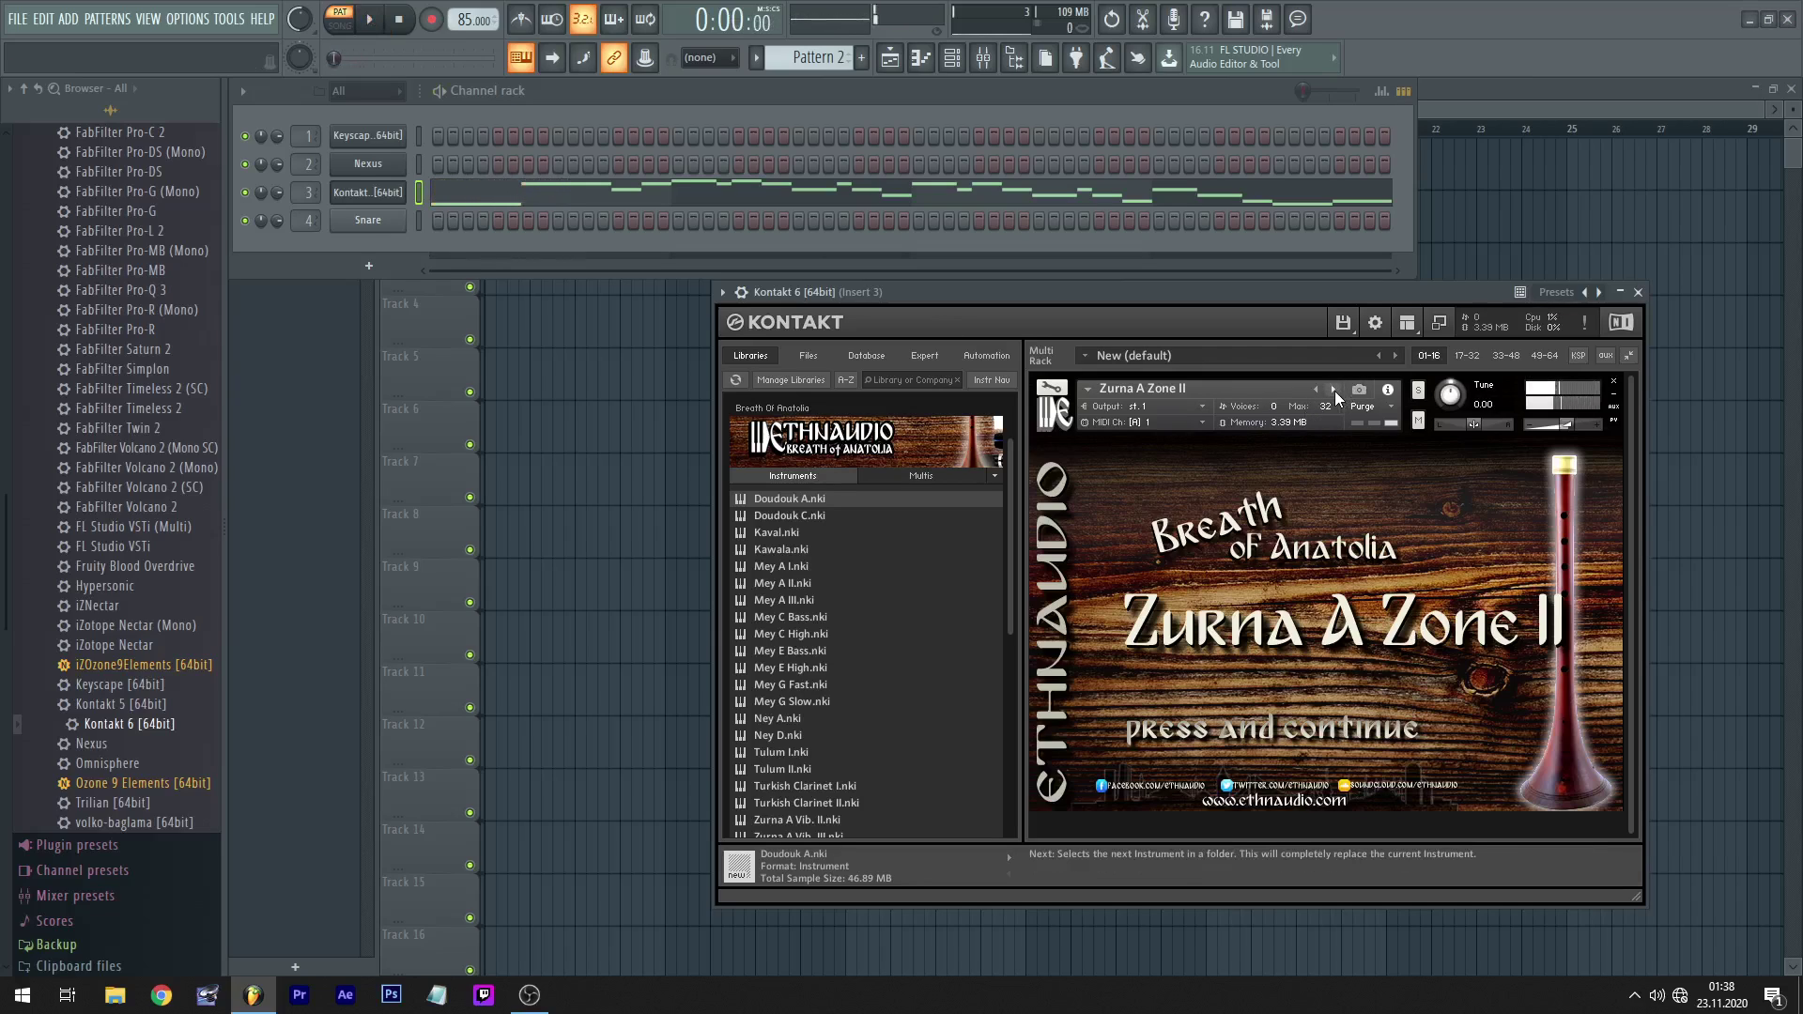
- Audition Pattern 2 on the Zurna A and Zurna C Vib. II instruments in Kontakt
{"action": "left_click", "coordinate": [1333, 388]}
{"action": "key", "text": "space"}
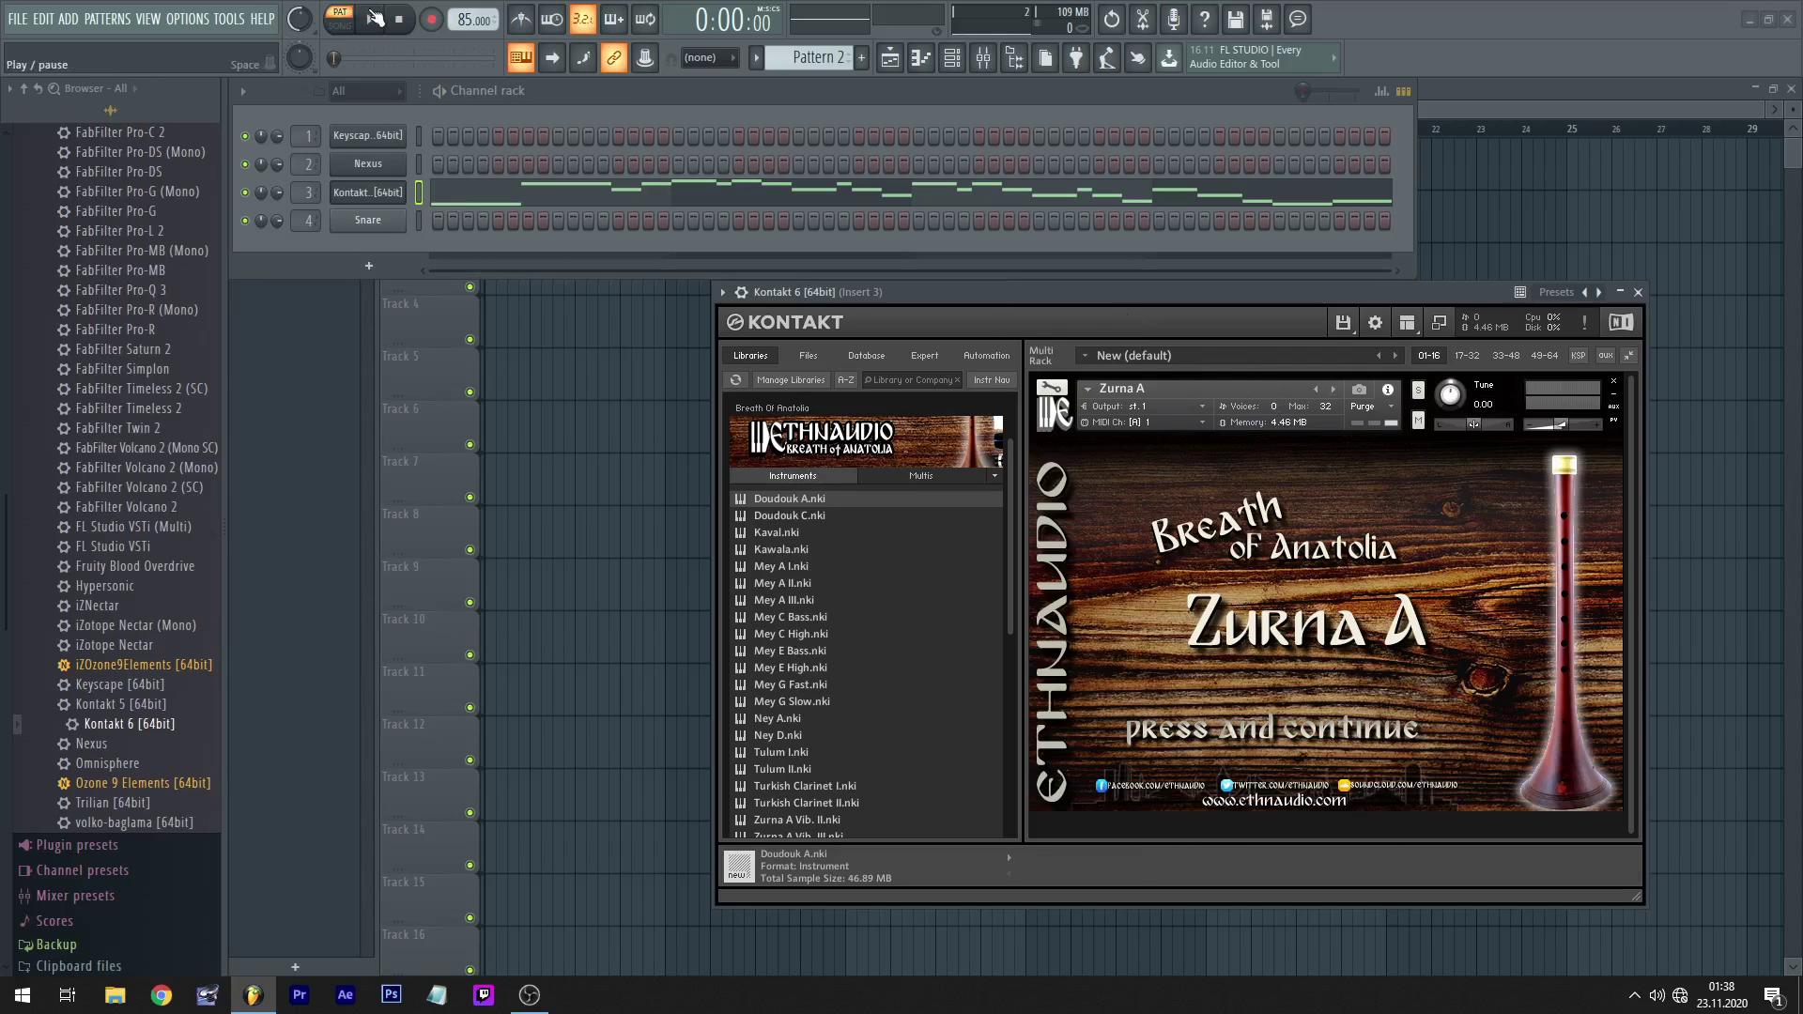
{"action": "scroll", "coordinate": [881, 644], "scroll_direction": "down", "scroll_amount": 4}
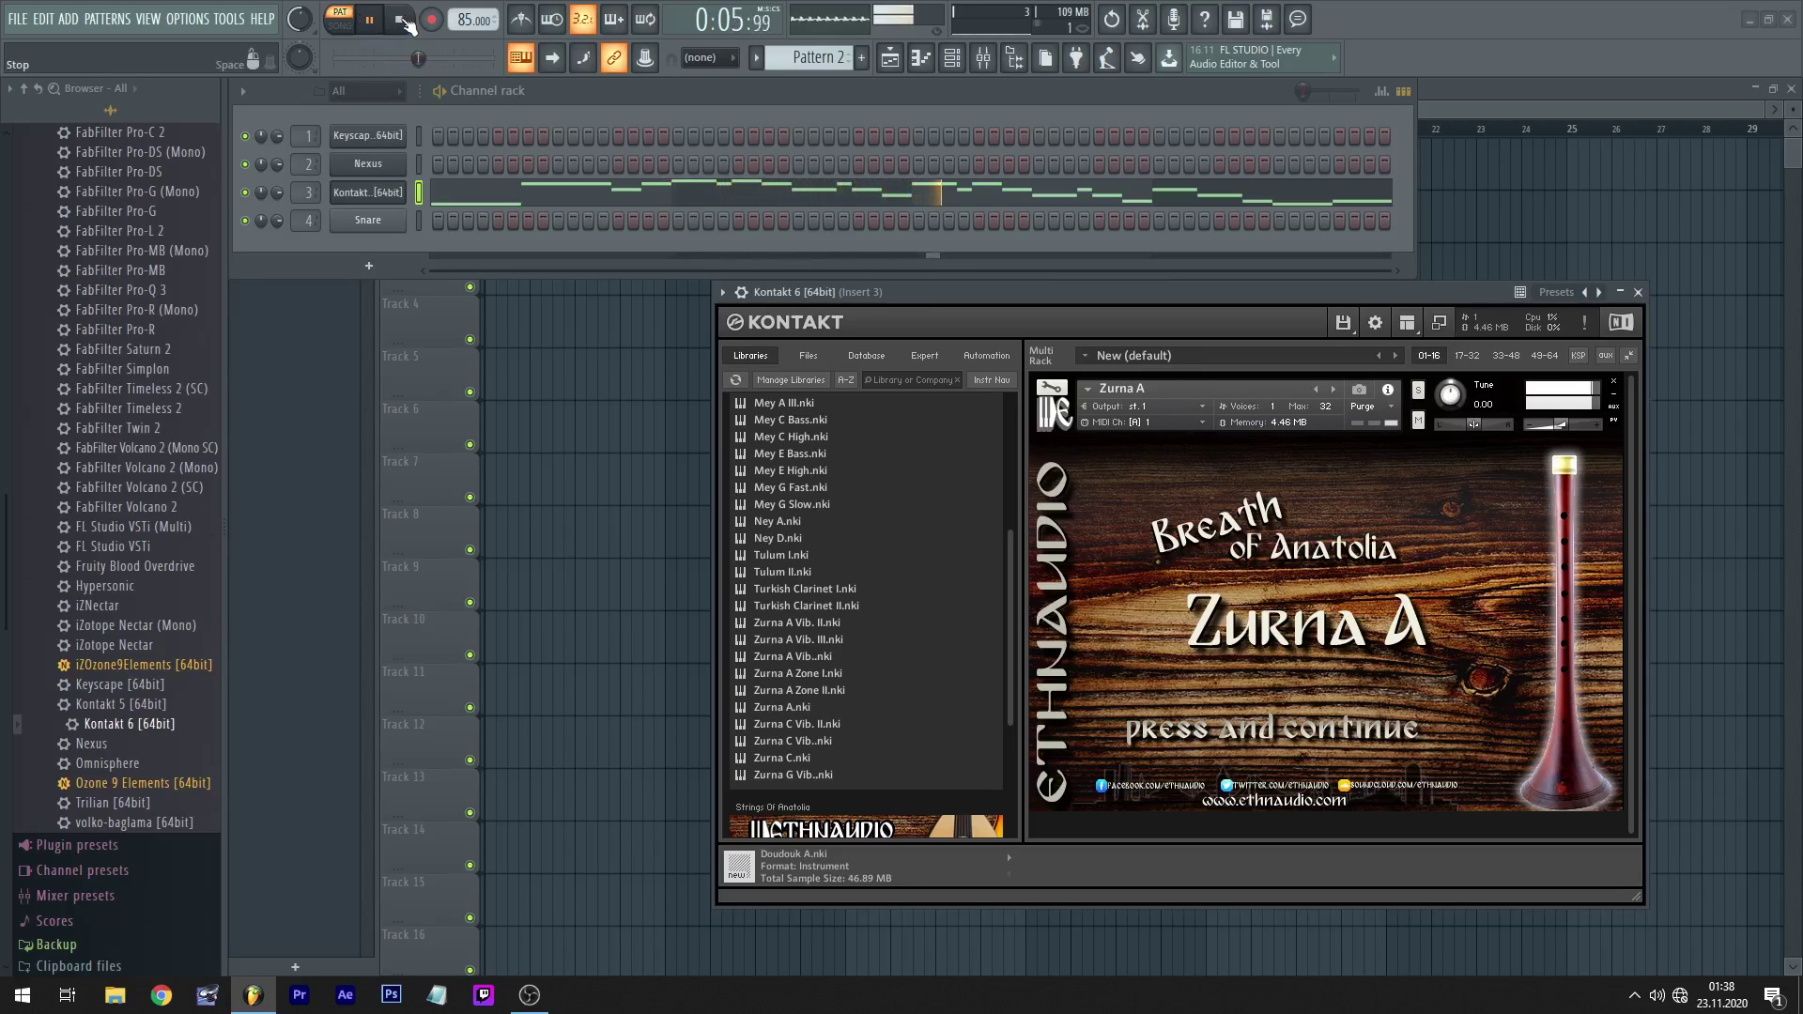
{"action": "left_click", "coordinate": [405, 20]}
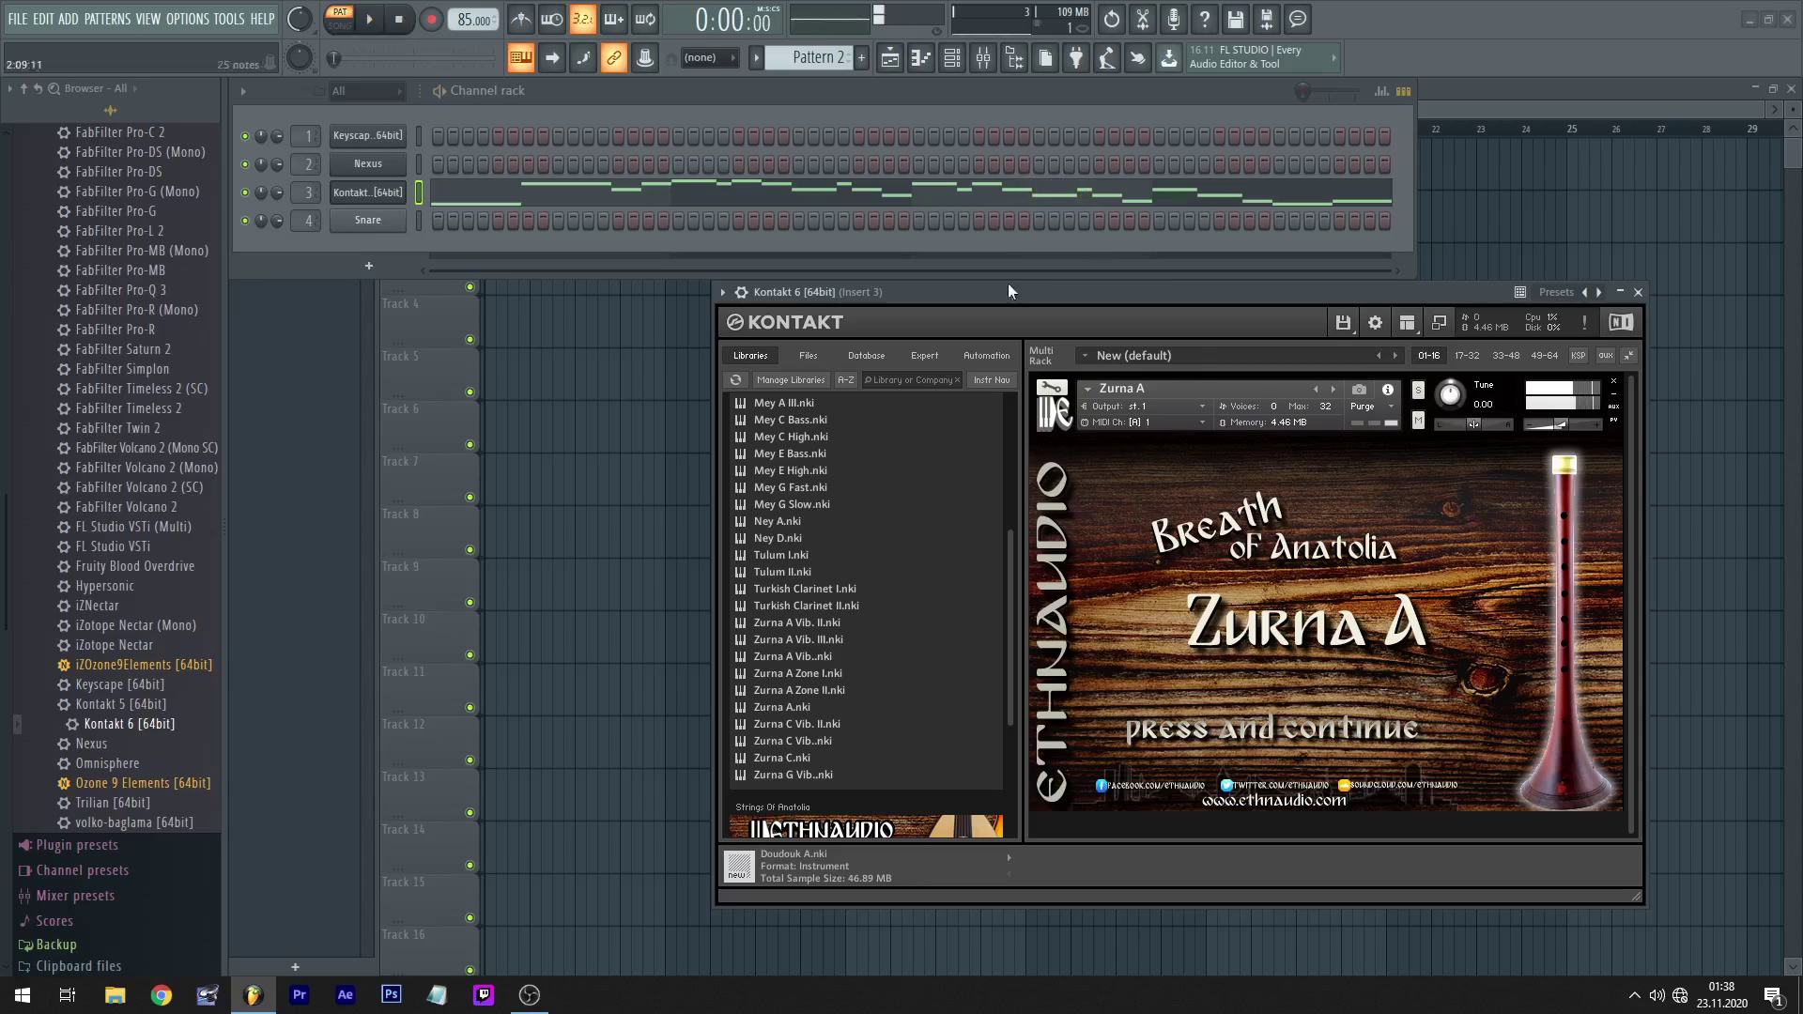
{"action": "left_click", "coordinate": [1331, 389]}
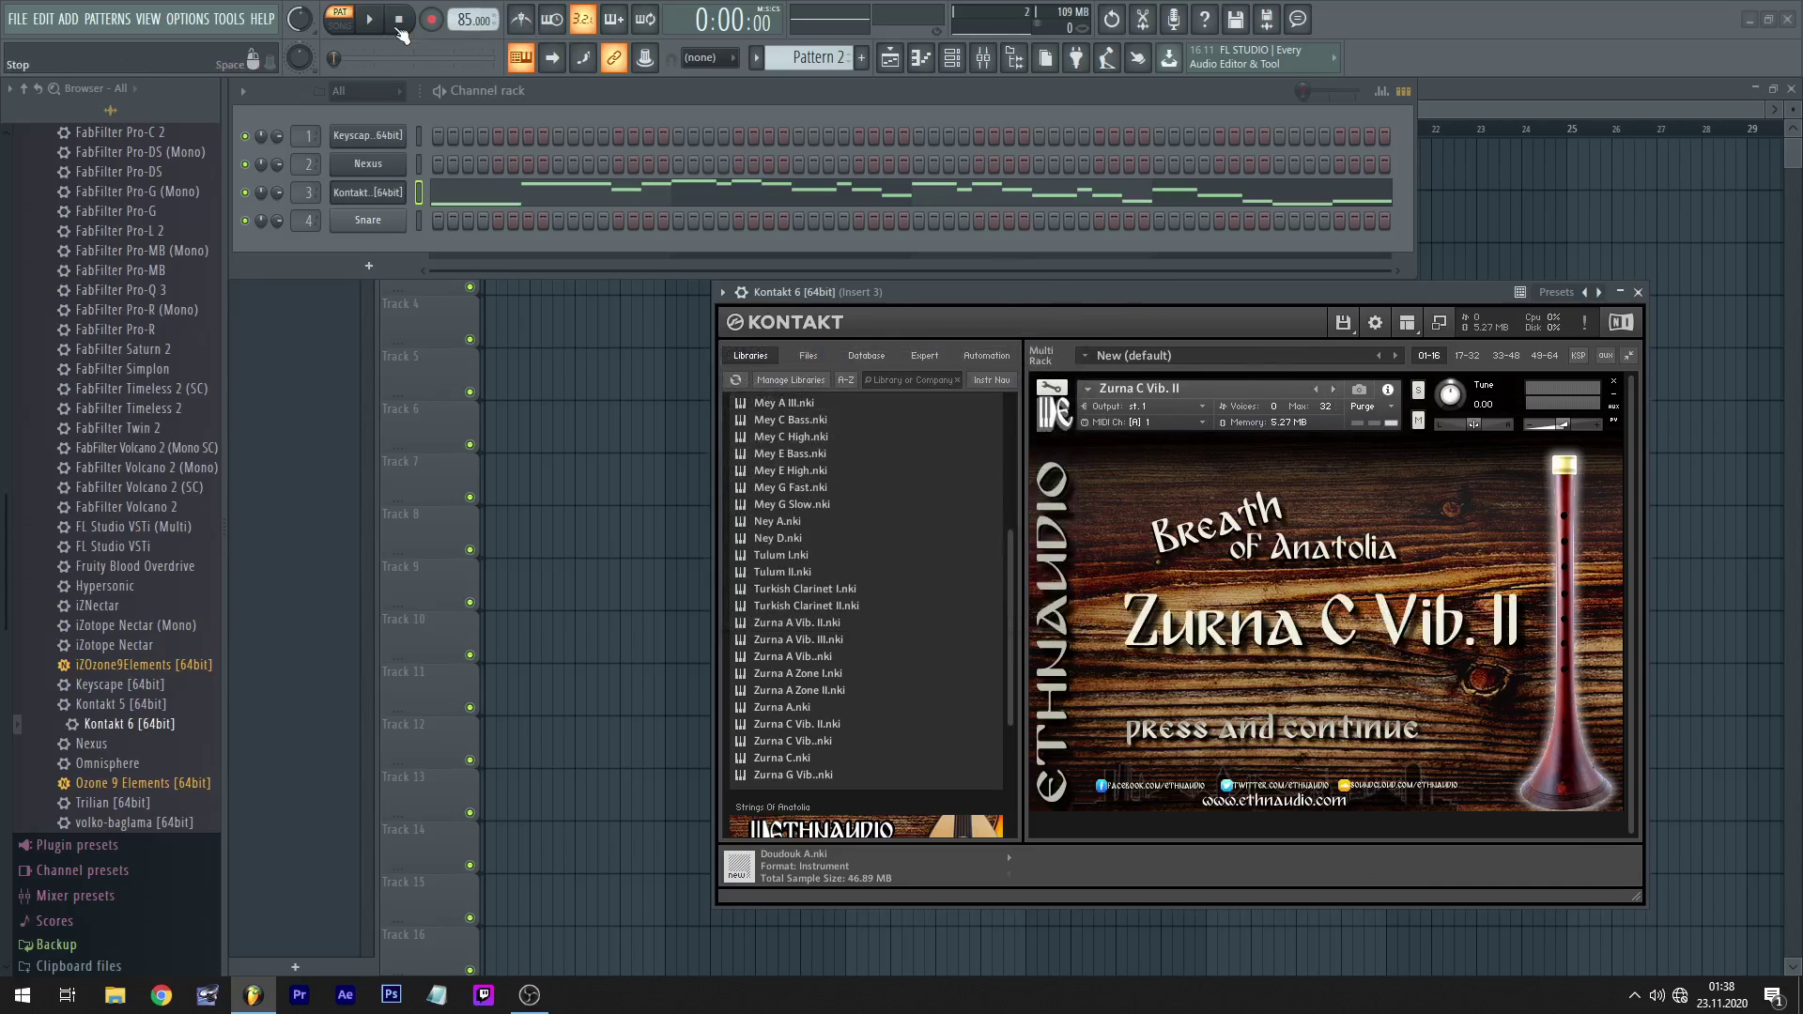
{"action": "left_click", "coordinate": [374, 22]}
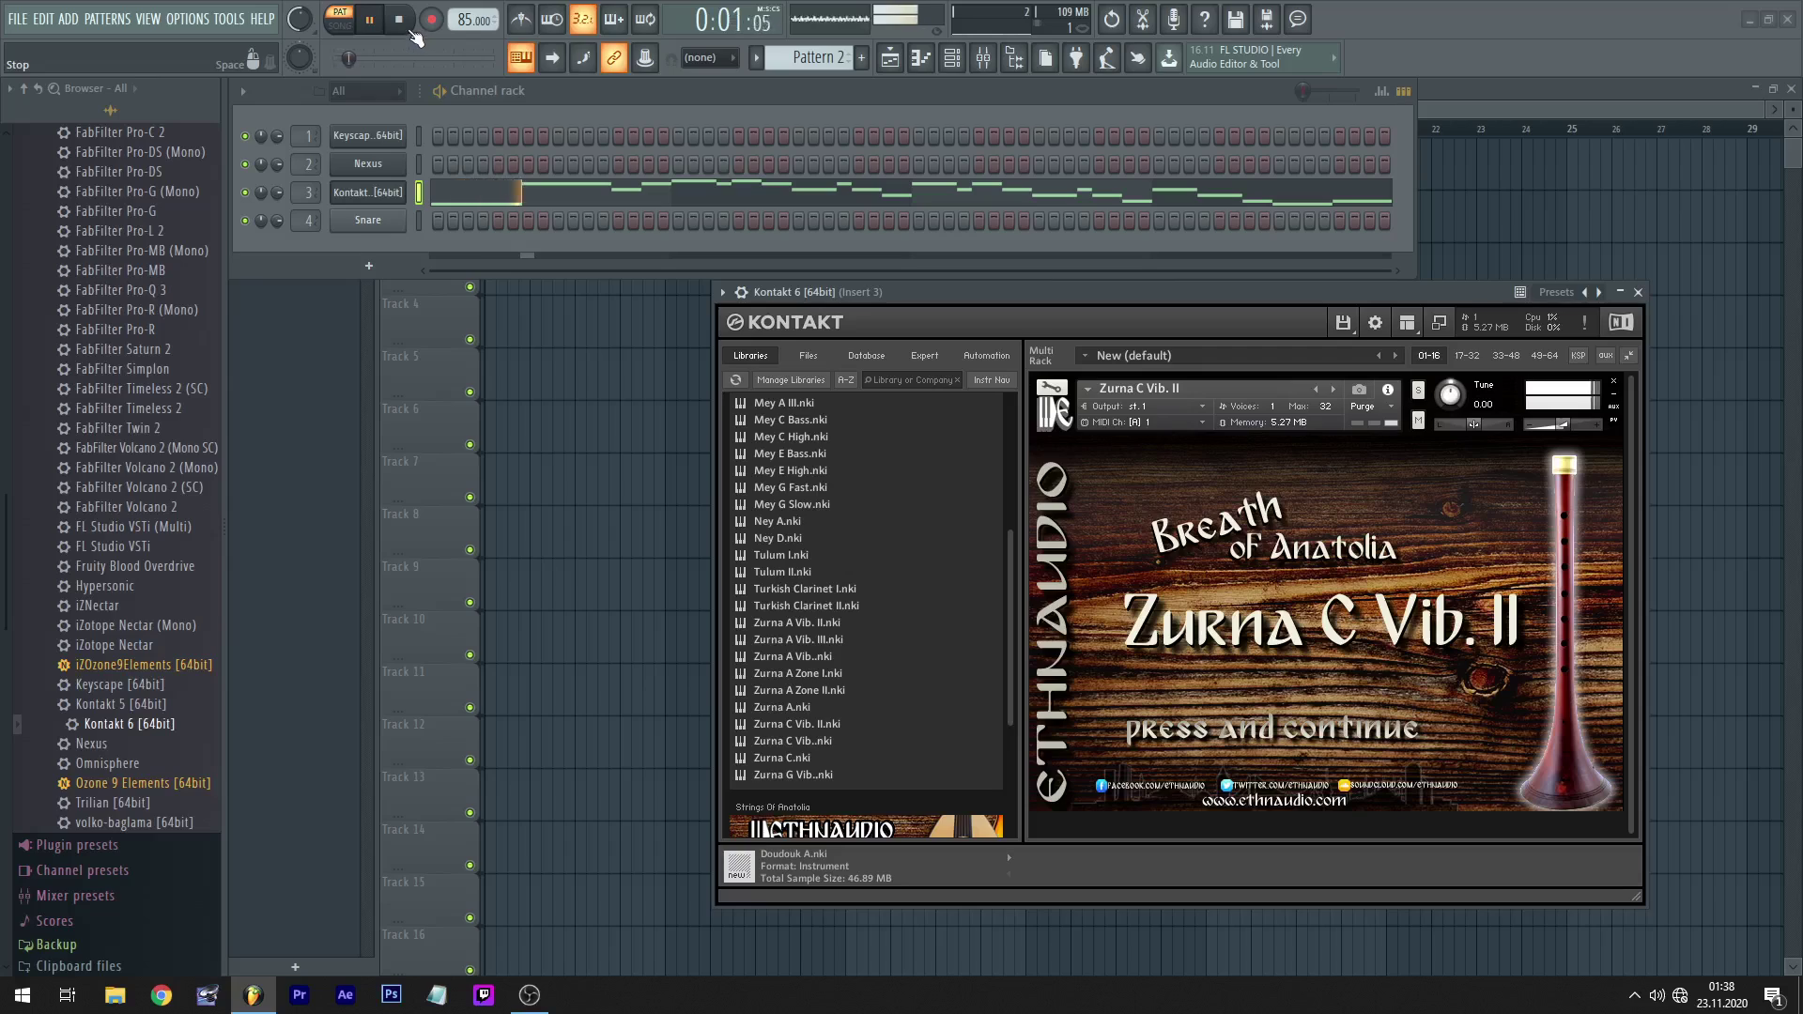
{"action": "left_click", "coordinate": [412, 31]}
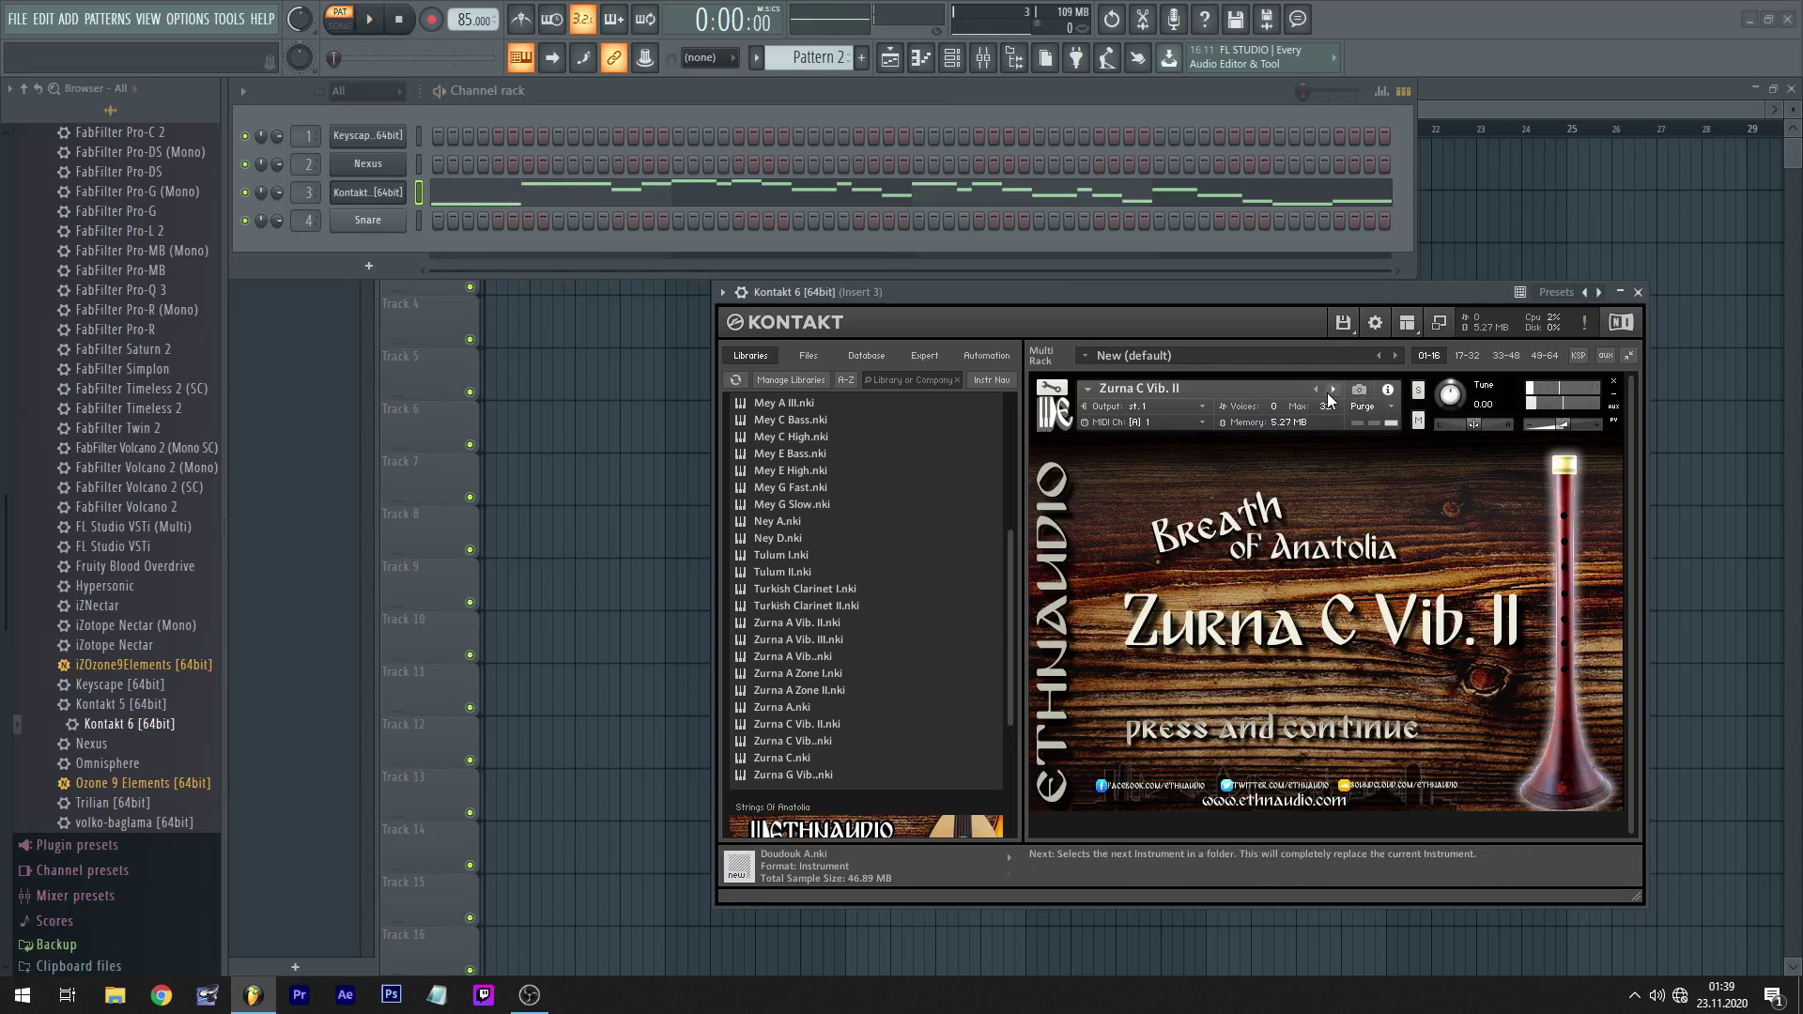
- Play Pattern 2 on Zurna C Vib., try its melody one octave lower, and move the notes back up an octave
{"action": "left_click", "coordinate": [375, 19]}
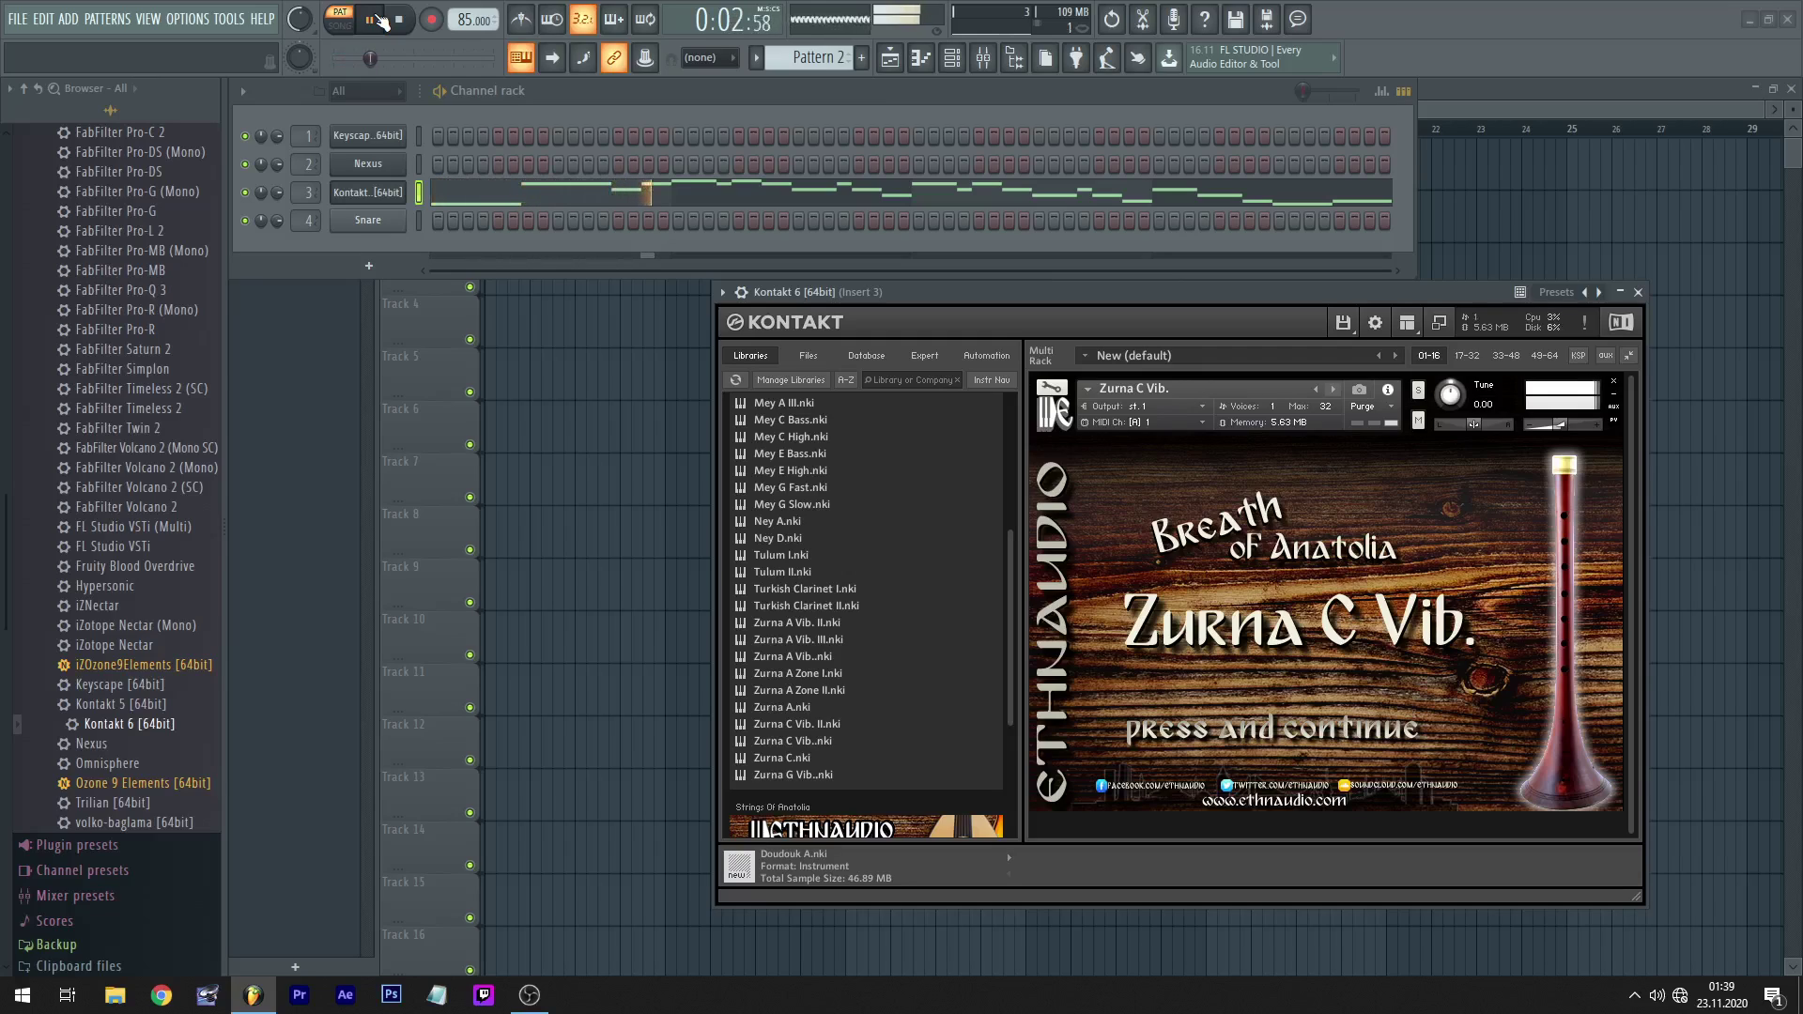
{"action": "left_click", "coordinate": [602, 201]}
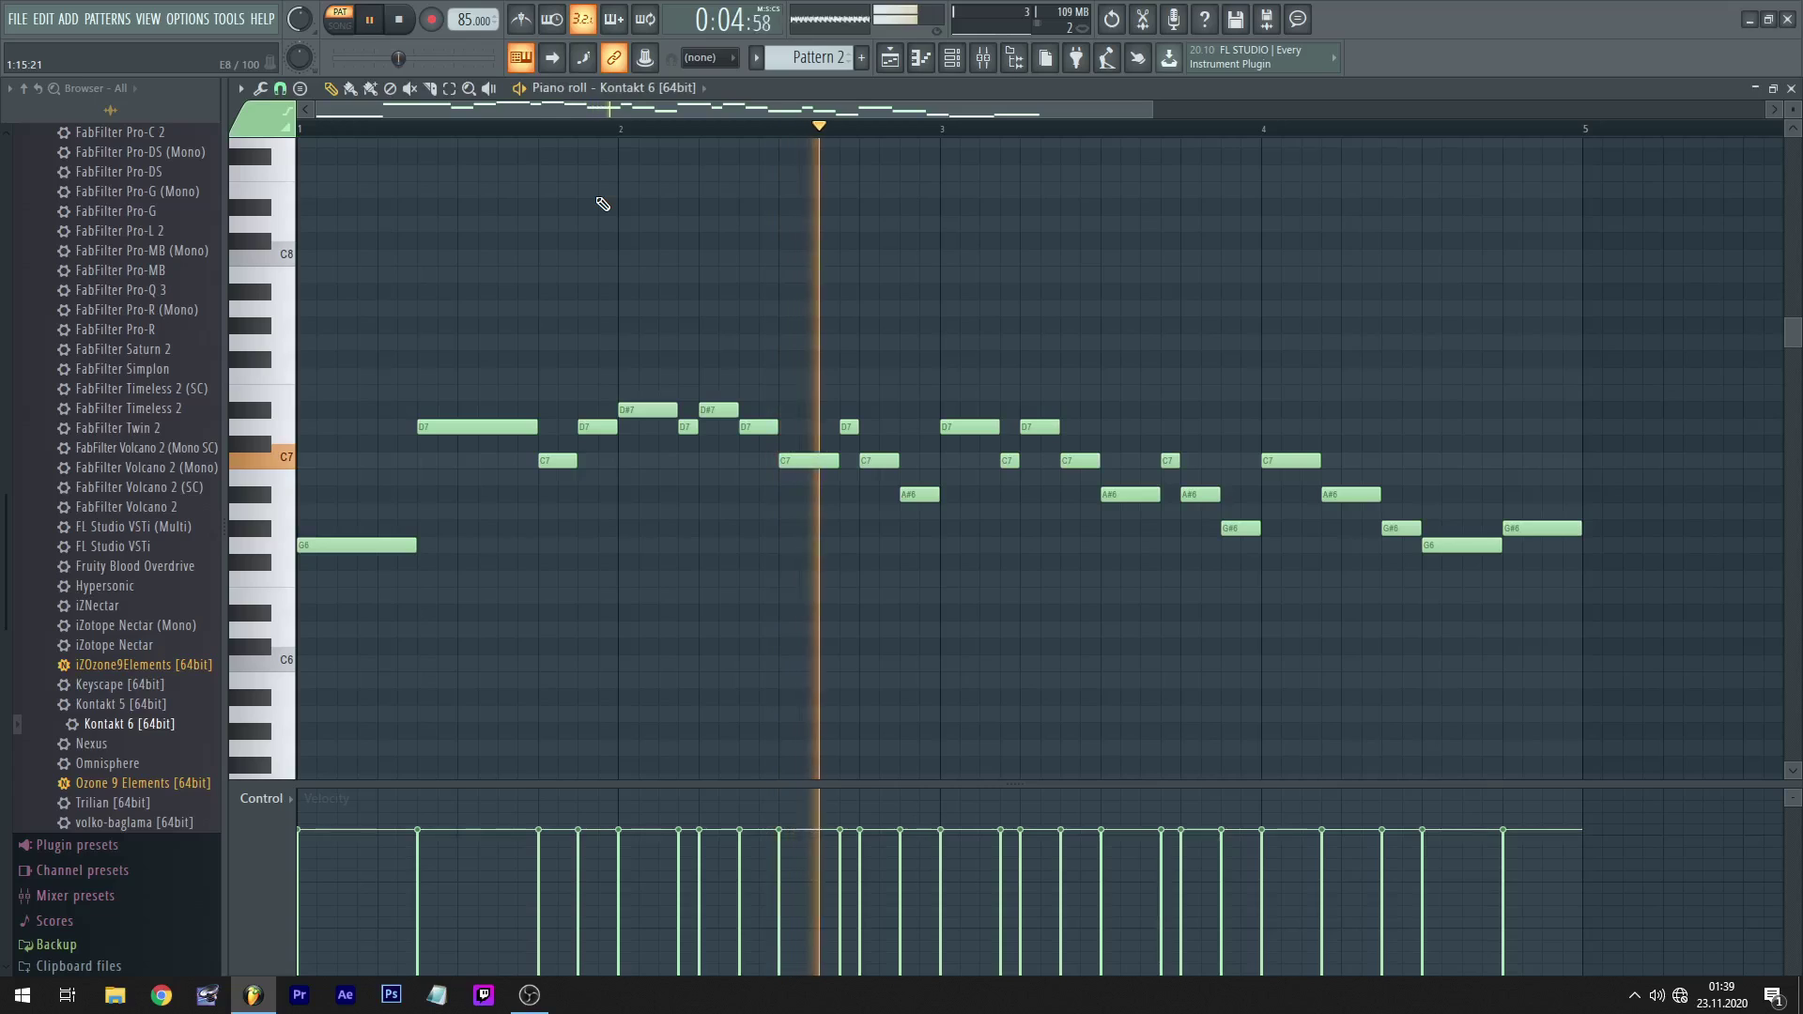
{"action": "key", "text": "ctrl+Down"}
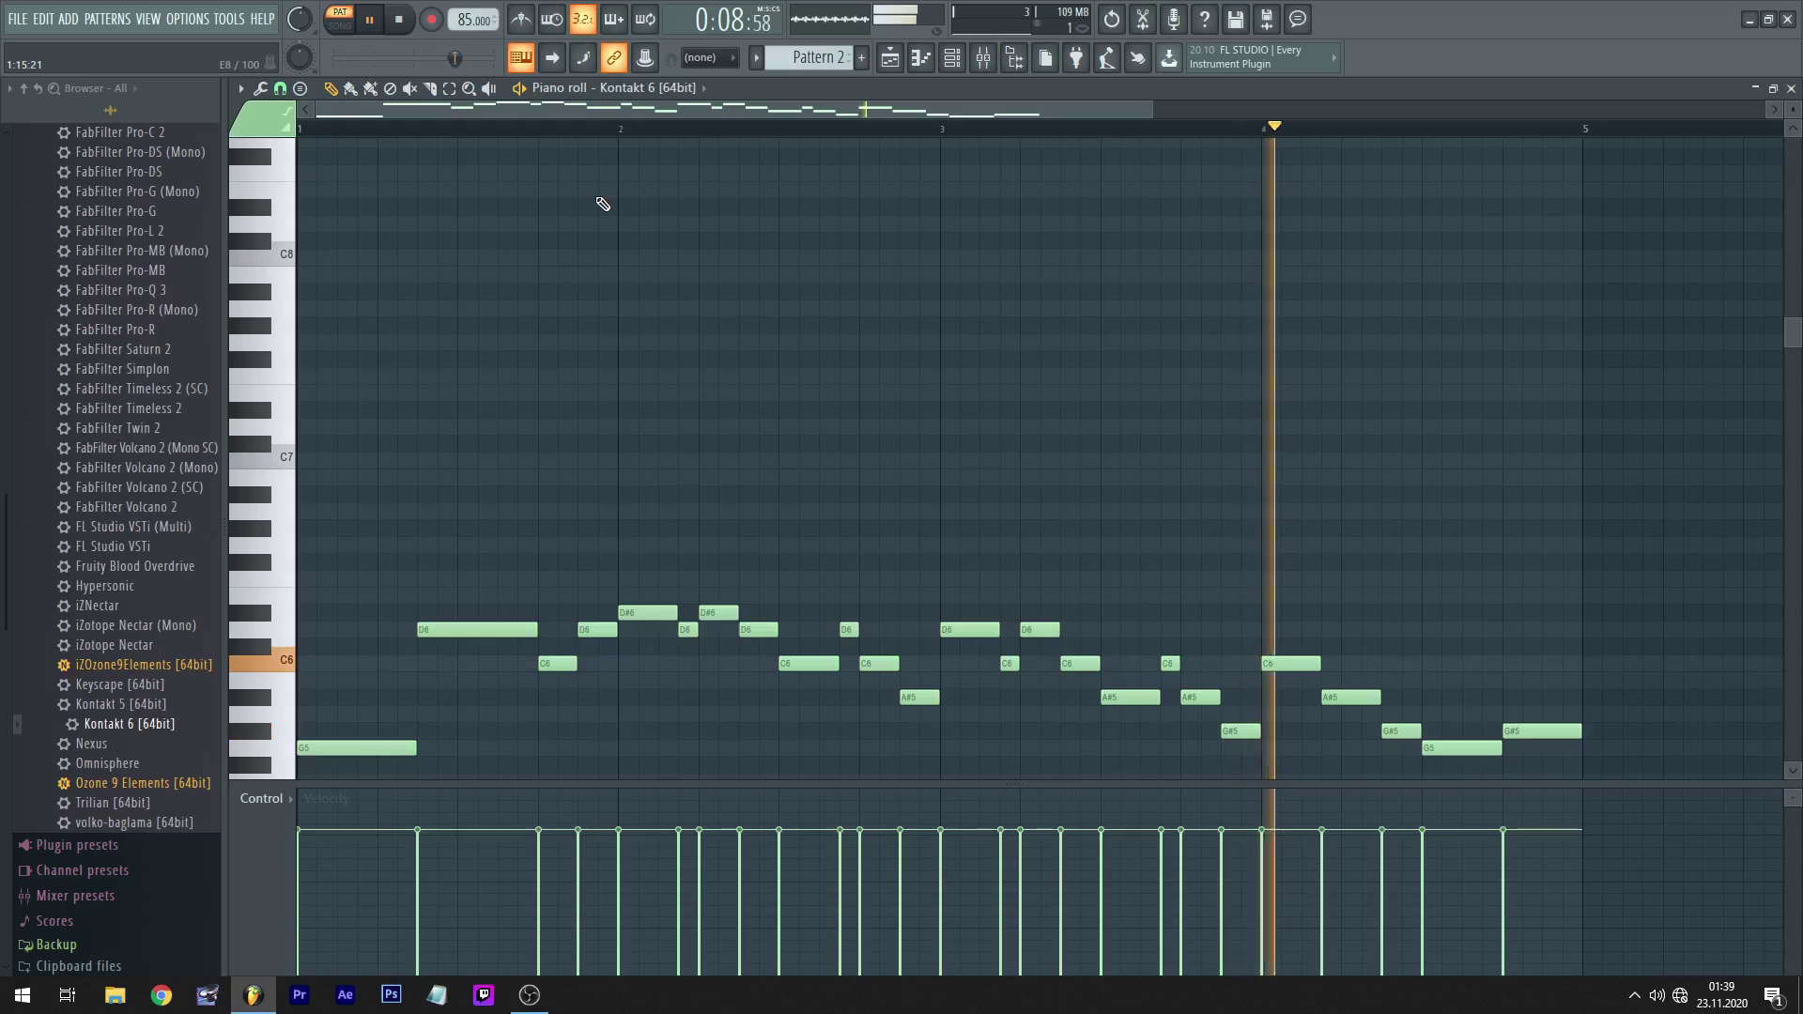
{"action": "key", "text": "ctrl+Up"}
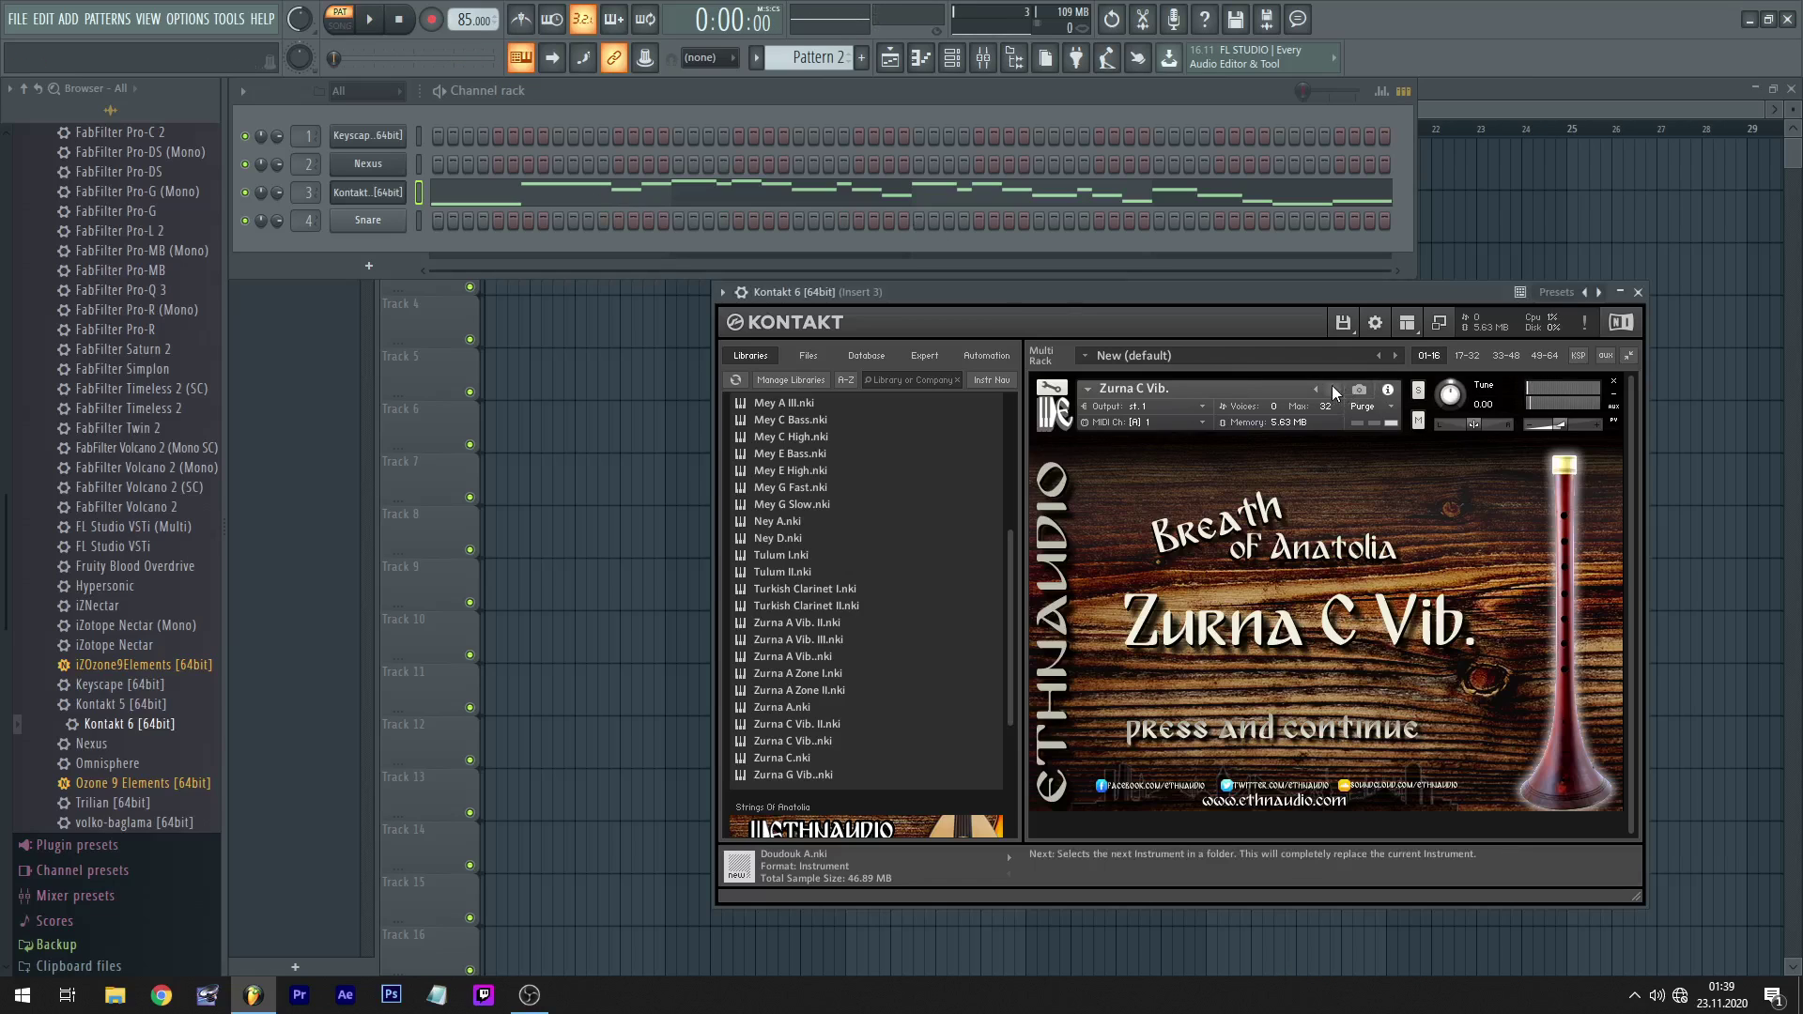
- Audition Pattern 2 on the Zurna C and Zurna G Vib. instruments in Kontakt
{"action": "left_click", "coordinate": [1333, 388]}
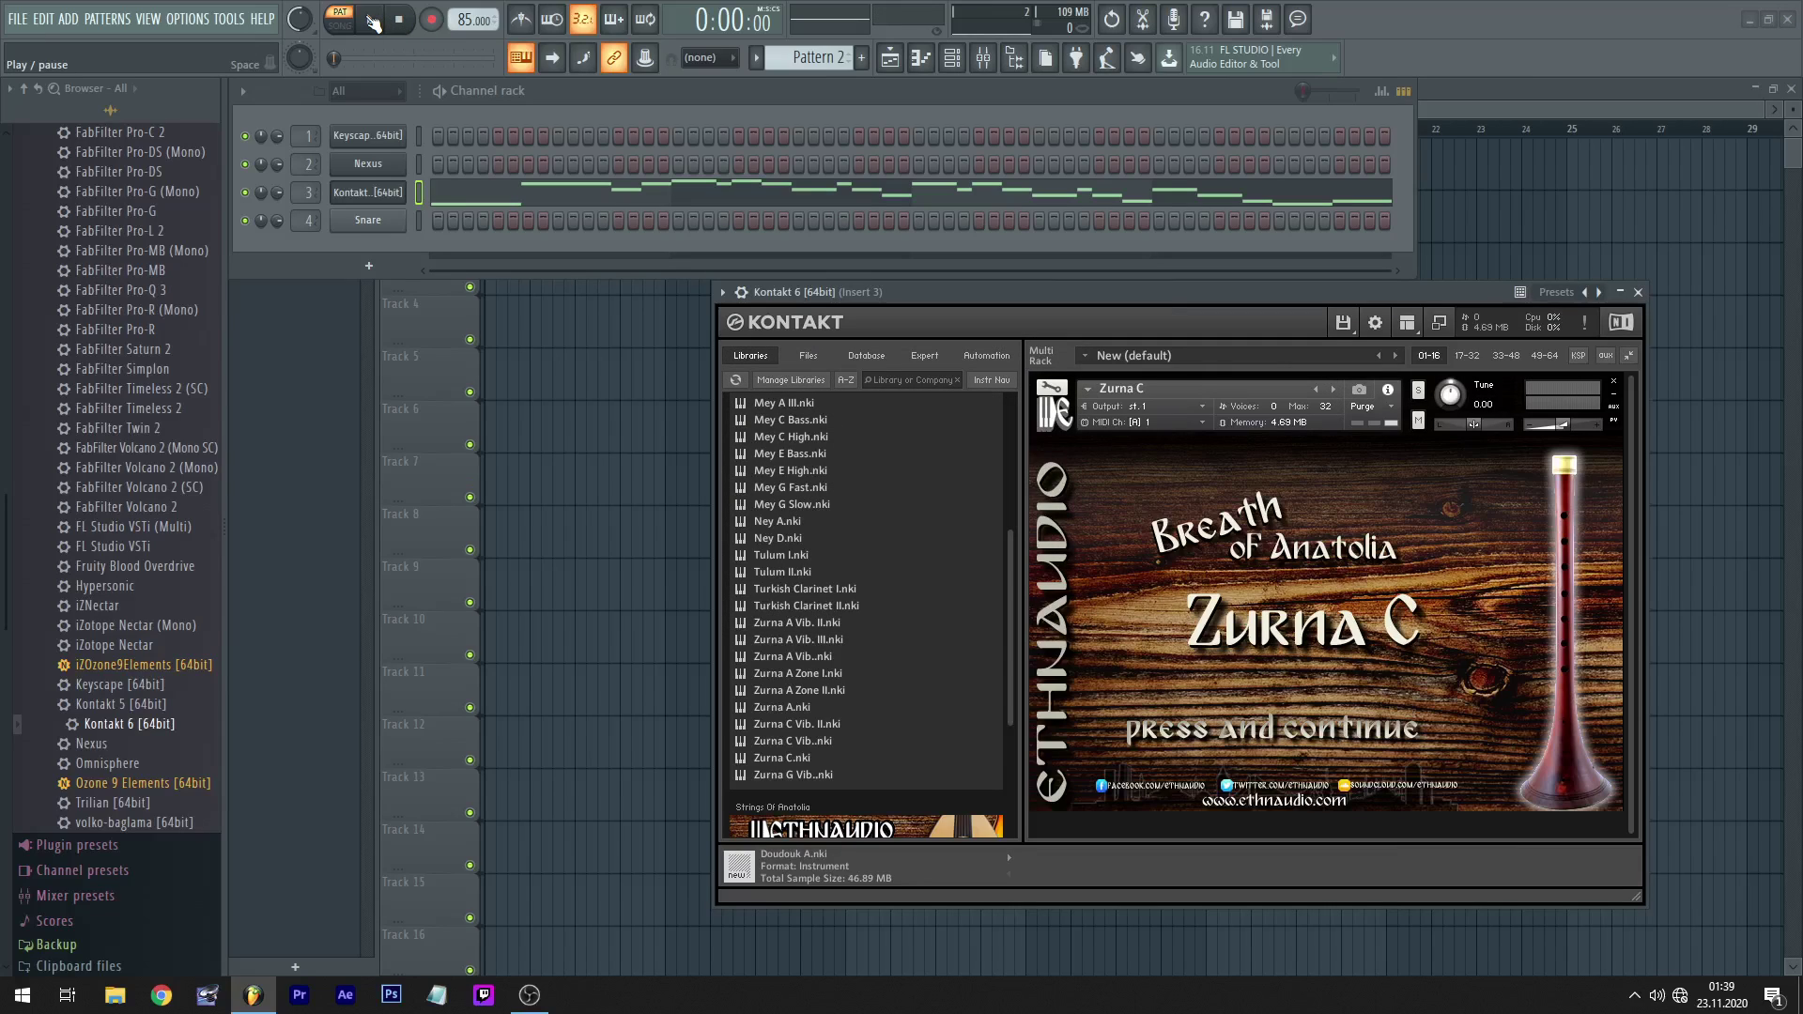
{"action": "left_click", "coordinate": [373, 20]}
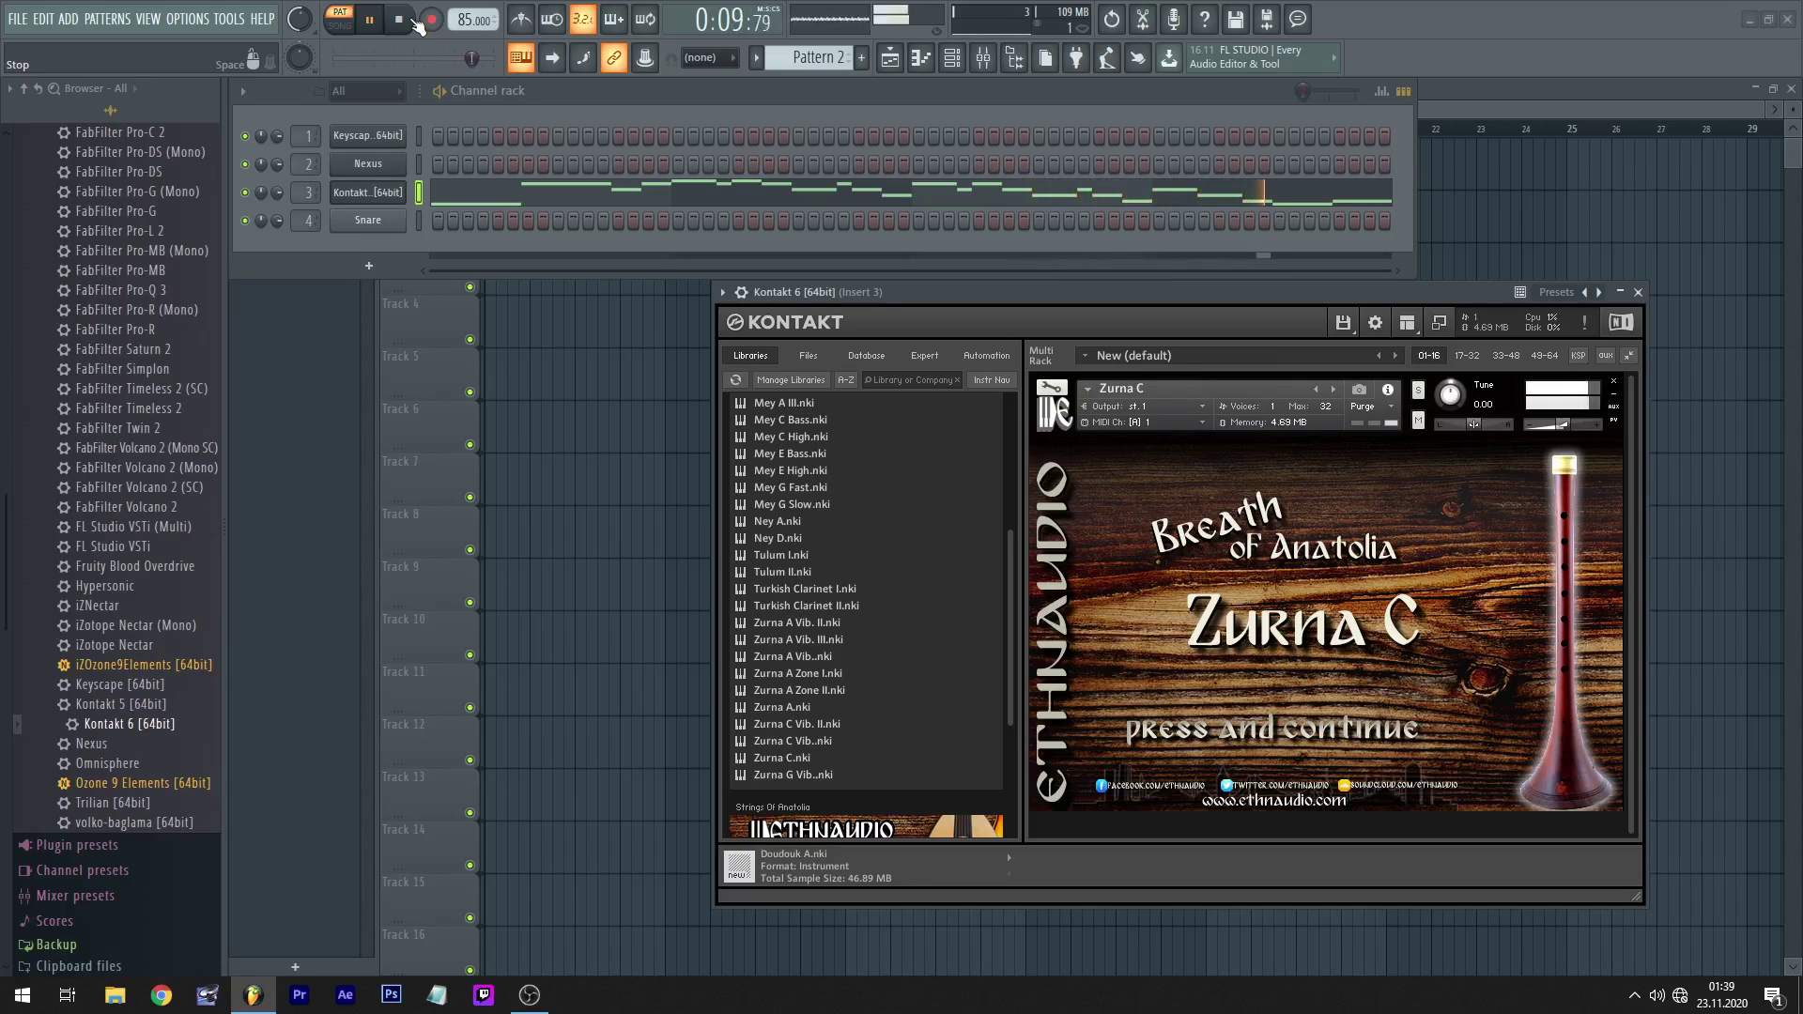
{"action": "left_click", "coordinate": [418, 25]}
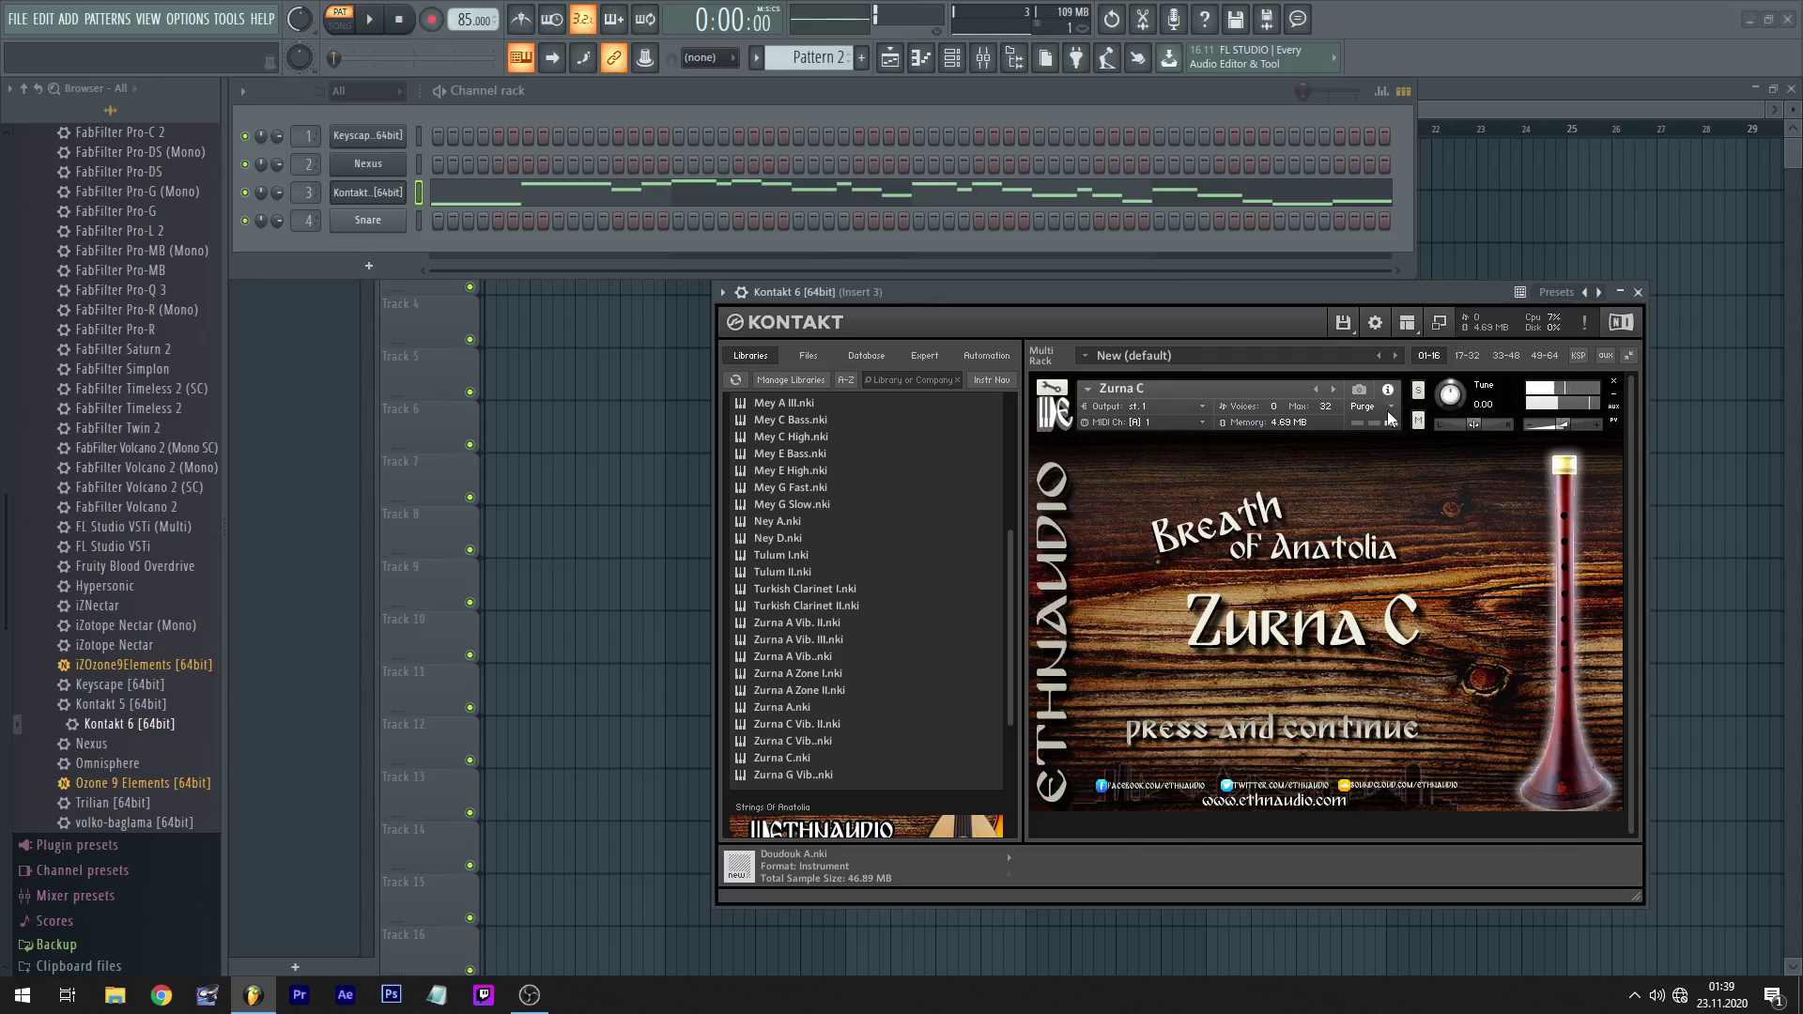
{"action": "left_click", "coordinate": [1335, 389]}
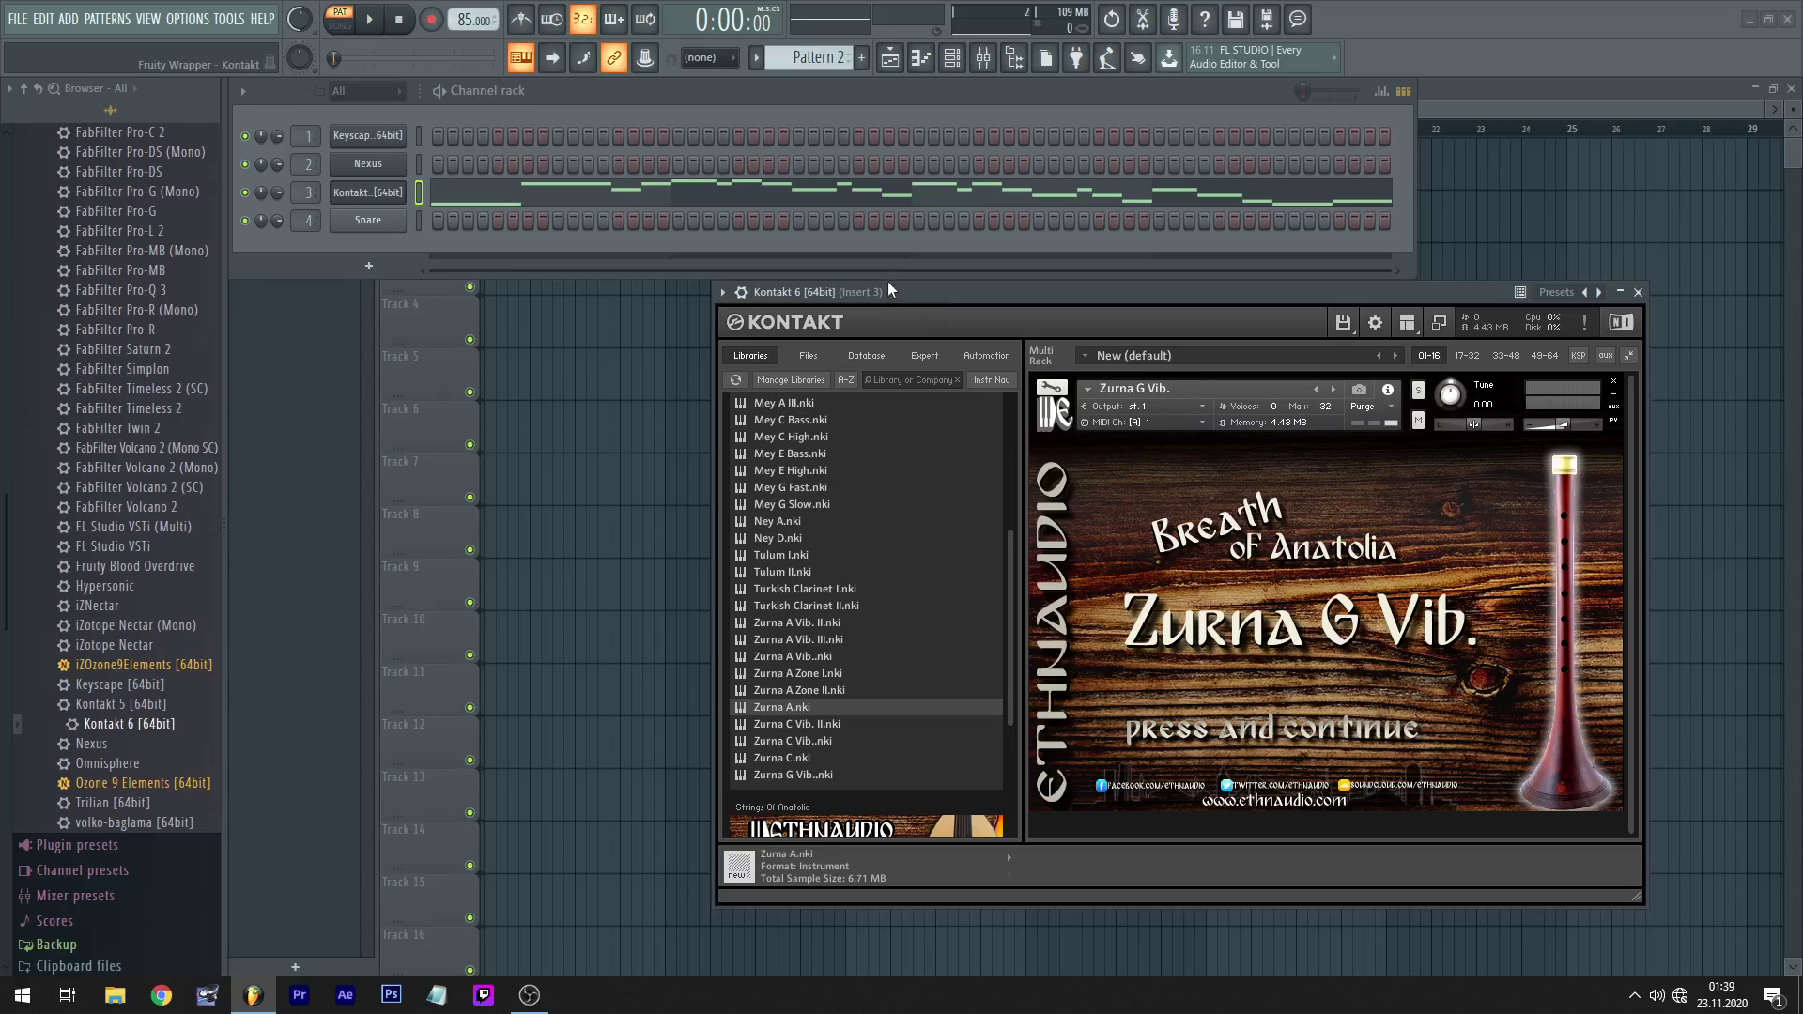
{"action": "left_click_drag", "start_coordinate": [887, 292], "coordinate": [737, 292]}
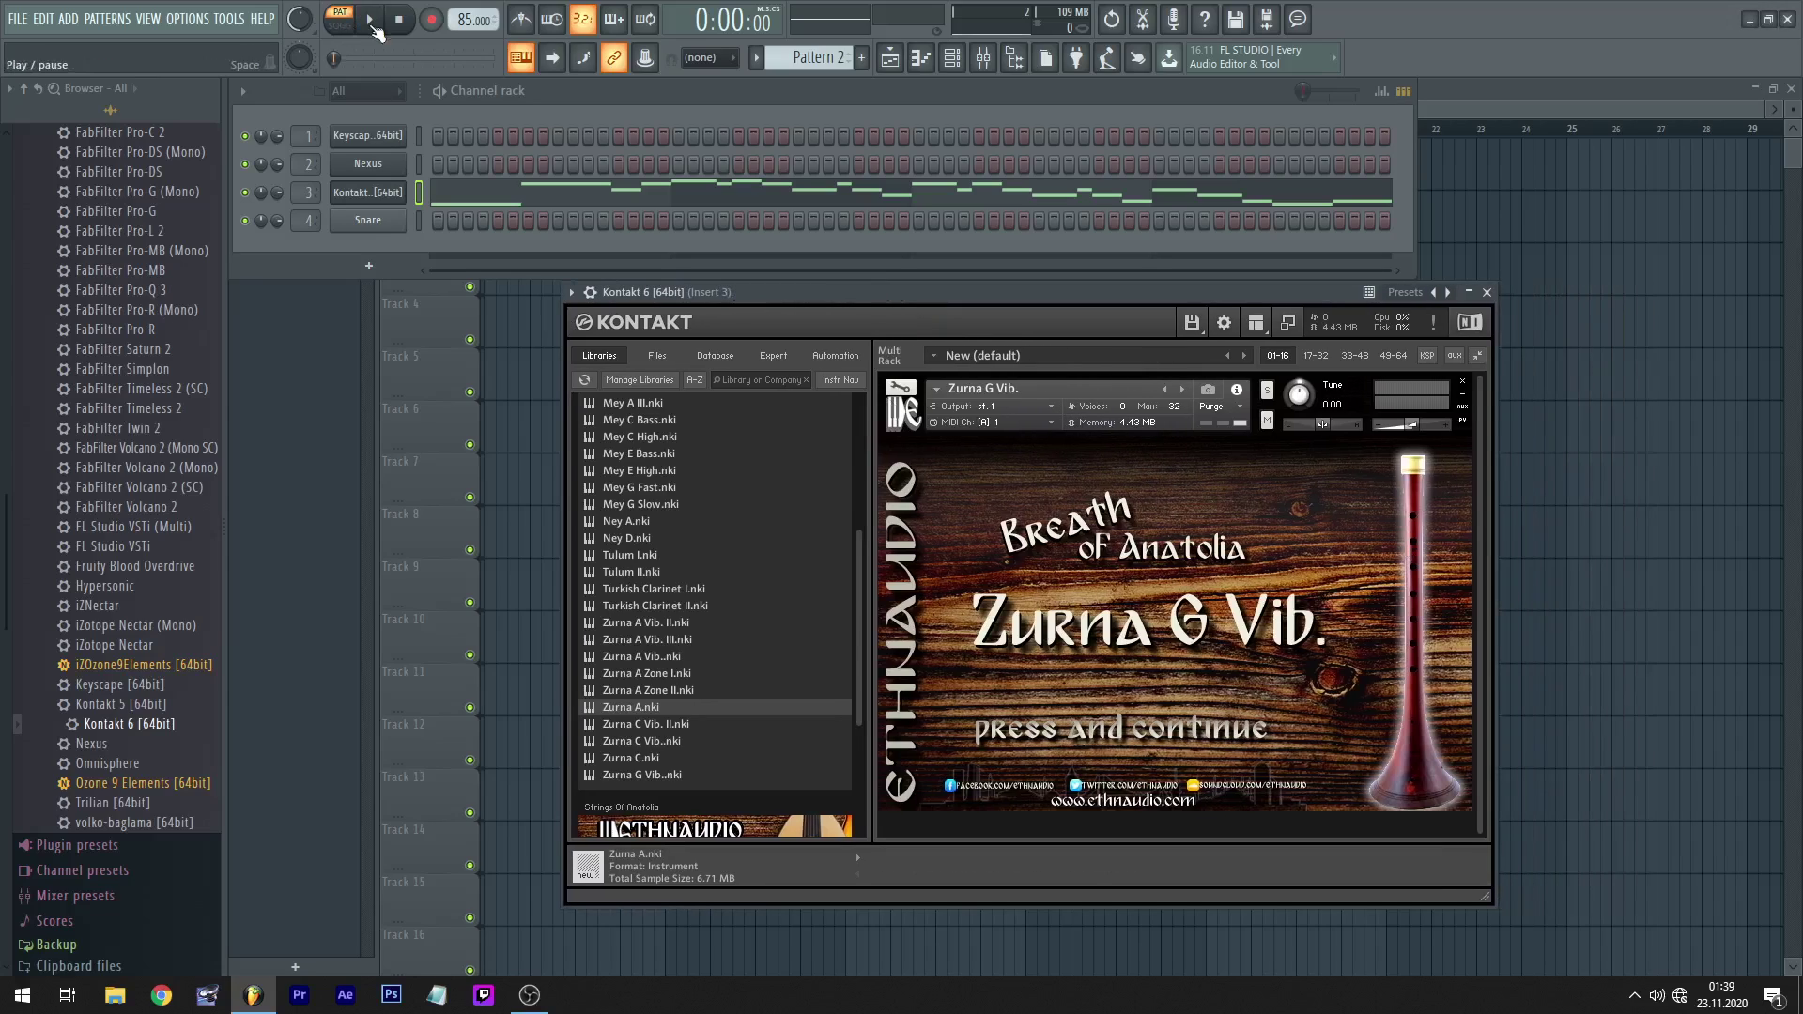
{"action": "left_click", "coordinate": [373, 28]}
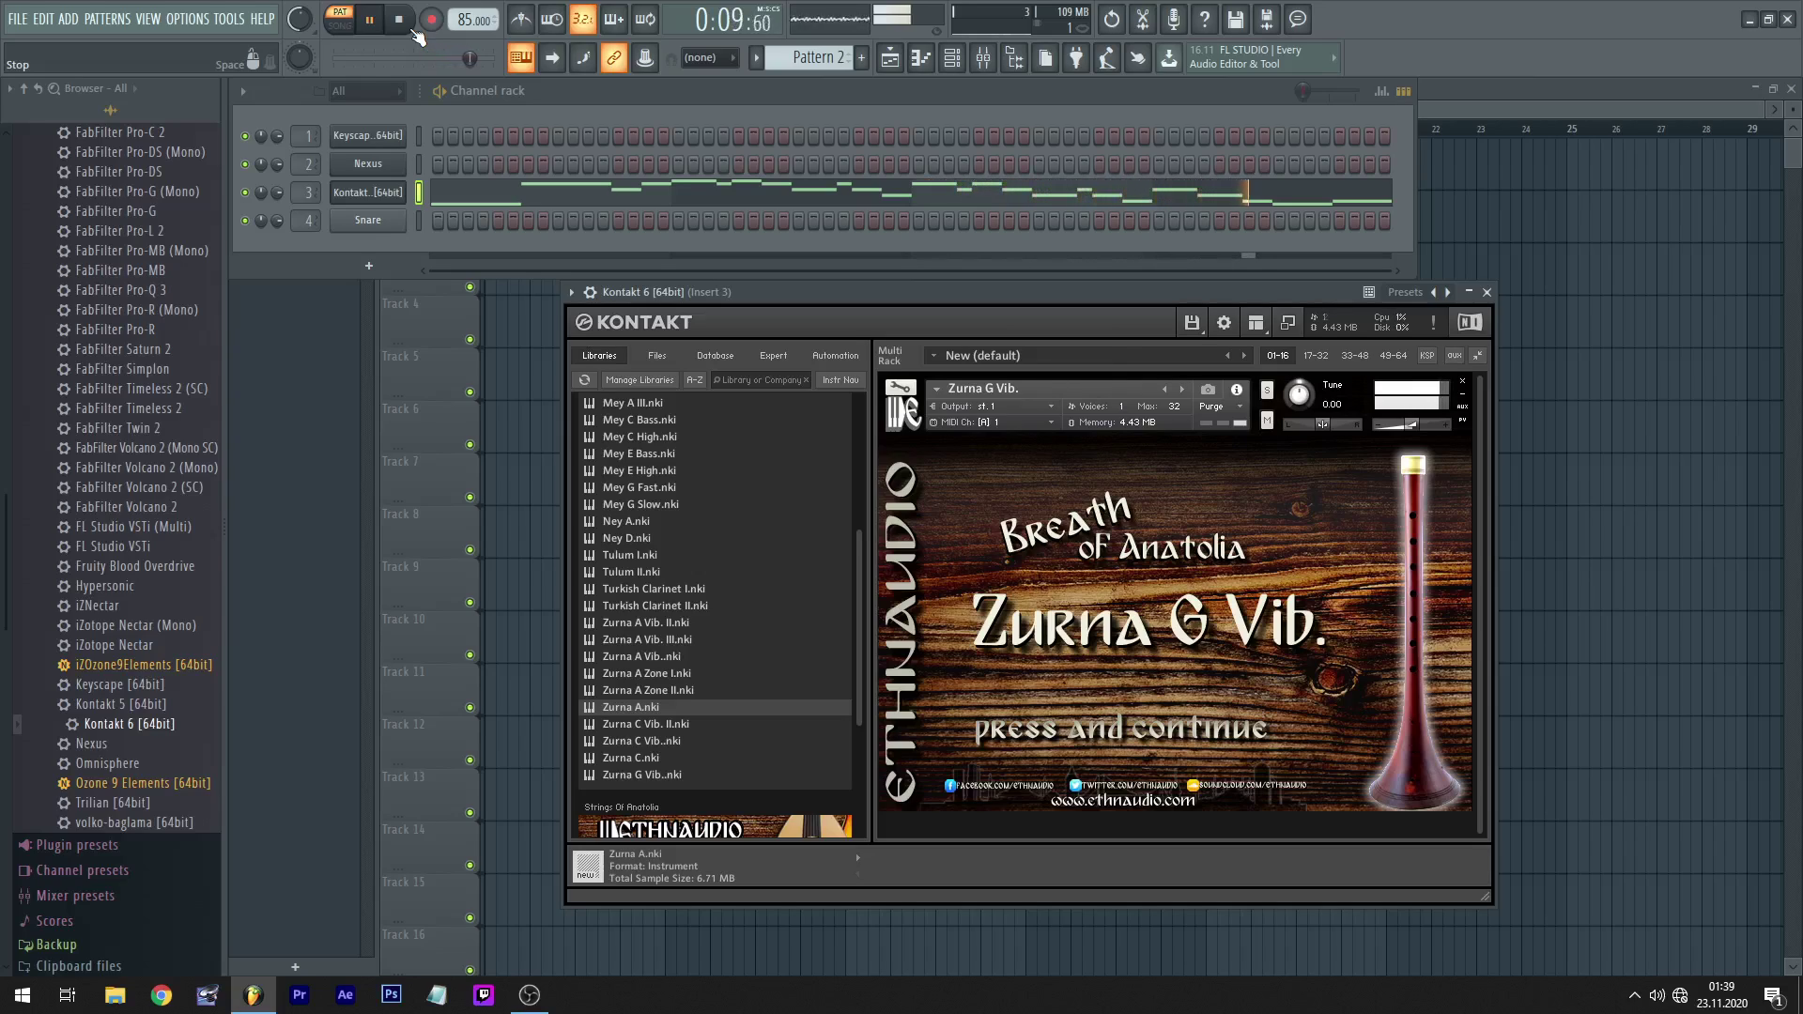
{"action": "left_click", "coordinate": [414, 31]}
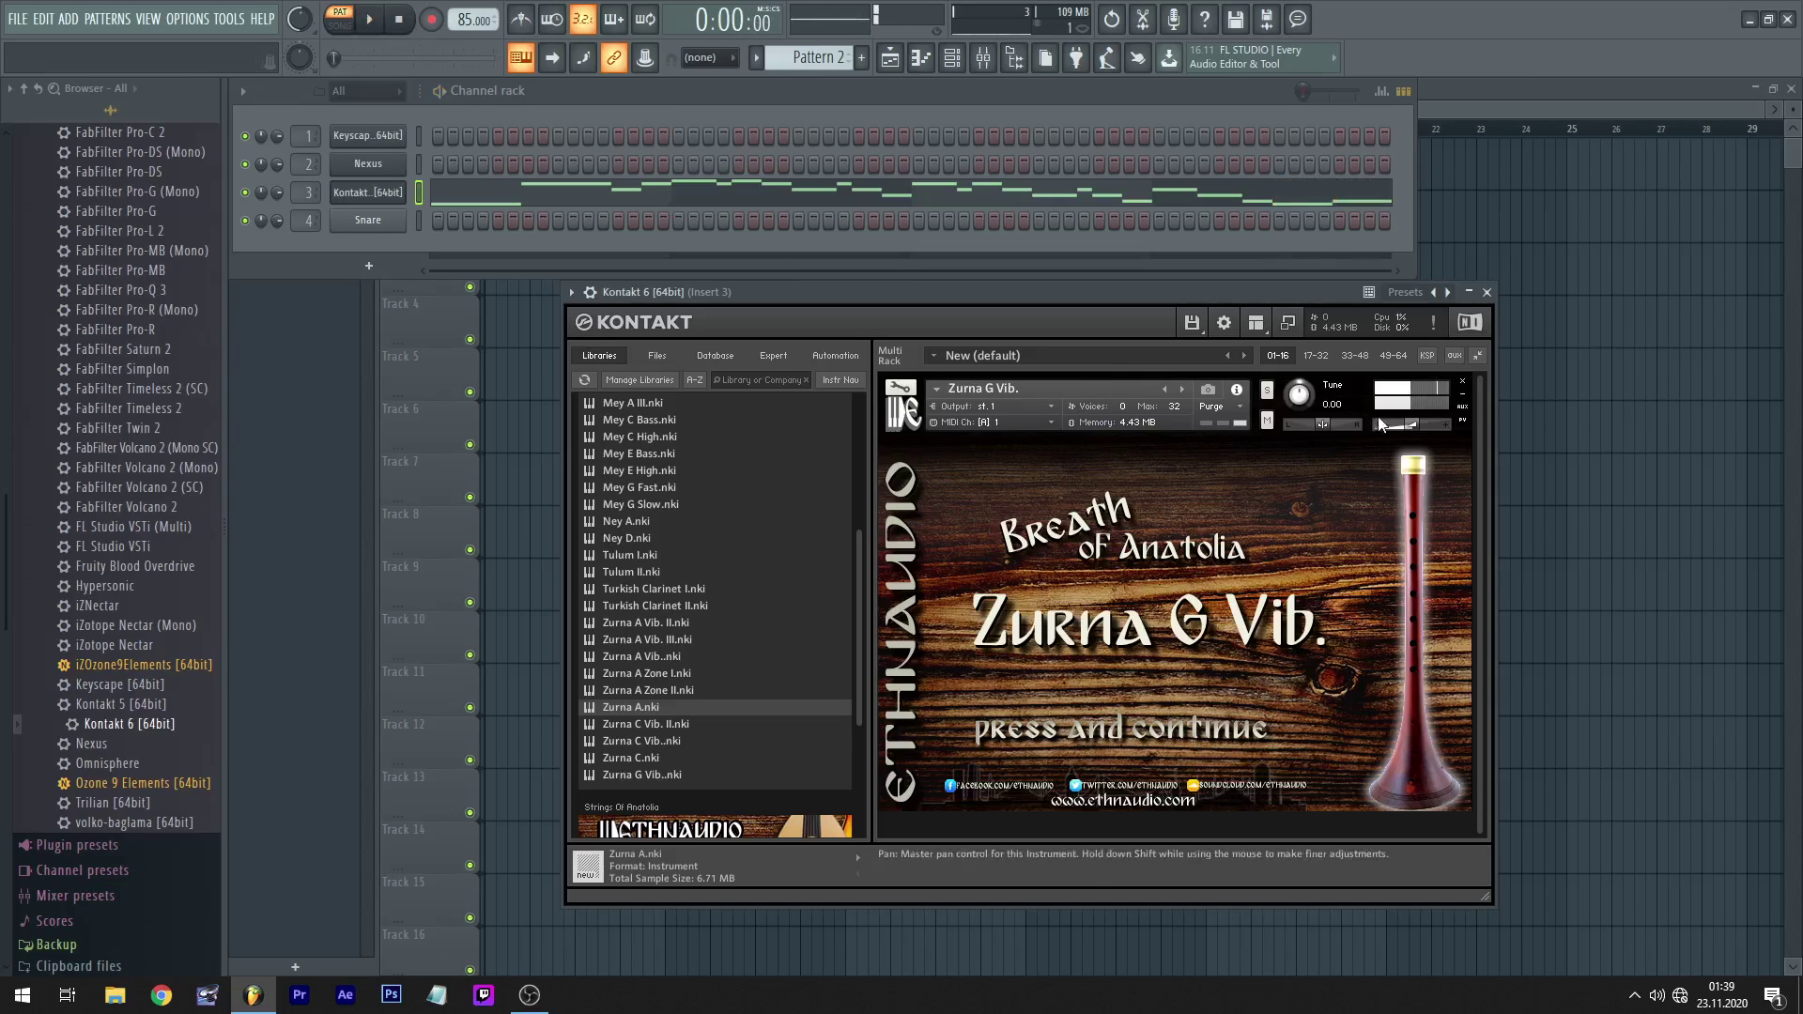
- Remove Zurna G Vib. from the Kontakt rack, load Turkish Clarinet I from Breath of Anatolia, and play Pattern 2 on it
{"action": "scroll", "coordinate": [744, 691], "scroll_direction": "down", "scroll_amount": 3}
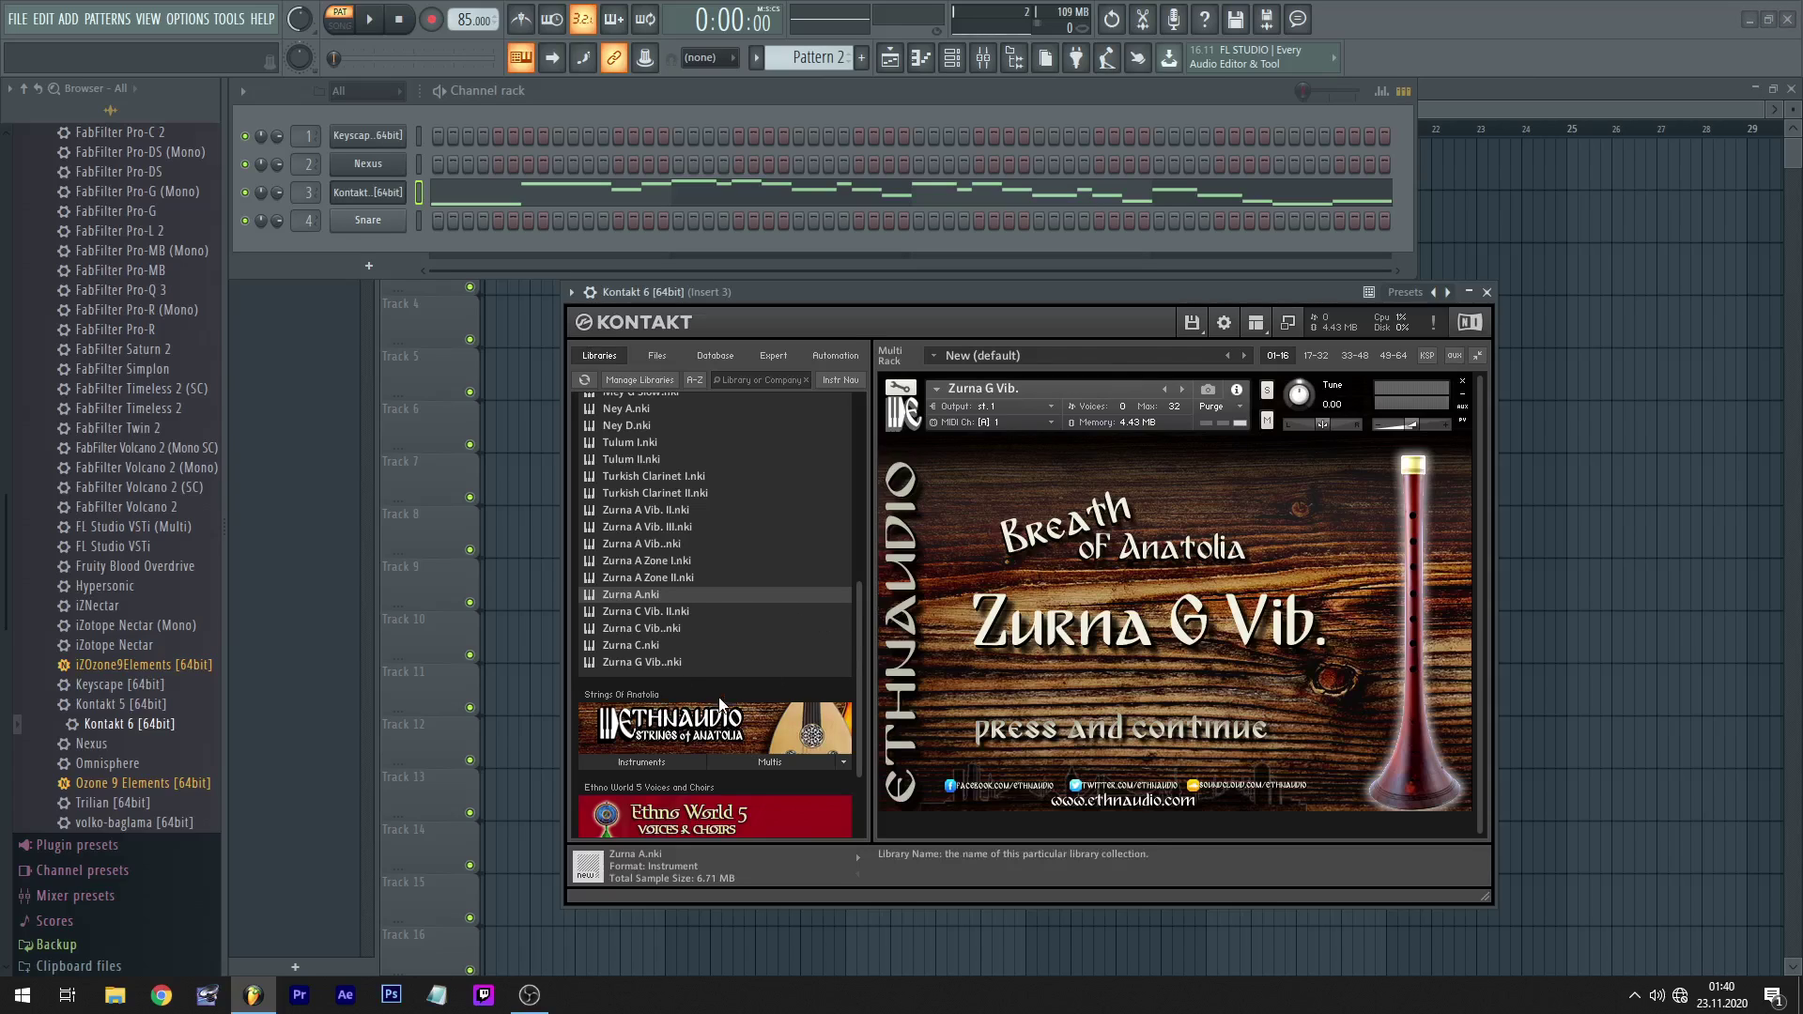
{"action": "scroll", "coordinate": [715, 712], "scroll_direction": "down", "scroll_amount": 2}
{"action": "scroll", "coordinate": [736, 744], "scroll_direction": "up", "scroll_amount": 3}
{"action": "scroll", "coordinate": [736, 744], "scroll_direction": "up", "scroll_amount": 3}
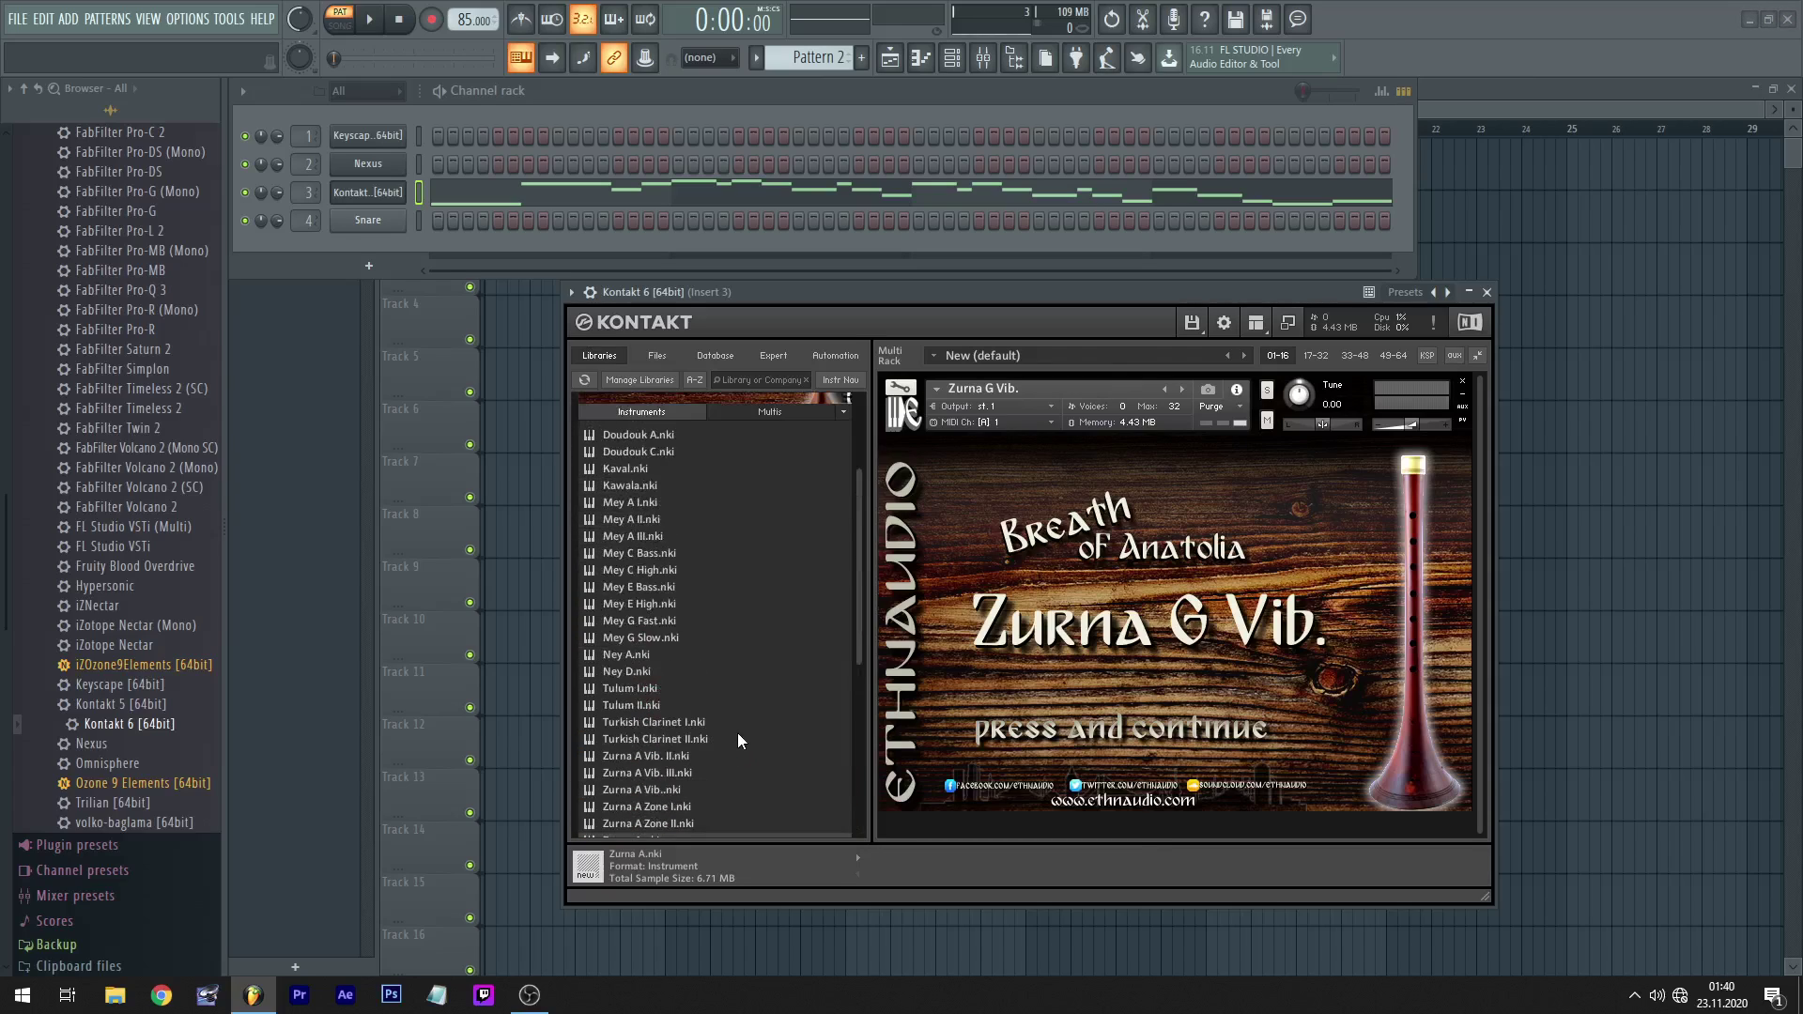
{"action": "scroll", "coordinate": [736, 732], "scroll_direction": "down", "scroll_amount": 5}
{"action": "scroll", "coordinate": [751, 719], "scroll_direction": "up", "scroll_amount": 5}
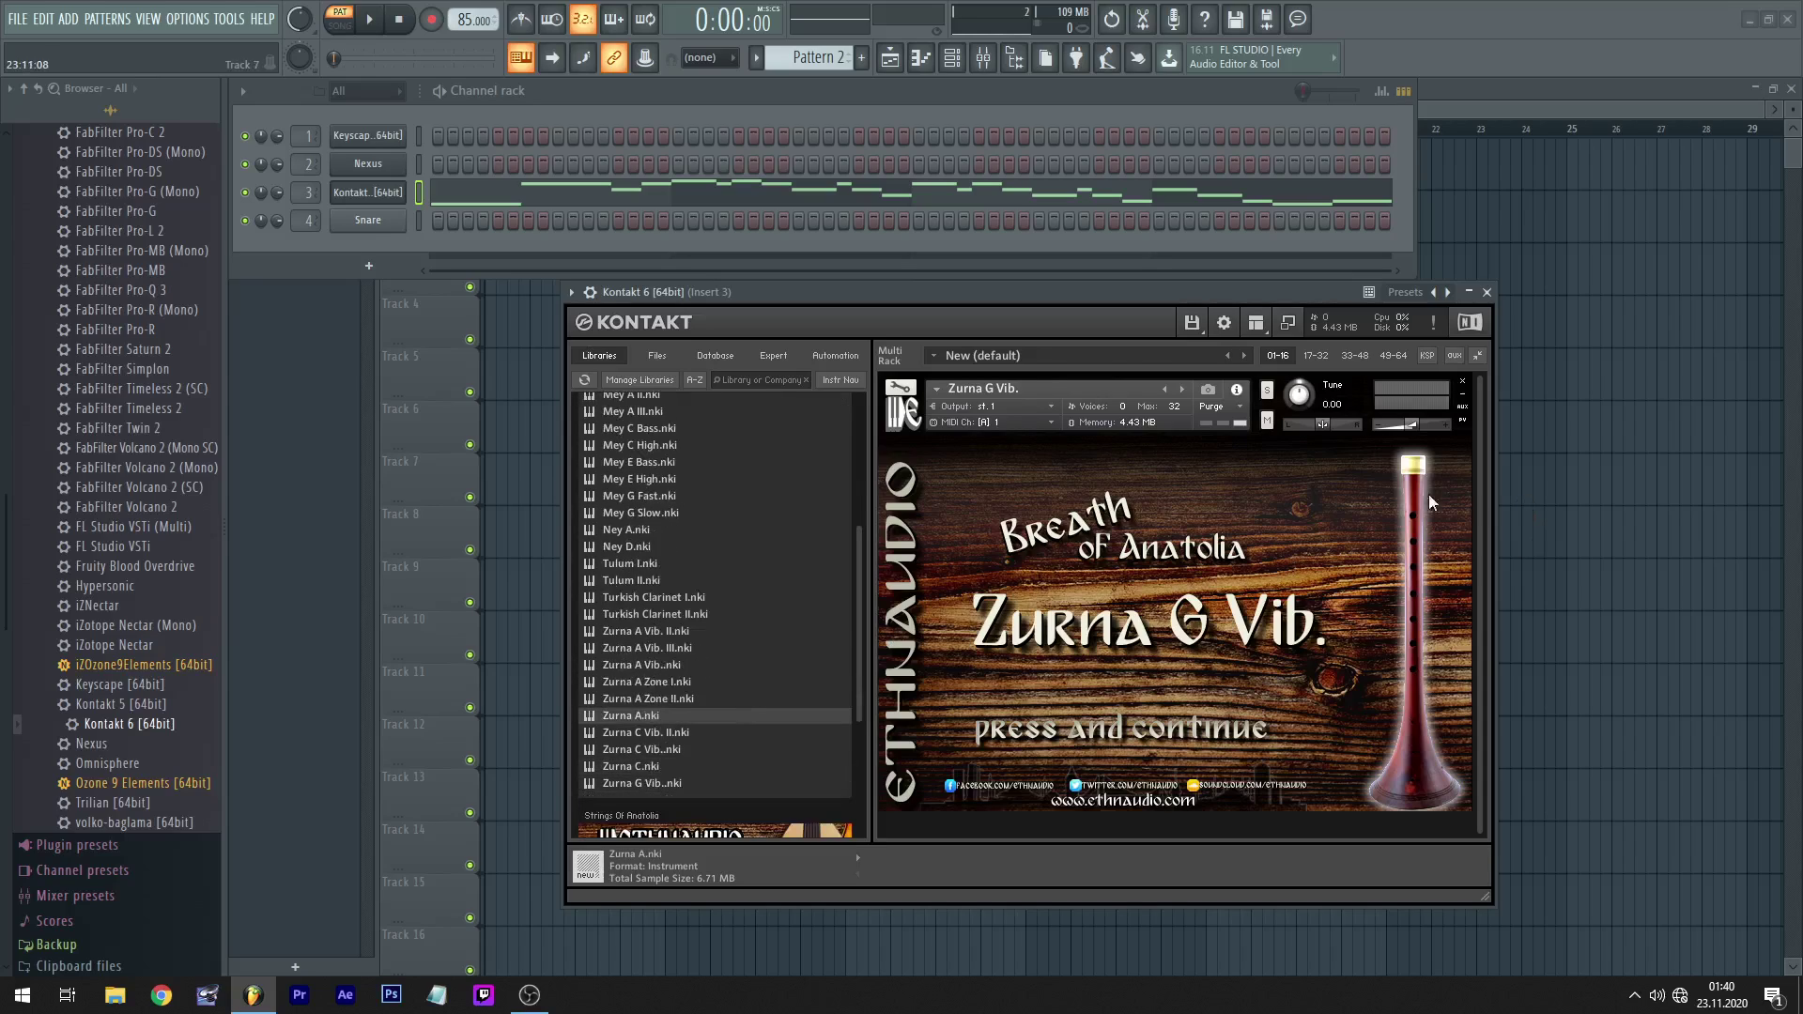
{"action": "left_click", "coordinate": [1461, 381]}
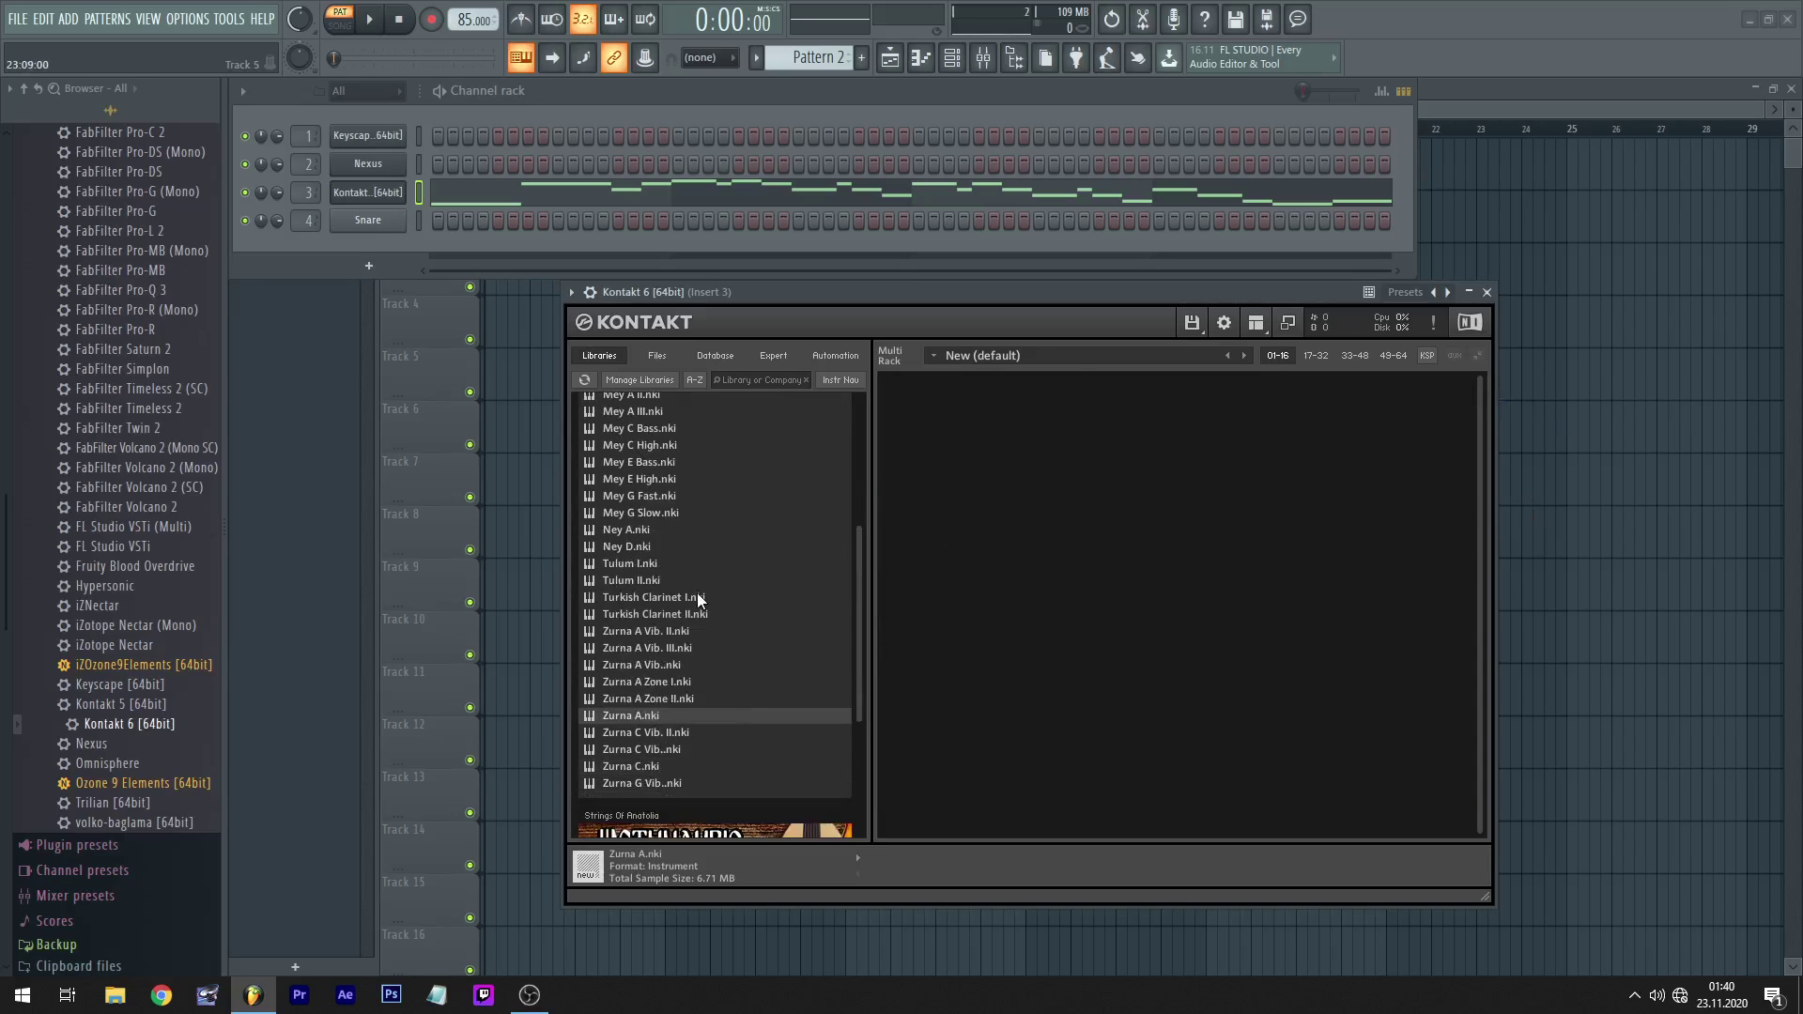
{"action": "left_click_drag", "start_coordinate": [697, 597], "coordinate": [1366, 449]}
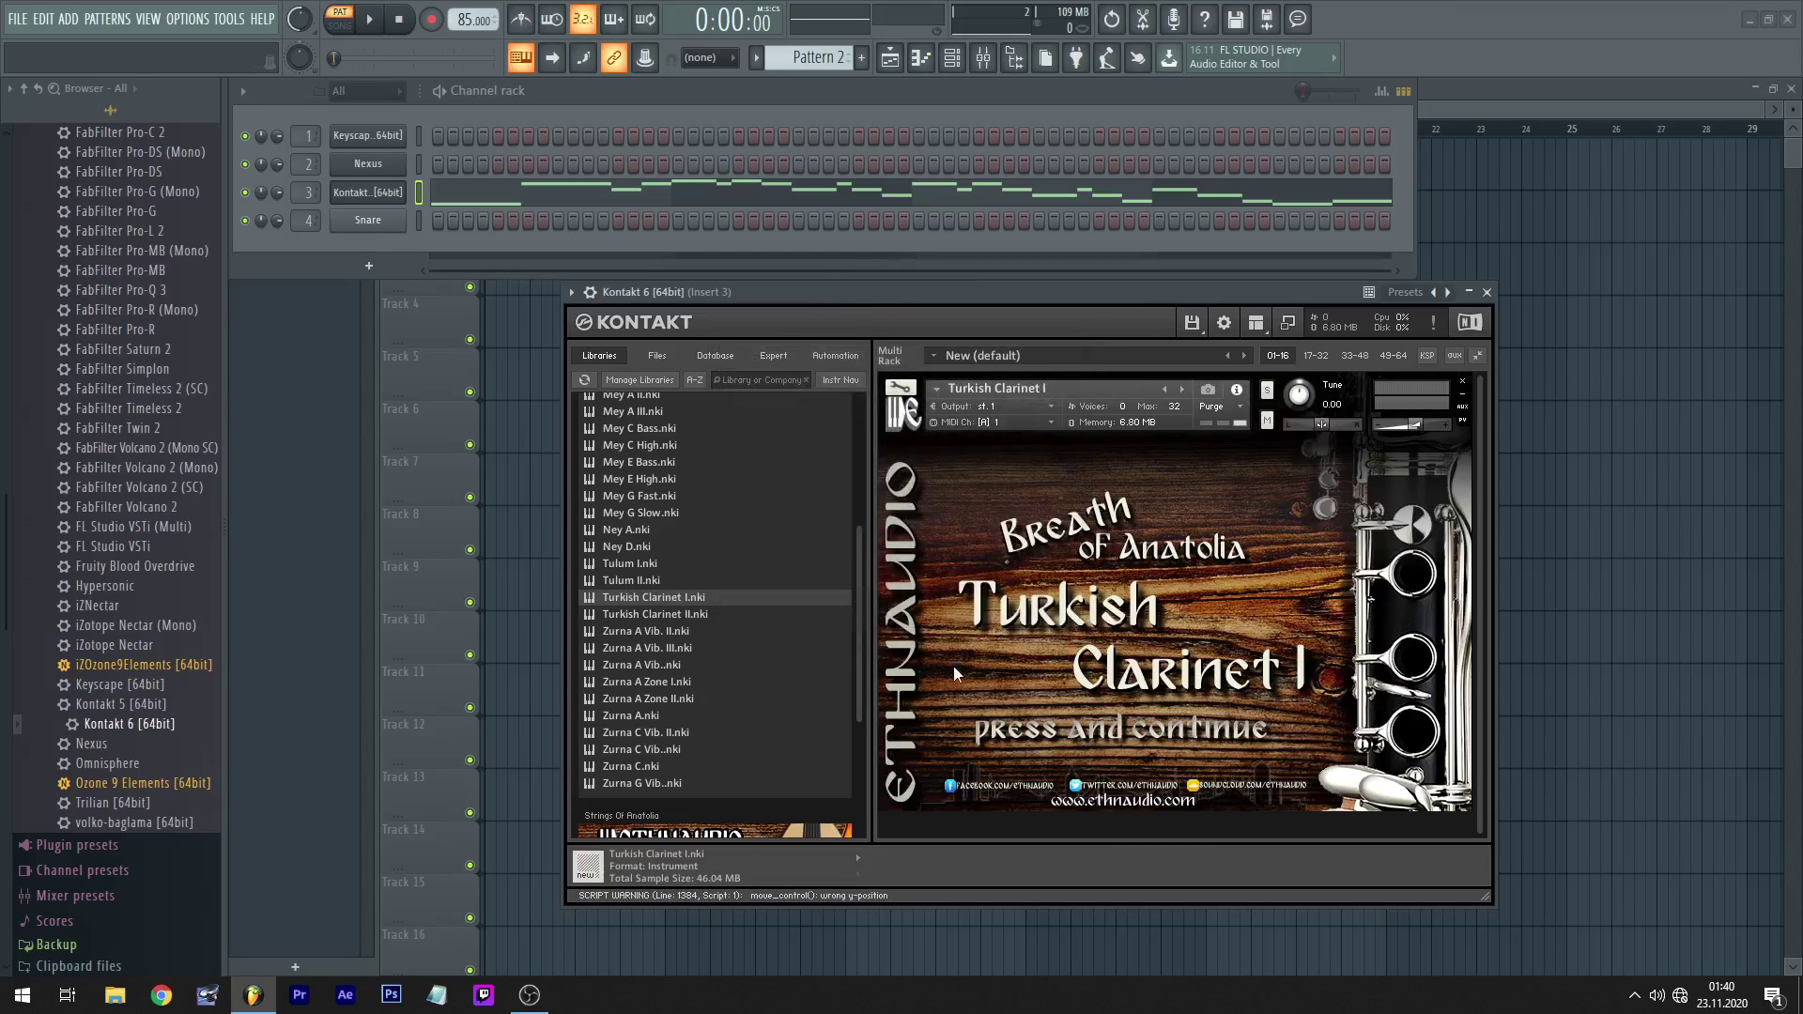
{"action": "left_click", "coordinate": [374, 19]}
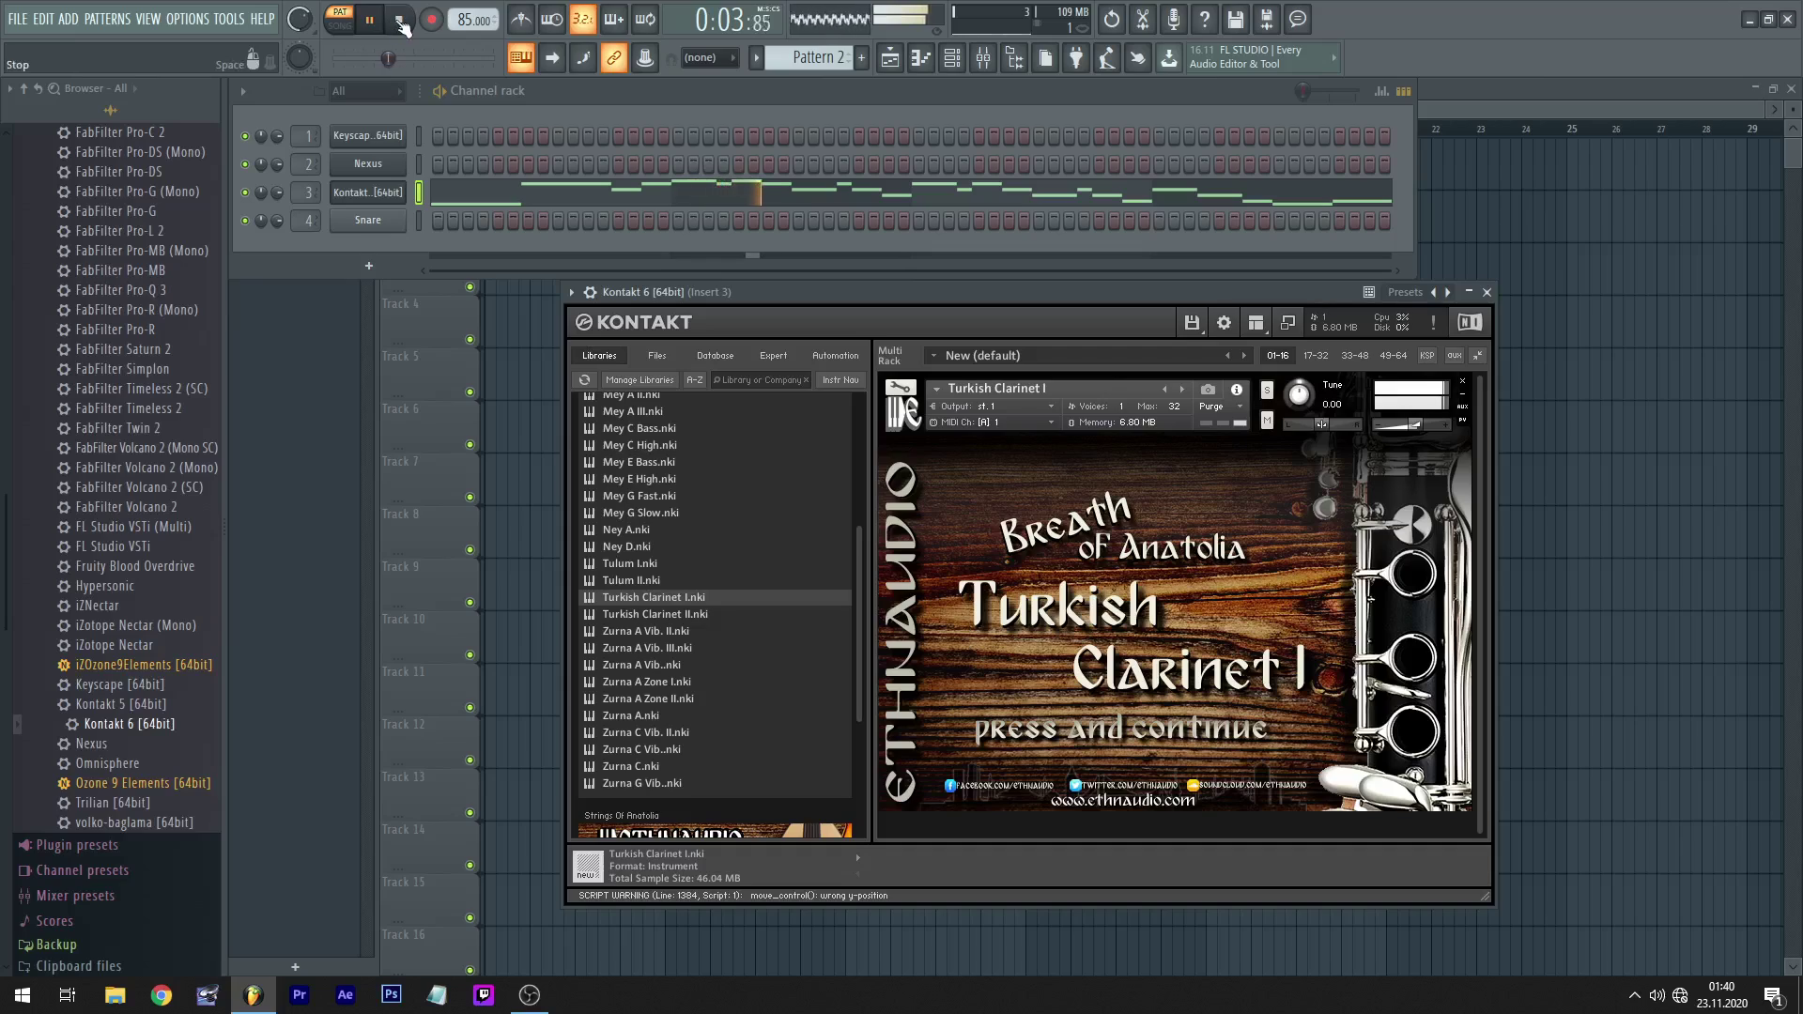
{"action": "left_click", "coordinate": [400, 21]}
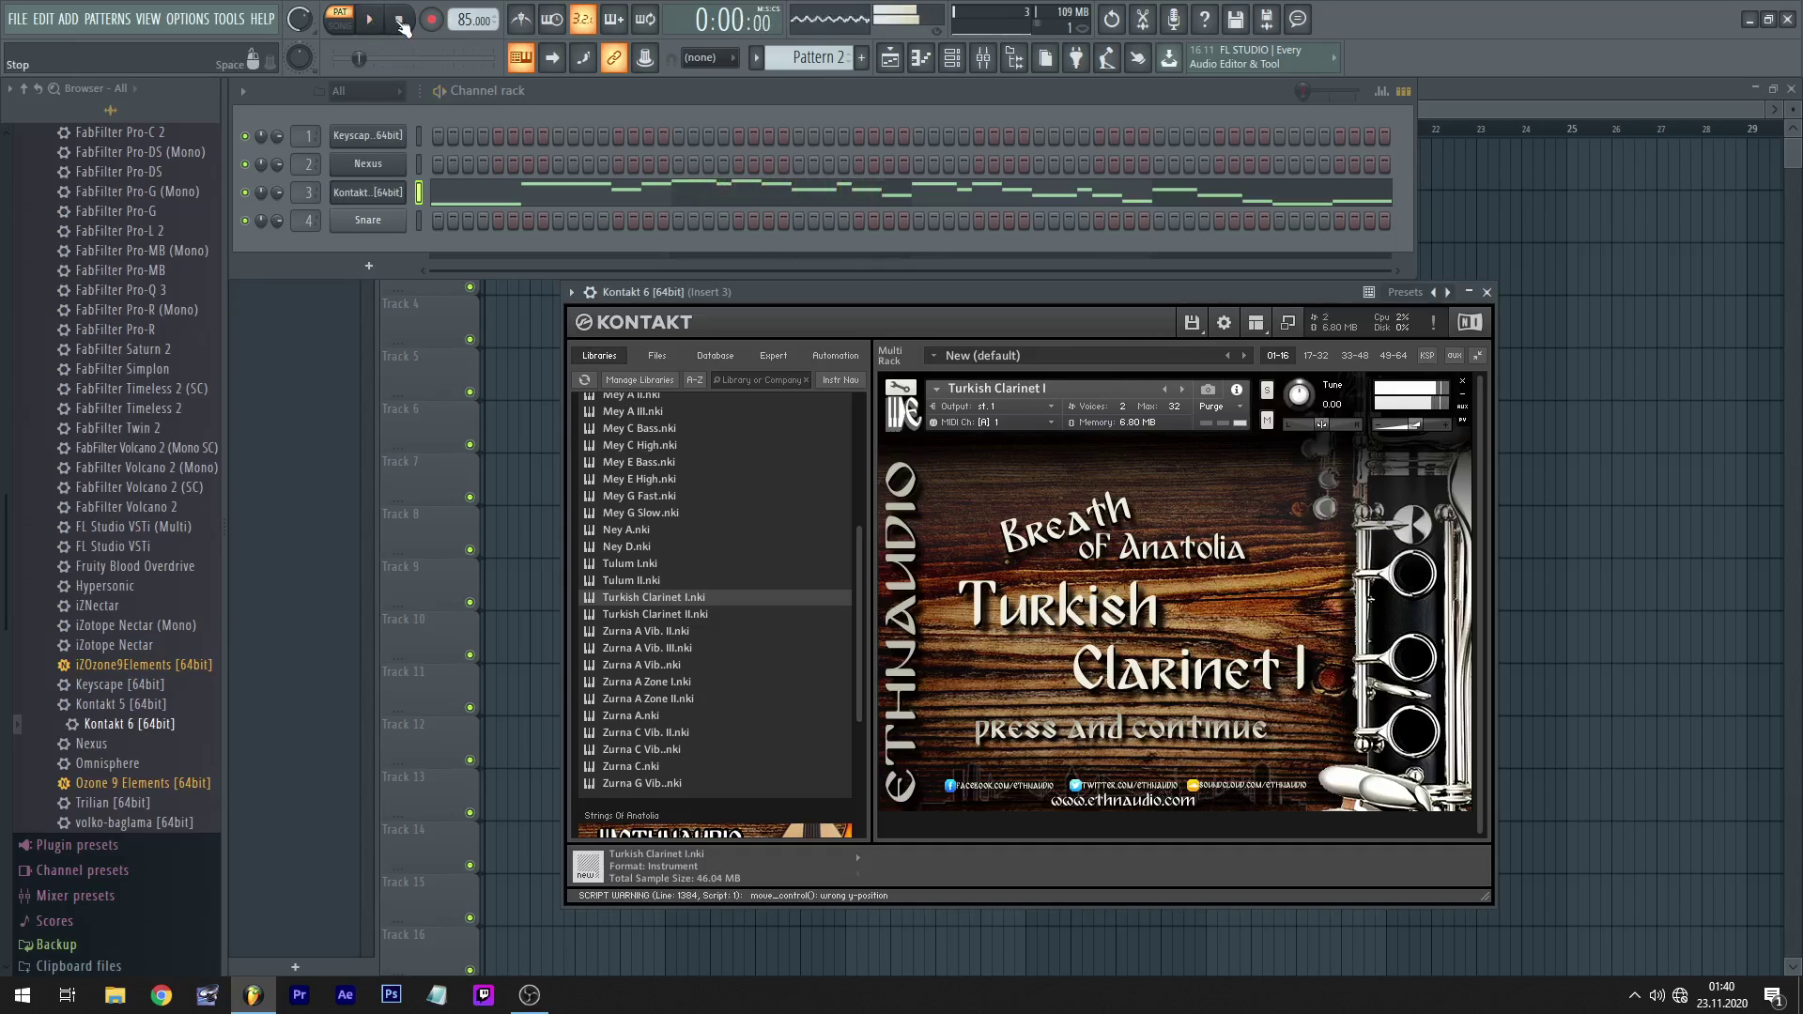
- Try Turkish Clarinet I's legato Amount and Time at 1000 ms while Pattern 2 plays, and return Amount to 0 ms
{"action": "left_click", "coordinate": [1183, 721]}
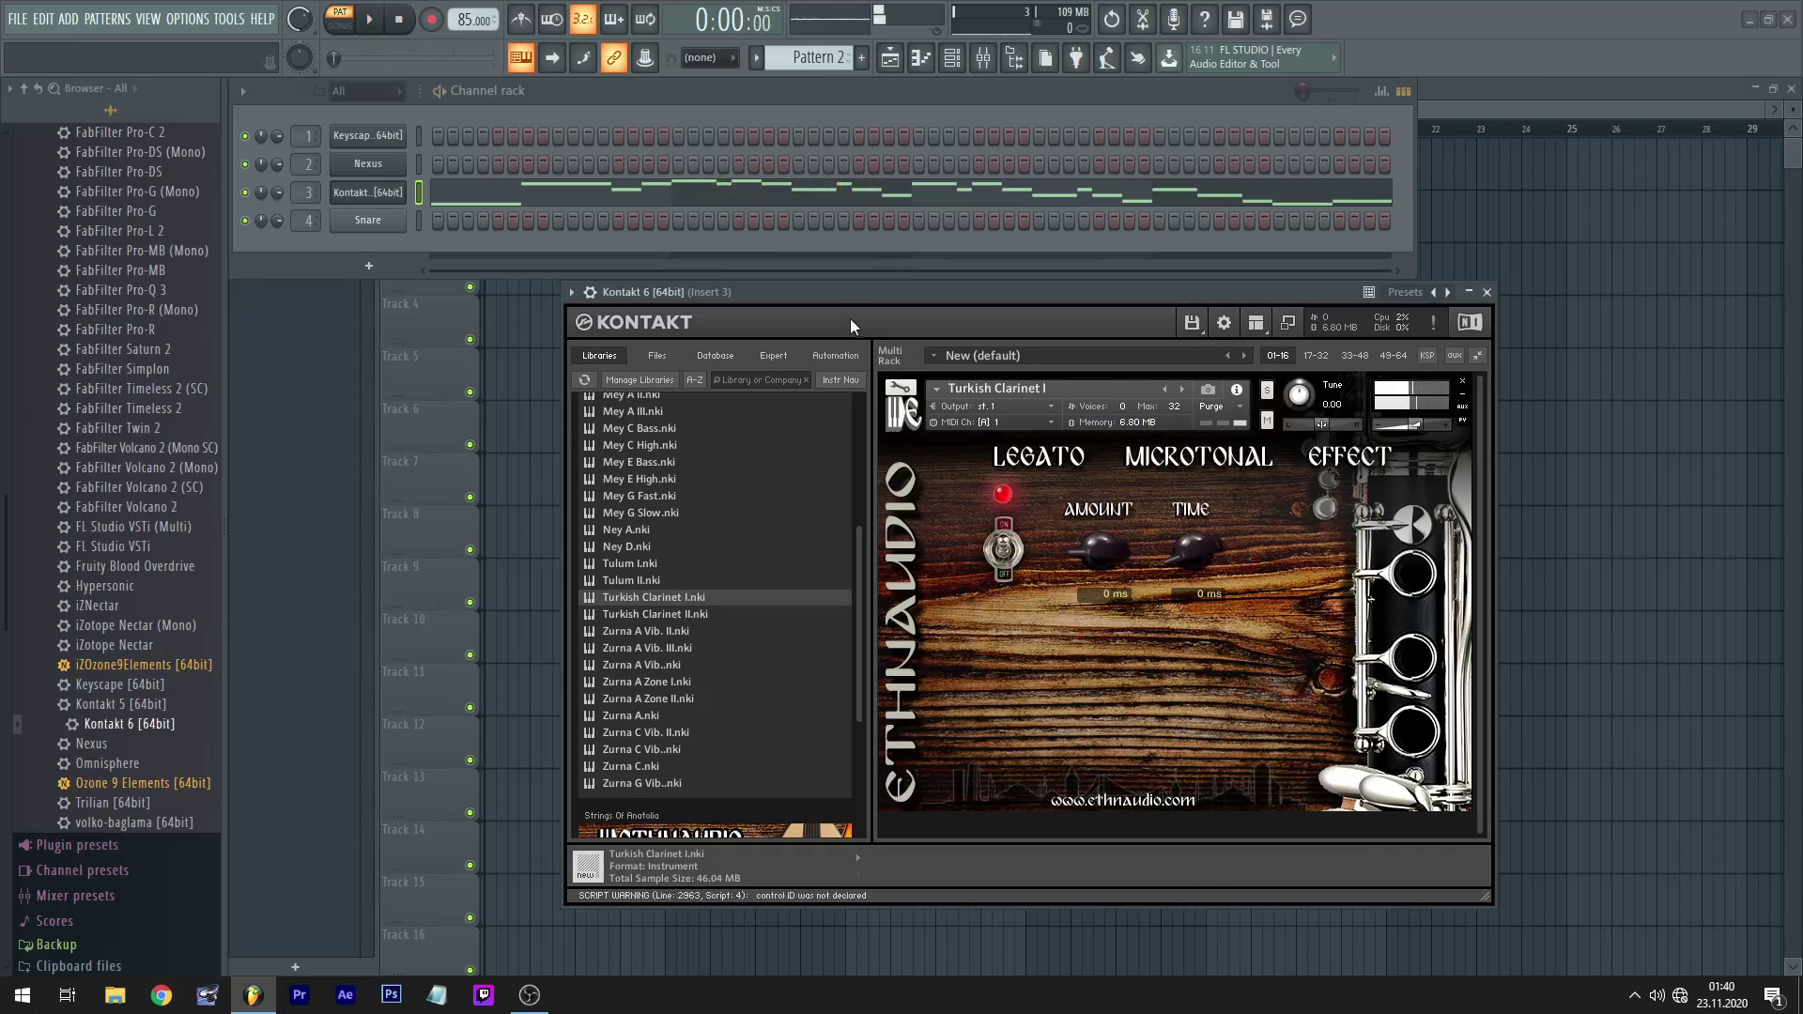
{"action": "left_click", "coordinate": [1029, 460]}
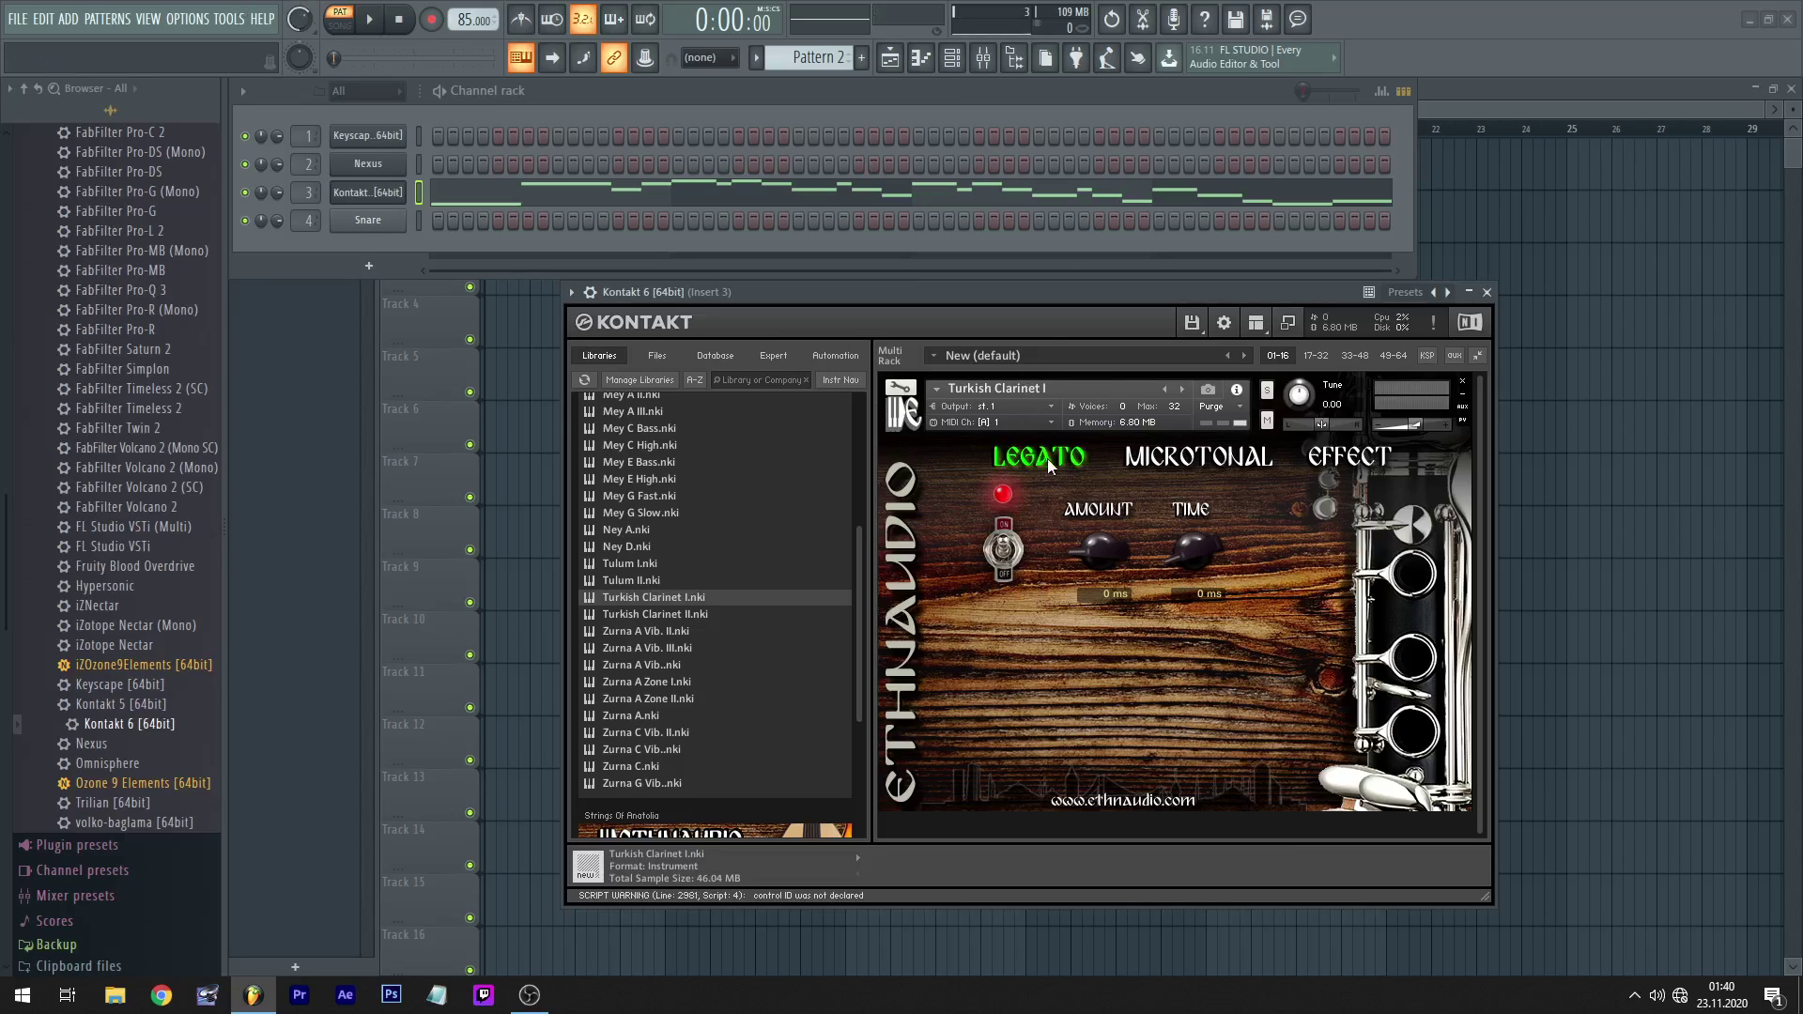
{"action": "left_click", "coordinate": [376, 25]}
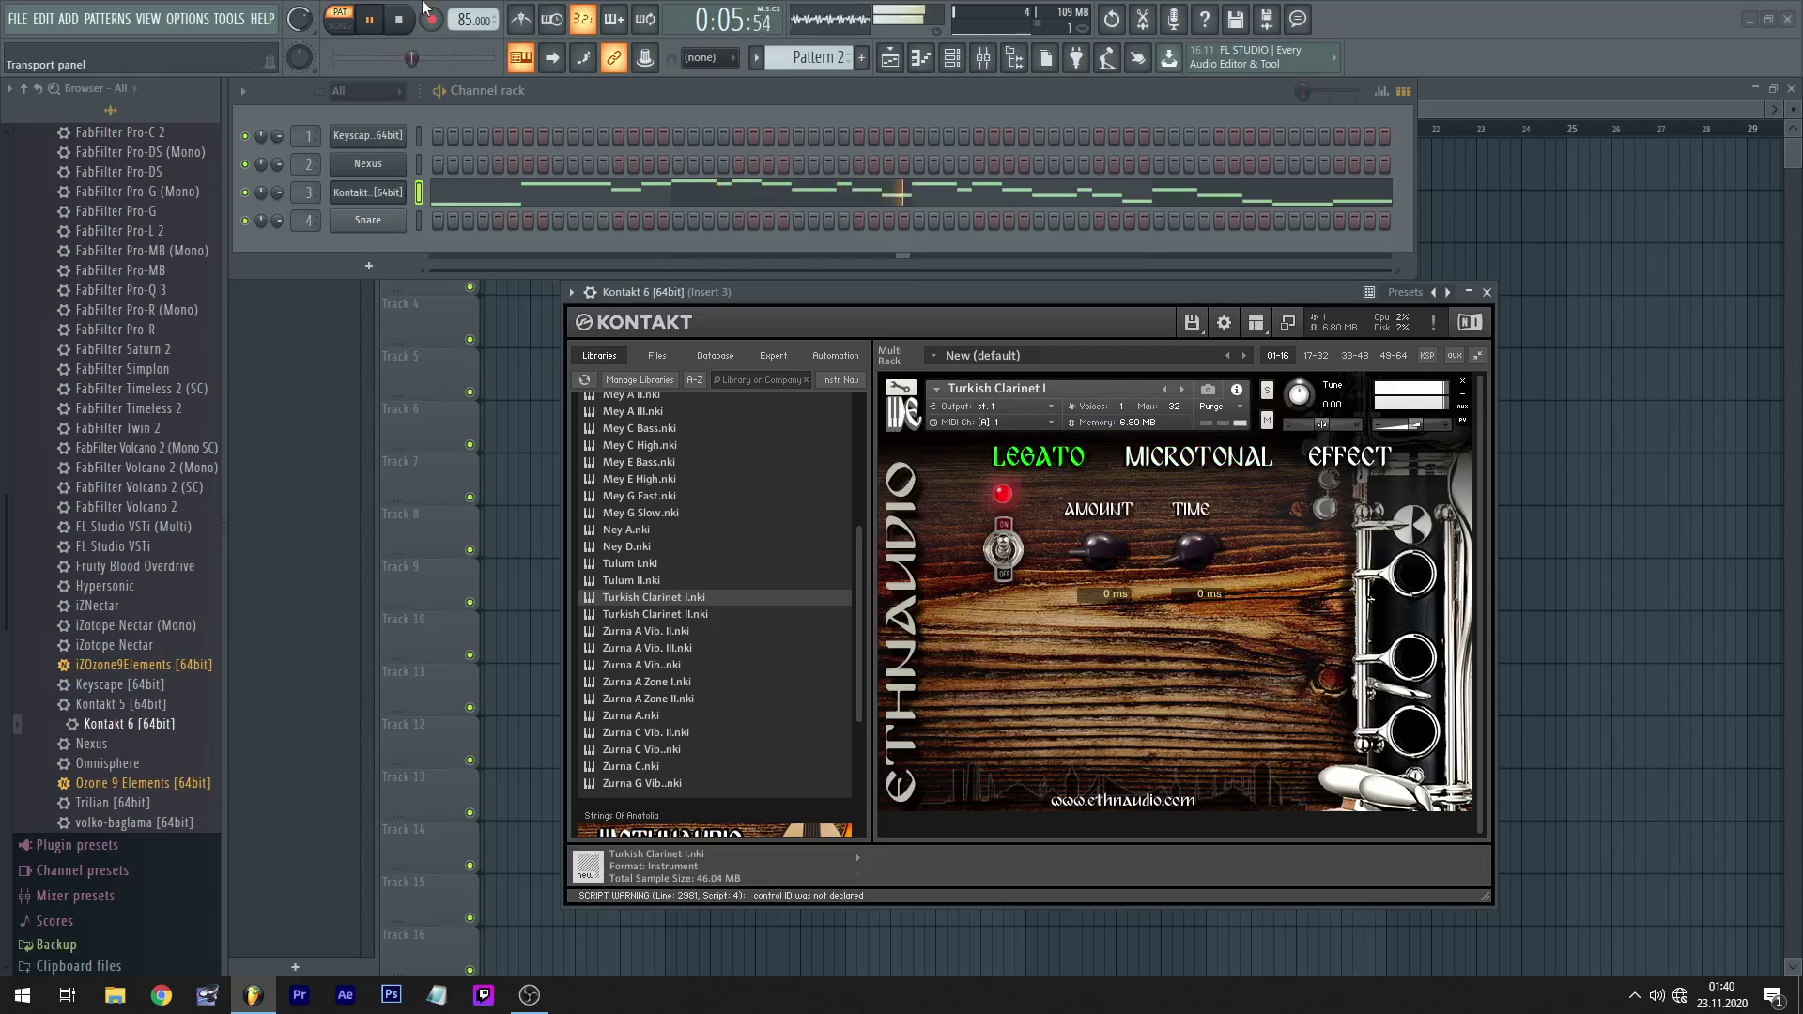
{"action": "left_click", "coordinate": [1013, 560]}
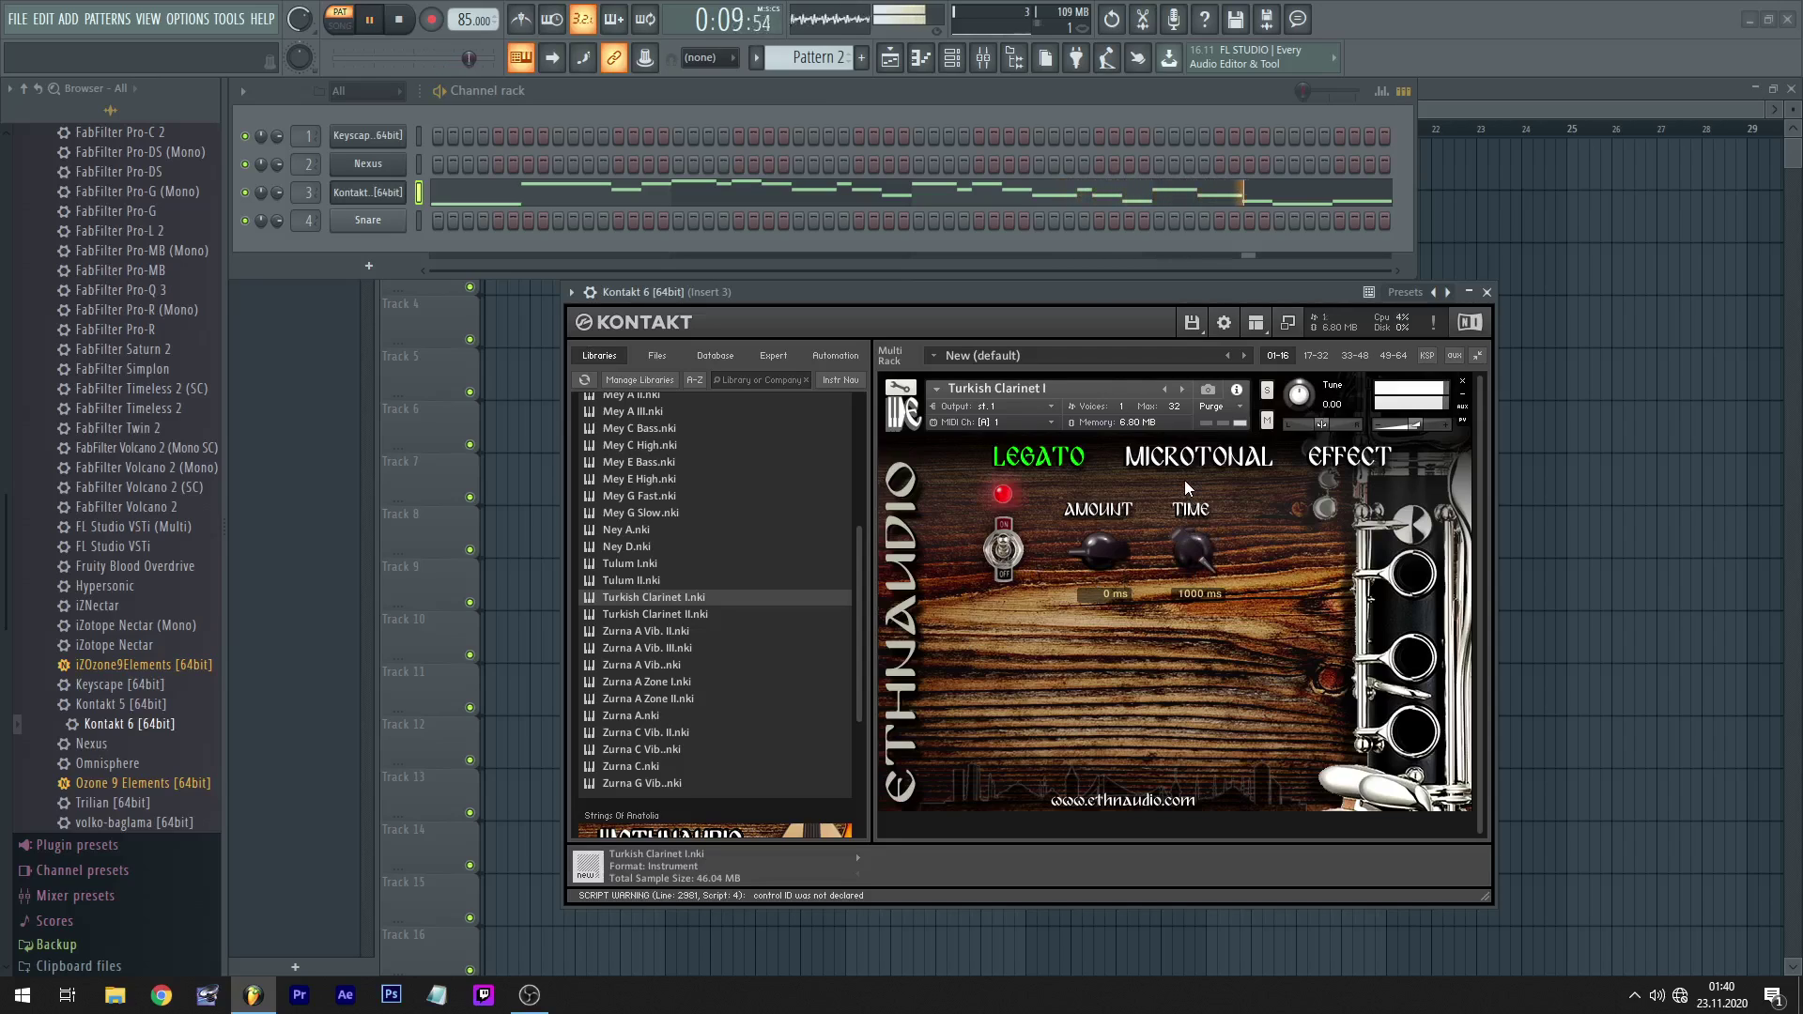
{"action": "left_click_drag", "start_coordinate": [1187, 543], "coordinate": [1104, 578]}
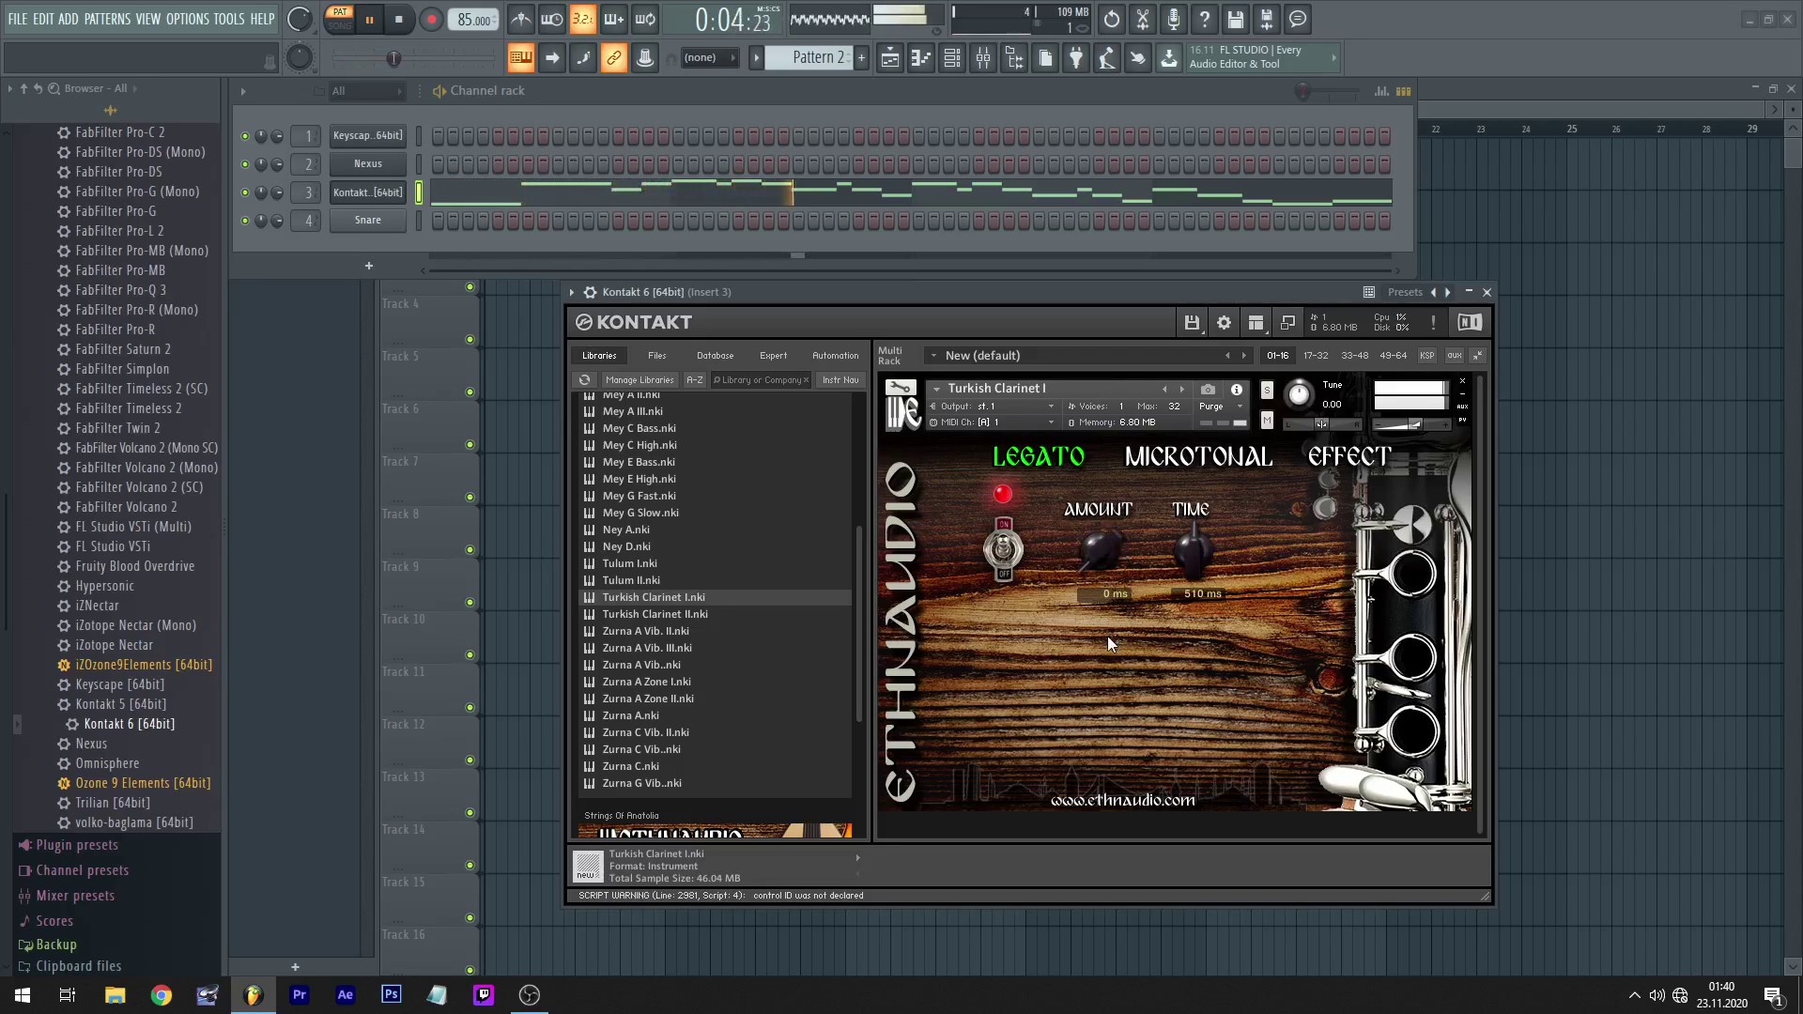
{"action": "left_click_drag", "start_coordinate": [1190, 595], "coordinate": [1180, 472]}
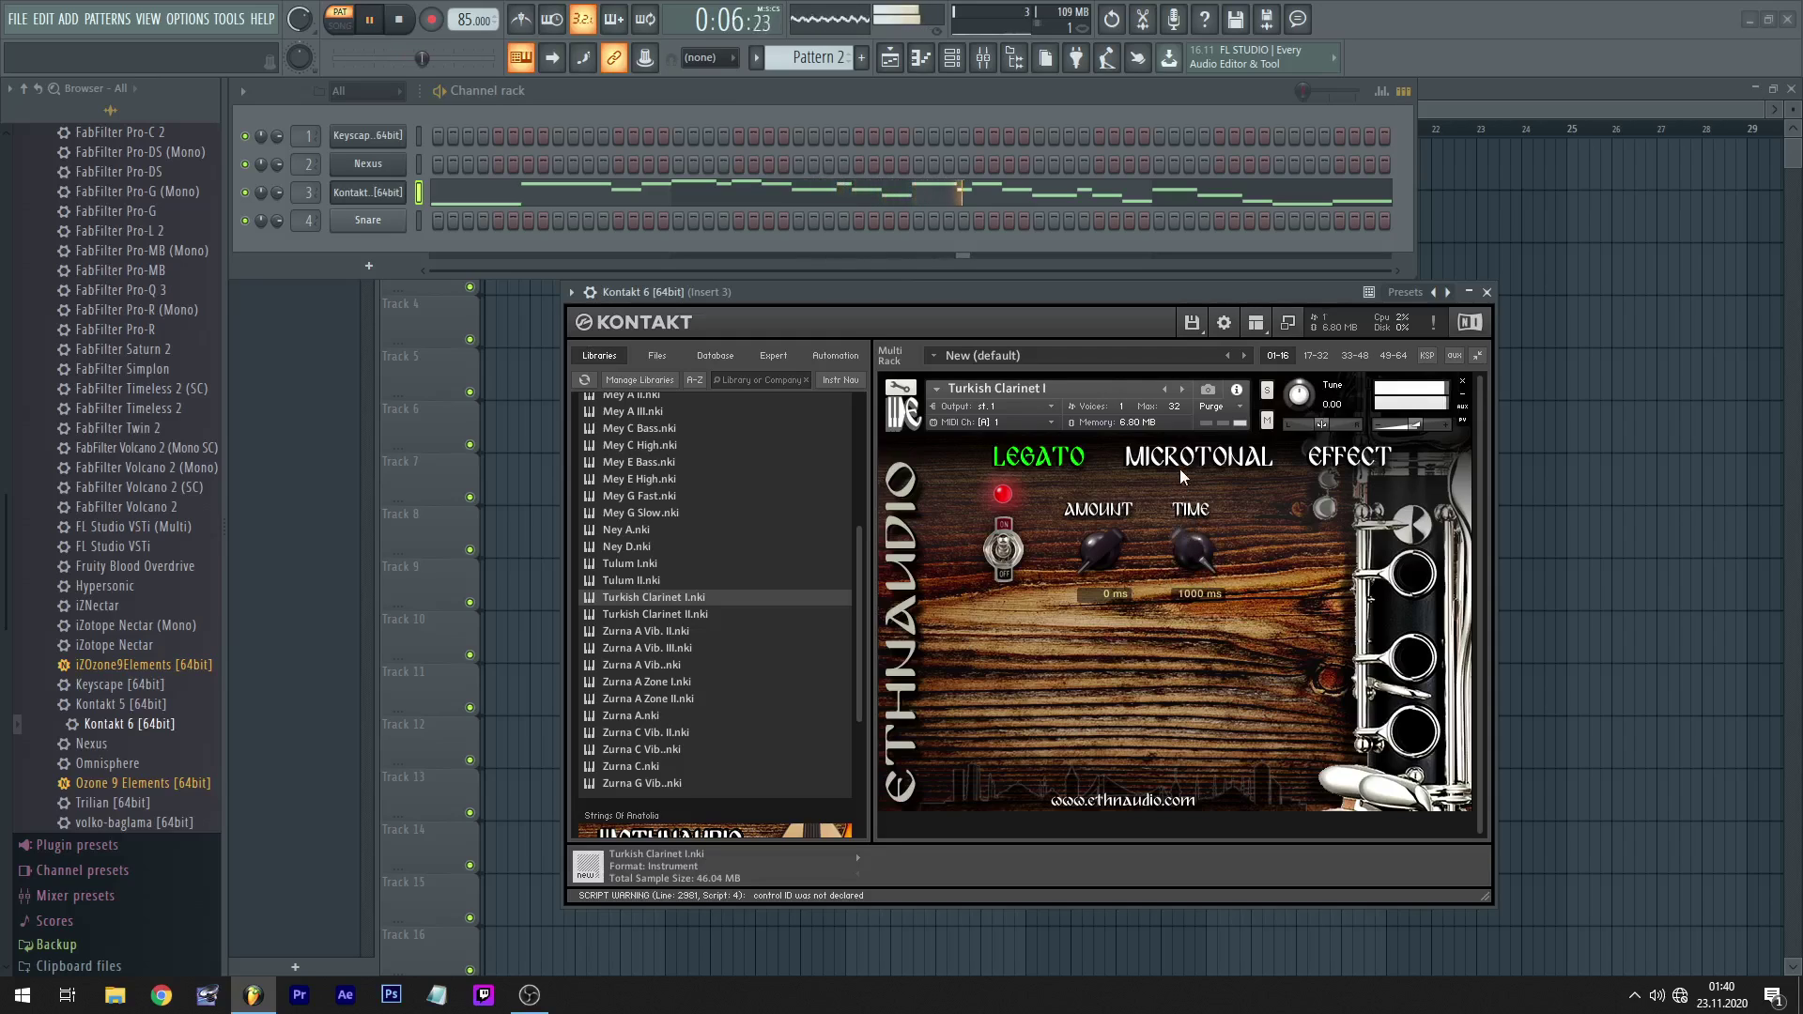
{"action": "left_click_drag", "start_coordinate": [1115, 551], "coordinate": [1110, 471]}
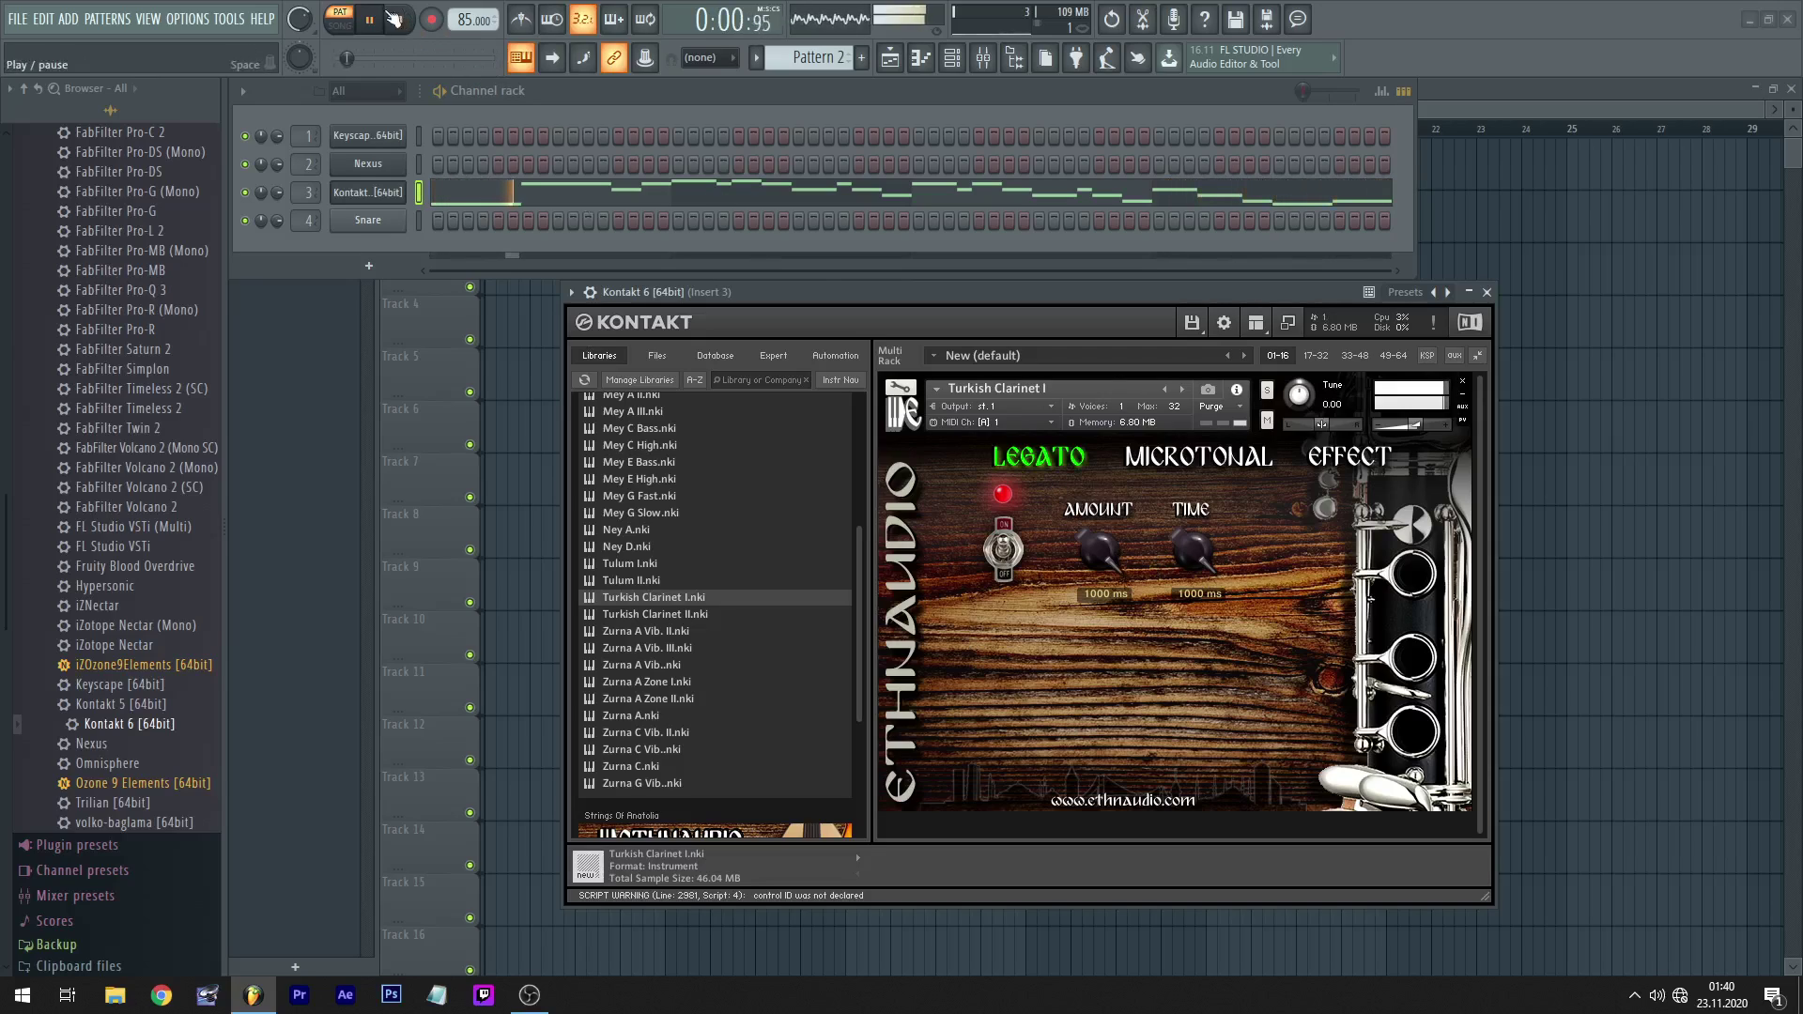
{"action": "key", "text": "space"}
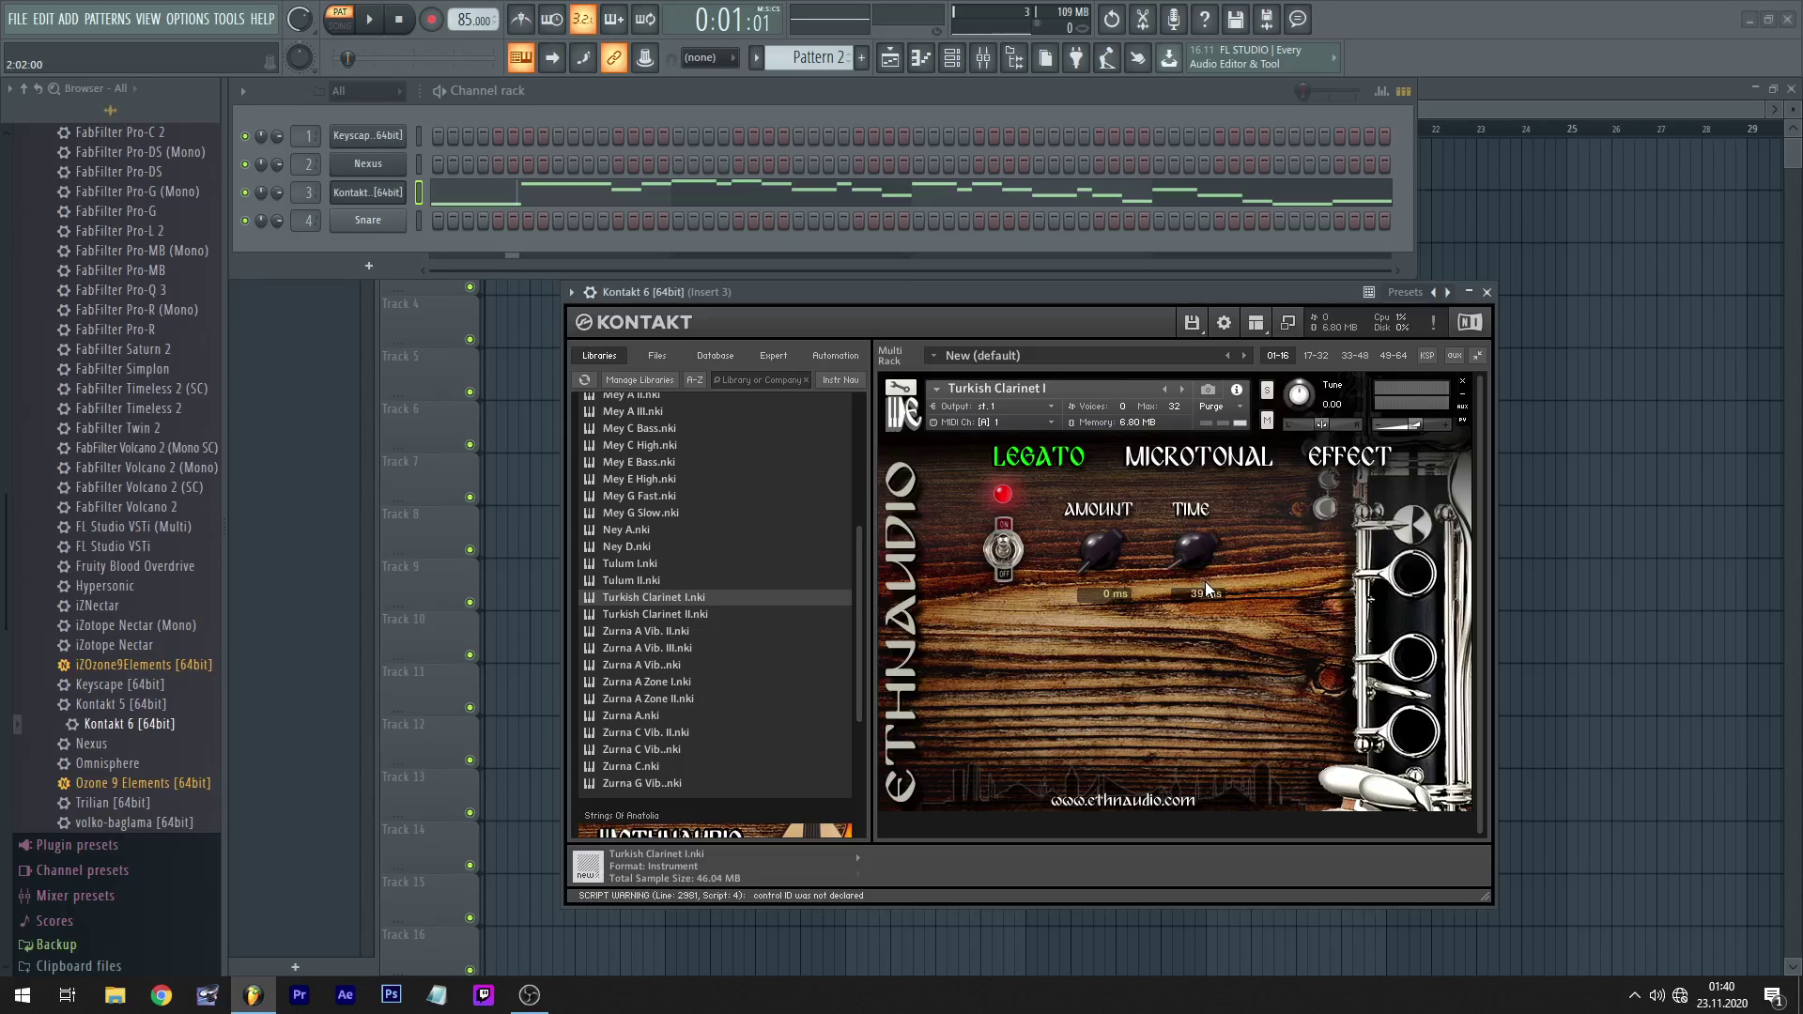
- Reset playback to the start and switch on the microtonal mode of Turkish Clarinet I
{"action": "left_click", "coordinate": [1201, 469]}
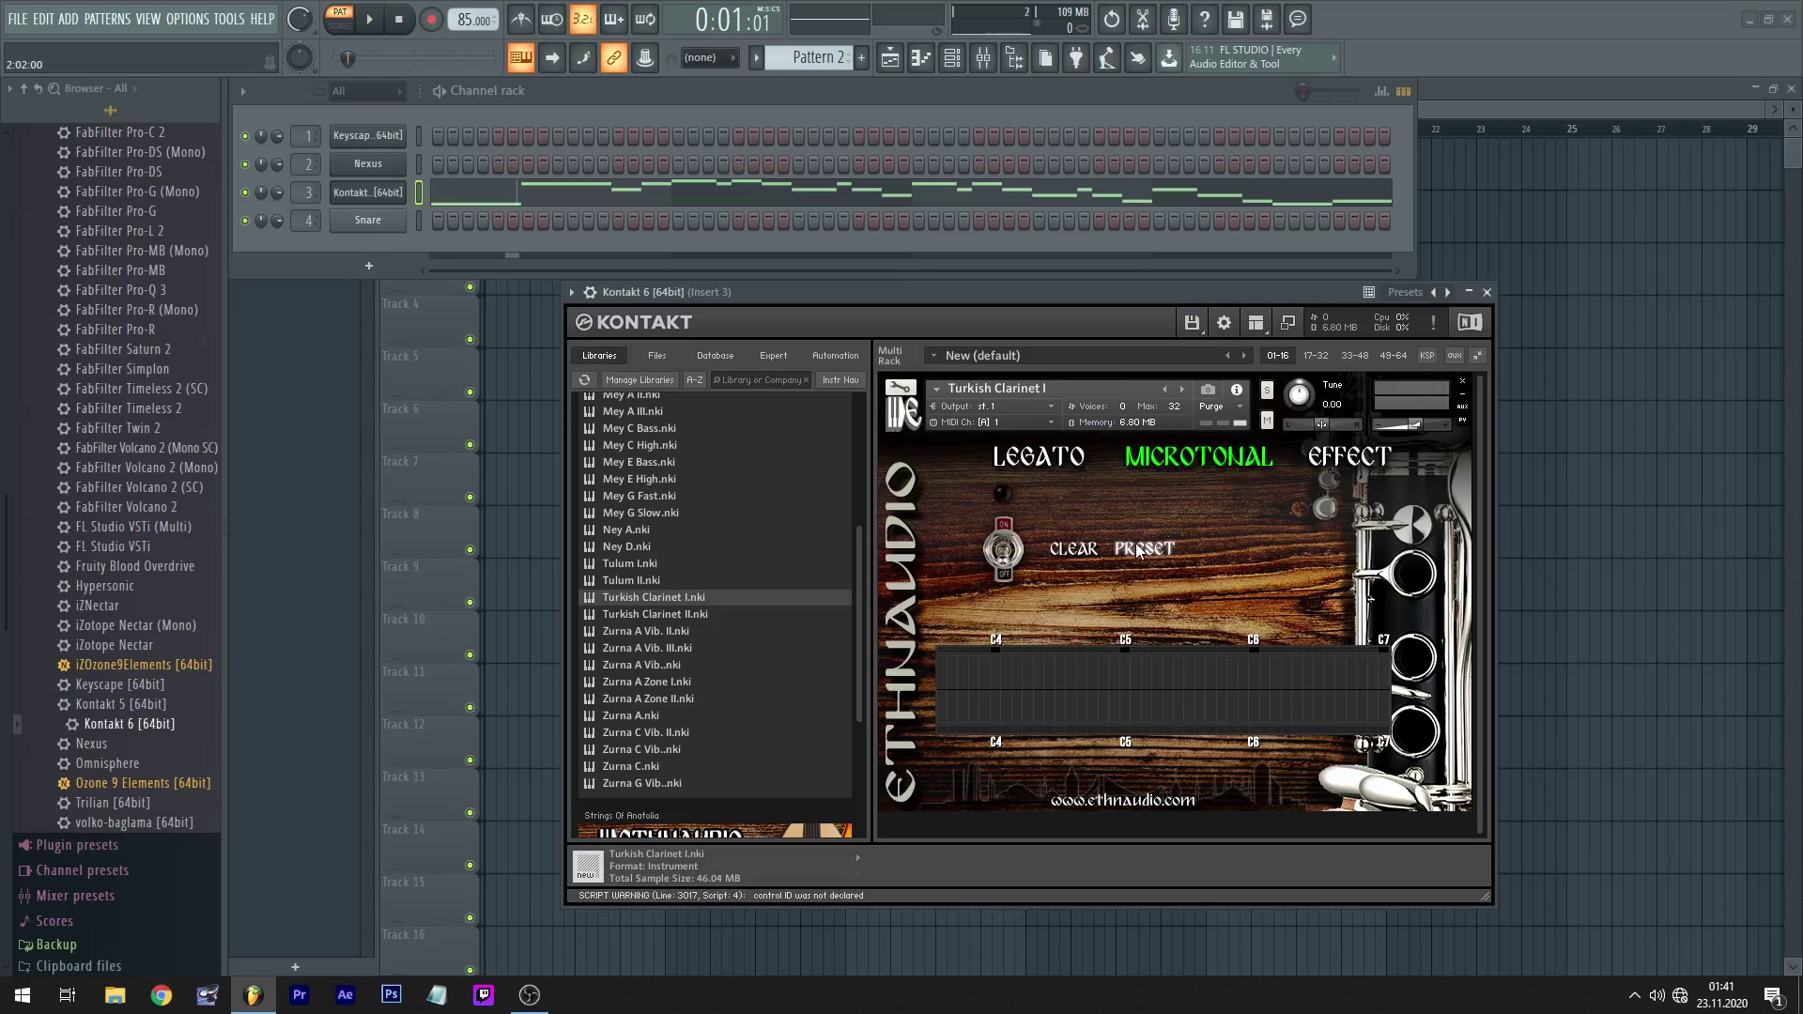
{"action": "left_click", "coordinate": [401, 21]}
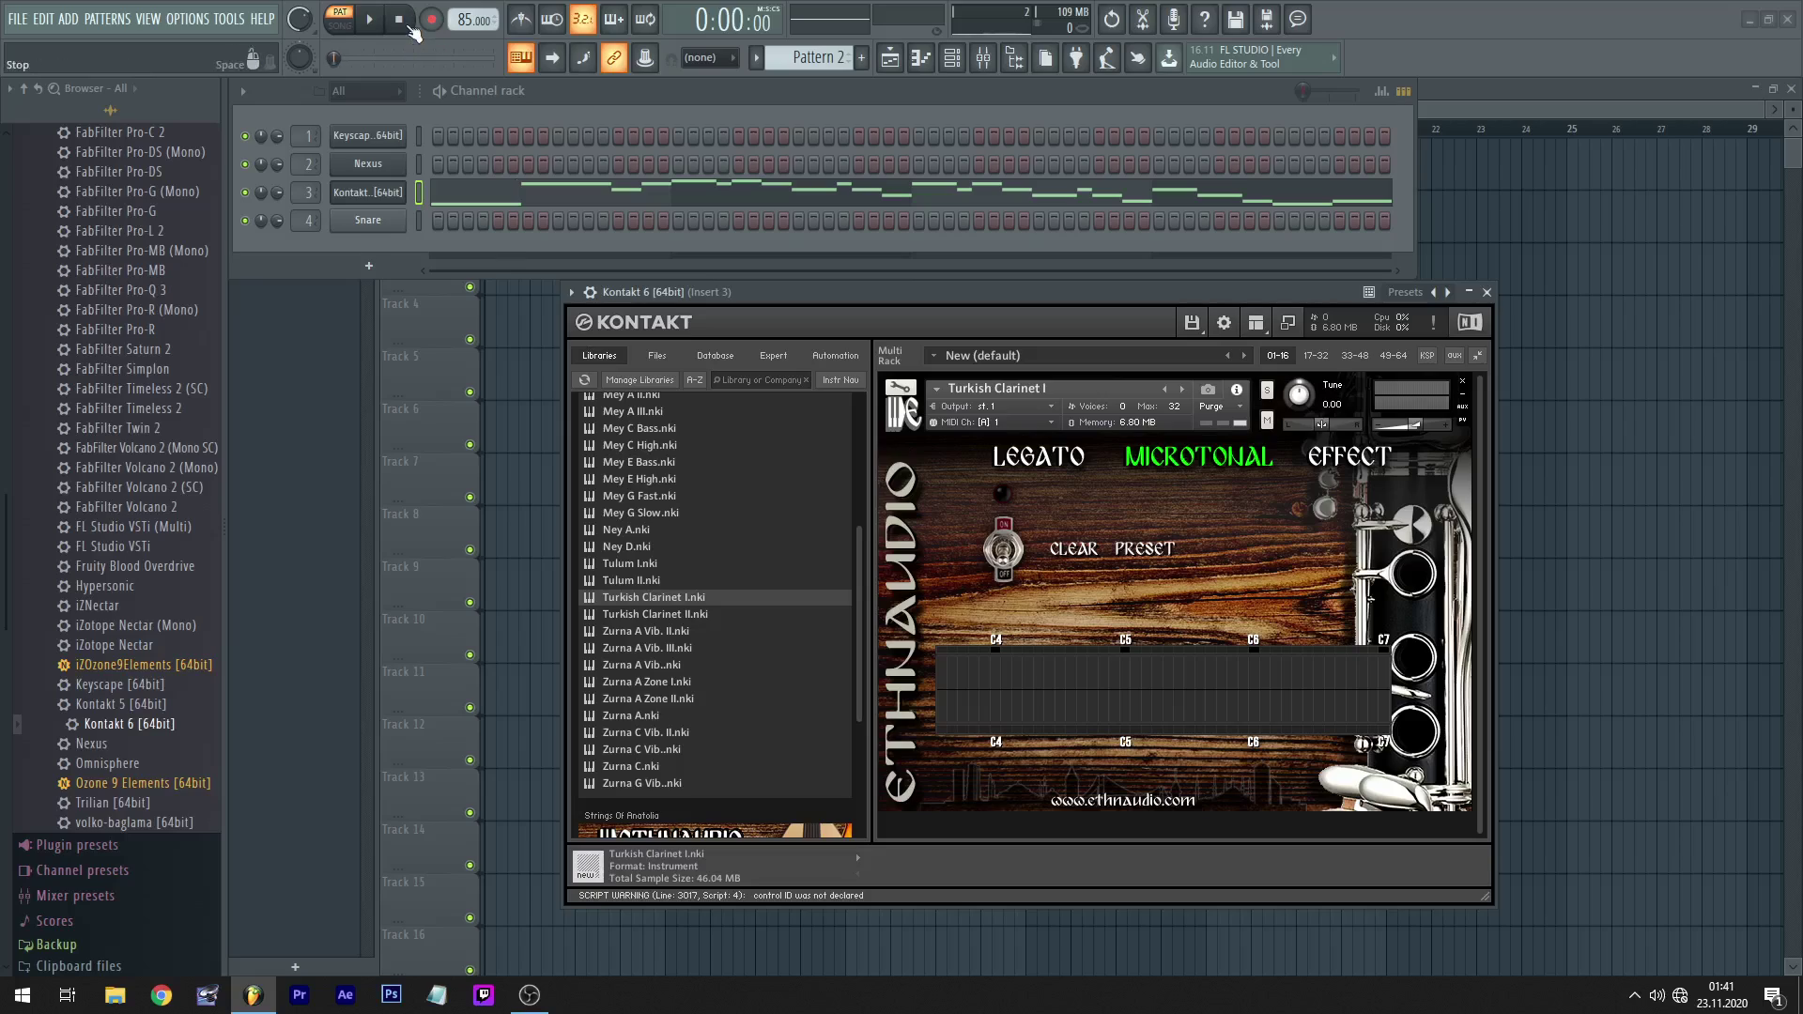
{"action": "left_click", "coordinate": [536, 191]}
{"action": "left_click", "coordinate": [994, 567]}
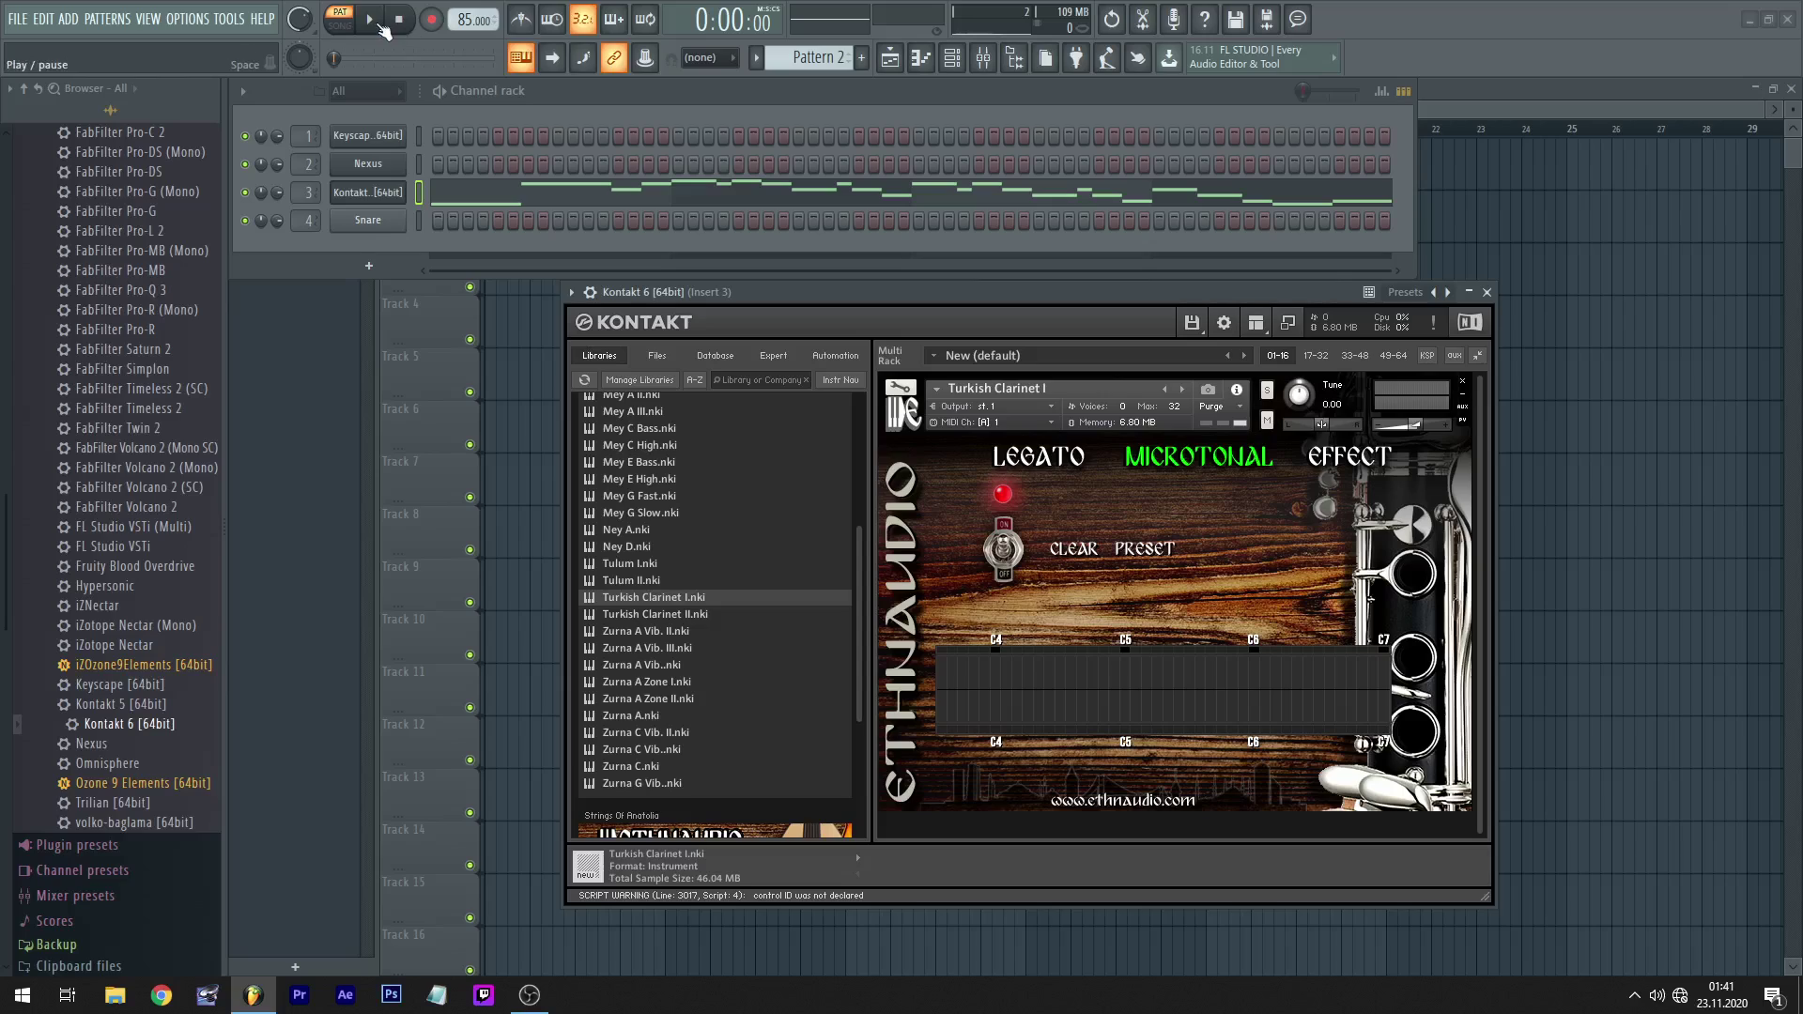
- Play Pattern 2 and try lowering the microtonal tuning of one note between C5 and C6 on Turkish Clarinet I
{"action": "left_click", "coordinate": [376, 22]}
{"action": "left_click", "coordinate": [380, 21]}
{"action": "left_click", "coordinate": [399, 22]}
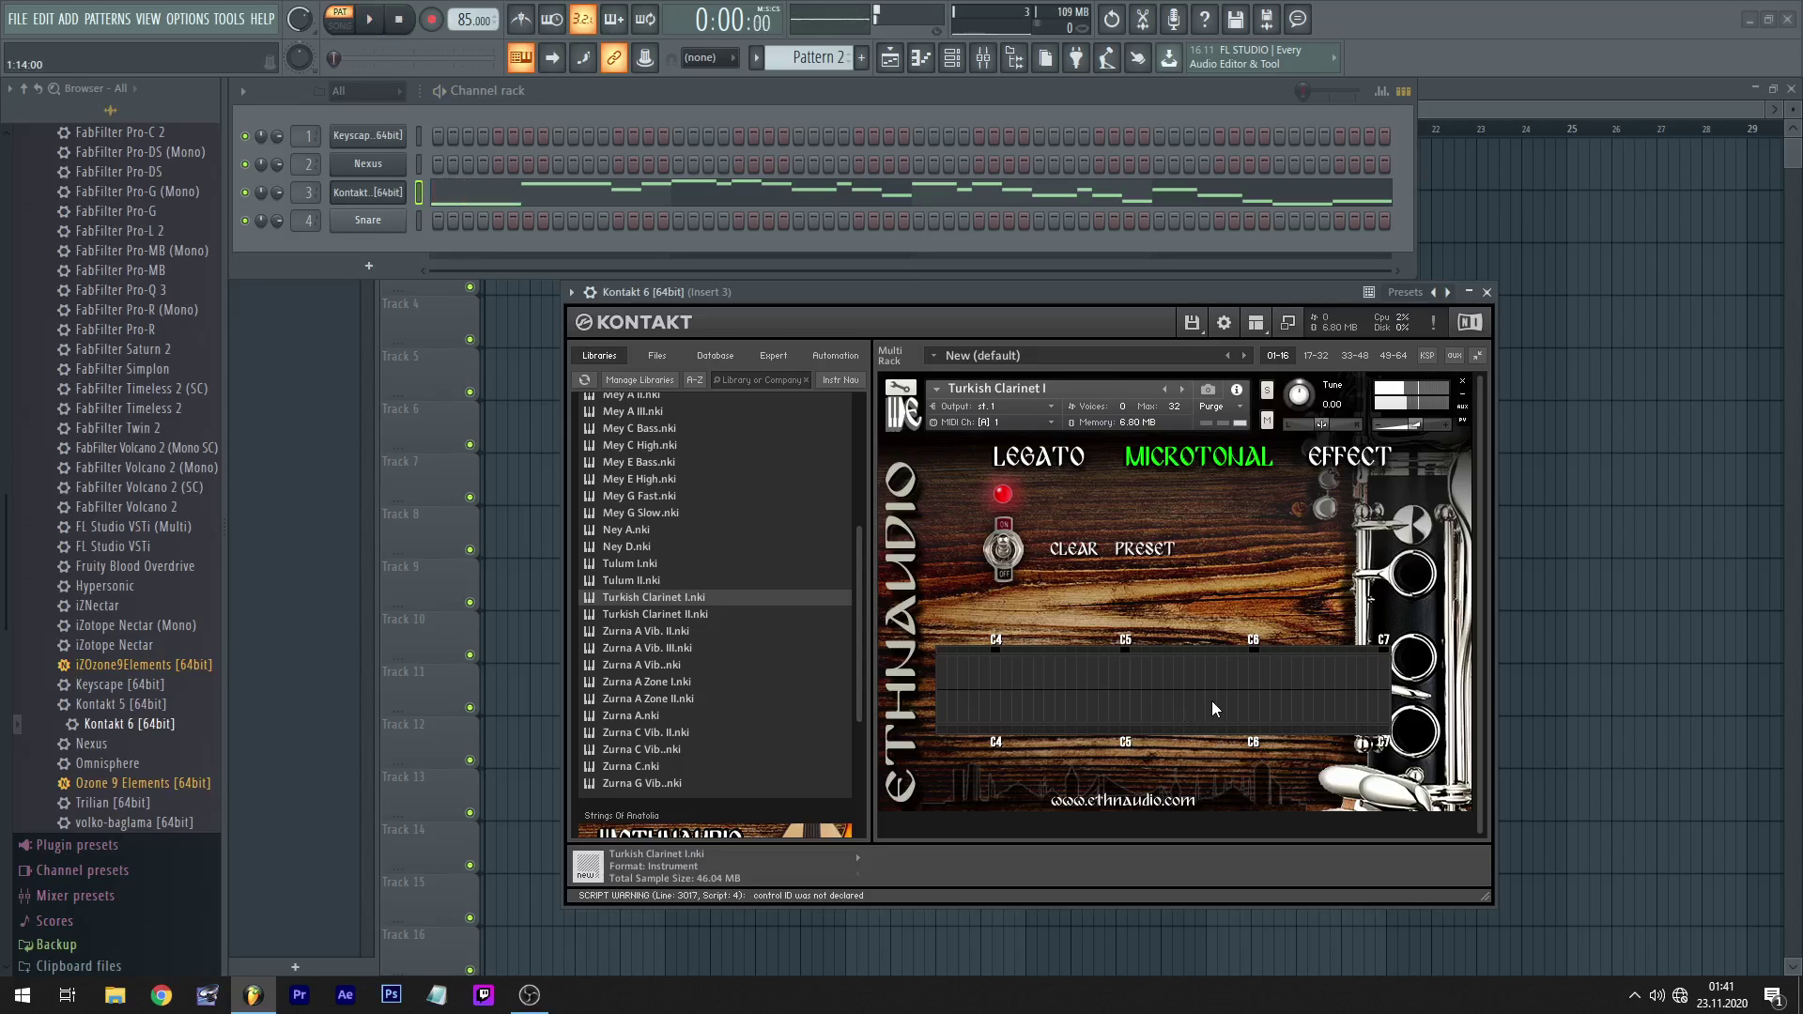
{"action": "left_click", "coordinate": [370, 20]}
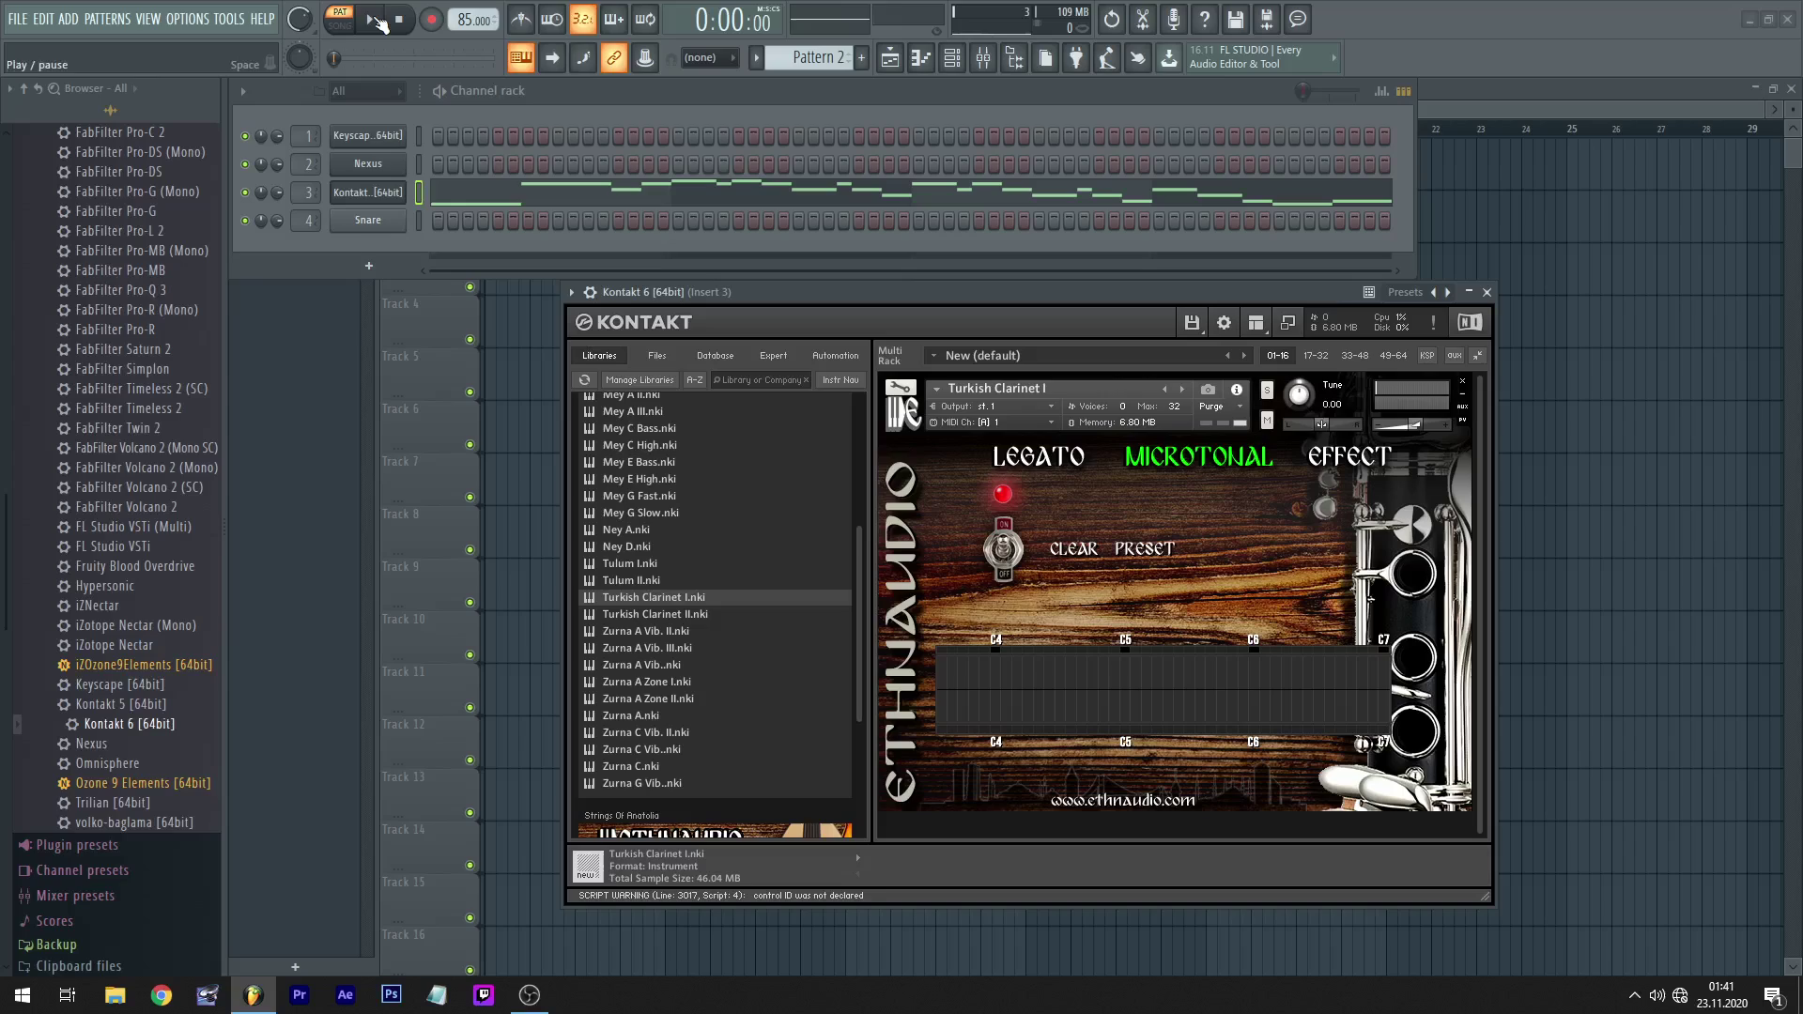
{"action": "left_click", "coordinate": [397, 23]}
{"action": "key", "text": "space"}
{"action": "left_click", "coordinate": [1202, 702]}
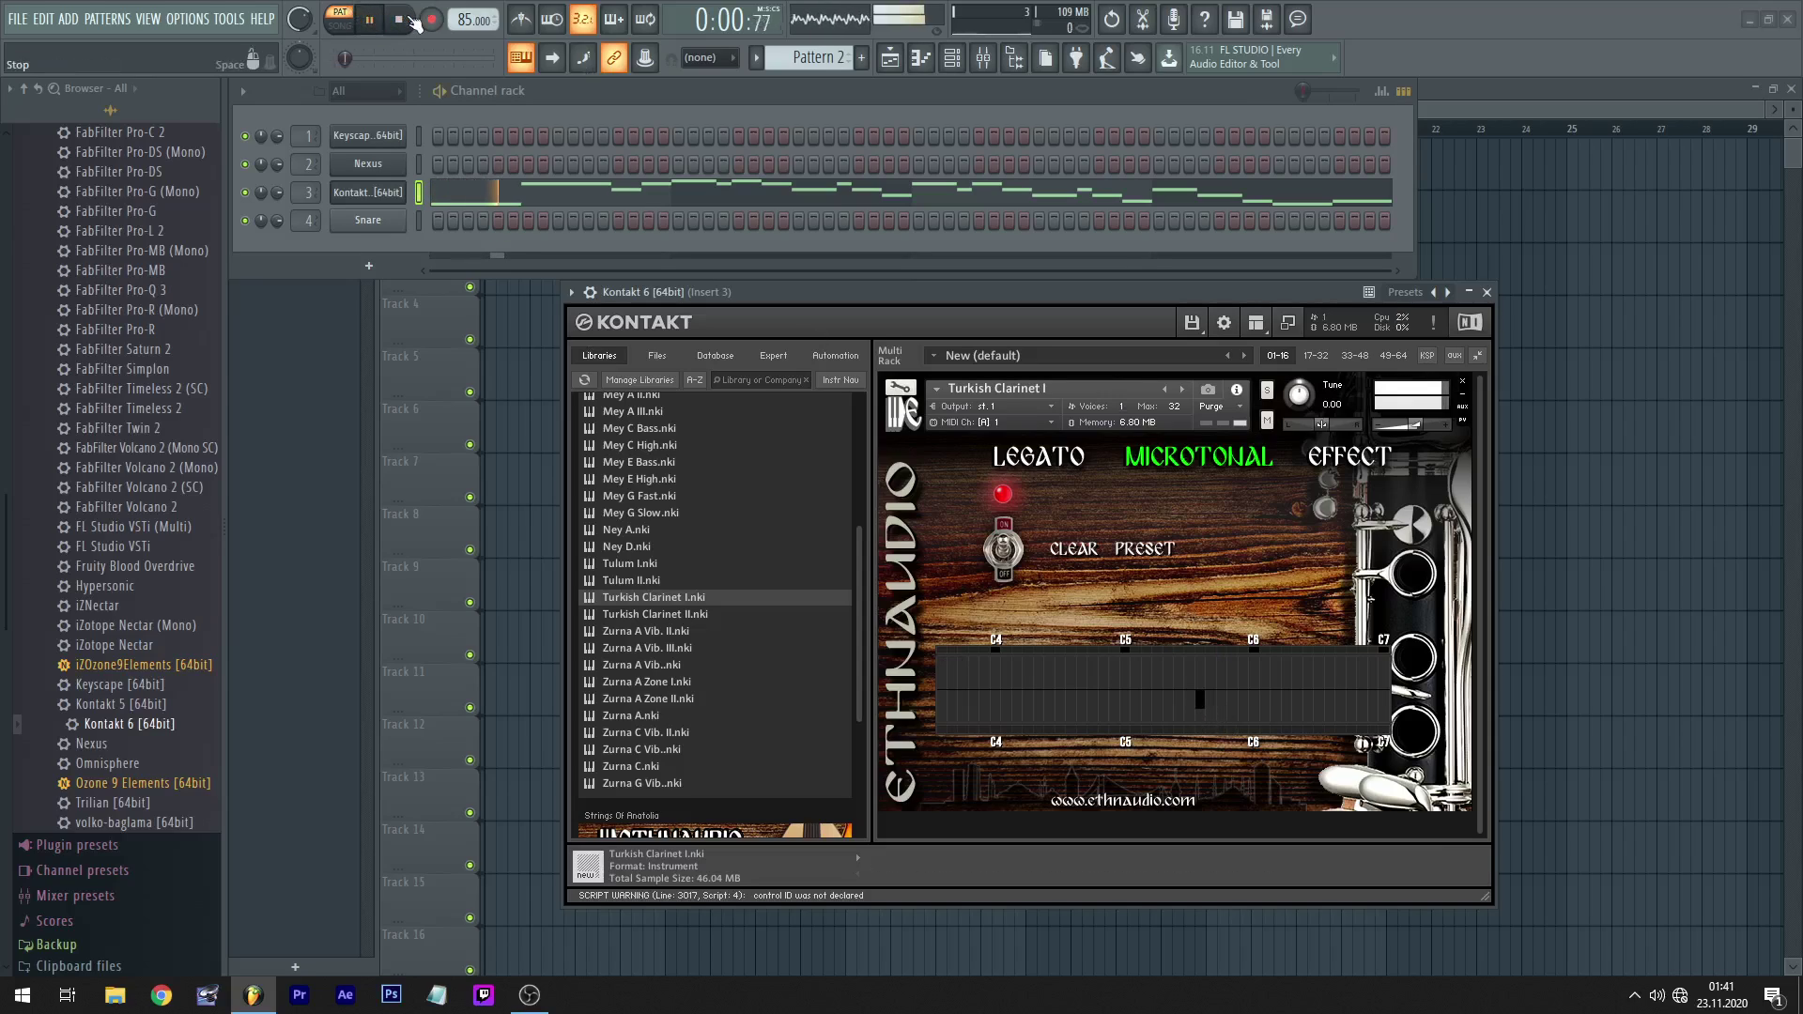
{"action": "left_click_drag", "start_coordinate": [1202, 701], "coordinate": [1206, 693]}
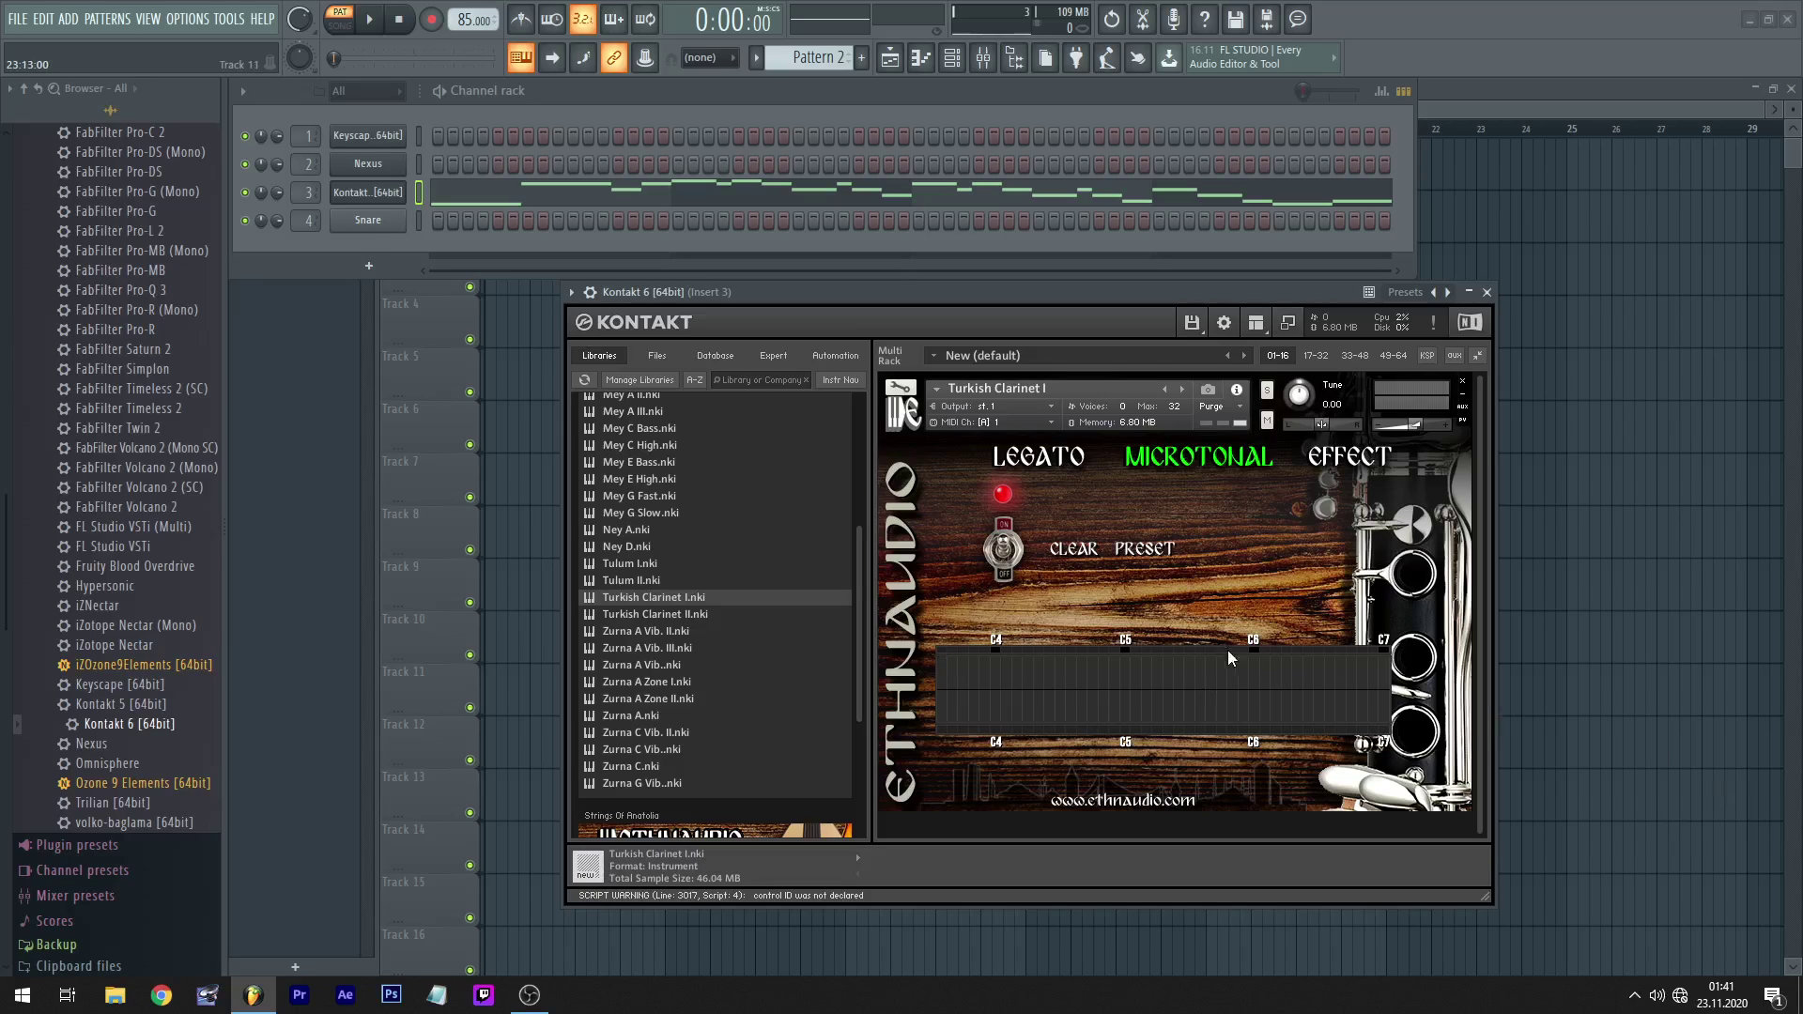
- Raise the microtonal tuning of a note just above C6 and play Pattern 2 from the start
{"action": "left_click", "coordinate": [369, 19]}
{"action": "left_click", "coordinate": [401, 19]}
{"action": "left_click_drag", "start_coordinate": [1275, 691], "coordinate": [1276, 667]}
{"action": "left_click", "coordinate": [369, 19]}
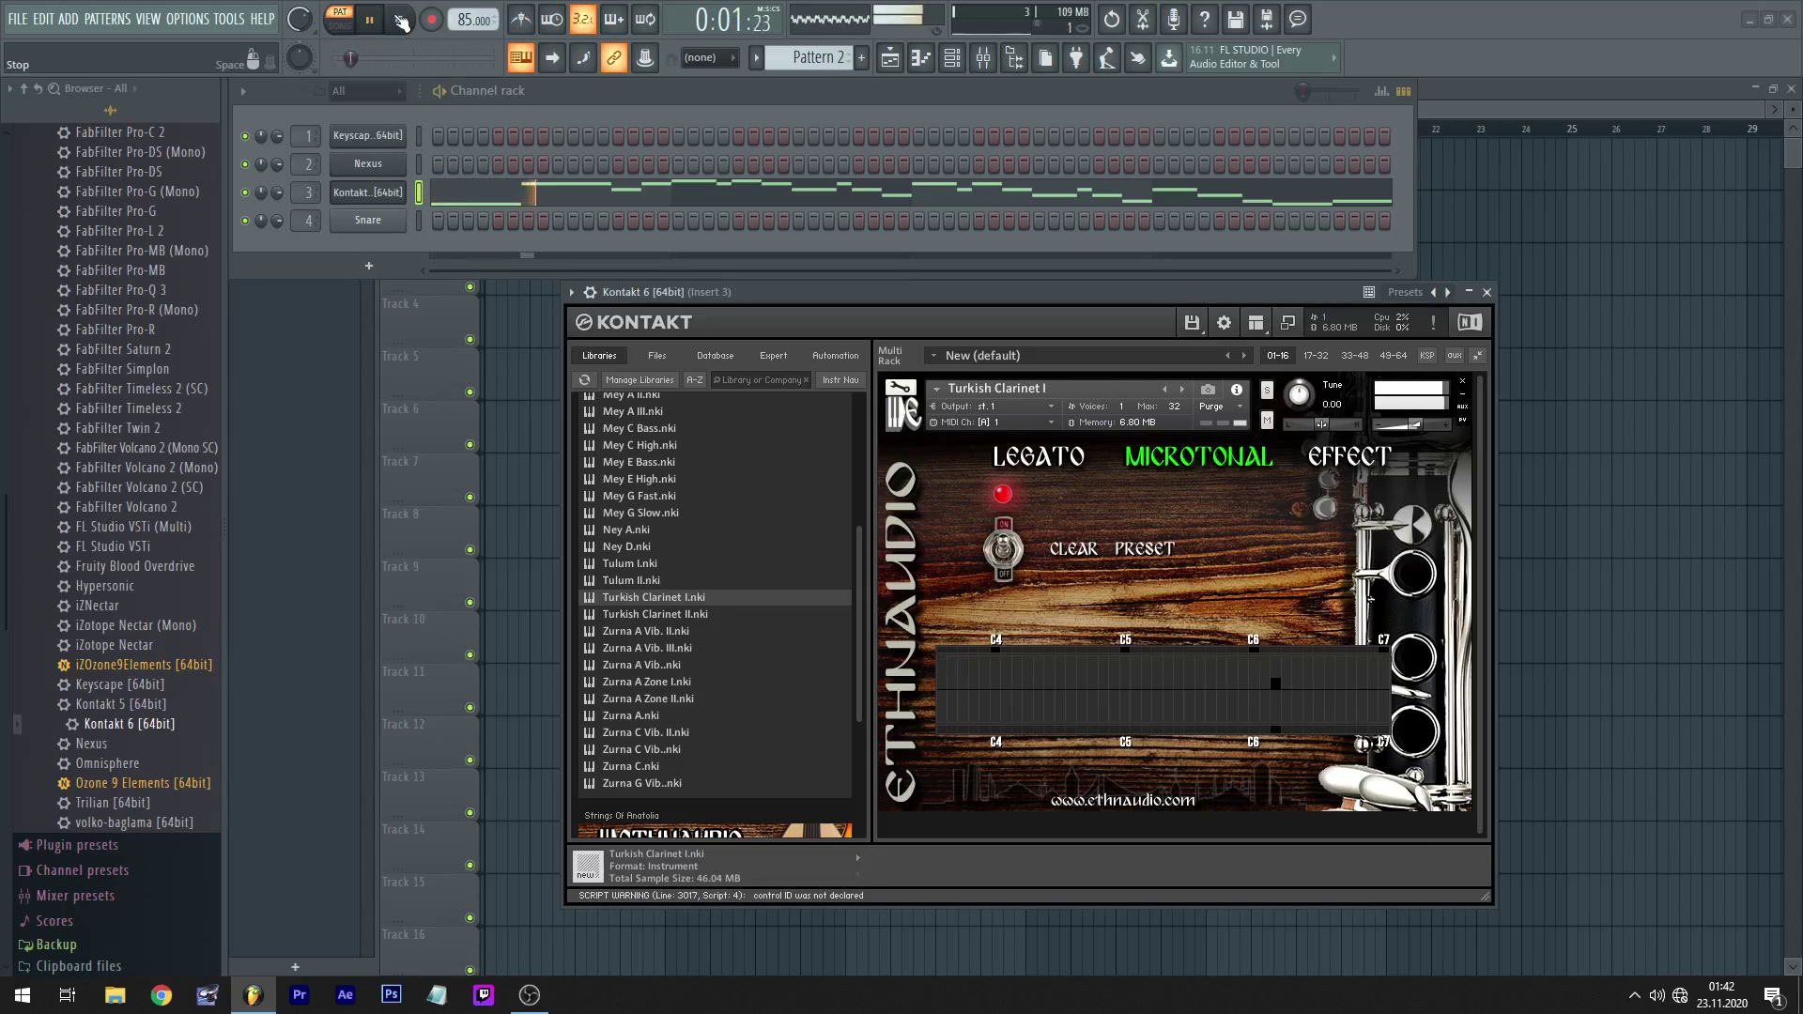
{"action": "left_click", "coordinate": [401, 20]}
- Lengthen the melody's first G6 note to 0:08:00 in the Kontakt piano roll and play the opening
{"action": "left_click", "coordinate": [482, 163]}
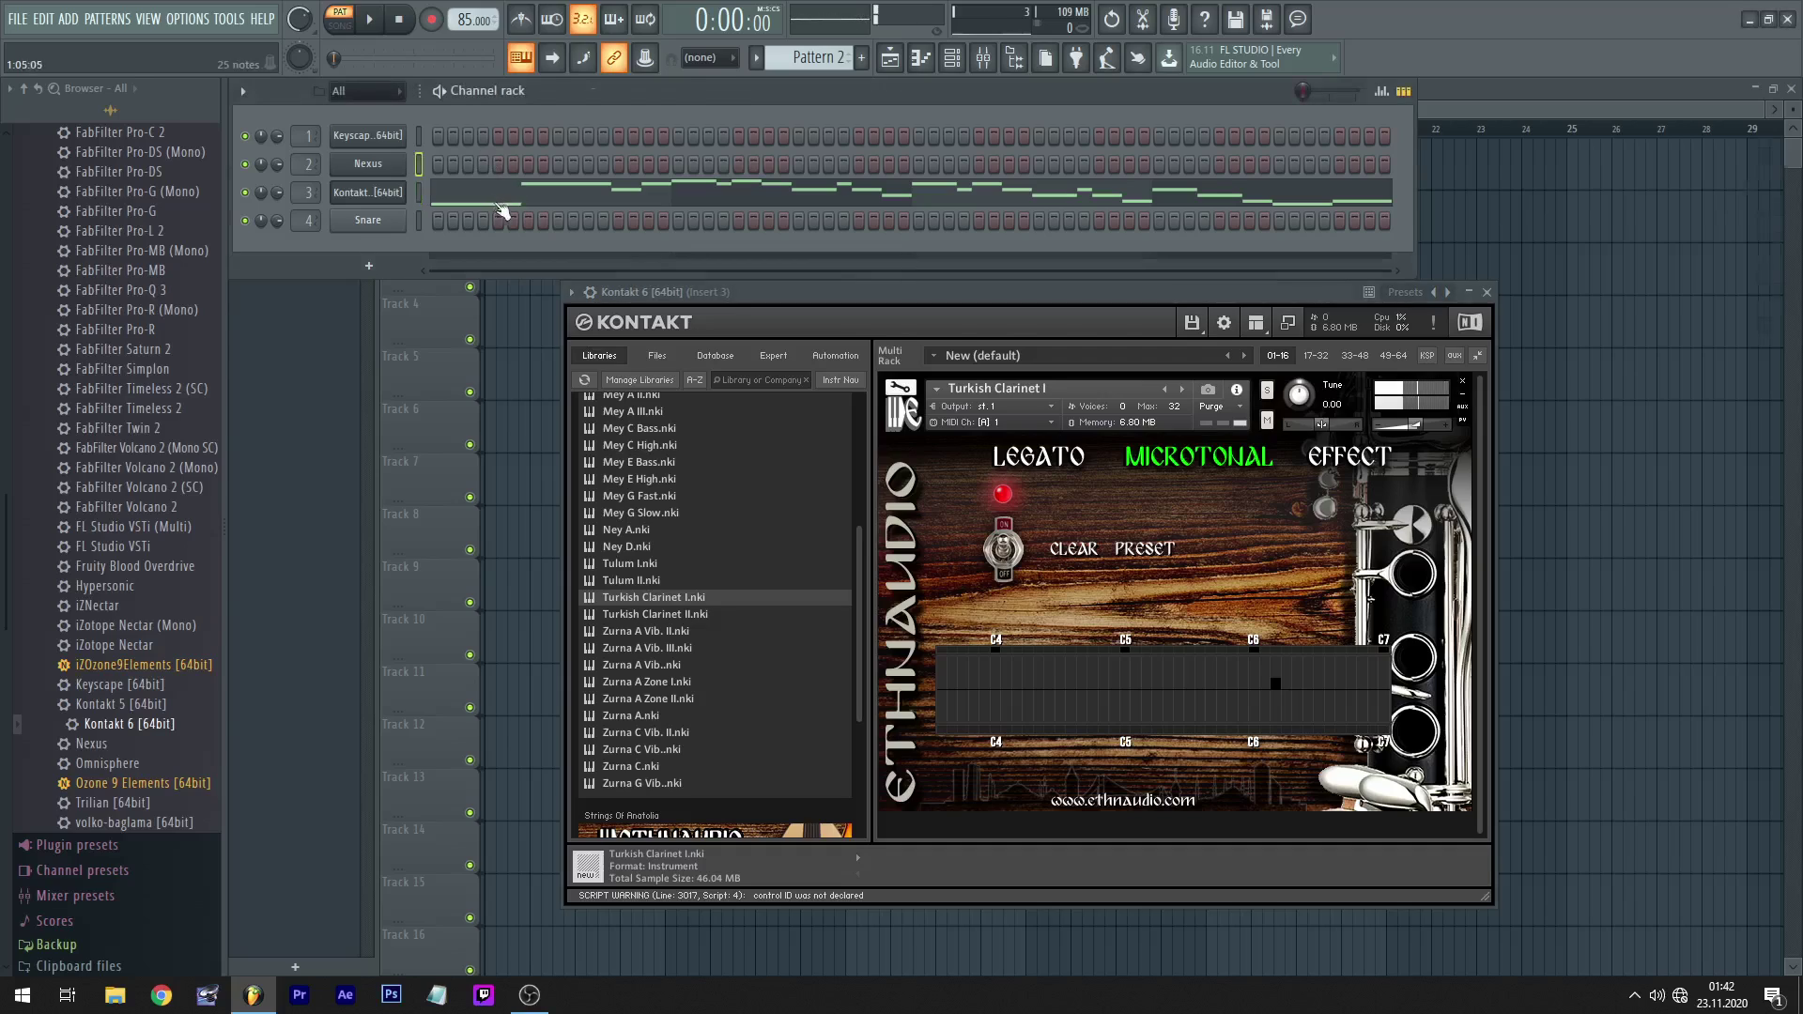
{"action": "left_click", "coordinate": [504, 210]}
{"action": "left_click_drag", "start_coordinate": [417, 548], "coordinate": [457, 547]}
{"action": "key", "text": "space"}
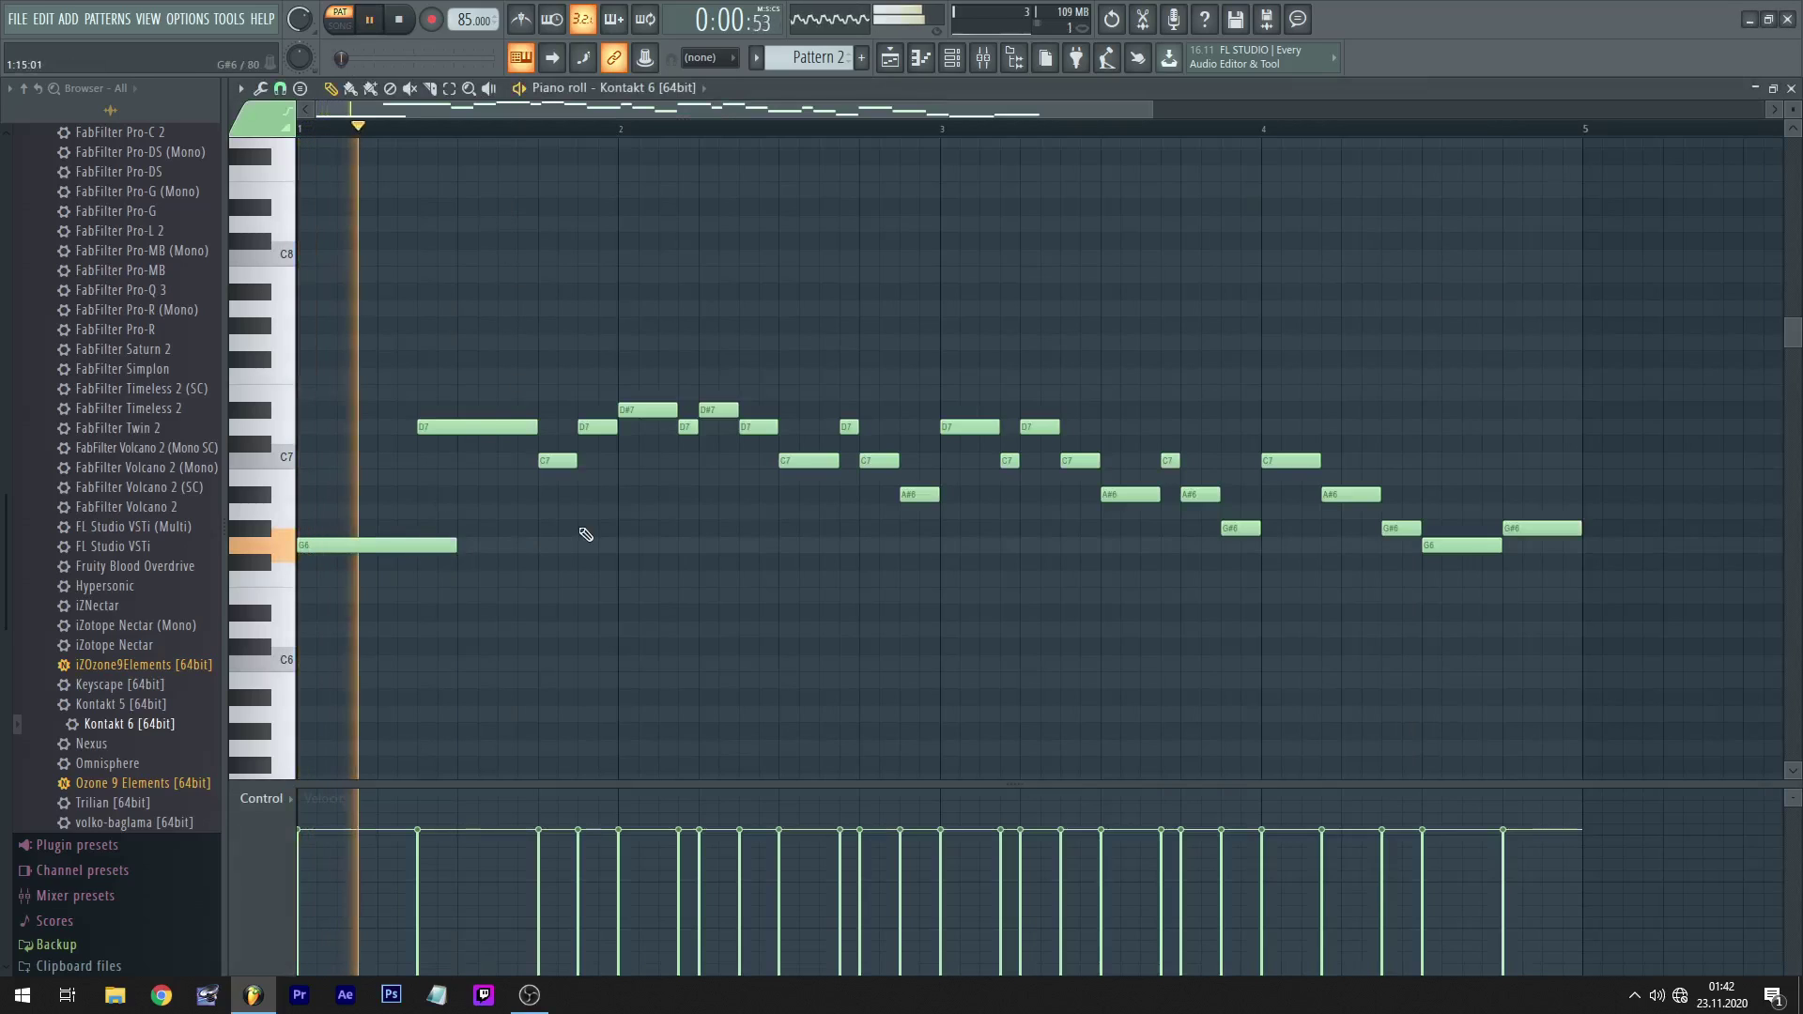
{"action": "key", "text": "space"}
{"action": "key", "text": "space"}
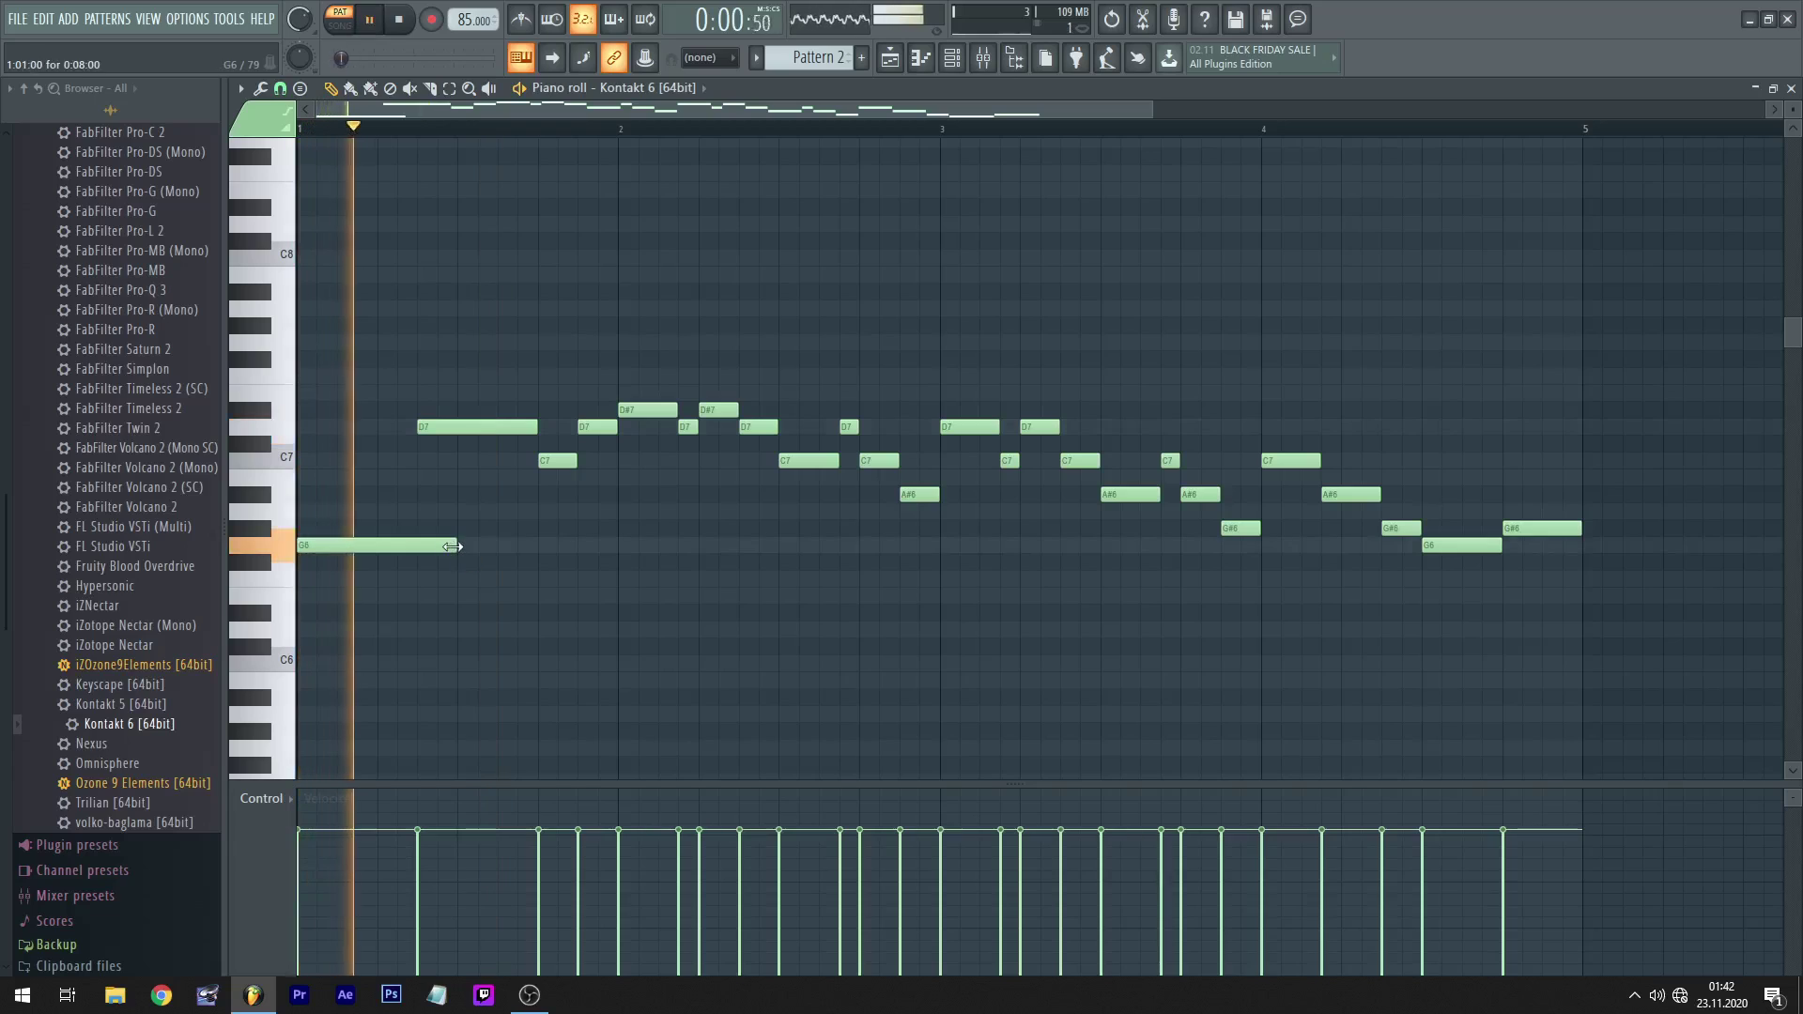
- Return to the Kontakt instrument and try raising and lowering the microtonal tuning above C6 while Pattern 2 plays
{"action": "key", "text": "Escape"}
{"action": "key", "text": "space"}
{"action": "key", "text": "space"}
{"action": "left_click_drag", "start_coordinate": [1277, 710], "coordinate": [1277, 662]}
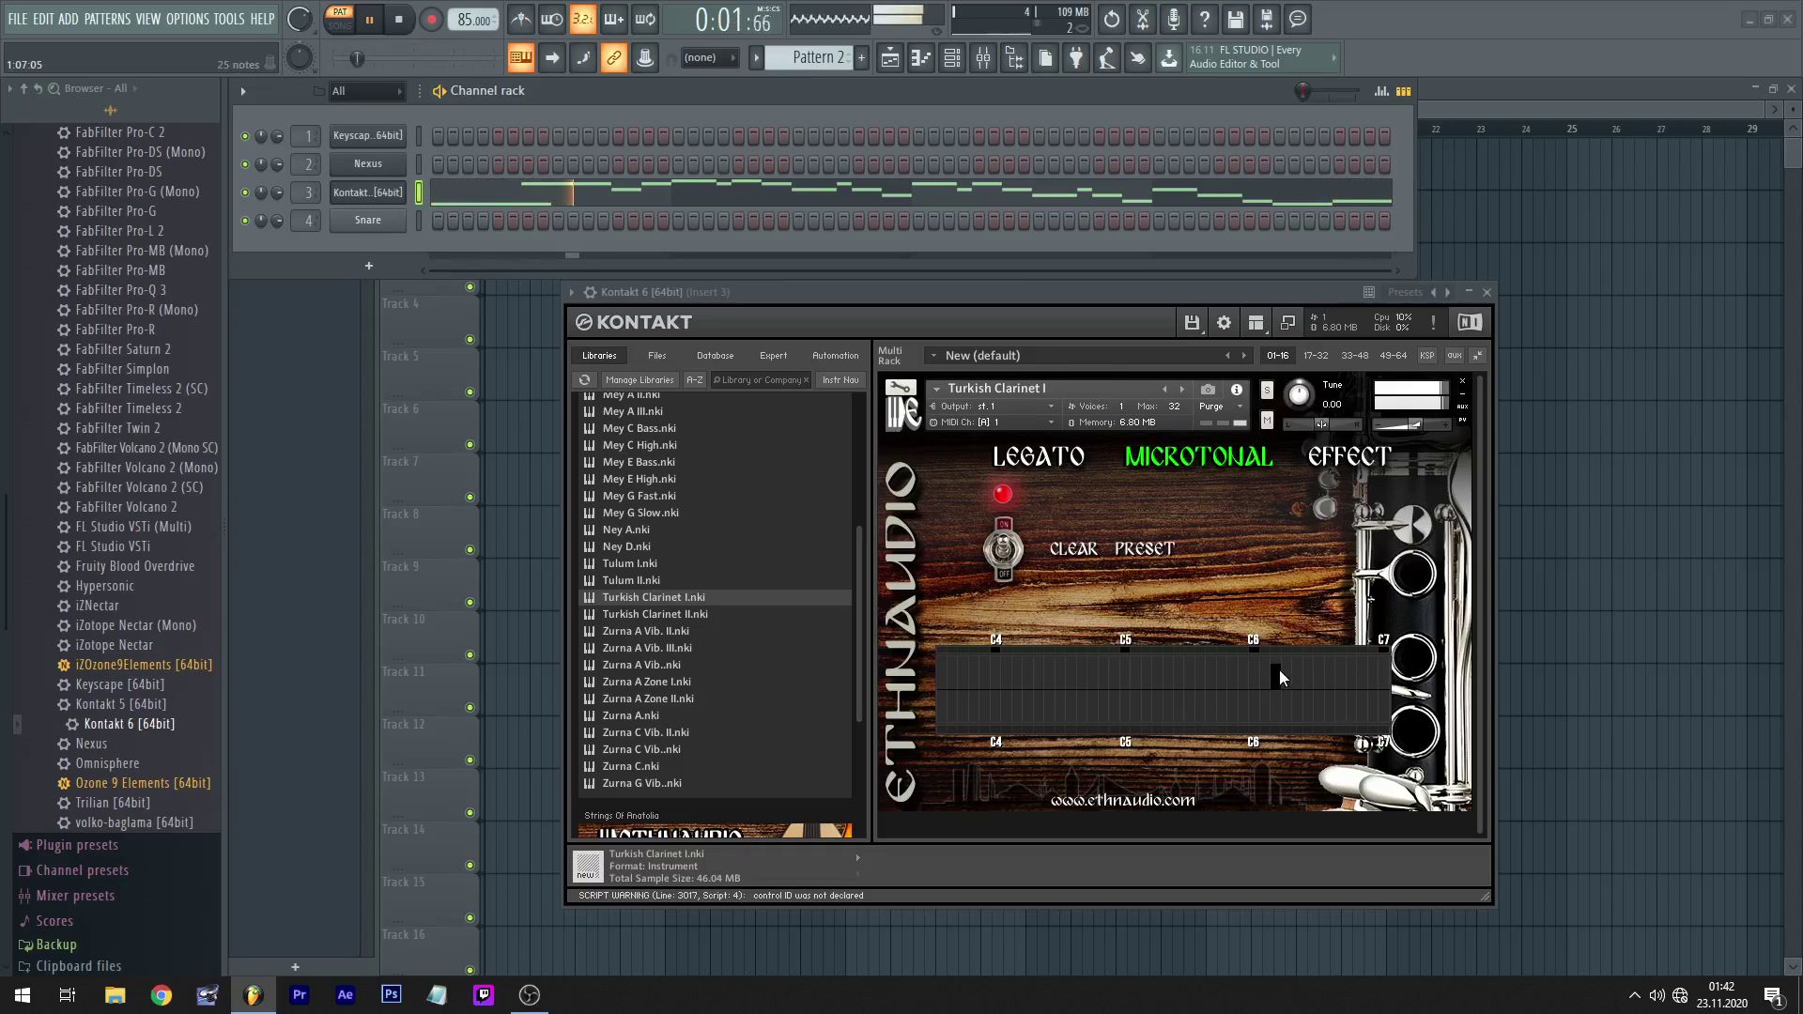
{"action": "left_click_drag", "start_coordinate": [1279, 668], "coordinate": [1277, 649]}
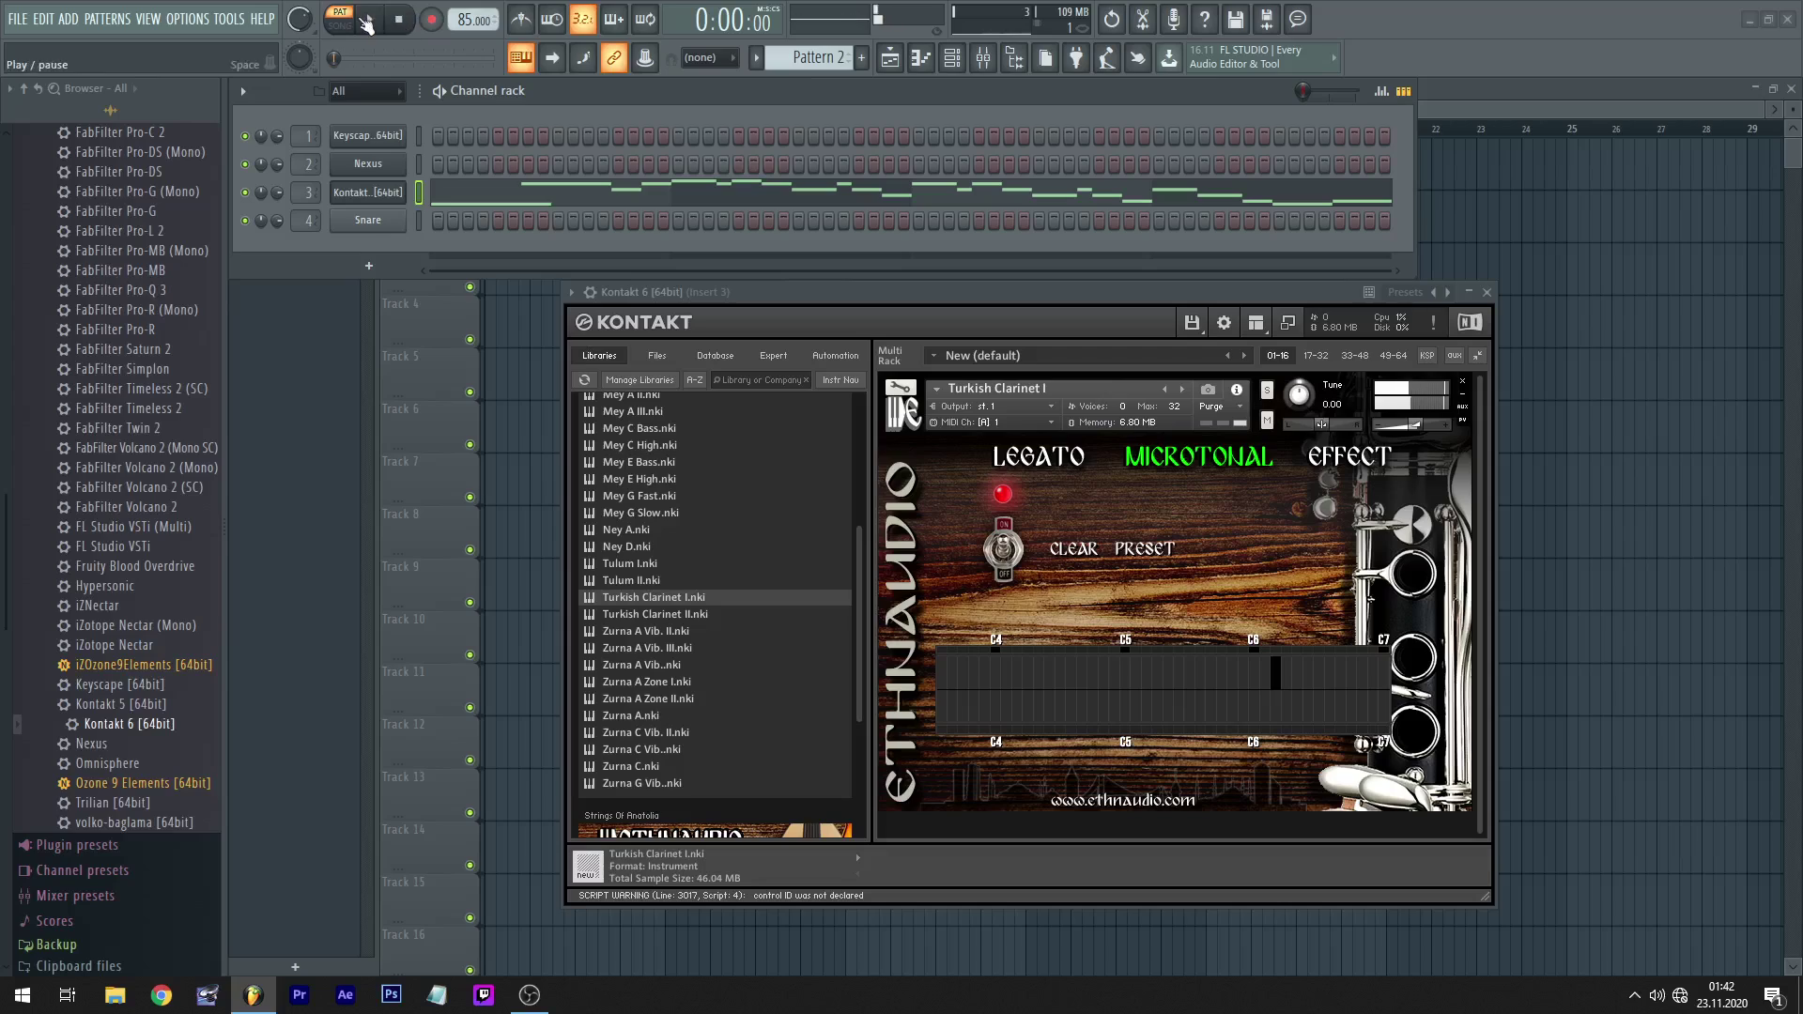
{"action": "left_click_drag", "start_coordinate": [1271, 665], "coordinate": [1279, 693]}
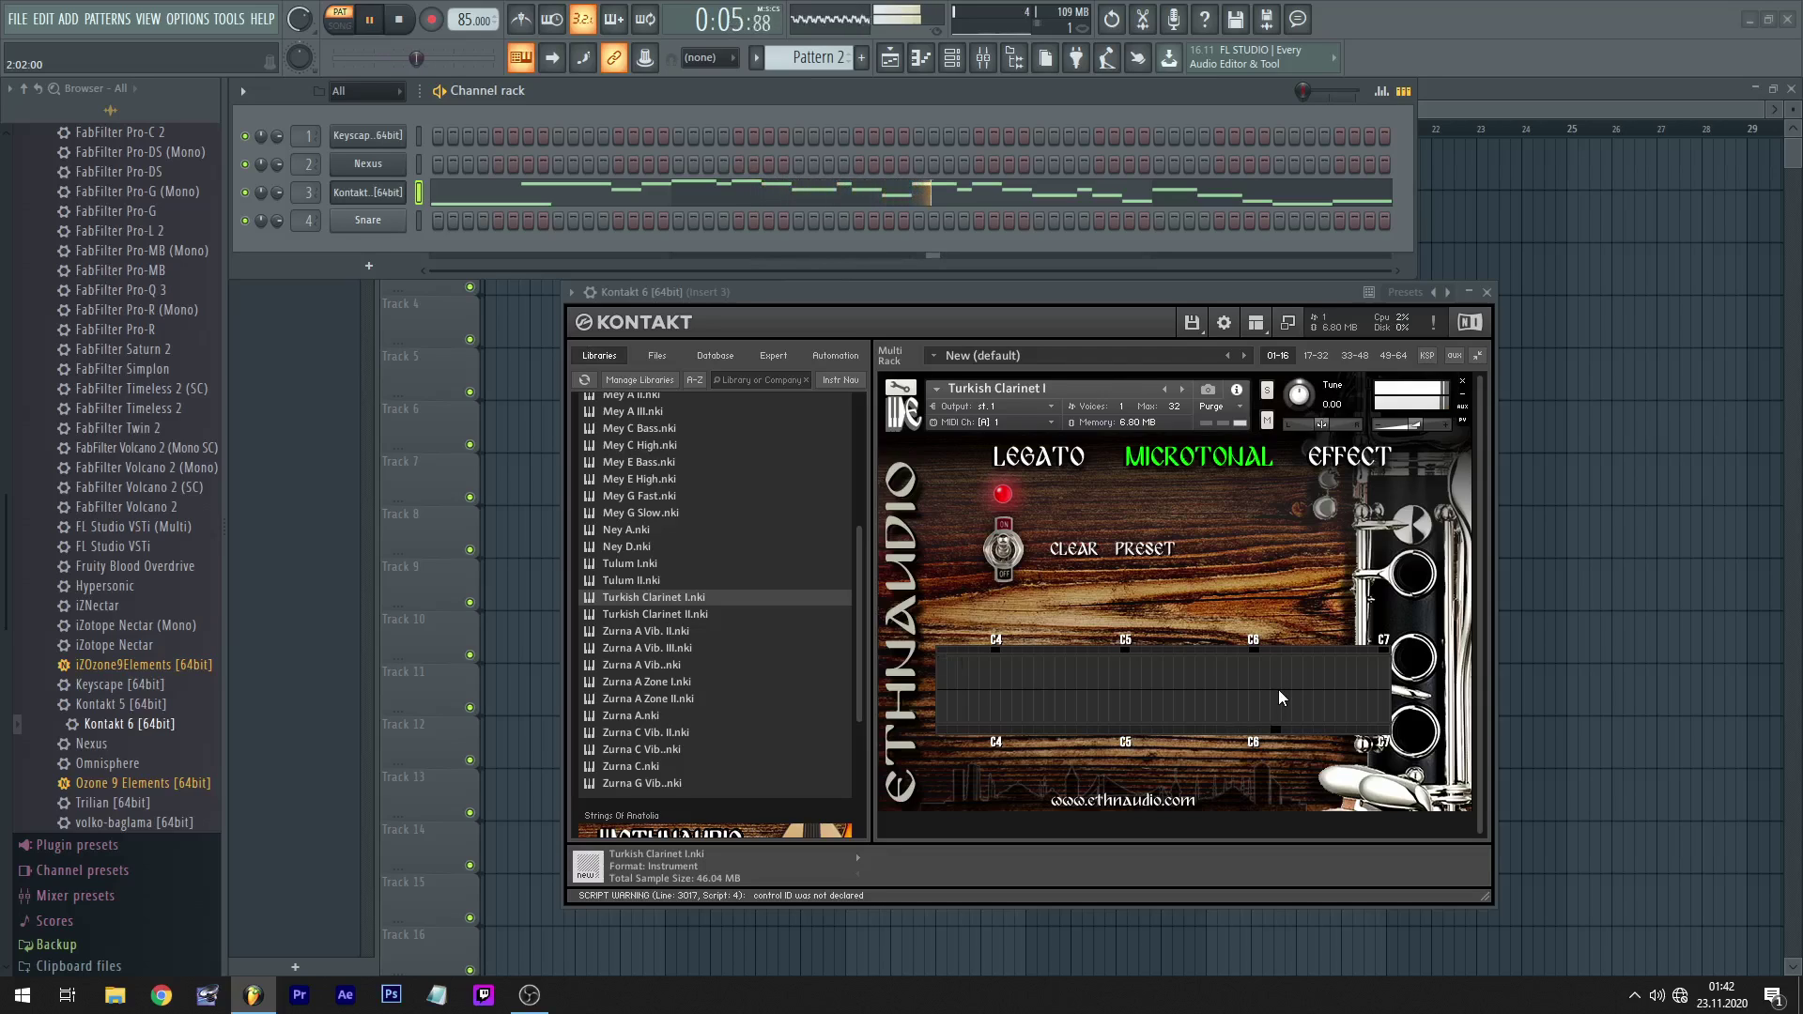
- Stop playback and shorten the melody's first G6 note to 0:06:00 in the piano roll
{"action": "left_click", "coordinate": [411, 19]}
{"action": "left_click", "coordinate": [516, 194]}
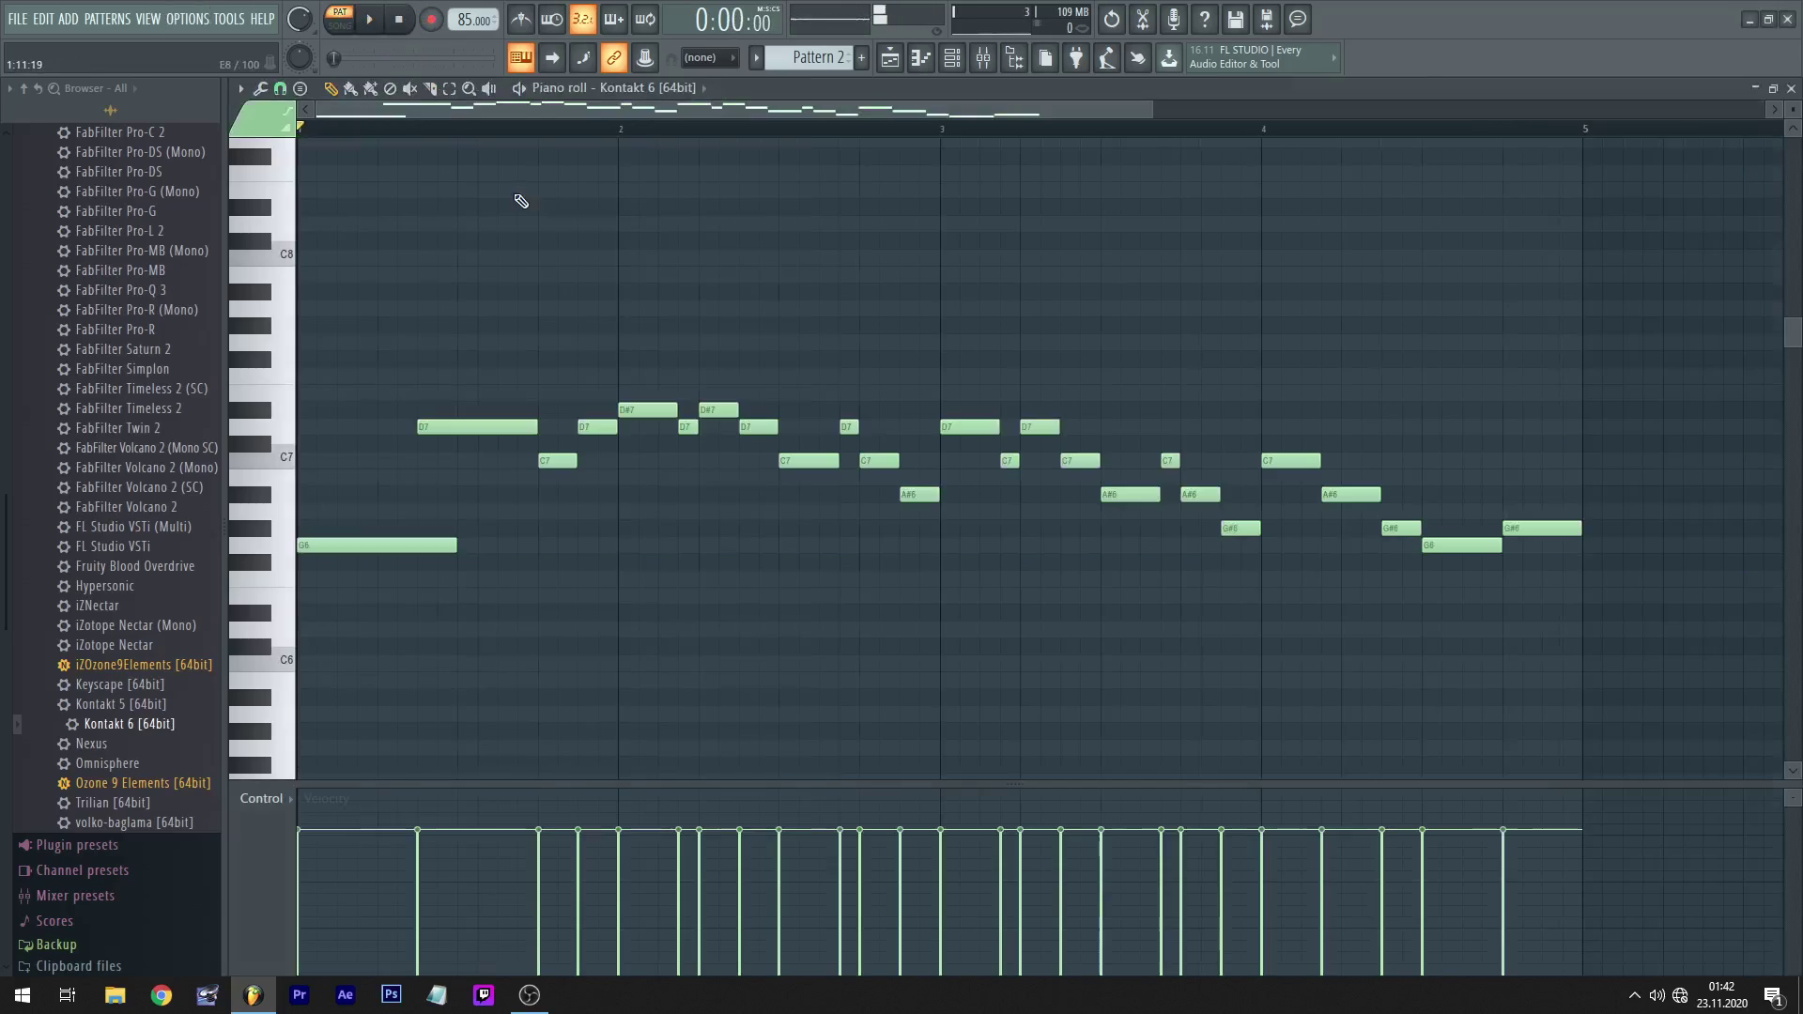
{"action": "left_click_drag", "start_coordinate": [456, 541], "coordinate": [417, 542]}
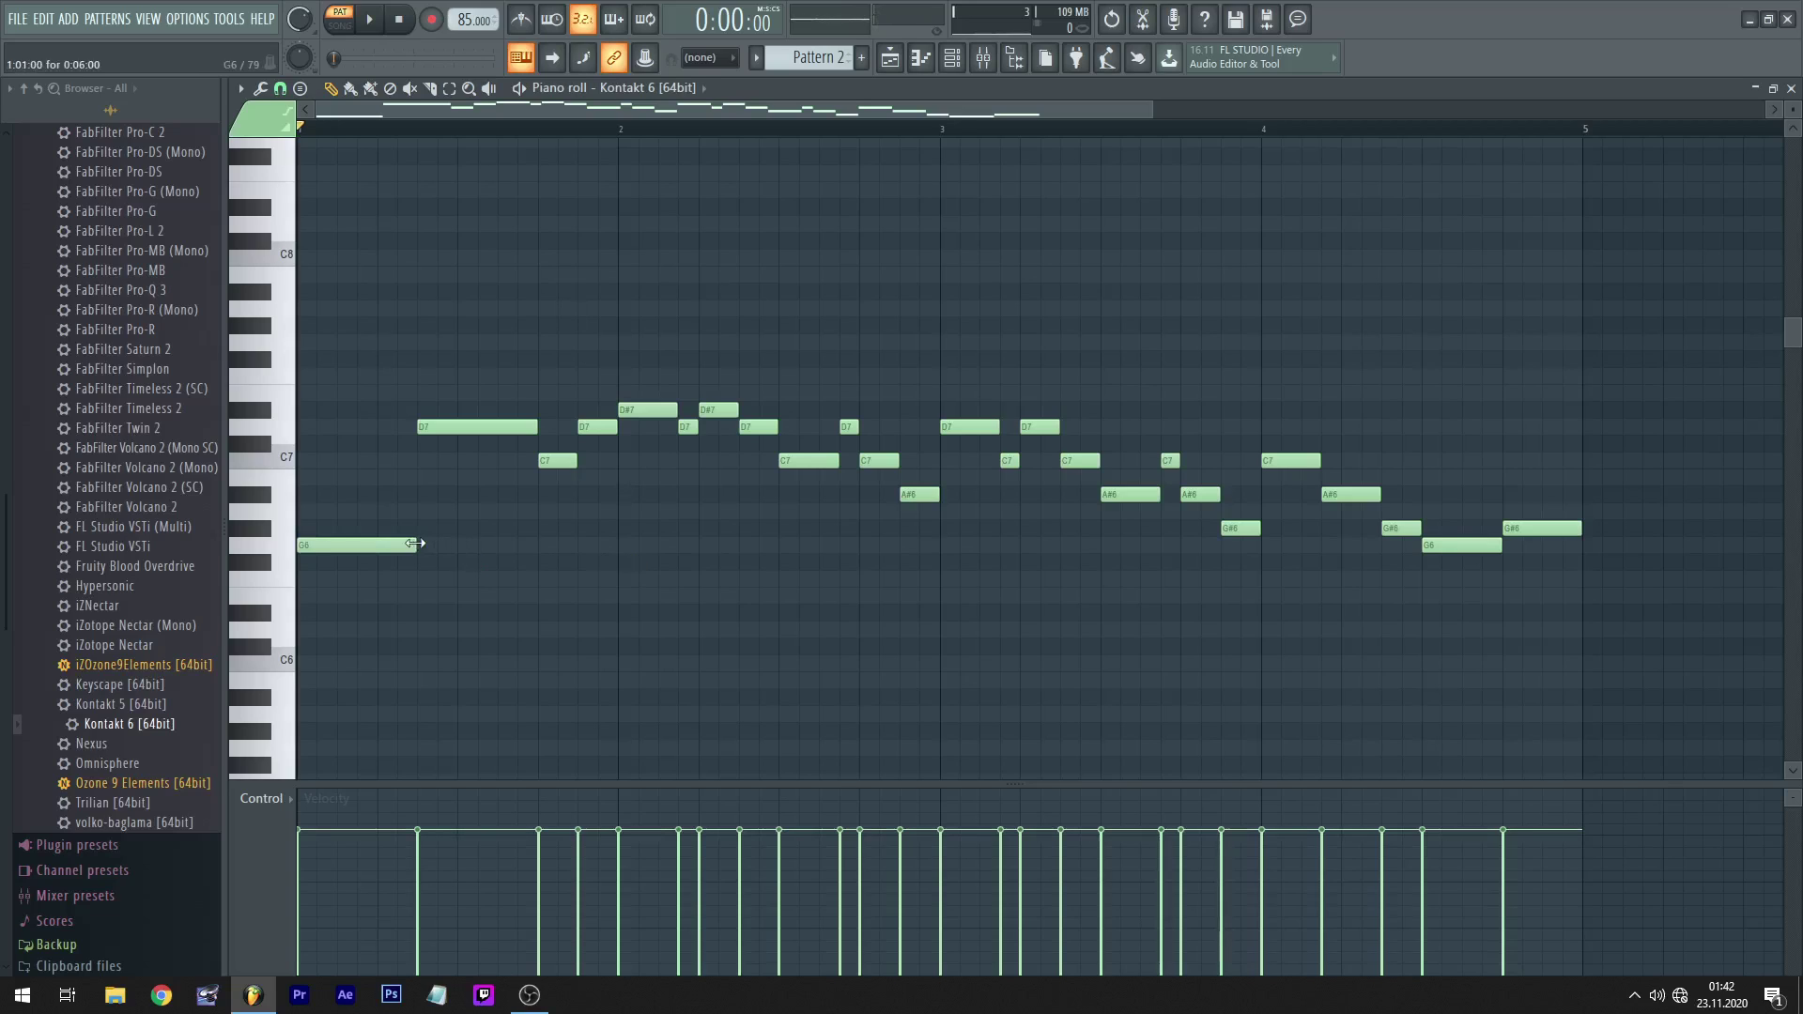
{"action": "left_click", "coordinate": [1791, 87]}
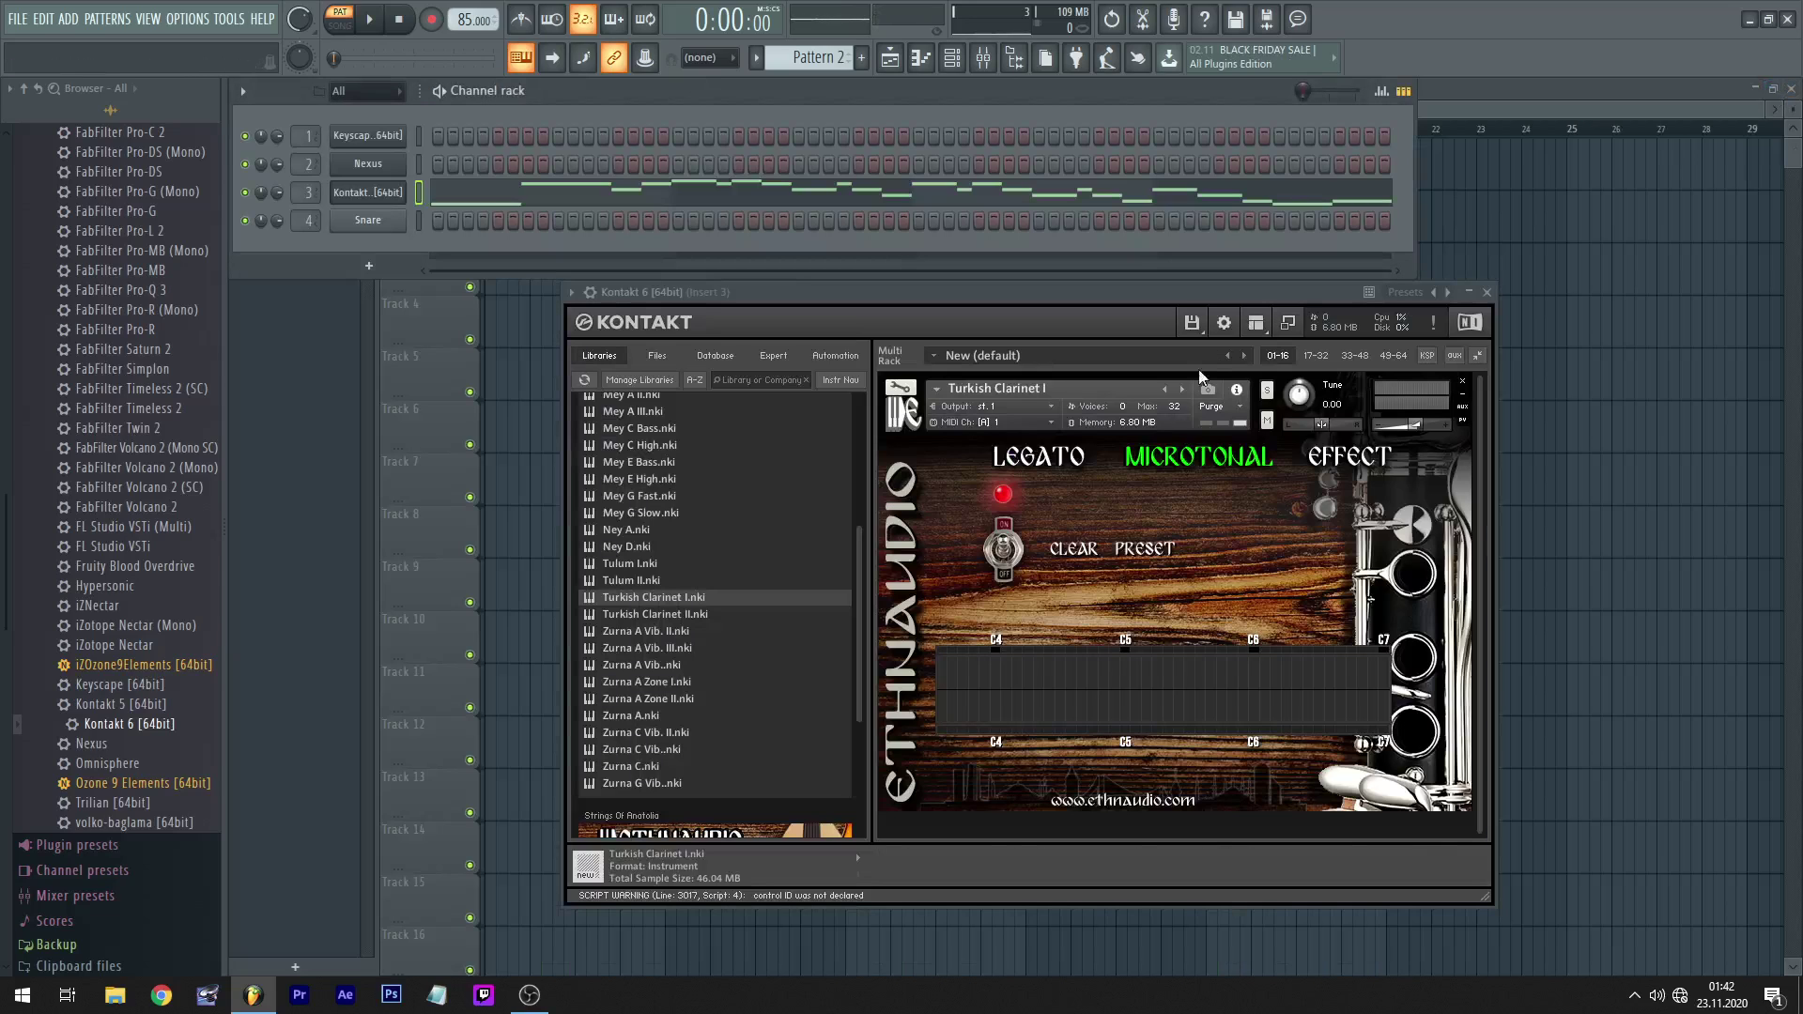
- Open Turkish Clarinet I's effect page and try the reverb Level at -inf and -10.1 dB while Pattern 2 plays
{"action": "left_click", "coordinate": [1373, 458]}
{"action": "left_click", "coordinate": [1199, 457]}
{"action": "left_click", "coordinate": [1307, 455]}
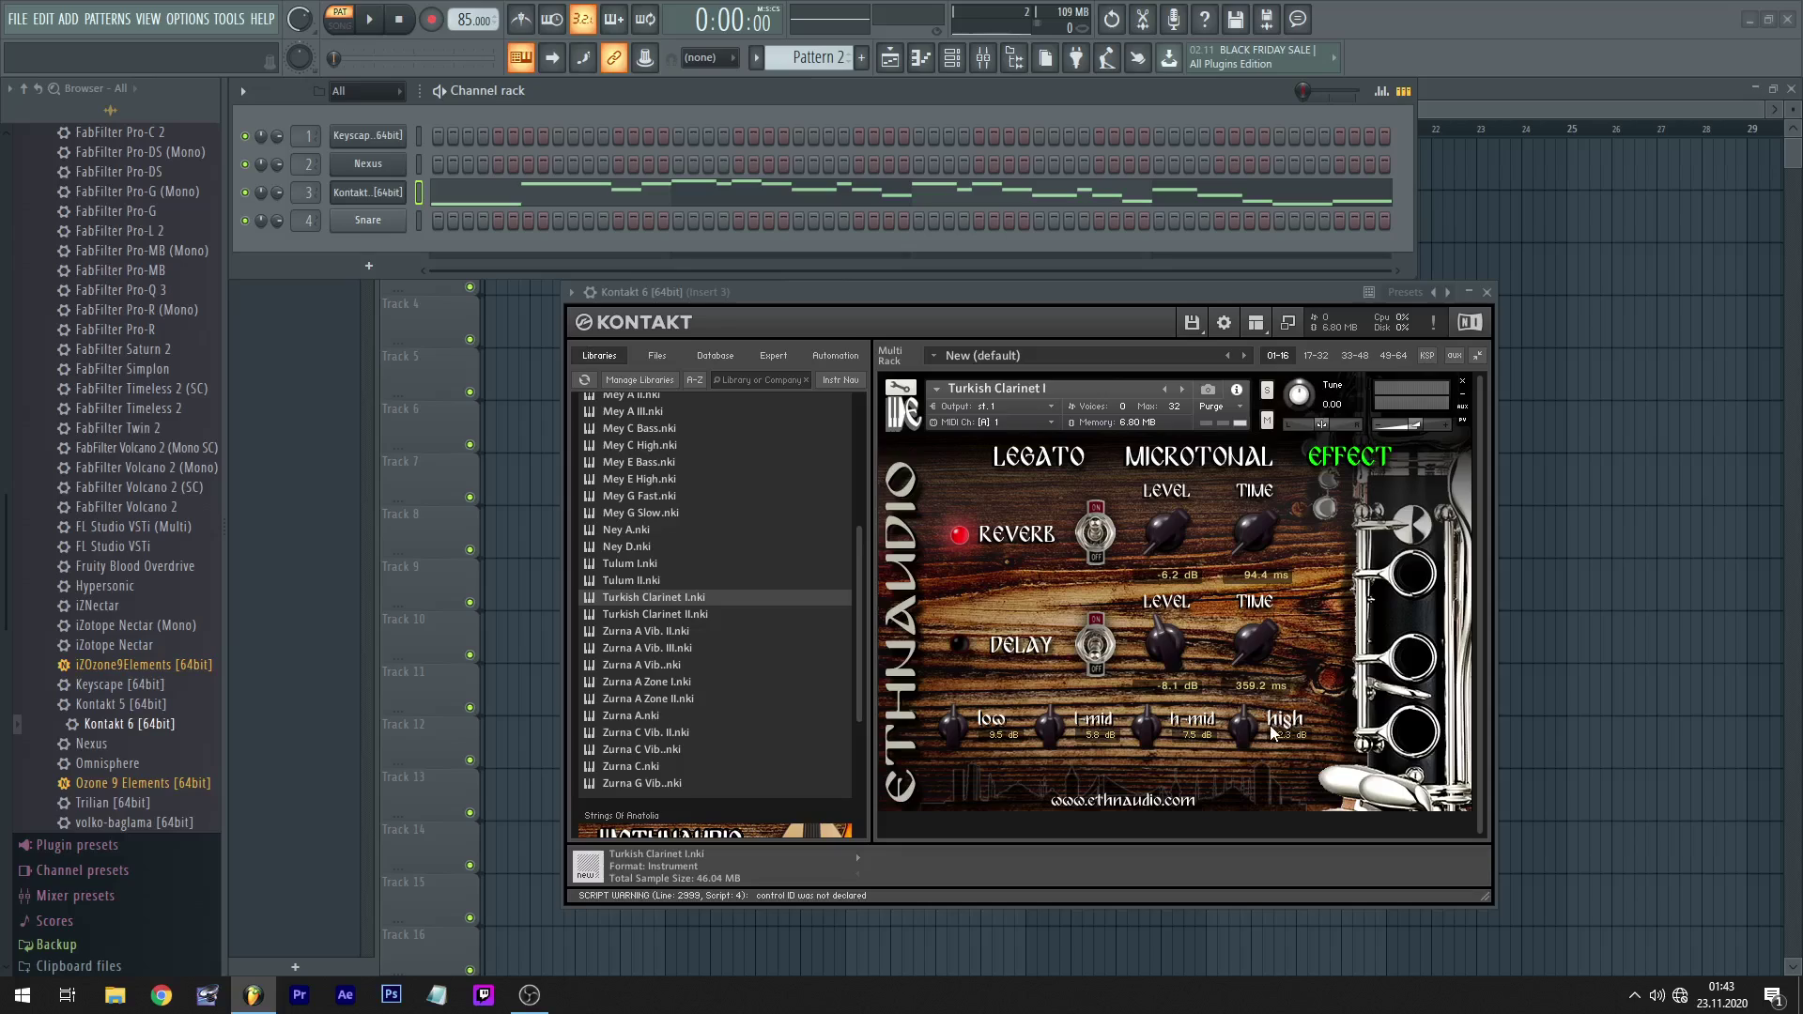
{"action": "left_click", "coordinate": [371, 19]}
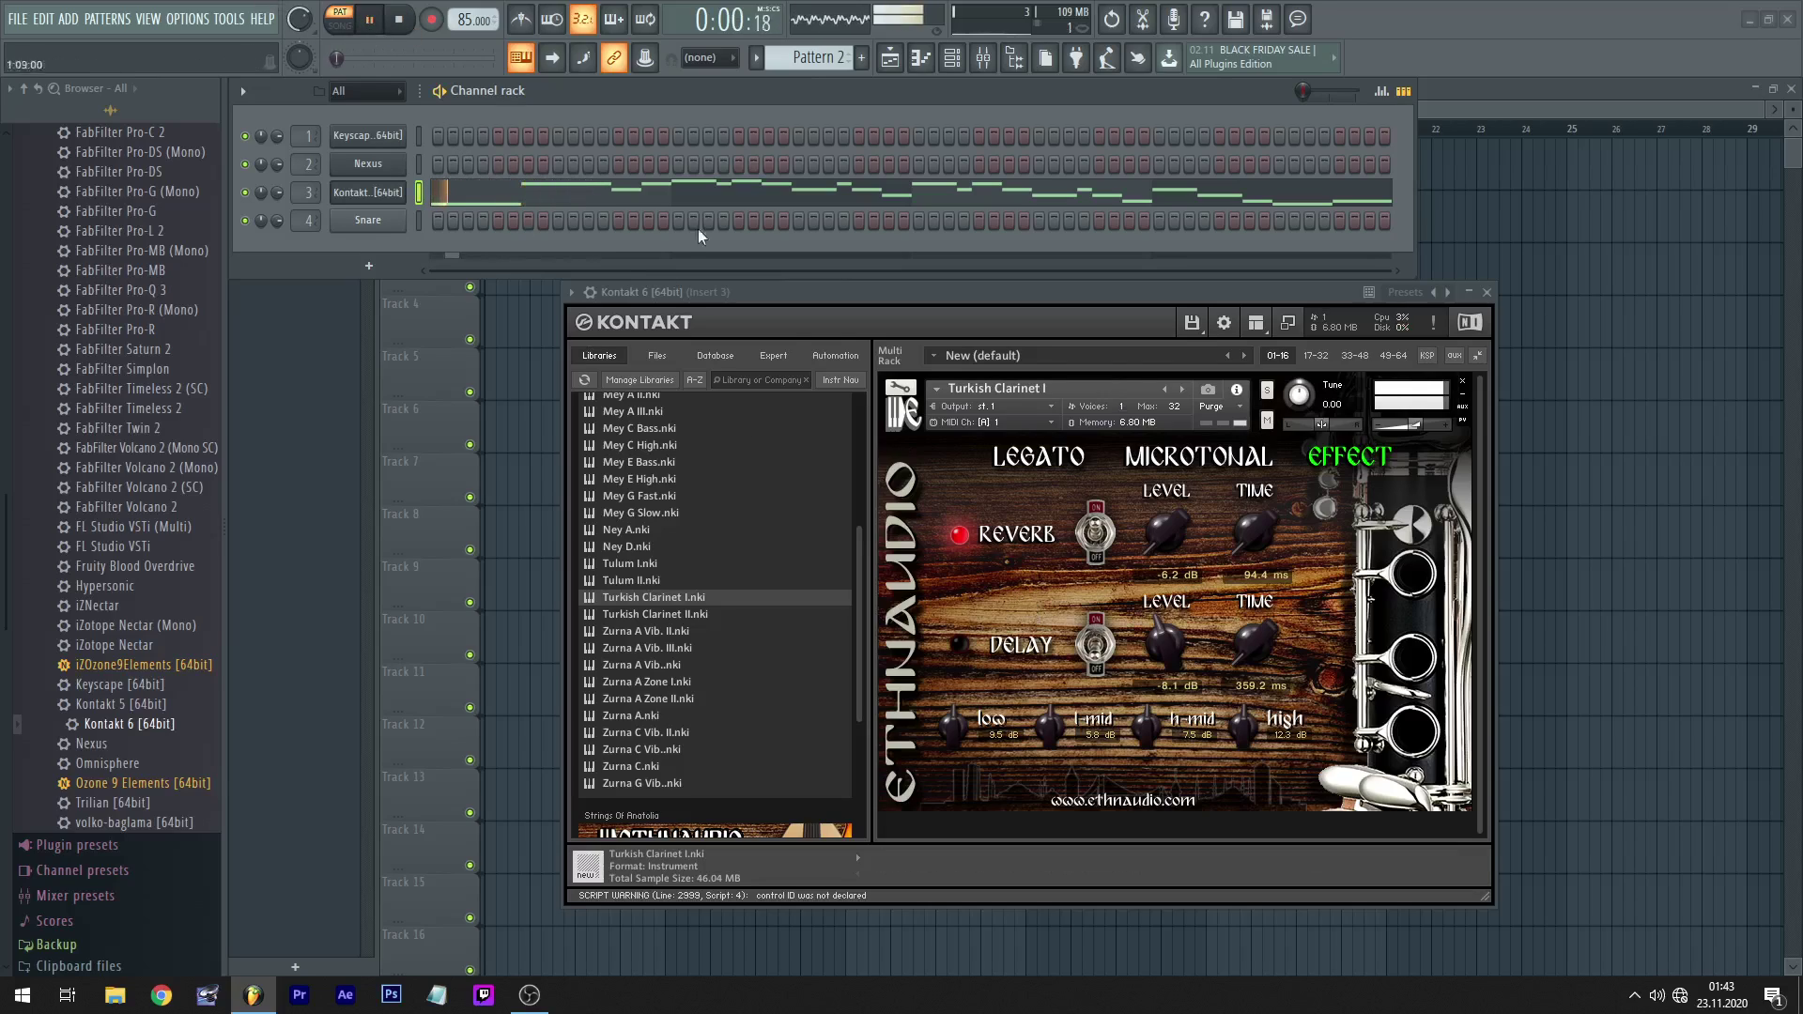
{"action": "mouse_move", "coordinate": [1170, 545]}
{"action": "left_mouse_down"}
{"action": "mouse_move", "coordinate": [1168, 509]}
{"action": "mouse_move", "coordinate": [1182, 543]}
{"action": "left_mouse_up"}
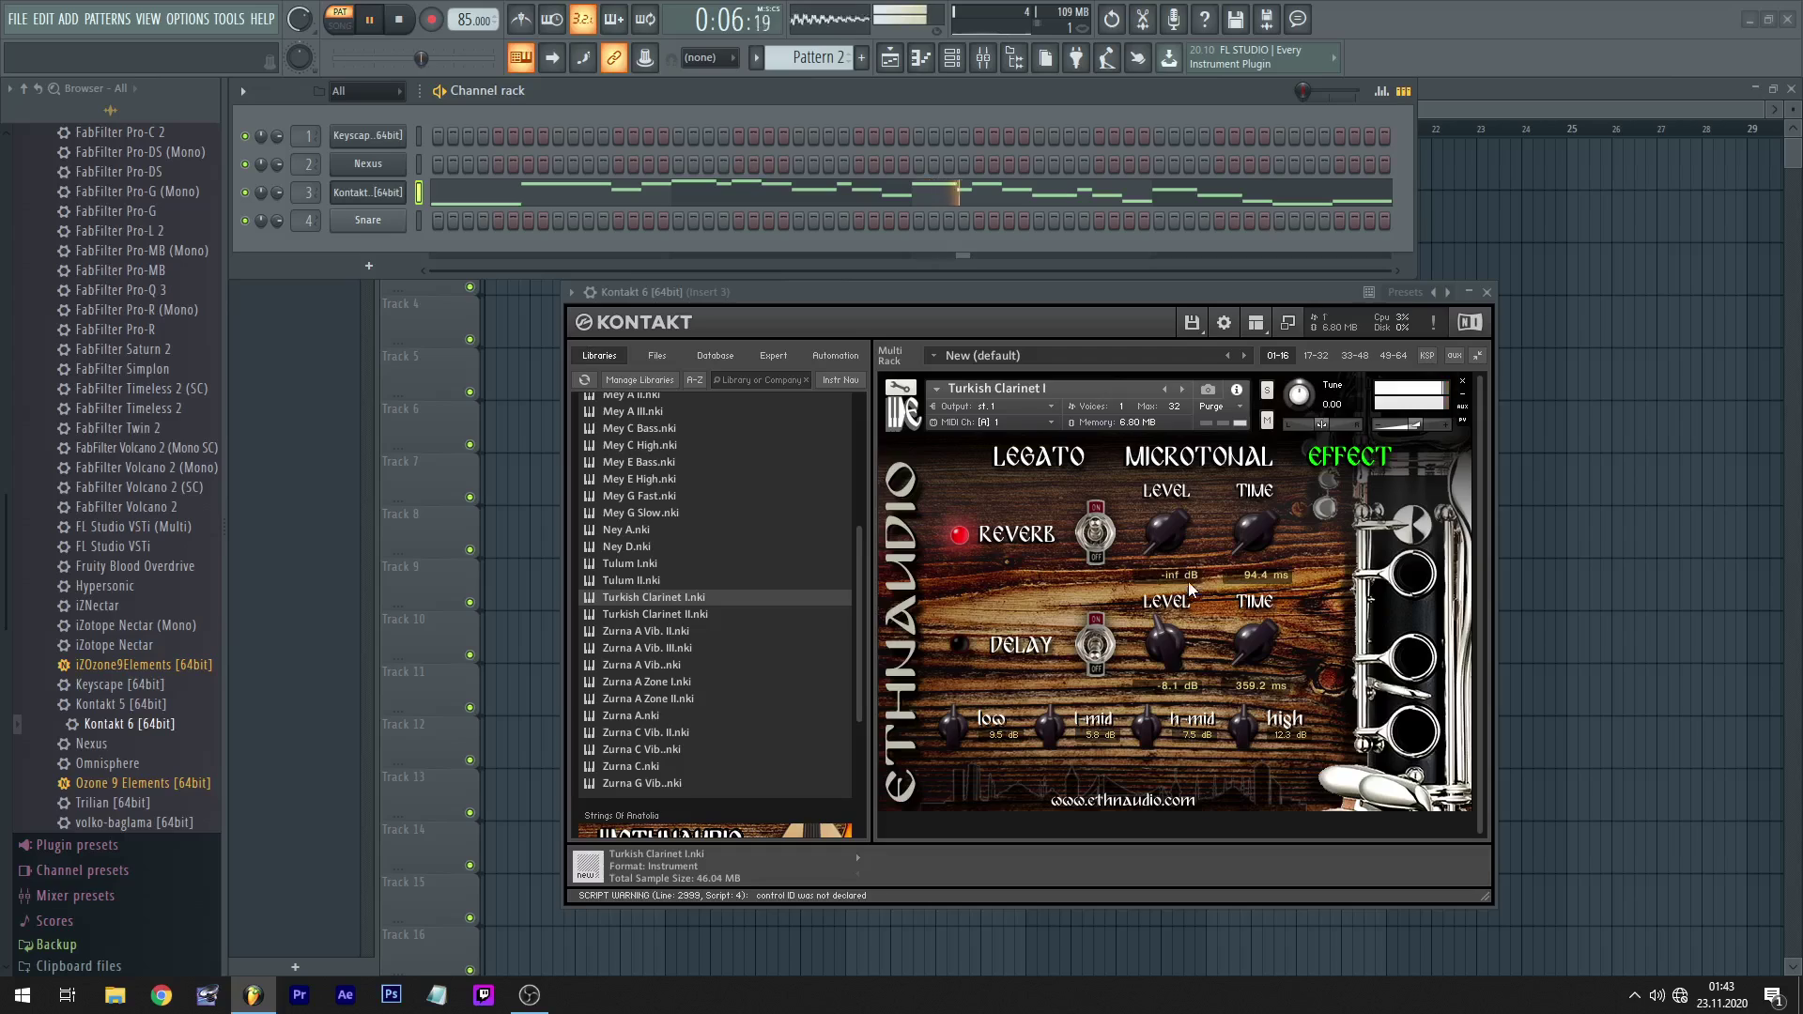
{"action": "left_click_drag", "start_coordinate": [1186, 582], "coordinate": [1169, 527]}
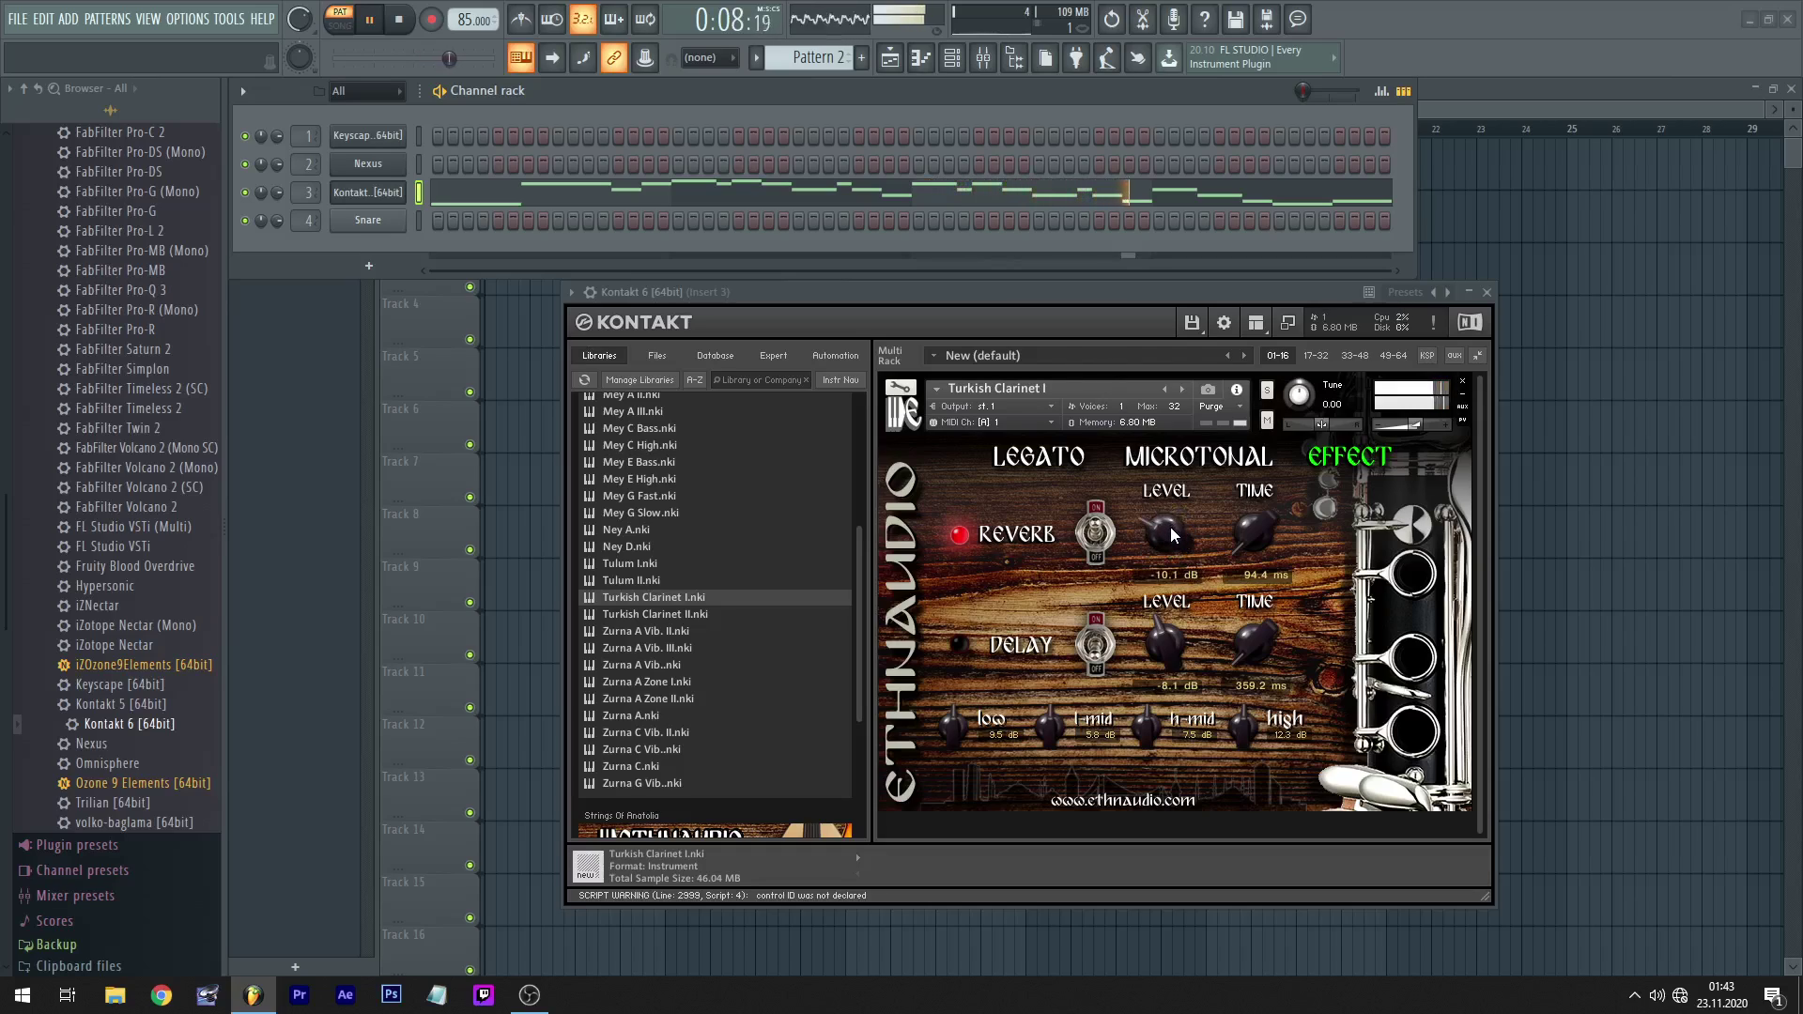
- Reload Turkish Clarinet I by switching to the next instrument and back, and enter its controls
{"action": "left_click", "coordinate": [1183, 388]}
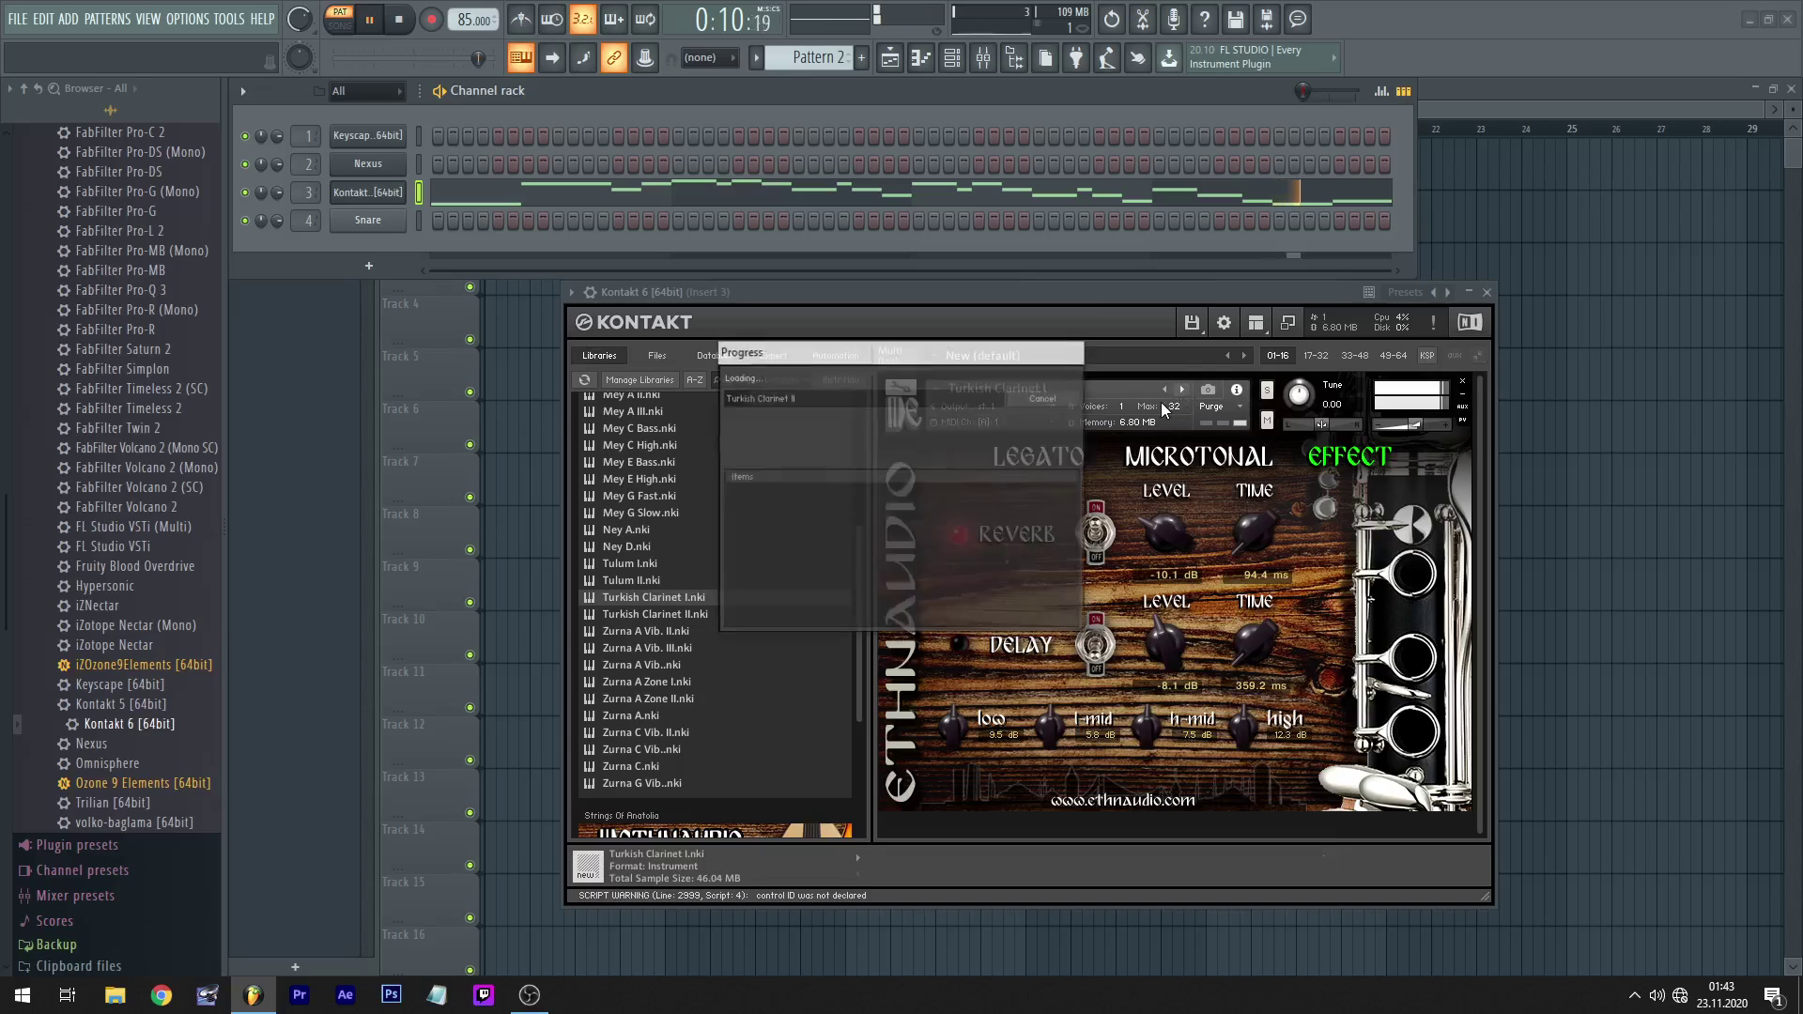
{"action": "left_click", "coordinate": [1164, 387]}
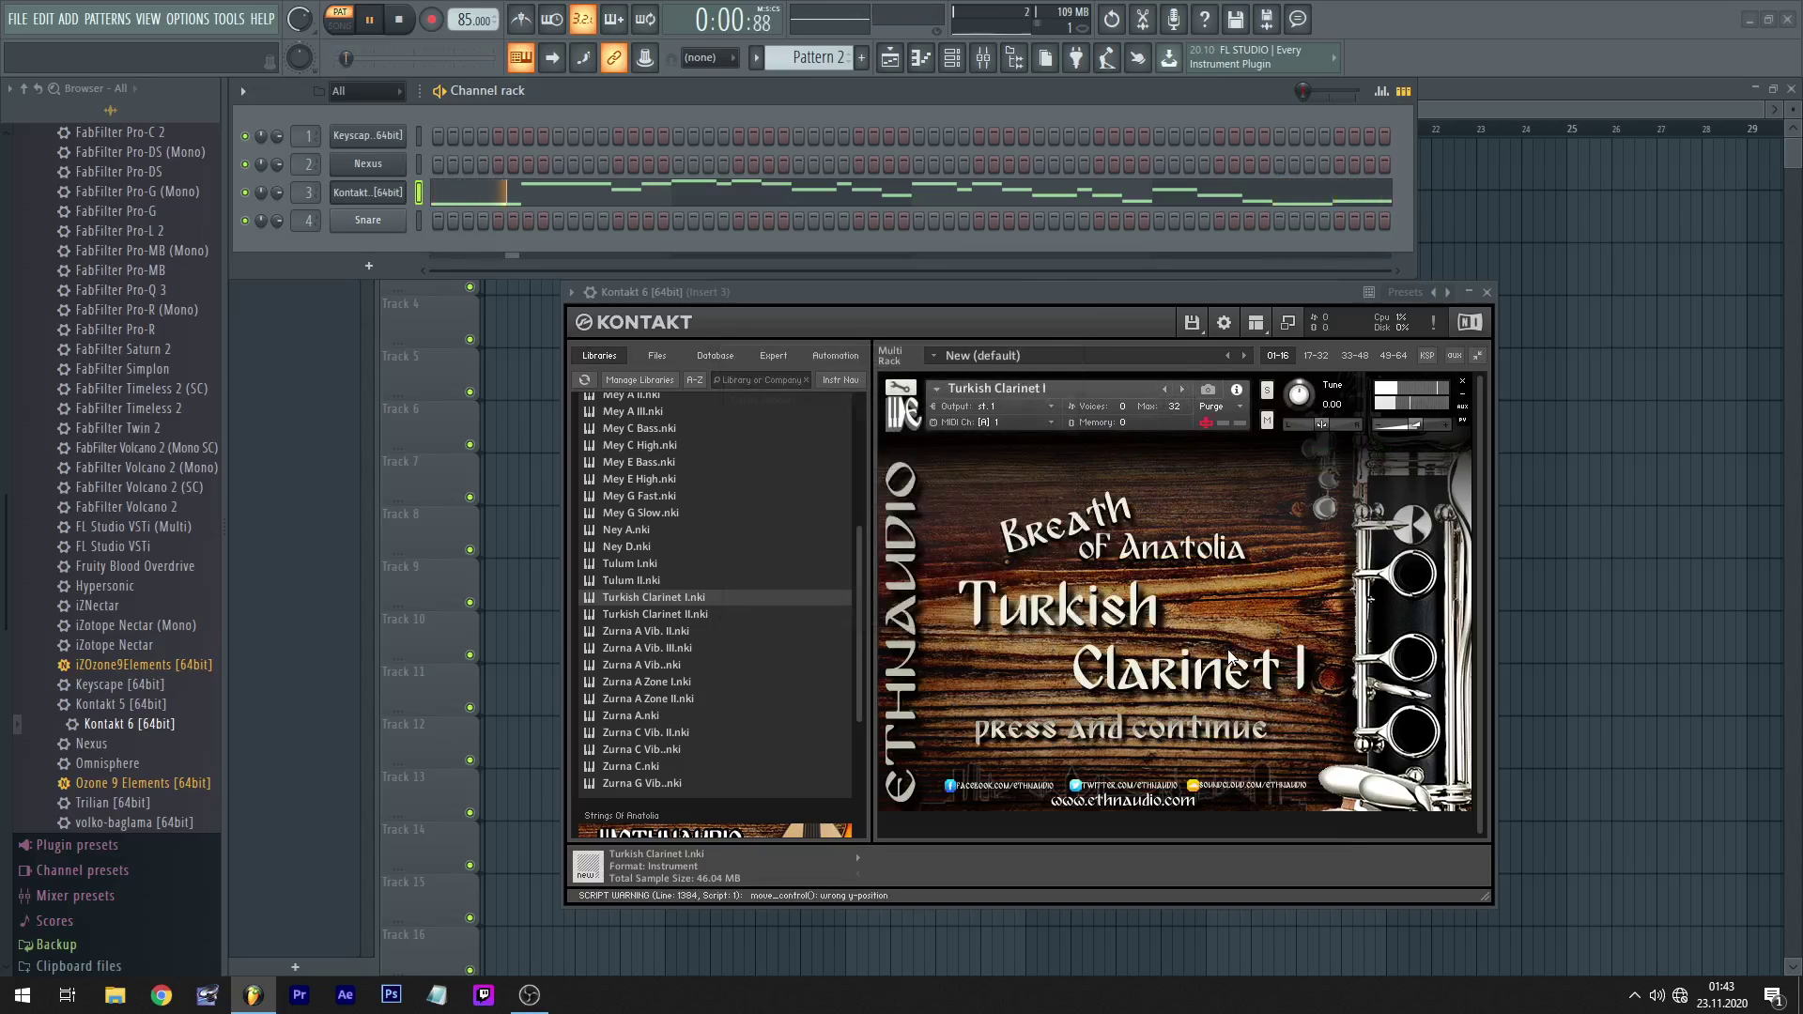
{"action": "left_click", "coordinate": [1245, 595]}
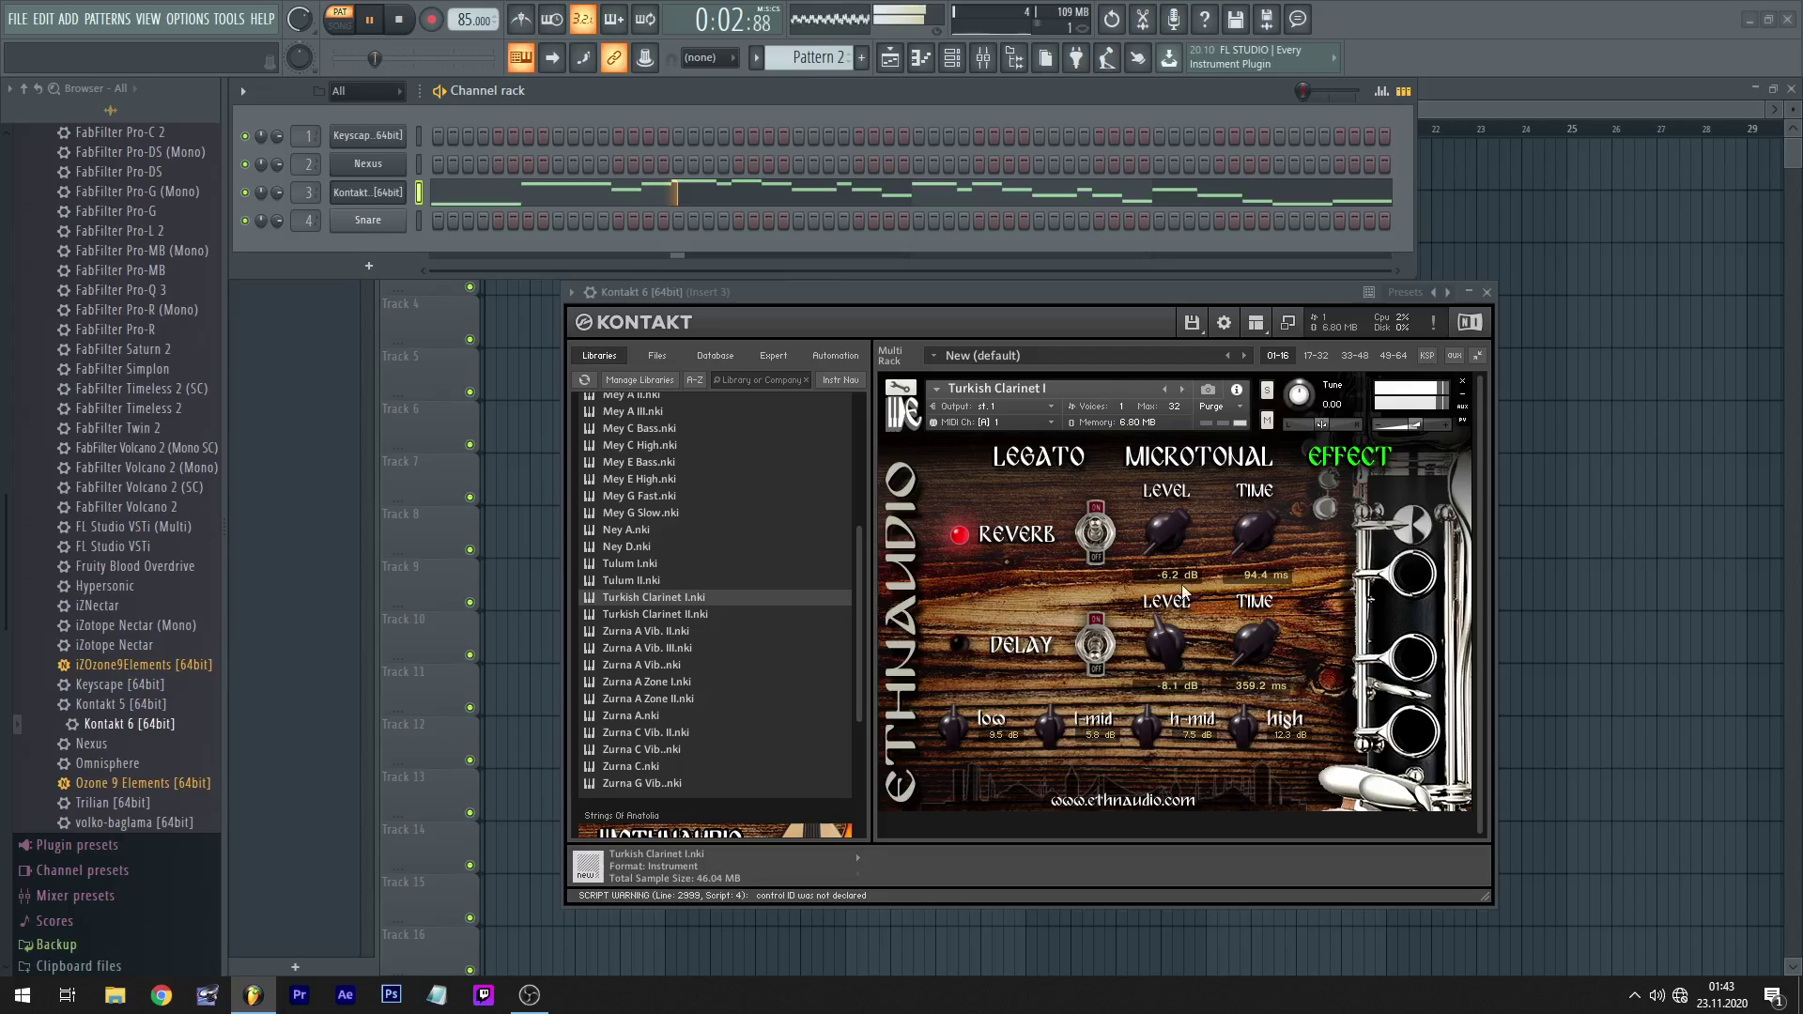
- Switch reverb off and delay on, and try the delay Level at 0.5 dB while Pattern 2 plays
{"action": "left_click", "coordinate": [1092, 533]}
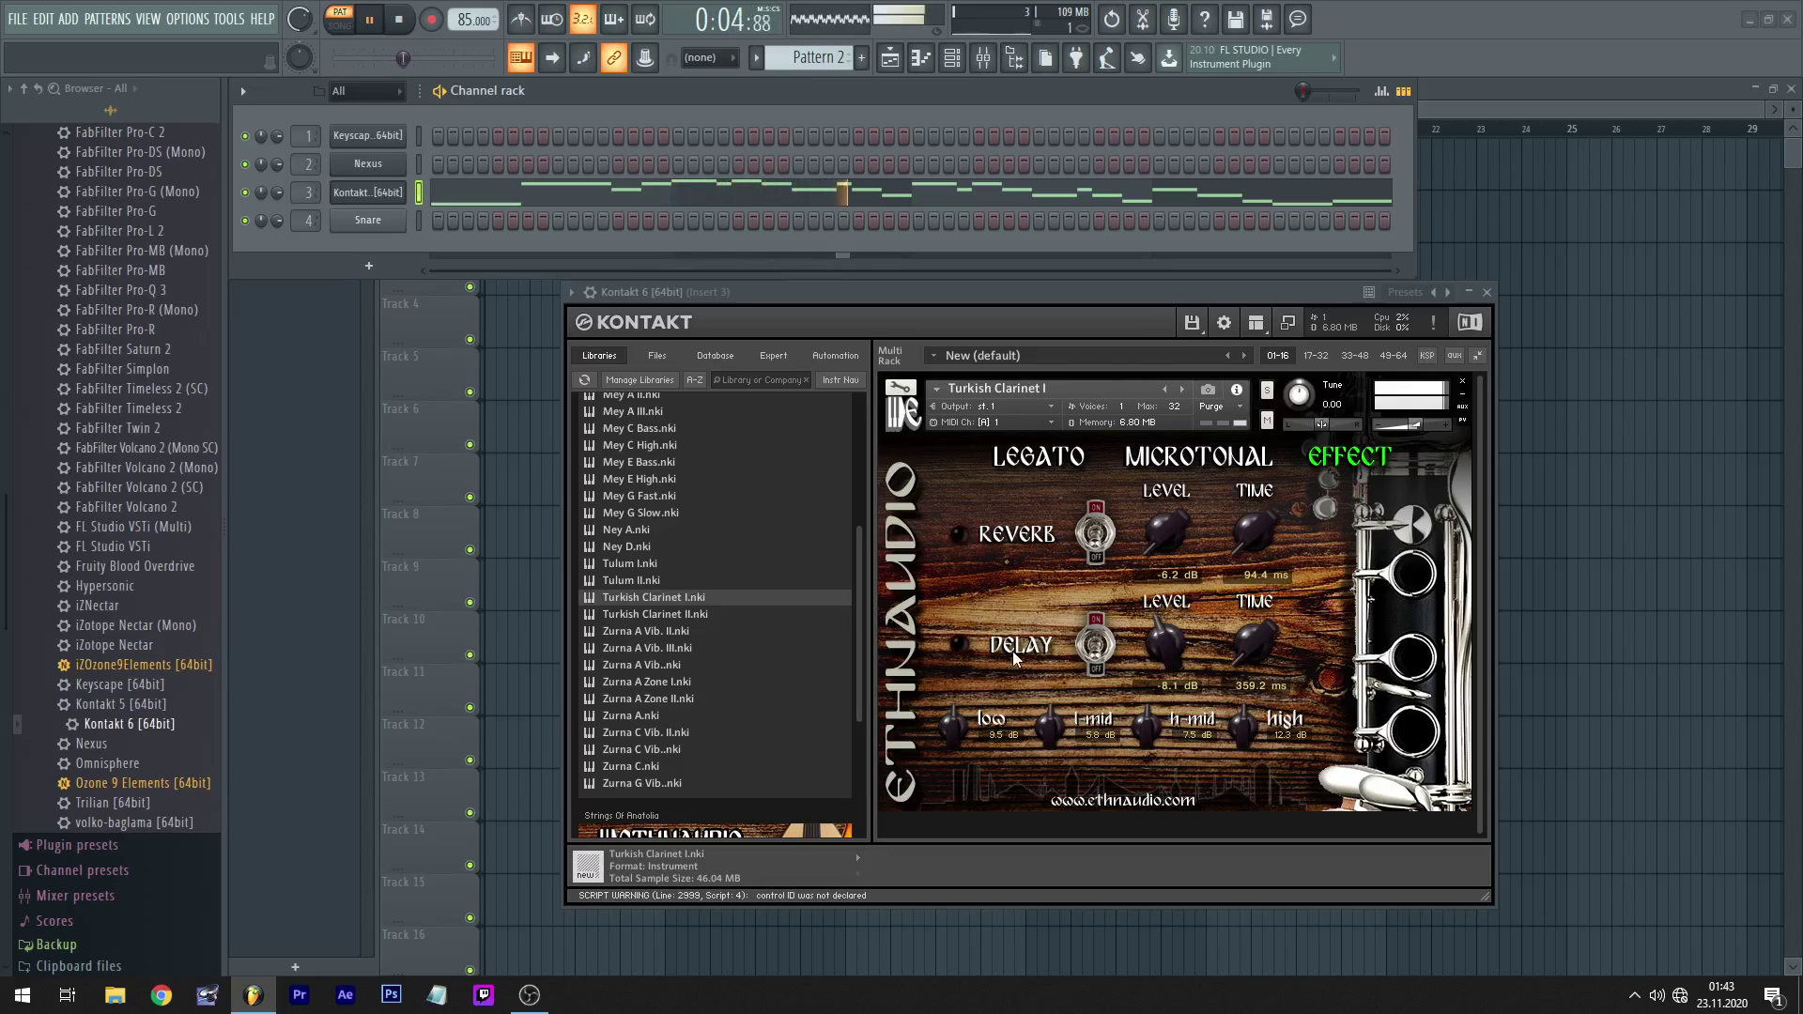
{"action": "left_click", "coordinate": [1085, 643]}
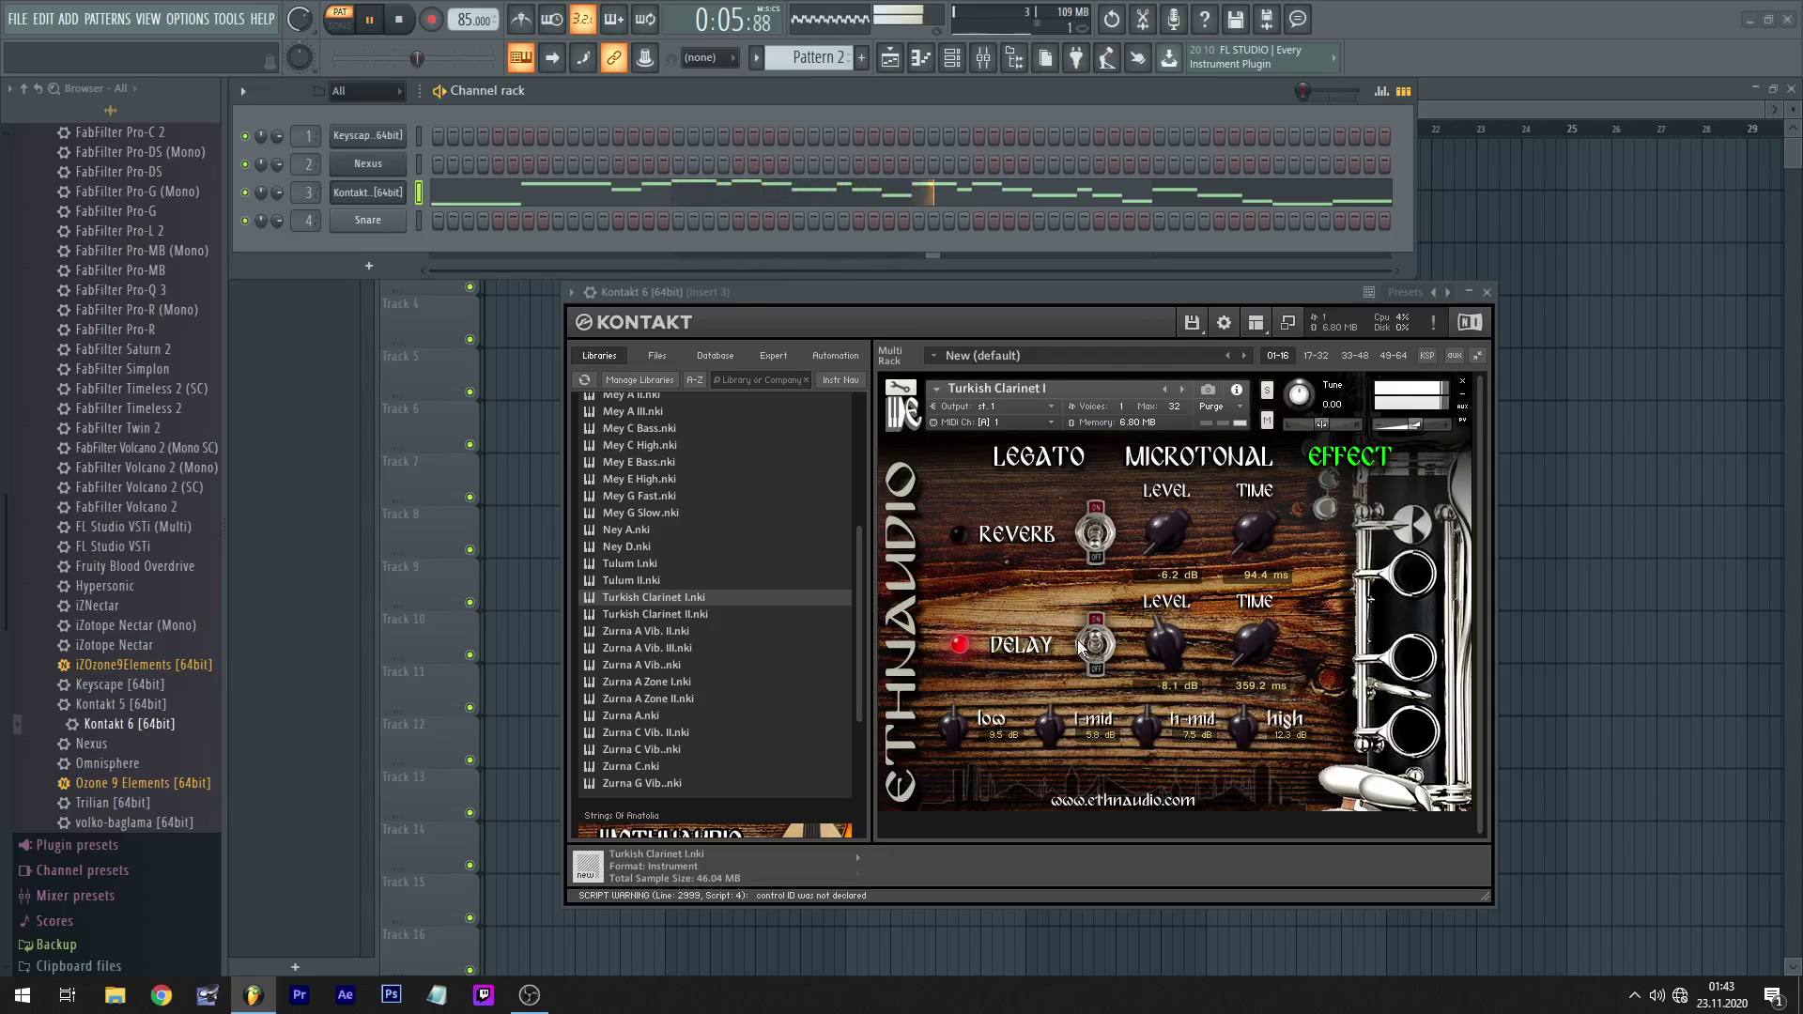
{"action": "left_click", "coordinate": [402, 21]}
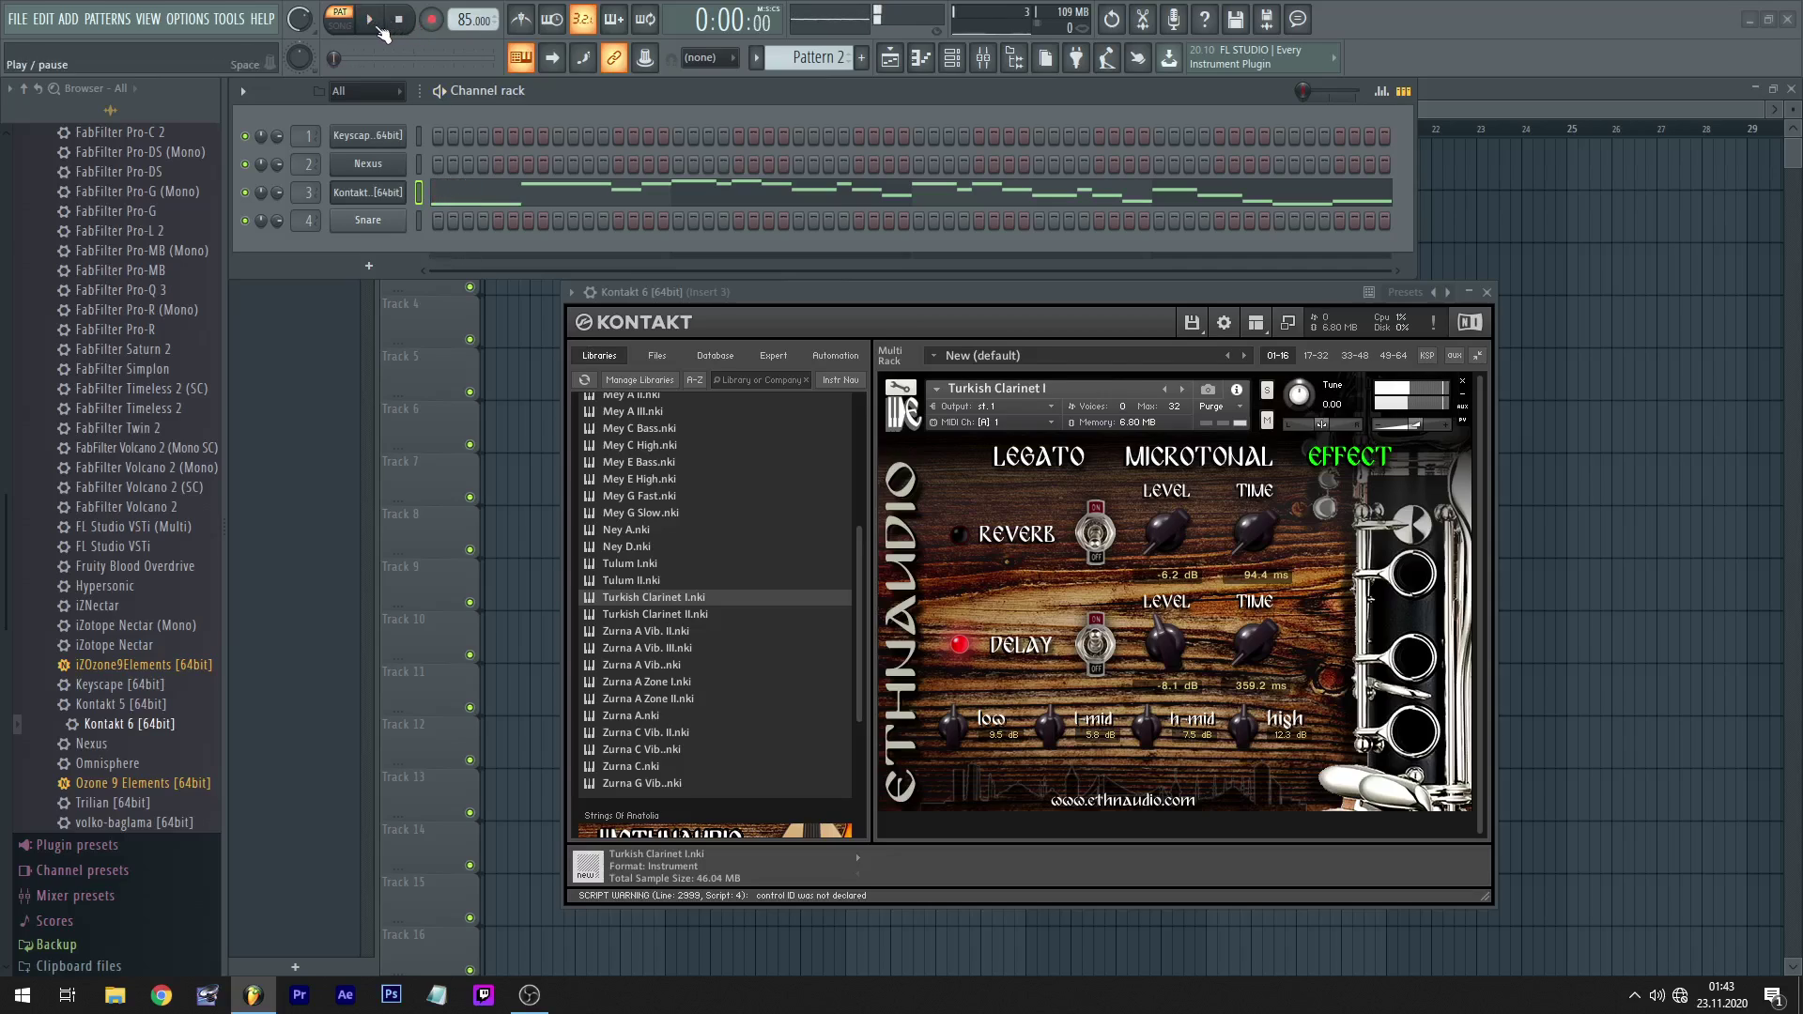
{"action": "left_click", "coordinate": [370, 20]}
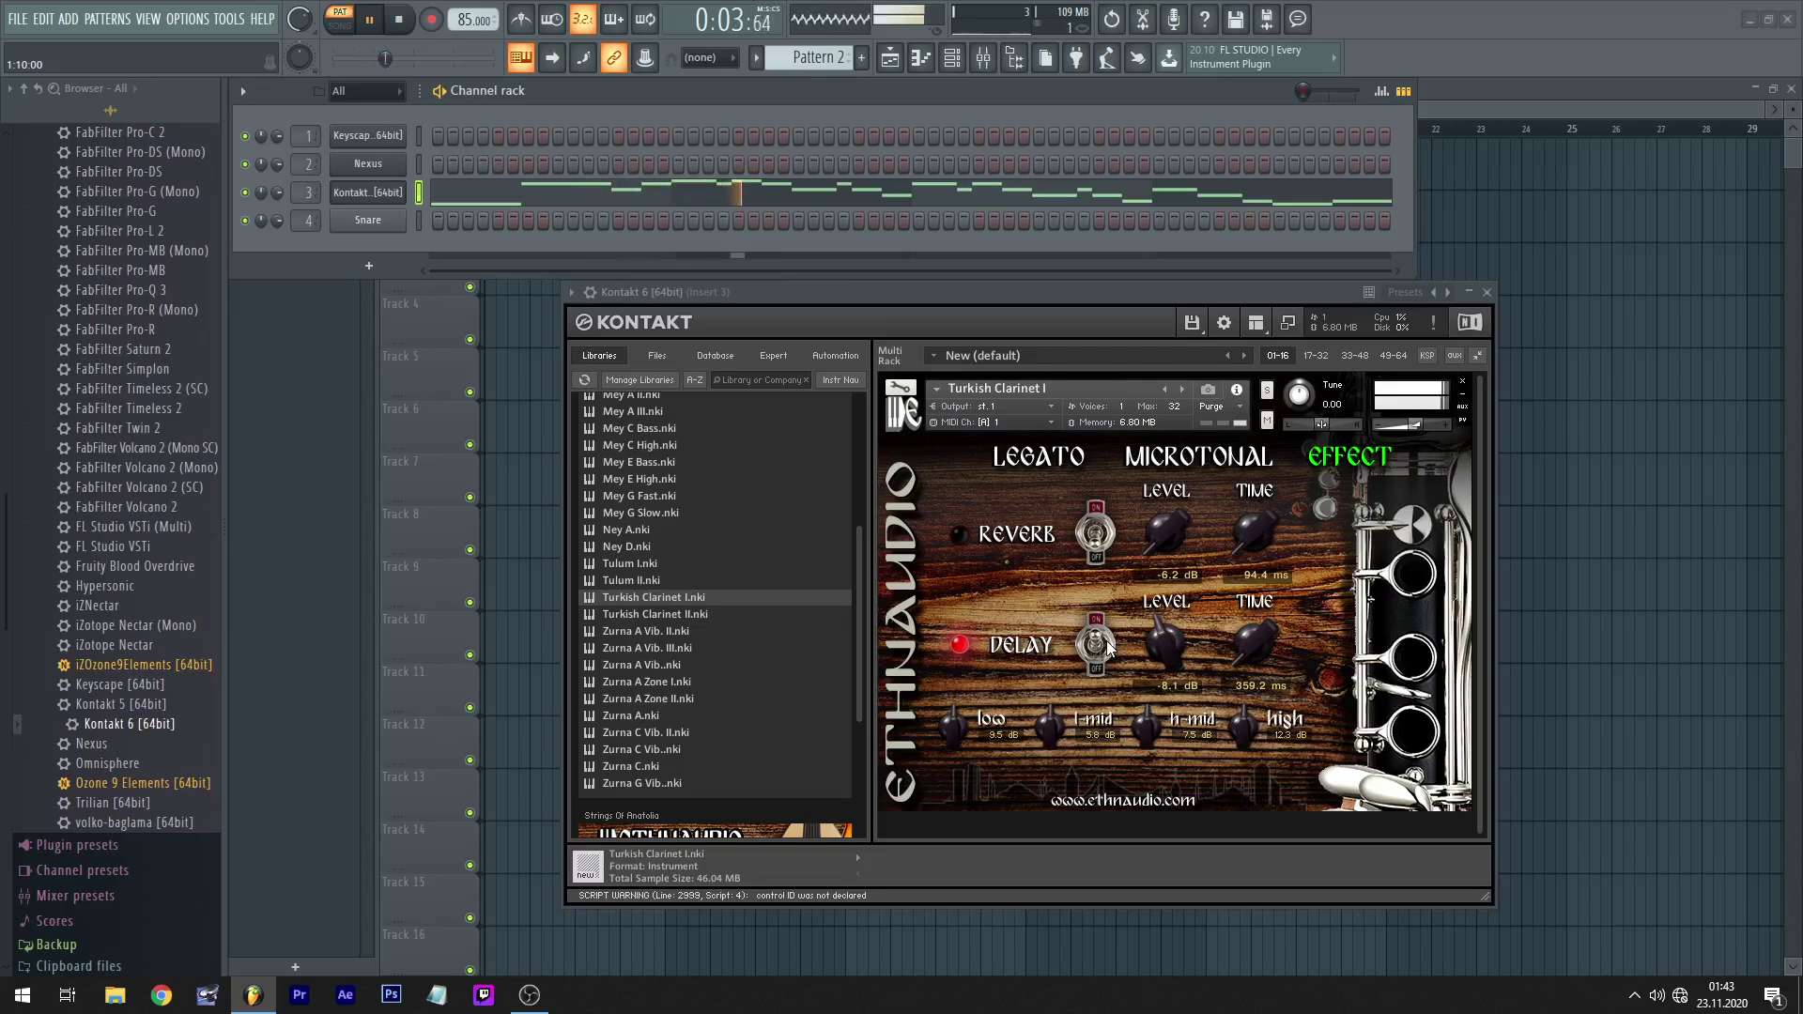
{"action": "left_click_drag", "start_coordinate": [1163, 628], "coordinate": [1168, 635]}
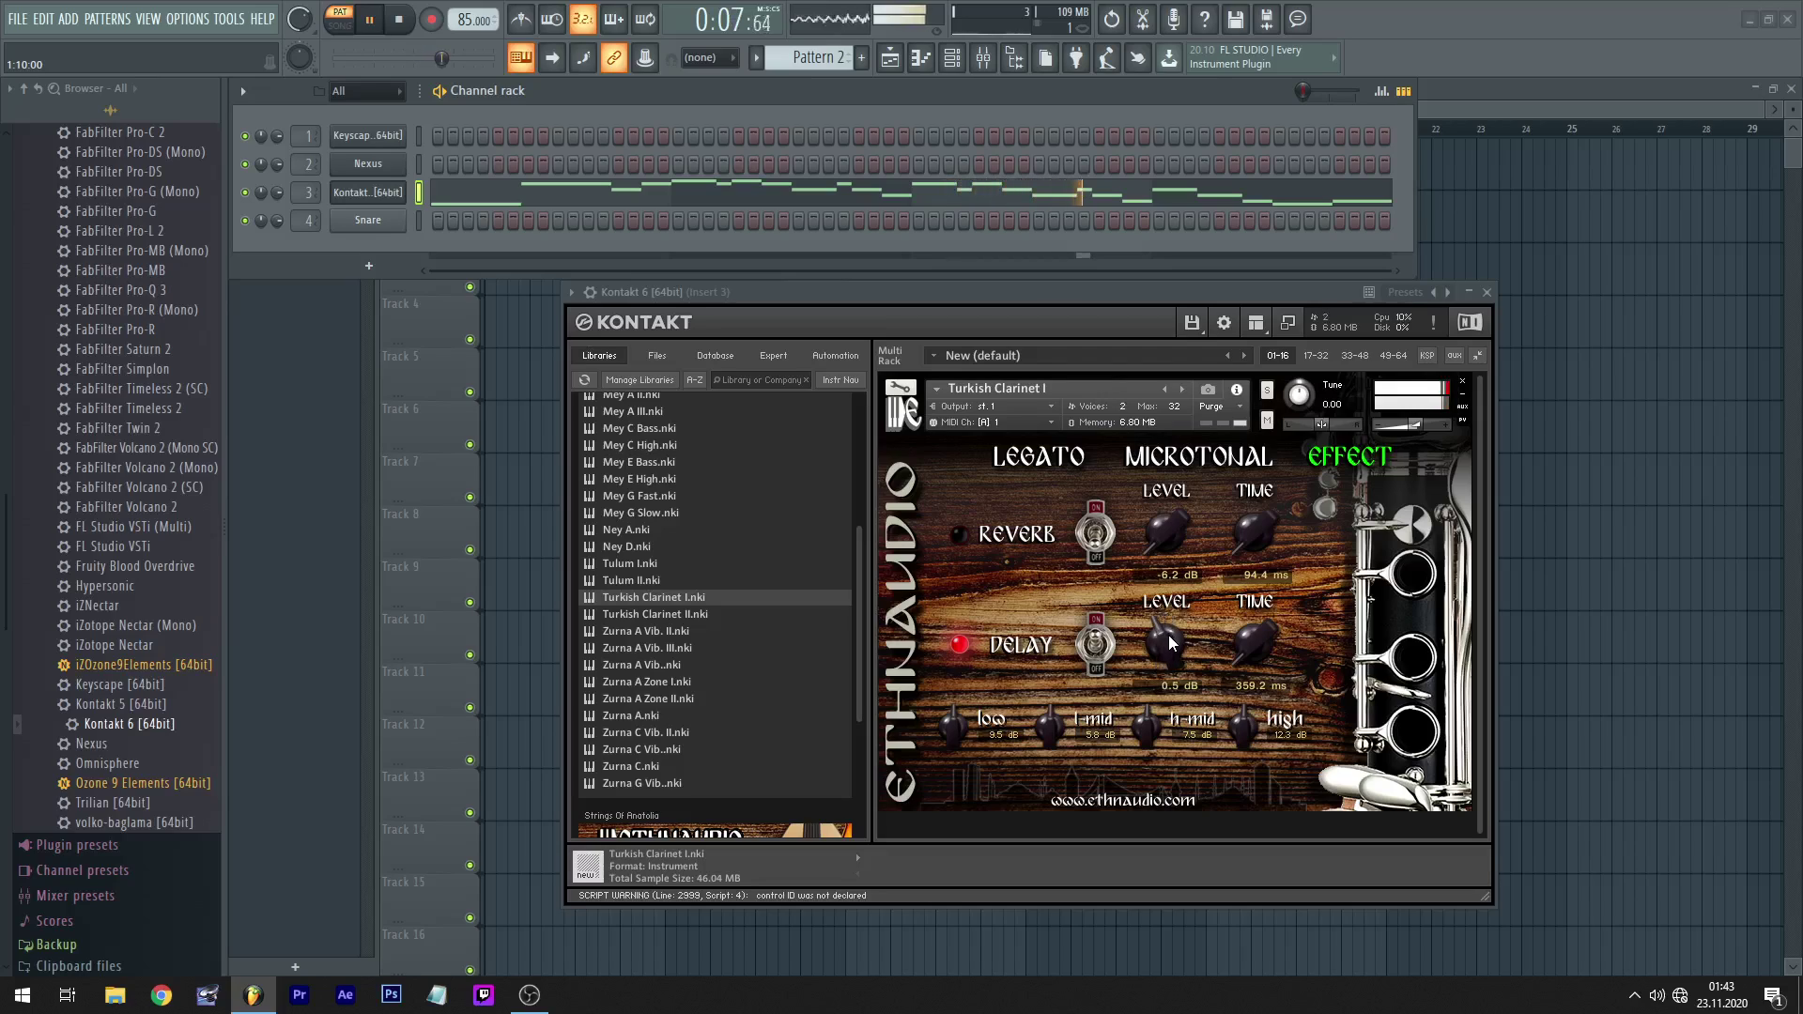
- Switch delay off, compare the reverb on and off, and try the low EQ band at 20 dB and -20 dB
{"action": "left_click", "coordinate": [1097, 644]}
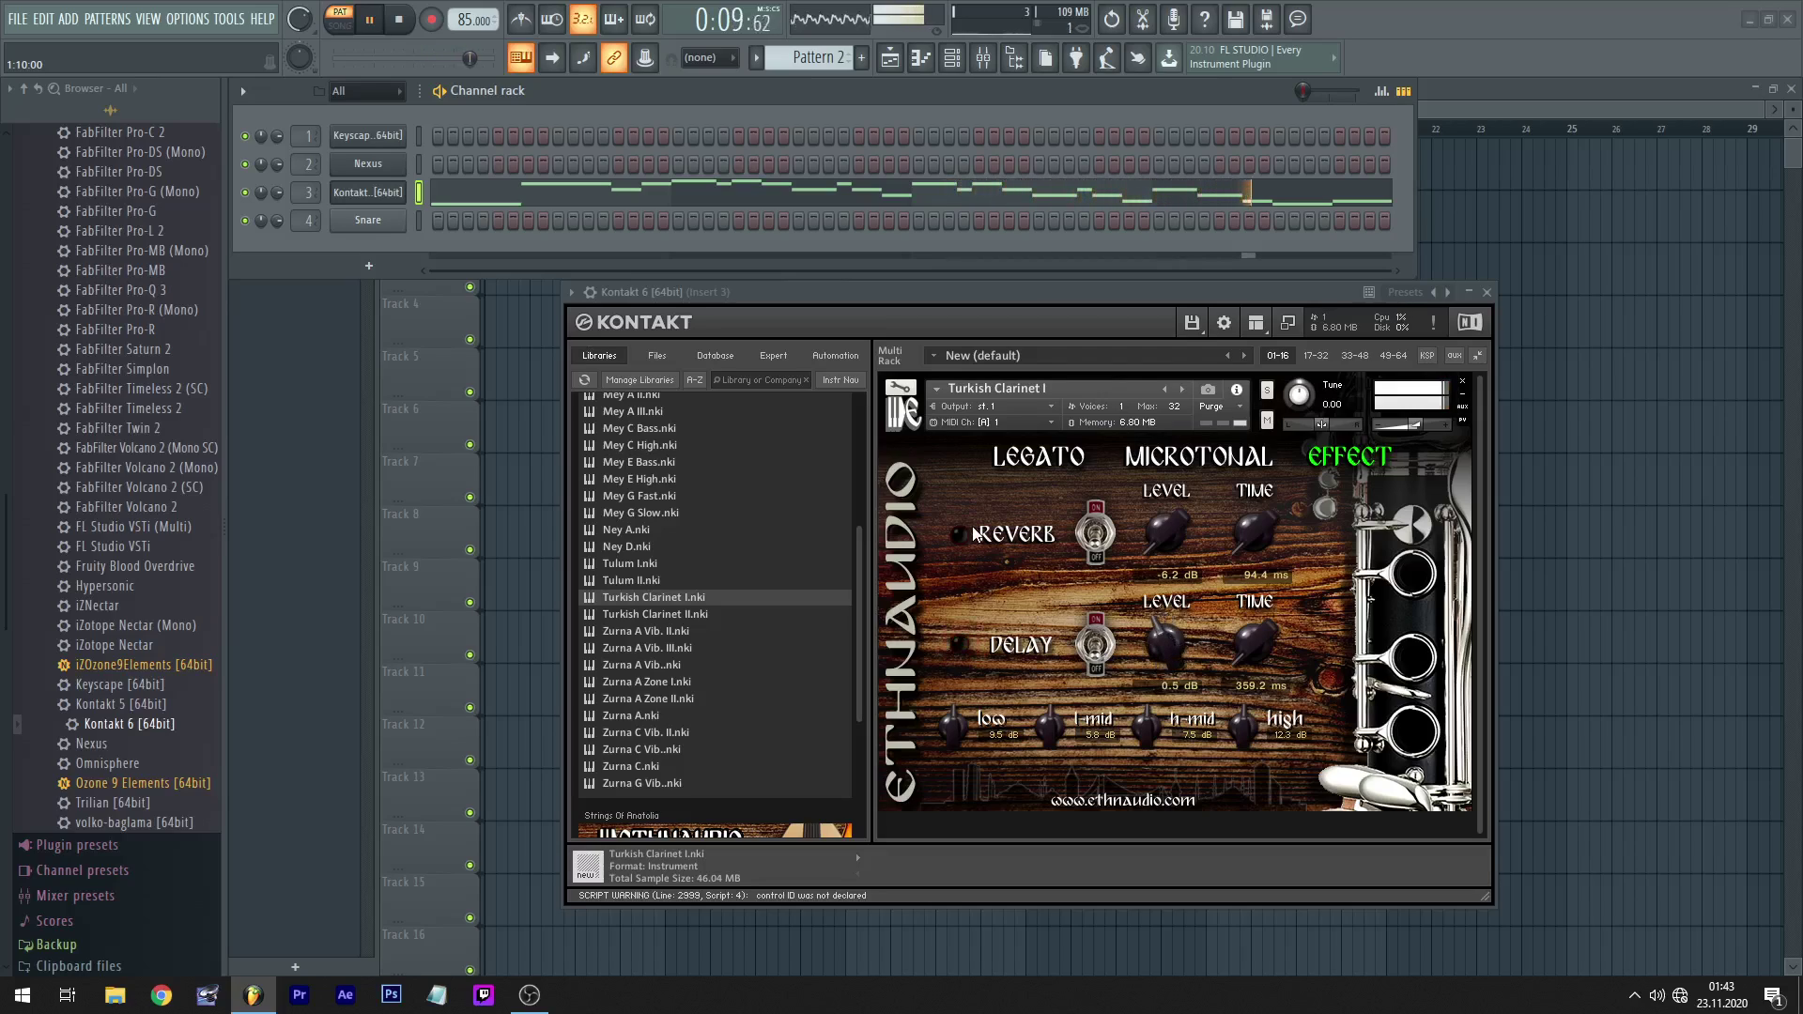
{"action": "left_click", "coordinate": [1095, 532]}
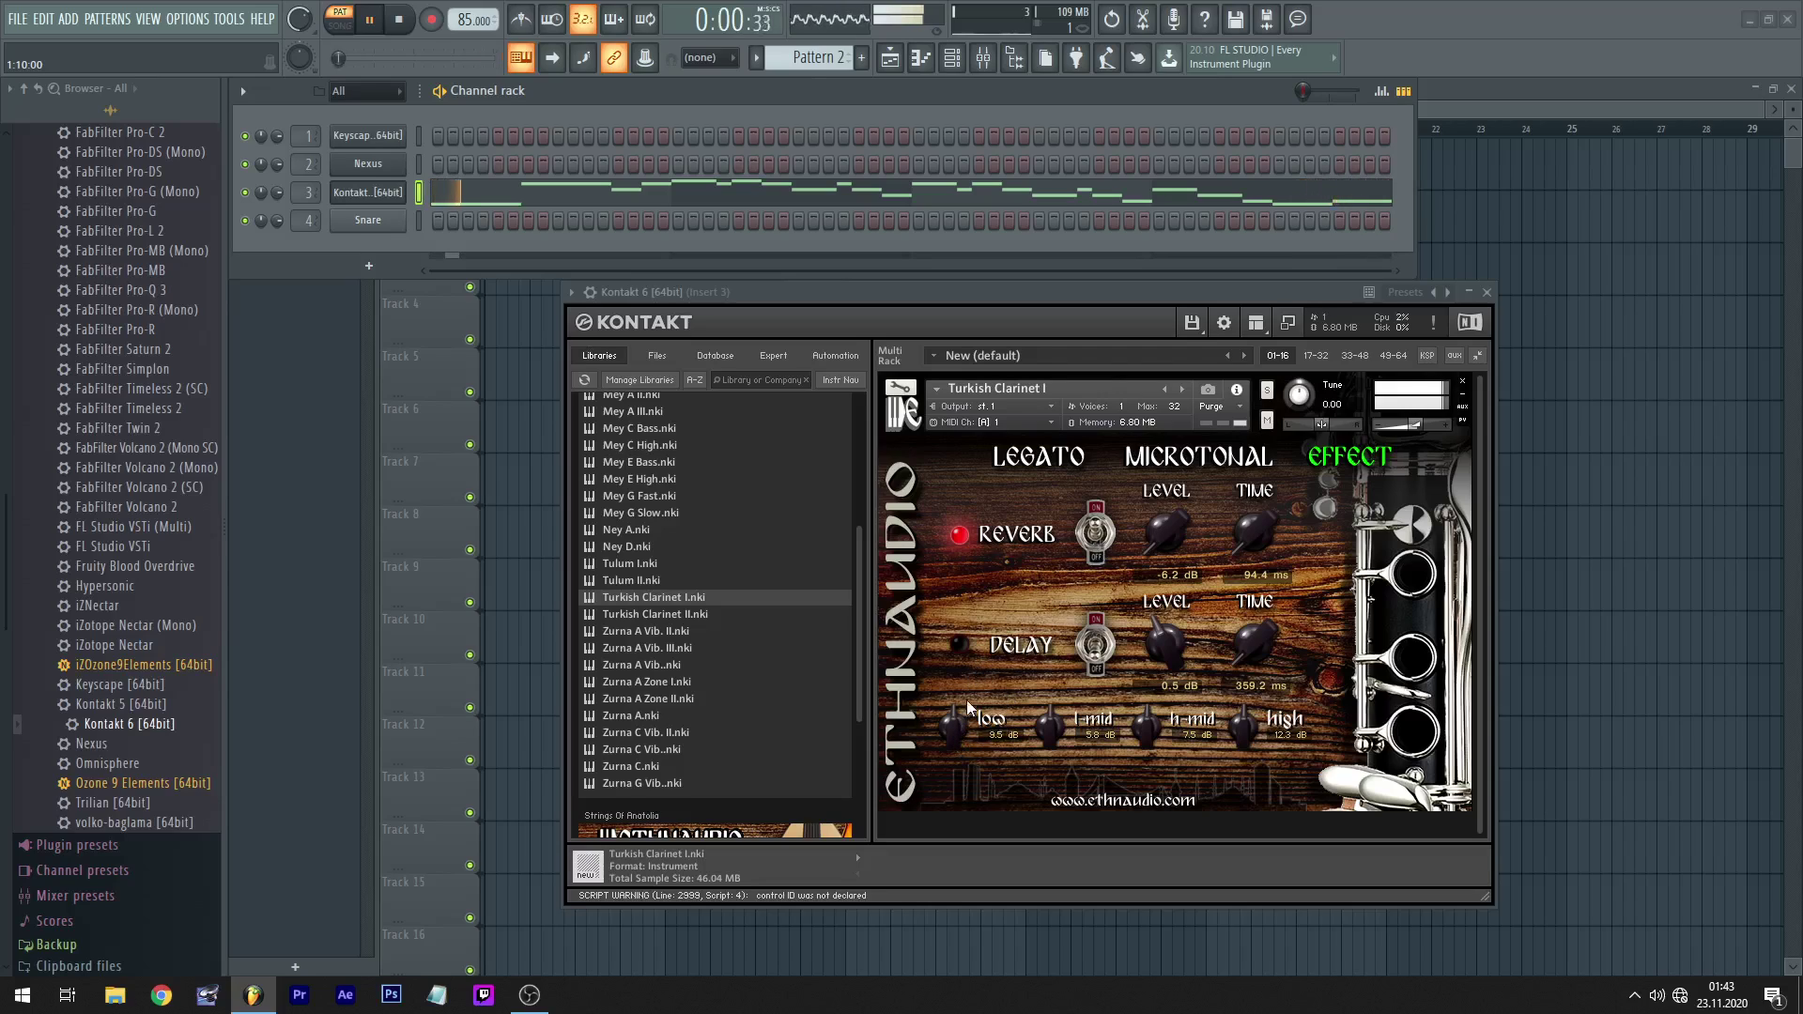
{"action": "left_click", "coordinate": [1095, 532]}
{"action": "mouse_move", "coordinate": [961, 727]}
{"action": "left_mouse_down"}
{"action": "mouse_move", "coordinate": [966, 757]}
{"action": "mouse_move", "coordinate": [955, 696]}
{"action": "left_mouse_up"}
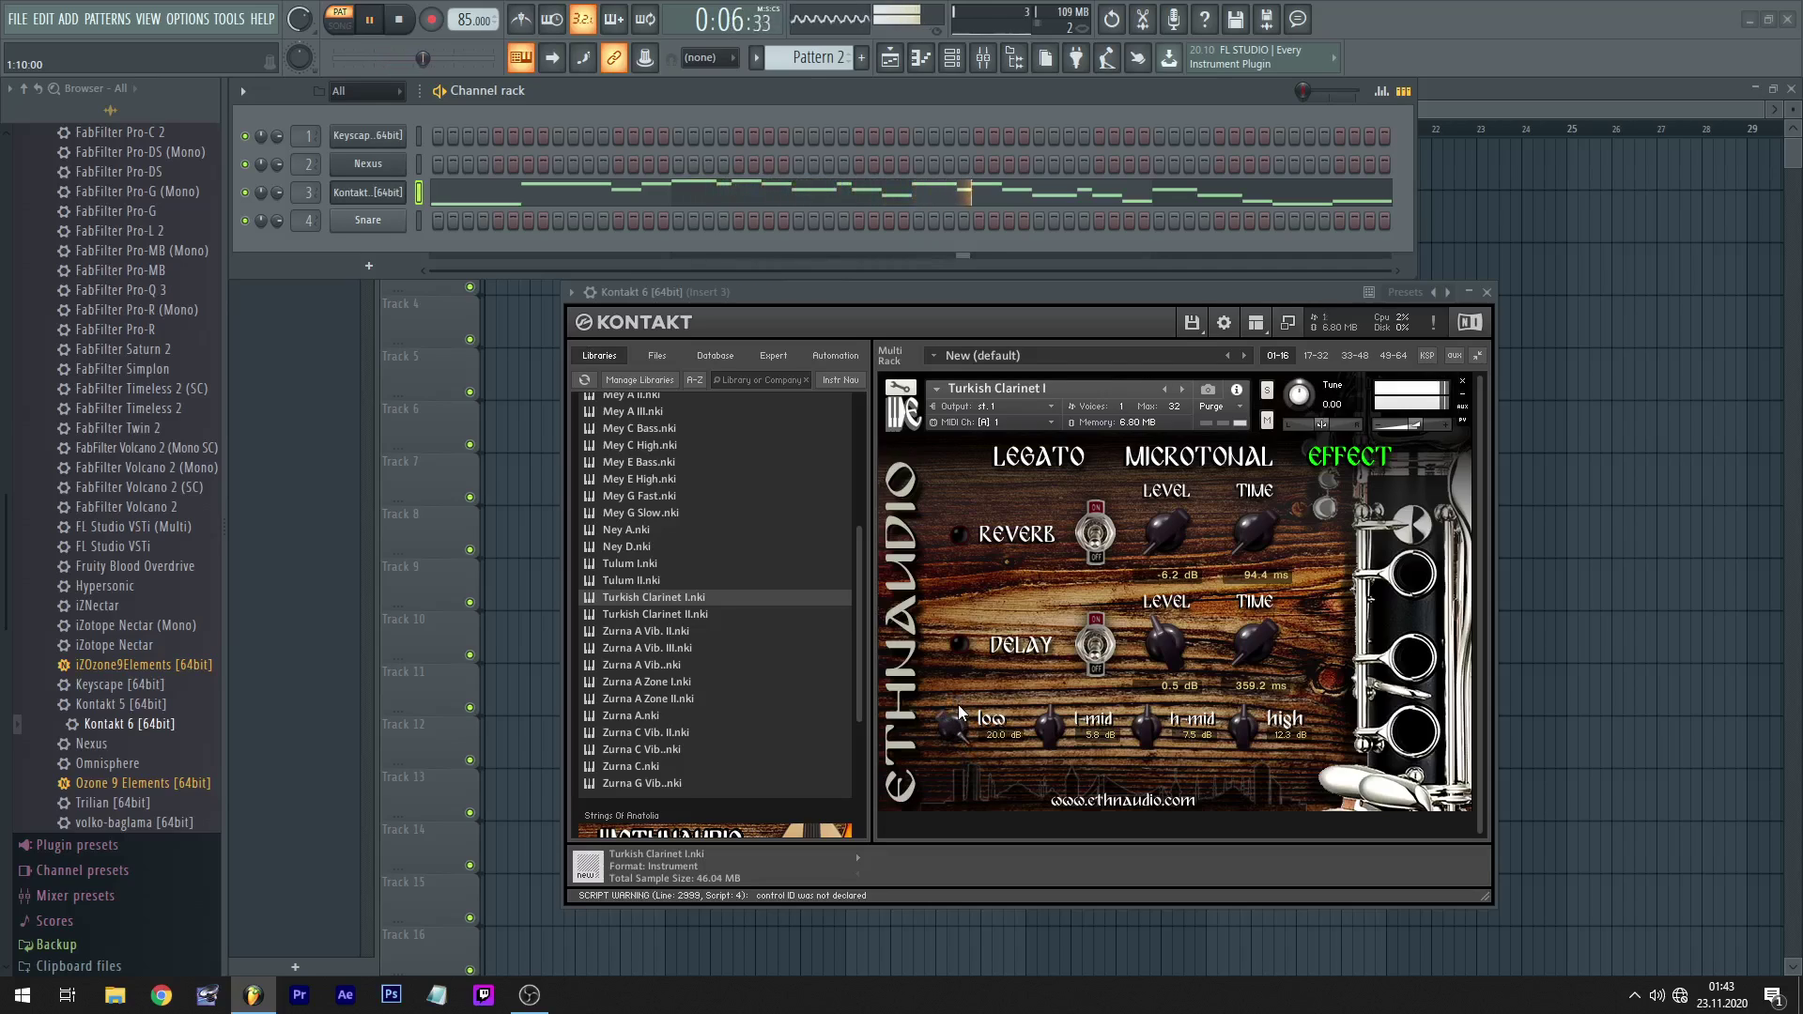
{"action": "left_click", "coordinate": [399, 20]}
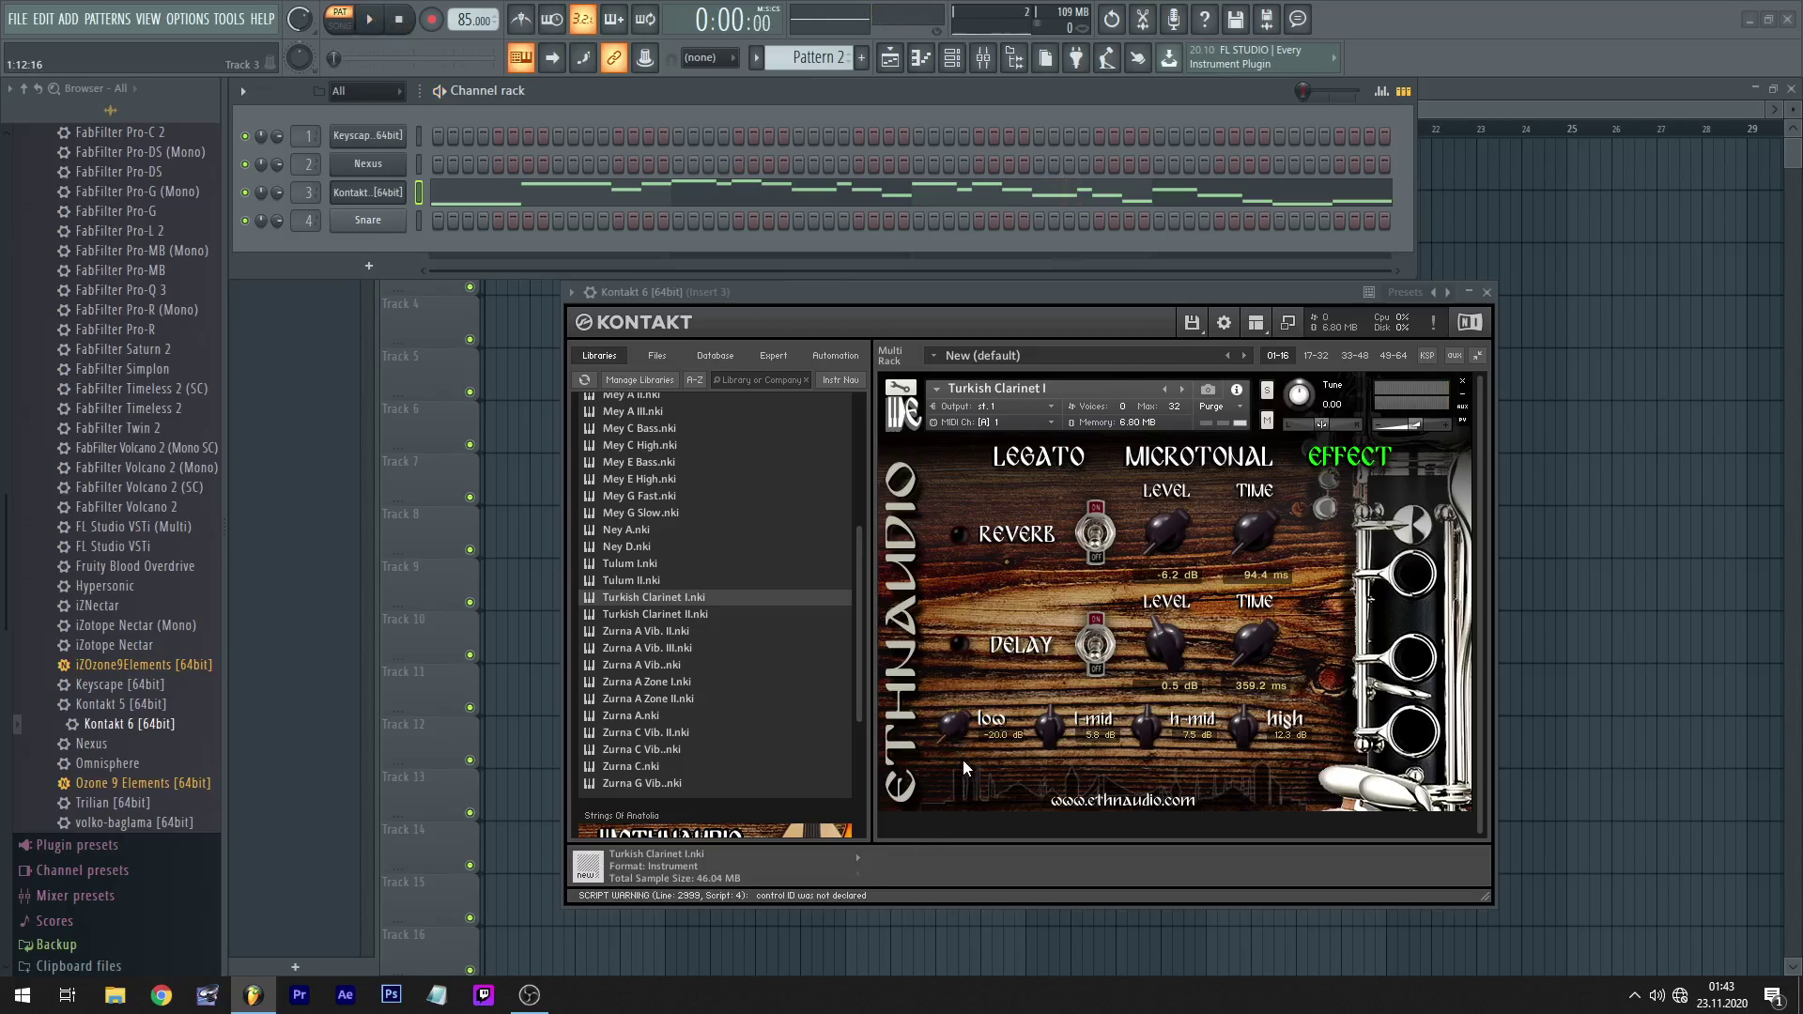
- Try different levels on the low, l-mid, h-mid and high EQ bands against Pattern 2, leaving low at 3.5 dB
{"action": "left_click", "coordinate": [376, 20]}
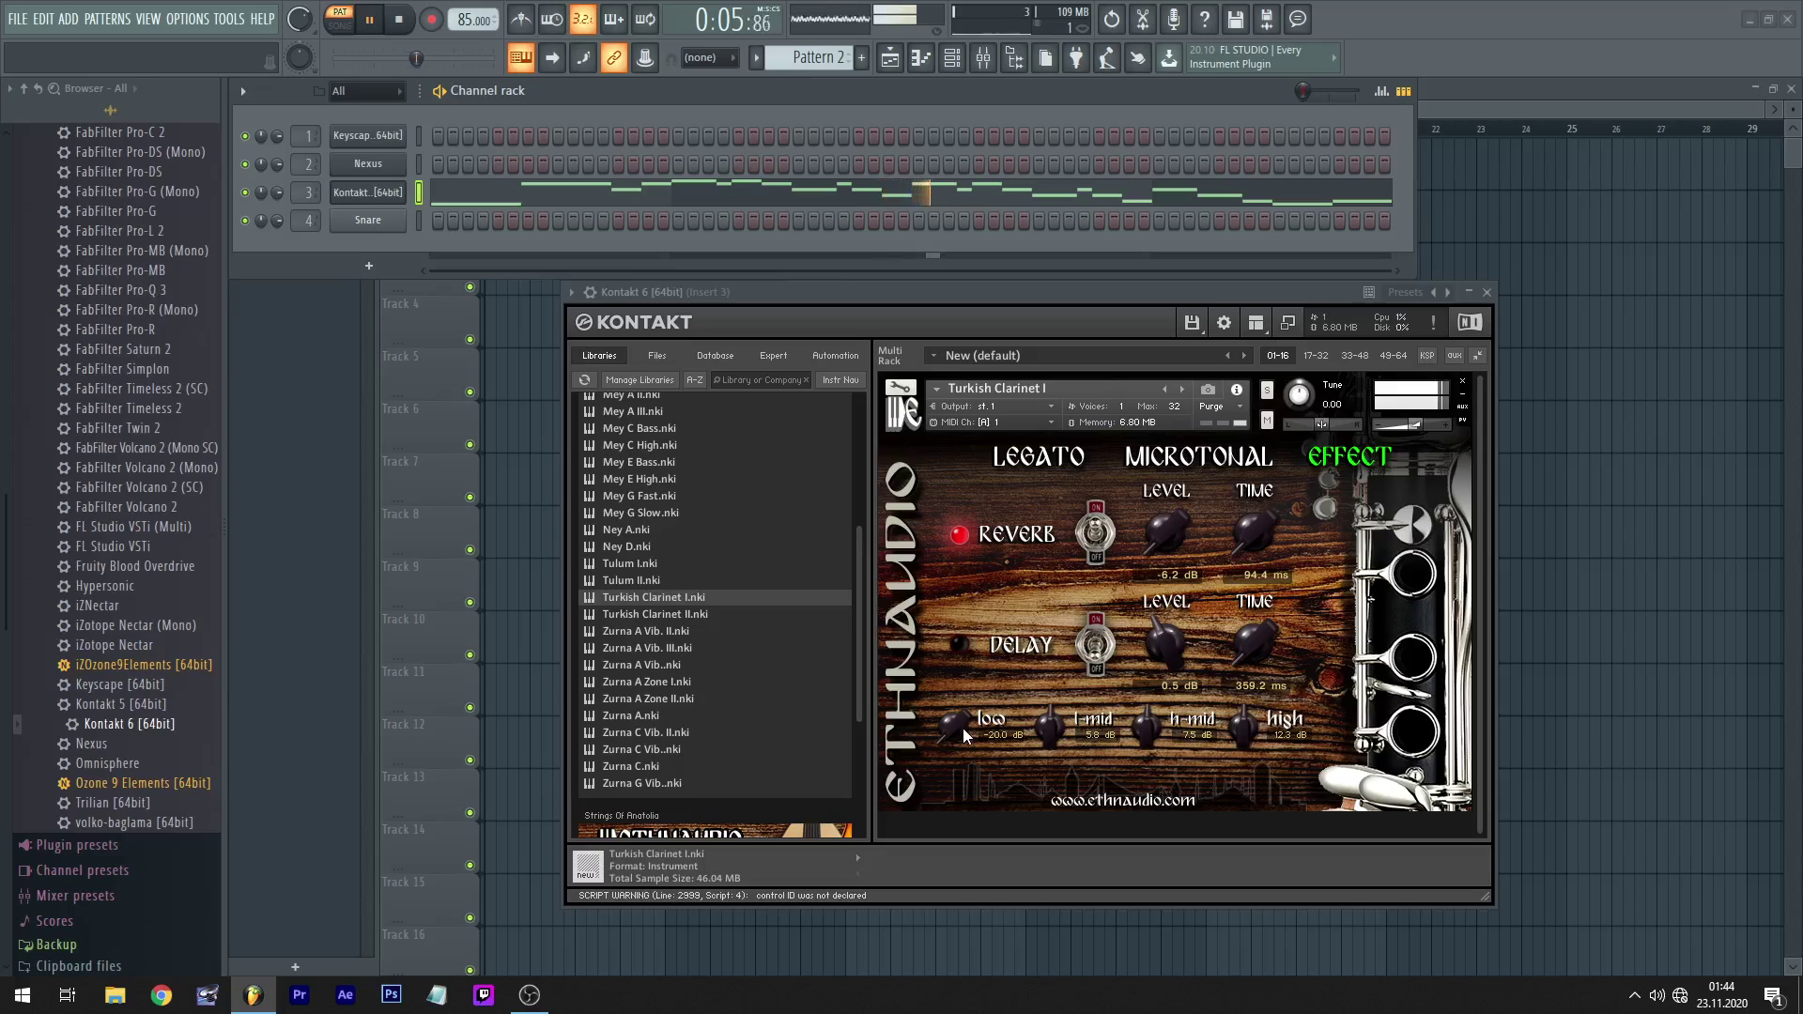
{"action": "left_click_drag", "start_coordinate": [961, 729], "coordinate": [955, 721]}
{"action": "left_click_drag", "start_coordinate": [954, 713], "coordinate": [1245, 694]}
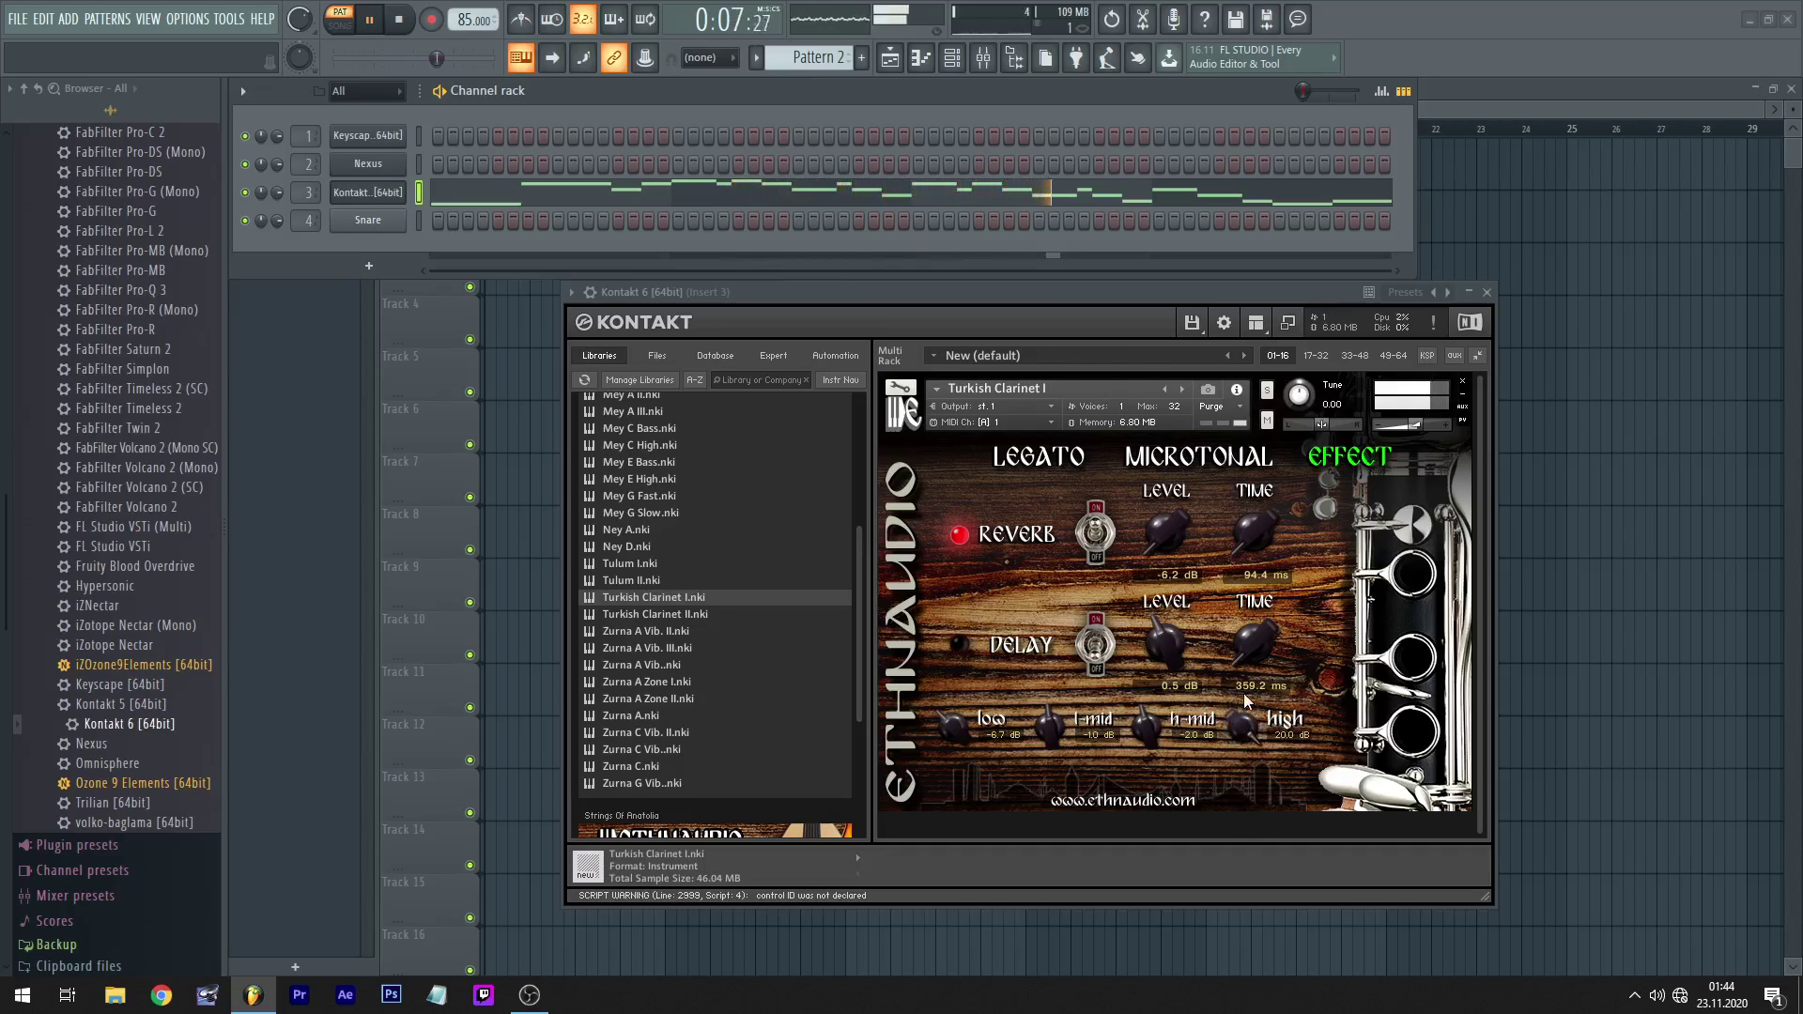
{"action": "left_click_drag", "start_coordinate": [1165, 737], "coordinate": [1141, 652]}
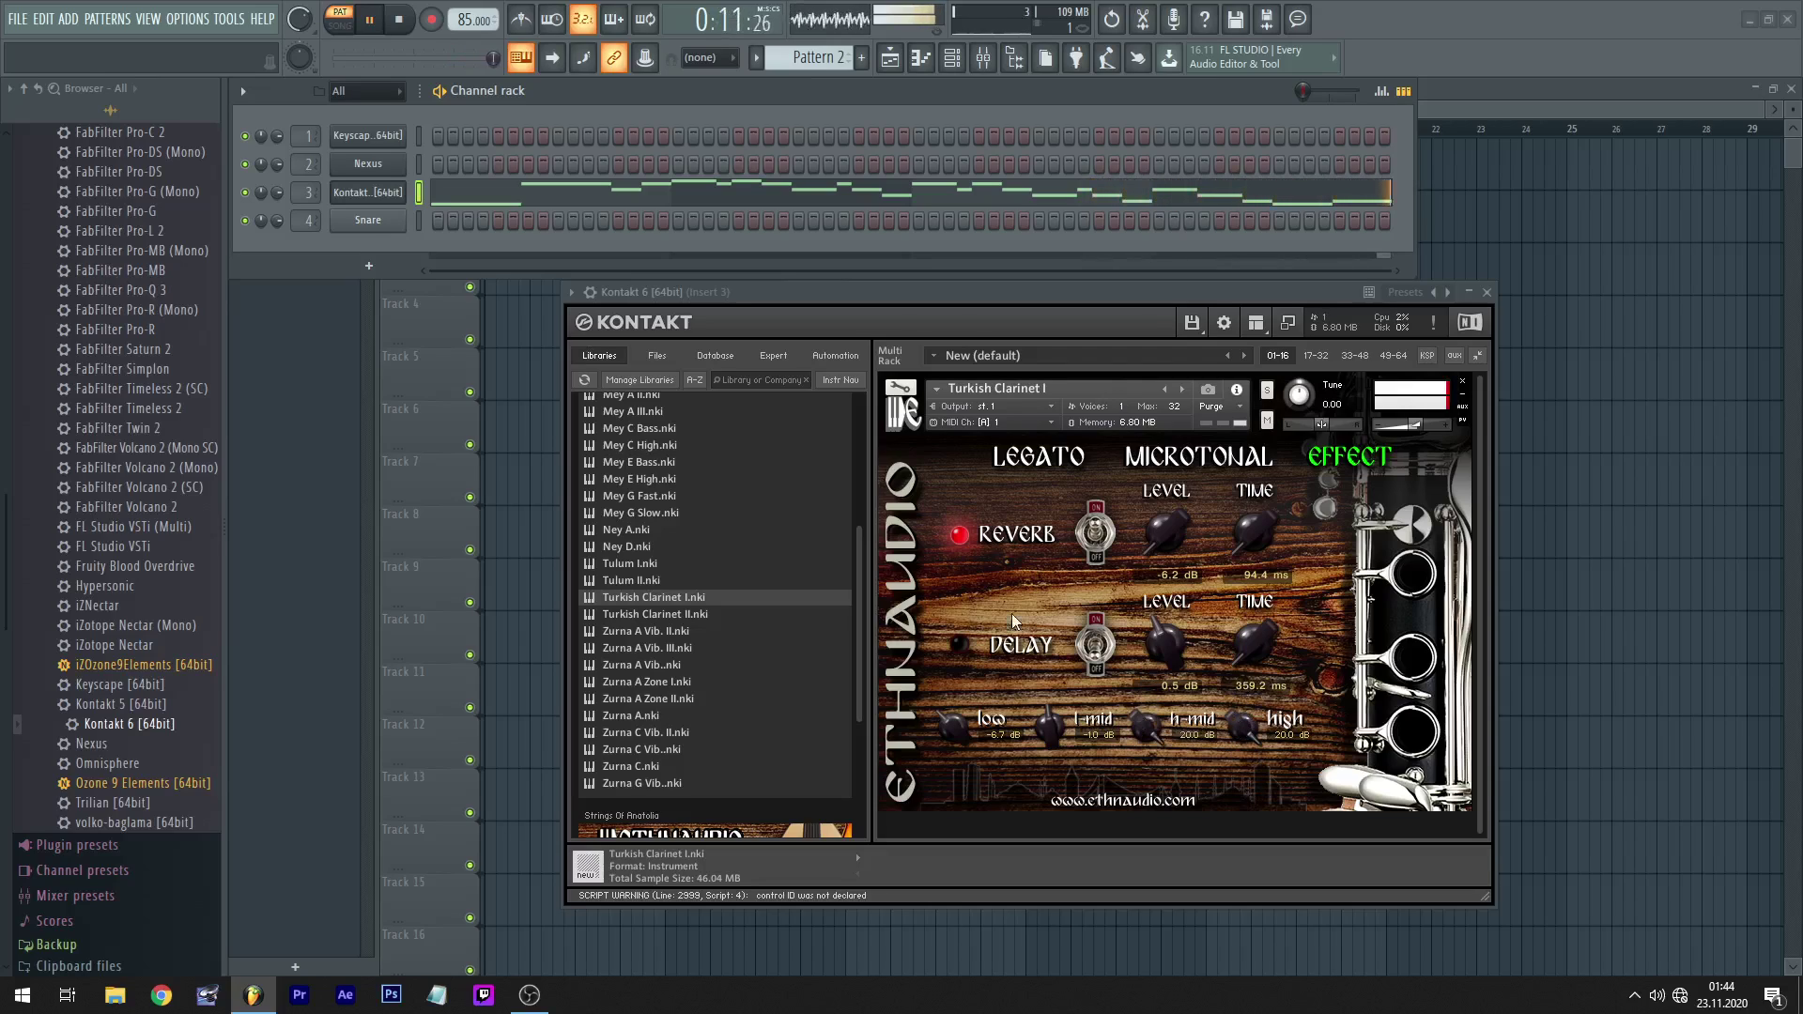
{"action": "key", "text": "space"}
{"action": "left_click_drag", "start_coordinate": [1157, 718], "coordinate": [962, 716]}
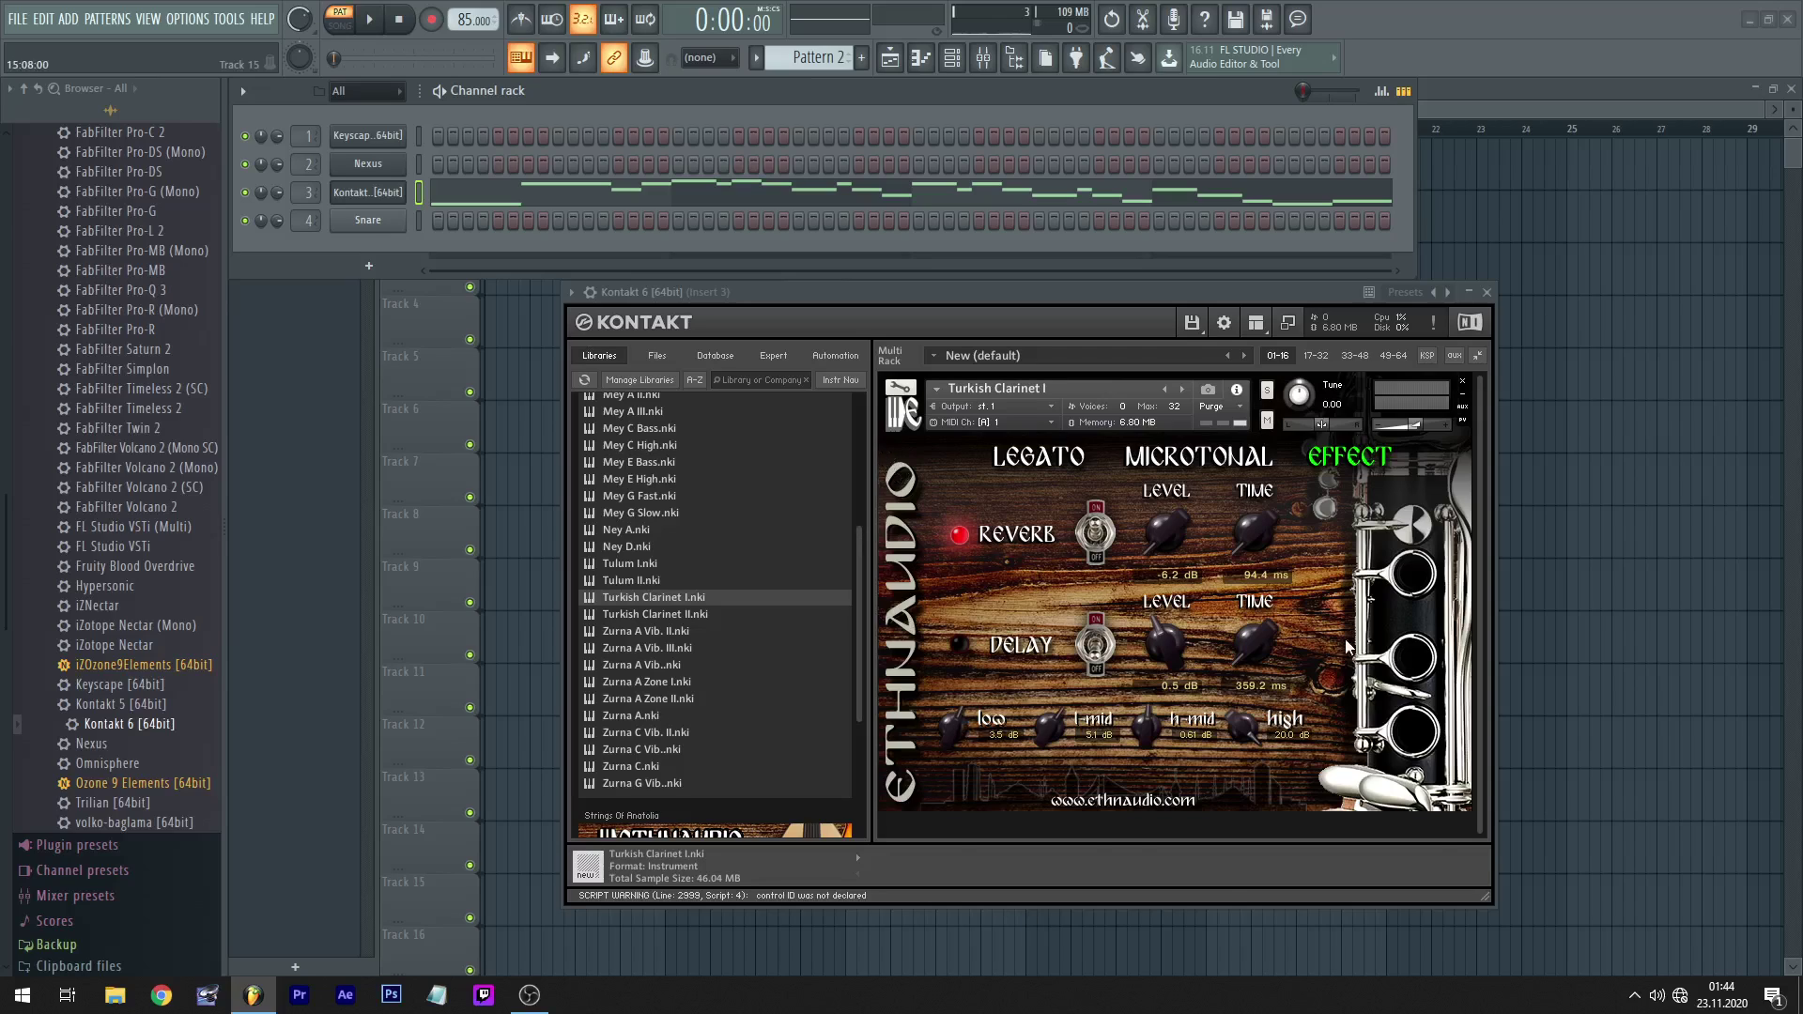
- Review the microtonal and effect pages, reload Turkish Clarinet I by switching instruments, and enter its controls
{"action": "left_click", "coordinate": [1198, 457]}
{"action": "left_click", "coordinate": [1349, 457]}
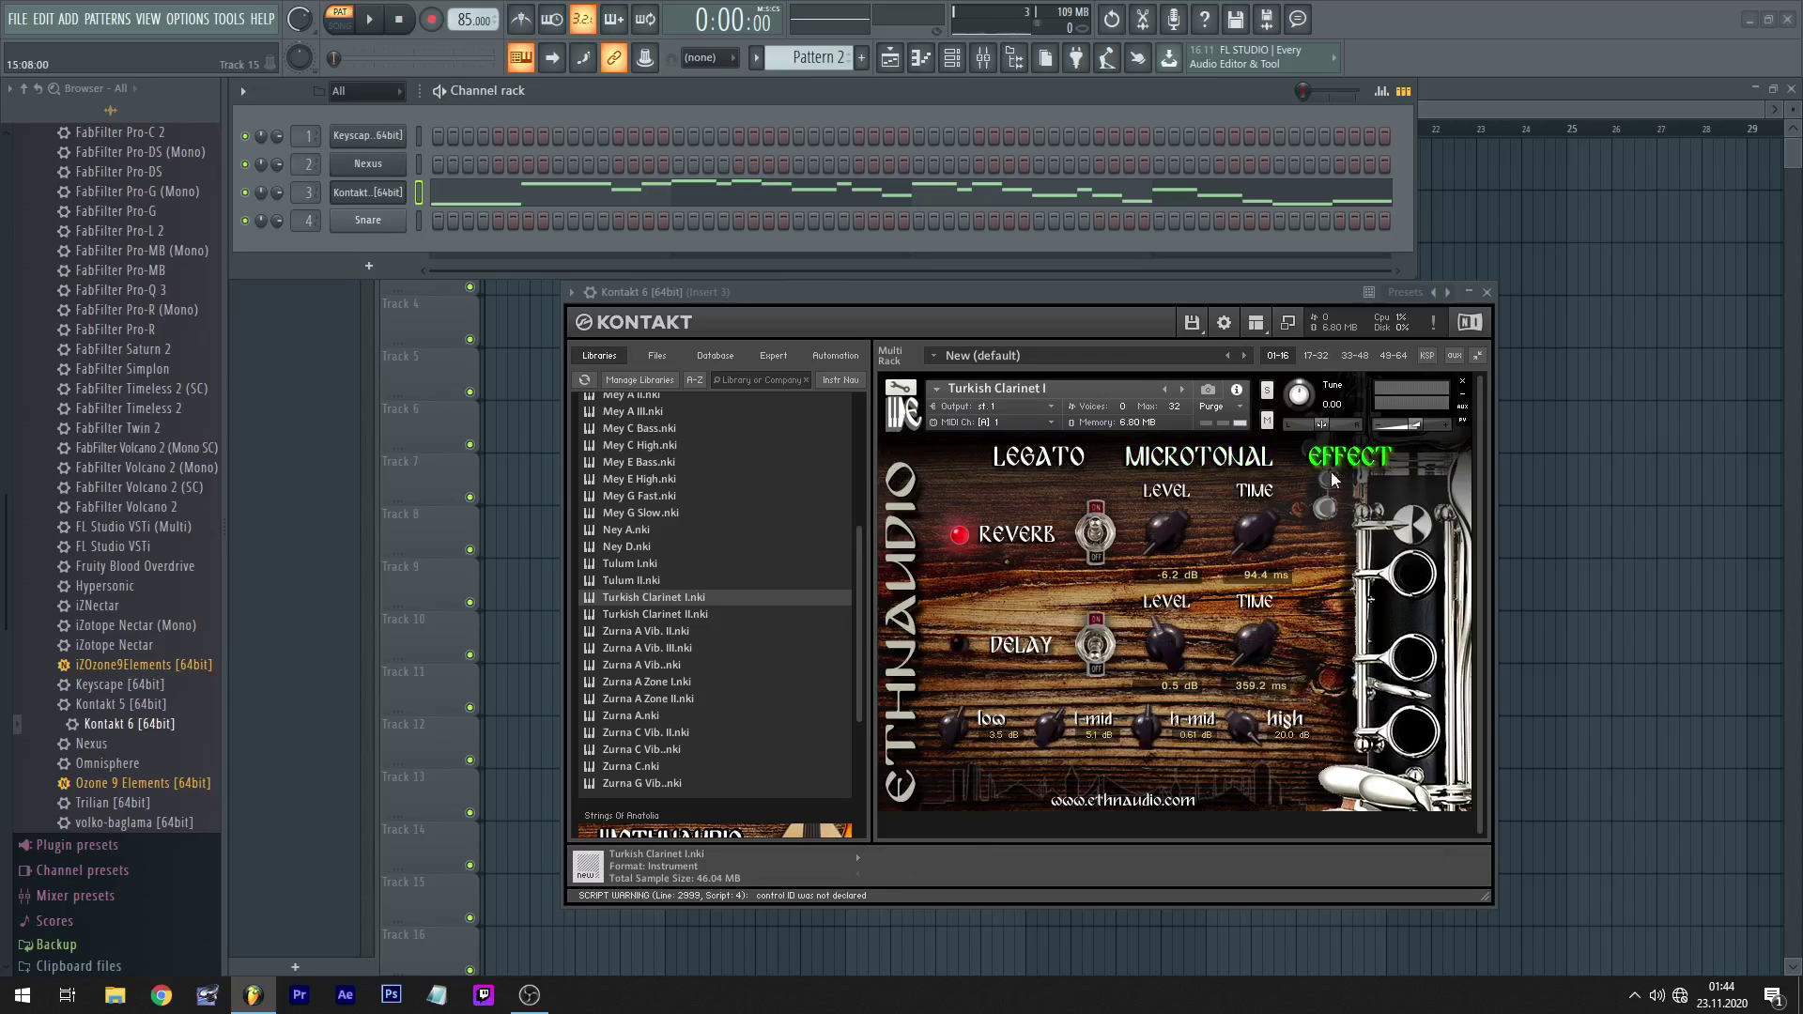
{"action": "left_click", "coordinate": [1182, 388]}
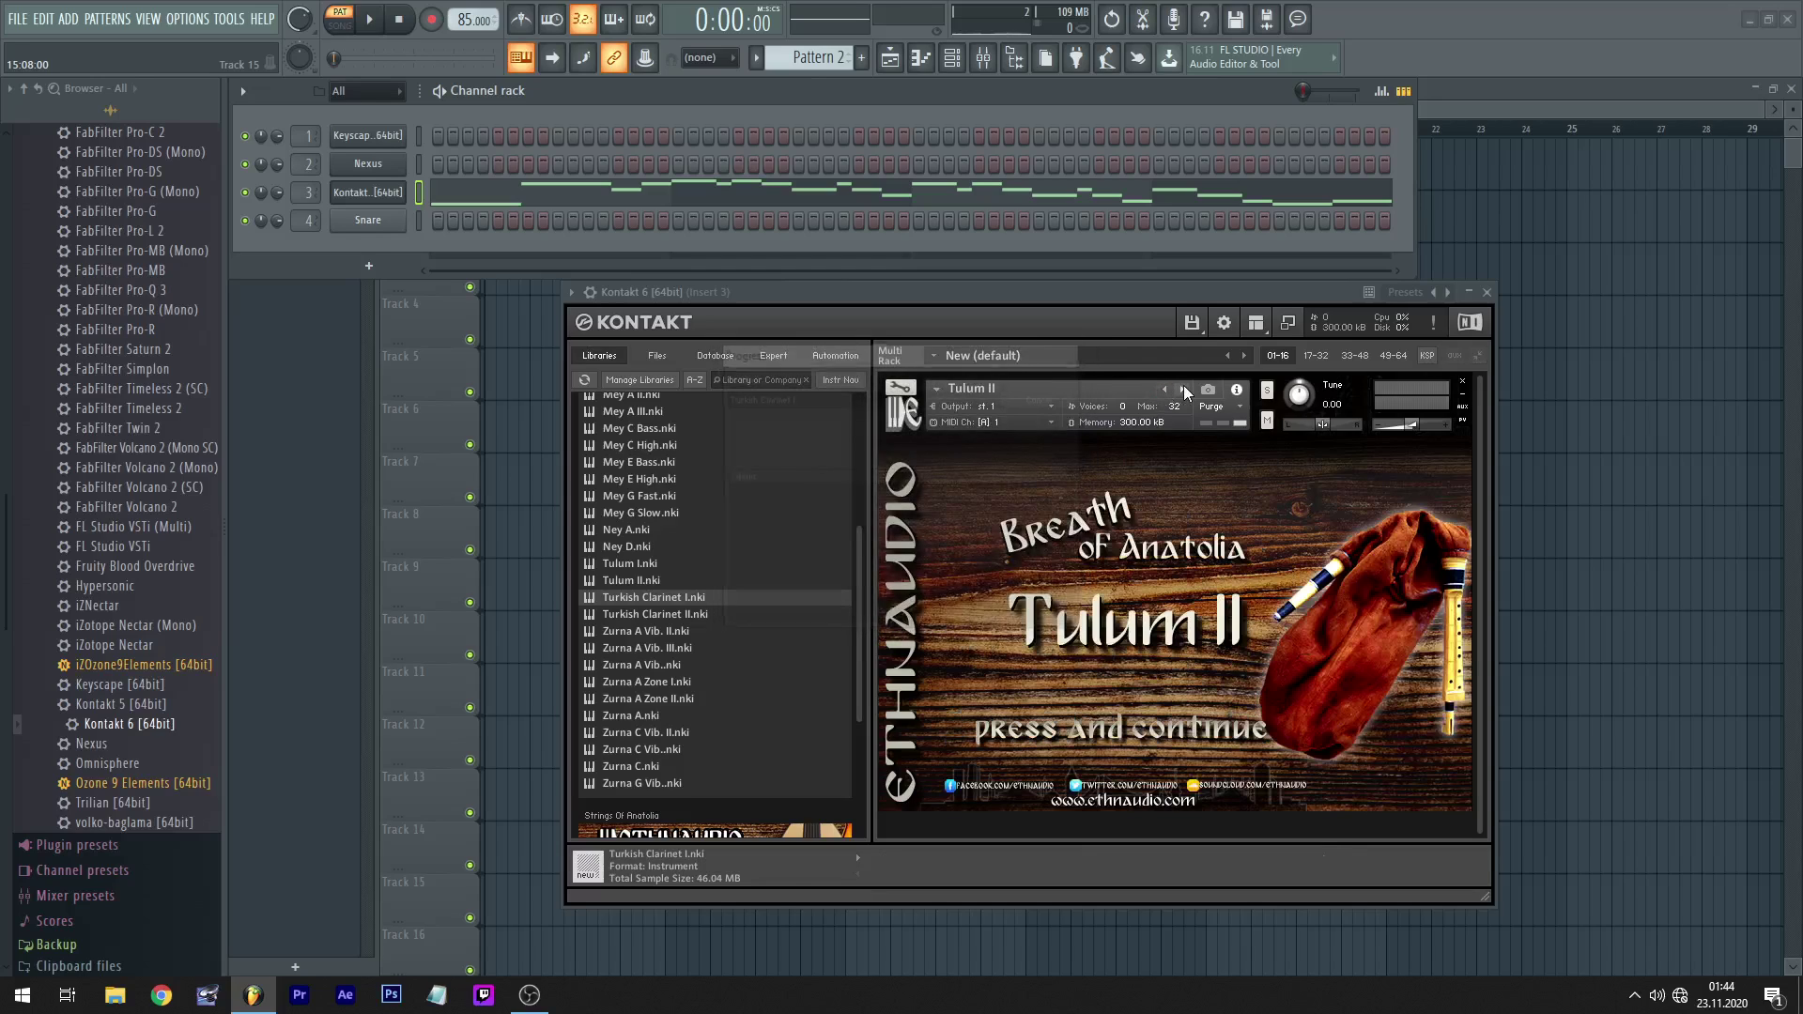
{"action": "left_click", "coordinate": [1183, 388]}
{"action": "left_click", "coordinate": [1162, 734]}
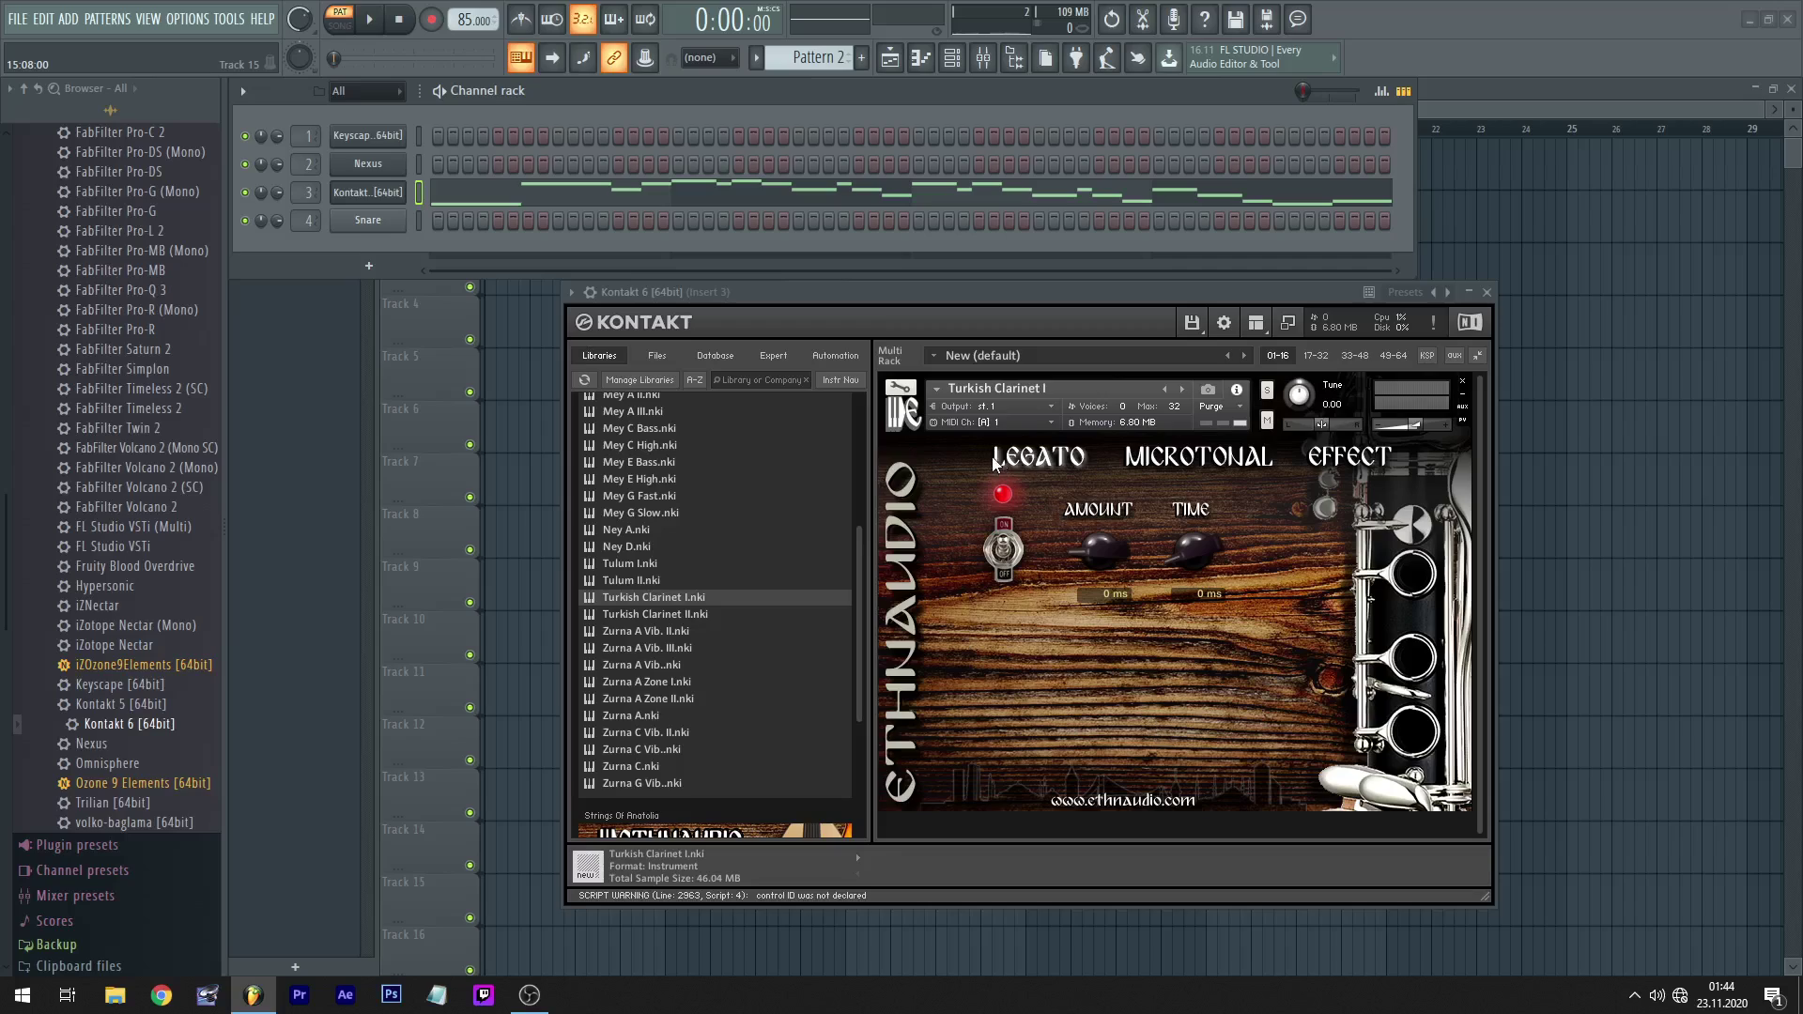